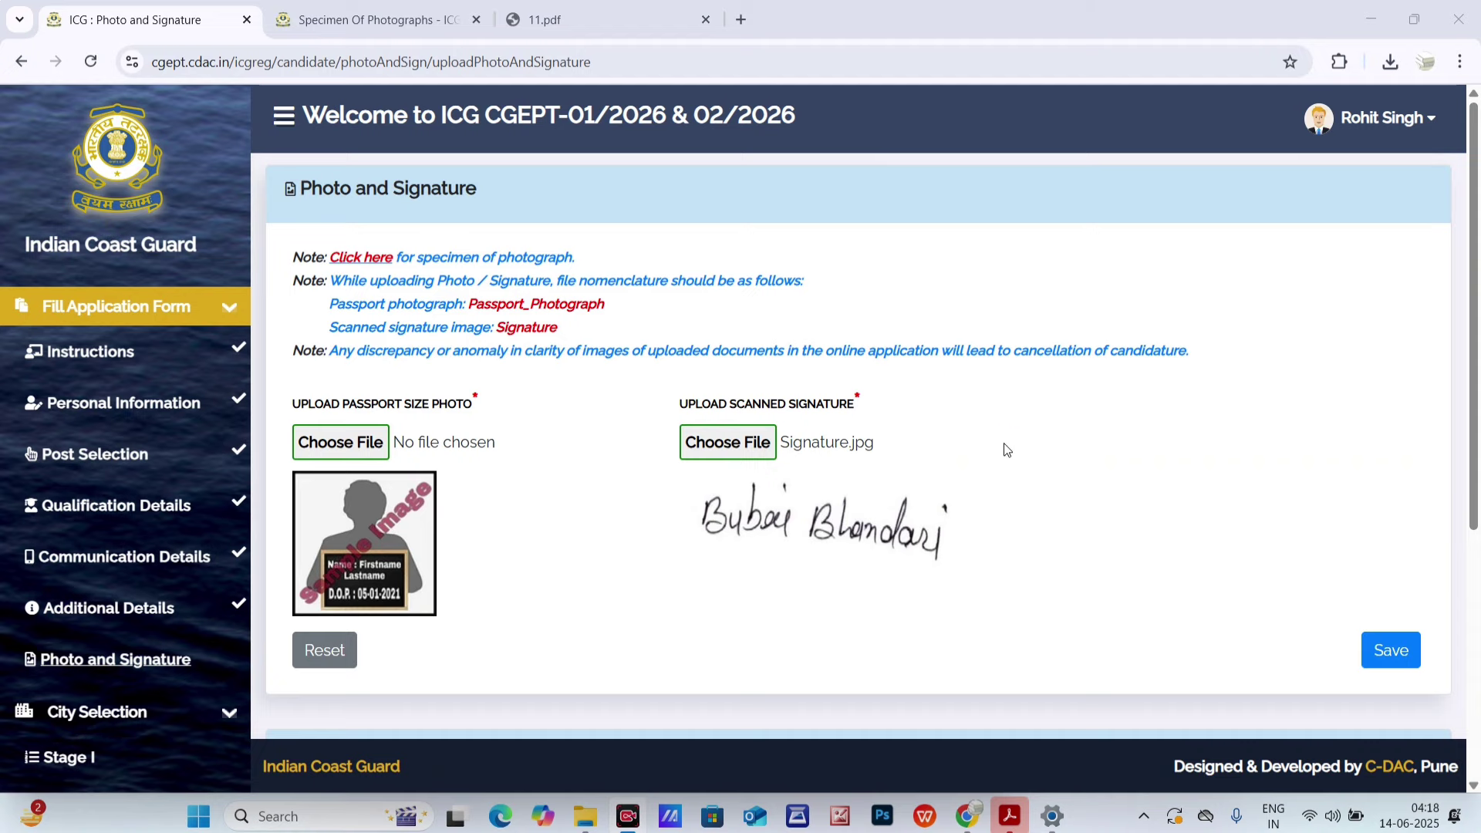
- Scroll through the Photo and Signature page and mark the passport photo upload label
scroll(497, 398, down, 3)
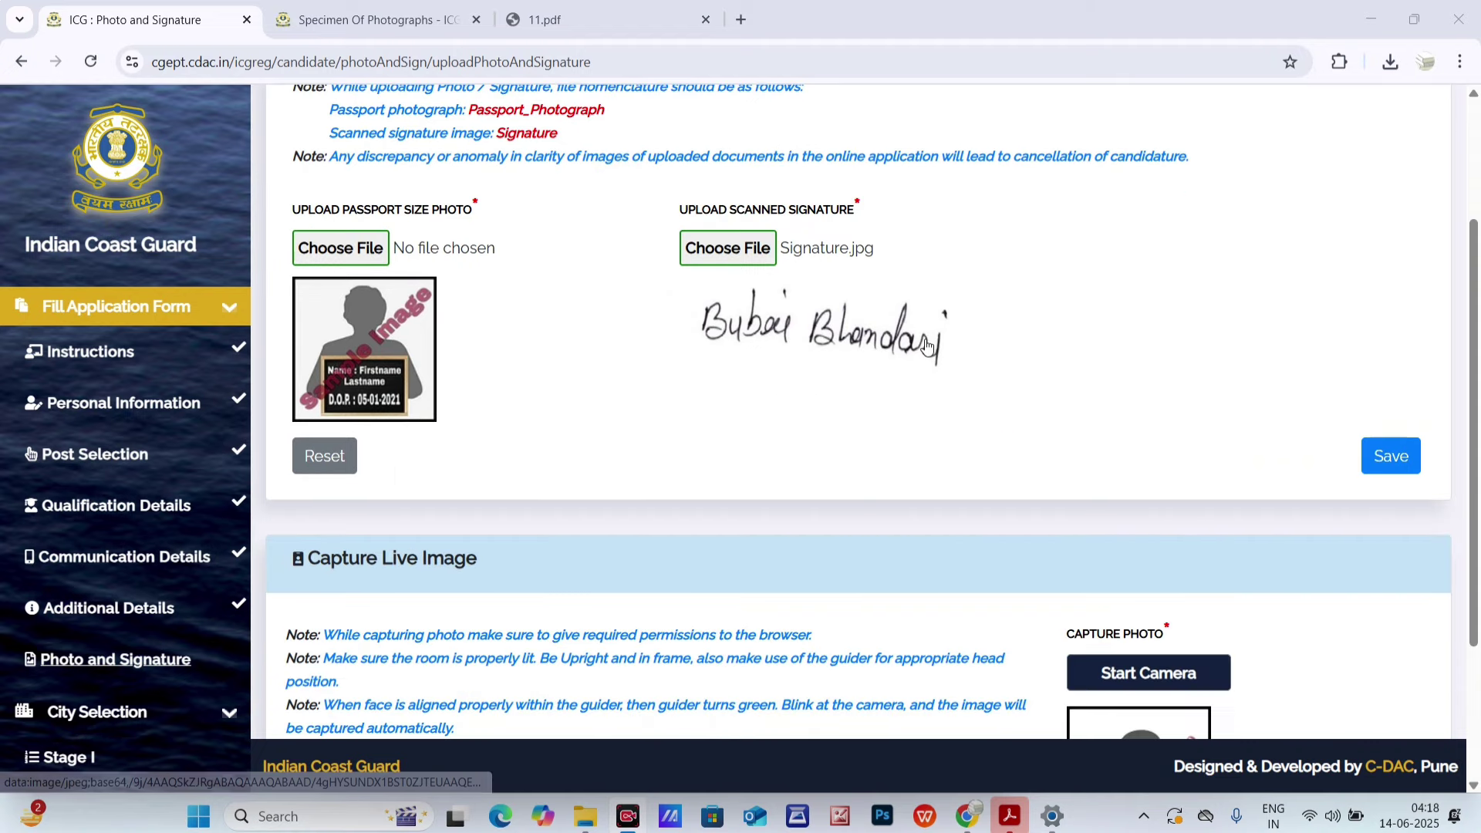
scroll(910, 378, up, 3)
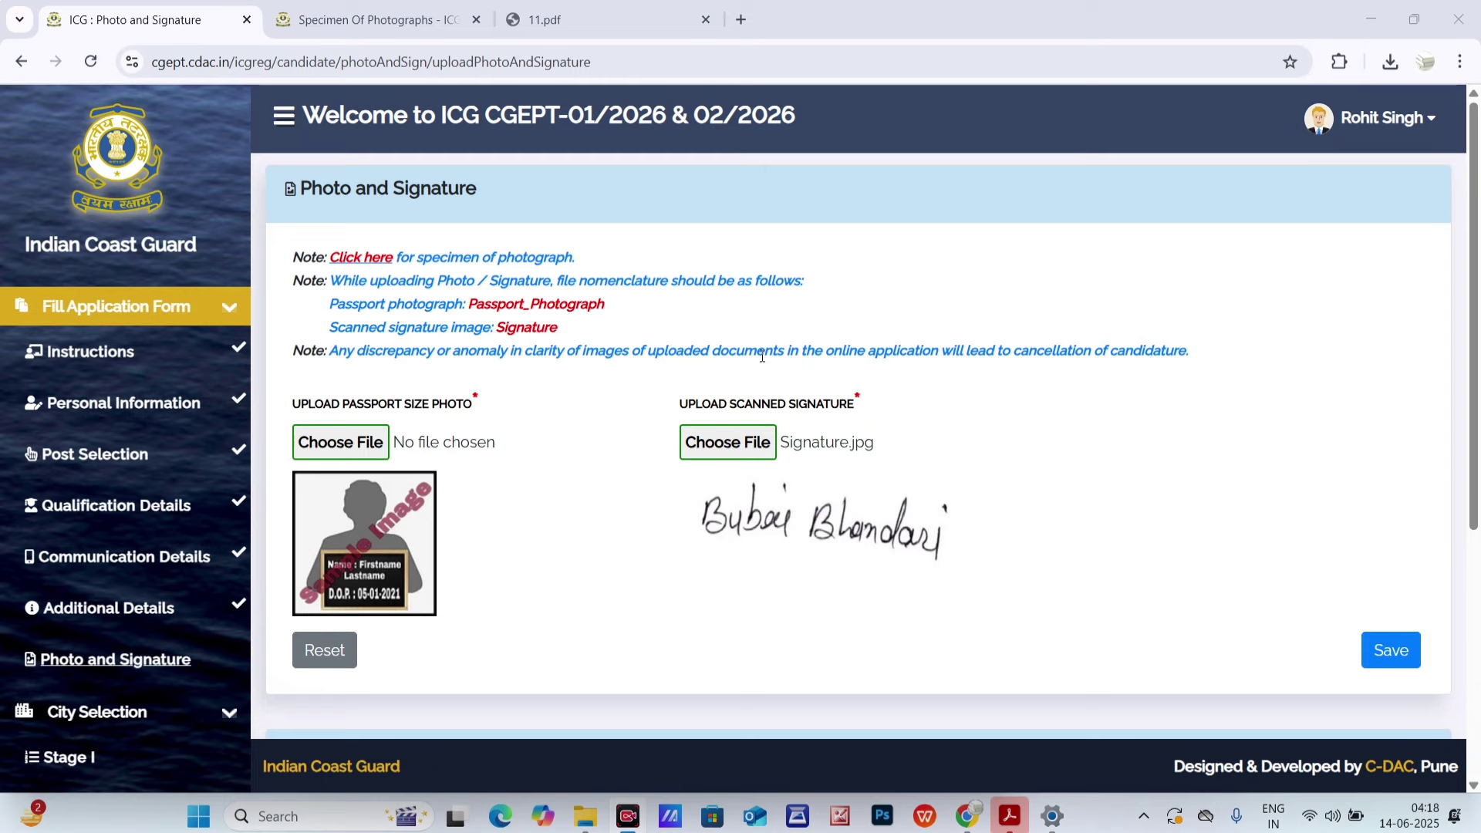
scroll(775, 346, down, 3)
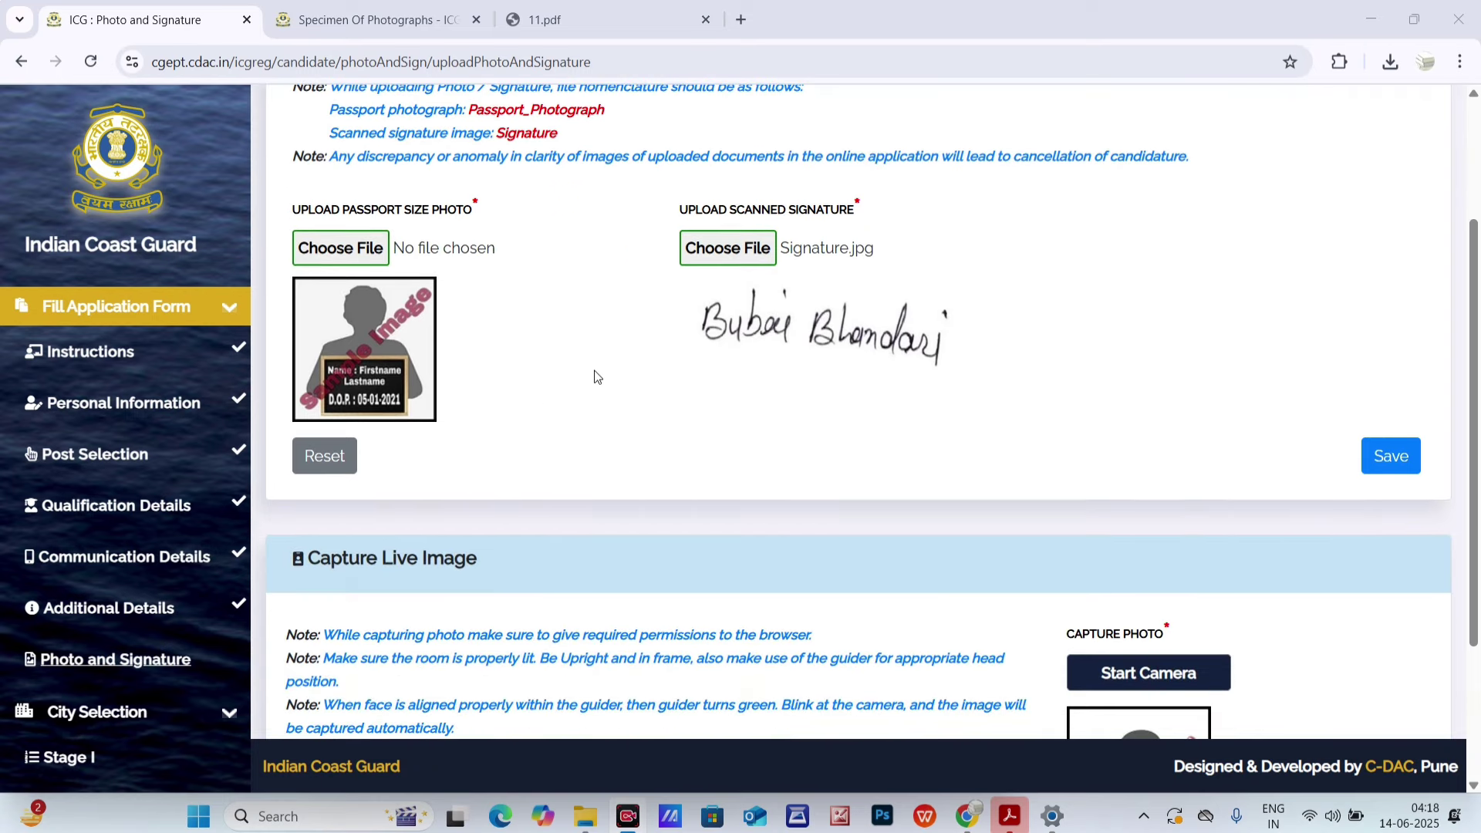
scroll(595, 374, up, 3)
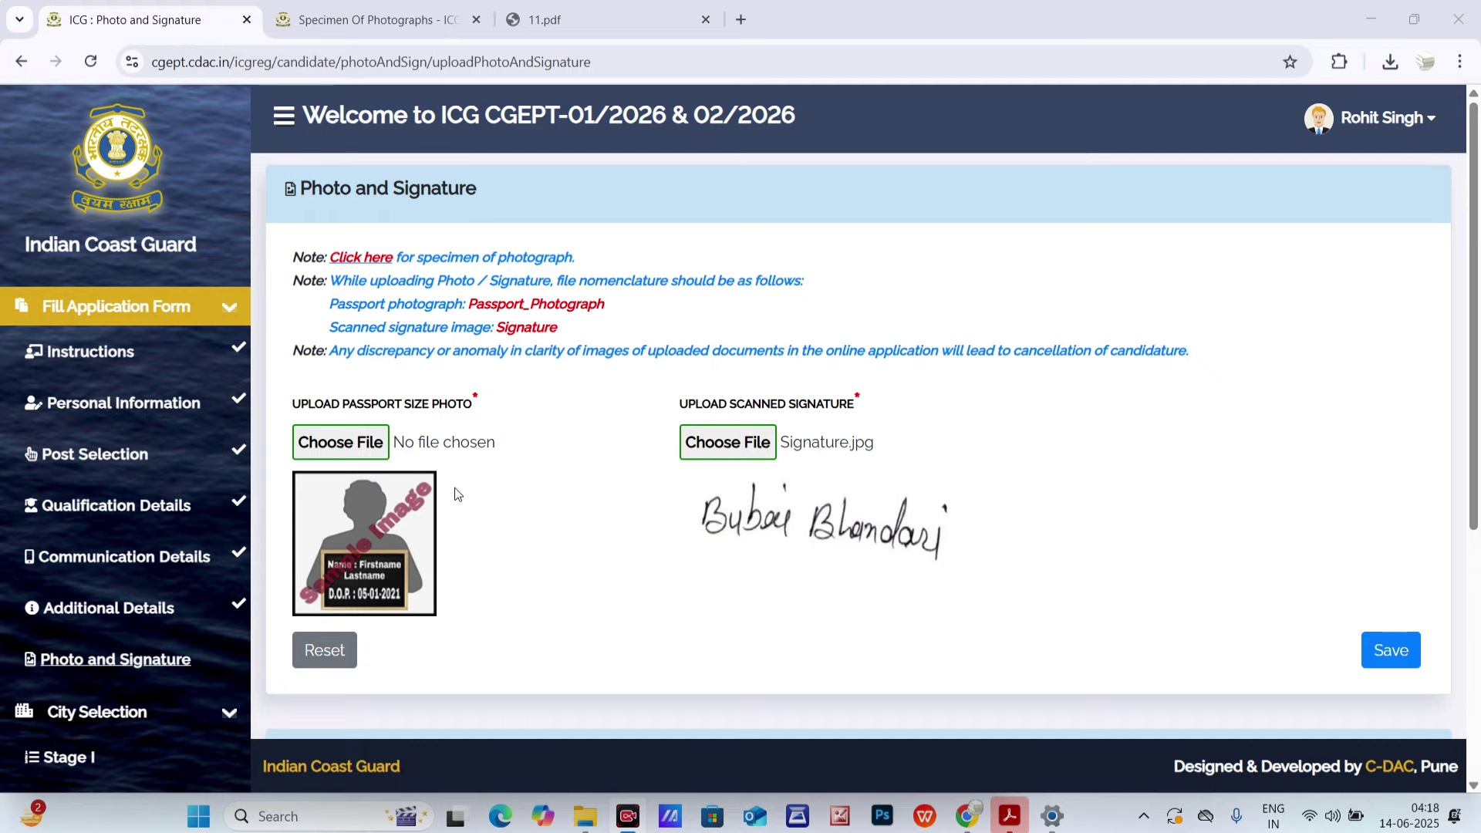
scroll(717, 385, down, 3)
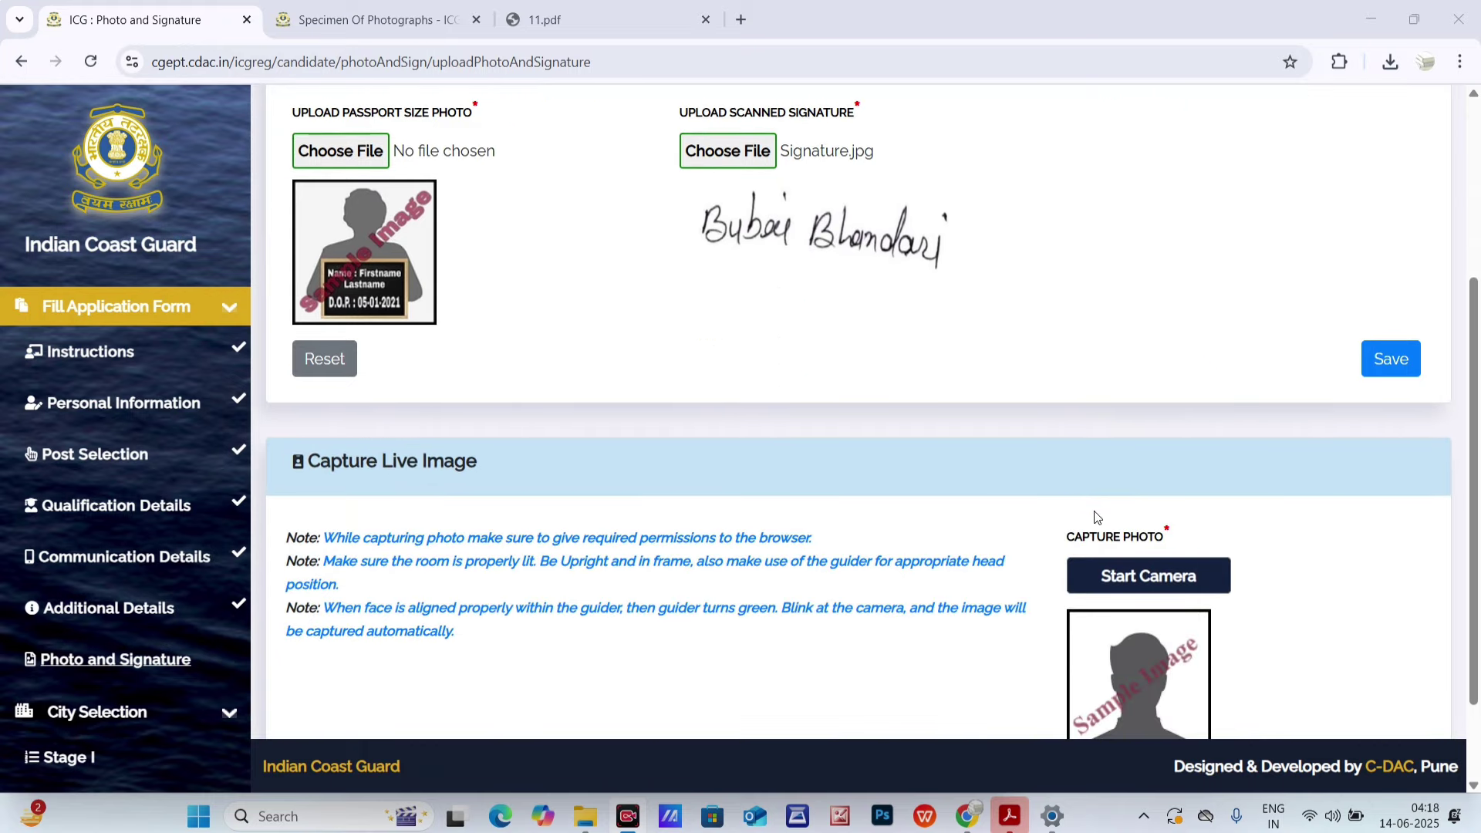
scroll(1097, 518, down, 2)
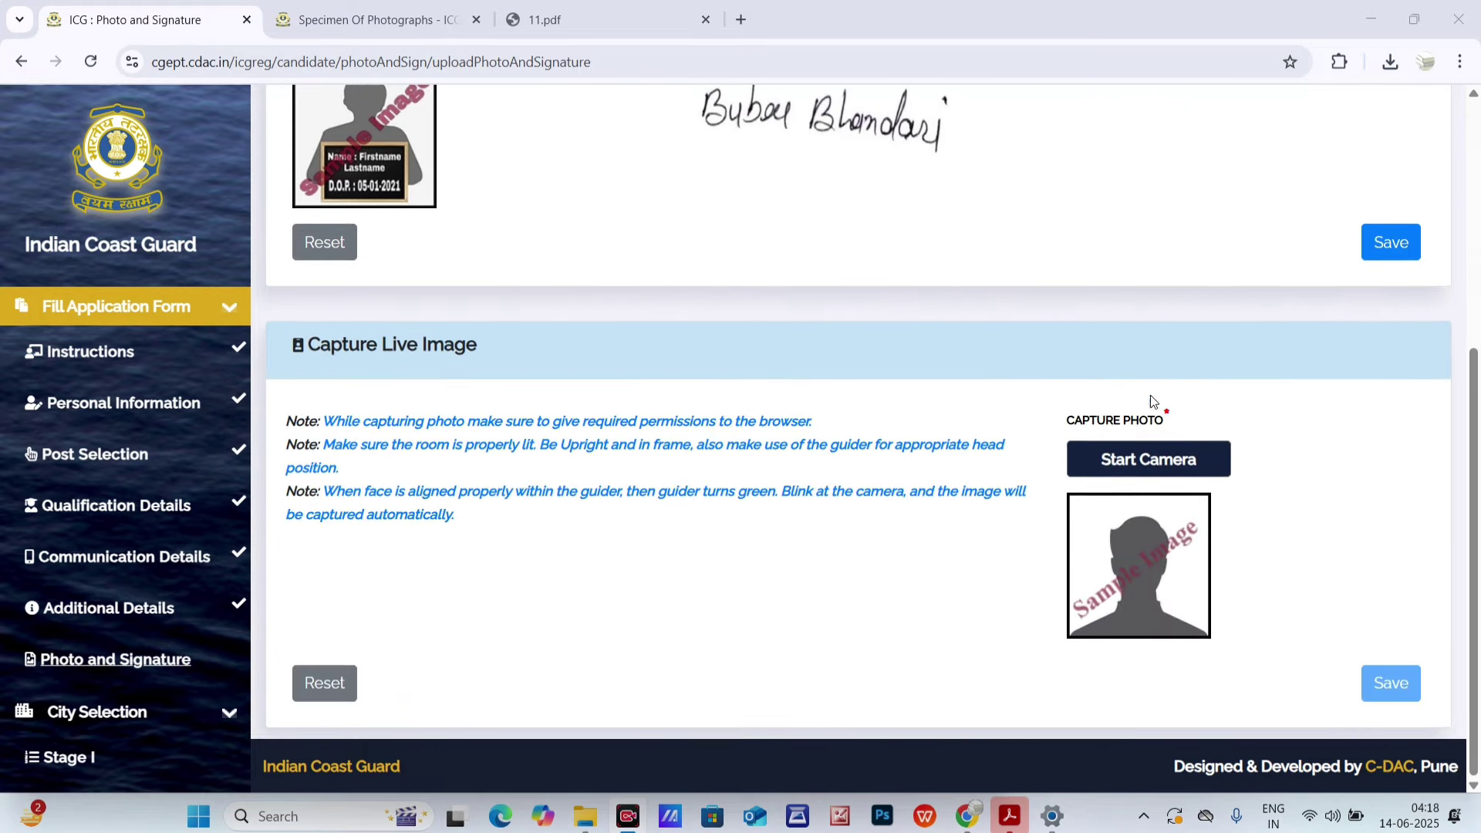
scroll(723, 444, up, 3)
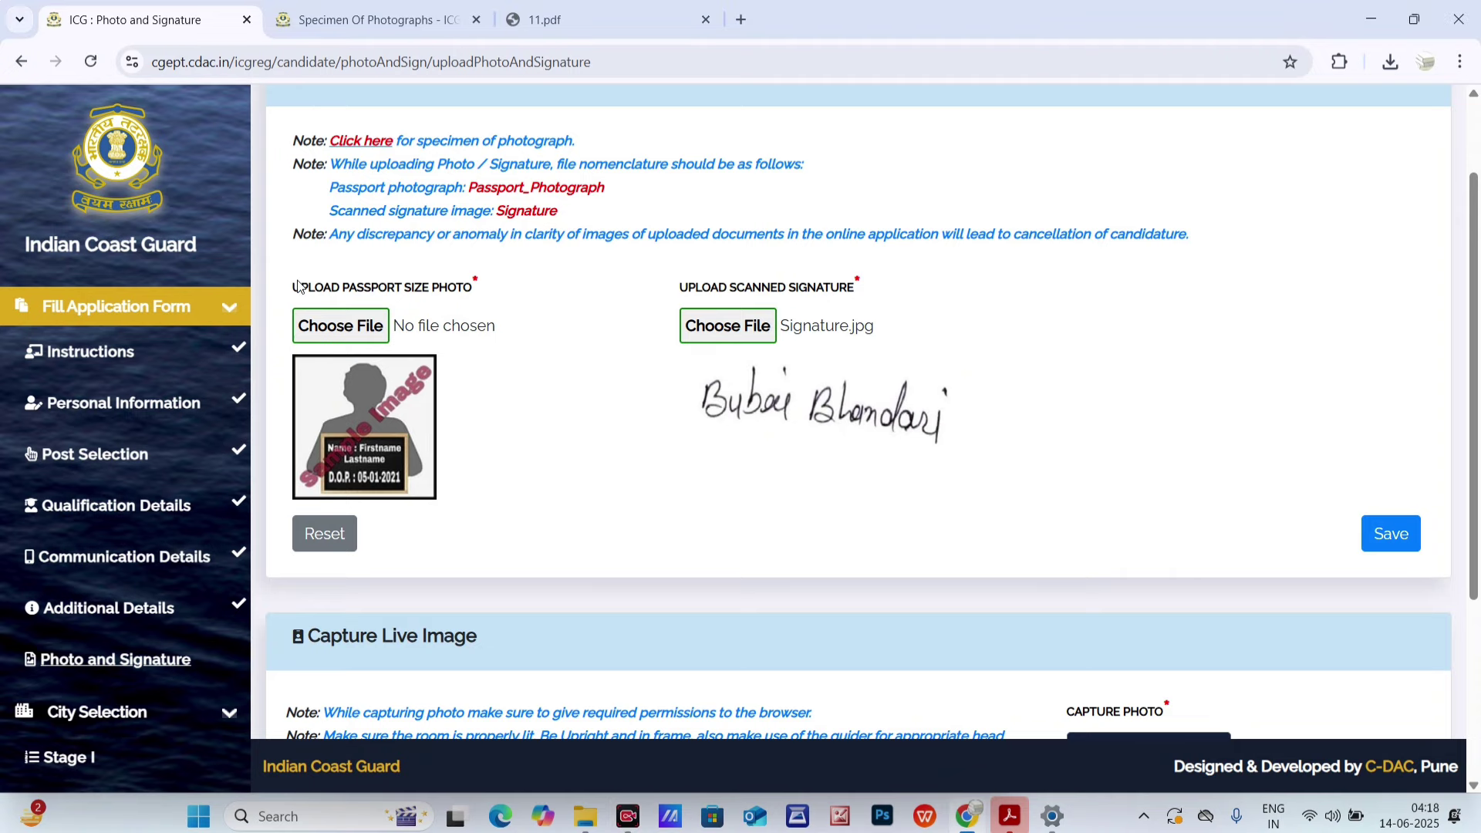
drag(300, 287, 506, 316)
scroll(595, 417, up, 2)
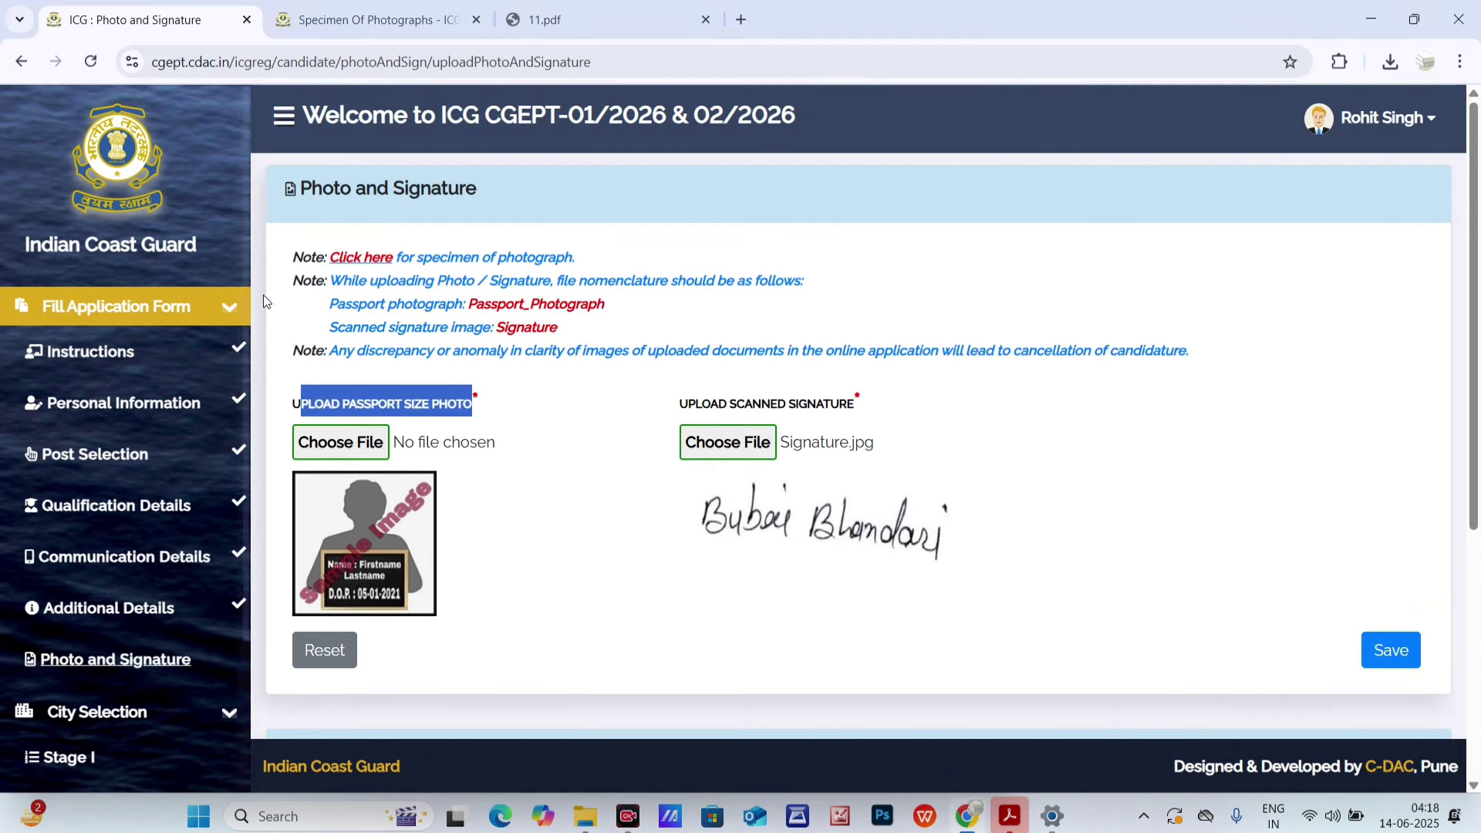
- Open the photograph specimen guide and read its example photos and notes, marking 'date of' in note a
click(348, 260)
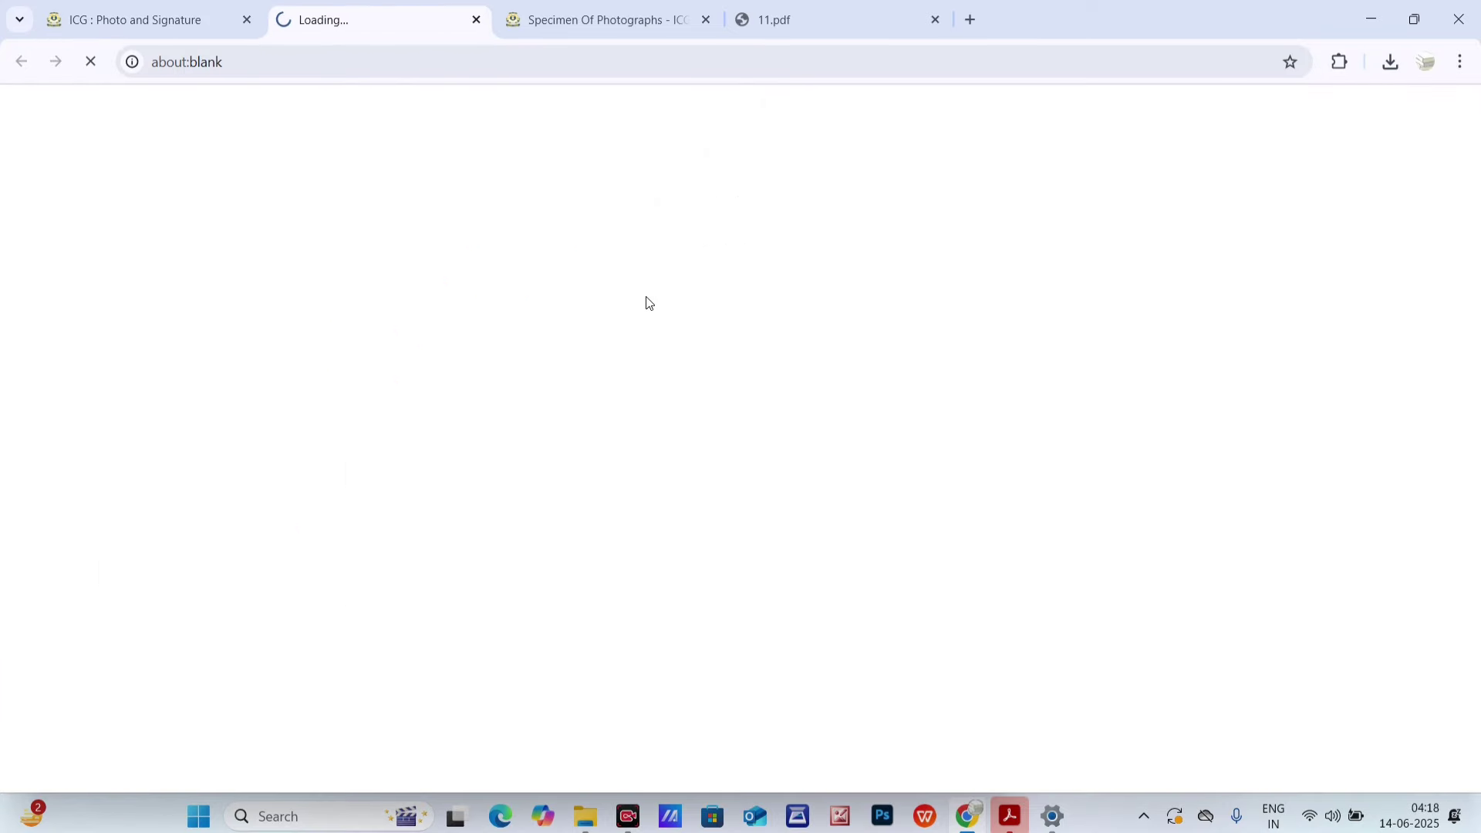
scroll(463, 386, down, 1)
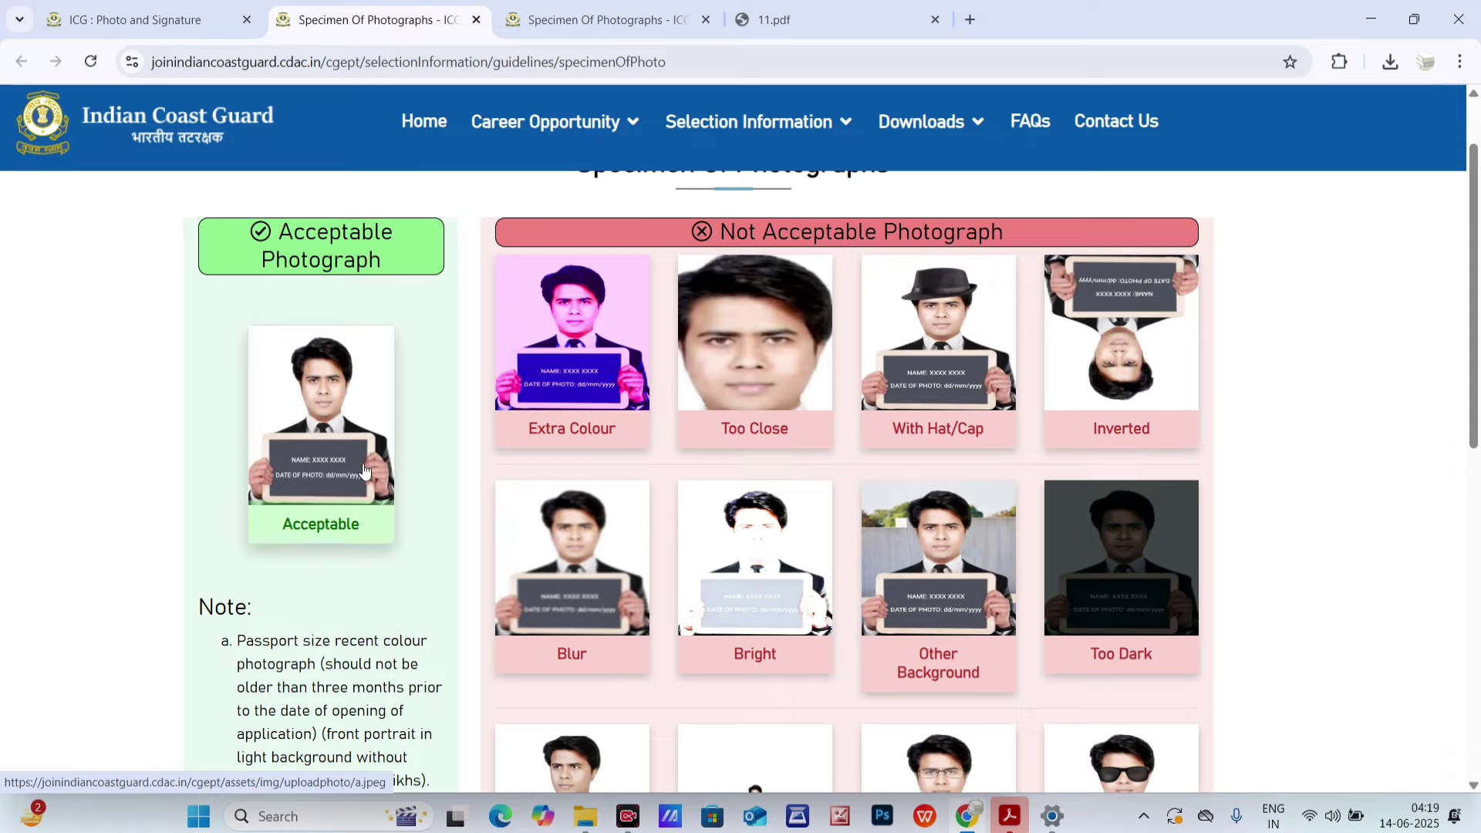
scroll(285, 345, down, 2)
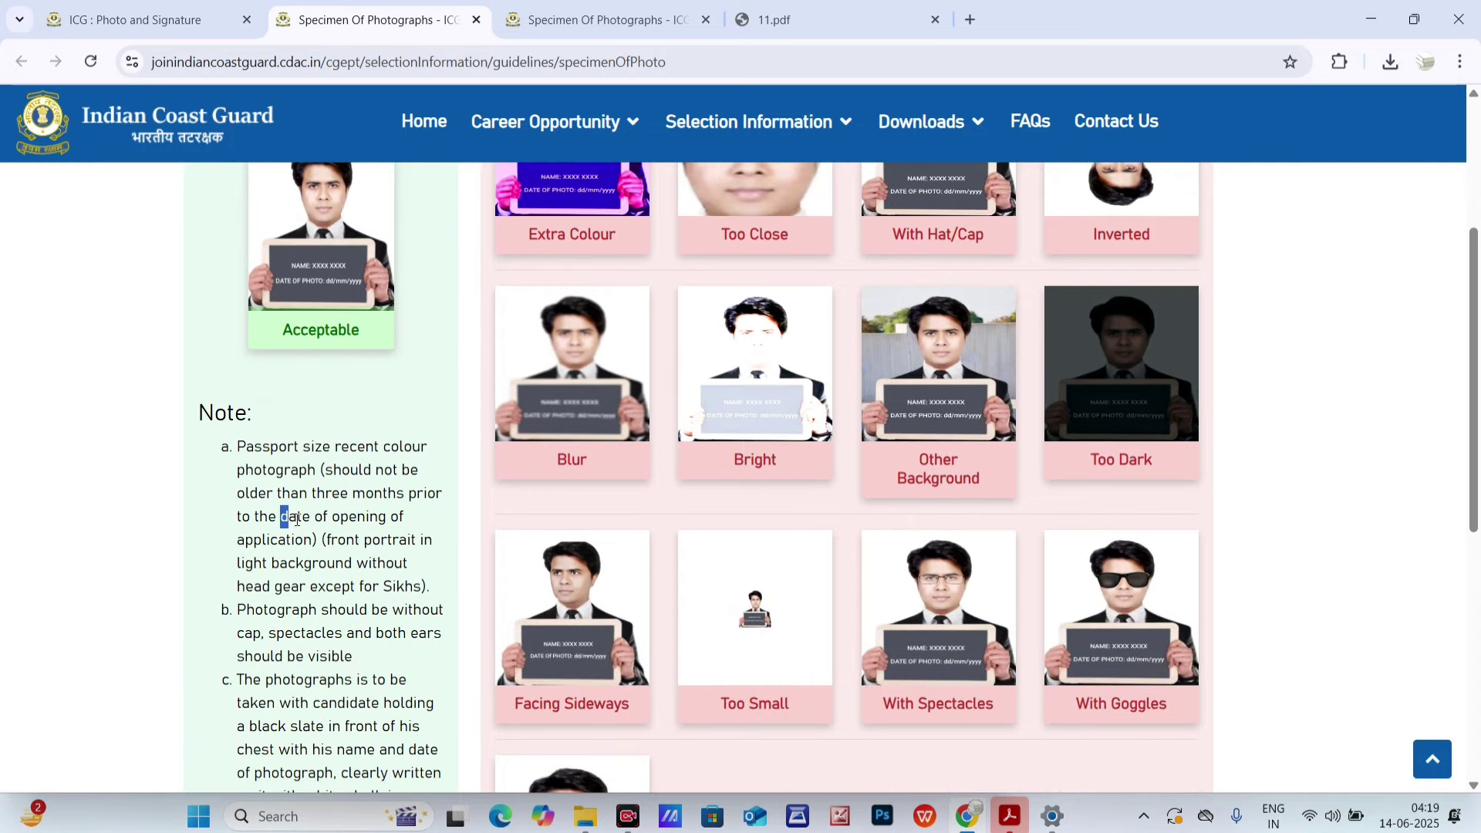
drag(297, 519, 329, 519)
scroll(385, 486, up, 1)
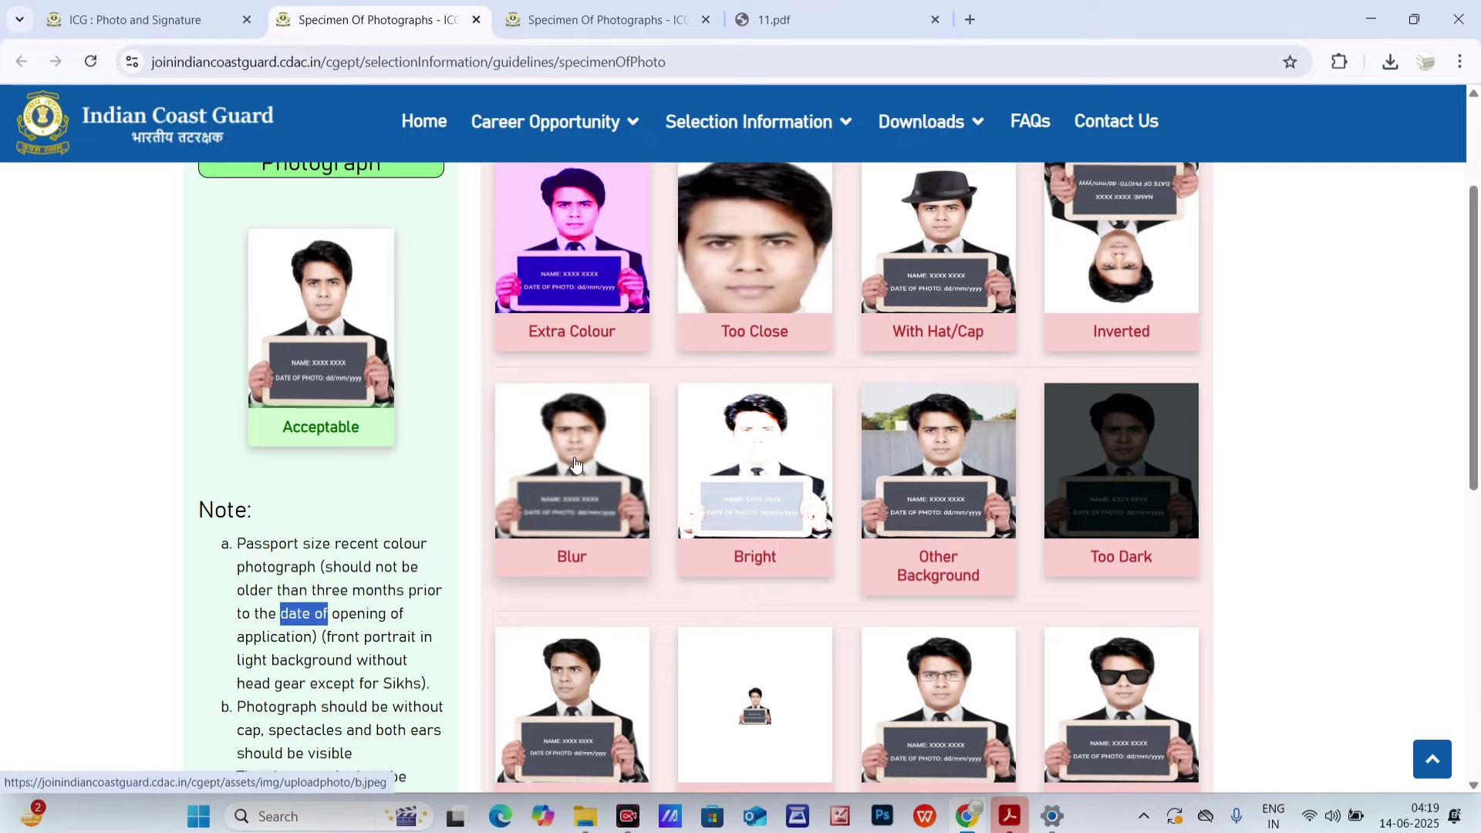
scroll(575, 463, up, 3)
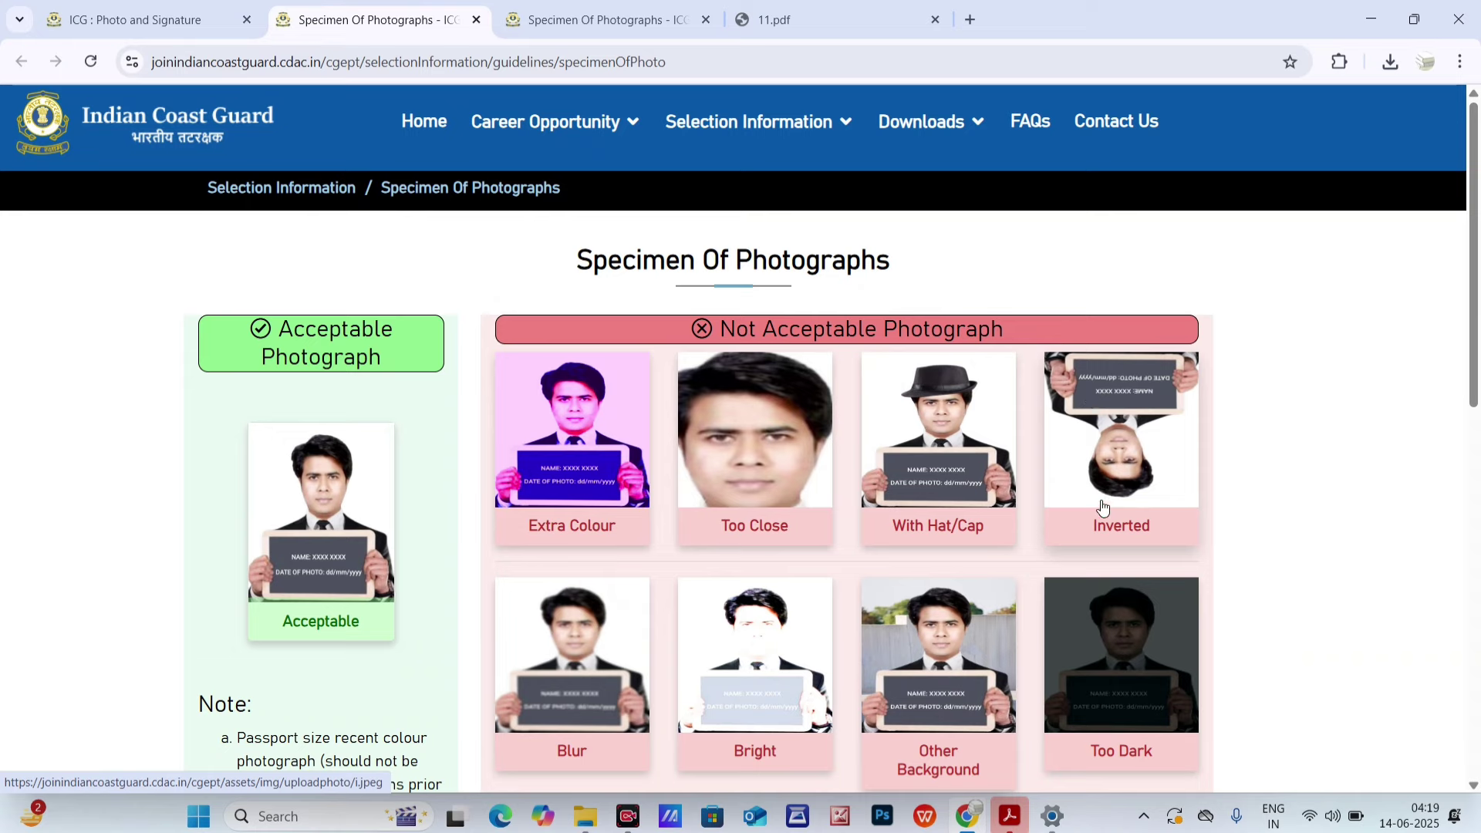
scroll(1102, 506, down, 2)
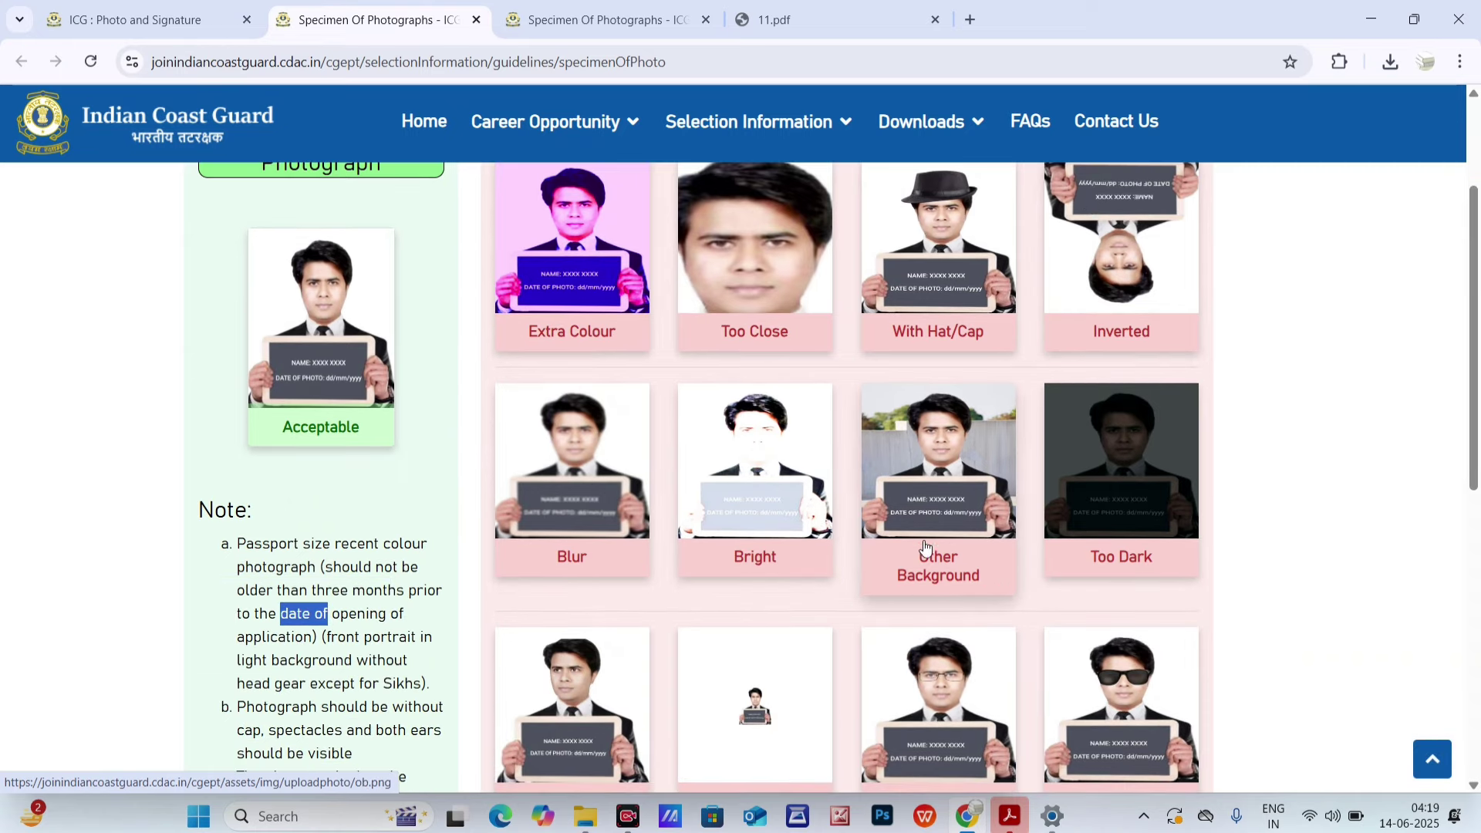
scroll(1262, 613, down, 2)
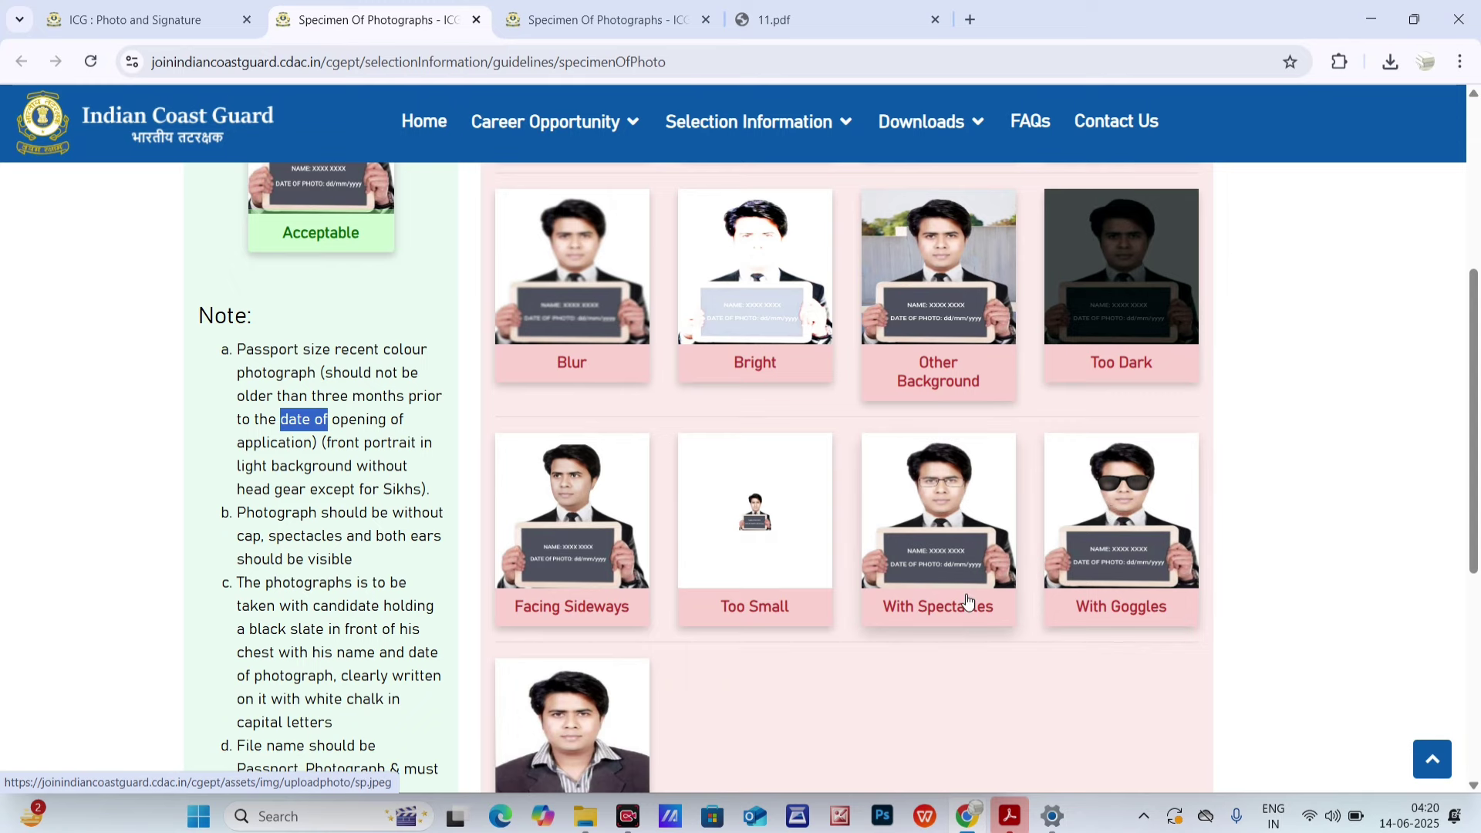
scroll(969, 600, down, 3)
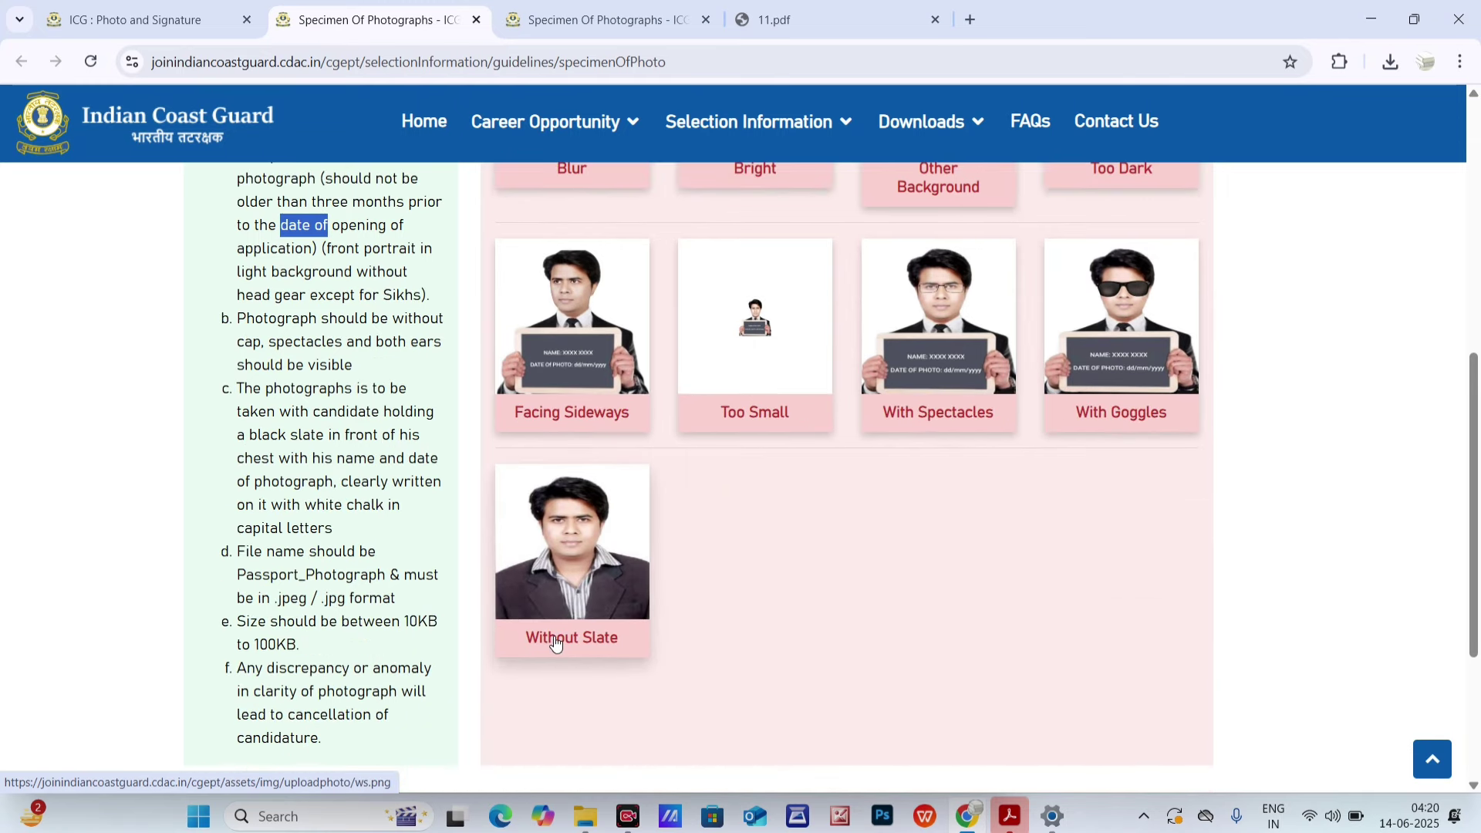
- Highlight the 10KB and 100KB size limits and the Passport_Photograph file-name rule in the notes
scroll(569, 638, up, 6)
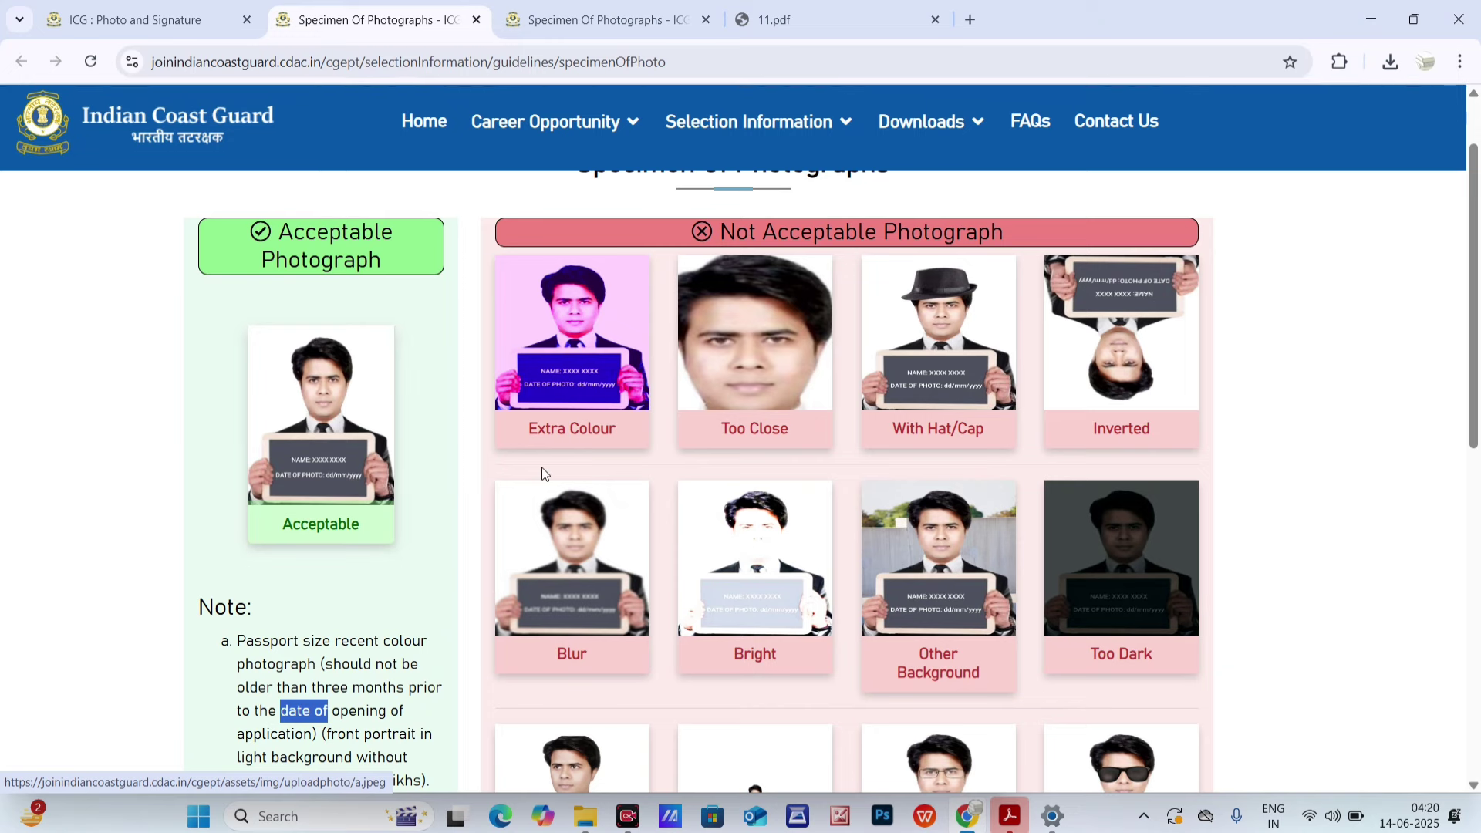
scroll(543, 472, down, 7)
scroll(546, 475, down, 1)
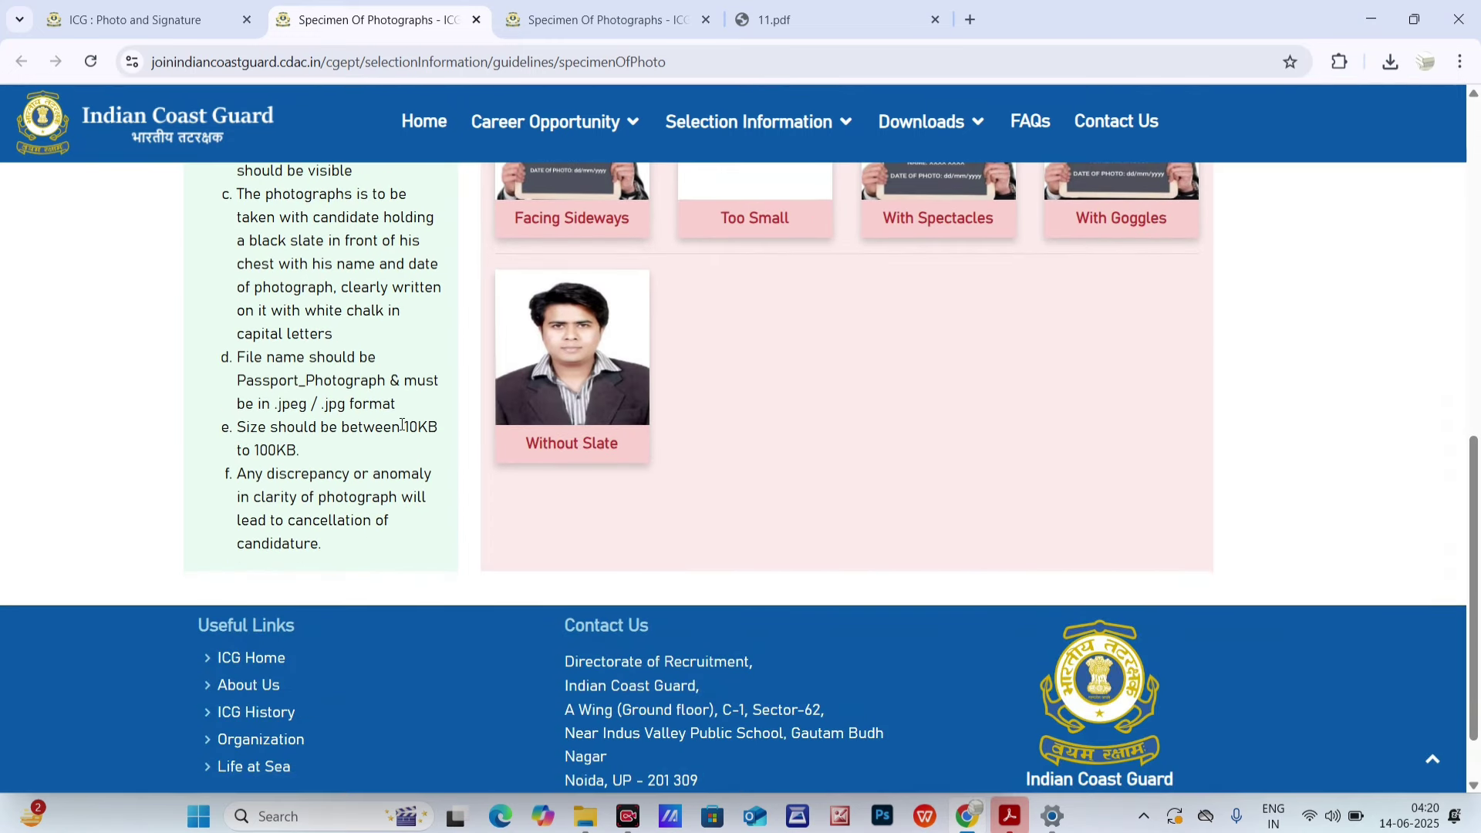
drag(402, 426, 437, 428)
click(265, 445)
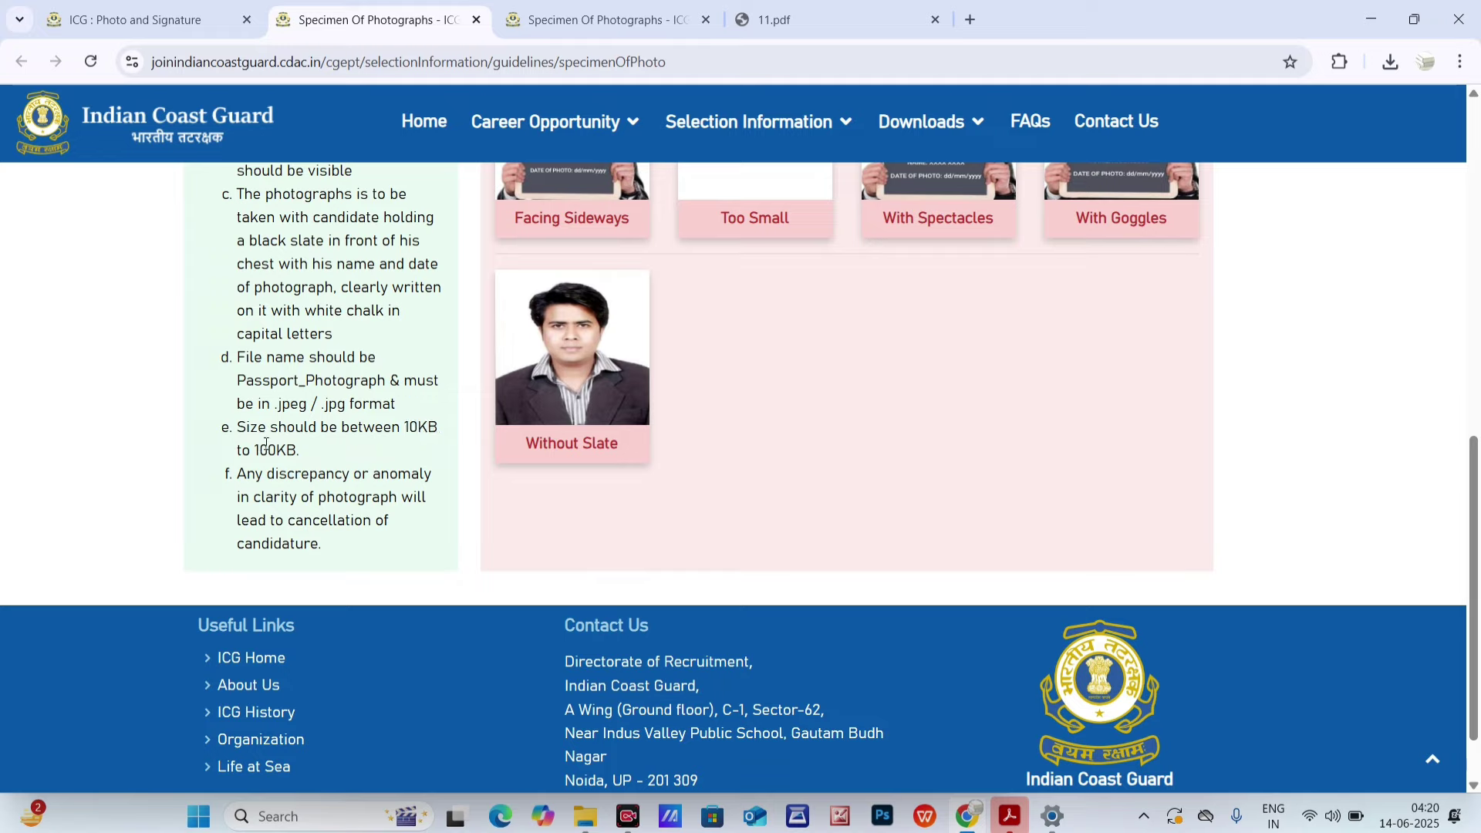
drag(265, 445, 319, 449)
drag(239, 383, 387, 380)
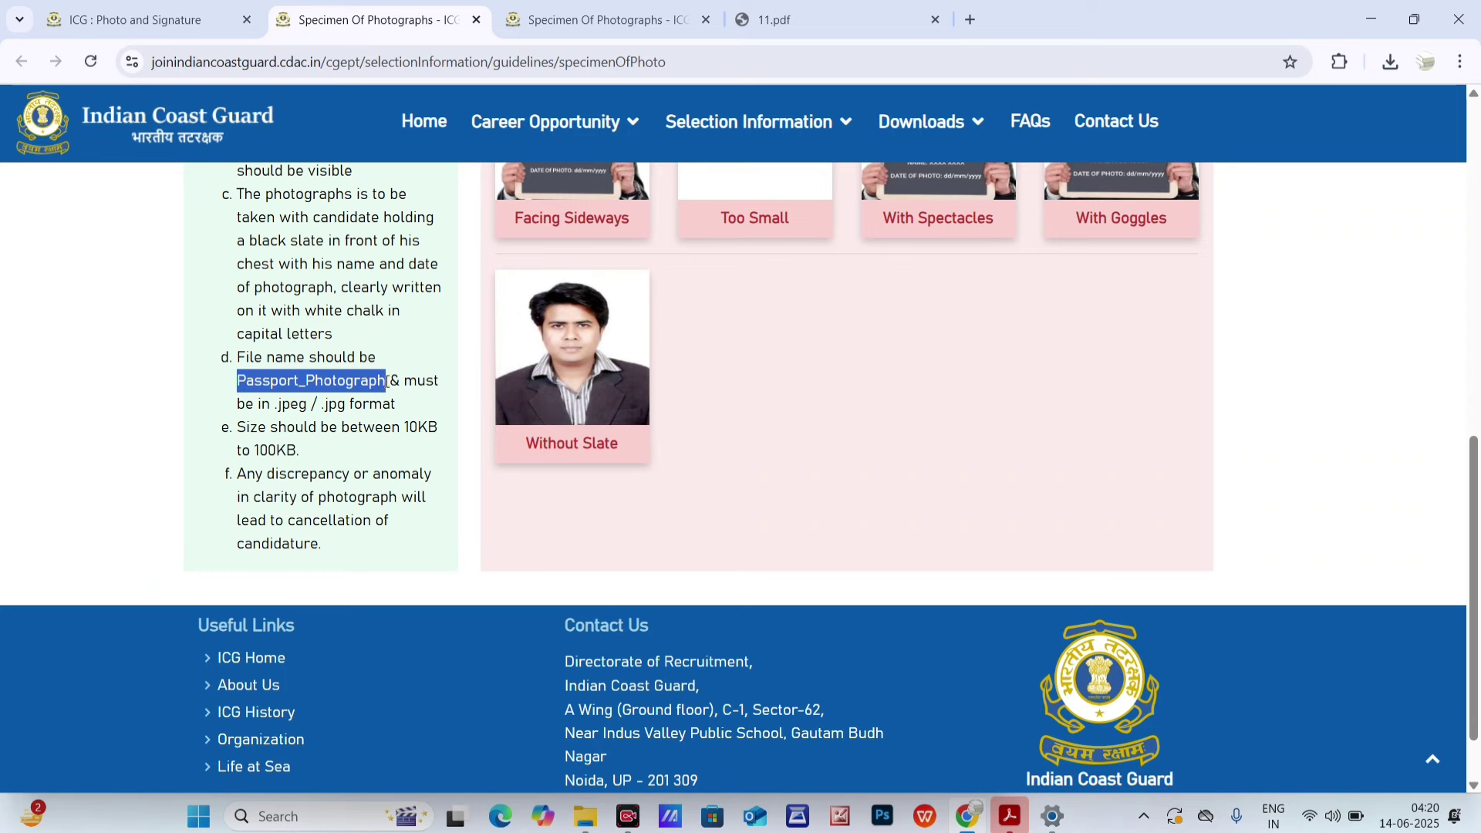
scroll(387, 381, up, 4)
- On the upload form, highlight the required 'Signature' file name, then minimise the browser
click(193, 7)
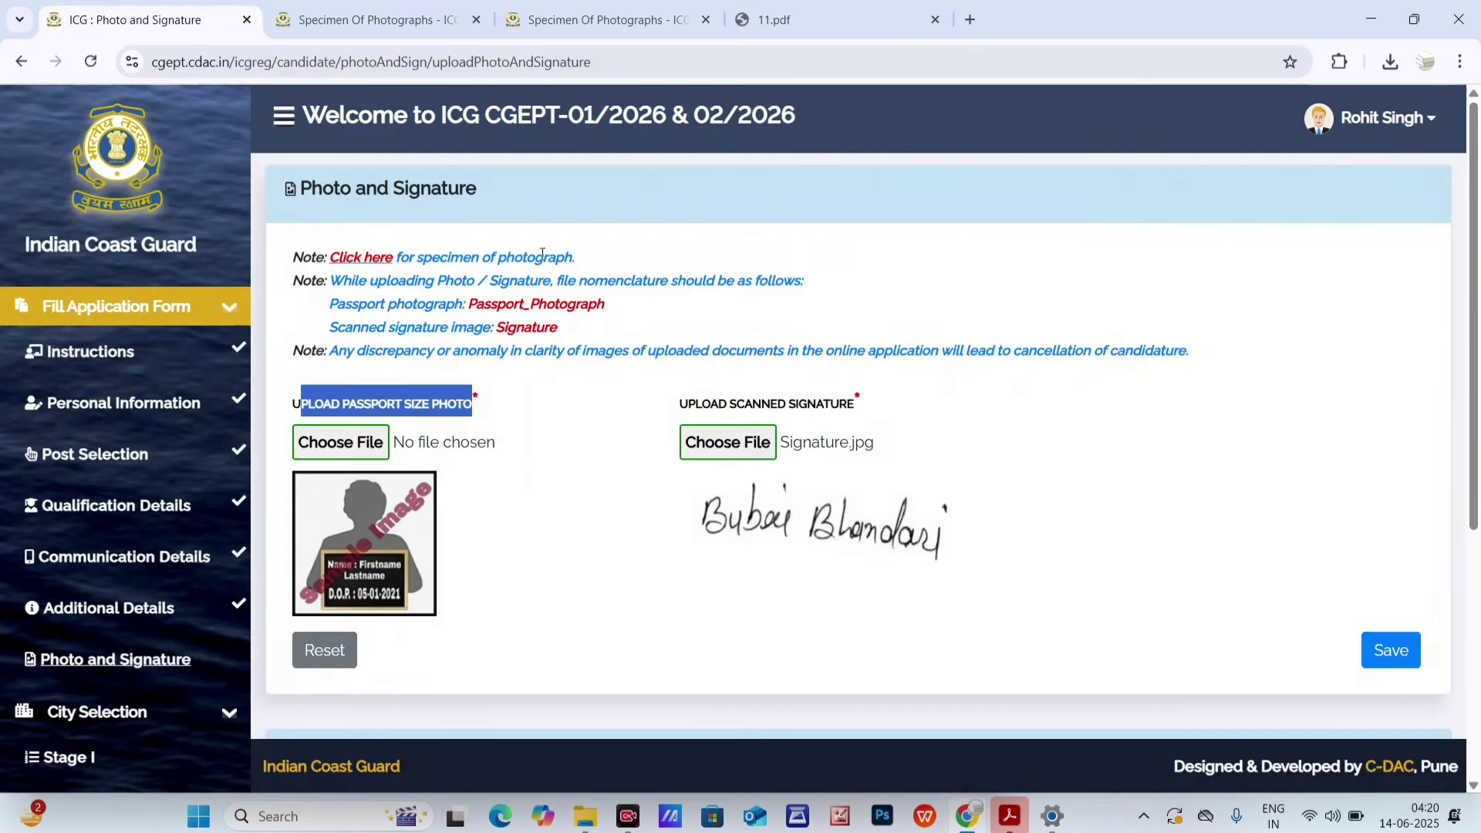
drag(497, 327, 559, 327)
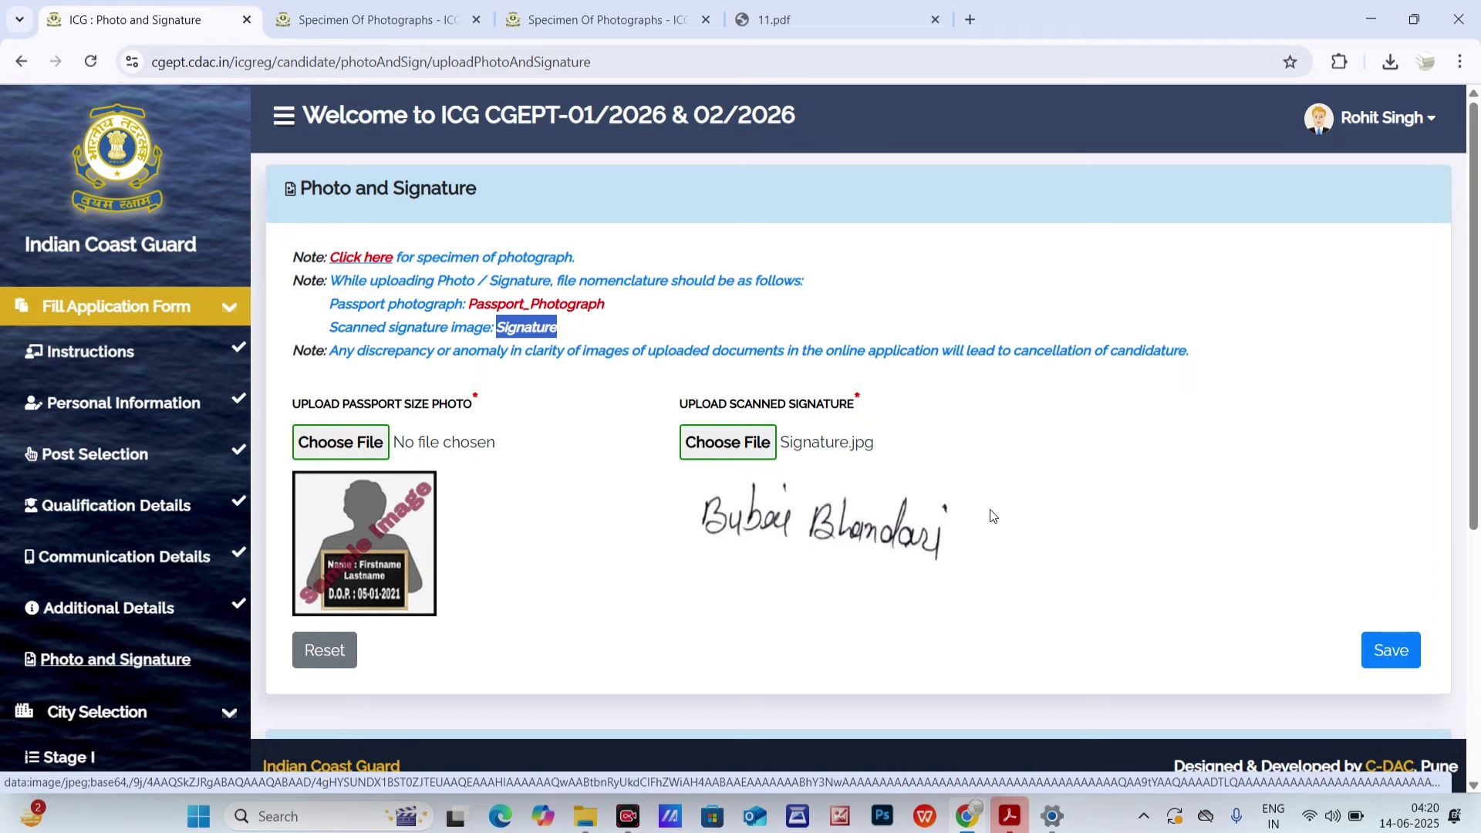
click(1371, 16)
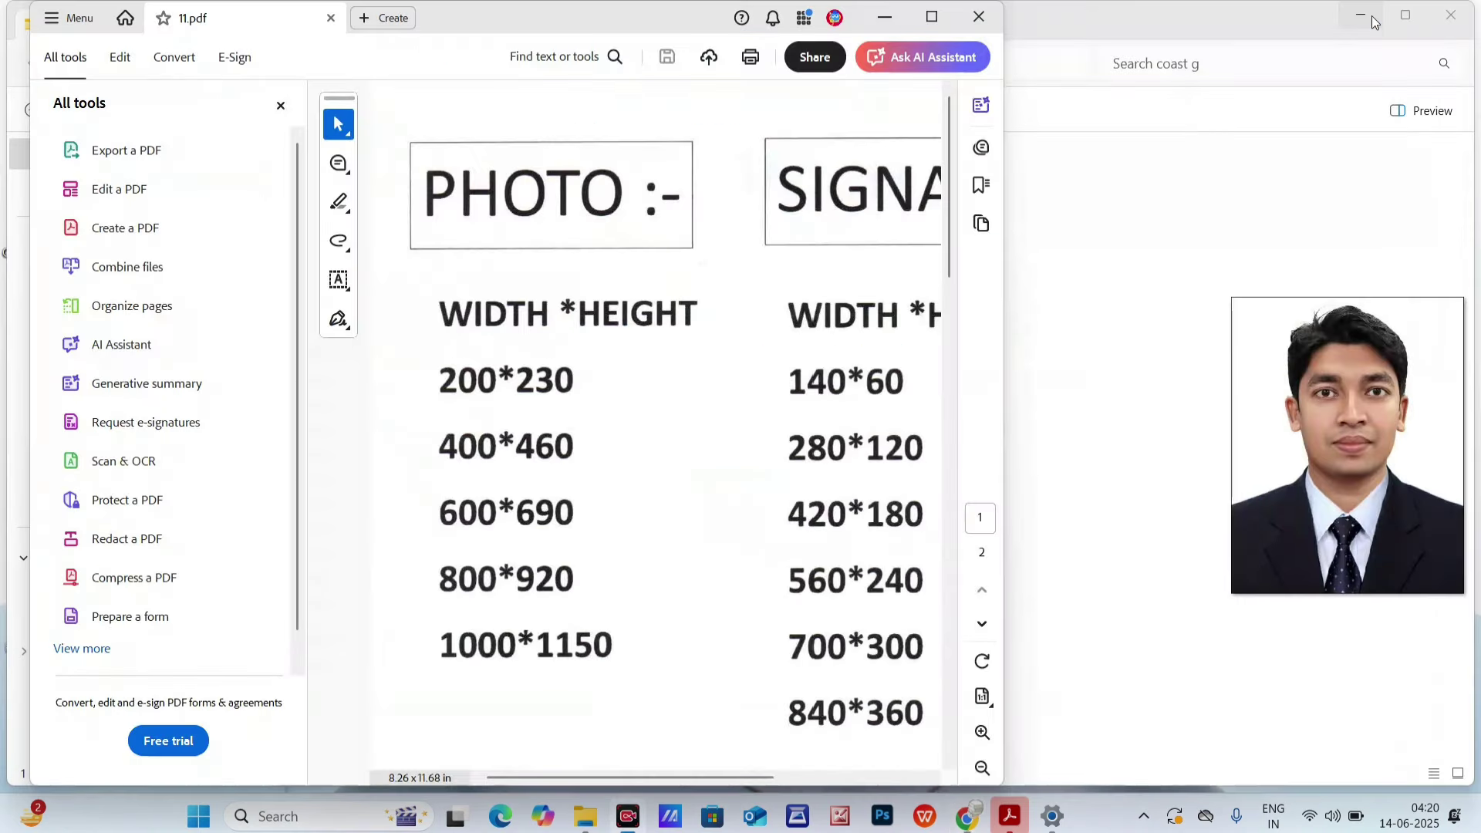
- Check Passport_Photograph's properties in File Explorer, confirming its 42.0 KB size
click(884, 17)
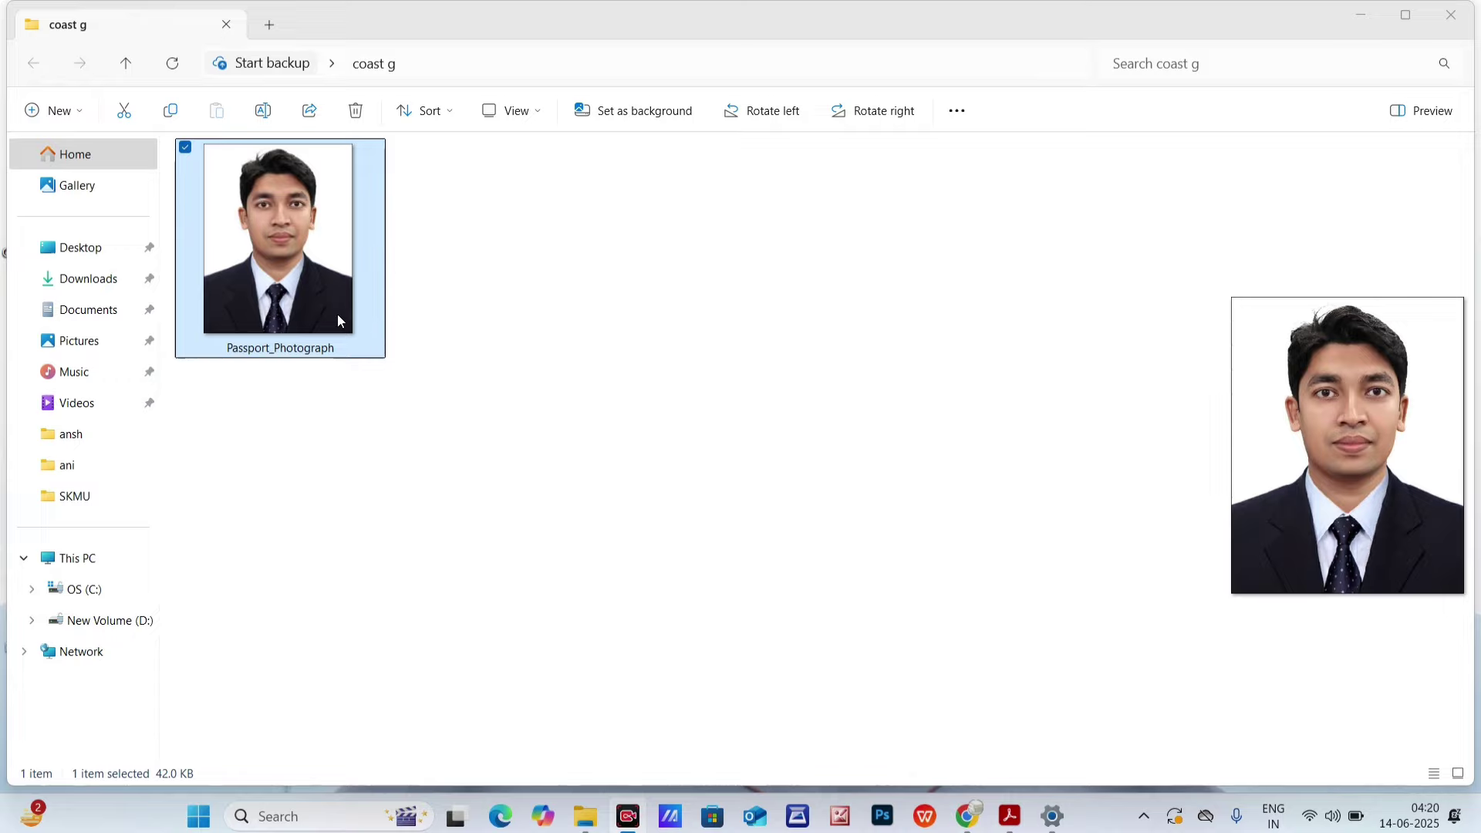
right_click(272, 273)
click(369, 665)
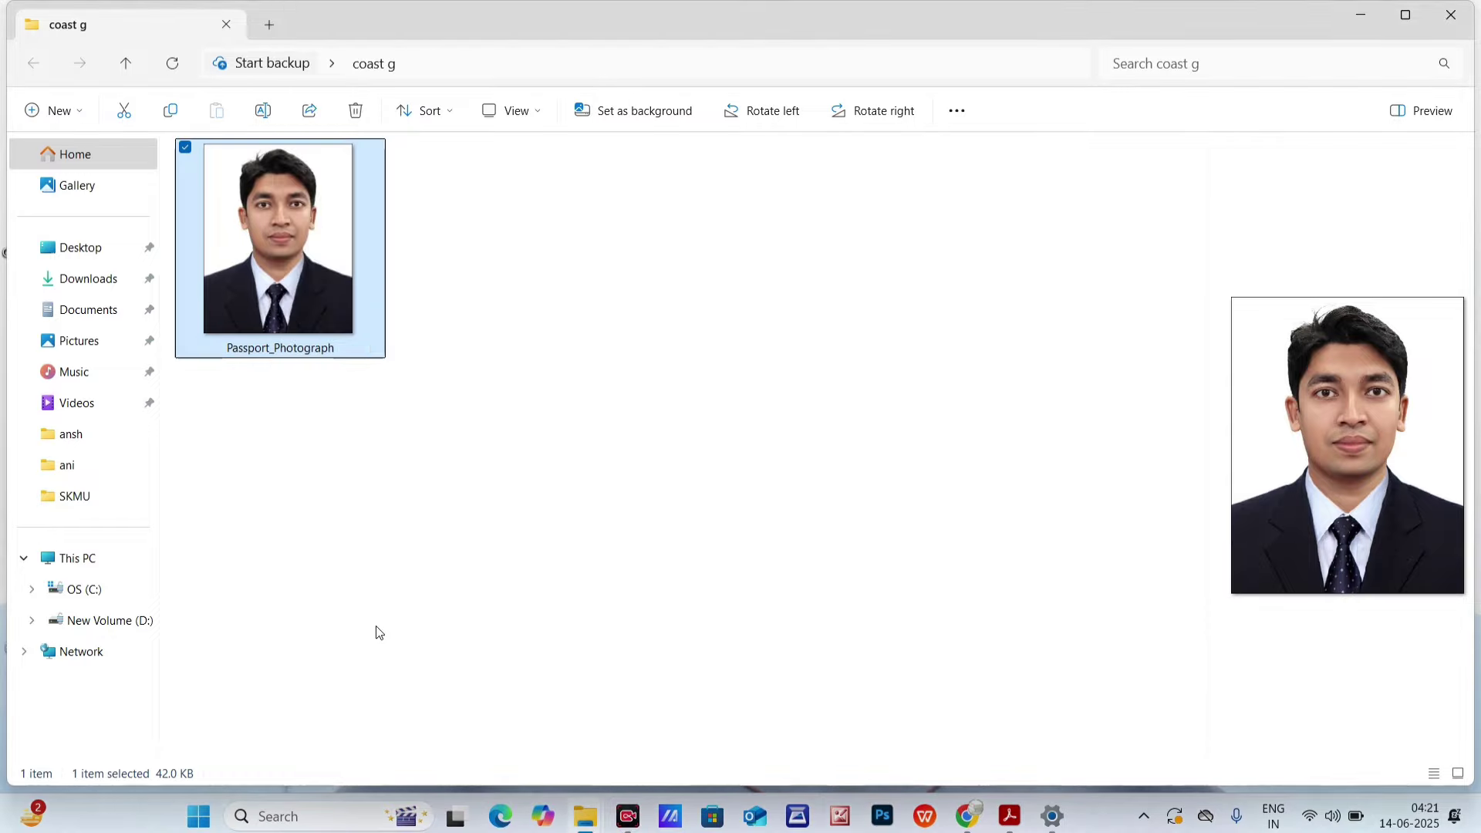
right_click(318, 295)
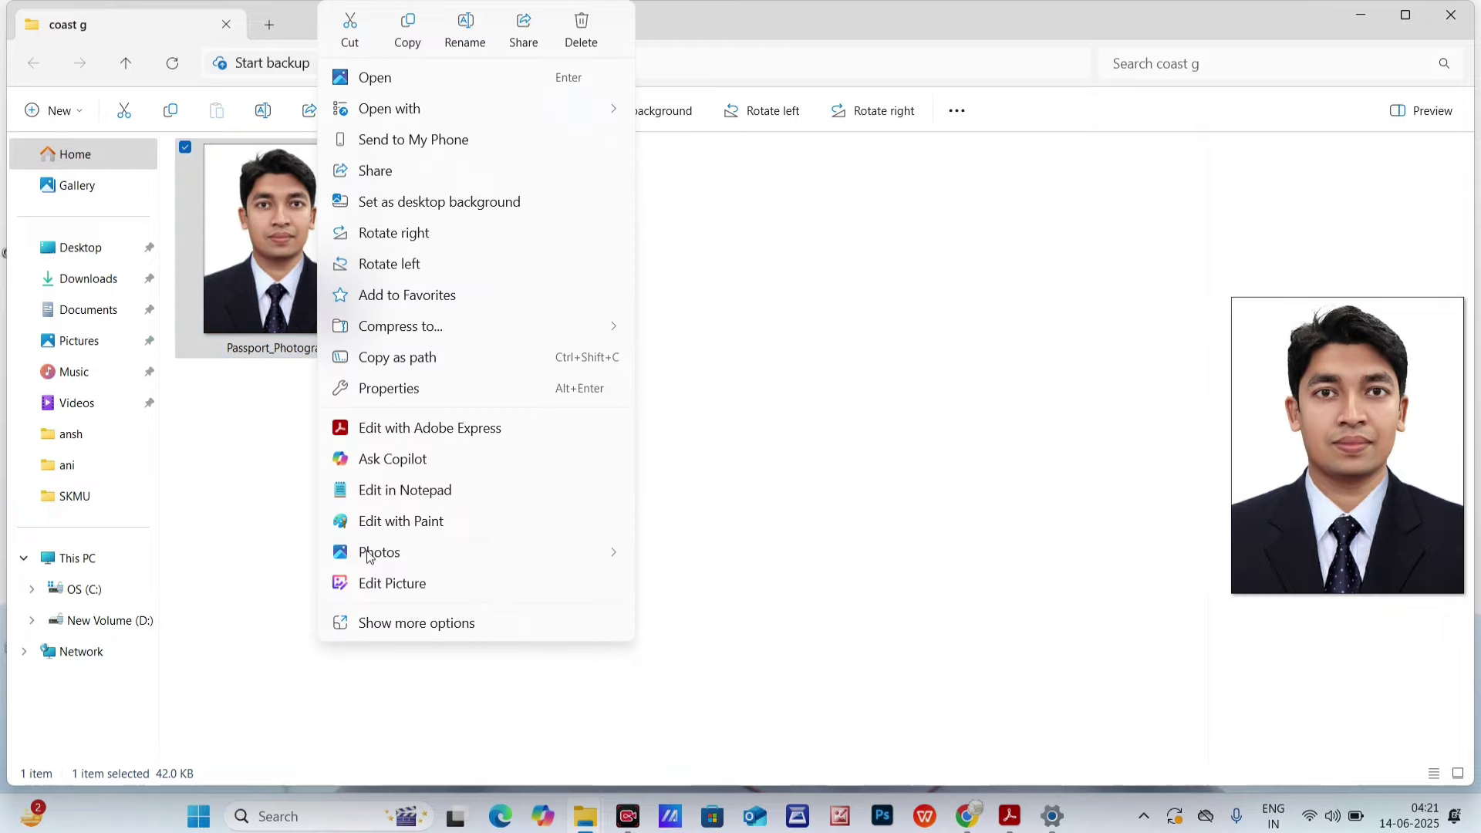
click(407, 619)
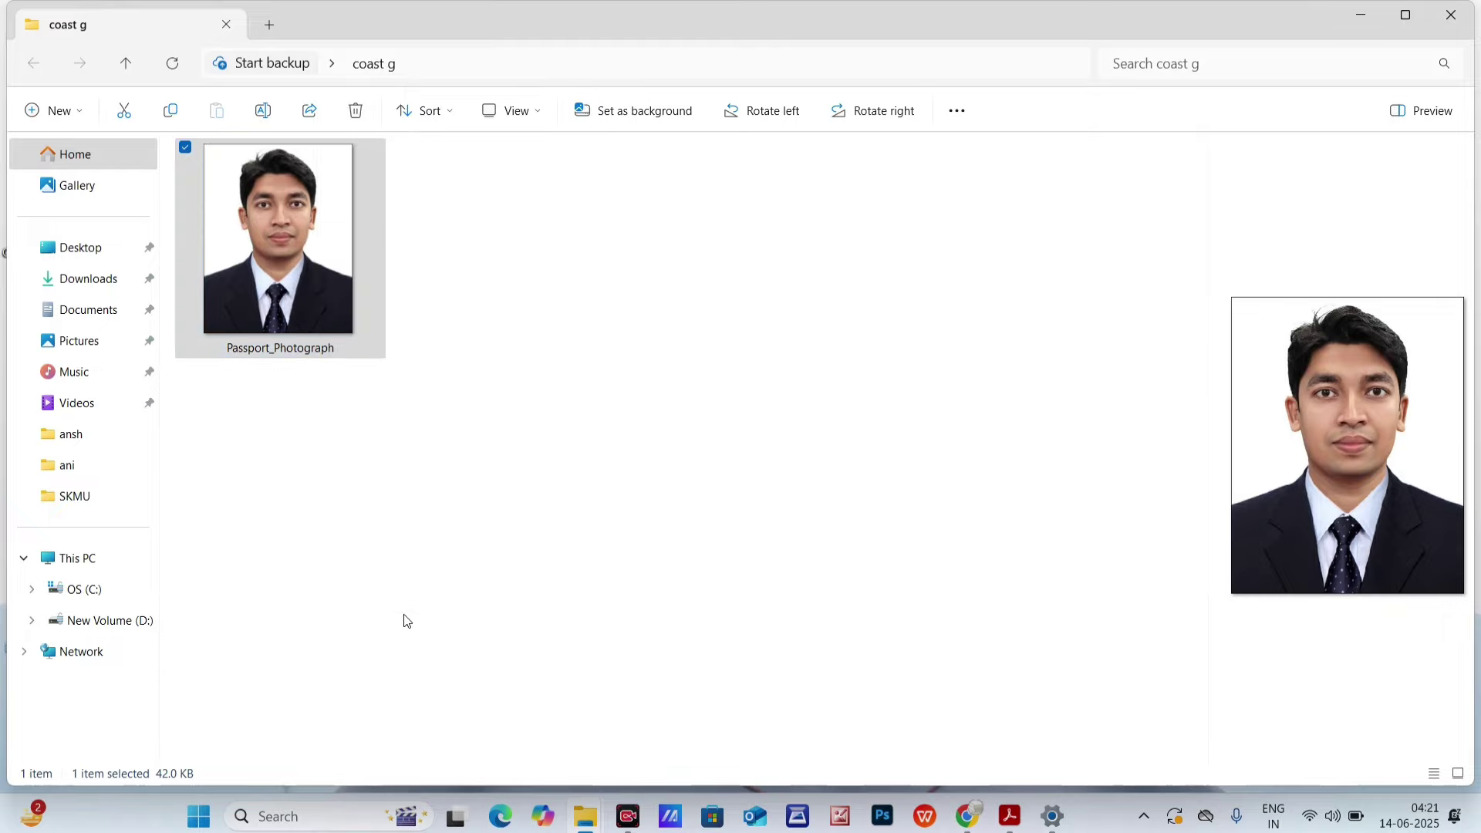
click(373, 783)
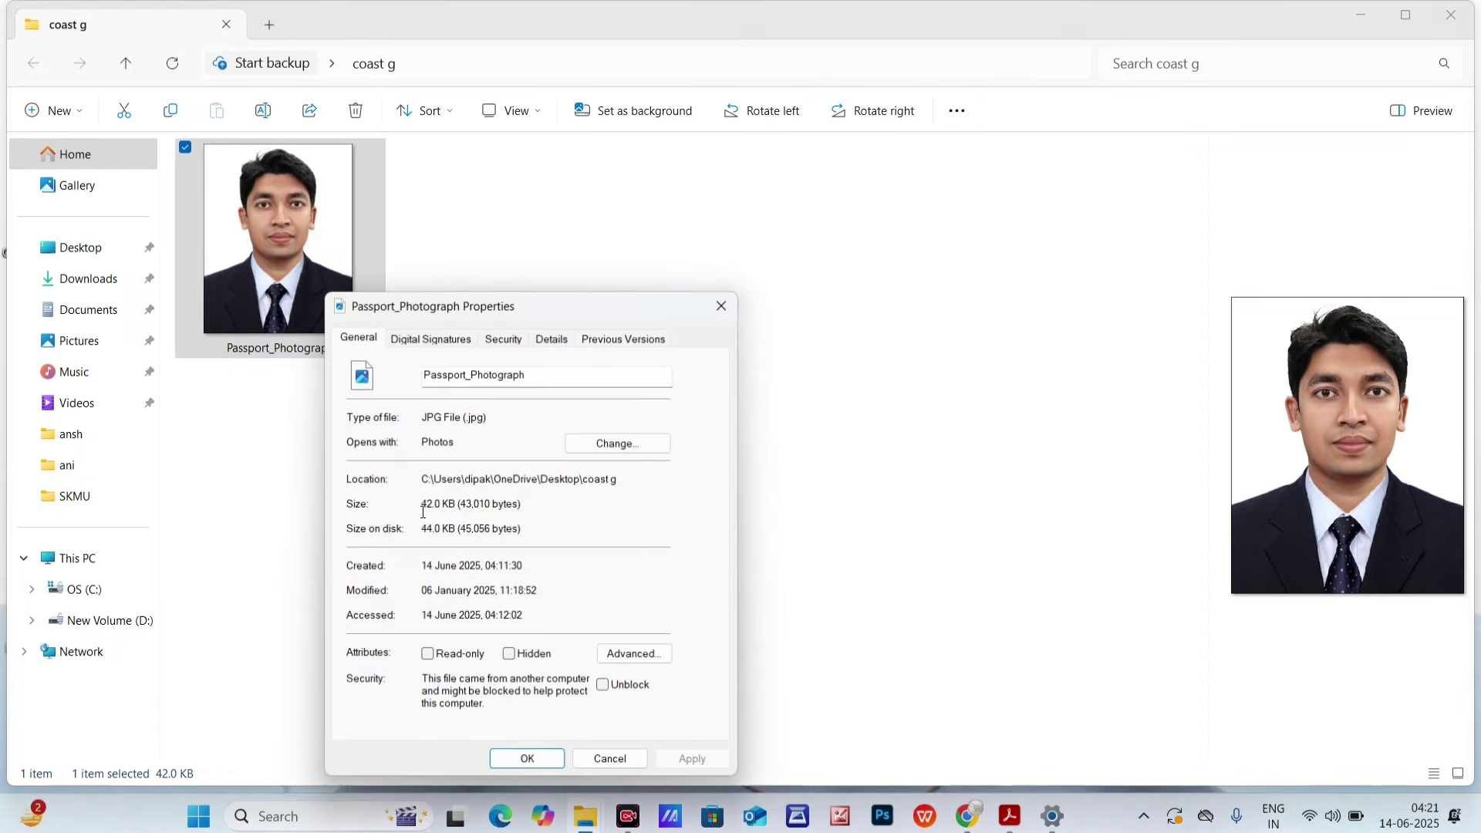
drag(421, 505, 456, 506)
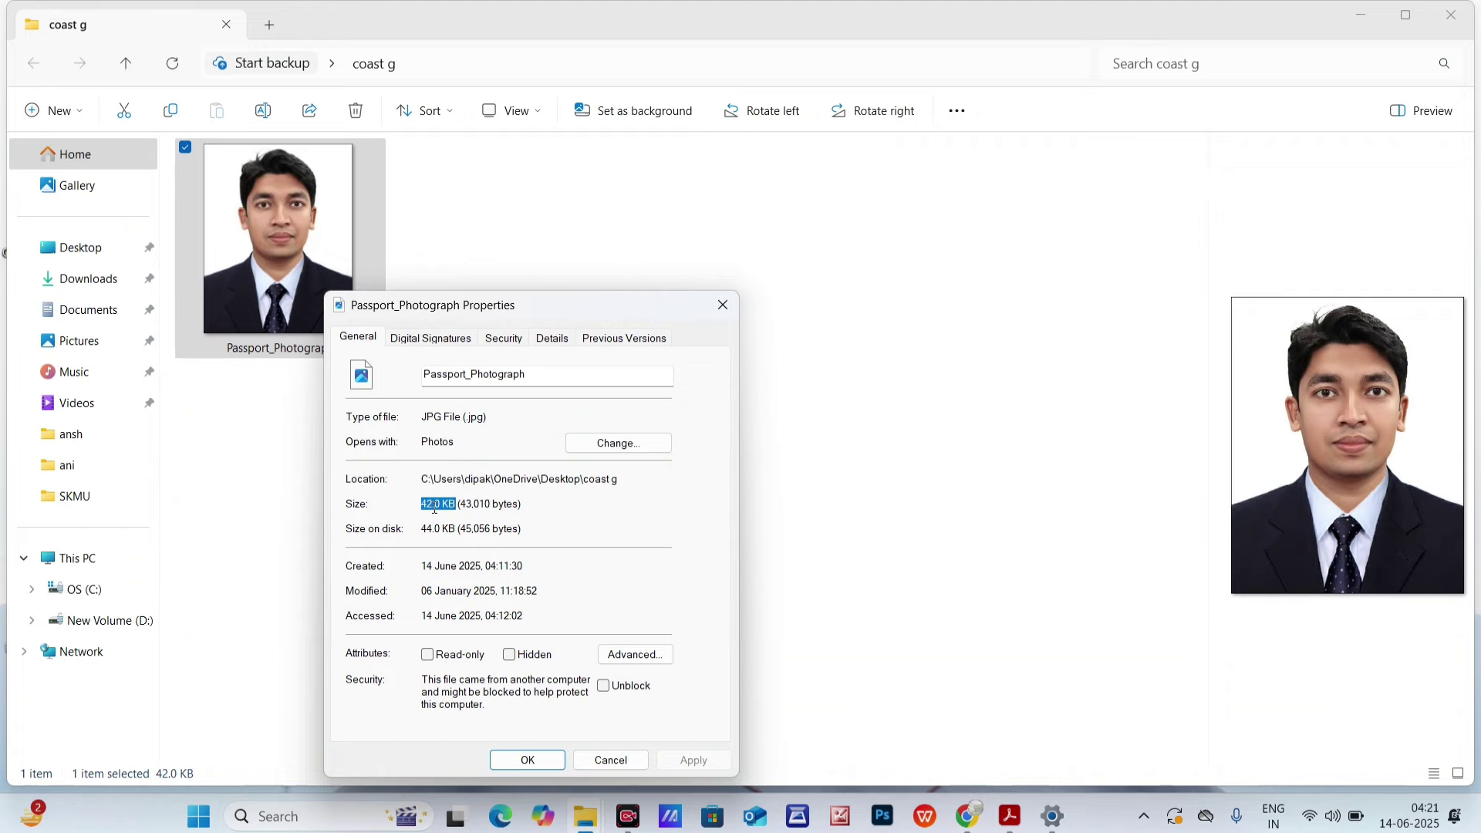
click(722, 305)
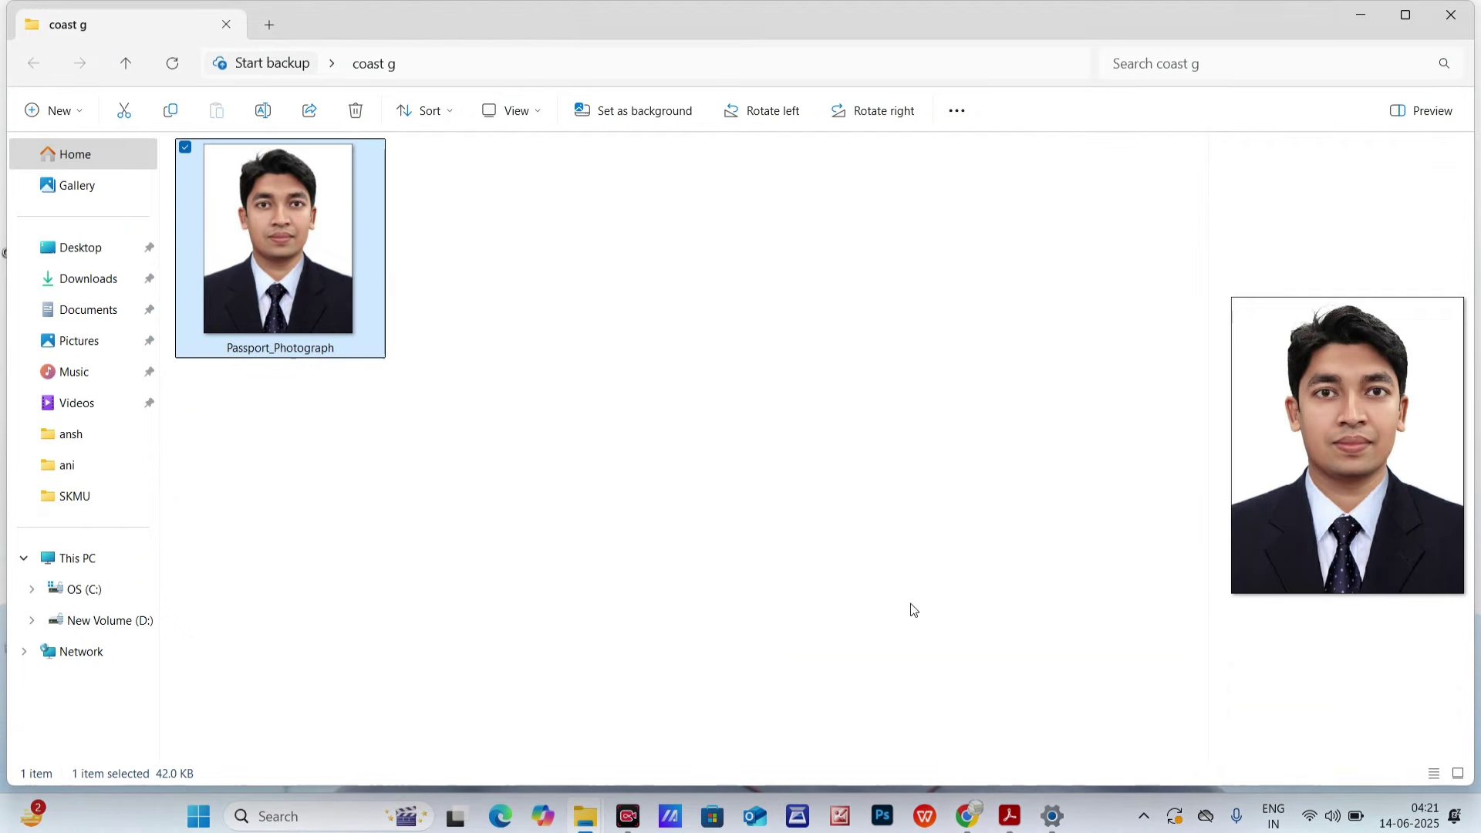
click(964, 816)
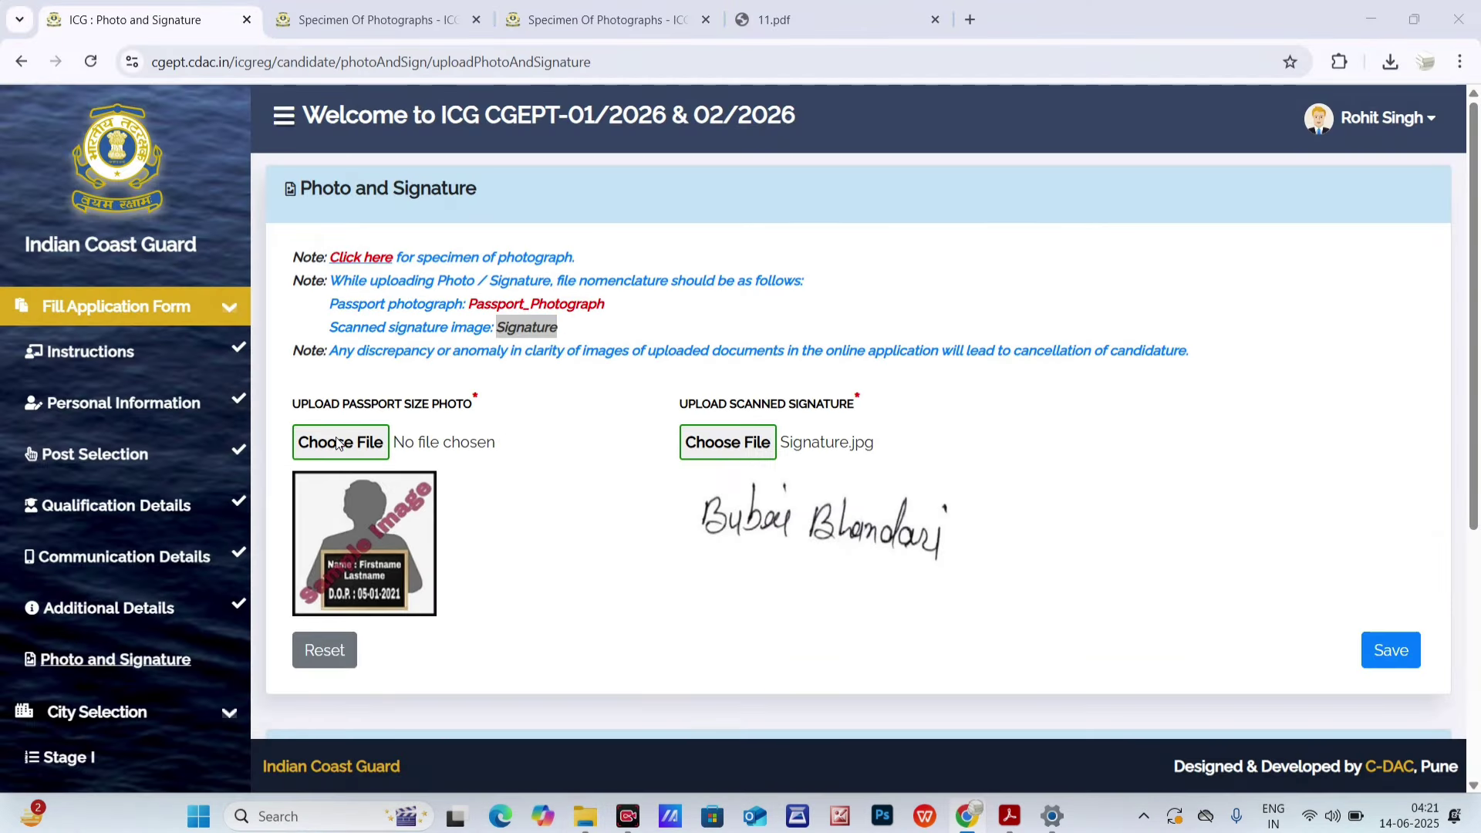
- Choose Passport_Photograph for upload and preview it in the image correction tool
click(338, 443)
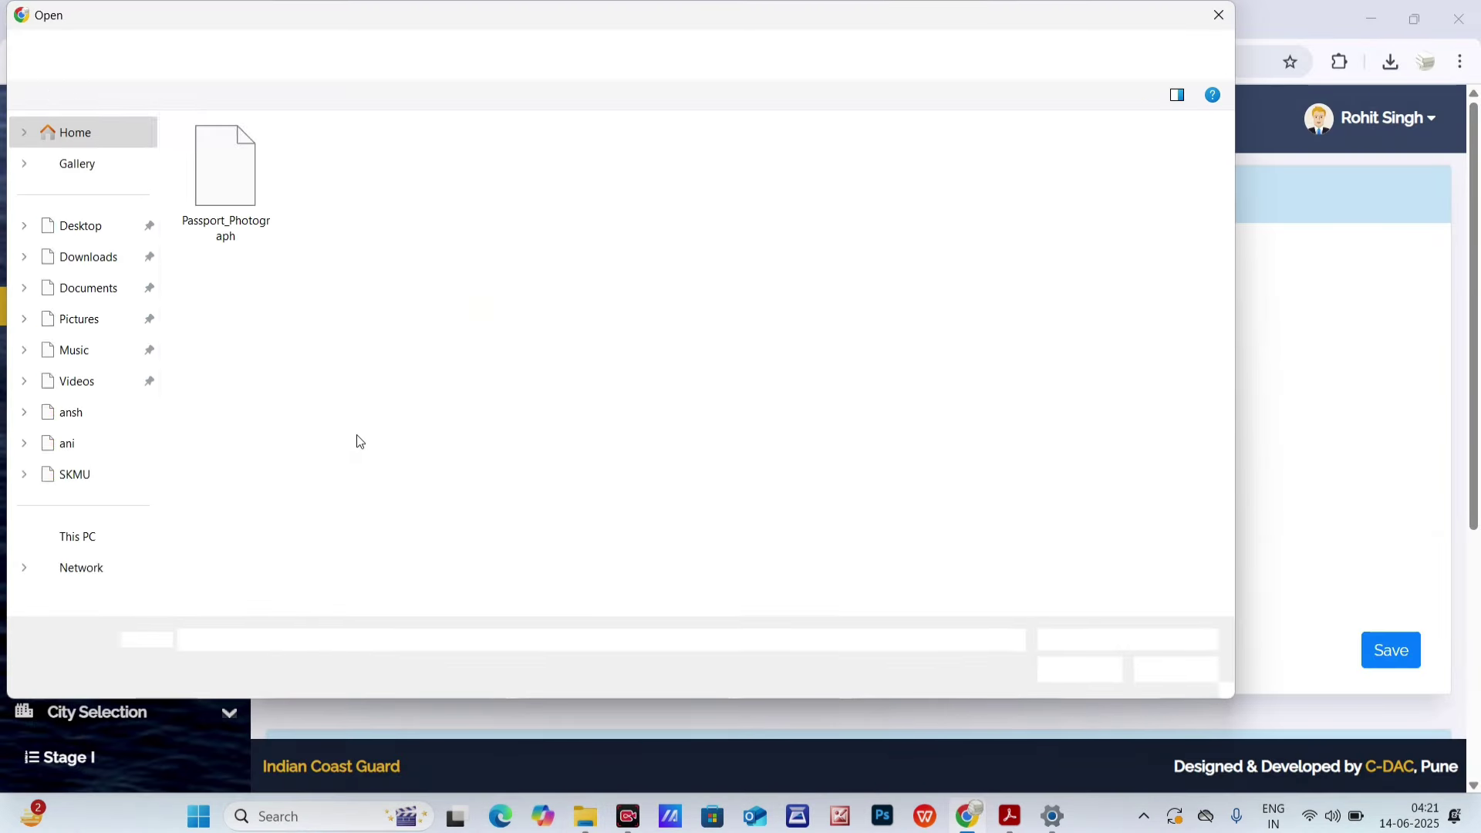
click(209, 193)
click(1070, 672)
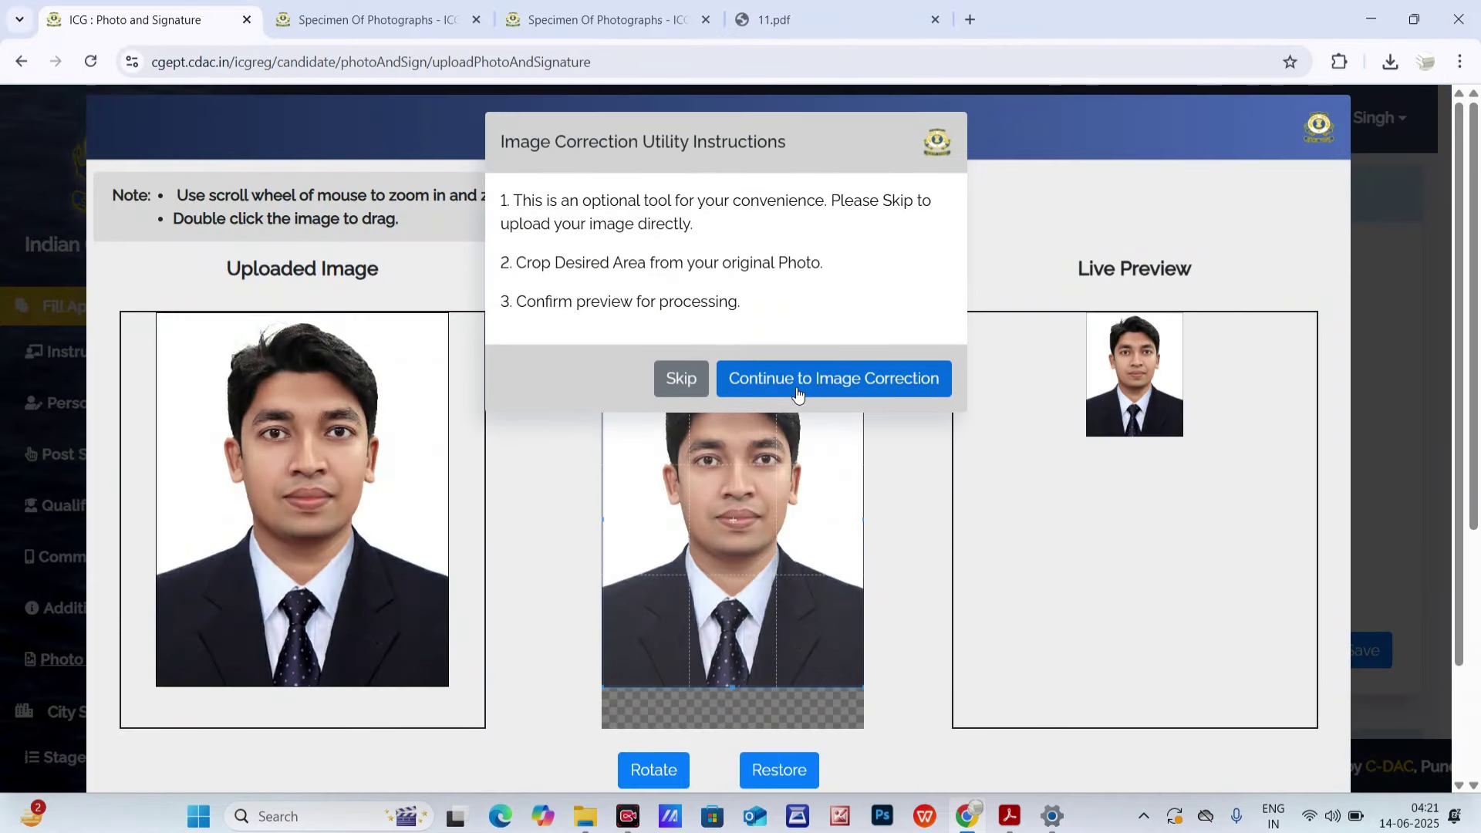
click(889, 388)
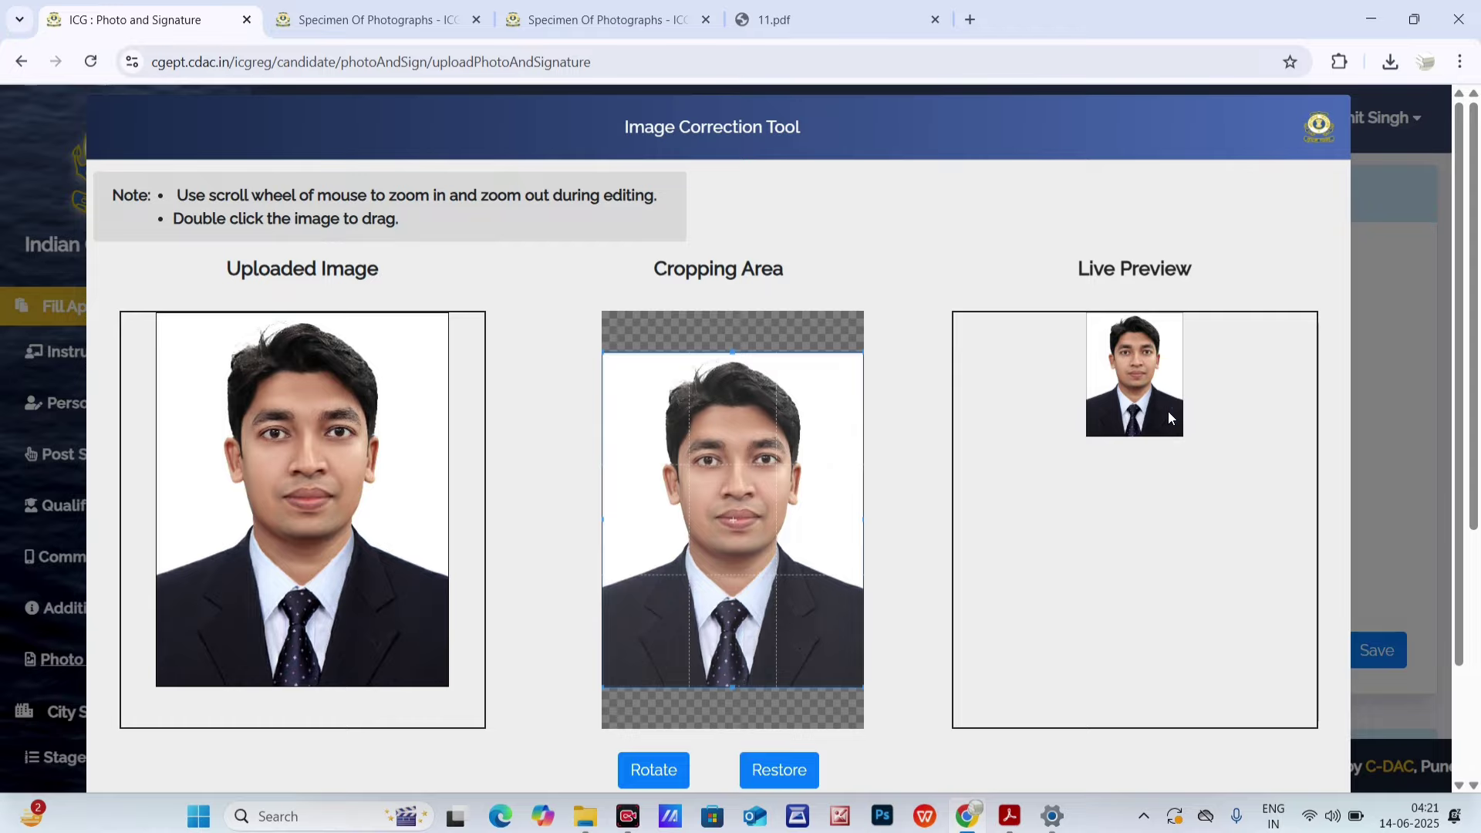
scroll(1167, 410, down, 5)
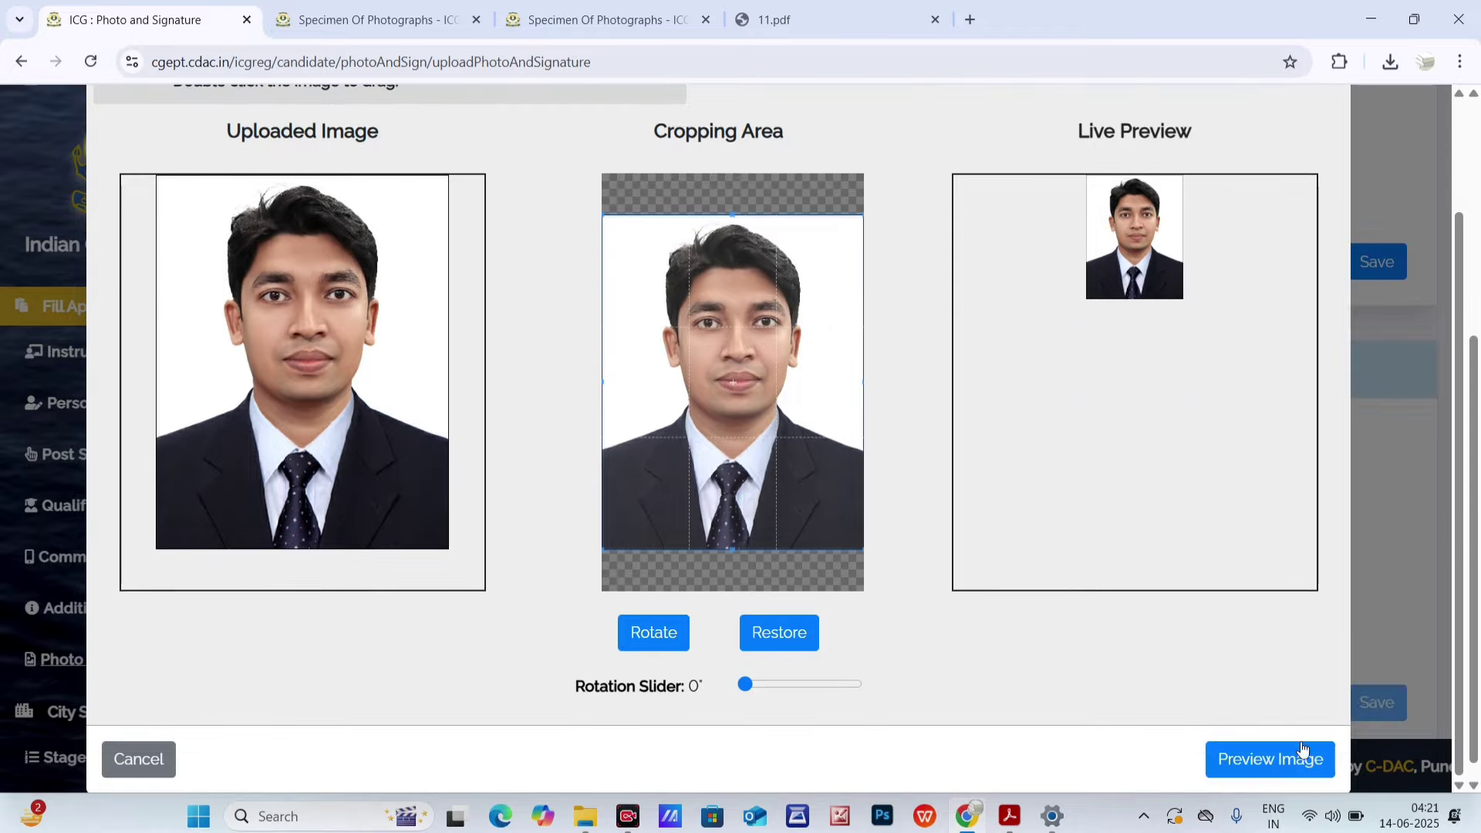
click(1302, 752)
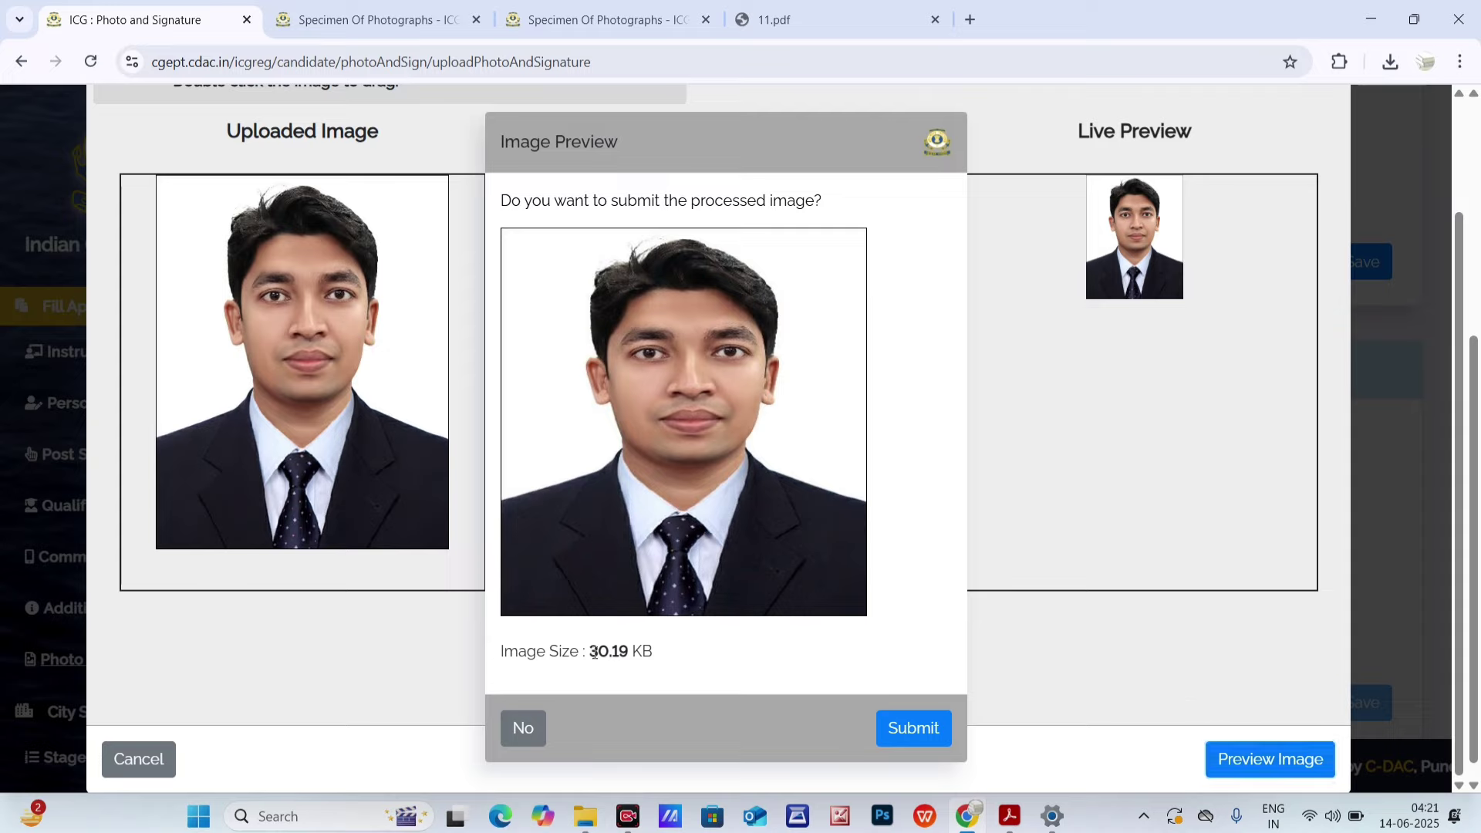
- Note the 30.19 KB processed image size and submit the photograph
drag(593, 646, 638, 678)
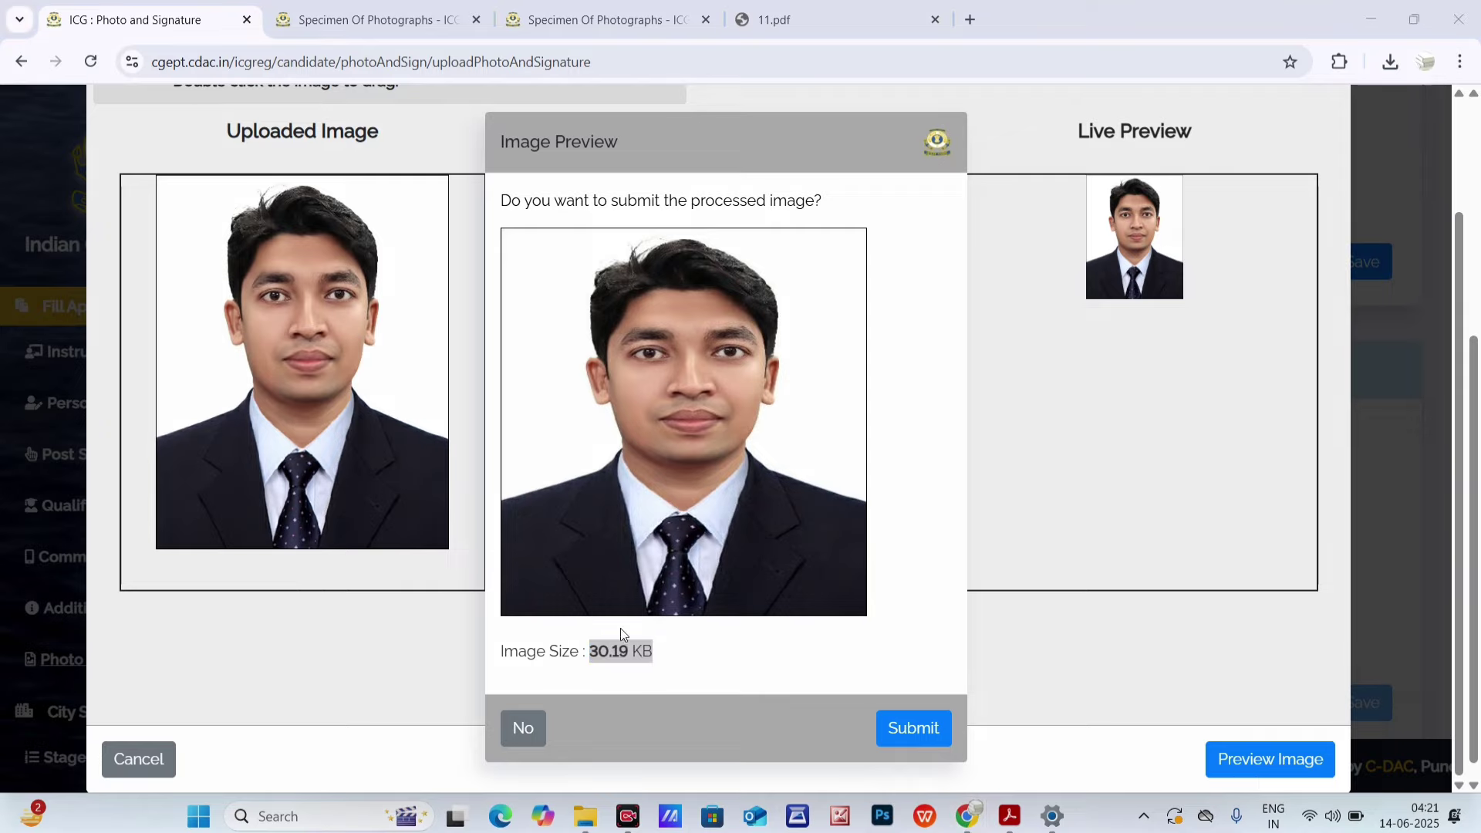
drag(587, 651, 664, 653)
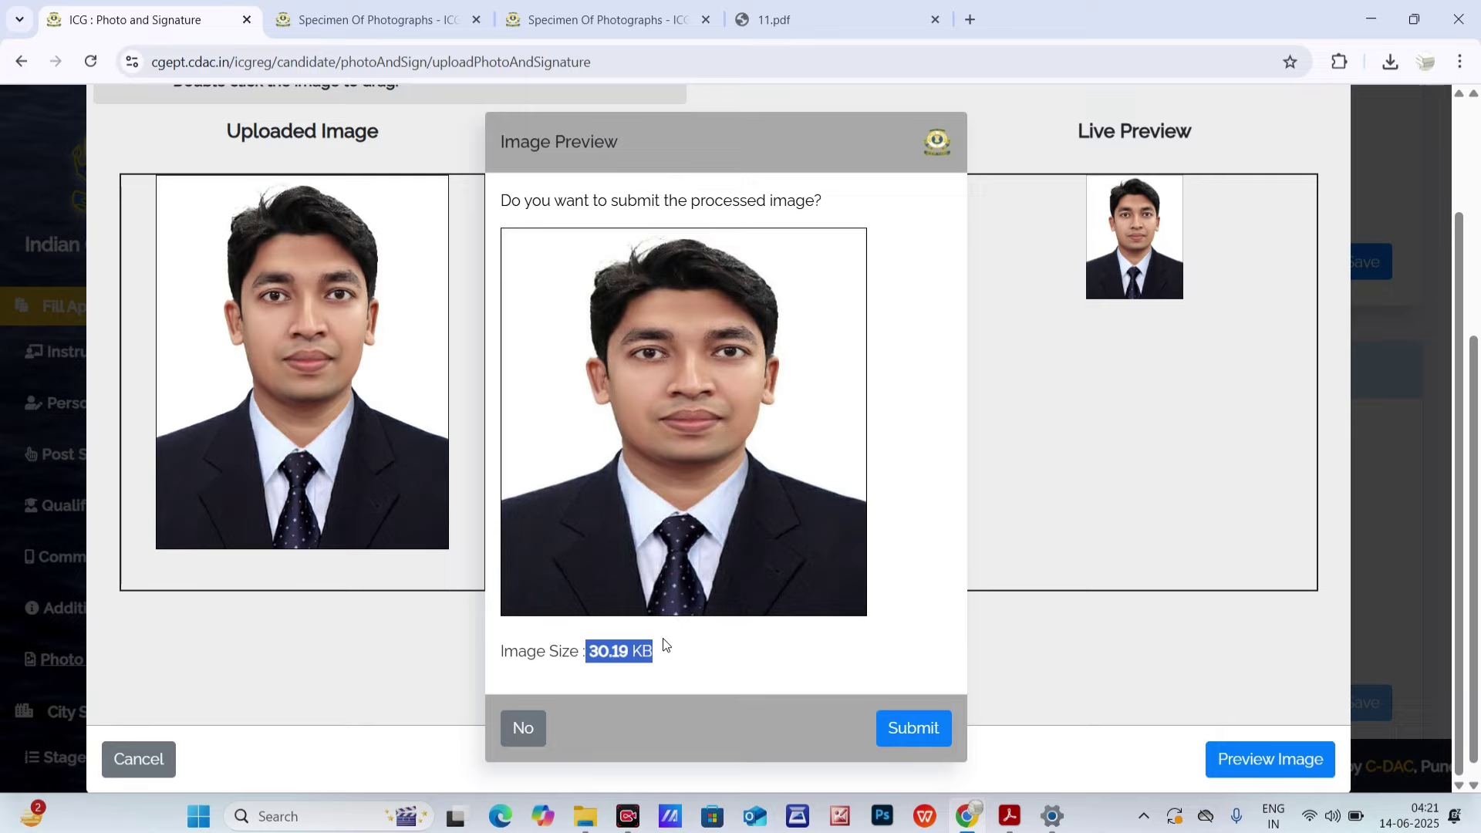
drag(578, 650, 640, 652)
click(911, 740)
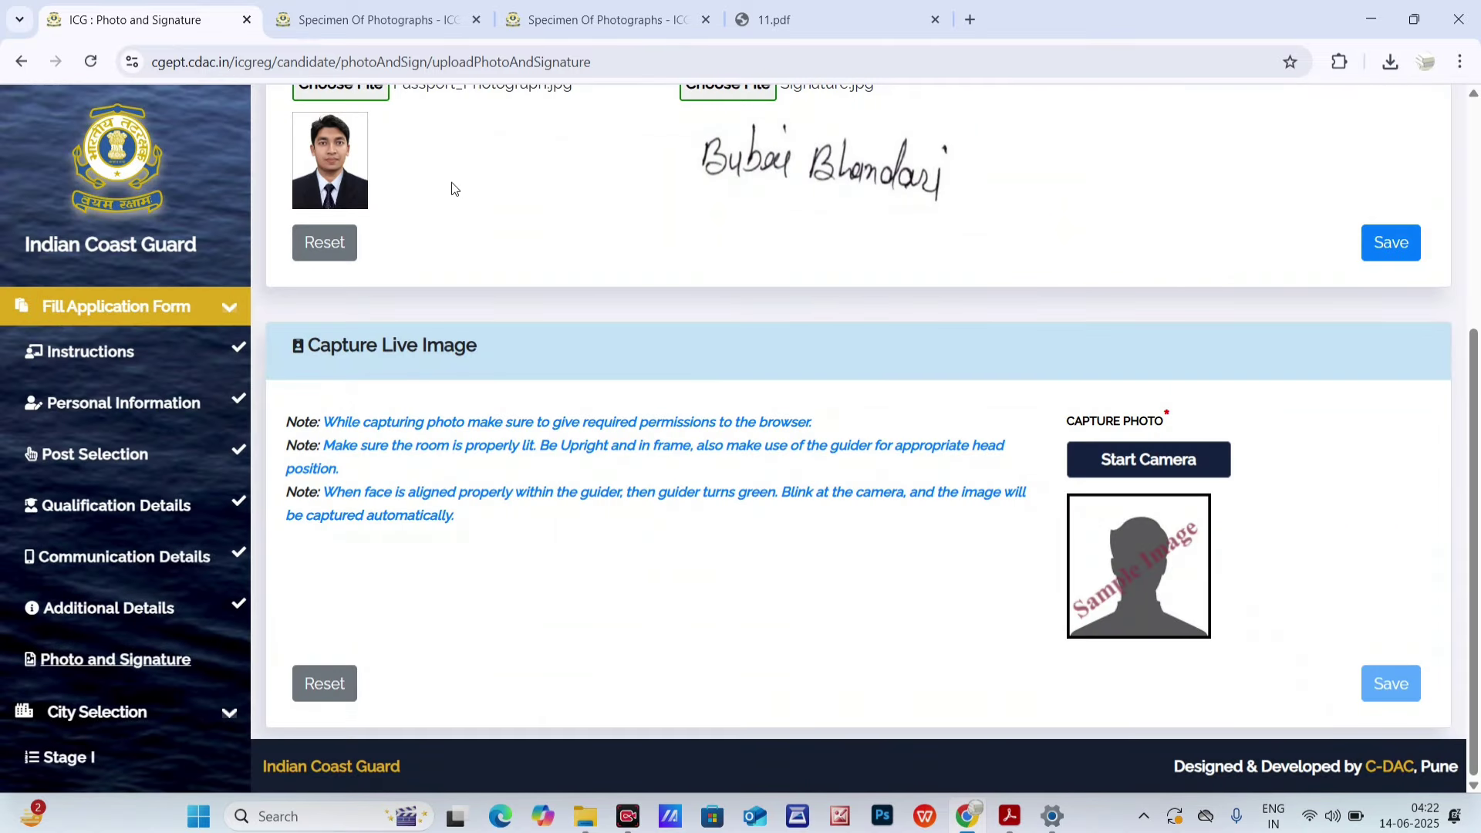
- Glance at the photo folder, then bring the browser back to the 11.pdf size chart
scroll(408, 303, up, 3)
scroll(407, 303, down, 3)
scroll(1413, 675, up, 3)
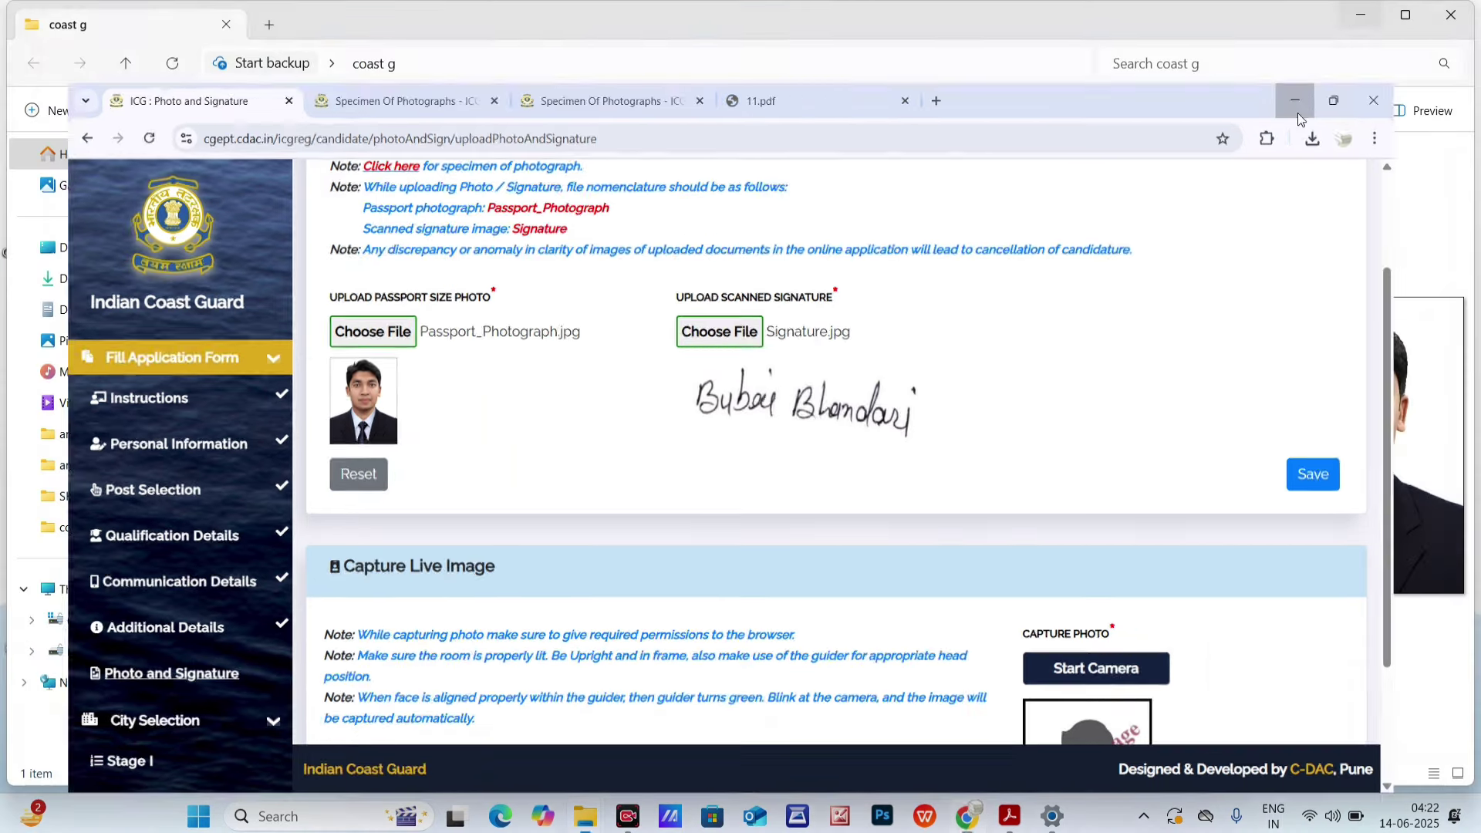
click(1371, 19)
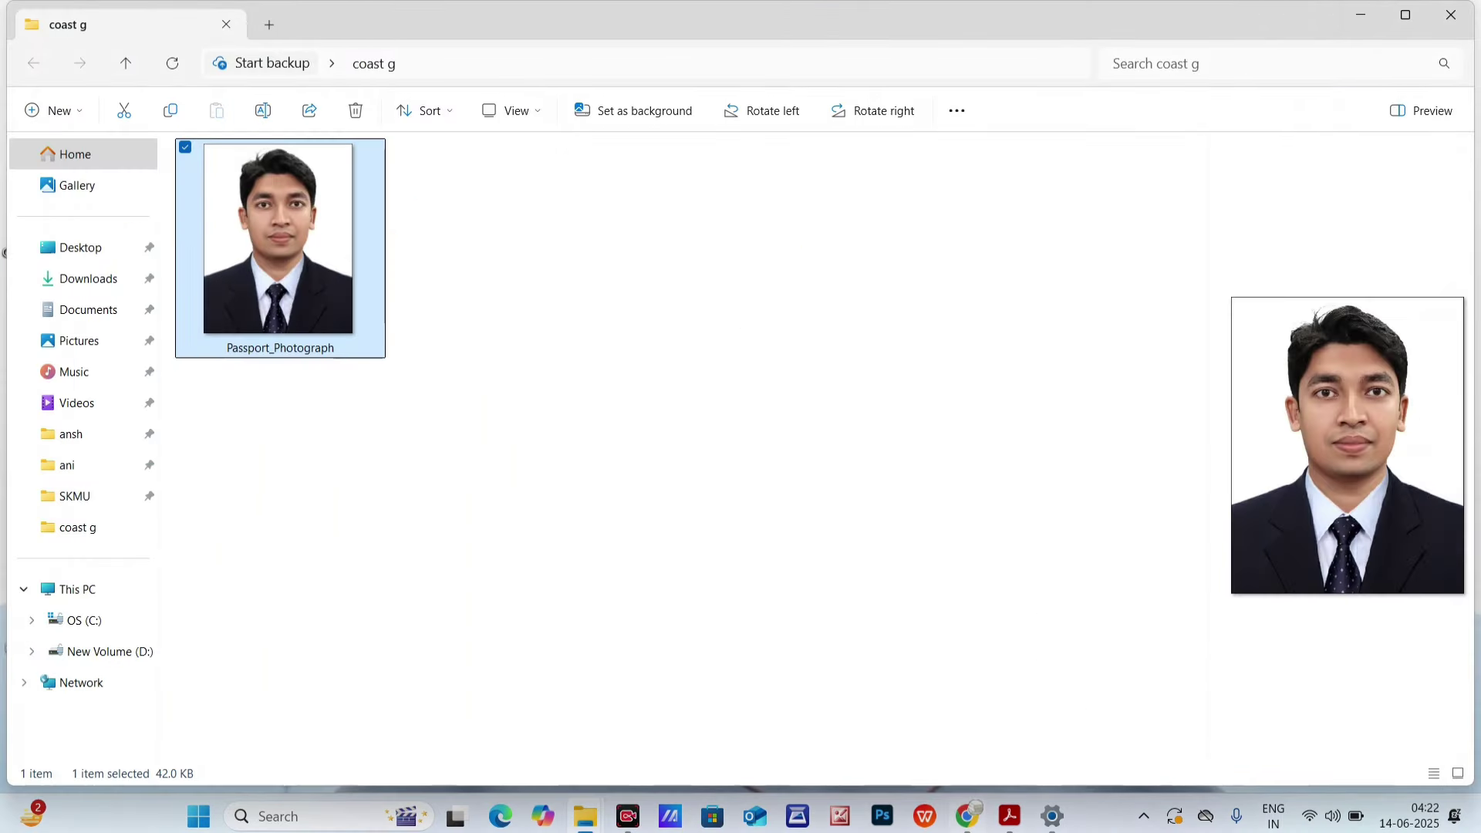
click(978, 822)
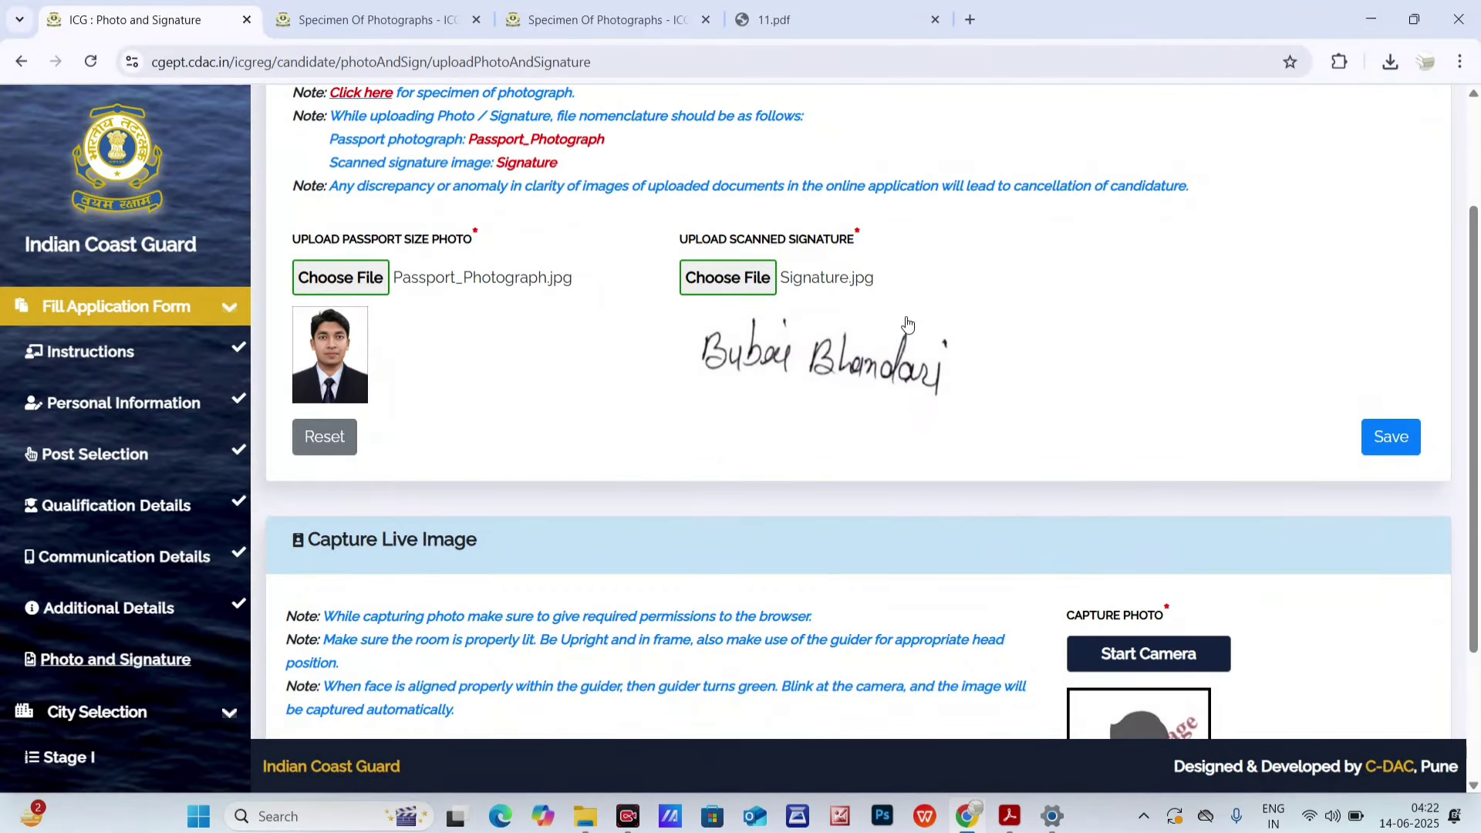
click(771, 19)
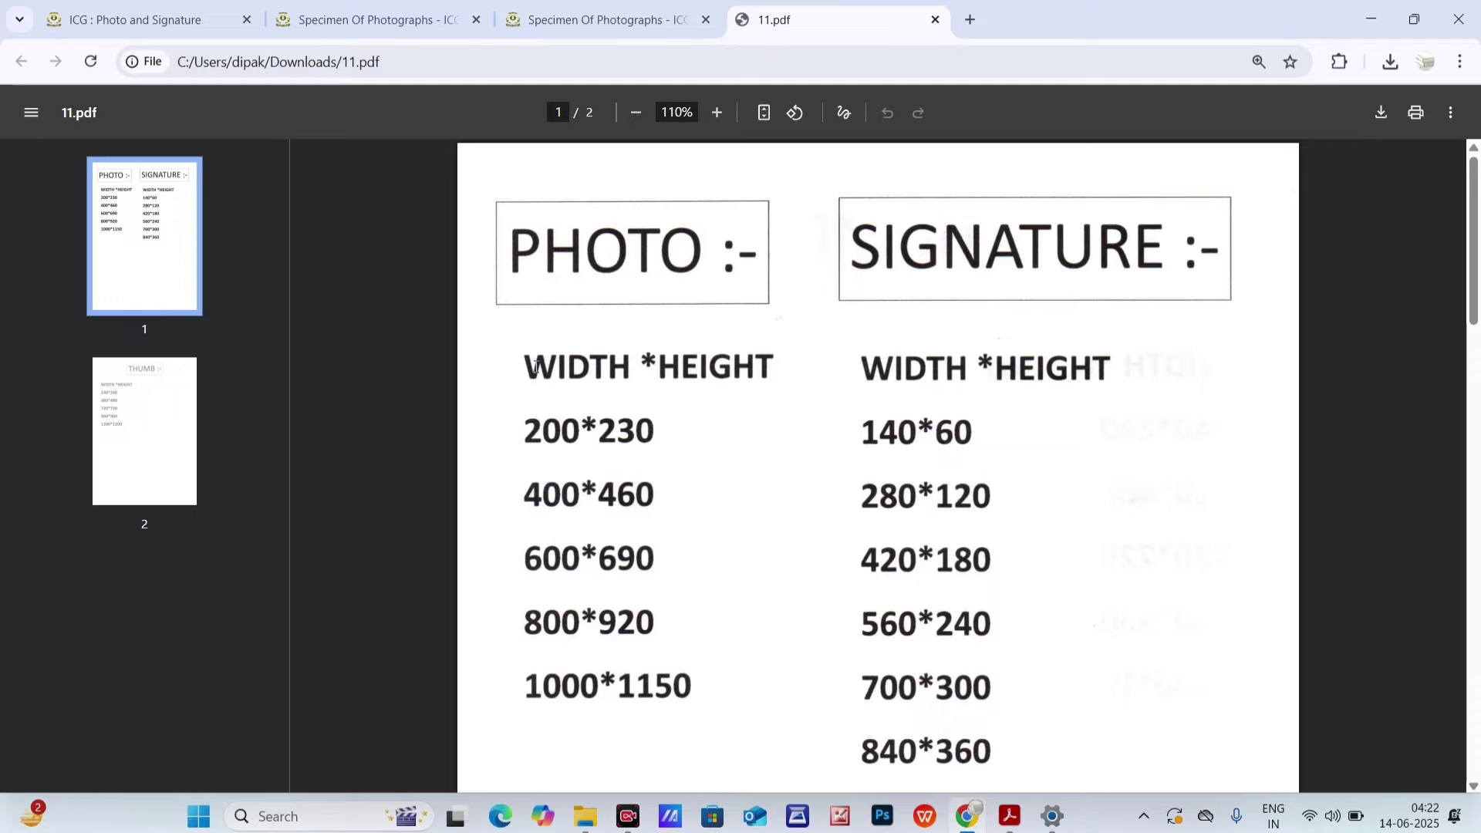
- Highlight the photo sizes in 11.pdf: 200*230, 400*460, 600*690 and 800*920
drag(534, 383, 756, 388)
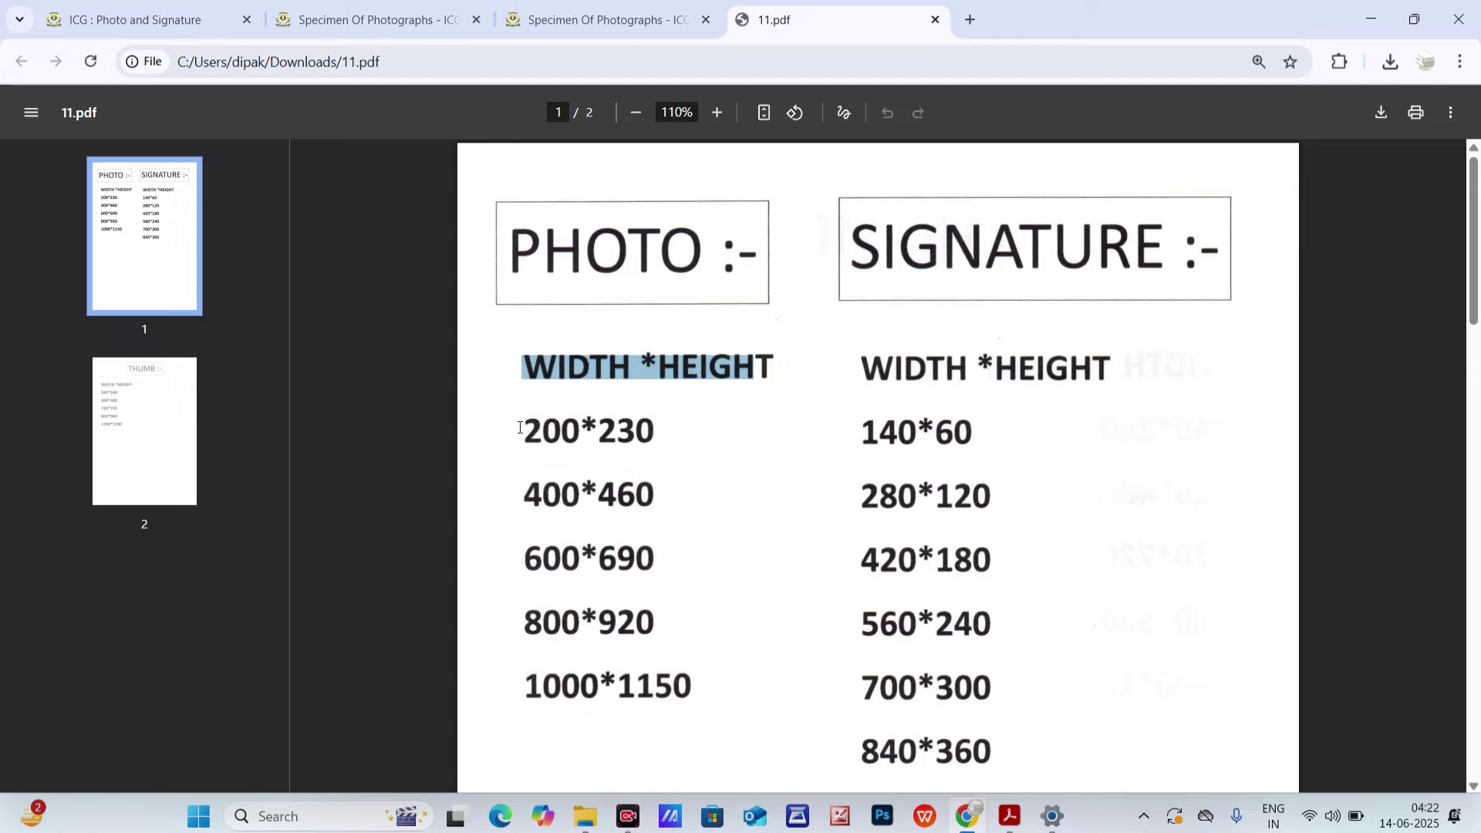
drag(520, 427, 653, 432)
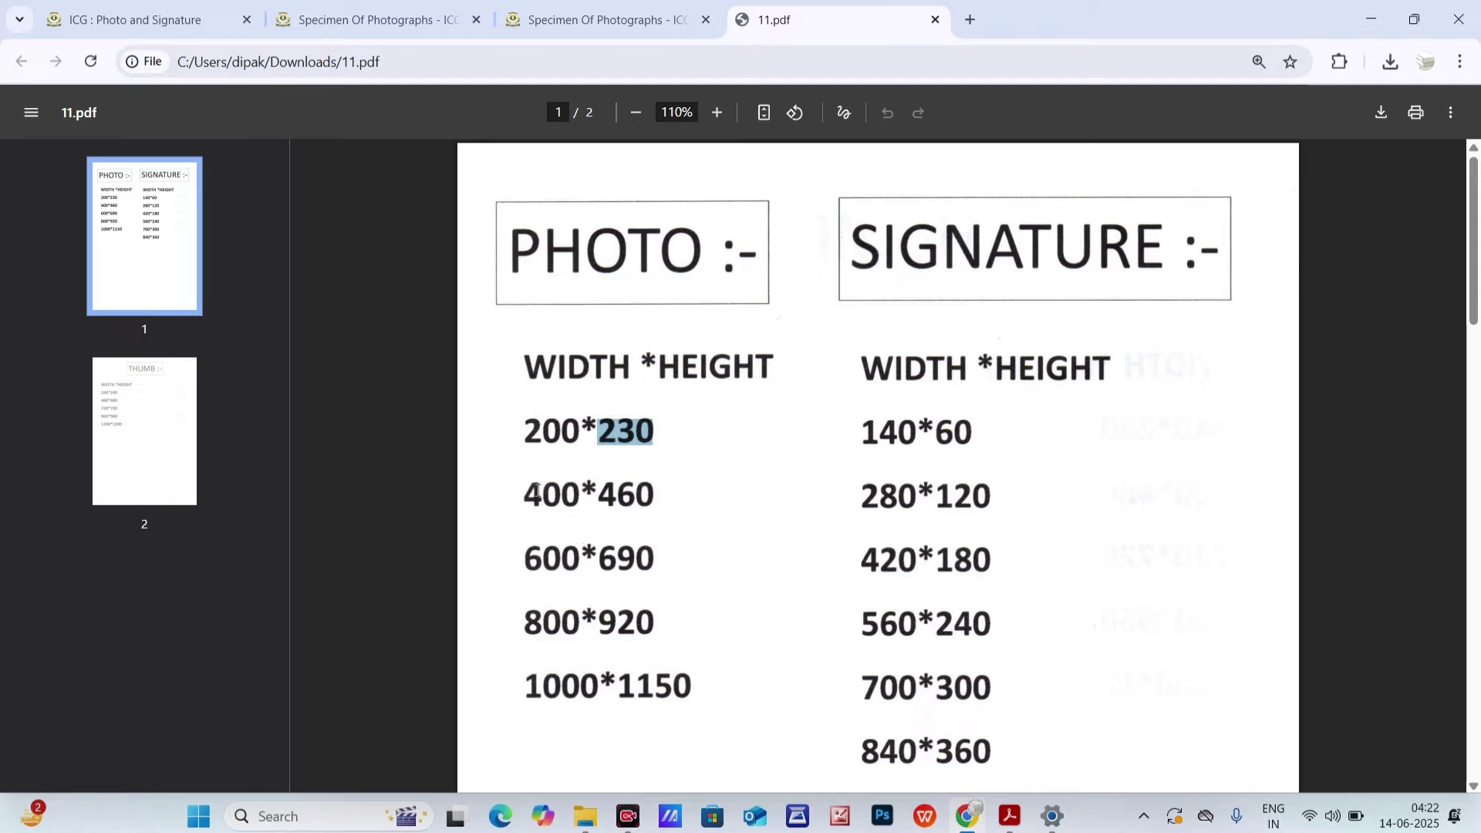
triple_click(546, 427)
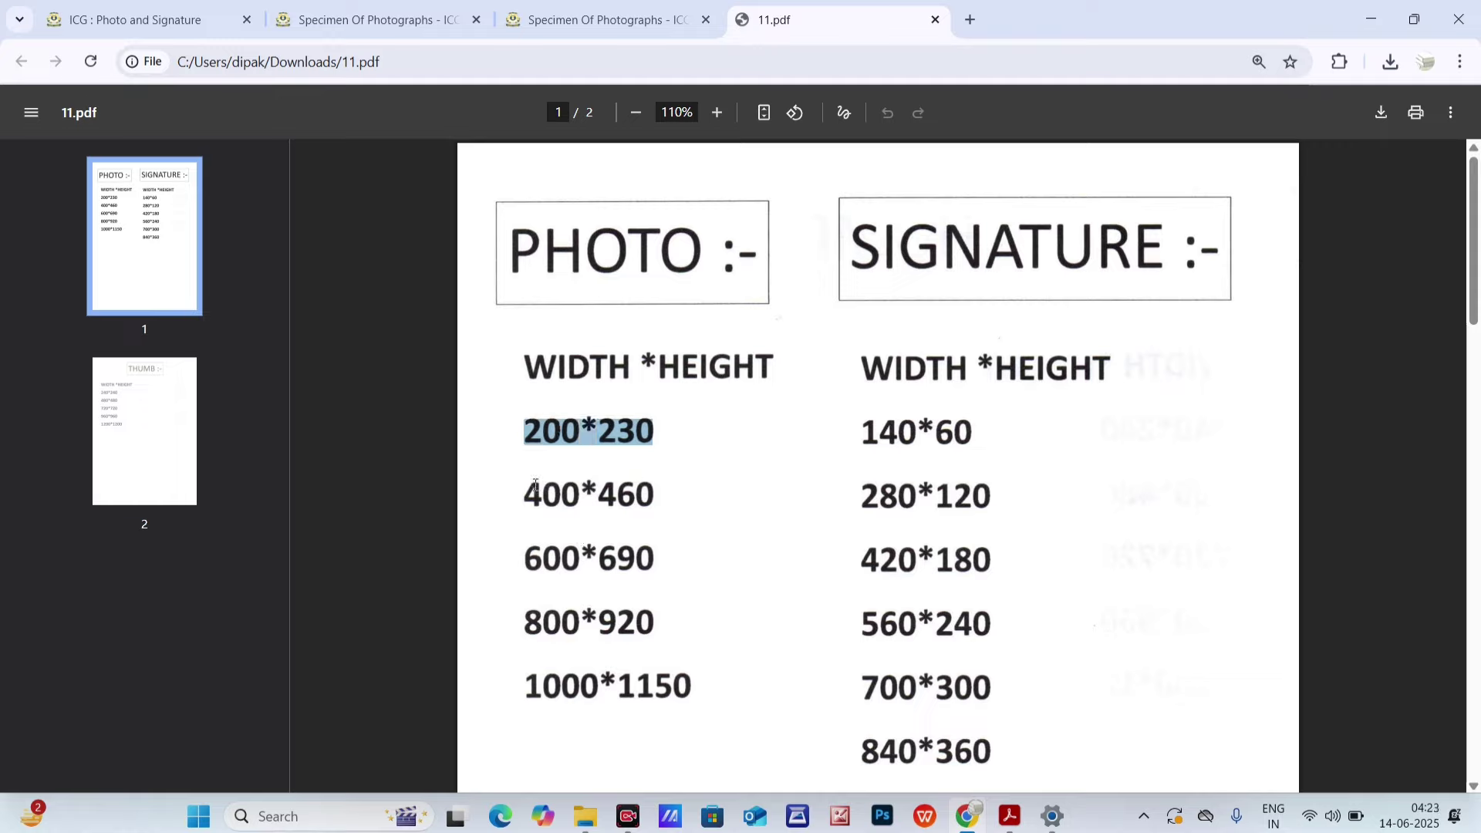
drag(532, 492, 562, 493)
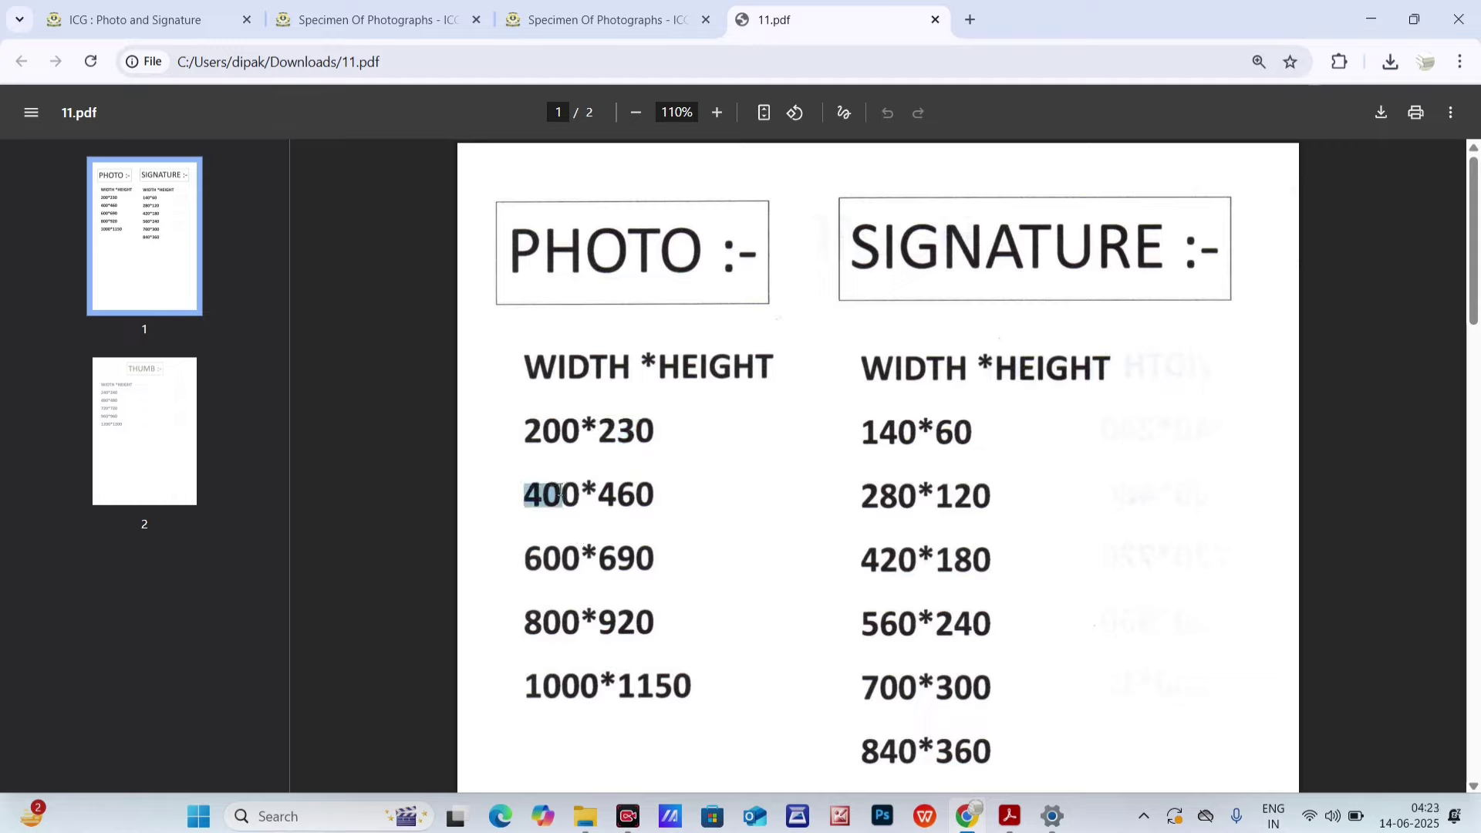
double_click(607, 488)
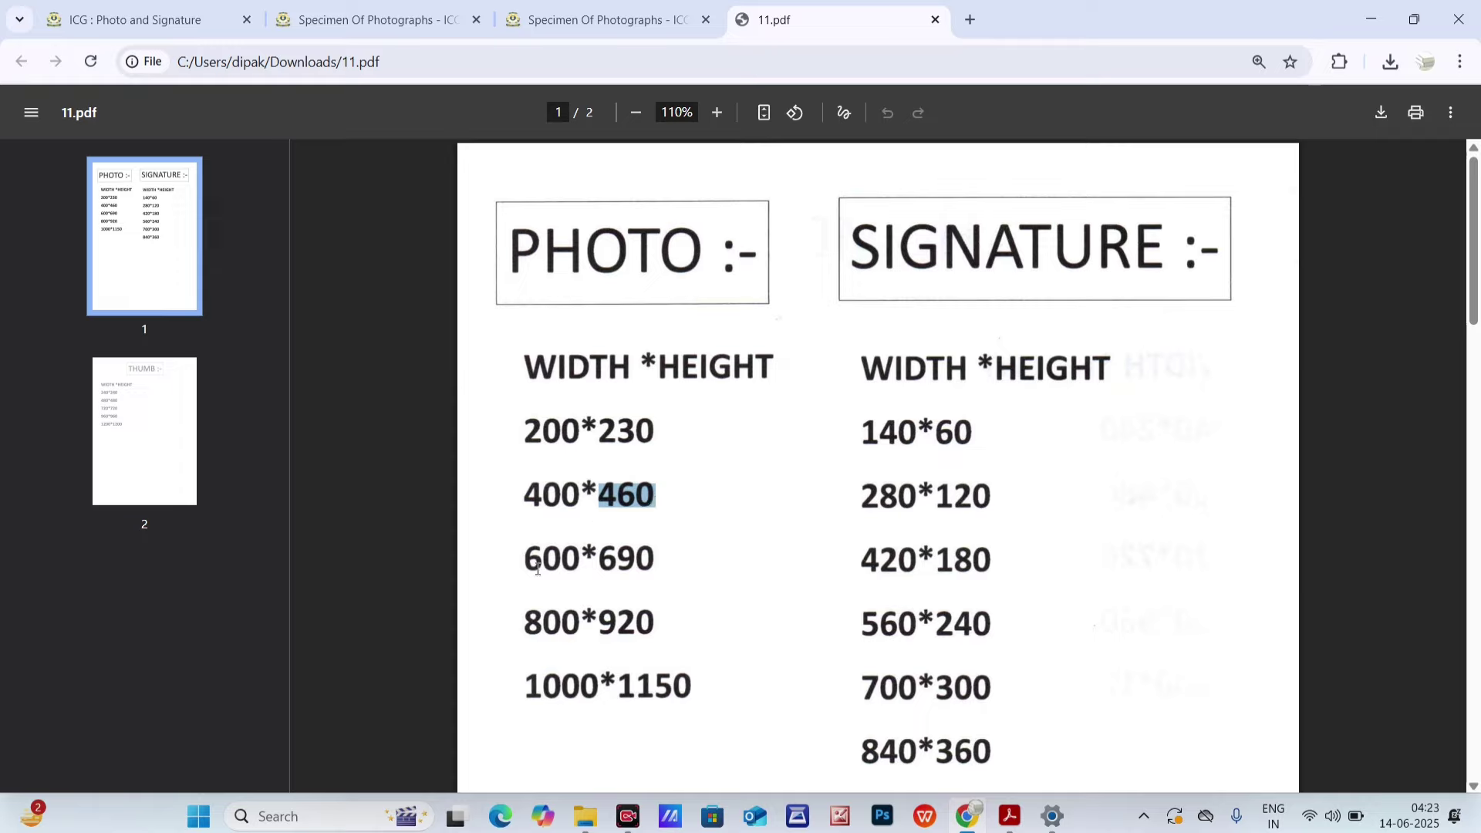
drag(538, 568, 576, 567)
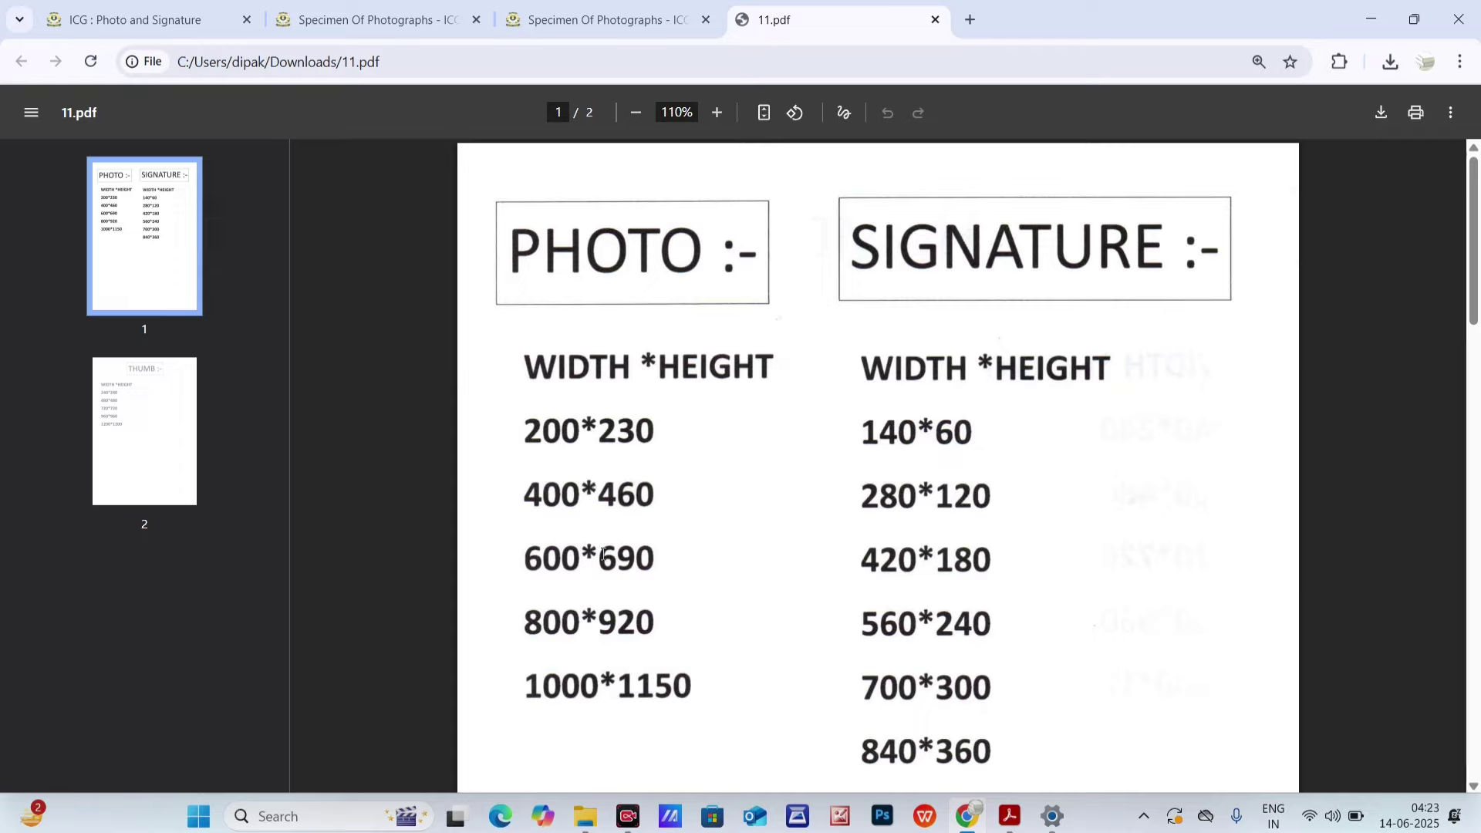
double_click(626, 559)
drag(589, 552, 654, 559)
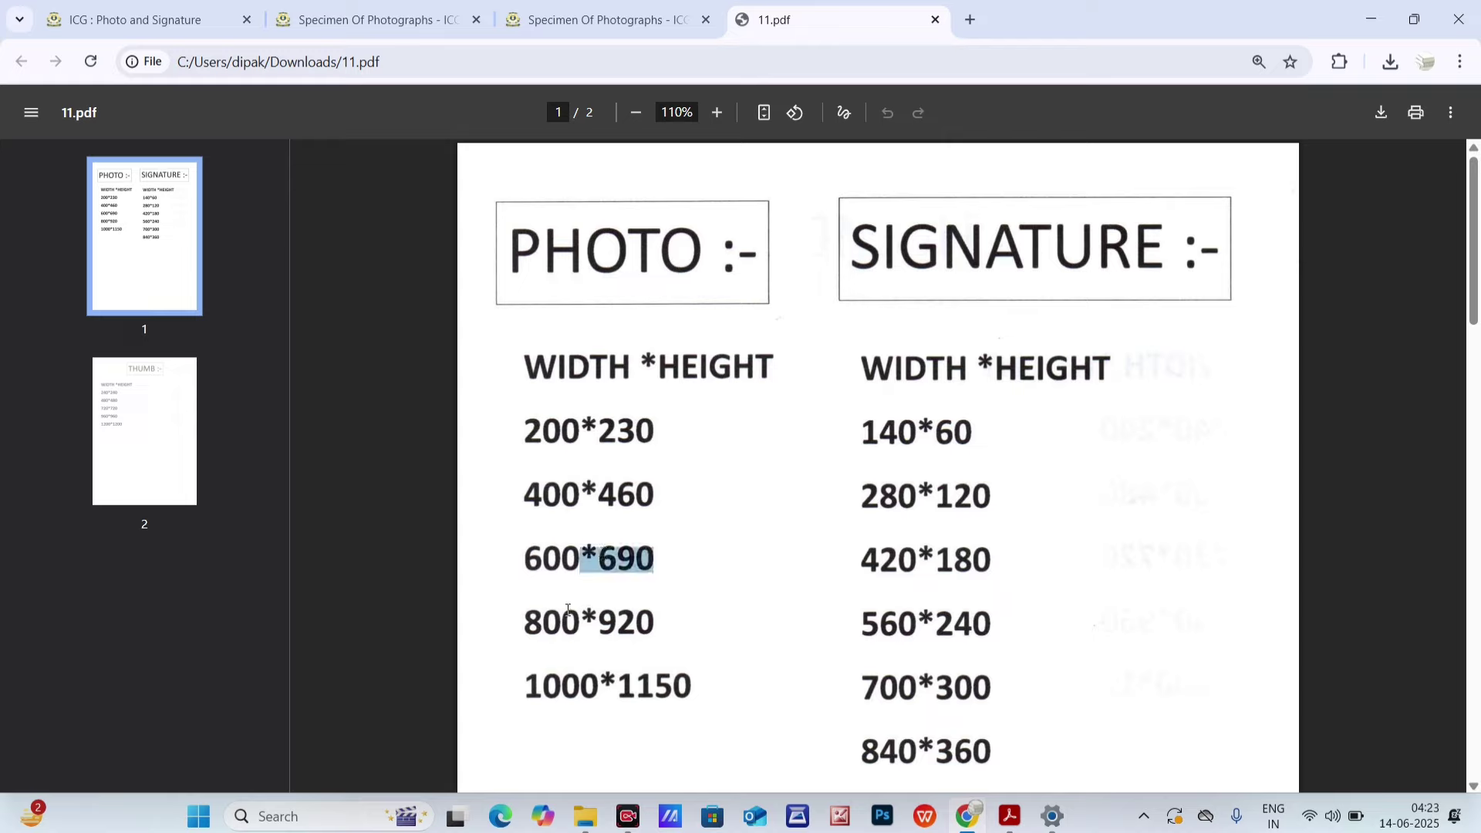
drag(528, 626, 555, 609)
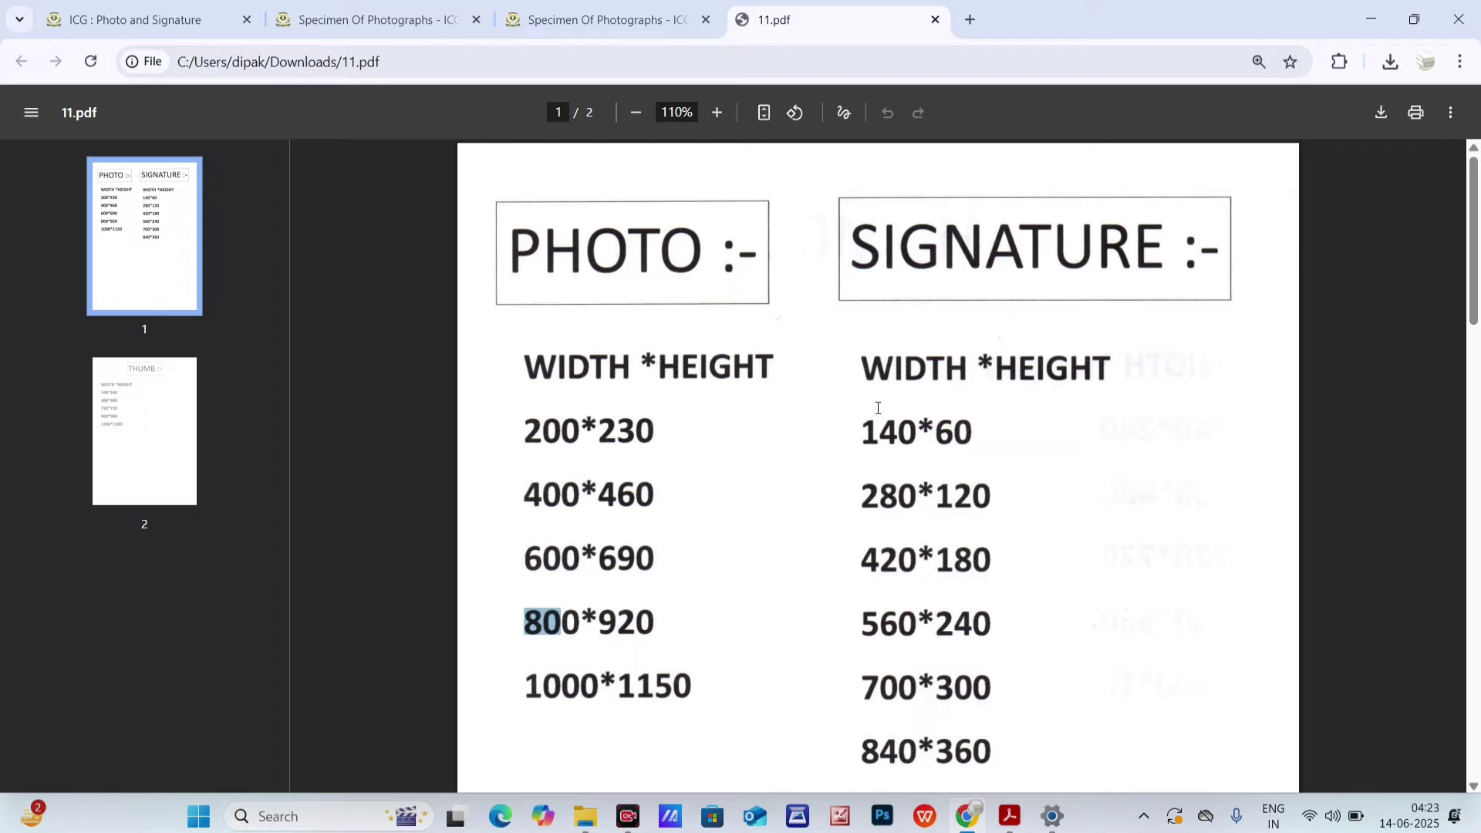
- Highlight the signature sizes: 140*60, 280*120, 420*180 and 560*240
drag(874, 359, 1113, 367)
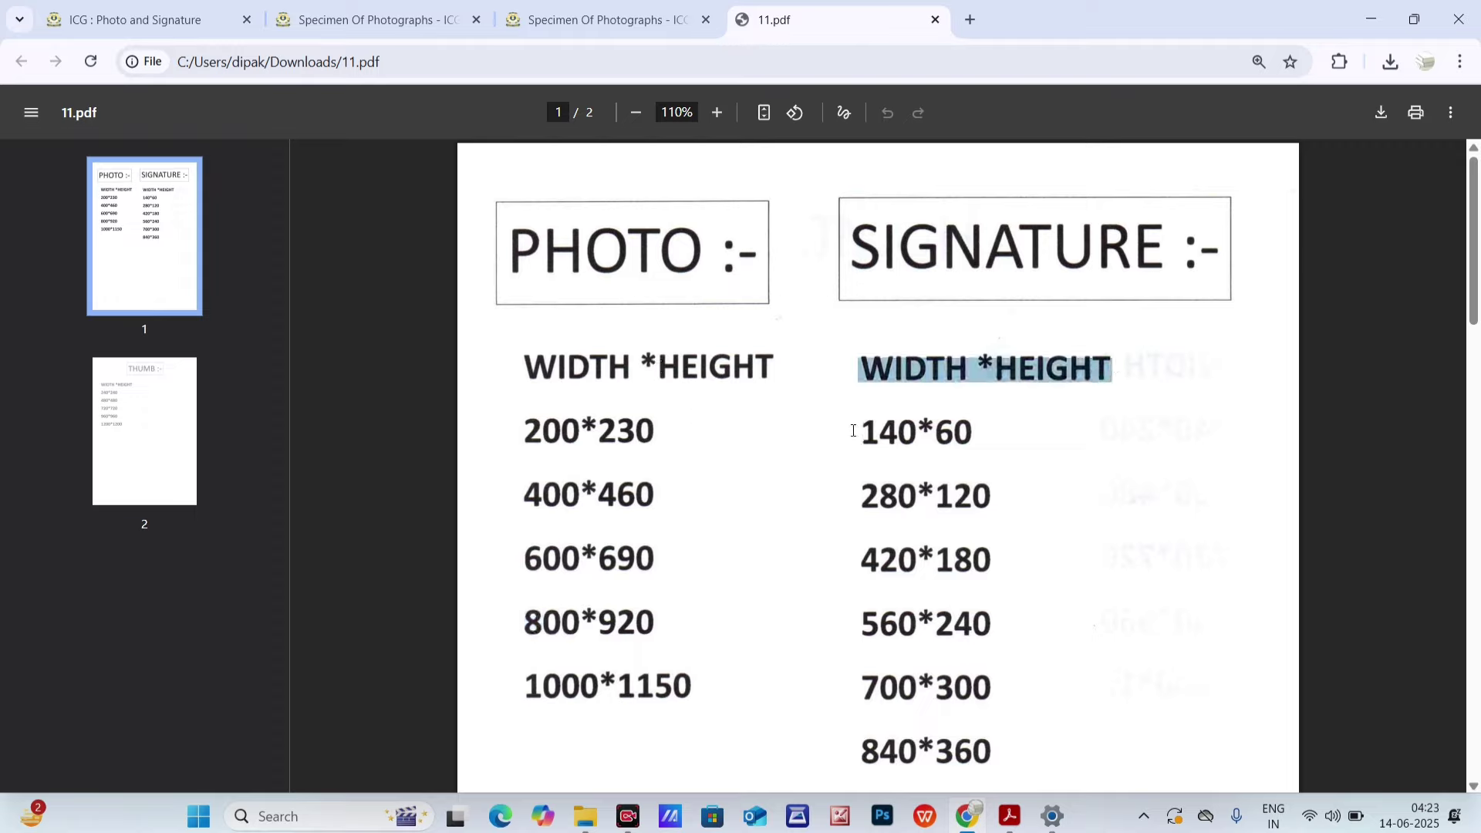
drag(861, 432, 935, 430)
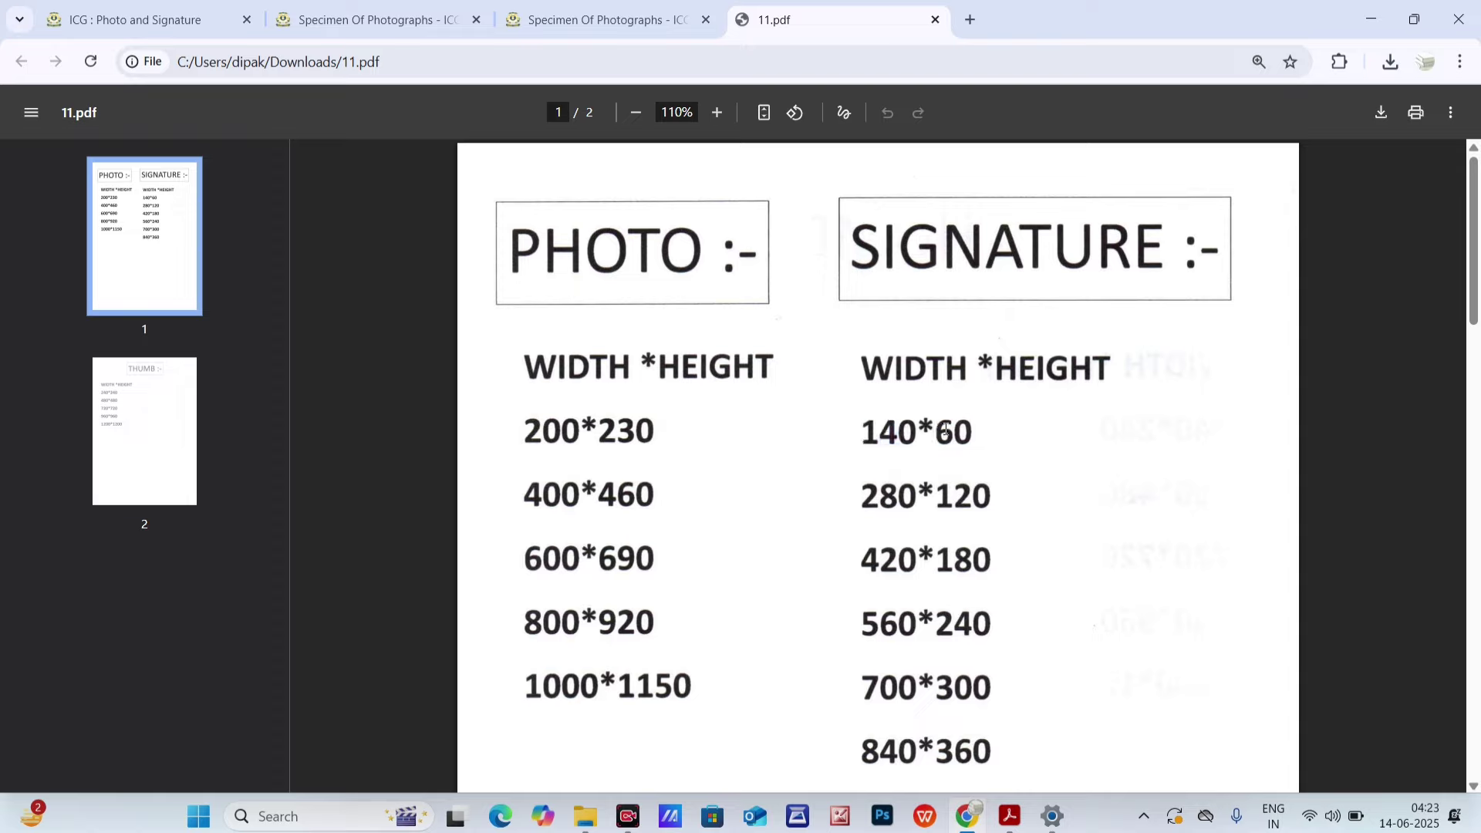
double_click(945, 431)
drag(862, 495, 994, 497)
drag(860, 560, 950, 562)
double_click(949, 561)
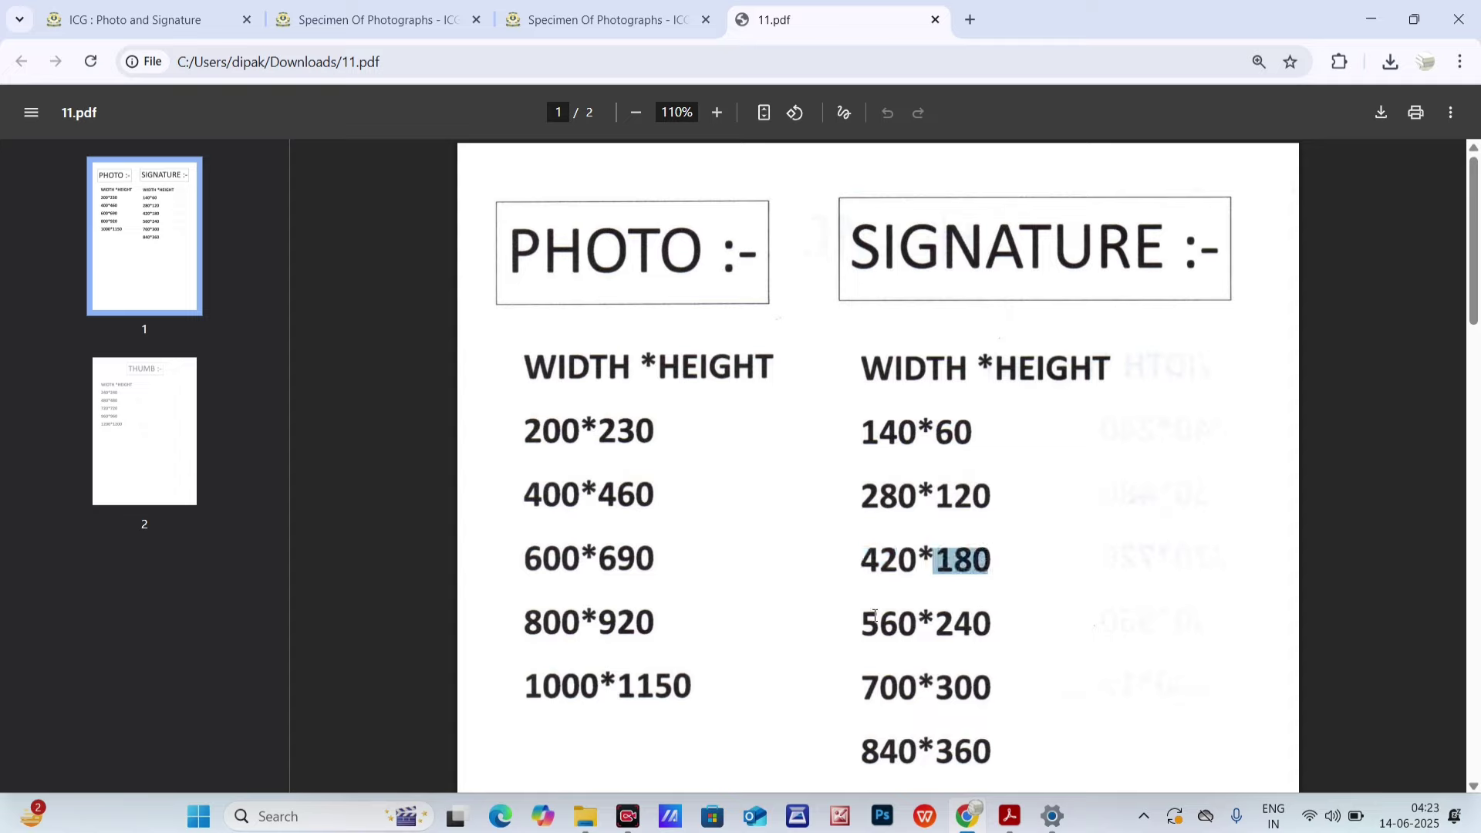
drag(861, 625, 998, 621)
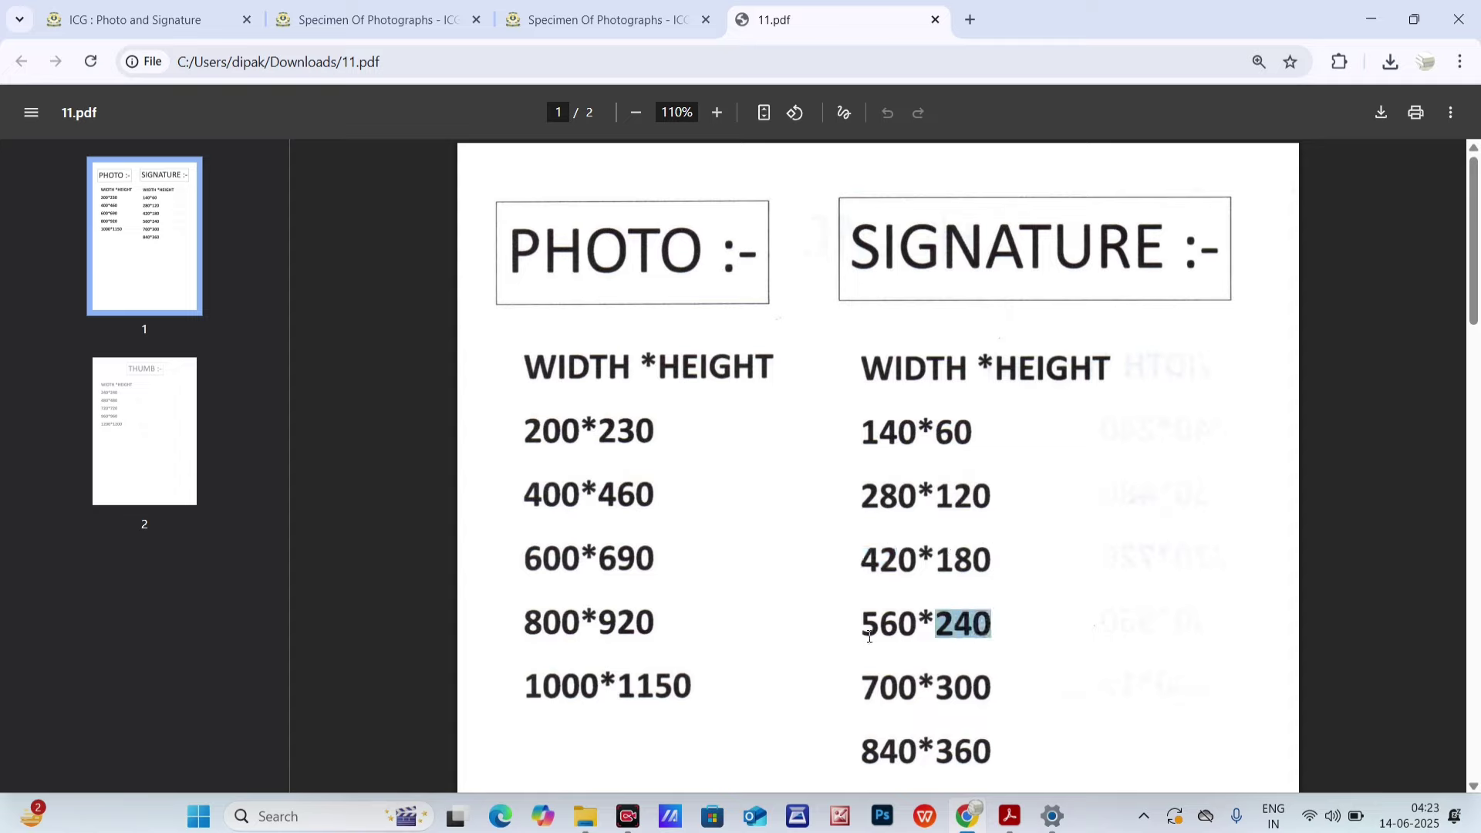
drag(895, 369, 1163, 395)
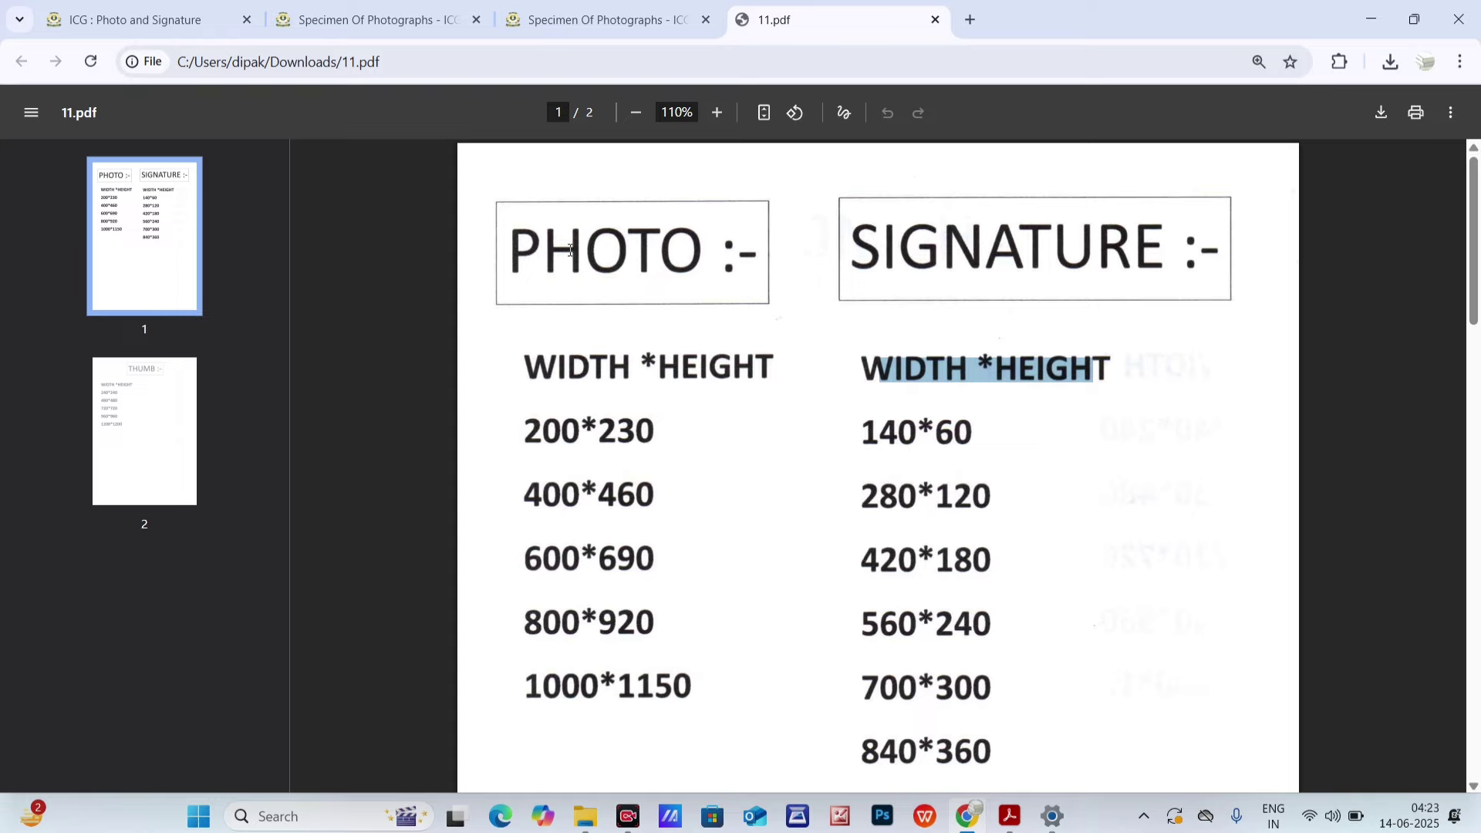
- Start renaming Passport_Photograph in File Explorer, then return to the Specimen Of Photographs page
click(1370, 19)
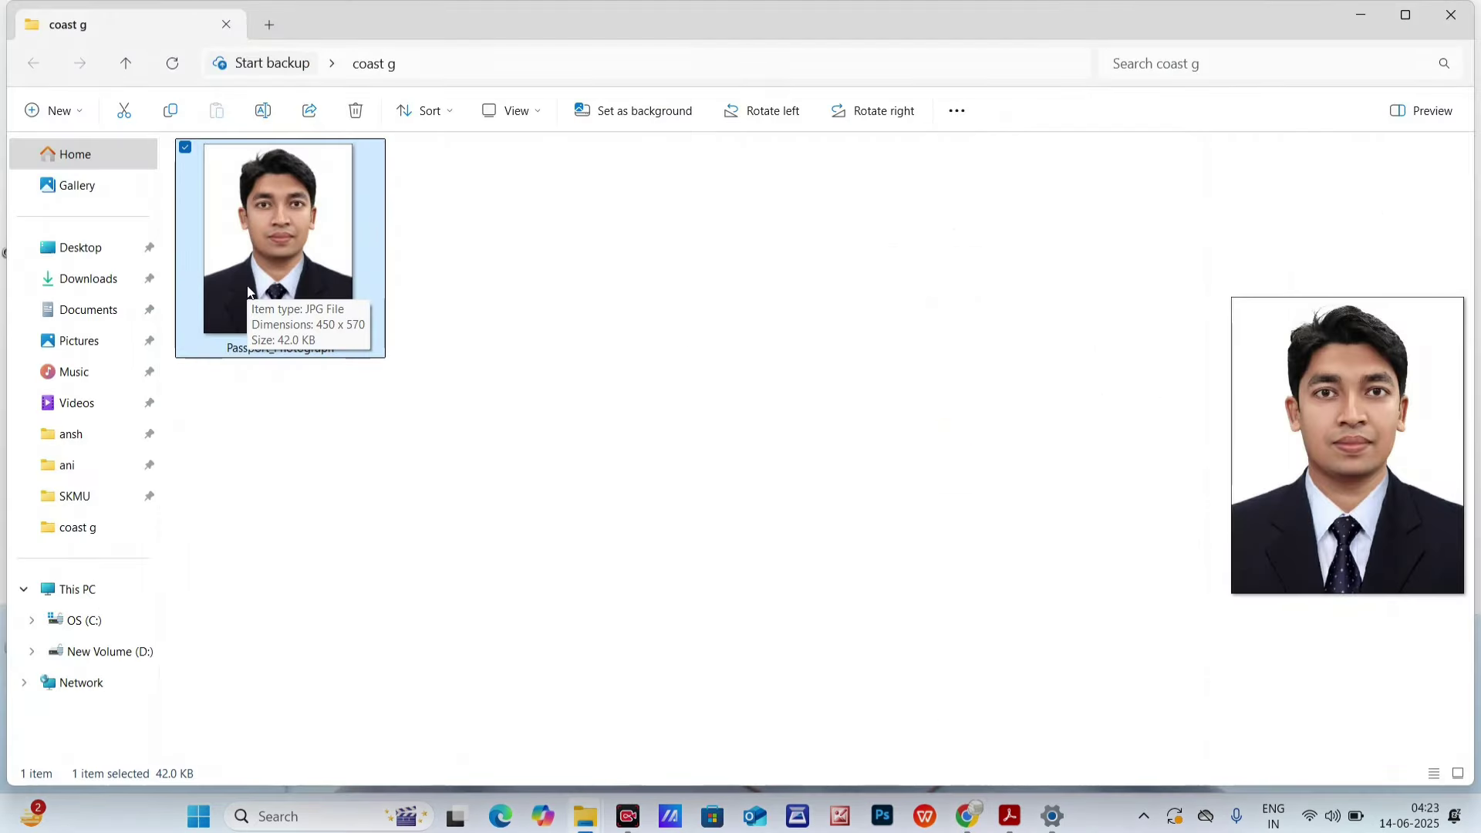
click(284, 348)
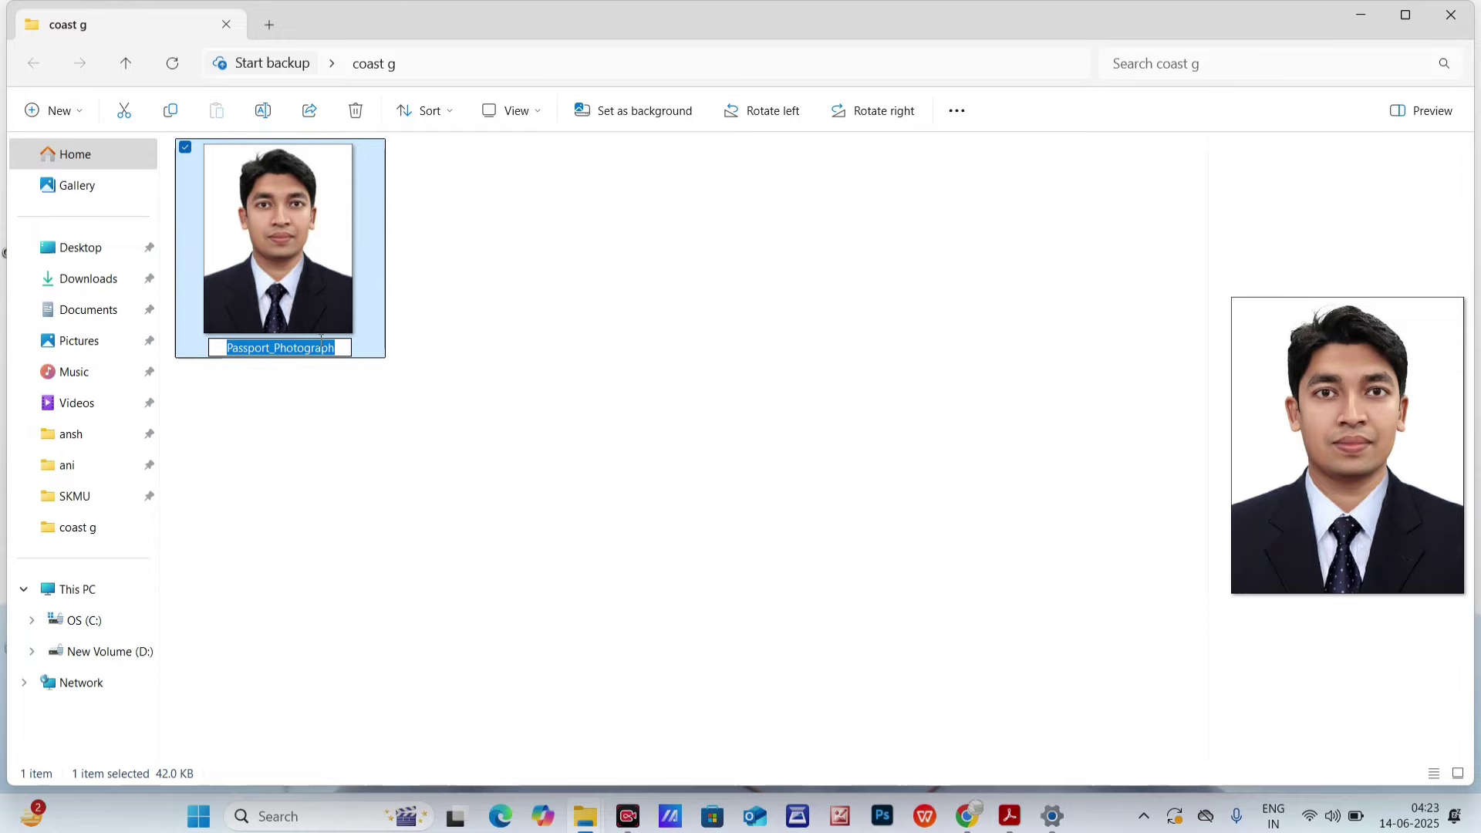
click(970, 824)
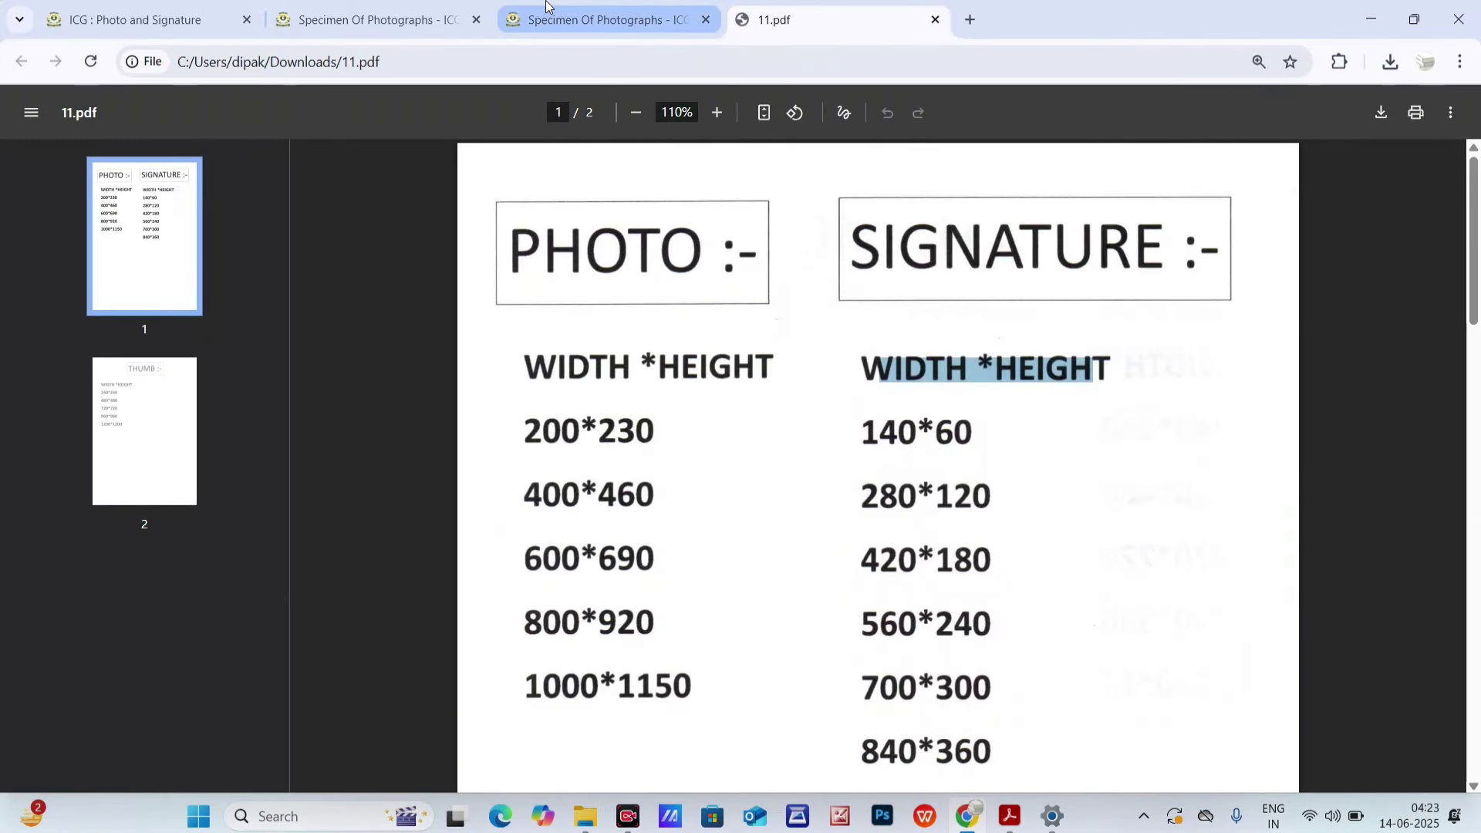
click(425, 6)
scroll(741, 463, up, 6)
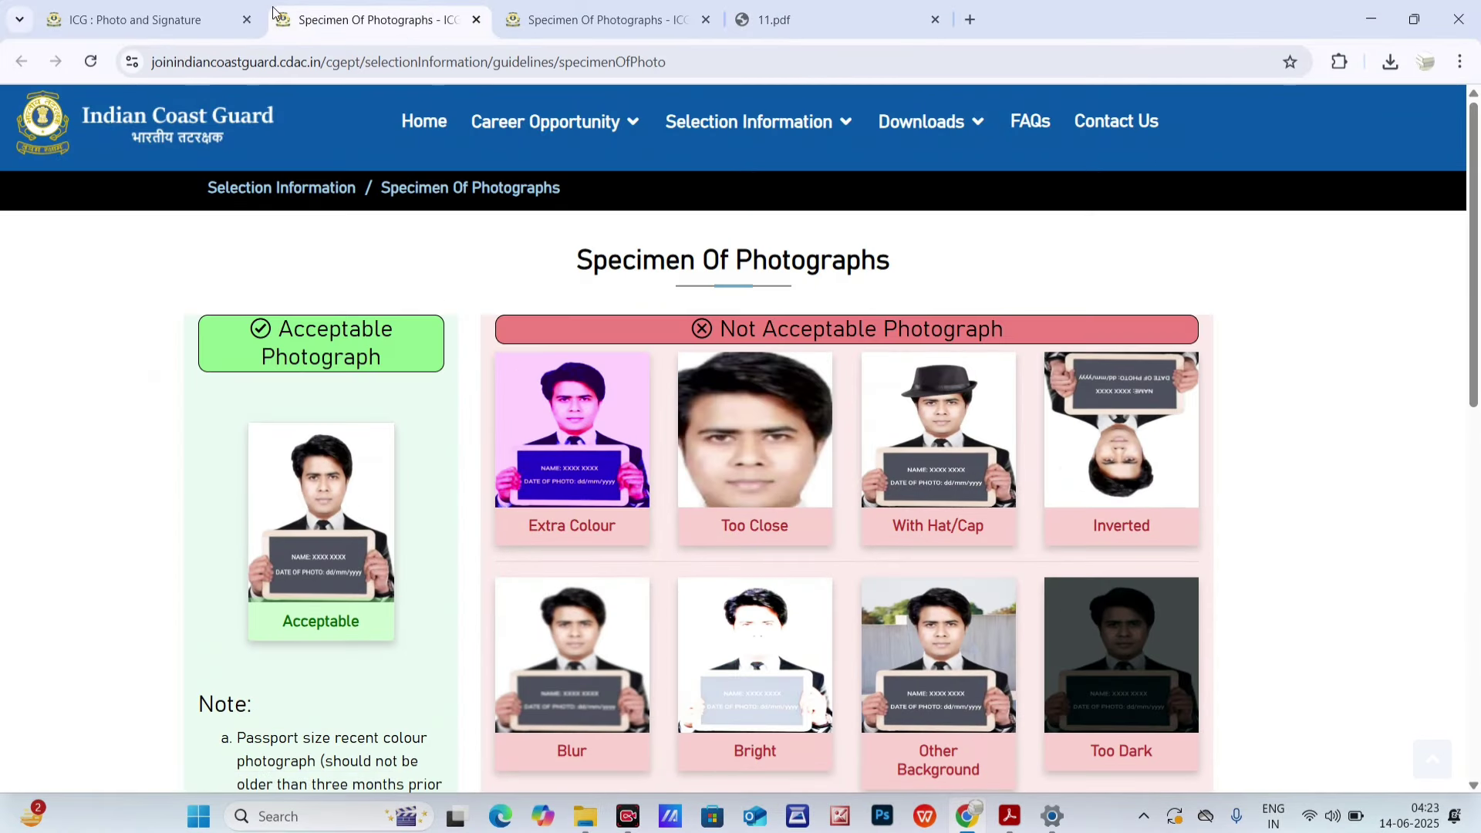
- Load Passport_Photograph again into the image correction tool and preview it
click(131, 20)
click(339, 278)
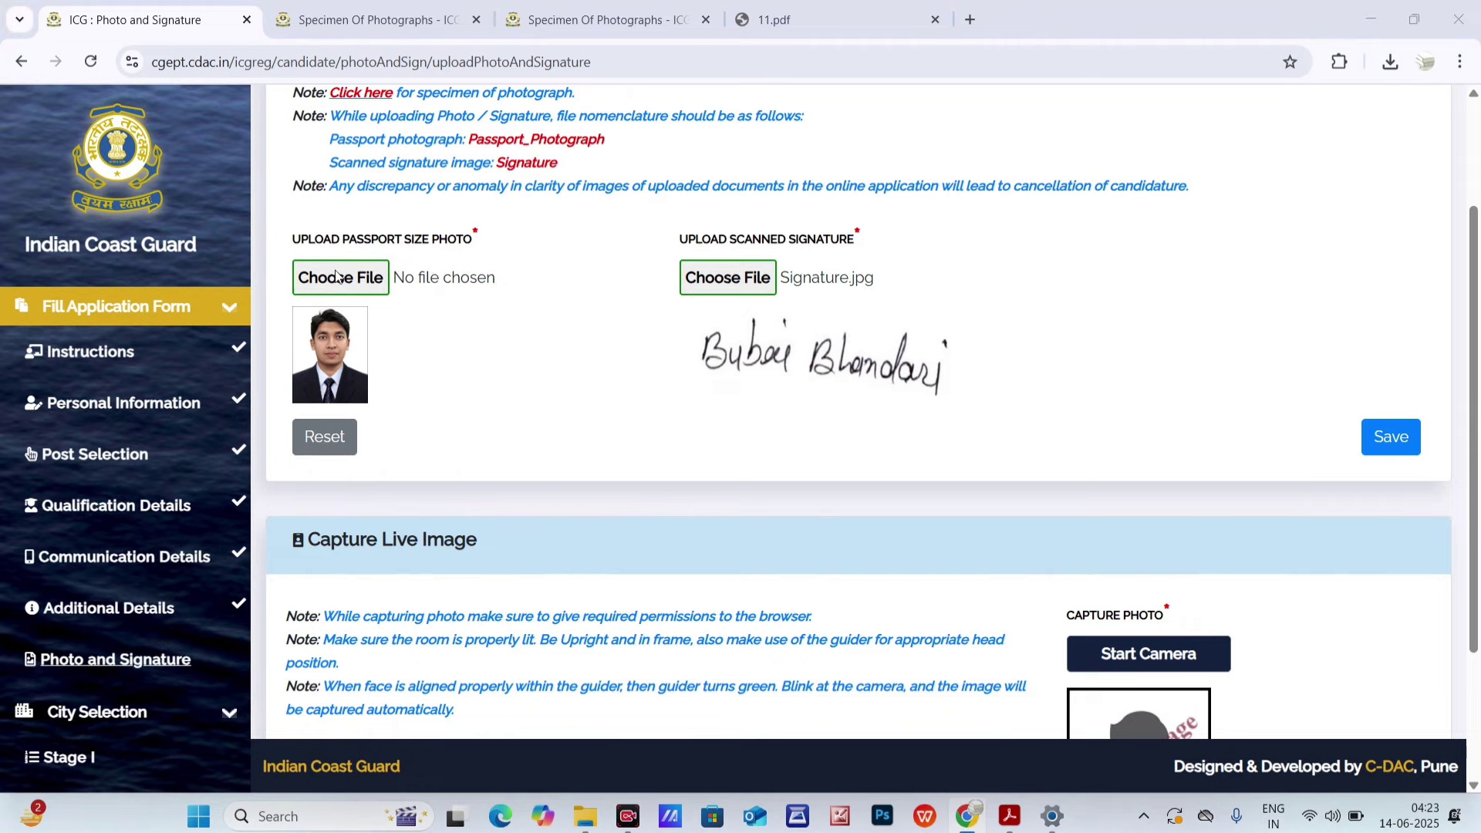
click(258, 189)
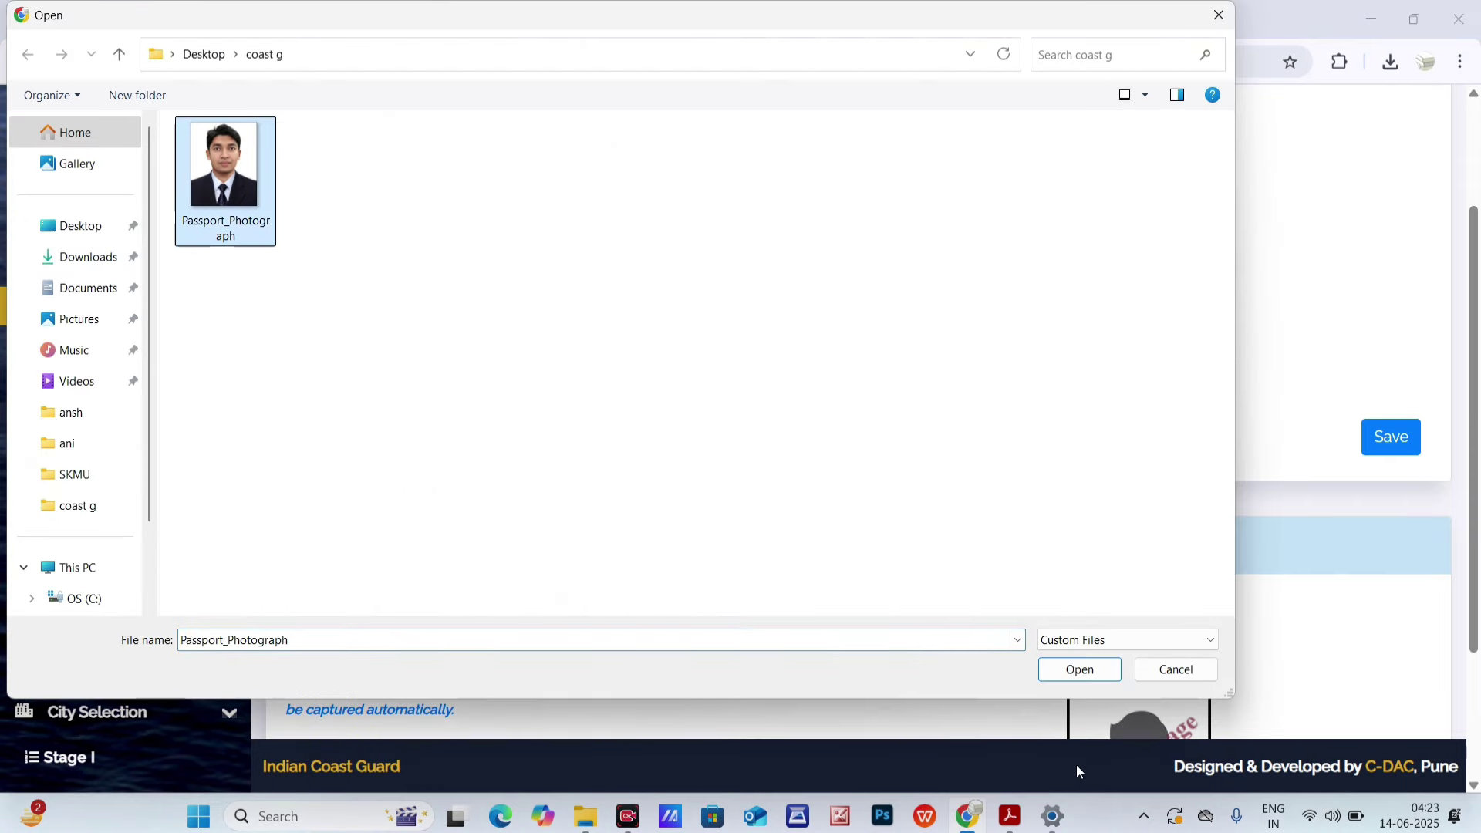
click(1079, 669)
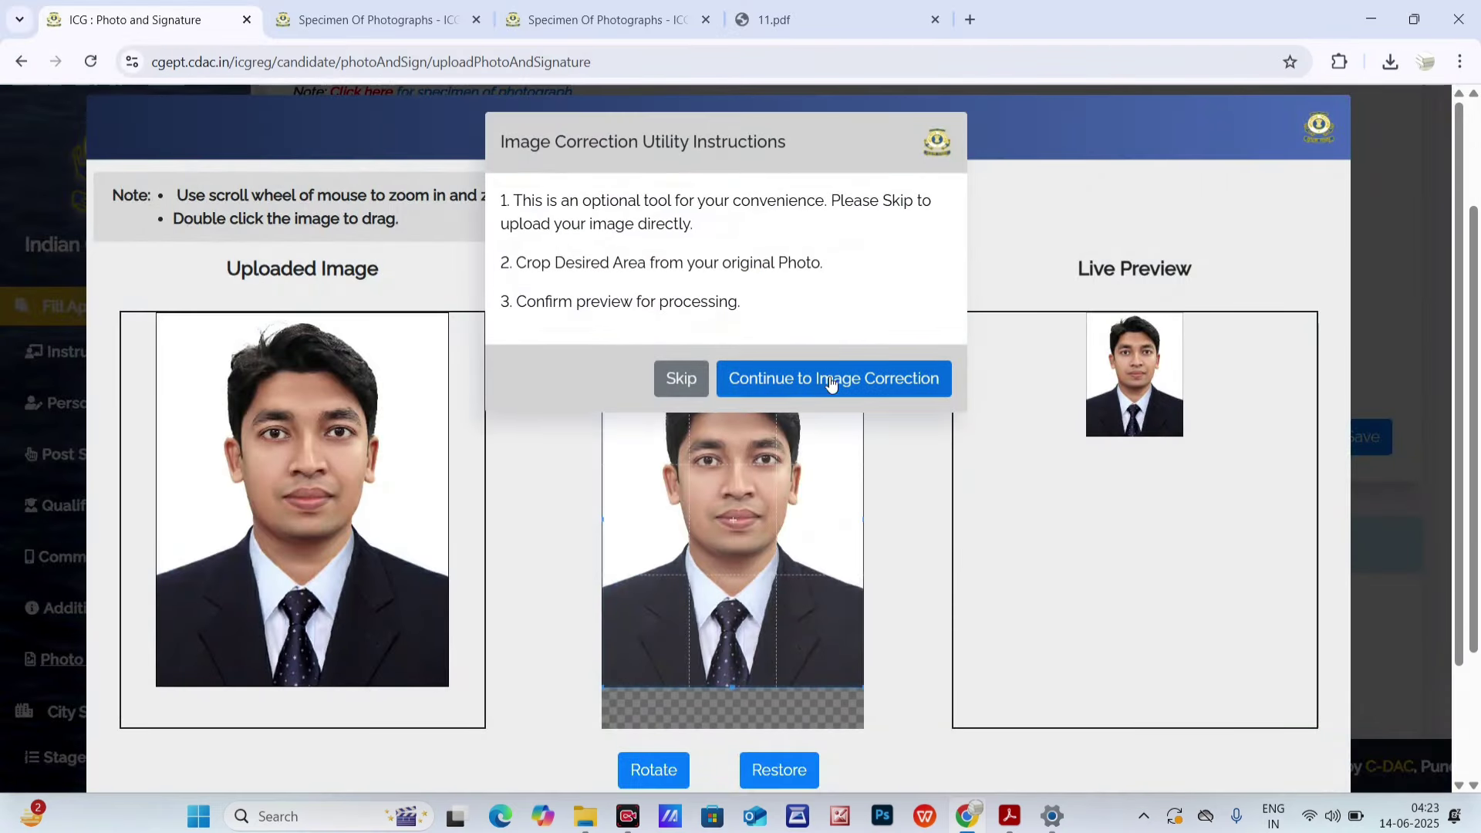
click(829, 379)
scroll(1271, 444, down, 2)
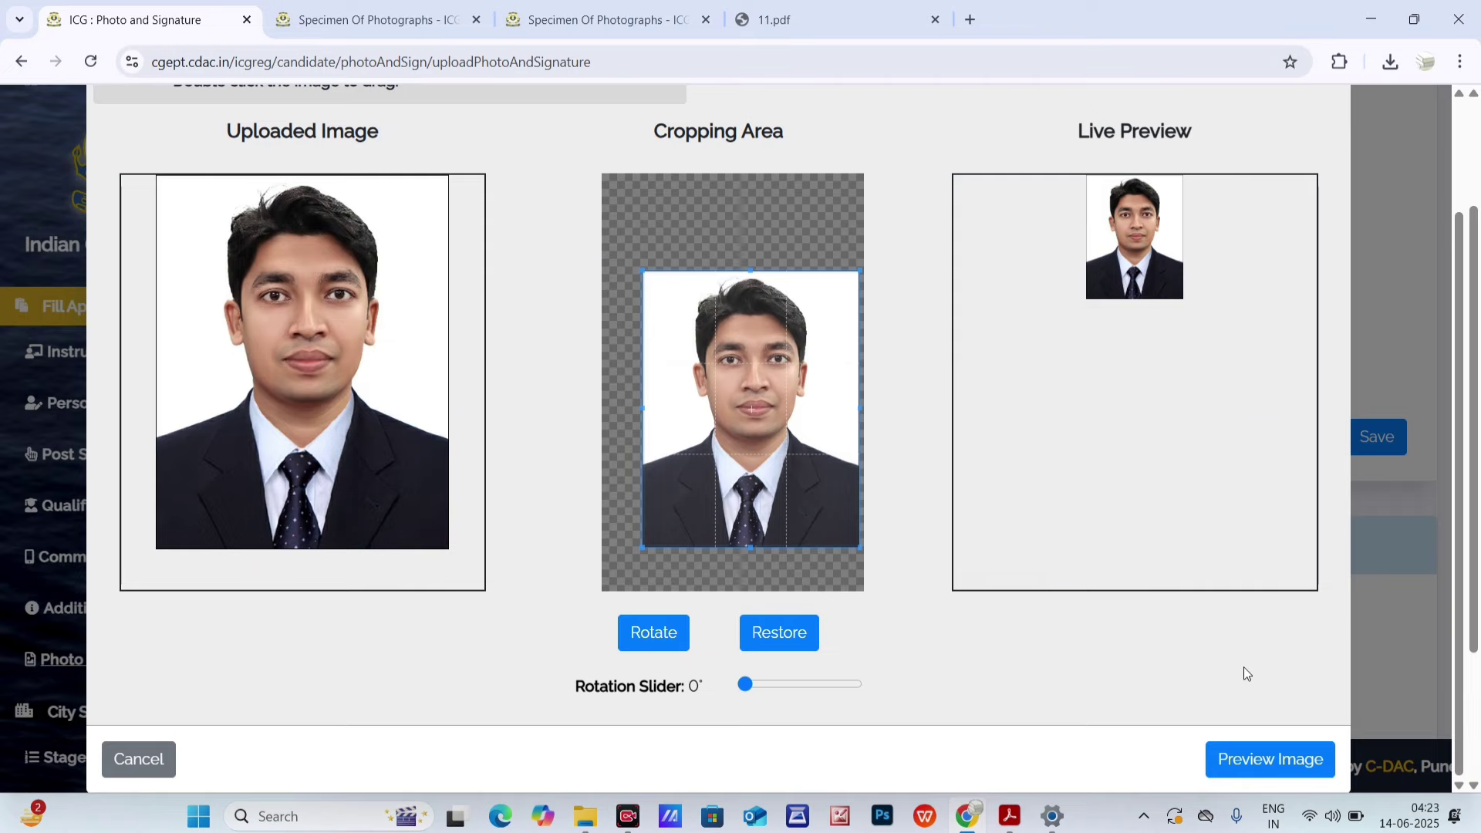
click(1264, 760)
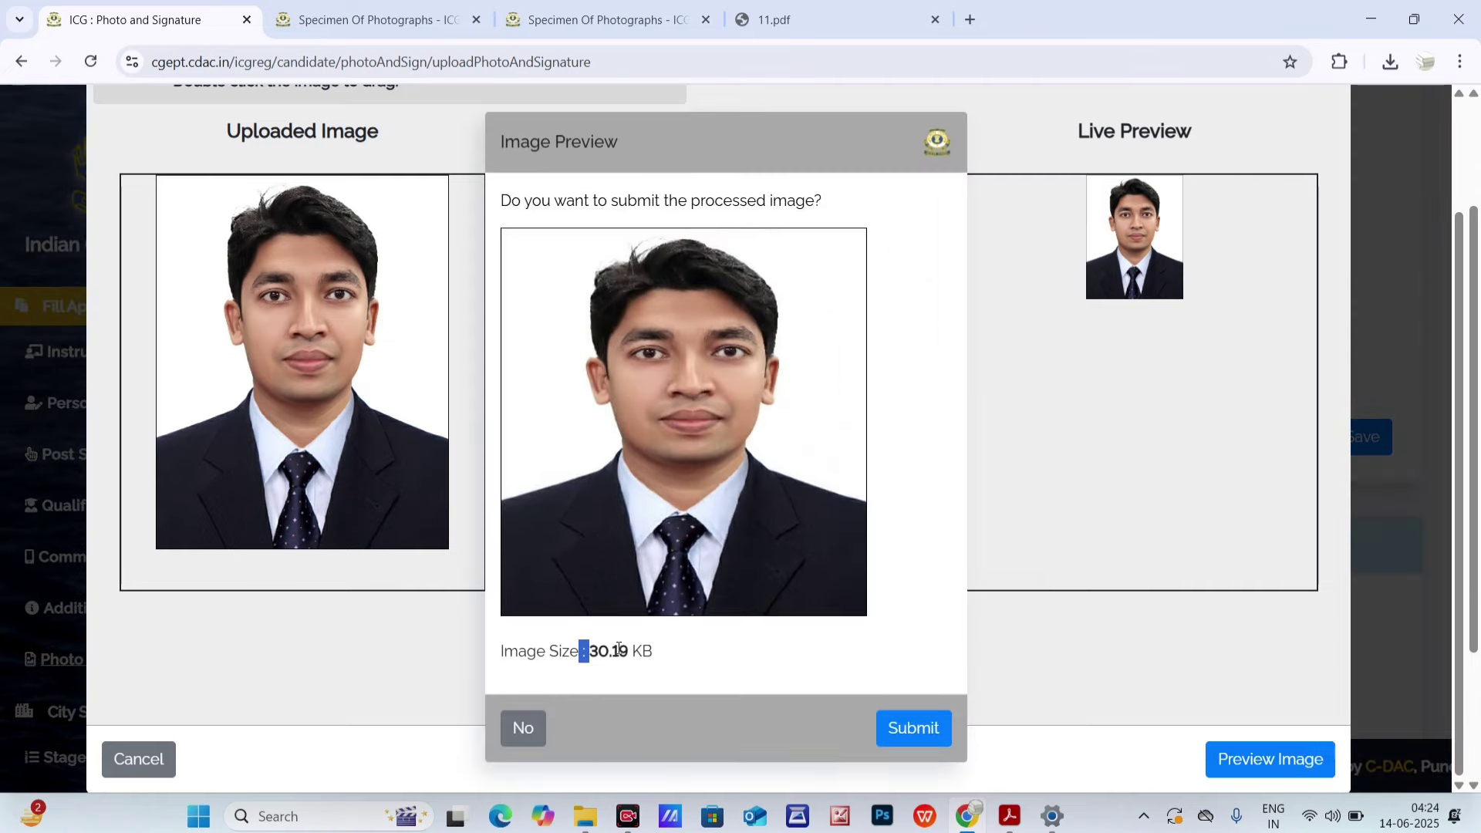
- Check the 30.19 KB processed size and decline submitting the photo
drag(564, 650, 660, 654)
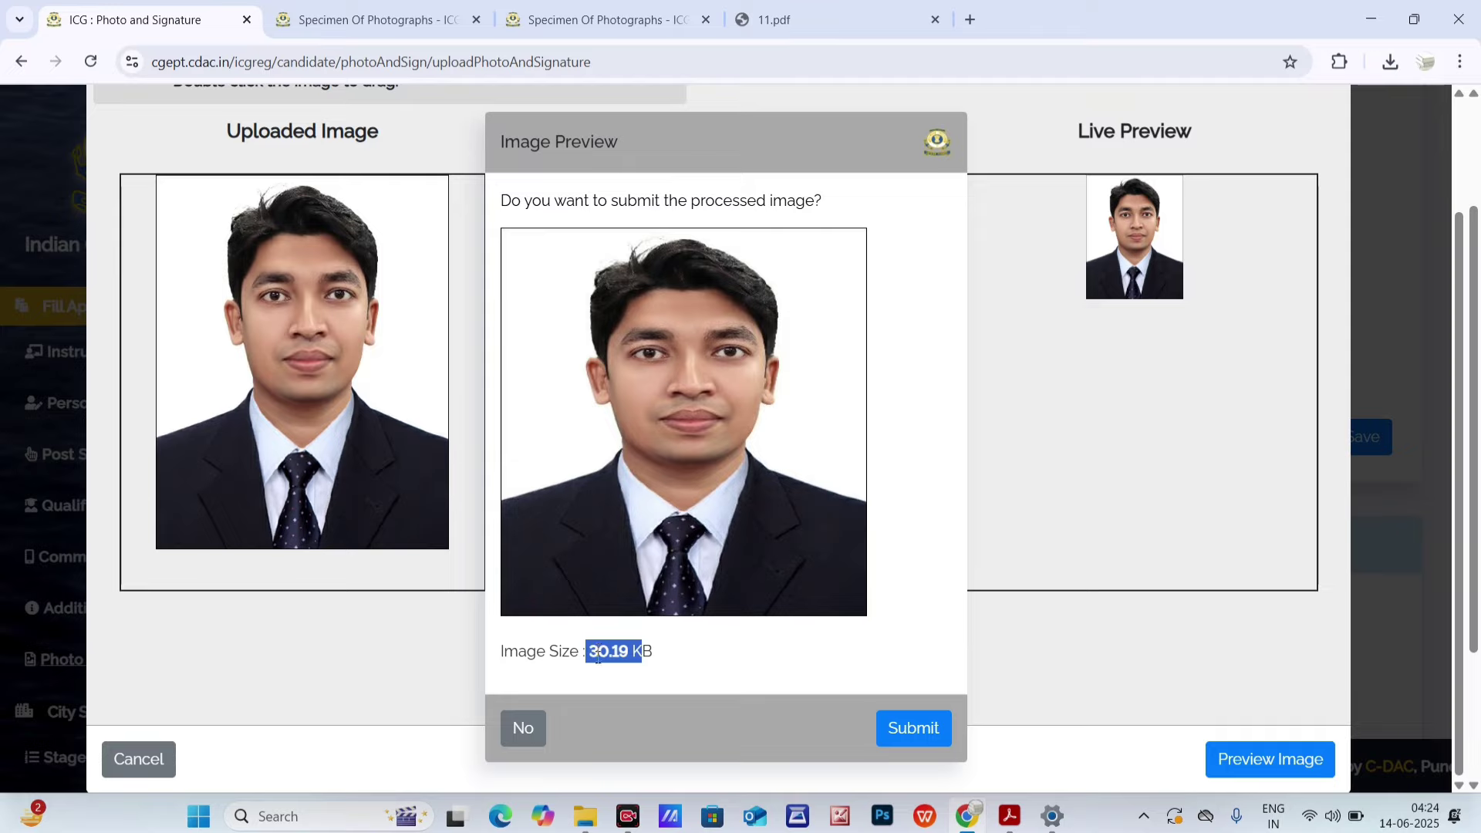
drag(578, 658, 659, 653)
click(515, 731)
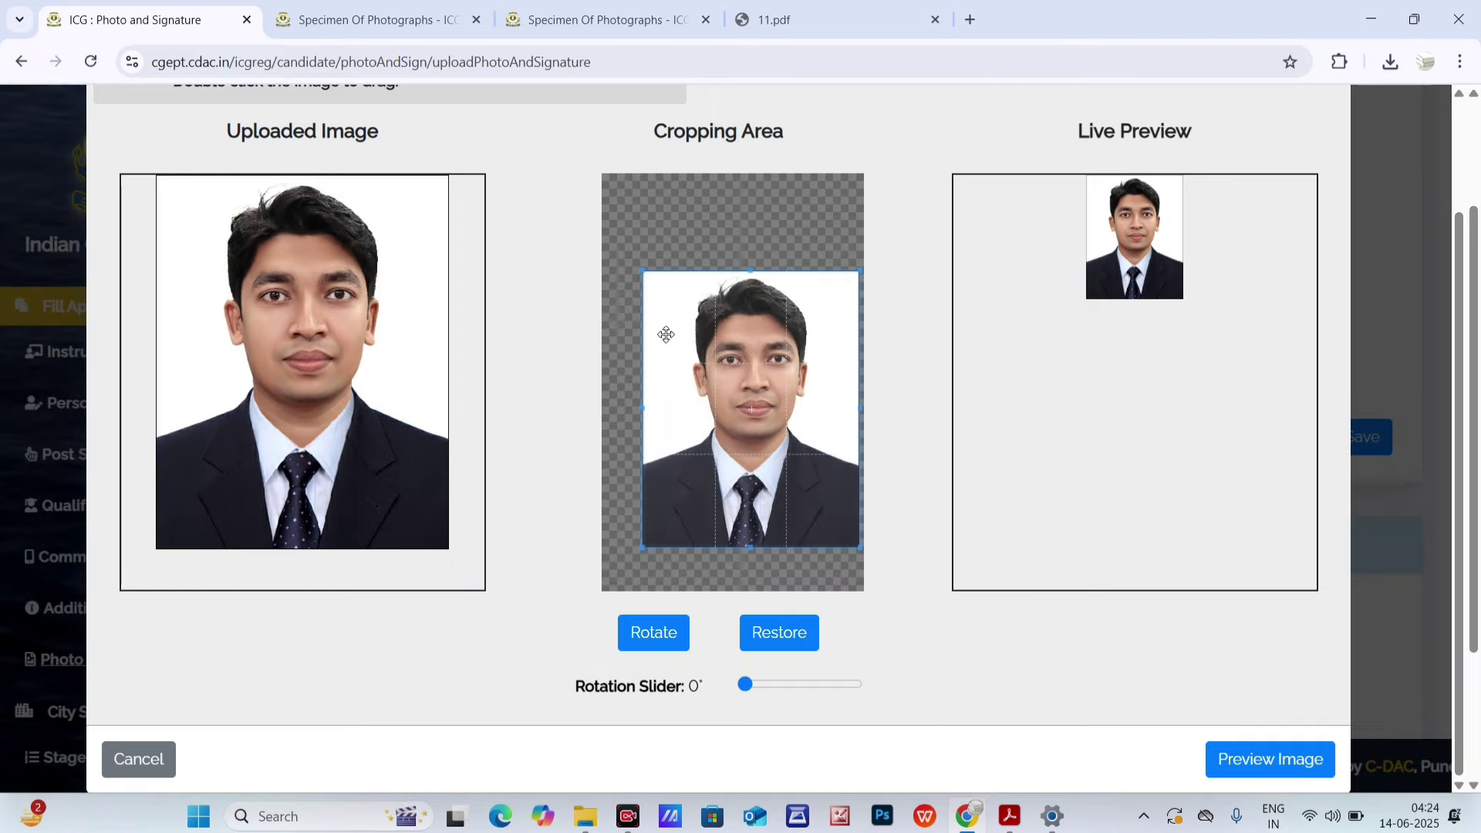
- Open pdf.pi7.org's Compress Image to 100kb tool and load Passport_Photograph into it
click(972, 21)
text(p)
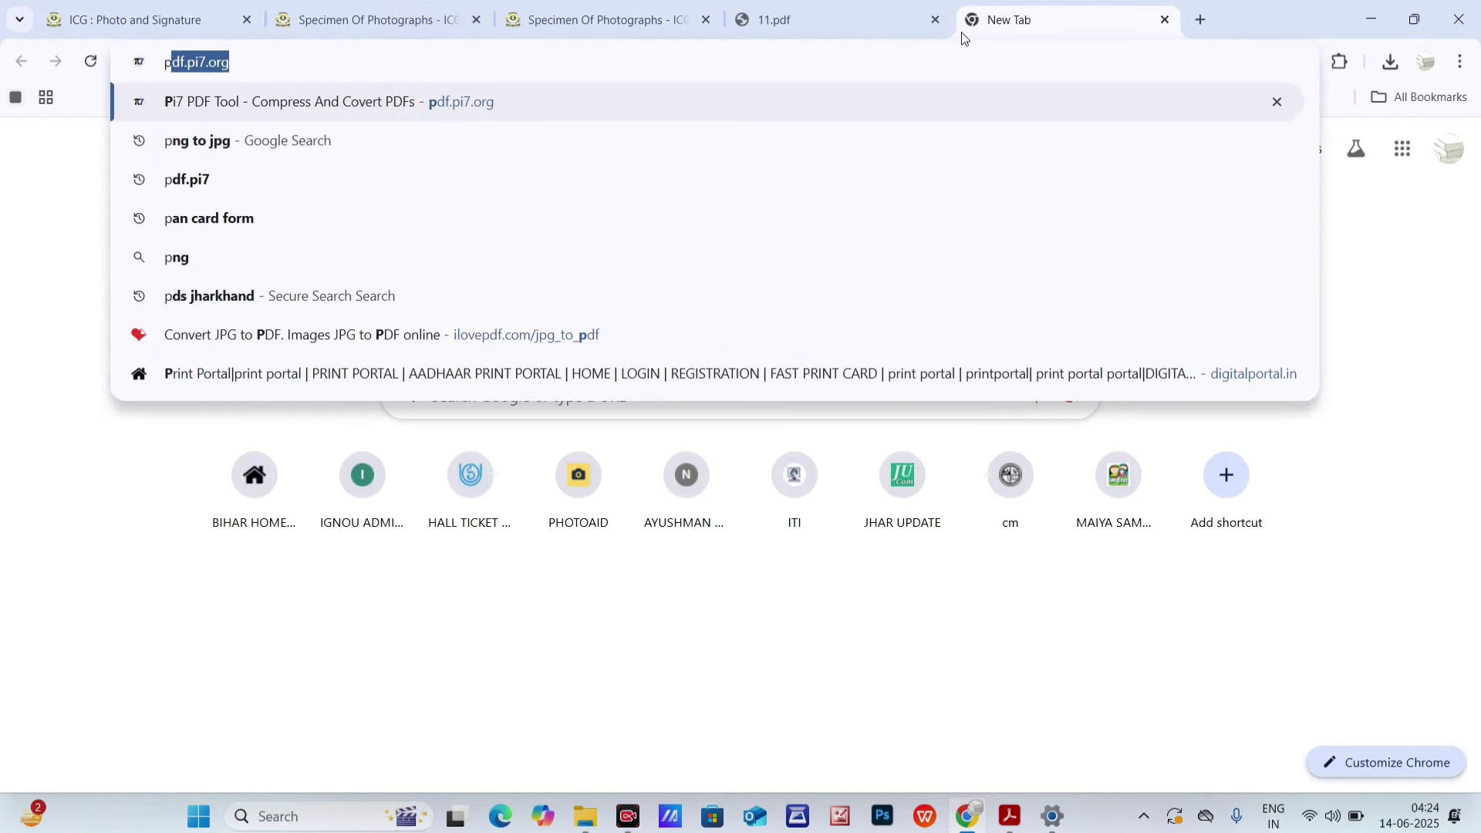
key(Return)
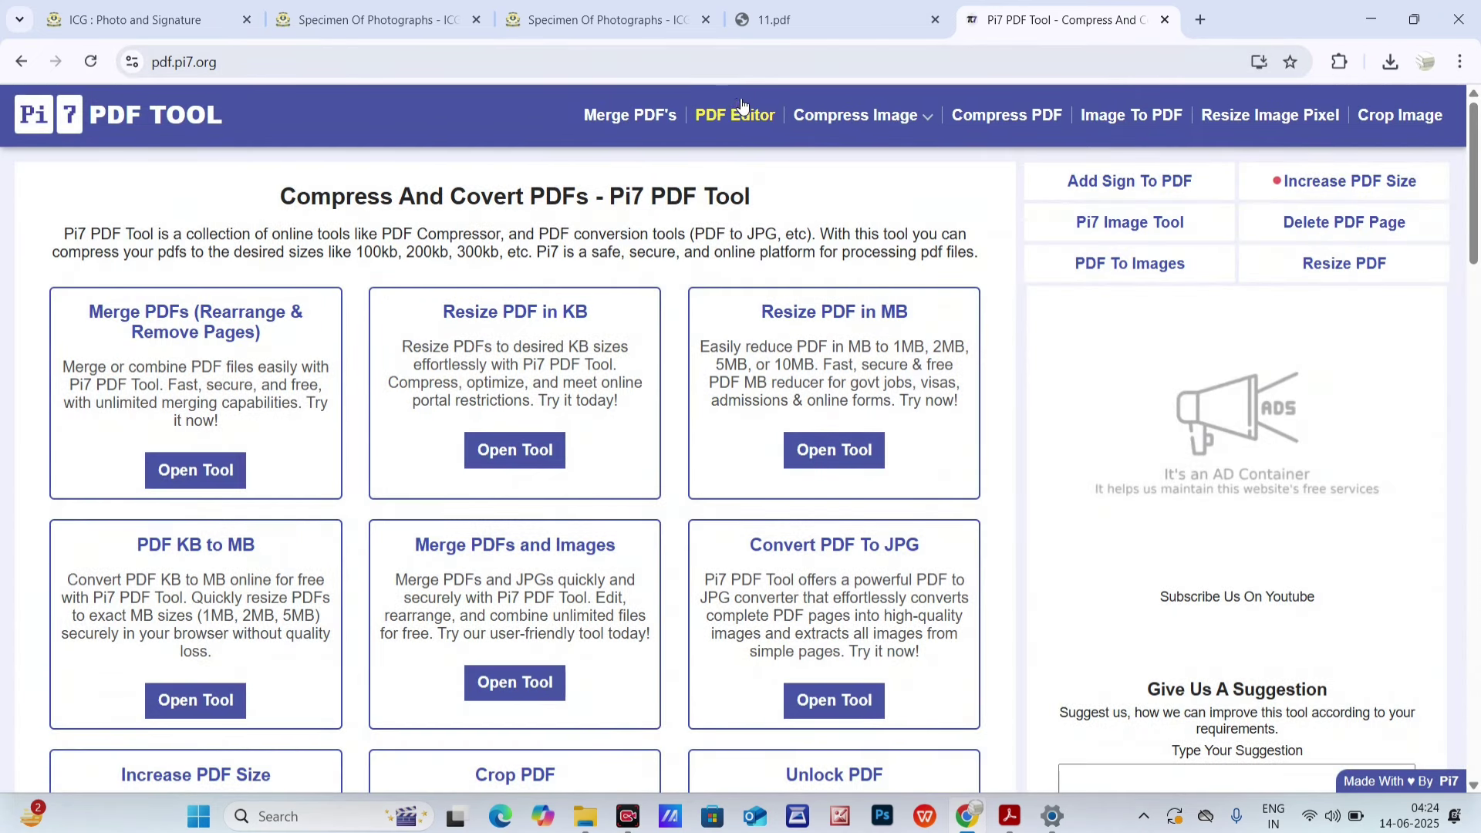
mouse_move(909, 122)
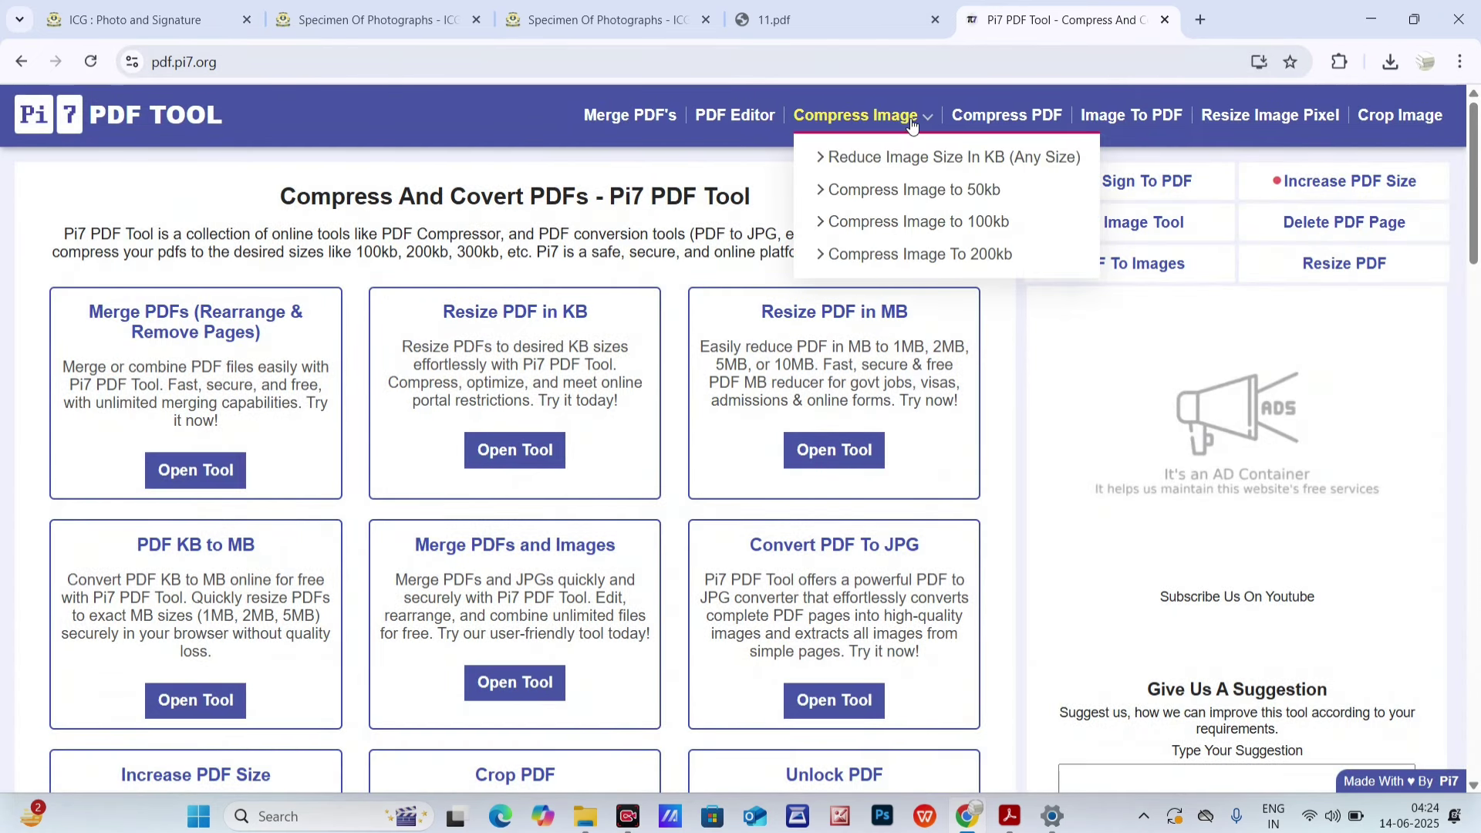
click(909, 221)
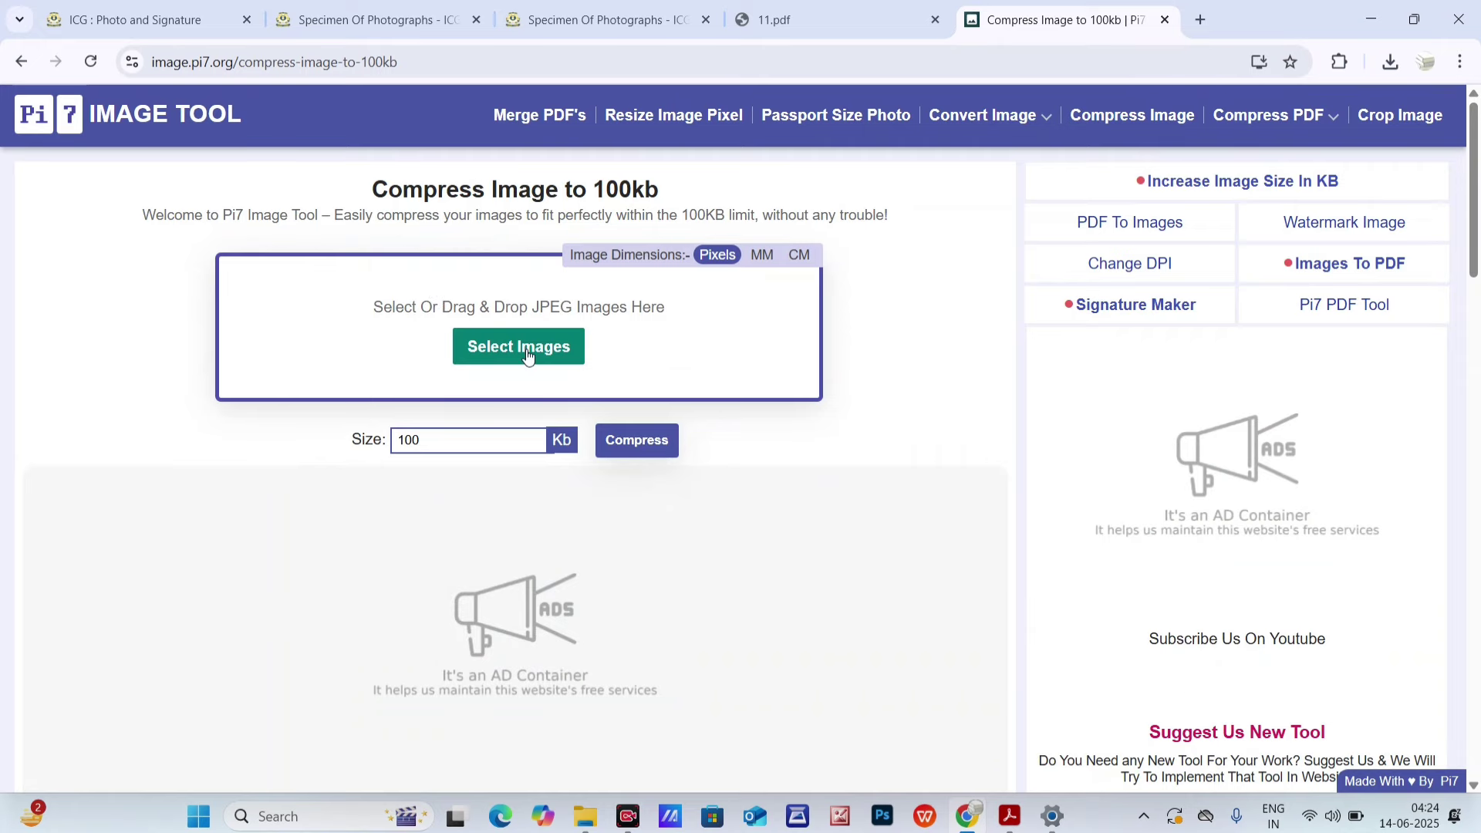
click(520, 350)
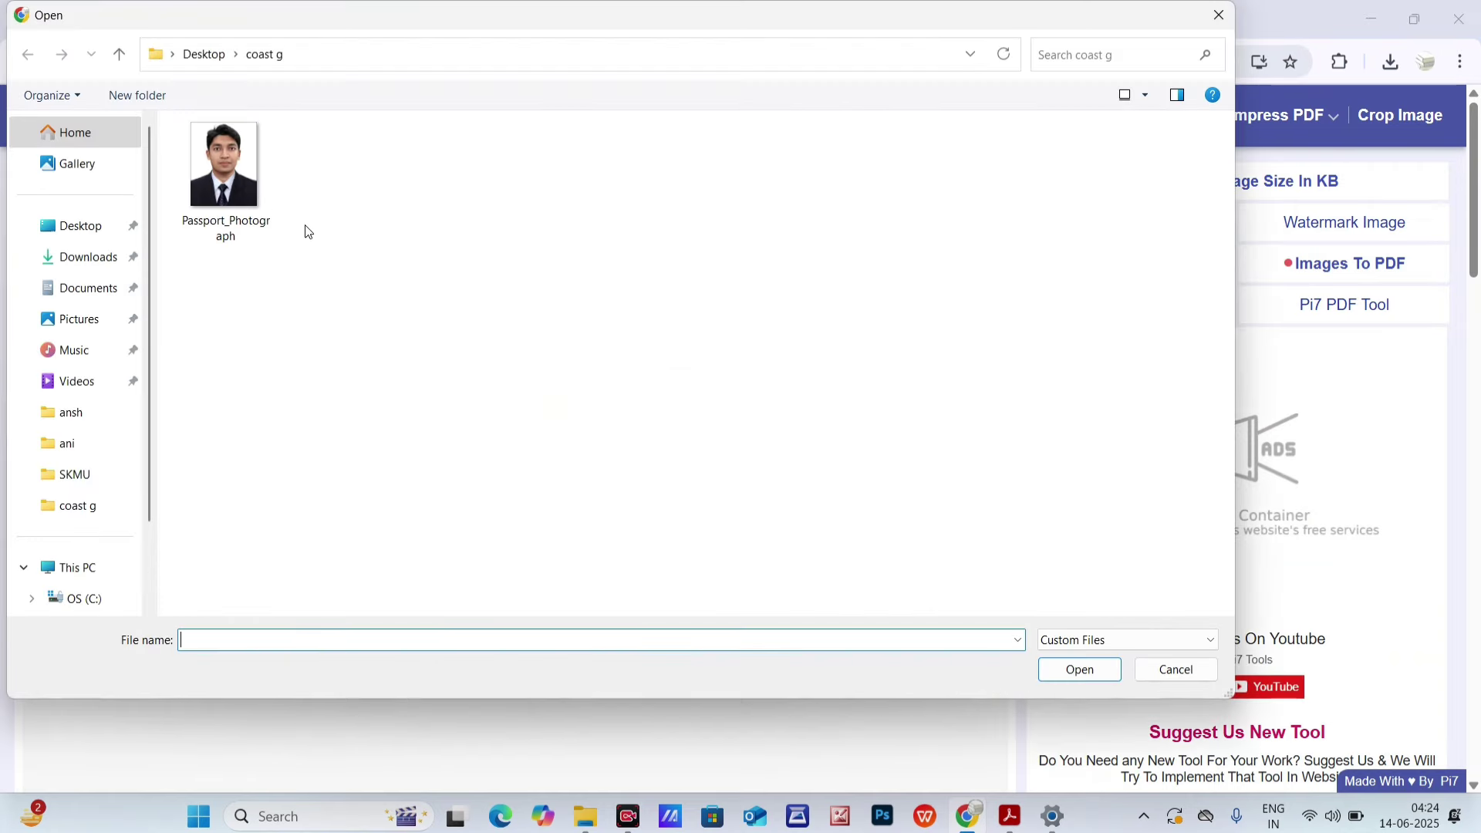
click(256, 175)
click(1048, 670)
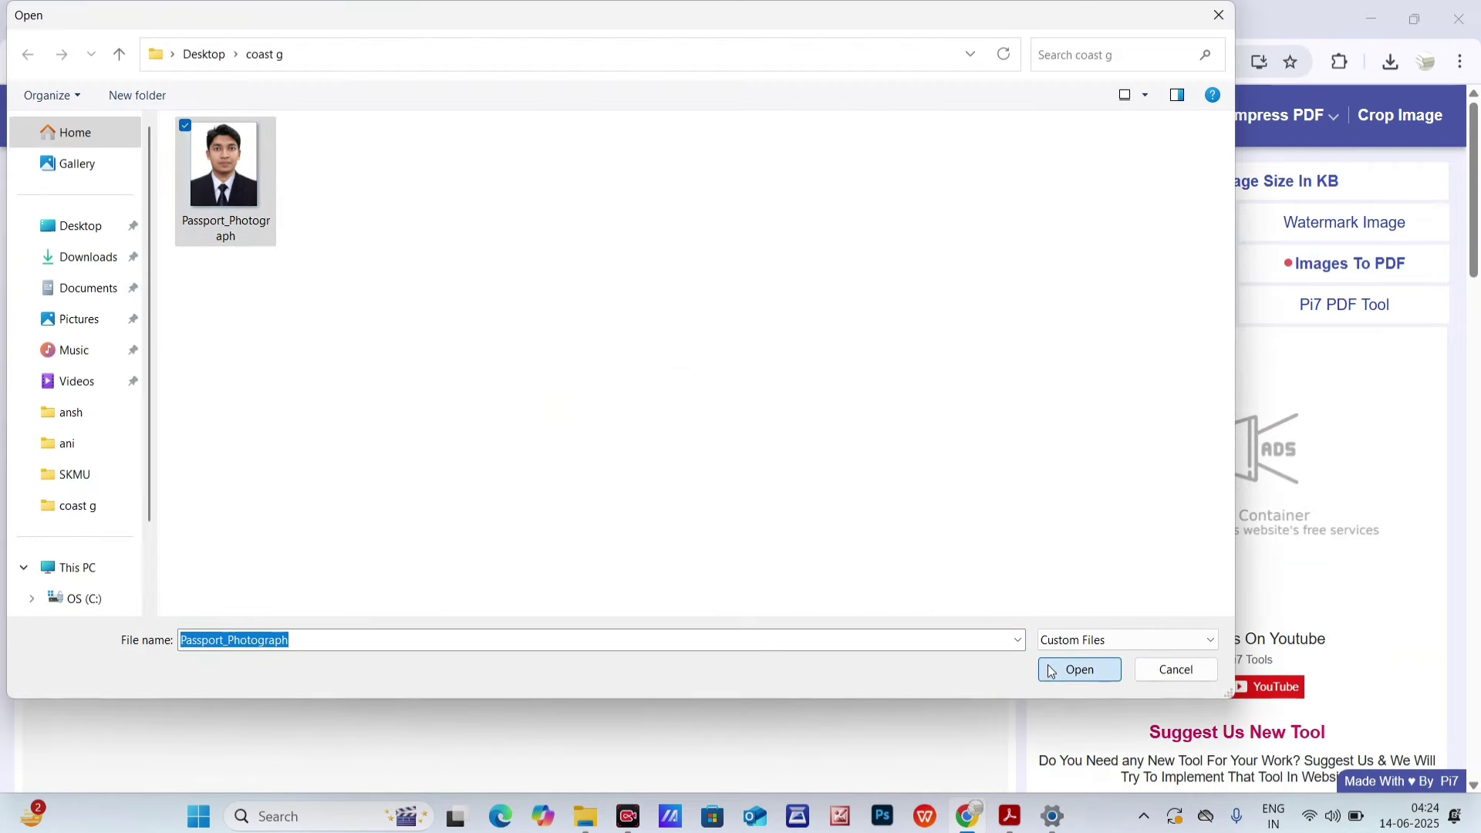
- Check the 600*690 photo size in 11.pdf, then return to the compressor
click(775, 22)
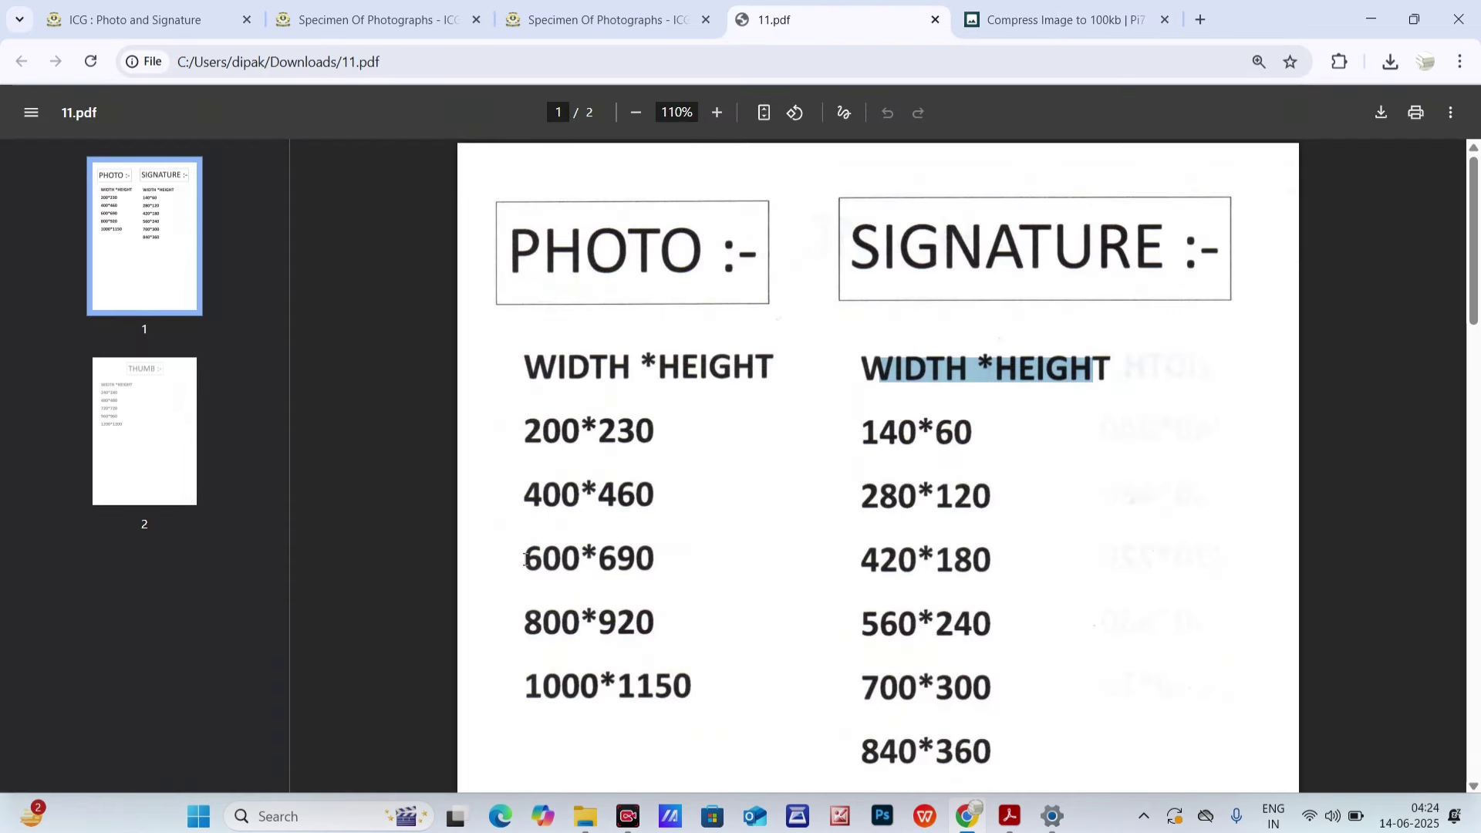
drag(525, 560, 653, 569)
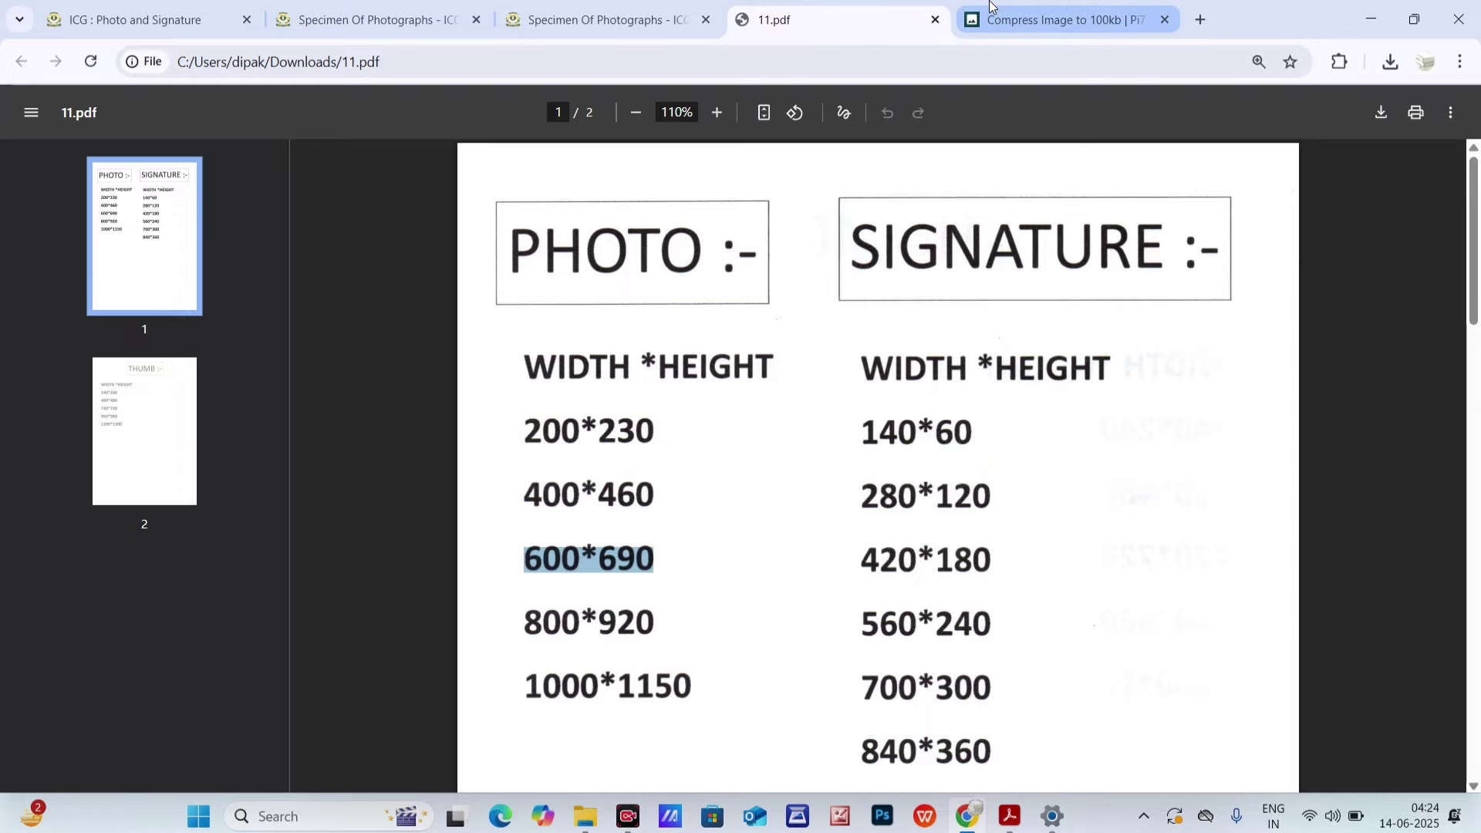
click(1057, 19)
- Unlock the photo's aspect ratio and enter 600 × 690 px, dismissing a 900 px limit warning
click(852, 322)
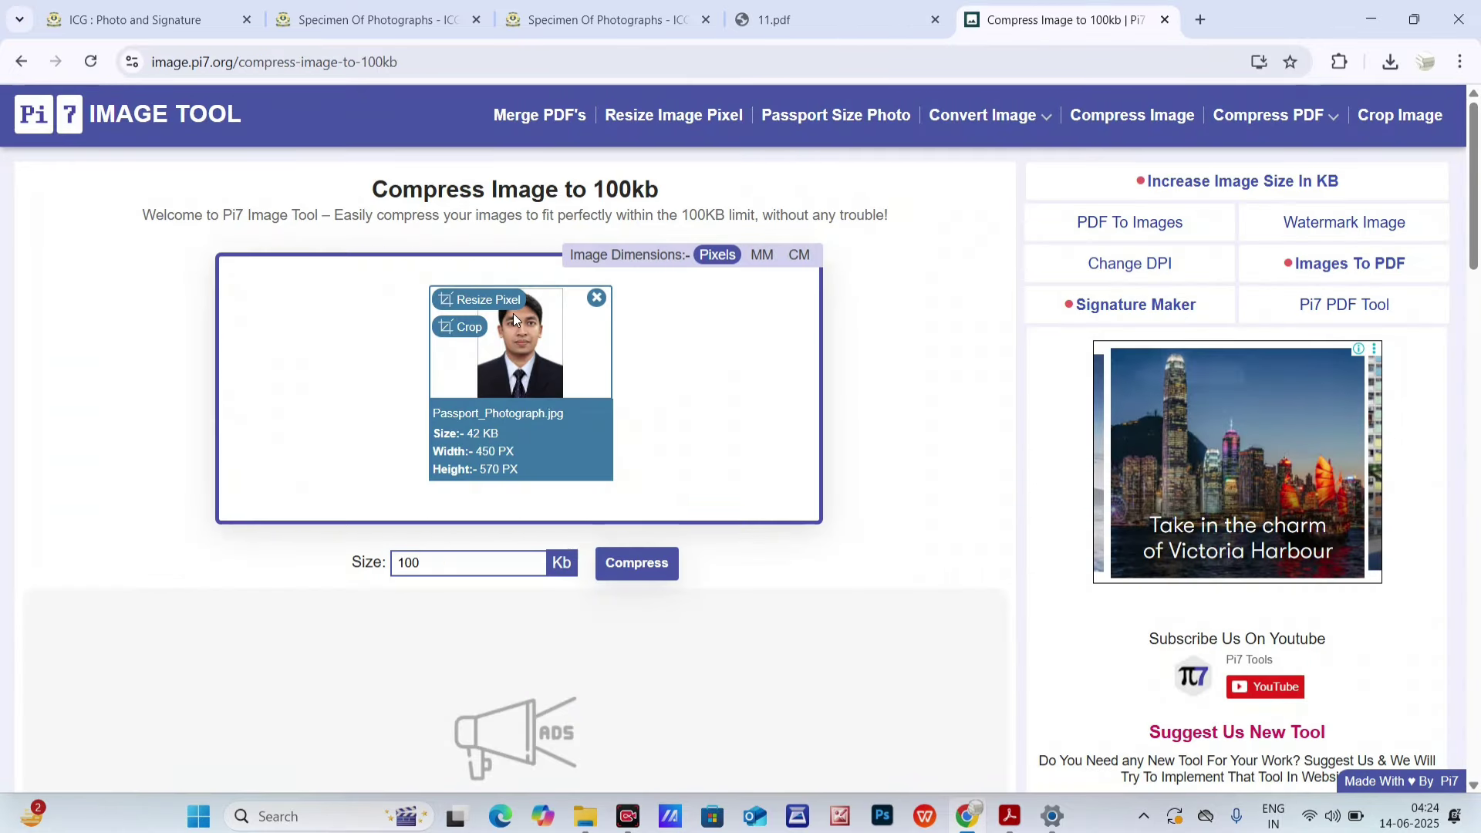
click(512, 313)
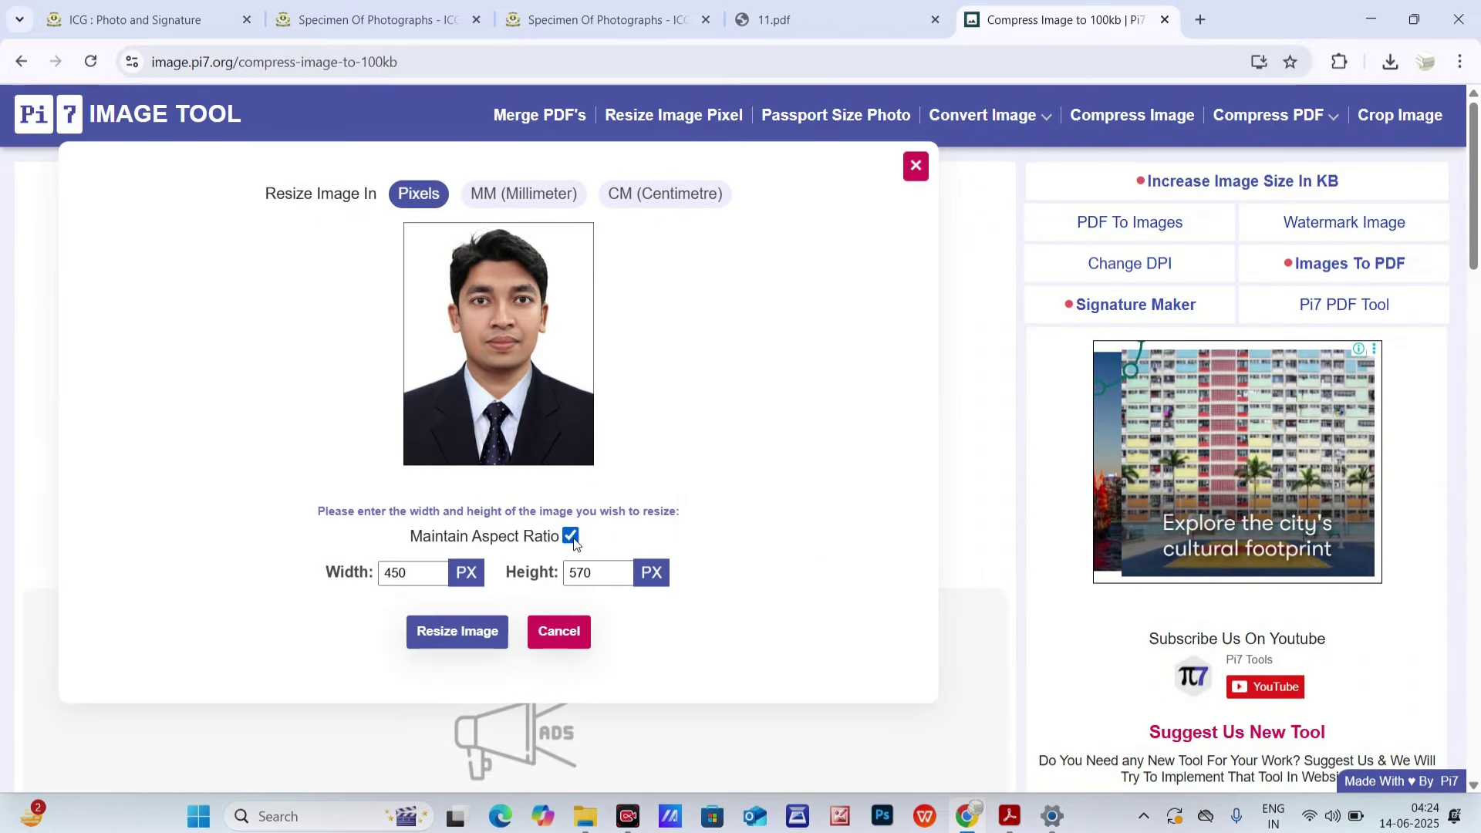
click(570, 536)
click(849, 7)
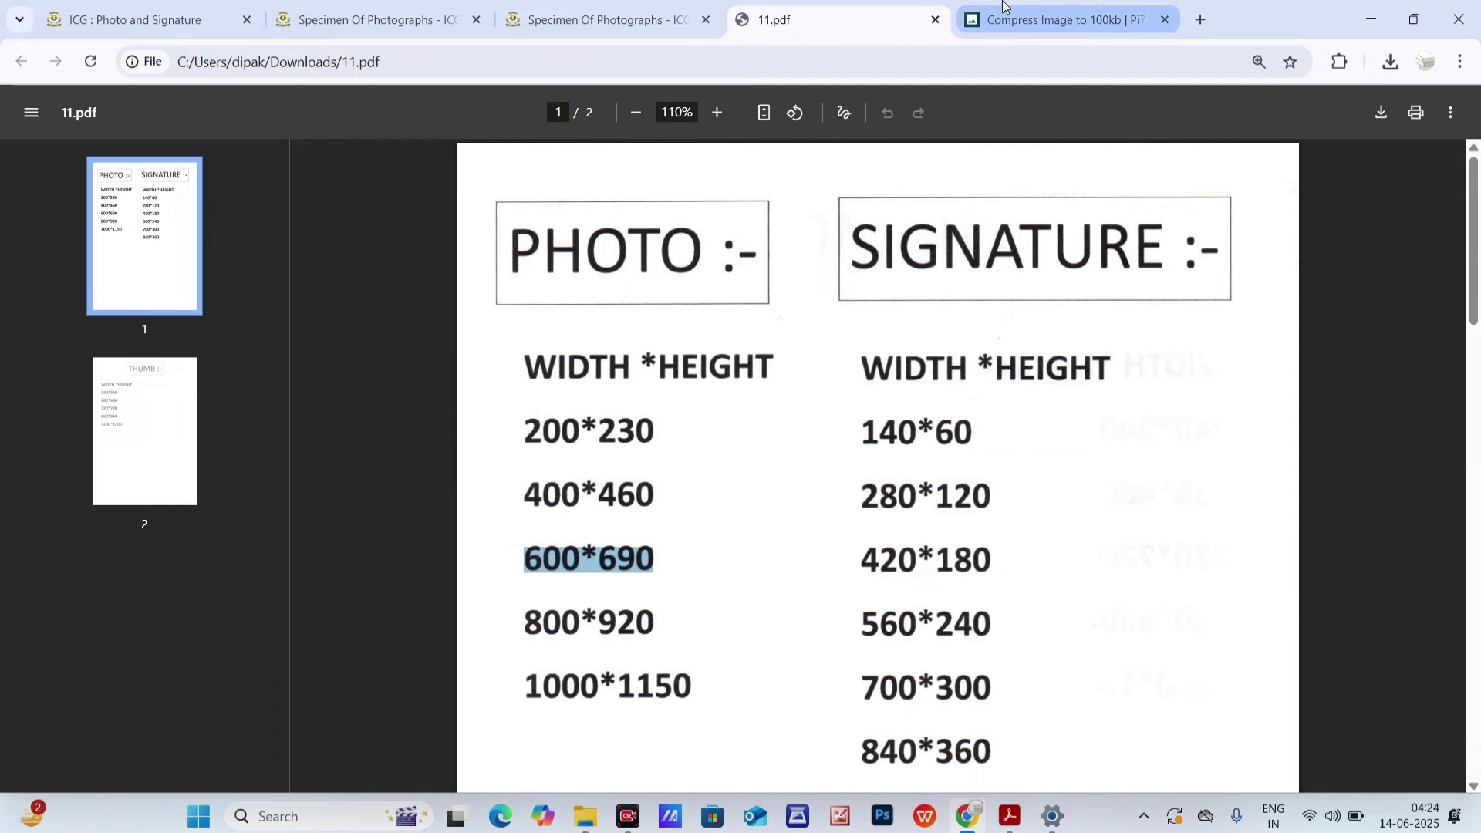
click(1056, 19)
drag(432, 572, 318, 569)
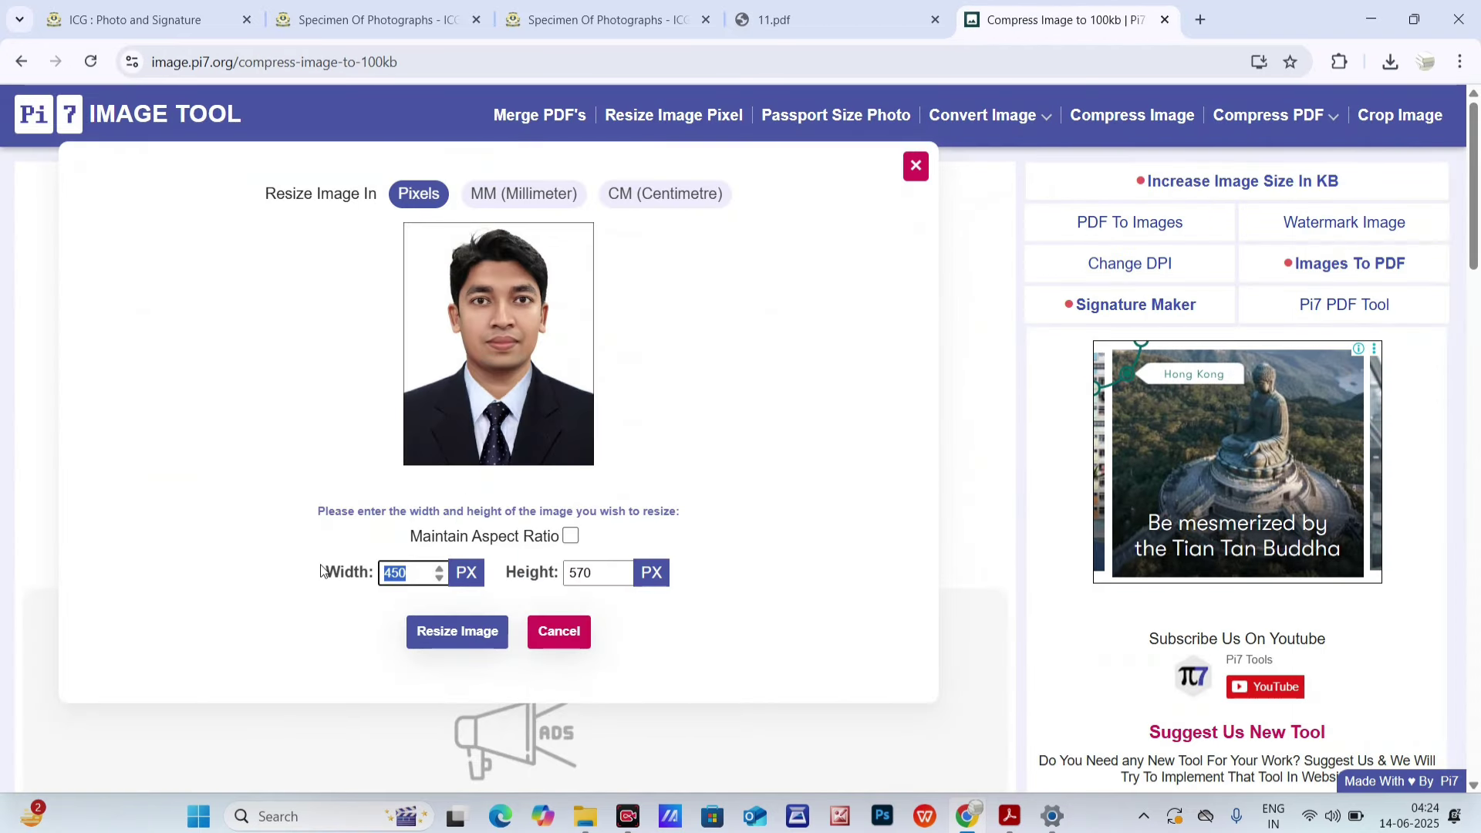
text(600)
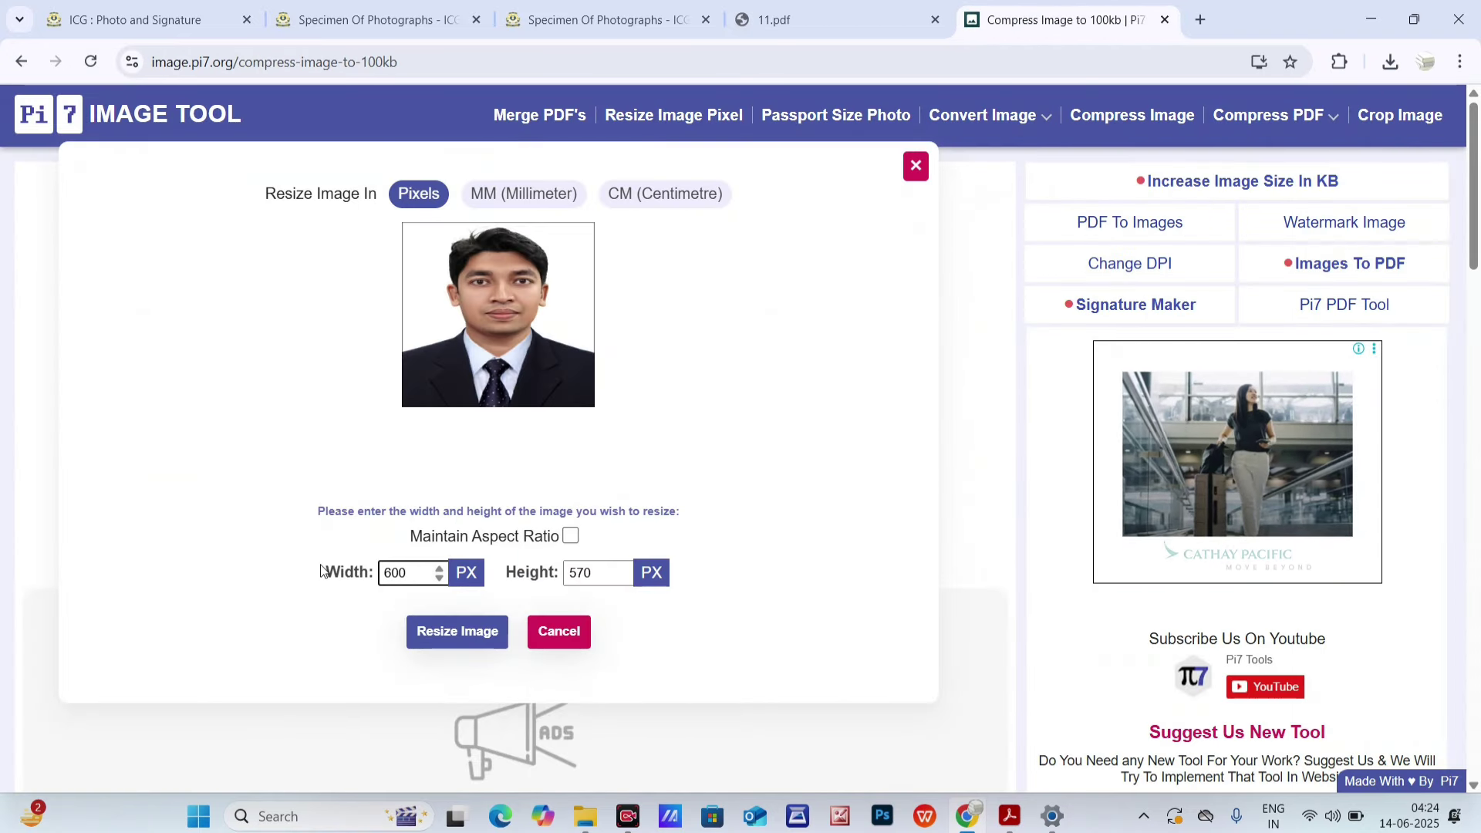
key(Tab)
text(690)
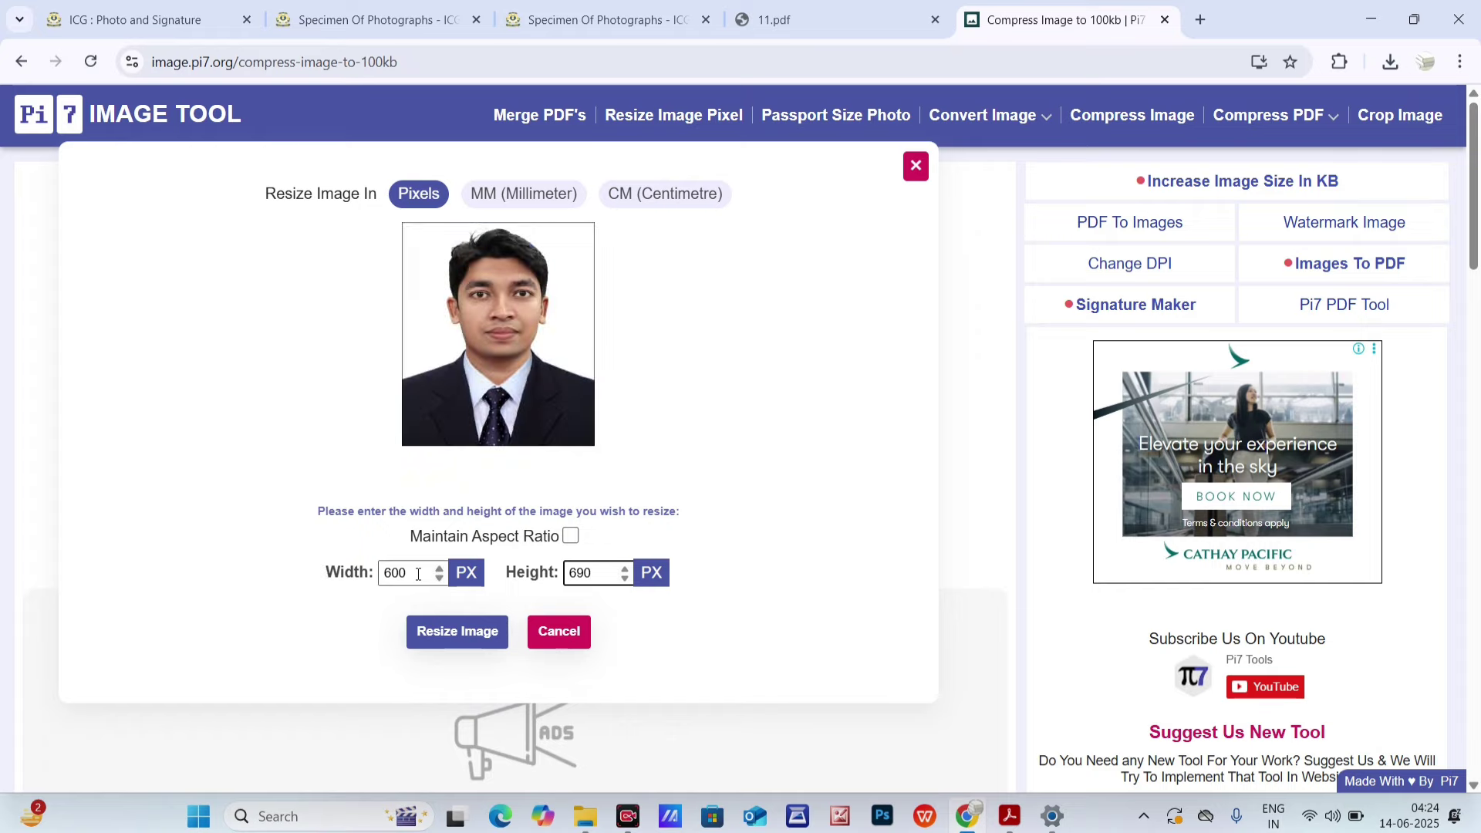
drag(418, 570, 308, 575)
text(20)
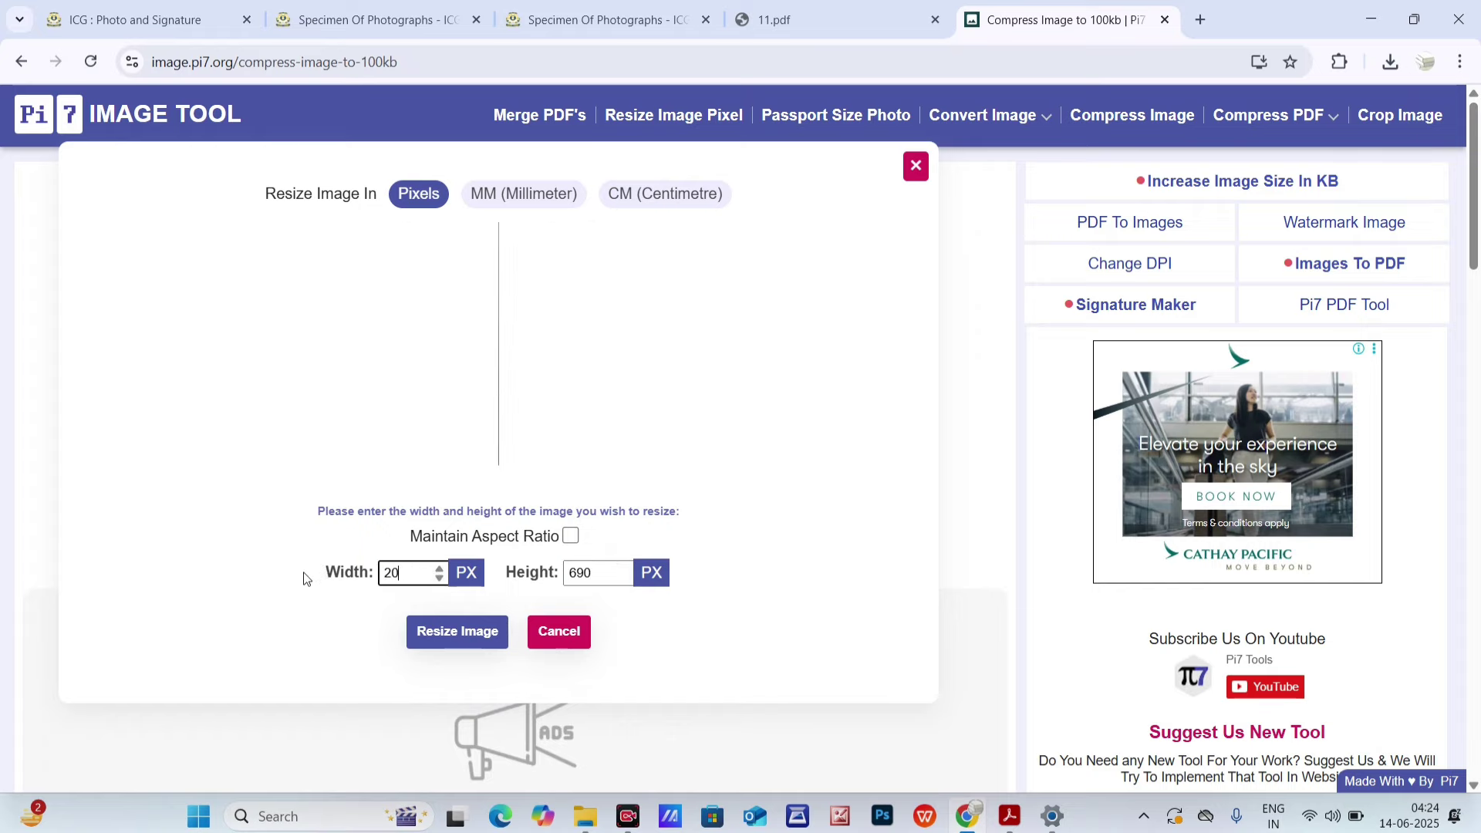
text(00)
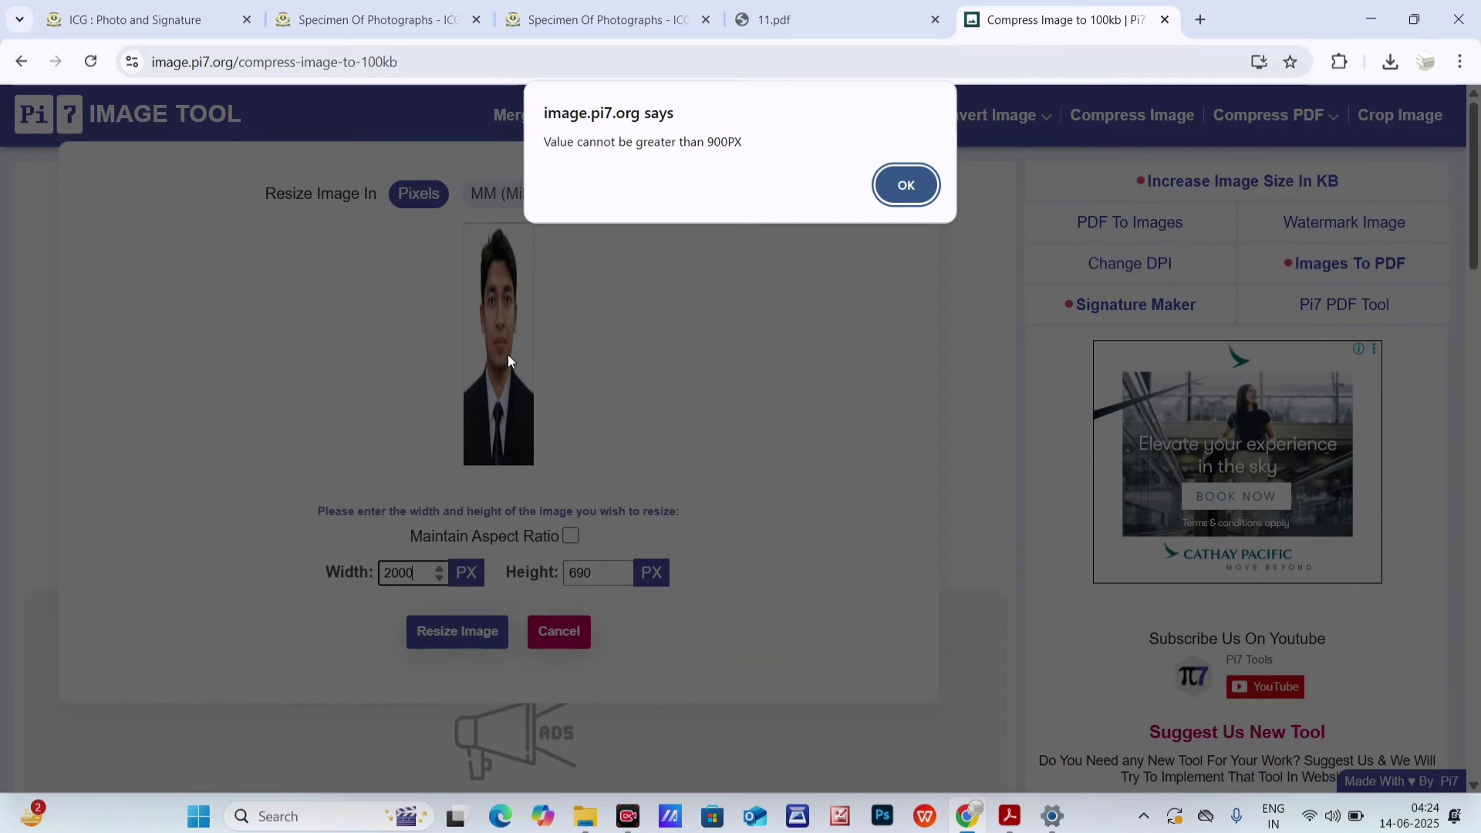
click(899, 200)
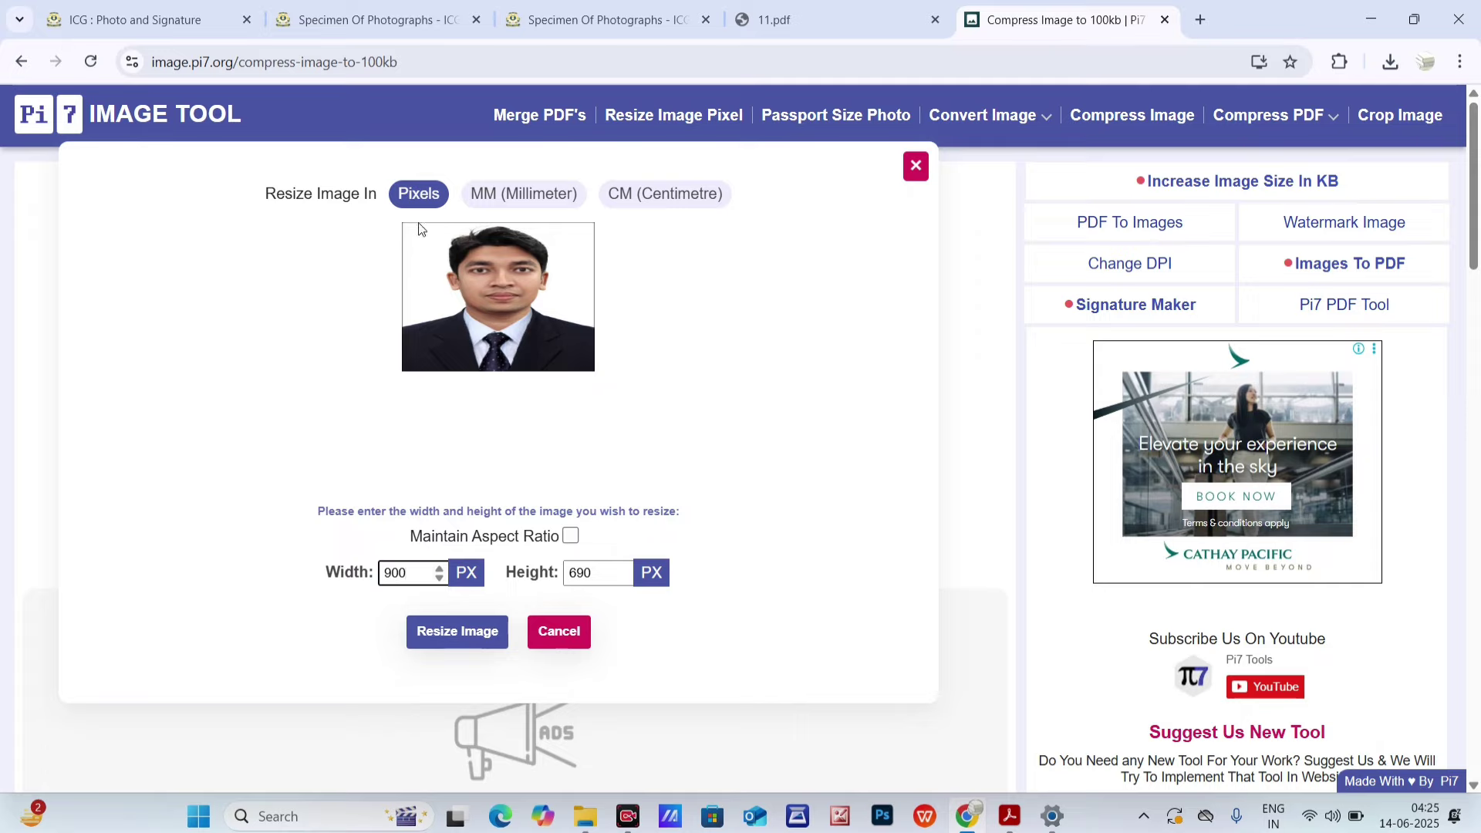
- Re-enter width 600 and height 690 and resize the photo to 600 × 690 px
click(430, 442)
click(802, 19)
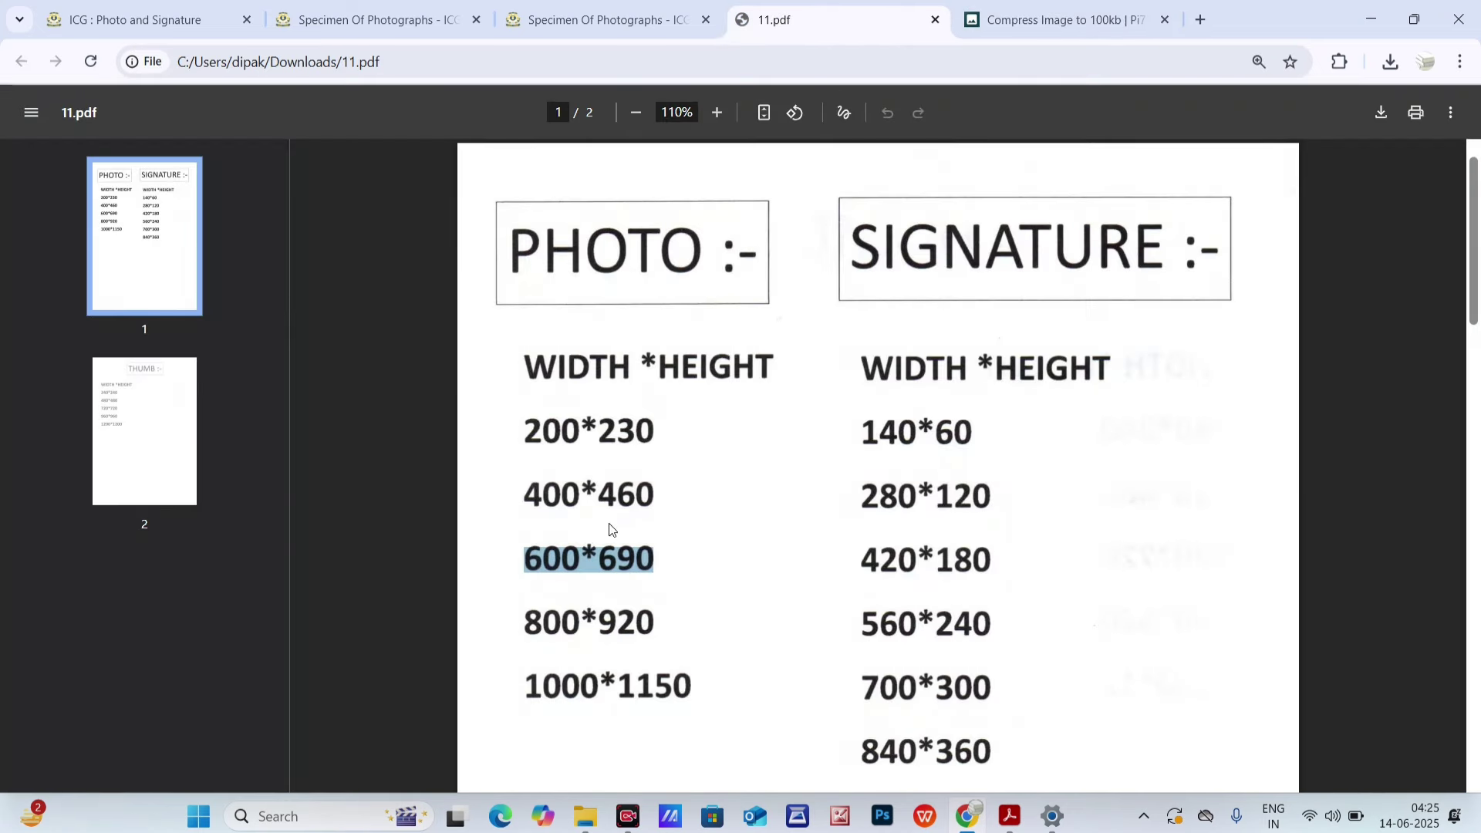
click(1014, 19)
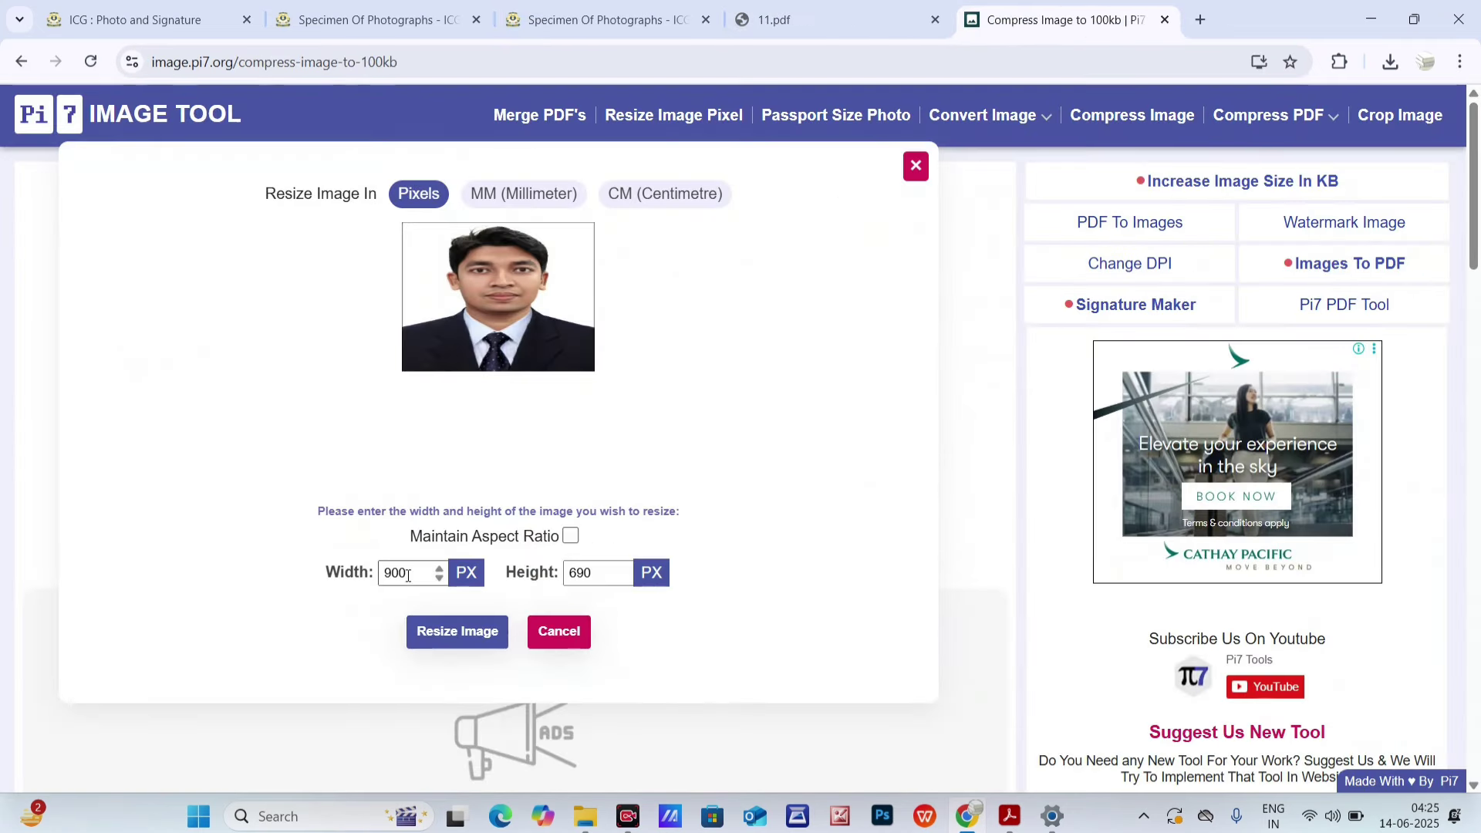
text(600)
key(Tab)
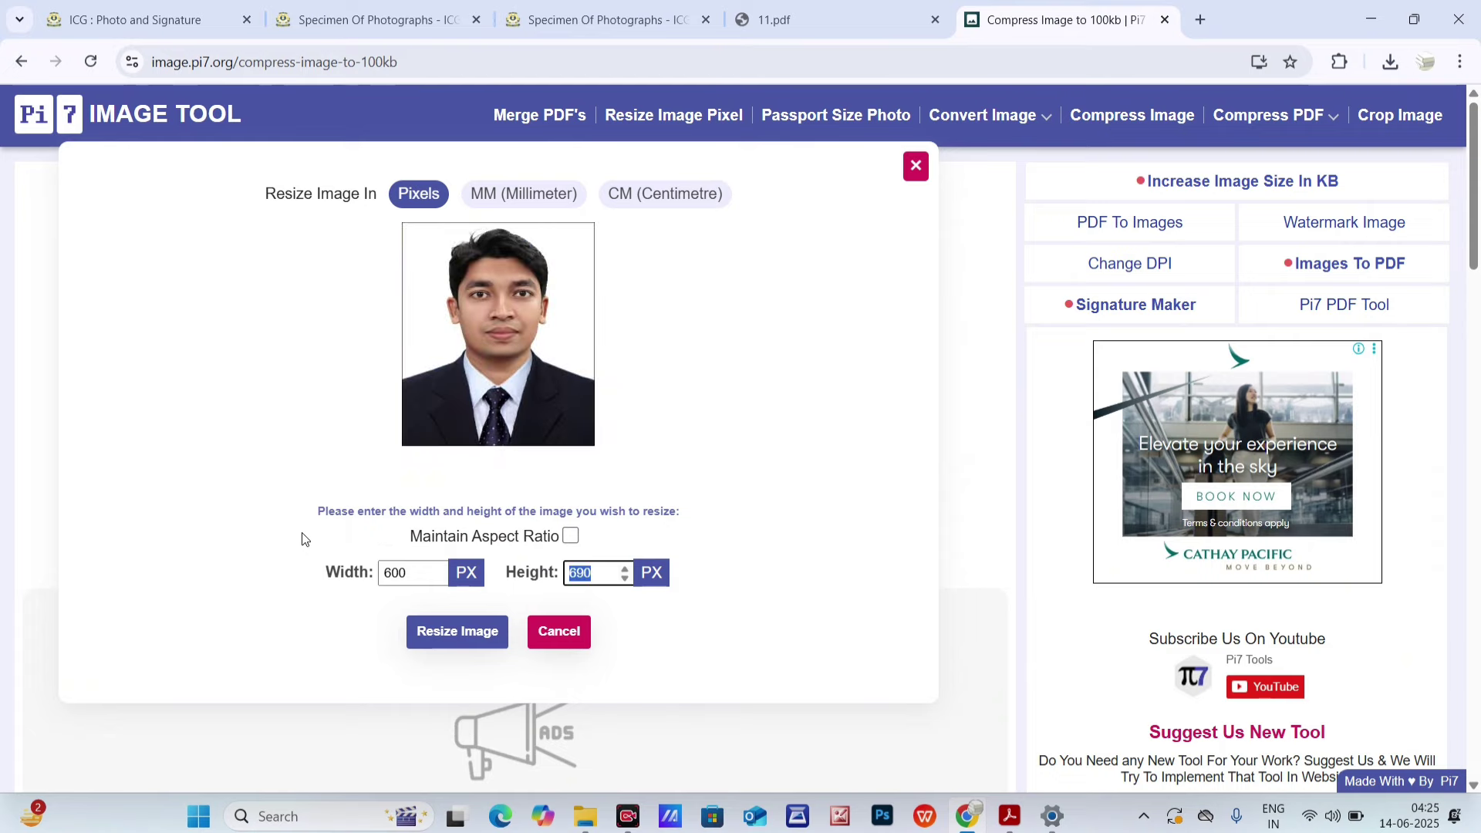
text(690)
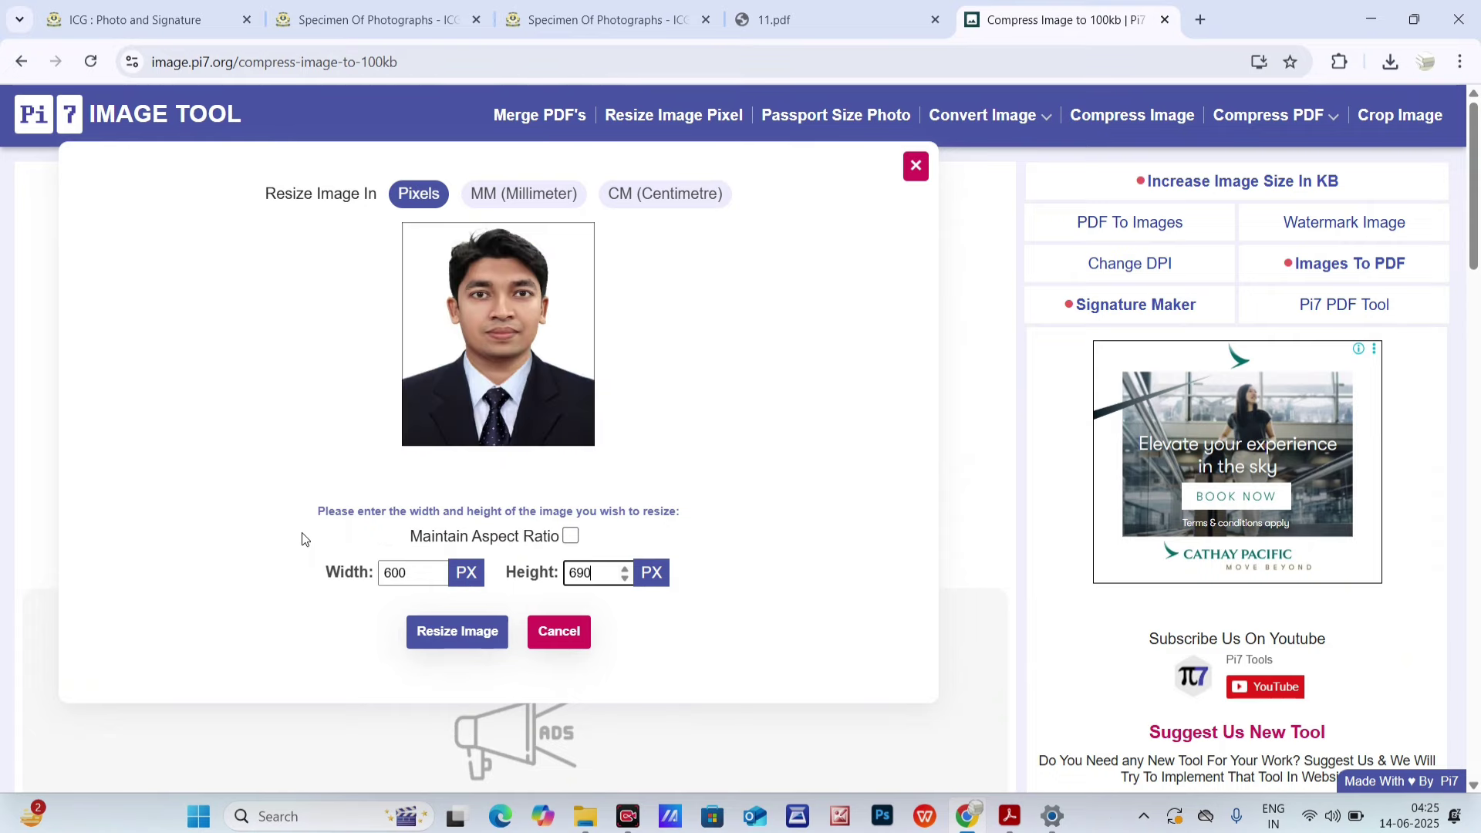
click(439, 626)
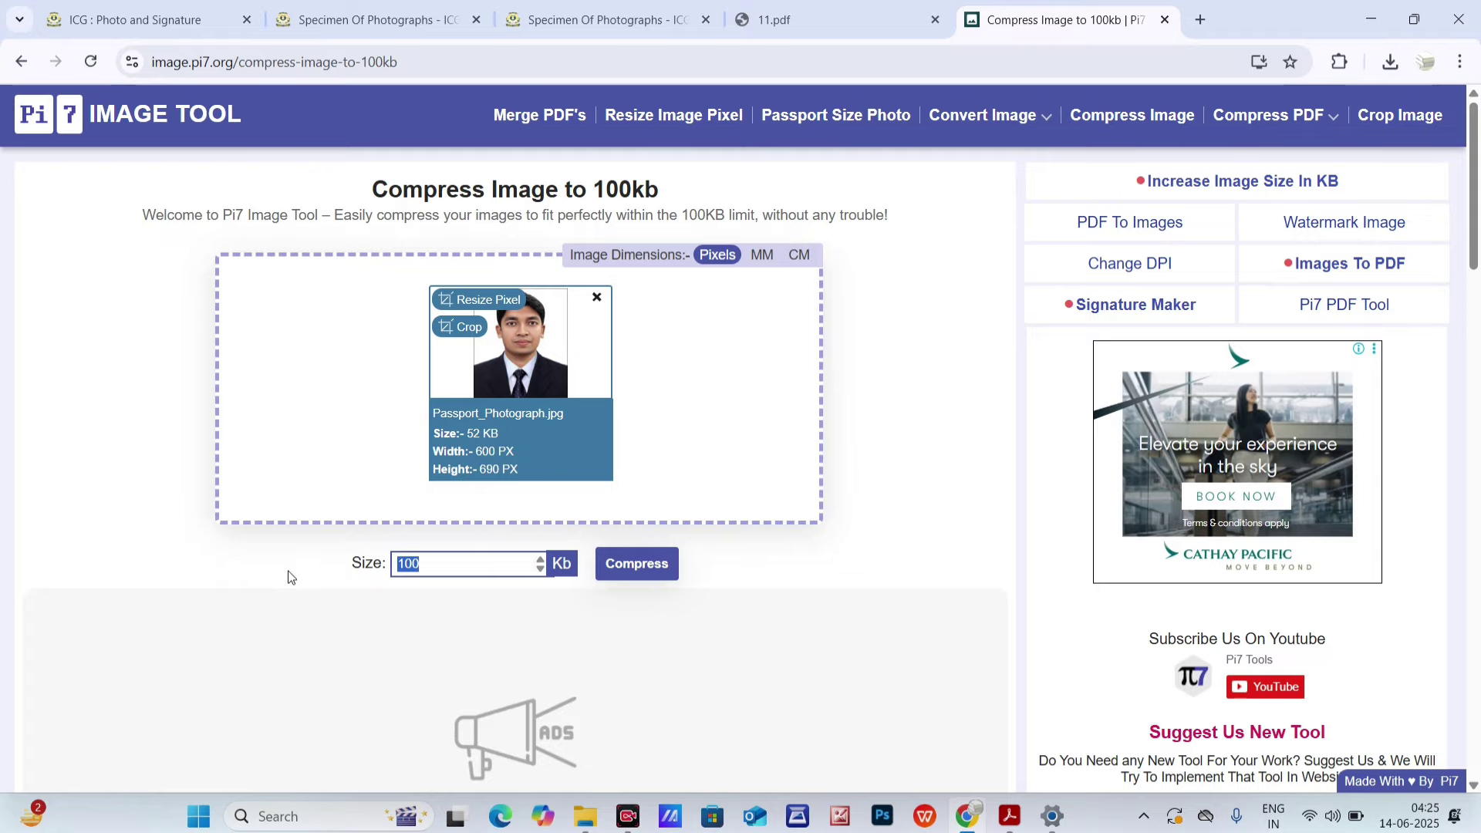
- Compress the photo to 78 KB, download it, and show Passport_Photograph (1) in its folder
text(80)
click(623, 573)
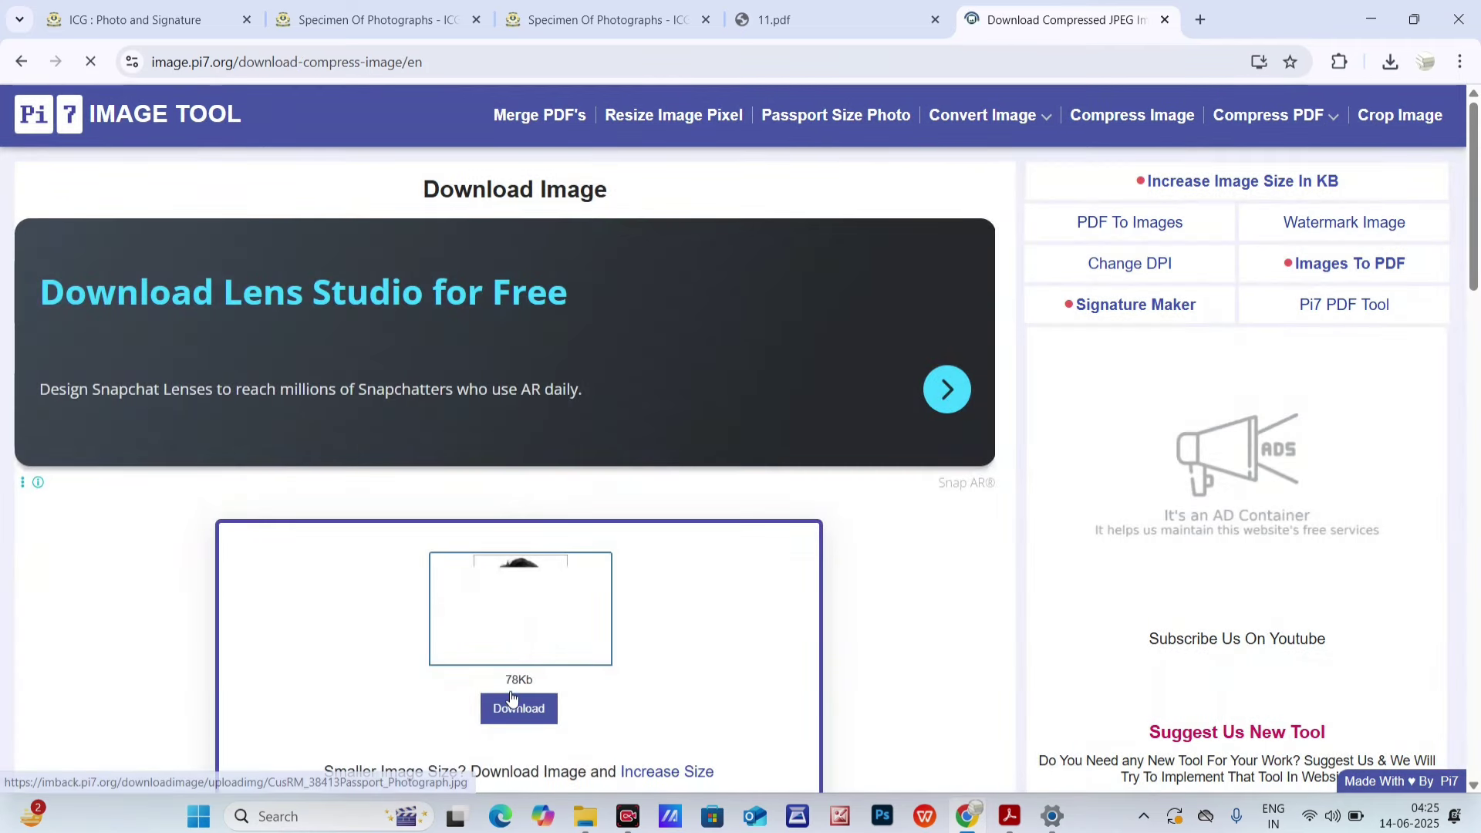
mouse_move(507, 682)
mouse_down()
mouse_move(549, 702)
mouse_move(532, 688)
mouse_up()
click(527, 708)
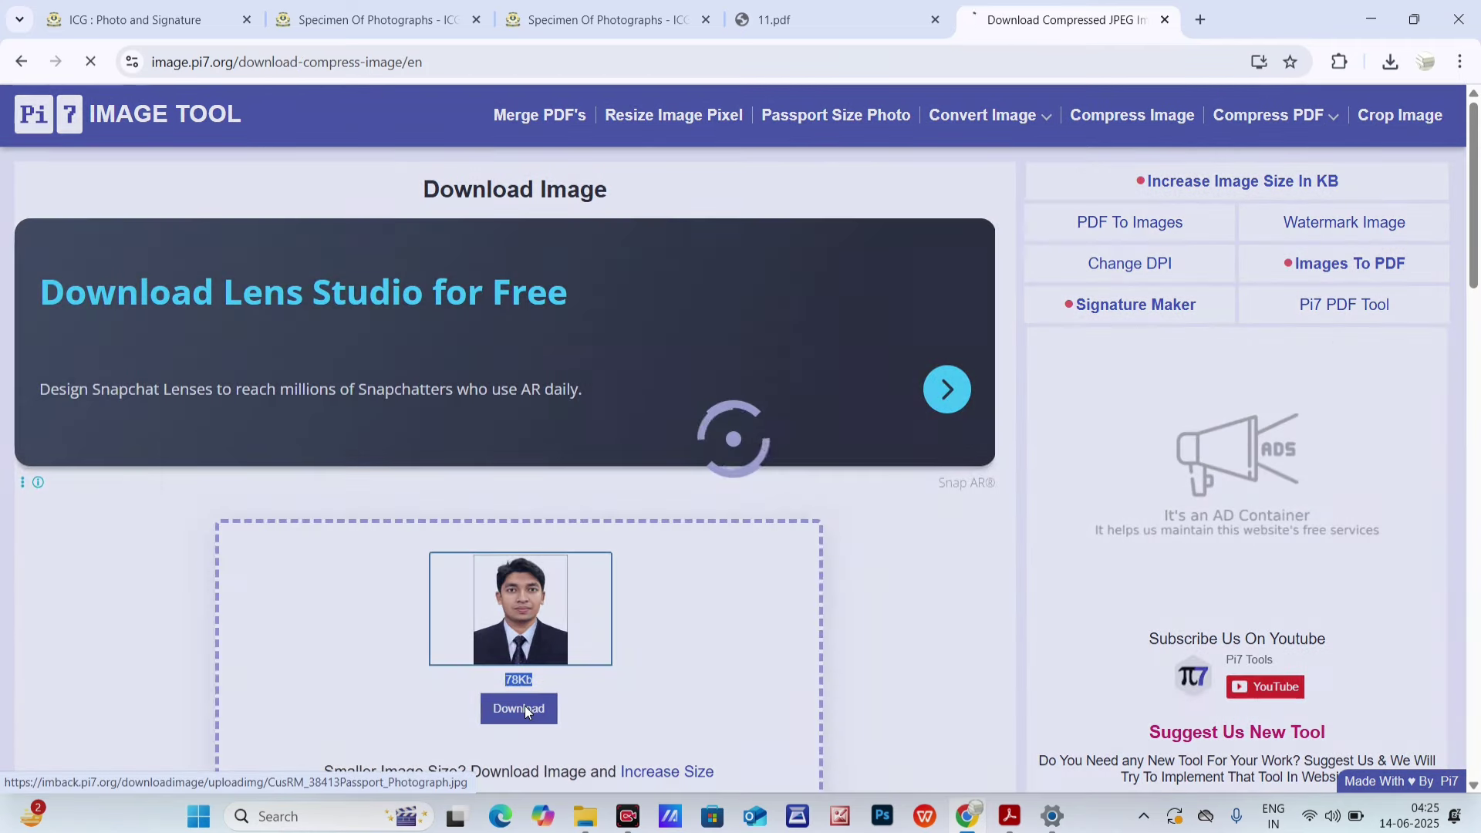
click(1388, 63)
click(1325, 150)
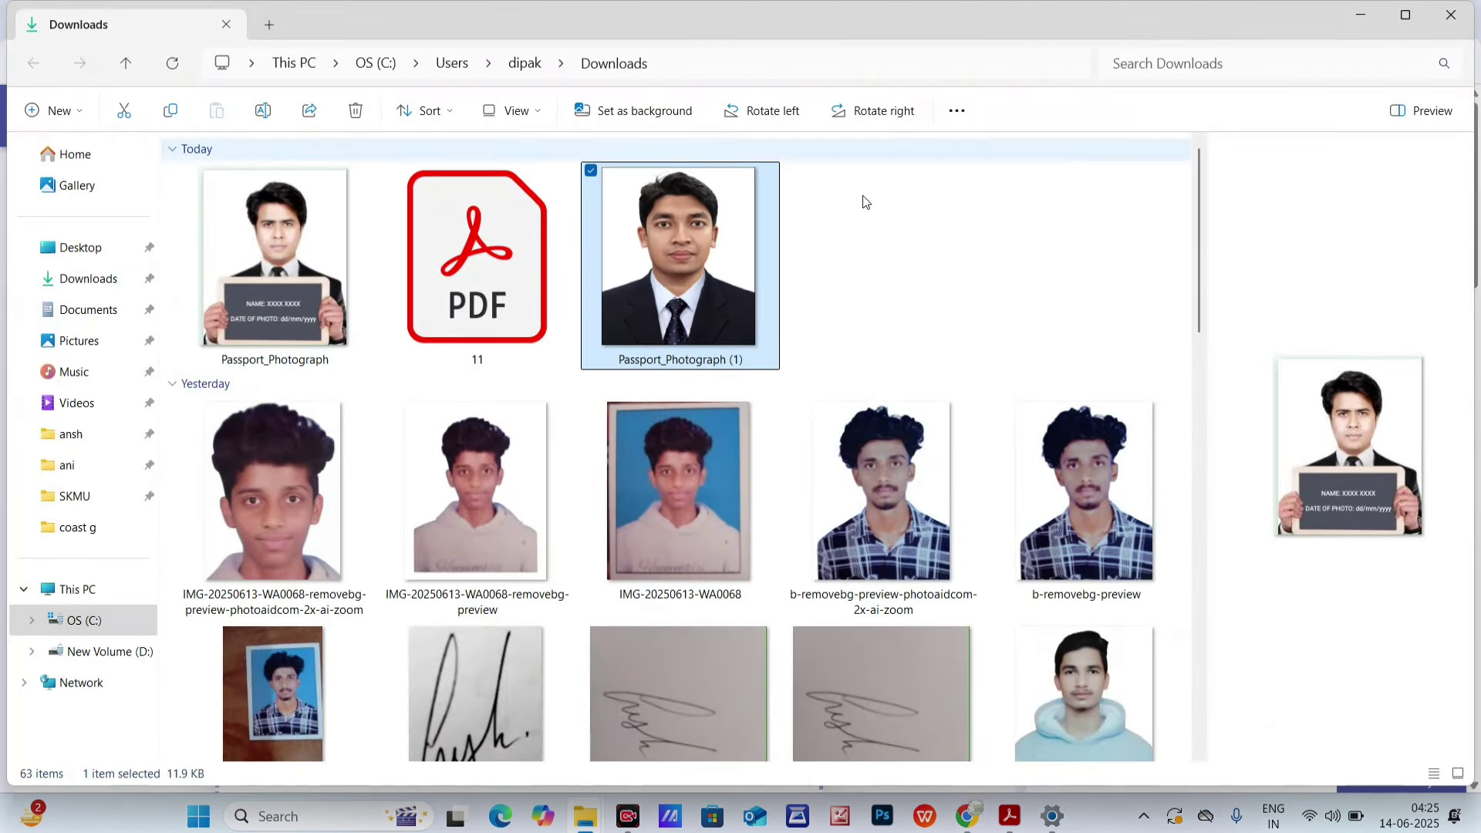
- Minimize the Downloads and coast g folder windows to reach the desktop
right_click(641, 229)
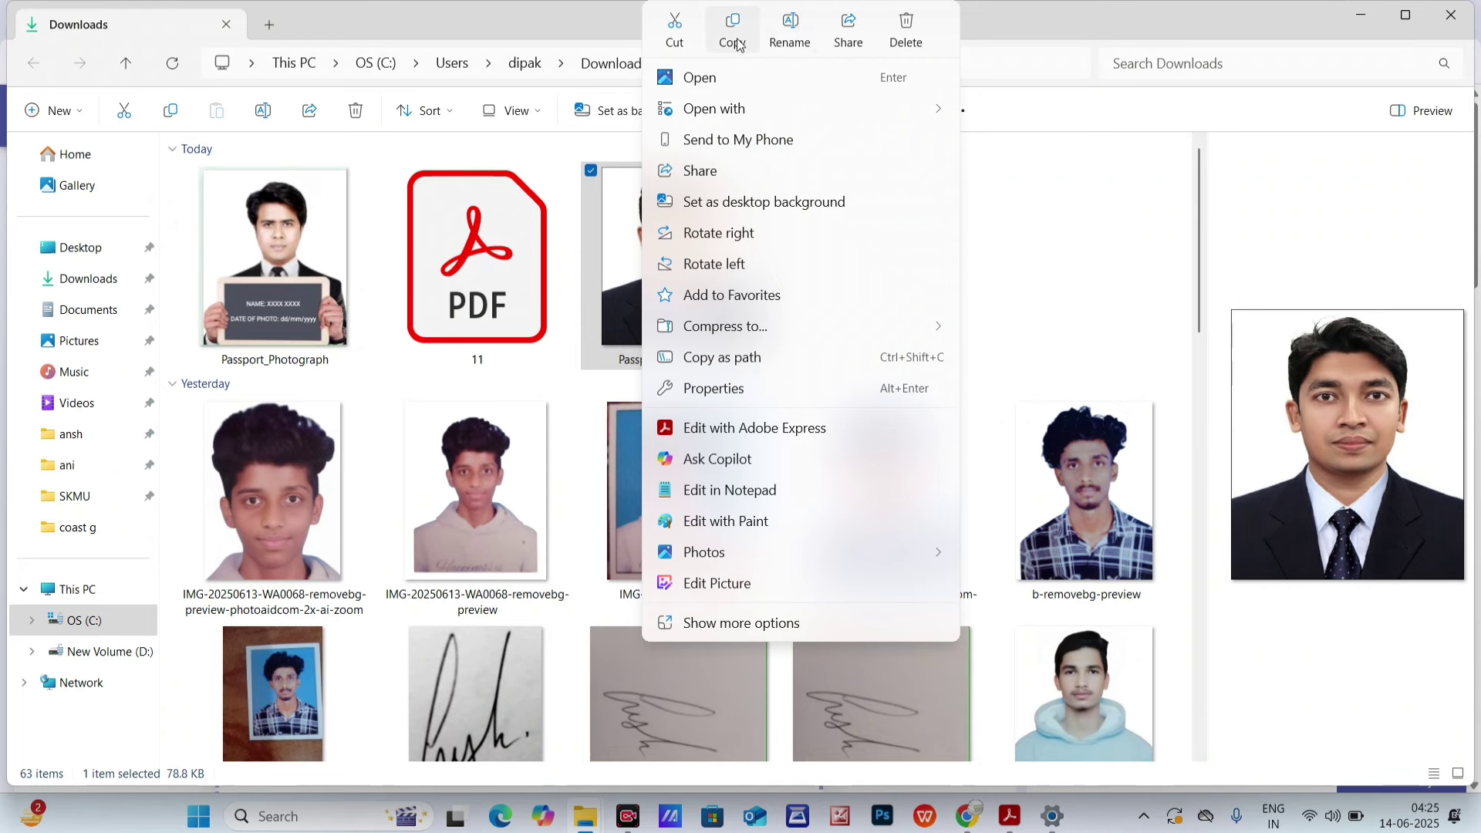
key(Escape)
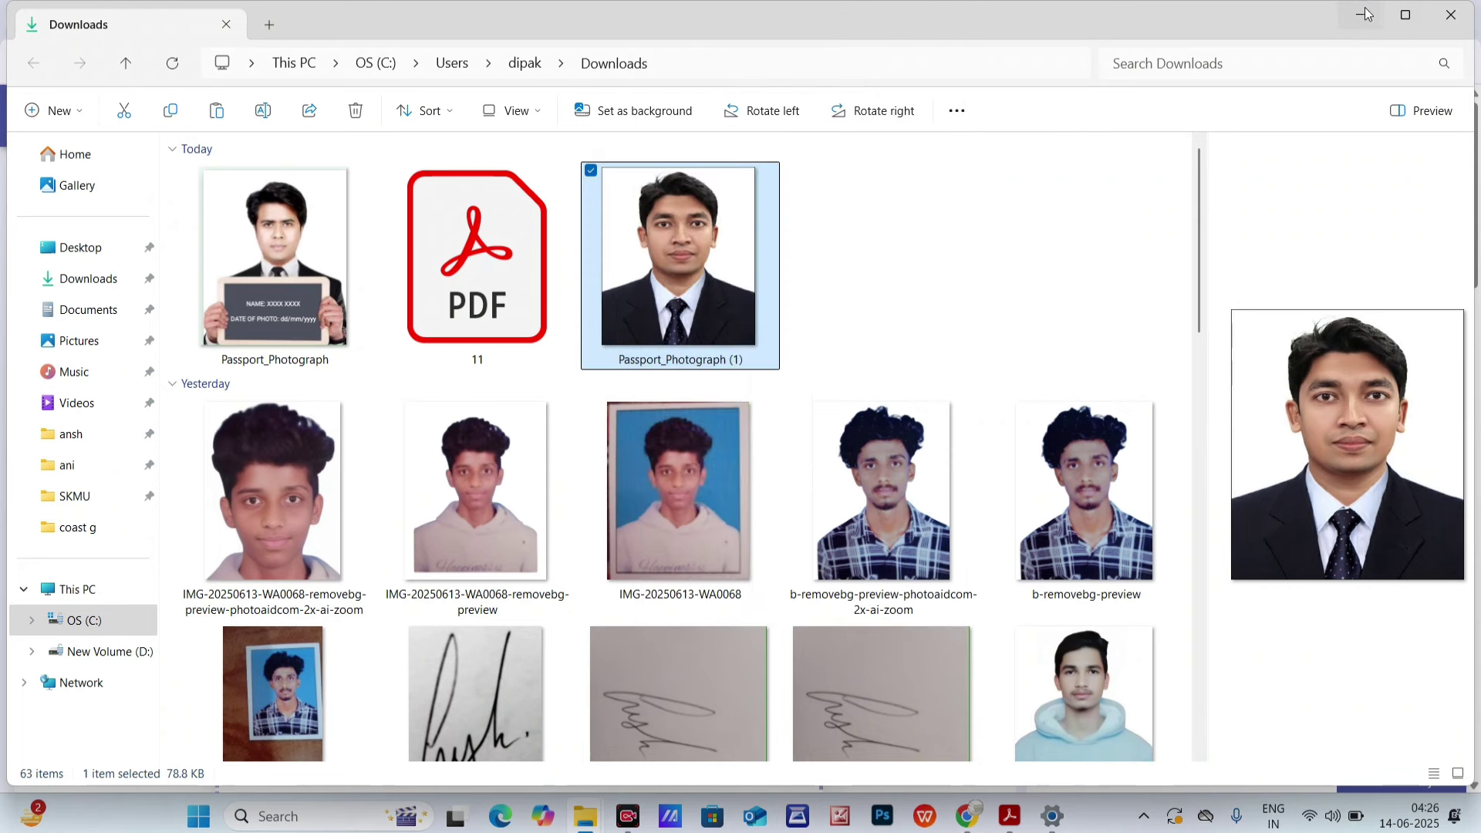
click(1361, 13)
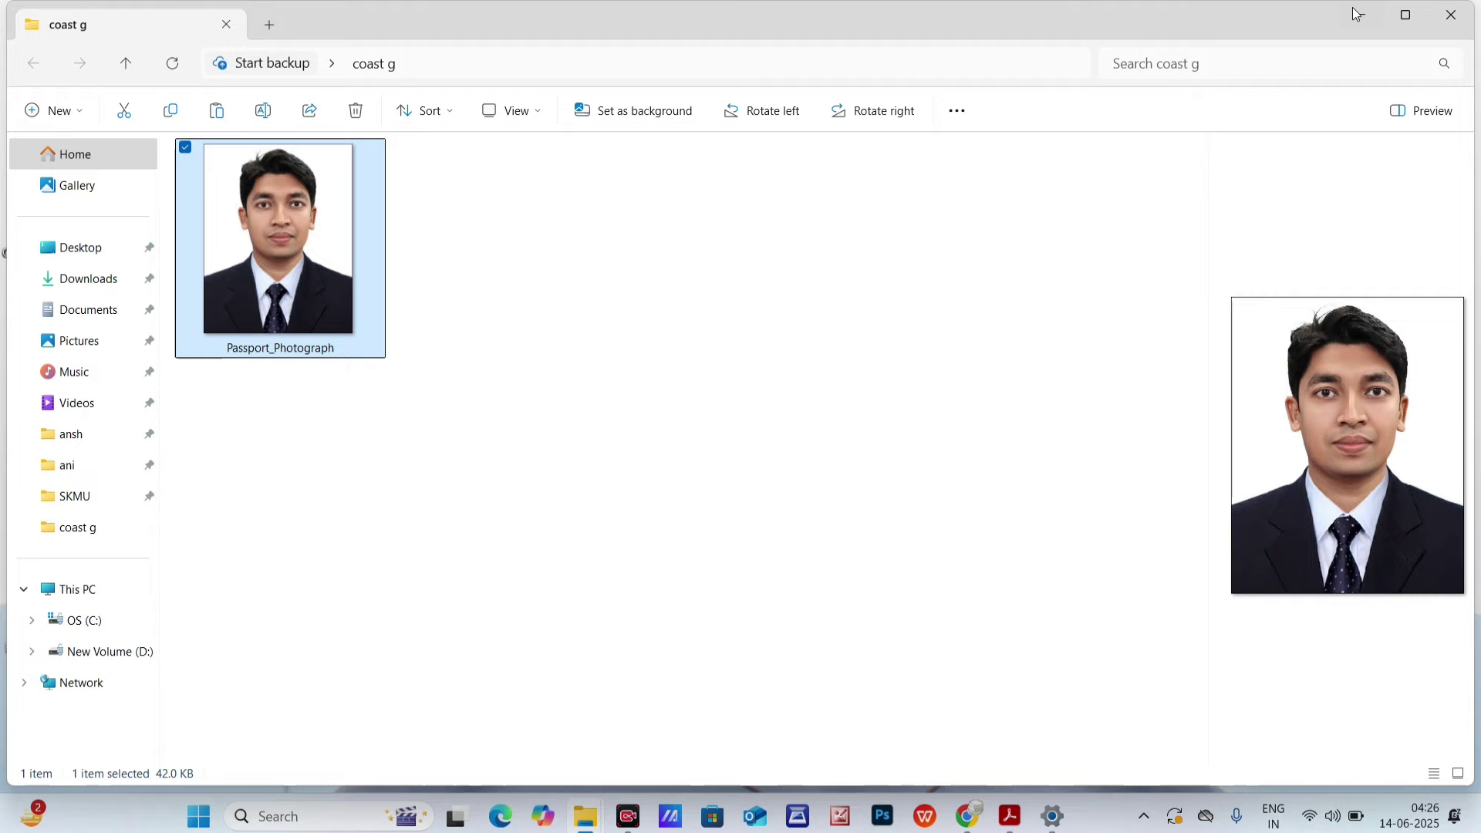
click(1357, 13)
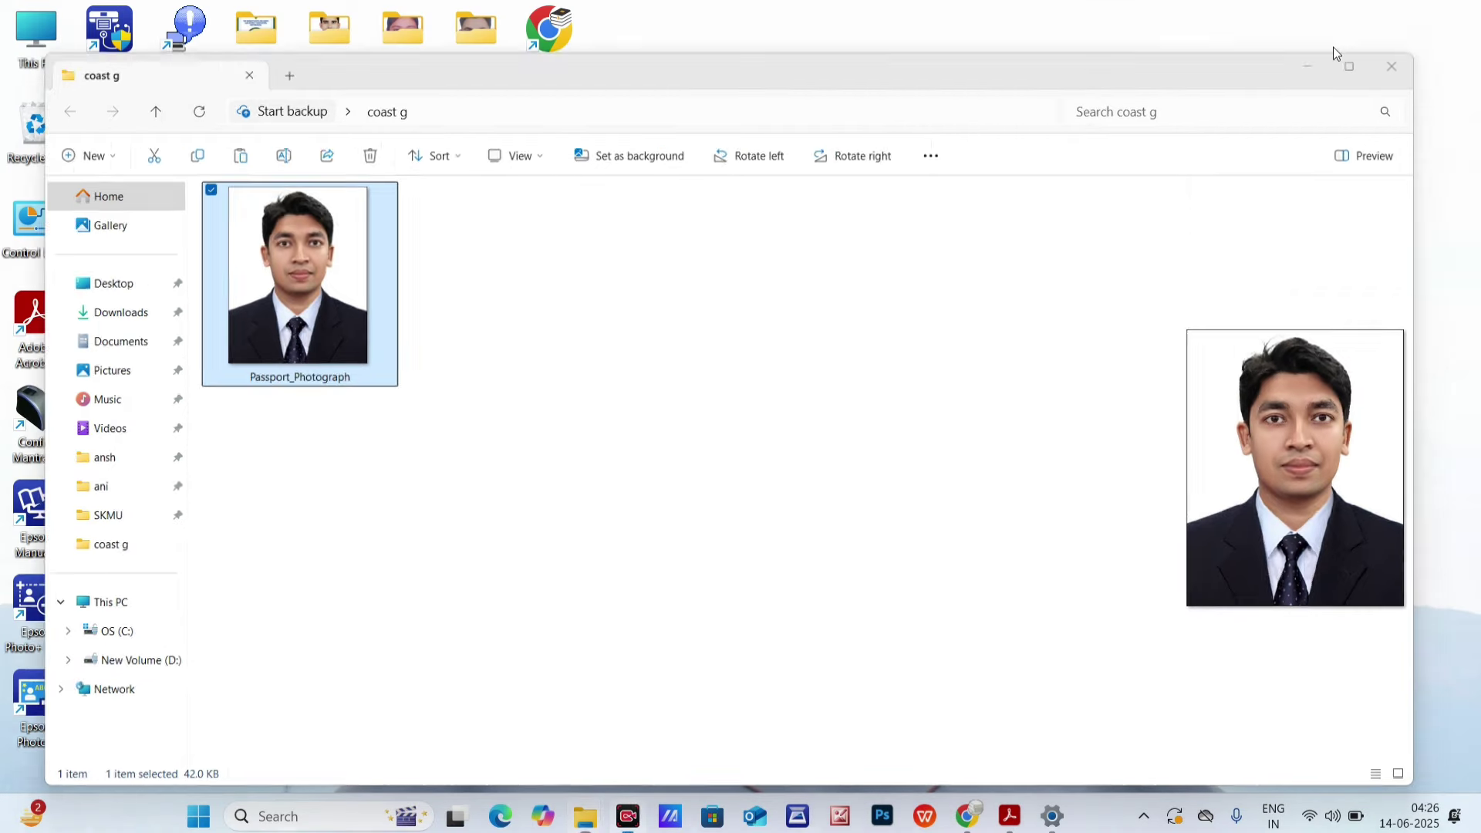
- Create a new desktop folder named eeeee and open it
right_click(1002, 414)
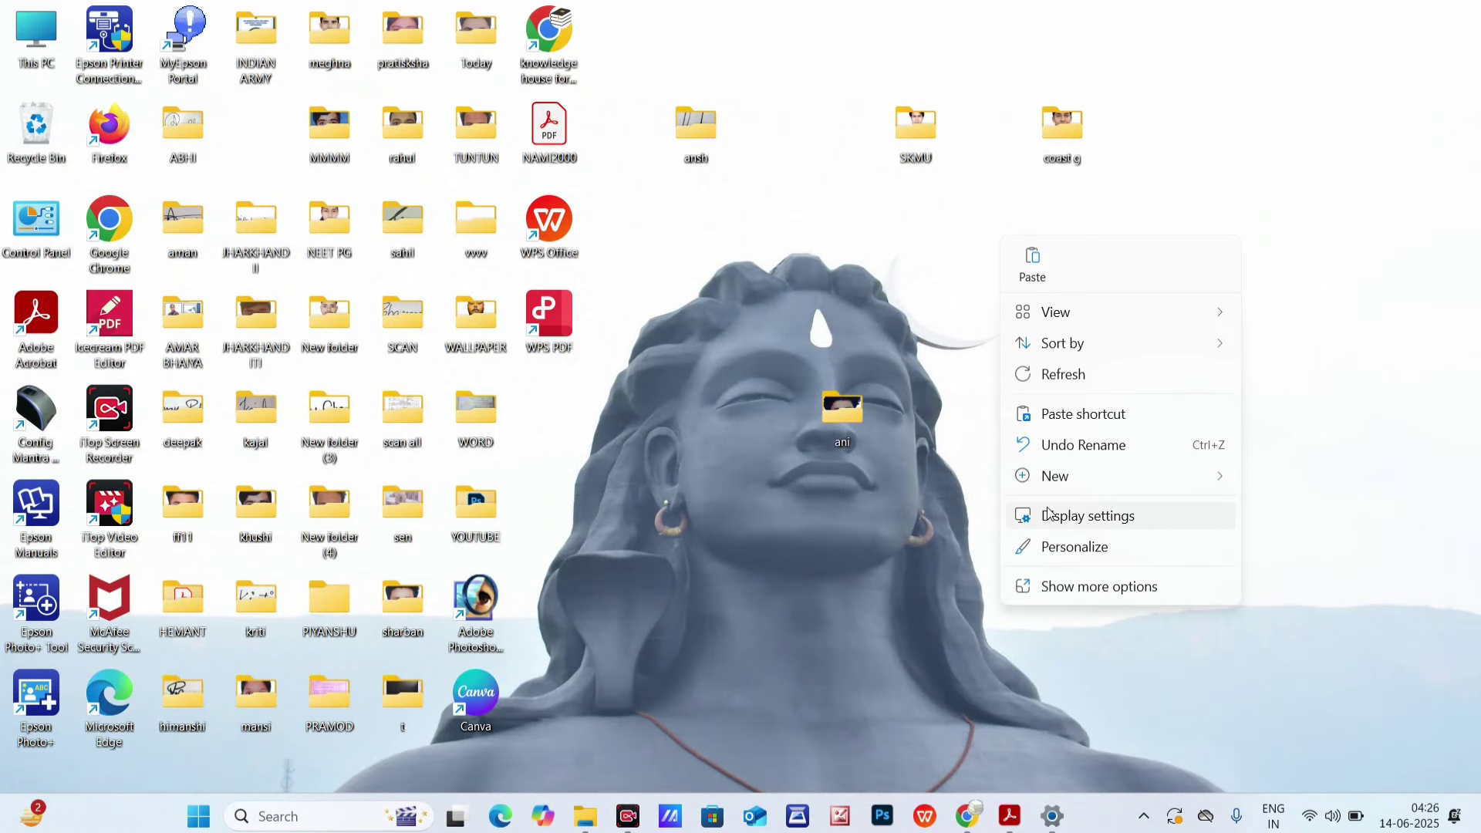
mouse_move(1092, 478)
click(1367, 25)
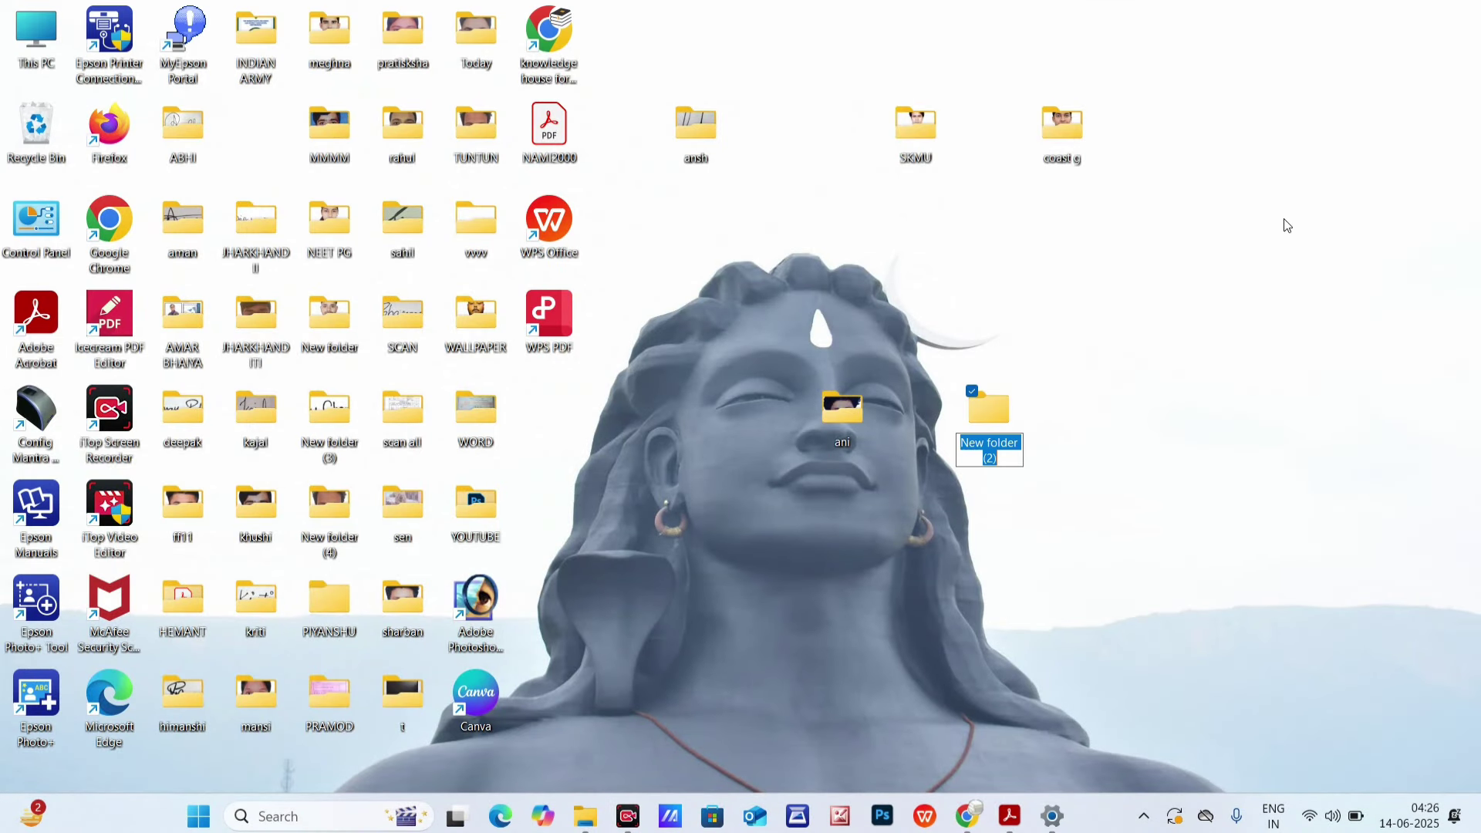
text(eeeee)
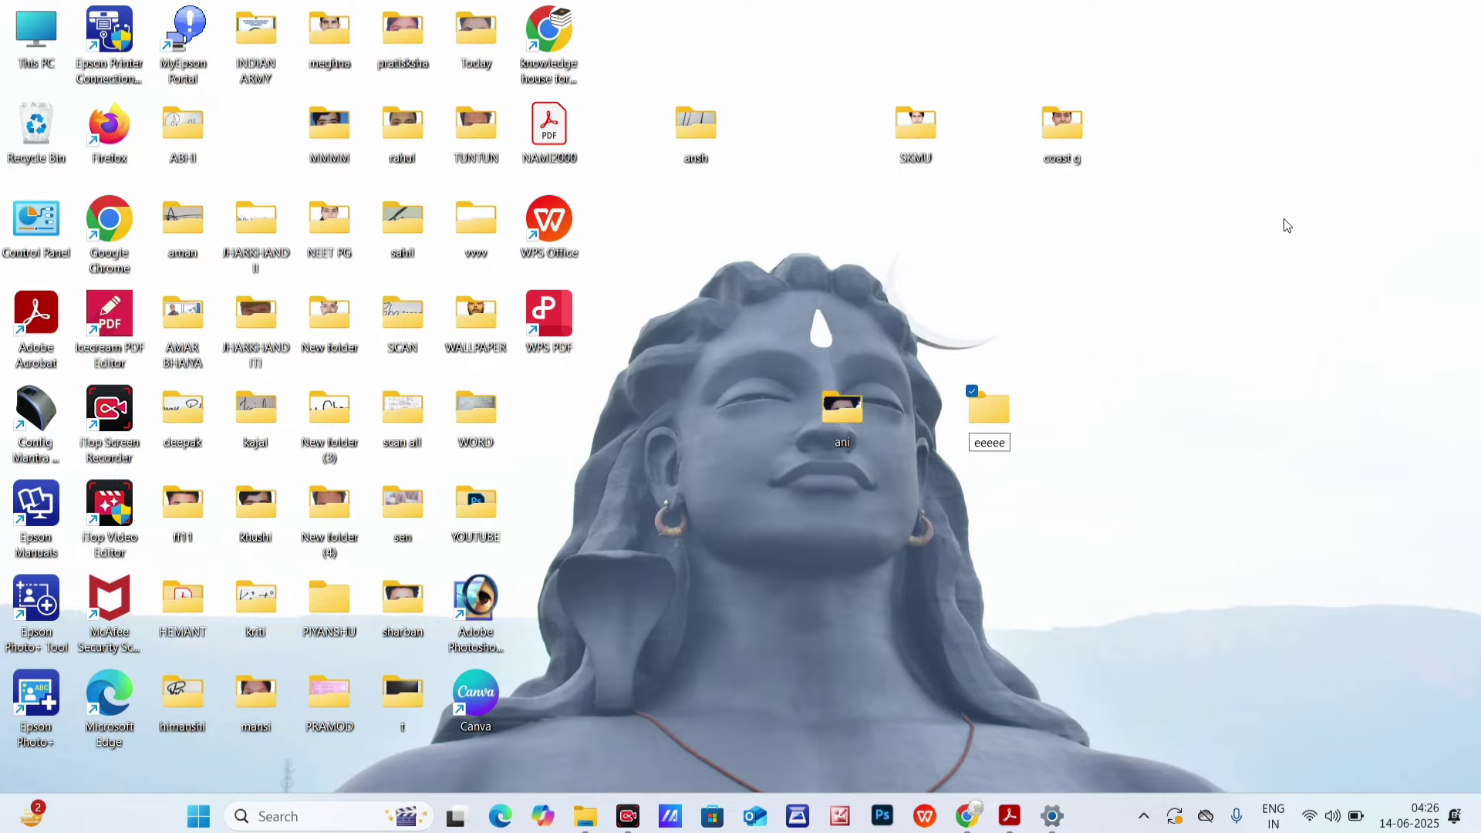
click(1039, 452)
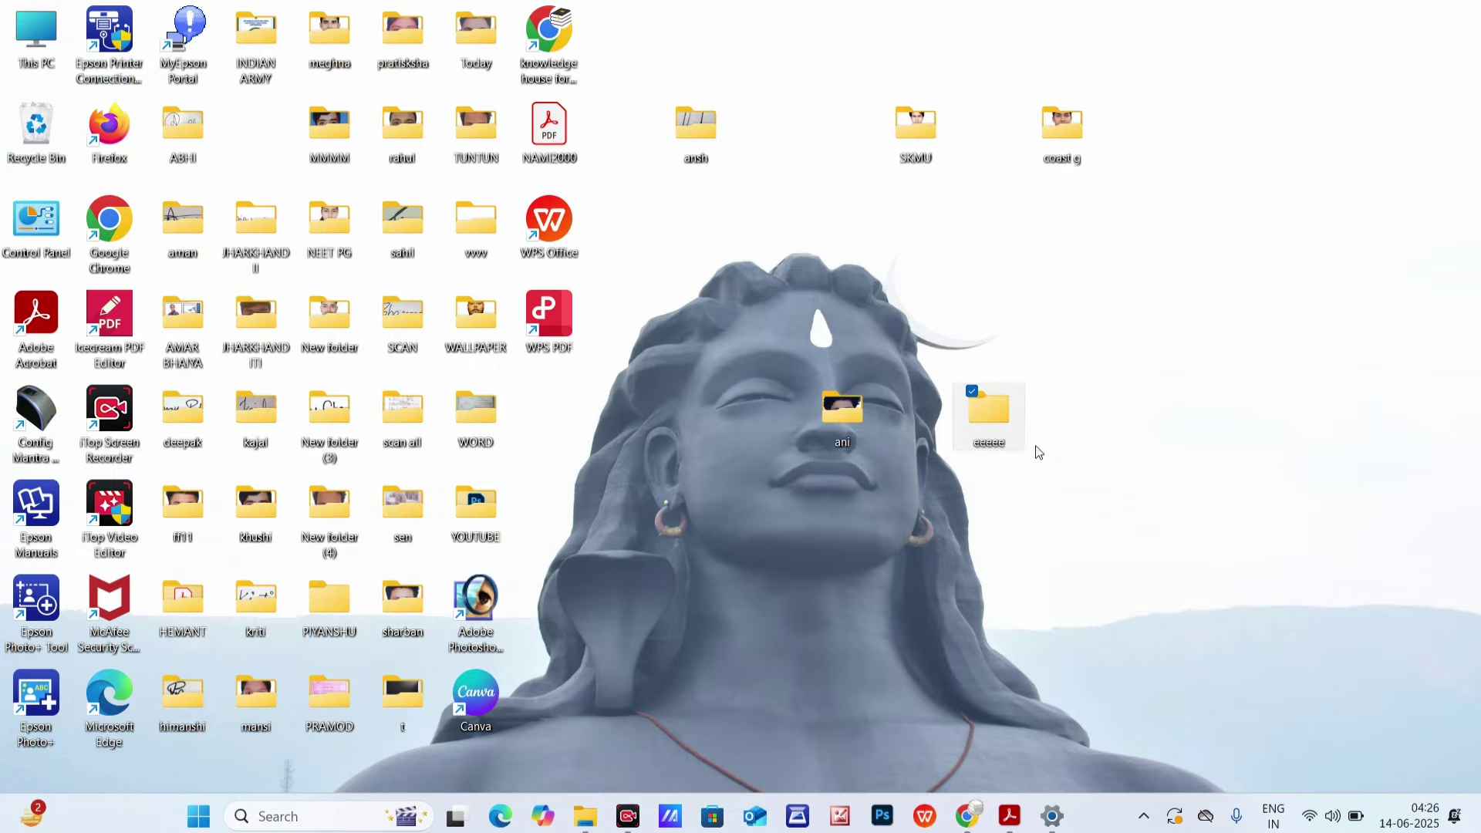
double_click(984, 429)
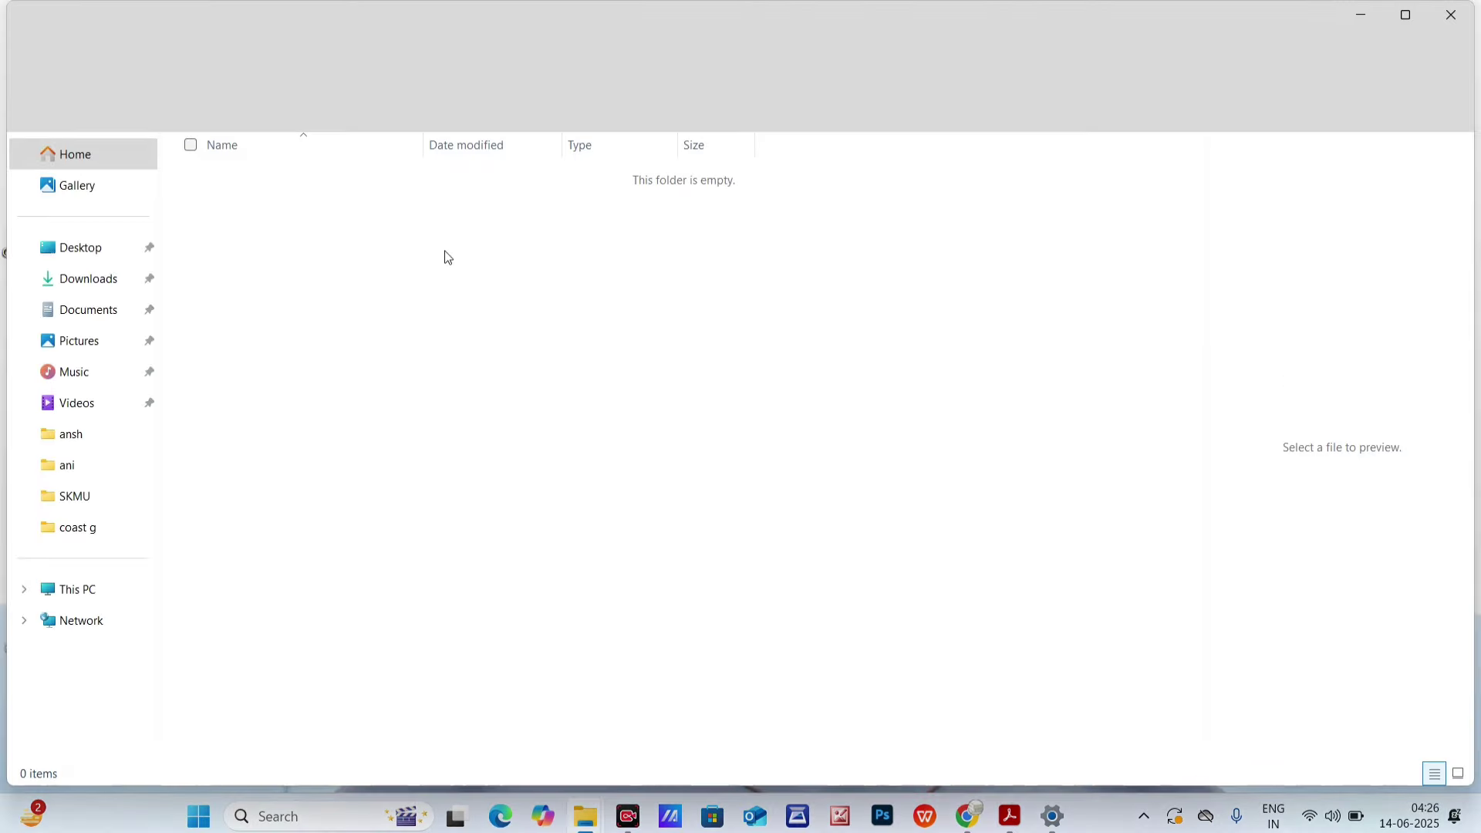
- Paste the photo into eeeee, rename it Passport_Photograph, and view it as extra large icons
right_click(465, 277)
click(485, 287)
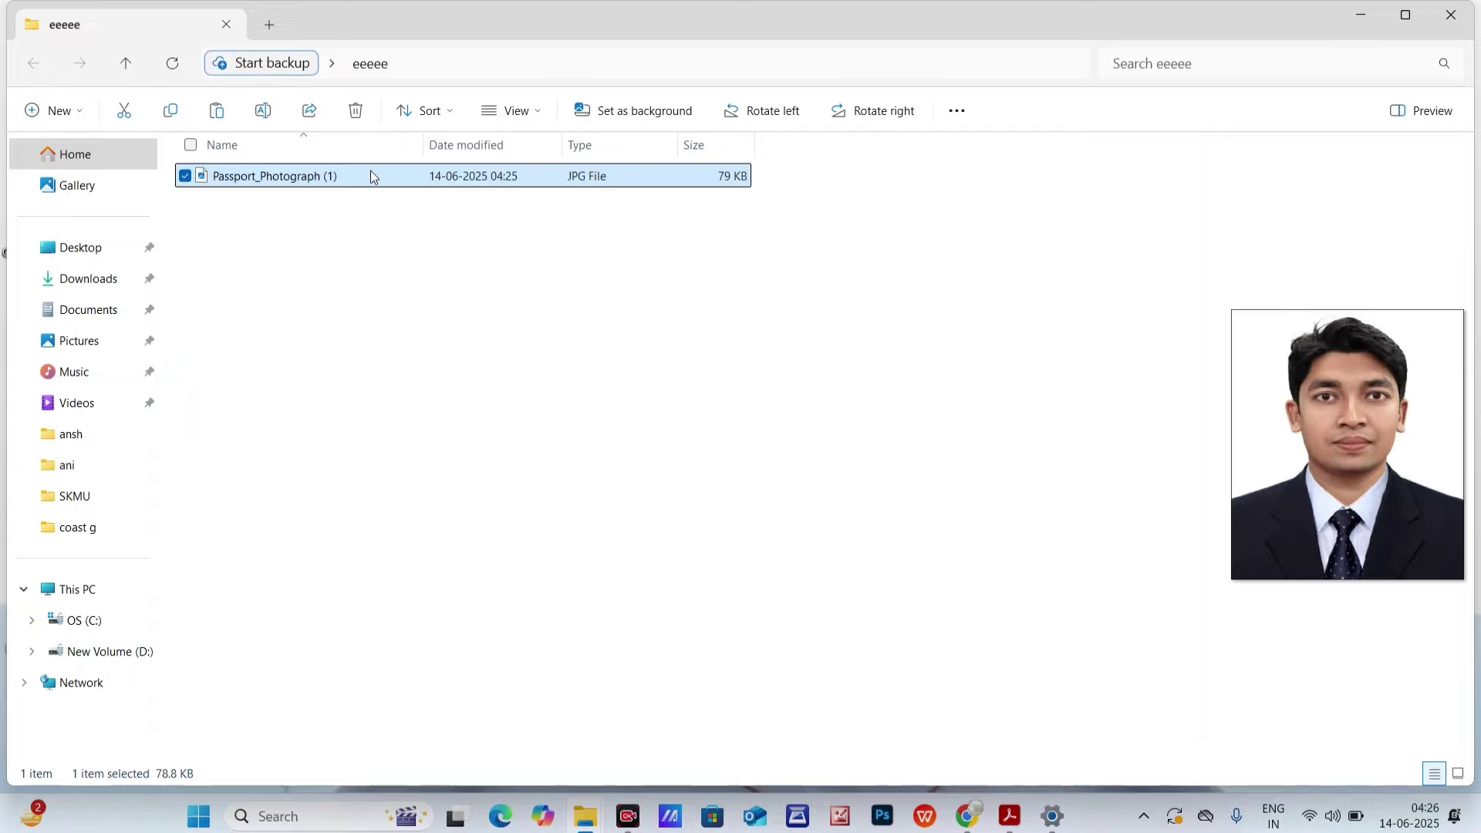
right_click(371, 171)
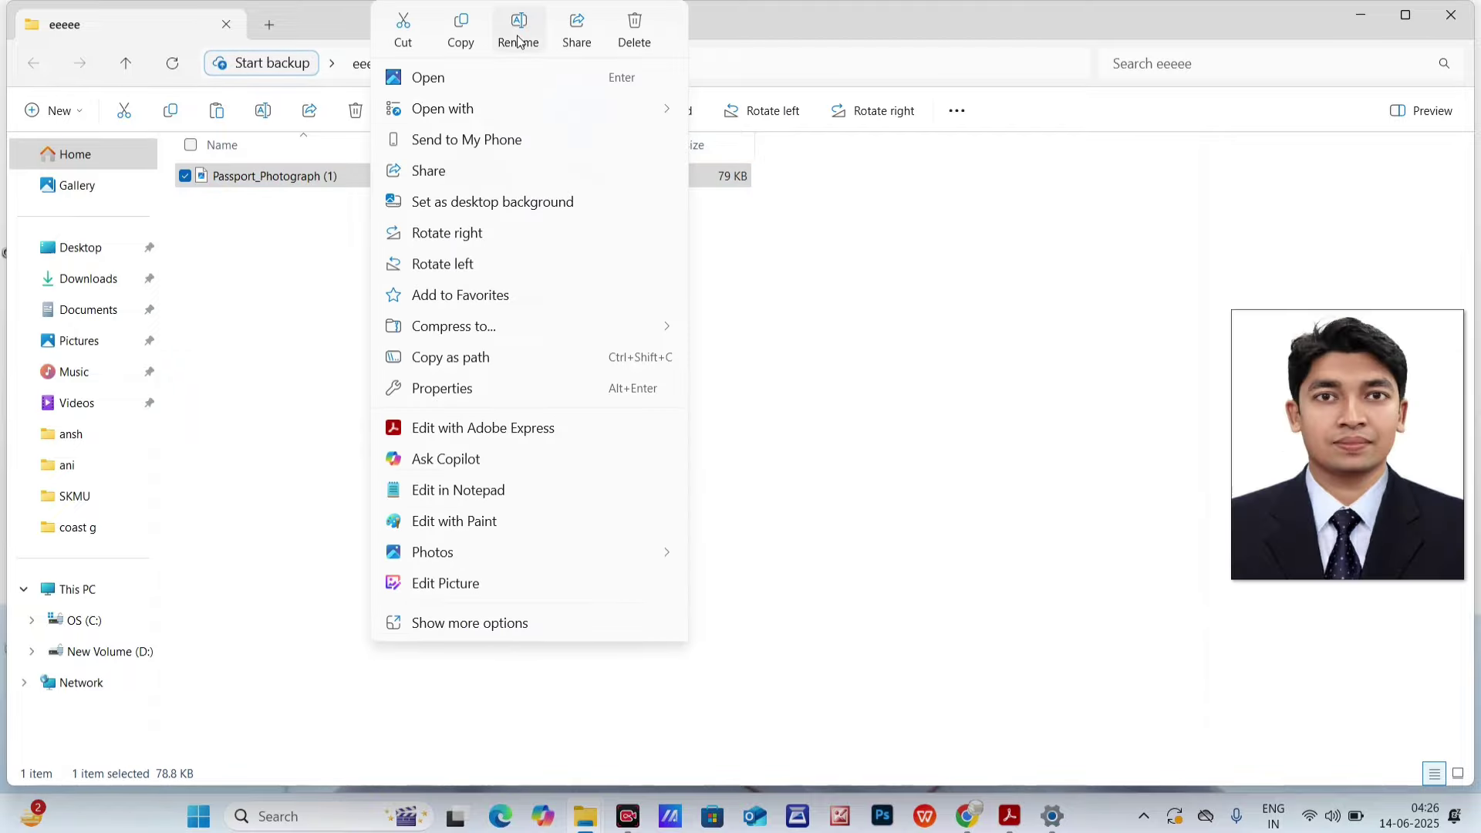
click(518, 44)
click(361, 178)
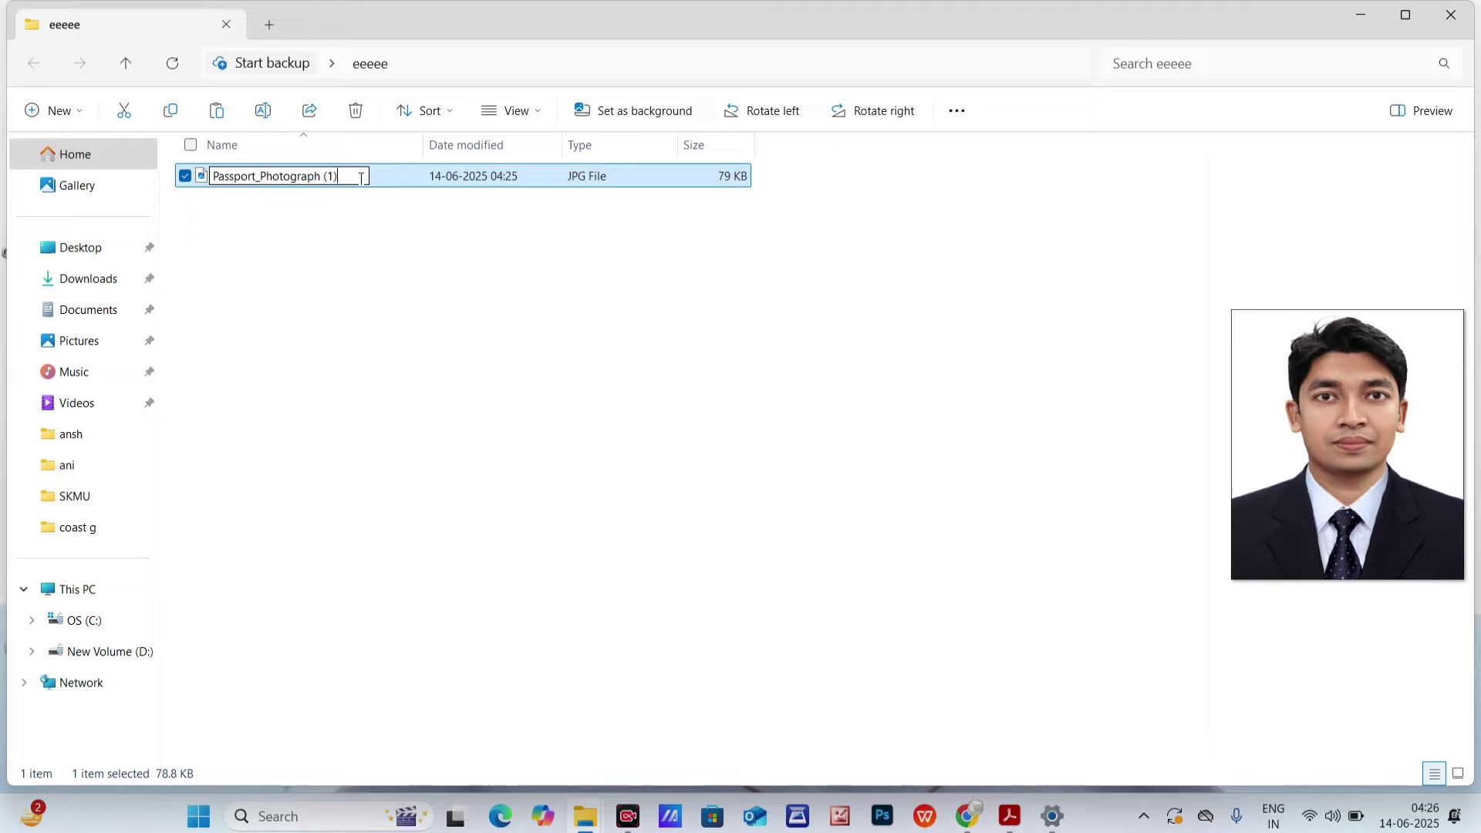
key(BackSpace)
key(BackSpace)
key(Return)
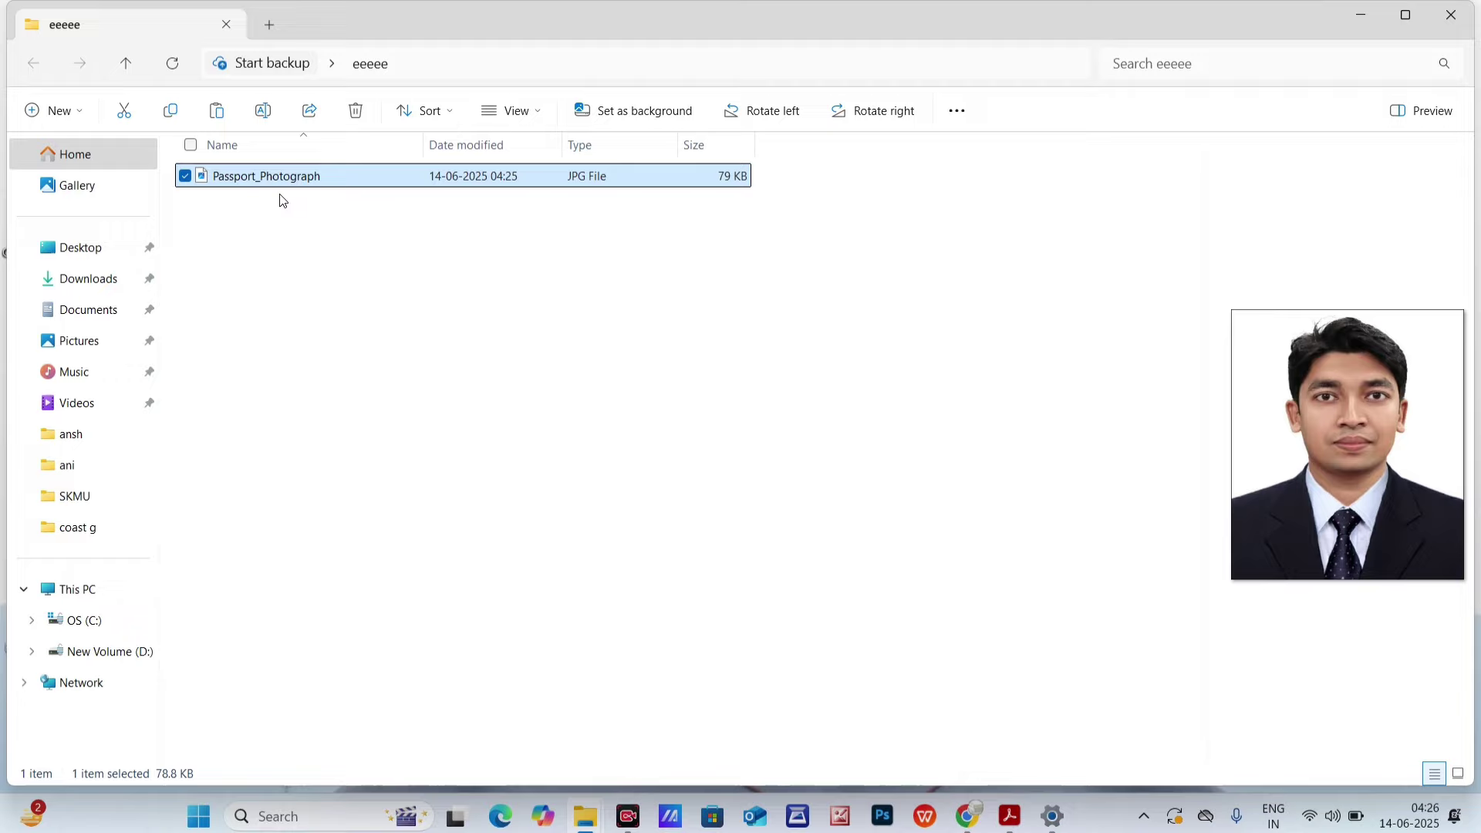
click(515, 111)
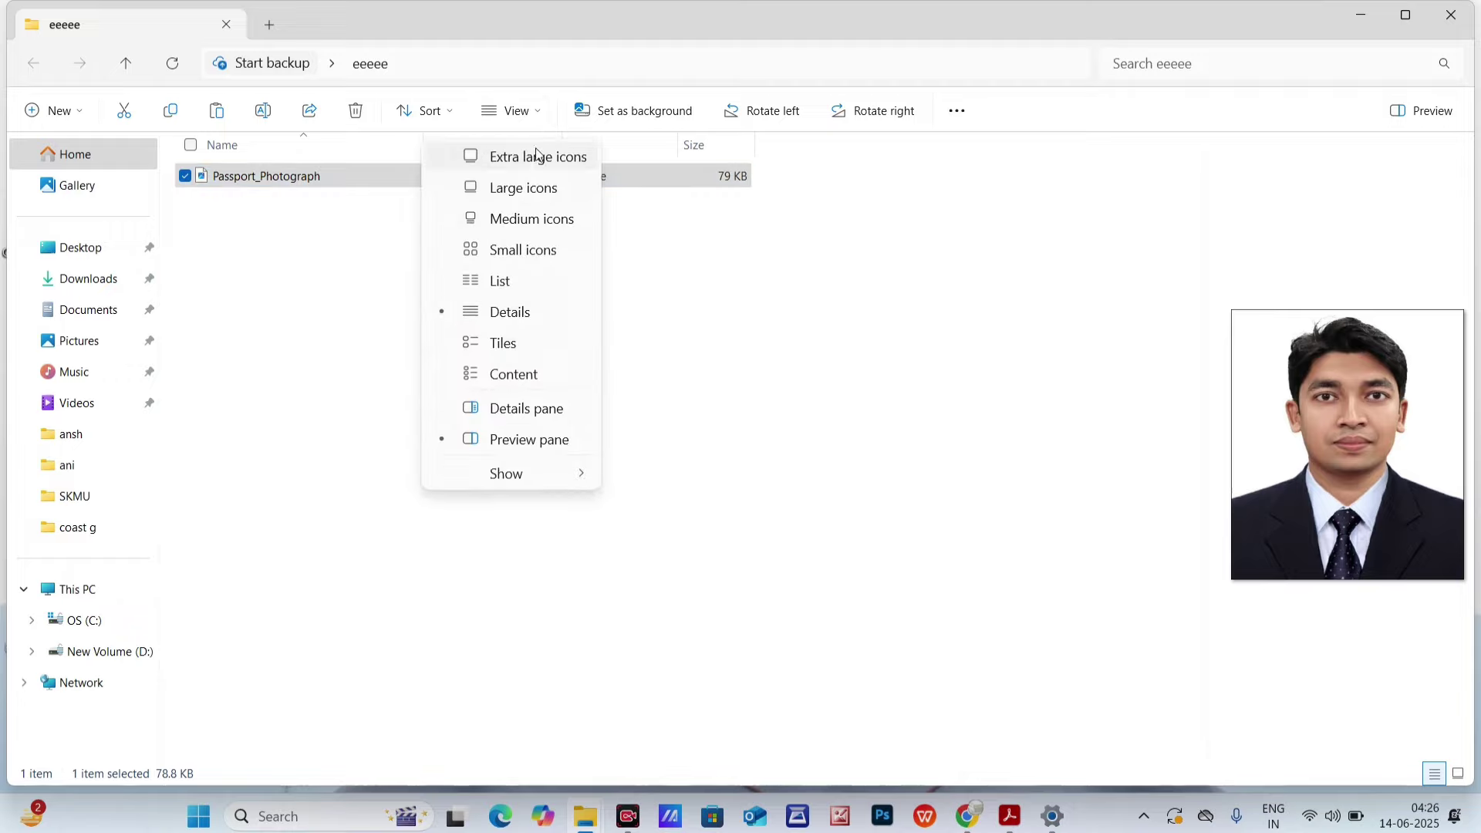
click(532, 155)
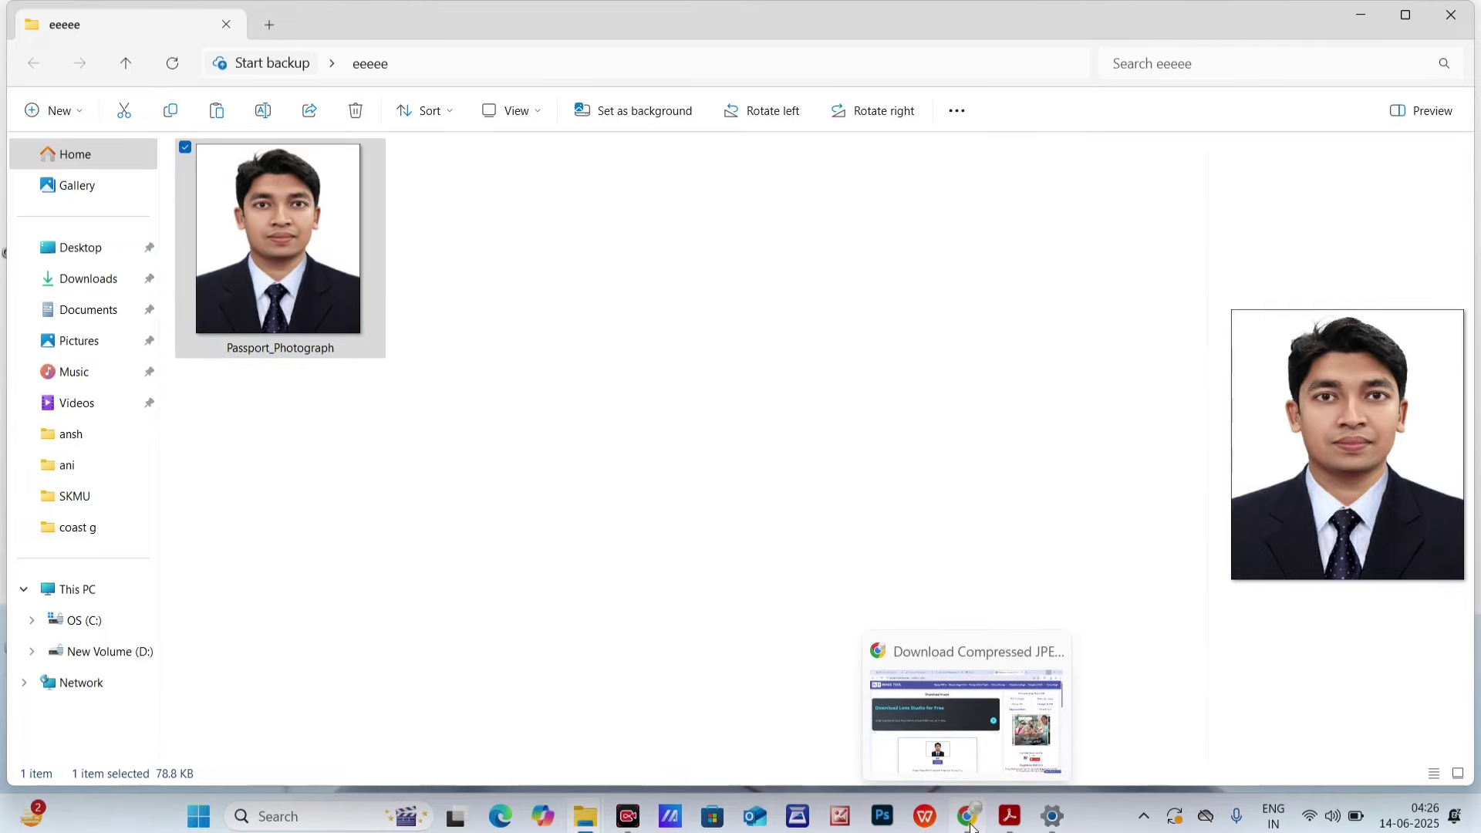
- Return to the Photo and Signature page and cancel the earlier photo crop
click(967, 721)
click(85, 19)
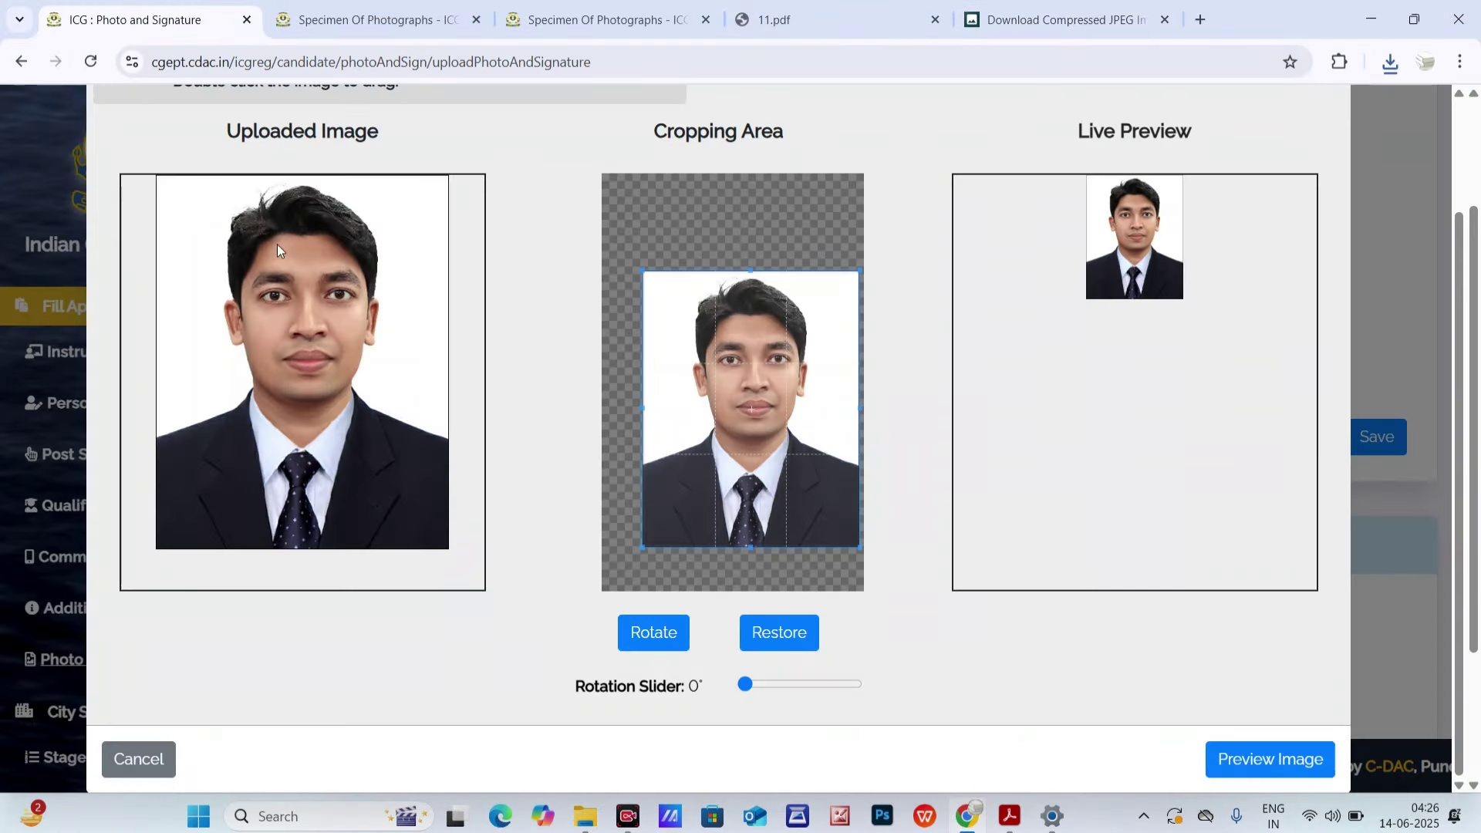
scroll(497, 475, down, 3)
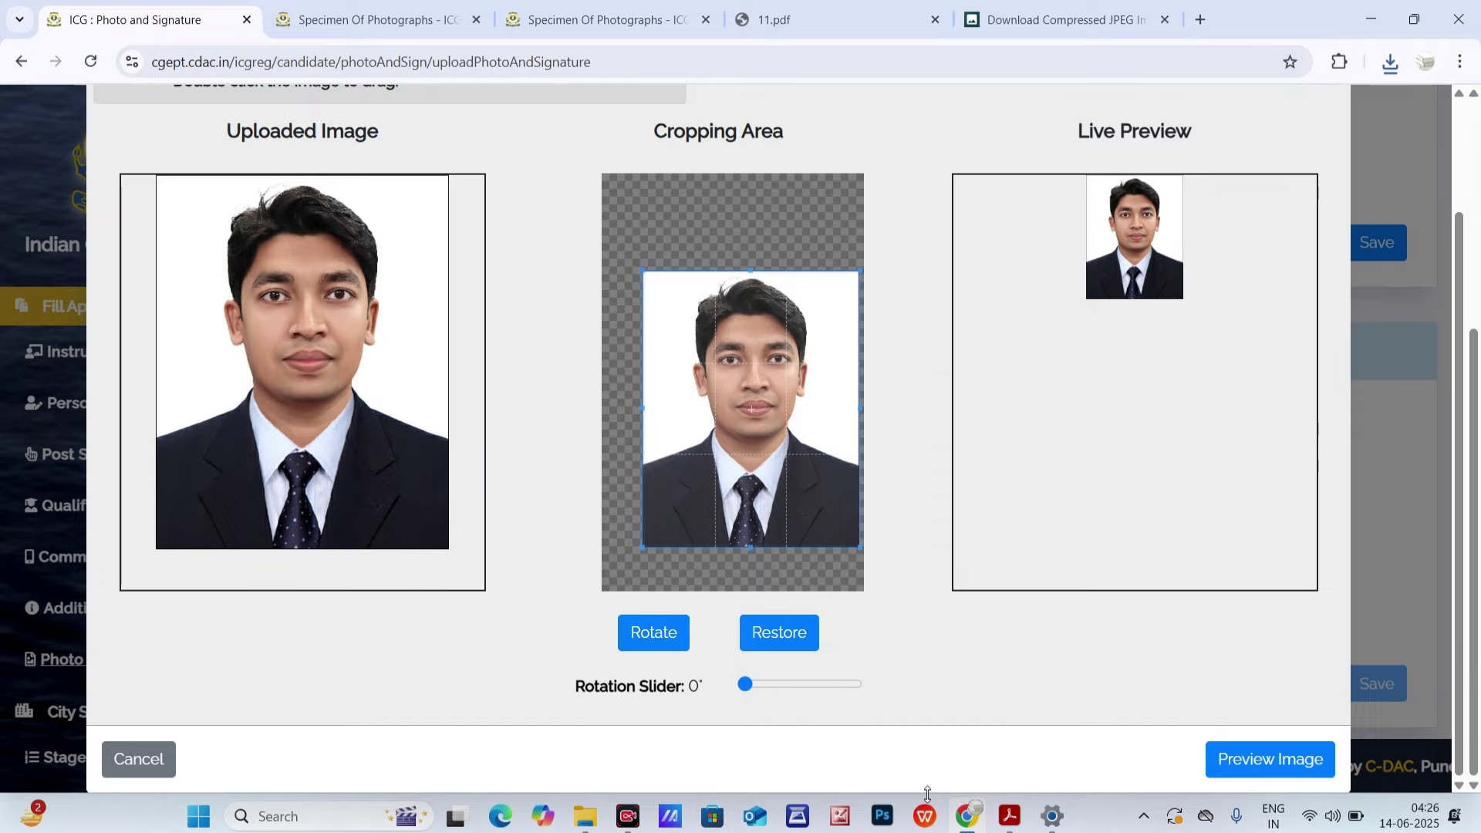
click(111, 757)
scroll(332, 399, up, 4)
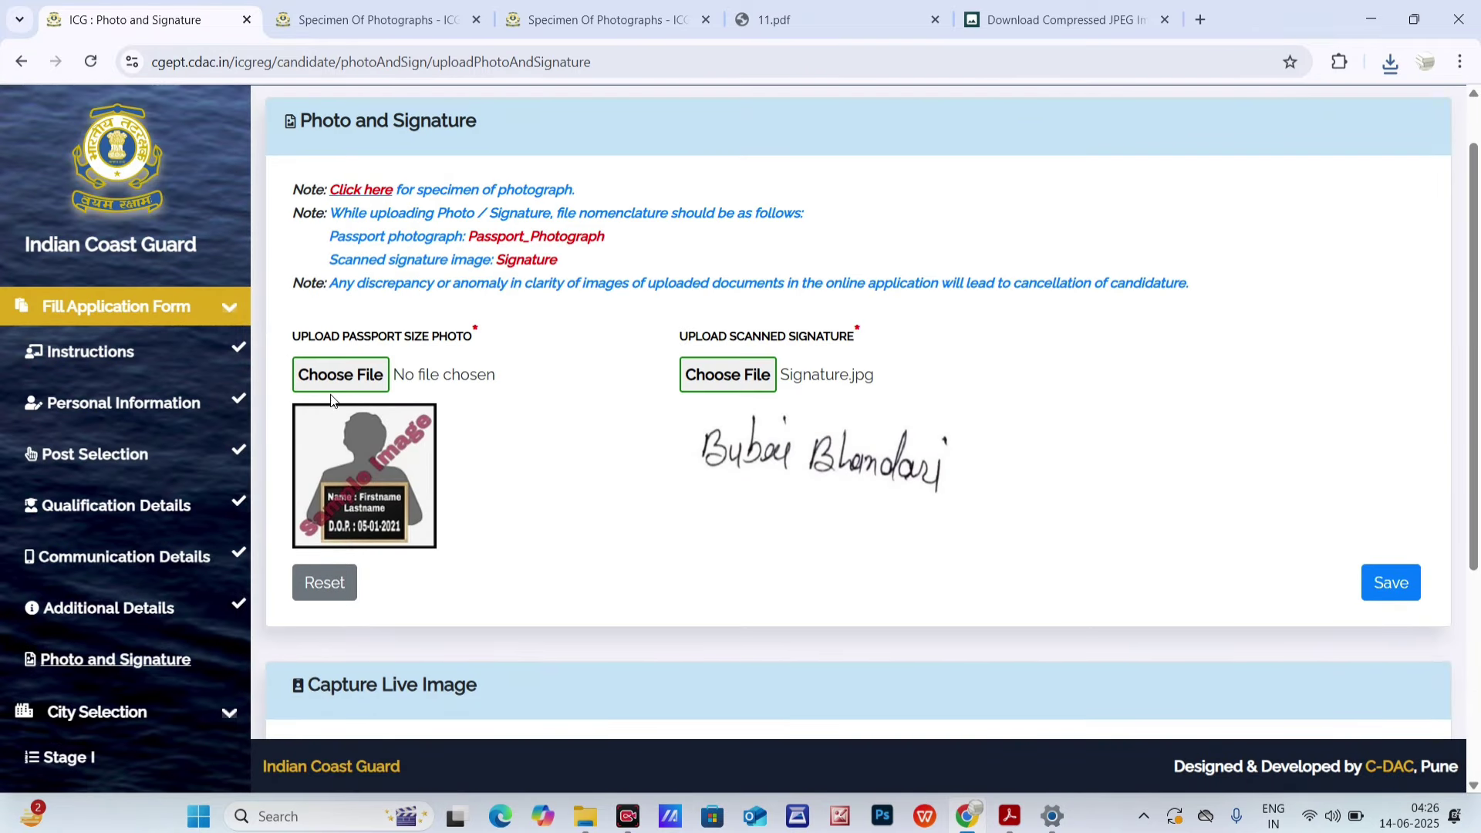
- Choose Desktop > eeeee > Passport_Photograph.jpg as the passport photo to upload
click(331, 377)
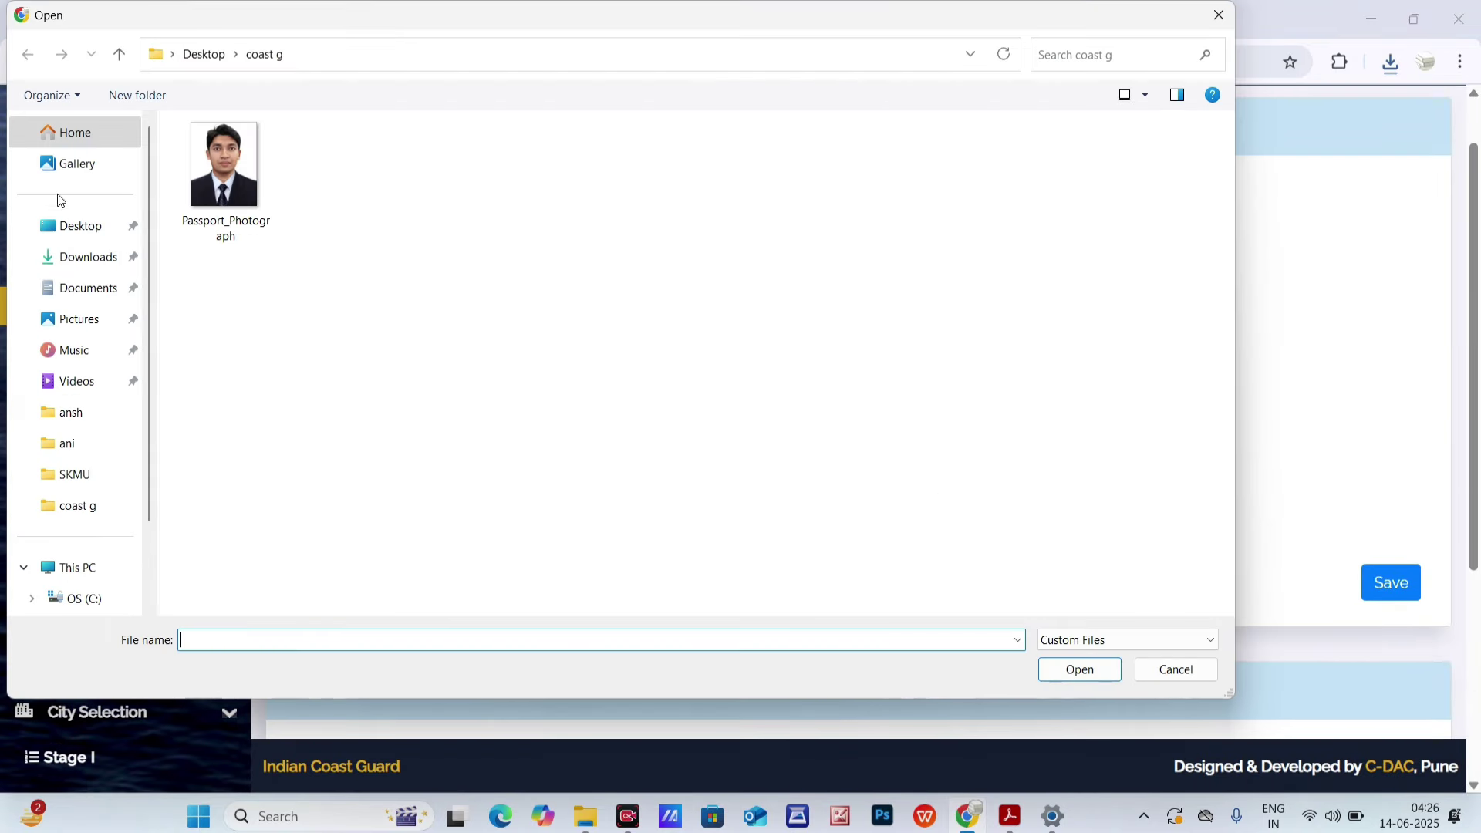
click(68, 225)
click(252, 182)
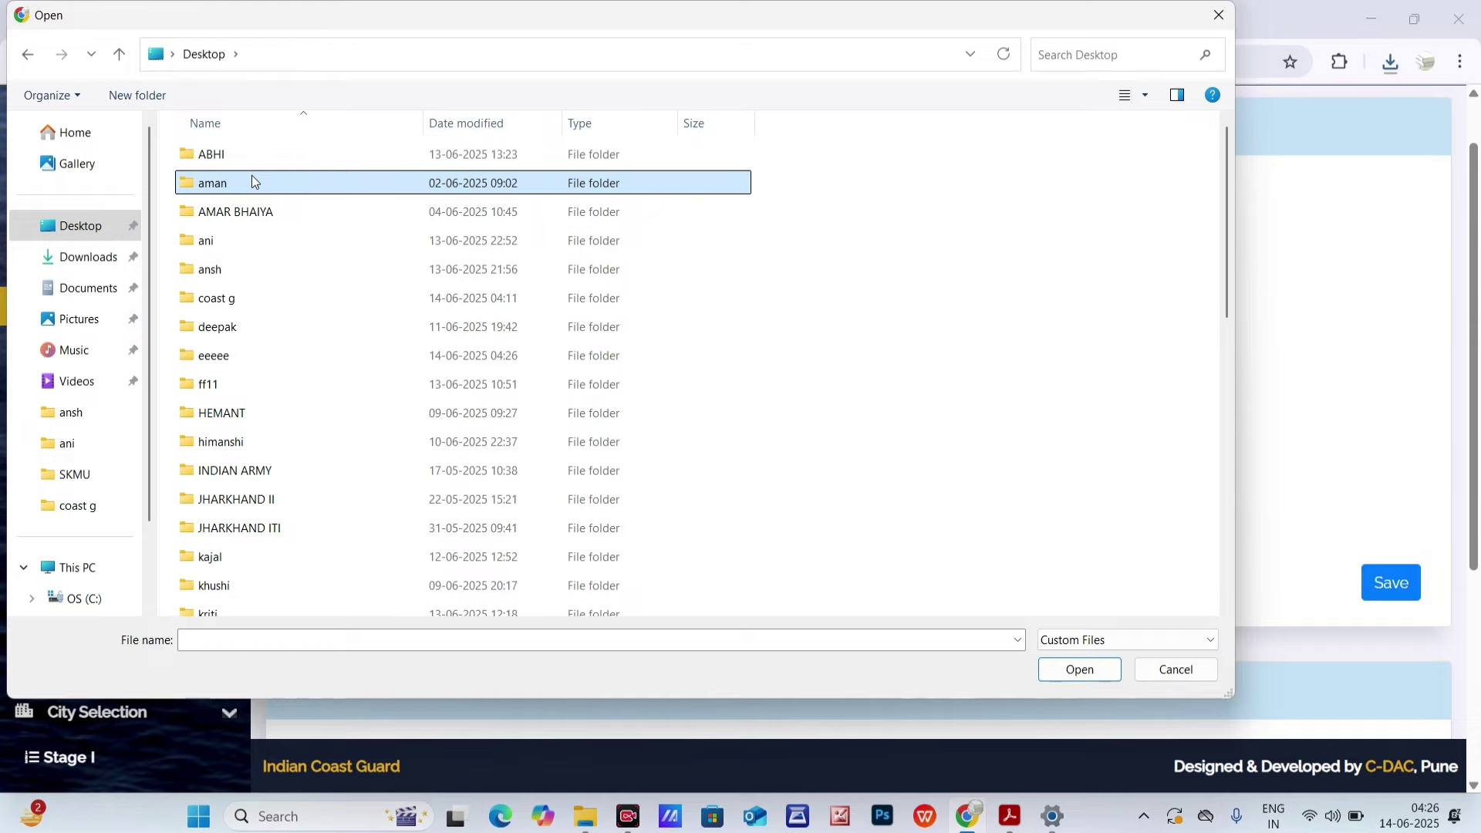
click(219, 355)
double_click(227, 356)
click(224, 170)
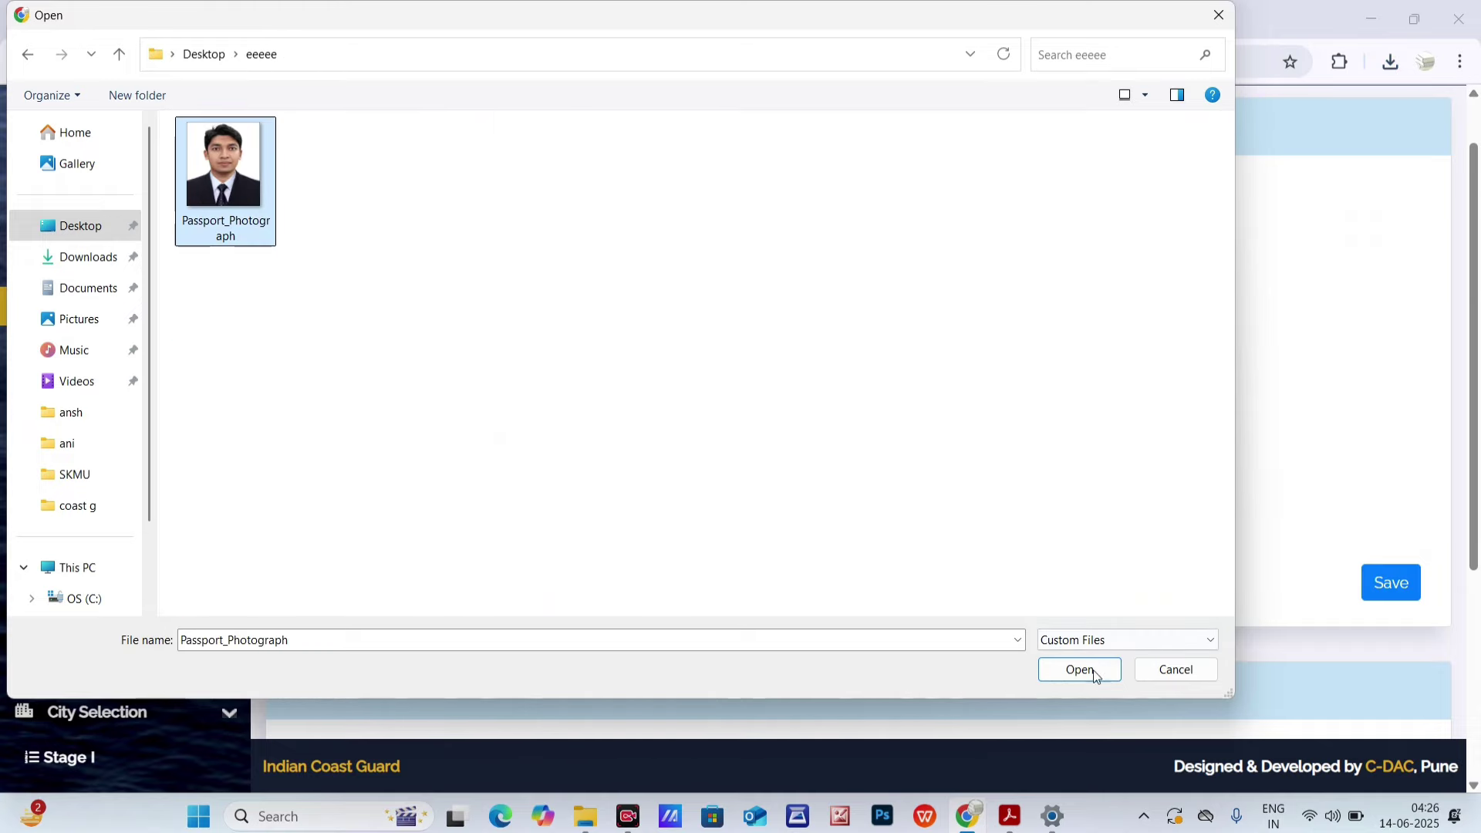
click(1061, 670)
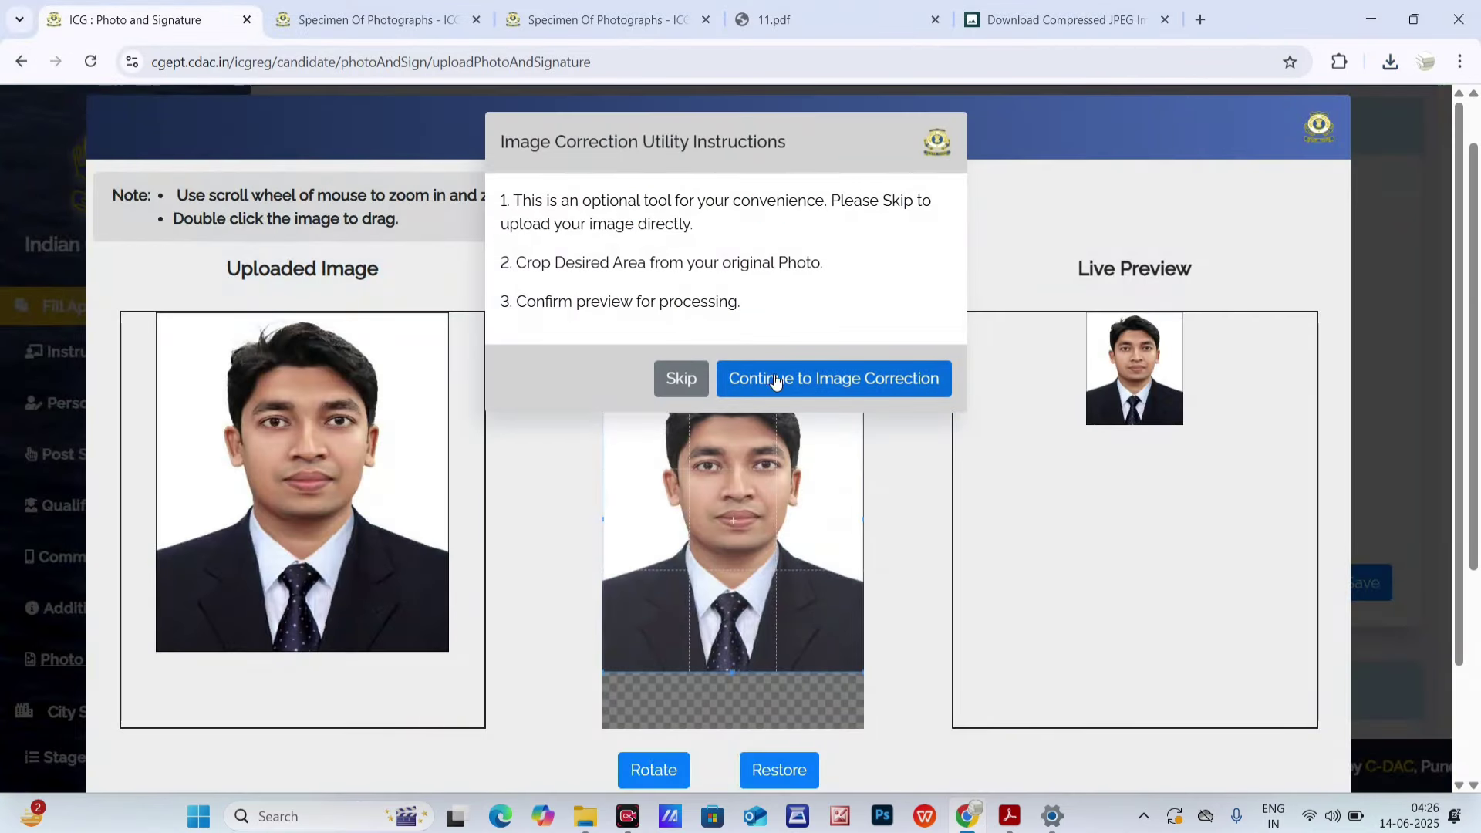
- Crop, preview and submit the photo, processed to 39.33 KB
click(895, 390)
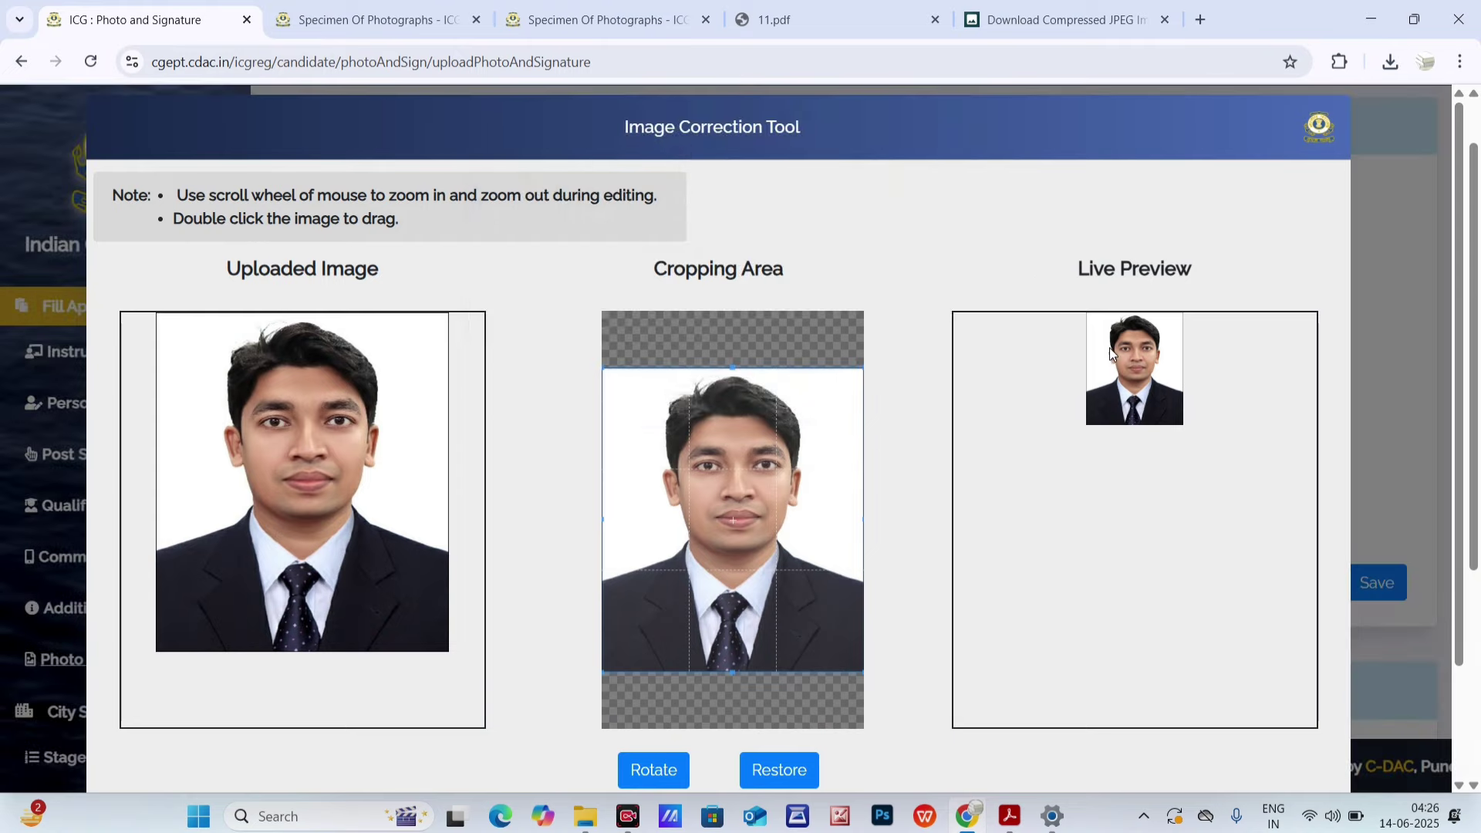
scroll(746, 498, down, 5)
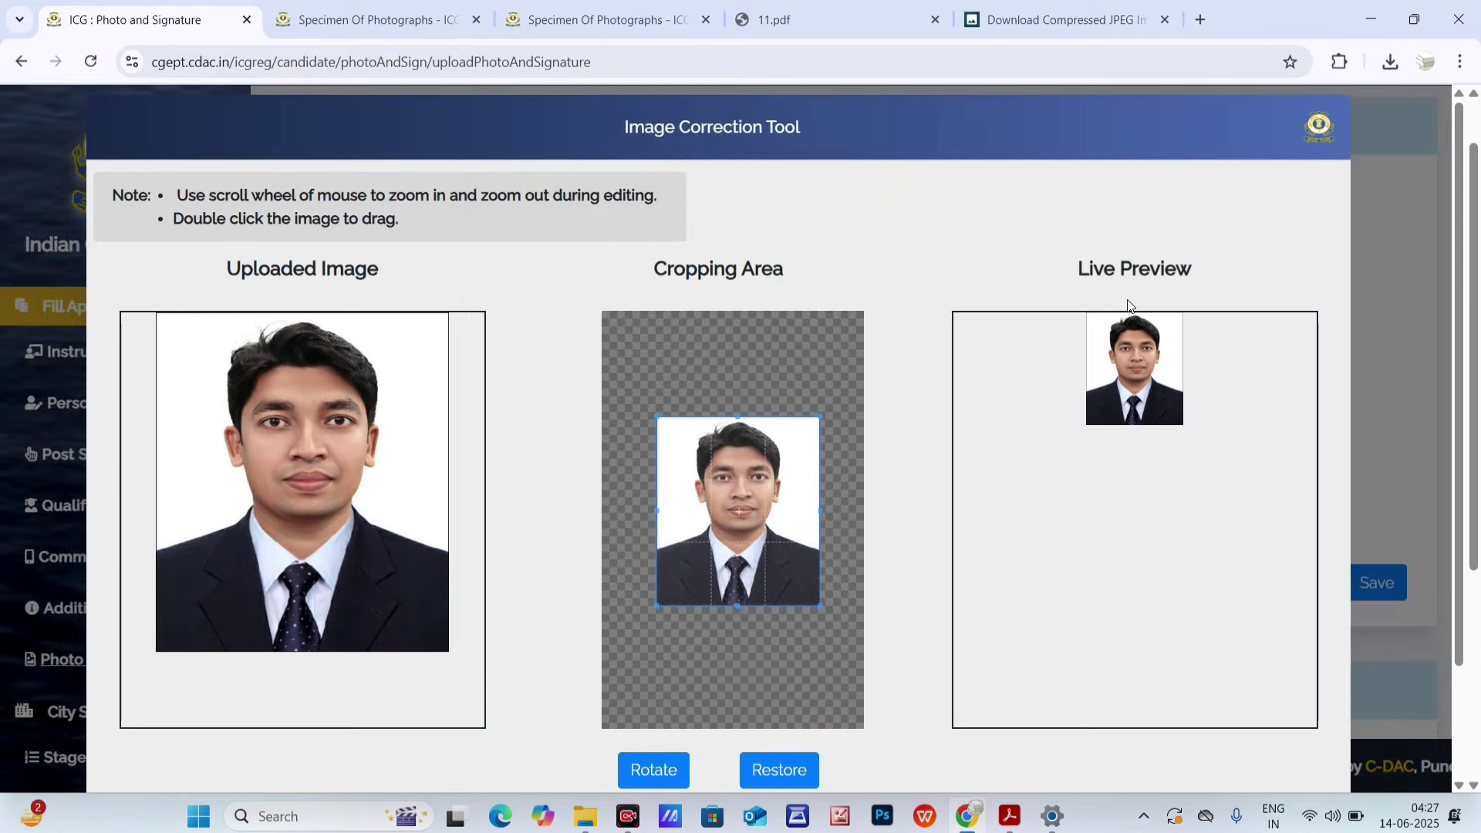
scroll(1157, 509, down, 2)
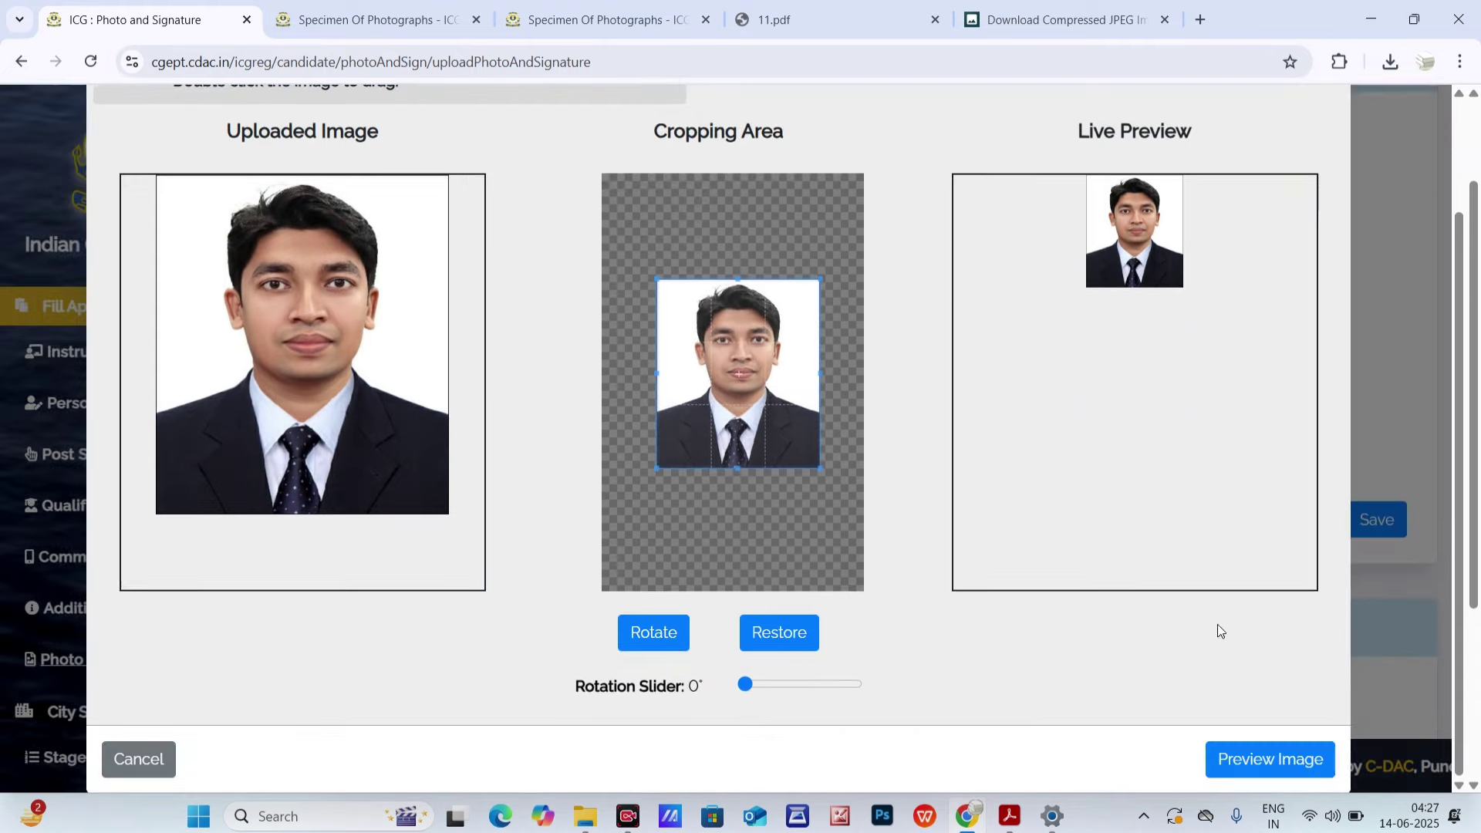
click(1265, 756)
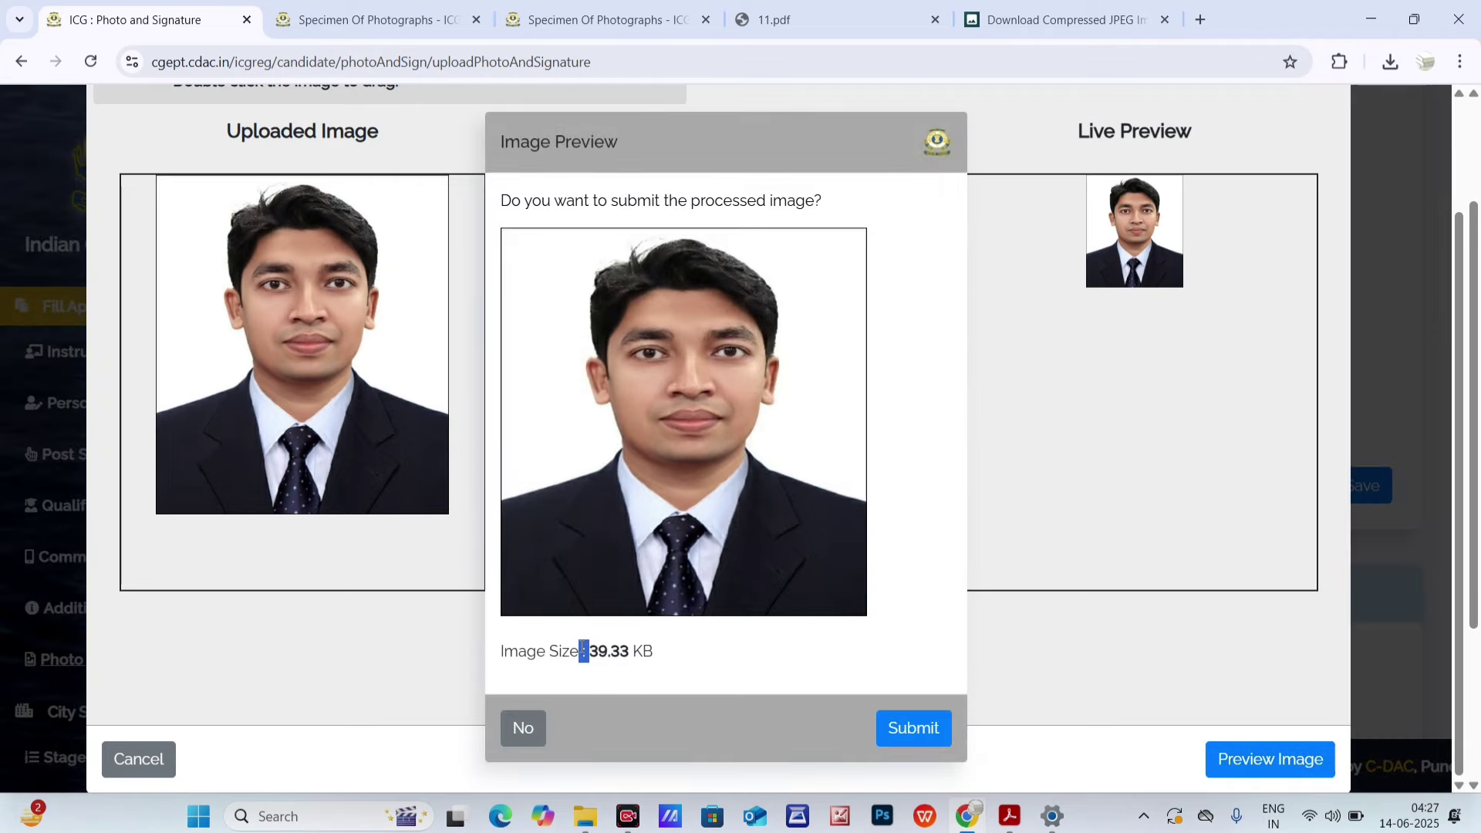
click(639, 653)
drag(595, 654, 623, 671)
click(884, 731)
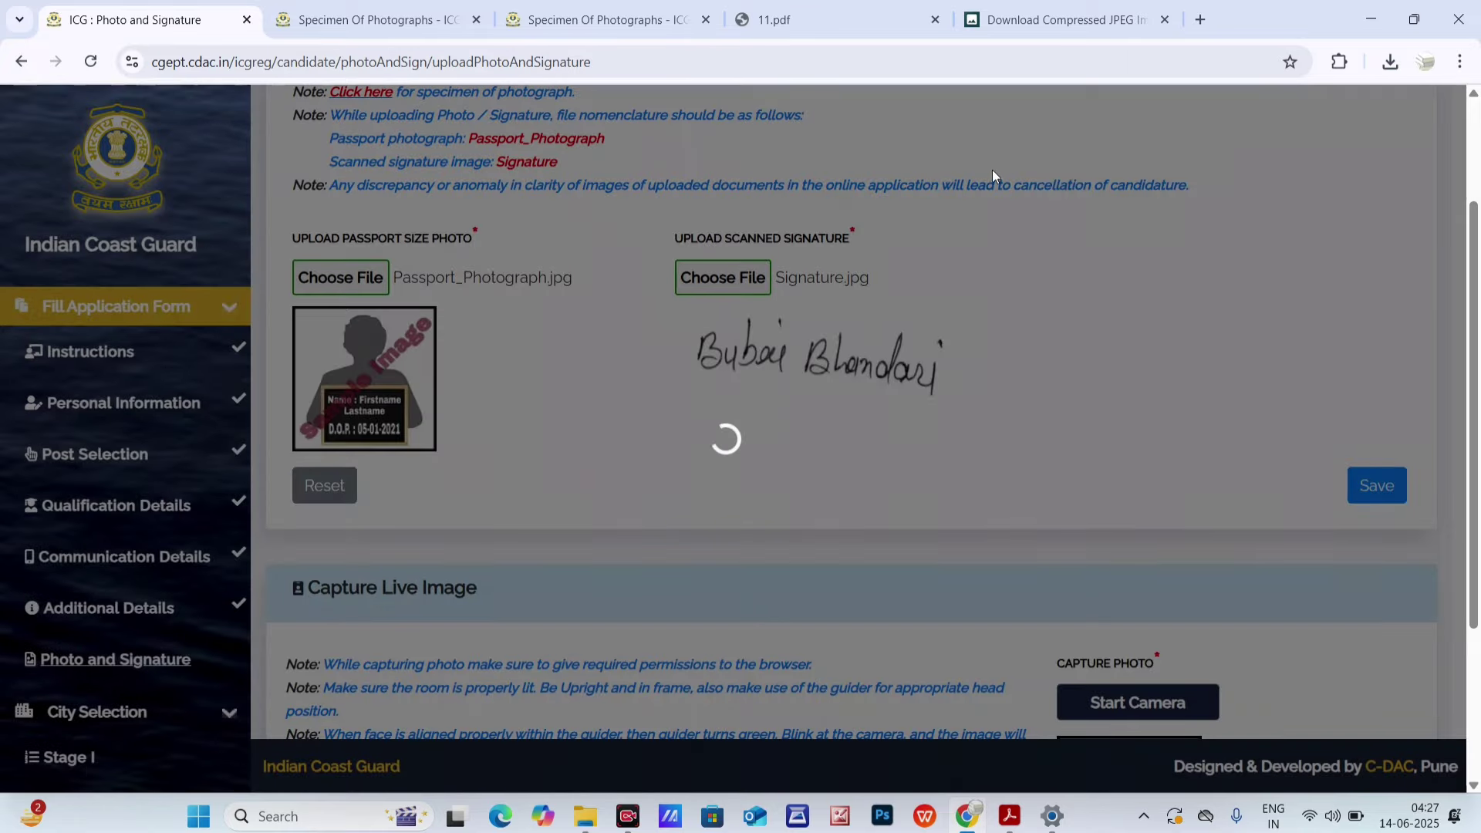
- Review 11.pdf sizes: photo 600*690, 800*920, 1000*1150; signature 420*180 and 280*120
click(771, 20)
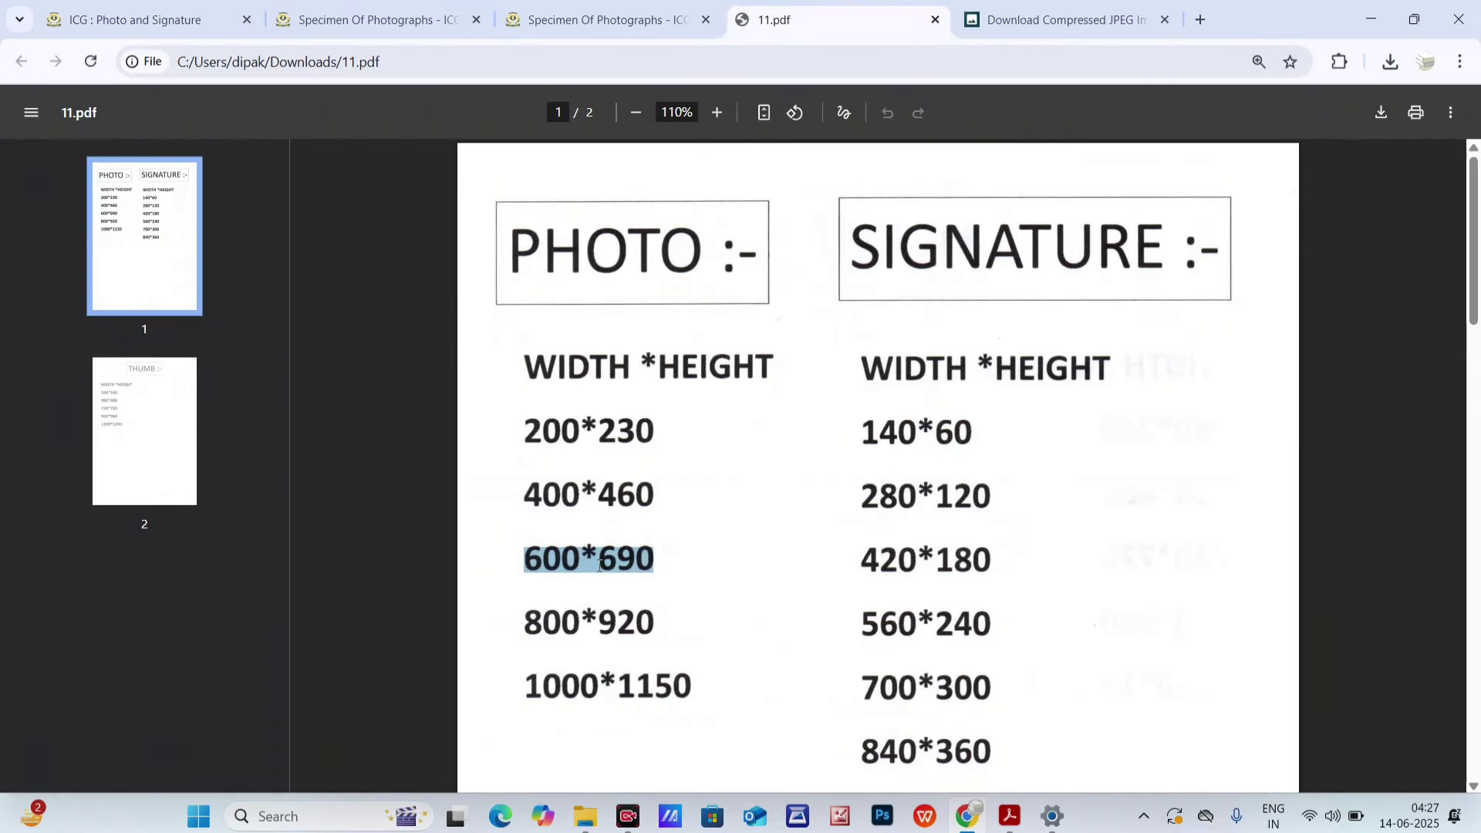
drag(522, 557, 609, 554)
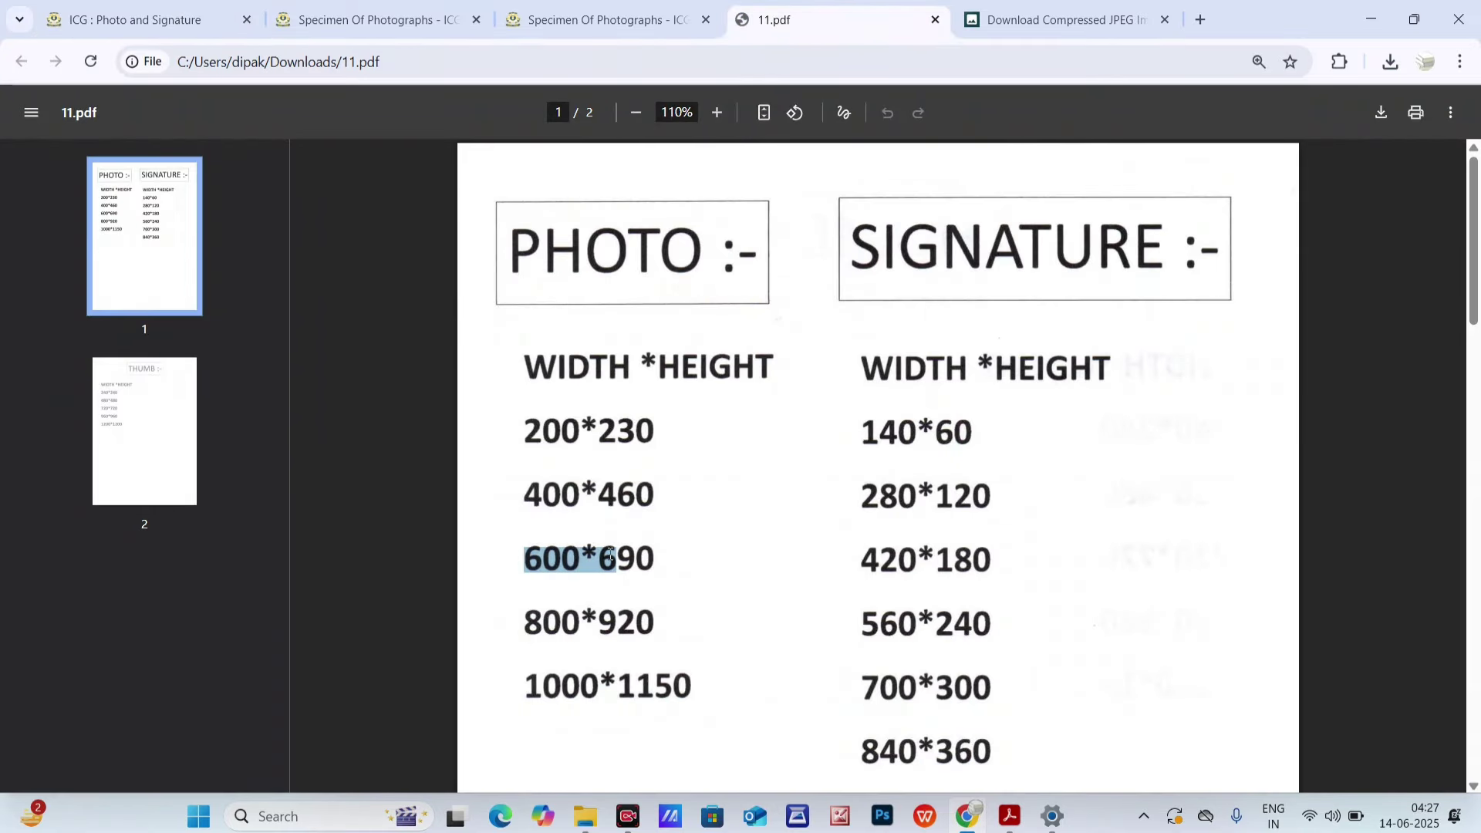
drag(532, 629, 645, 620)
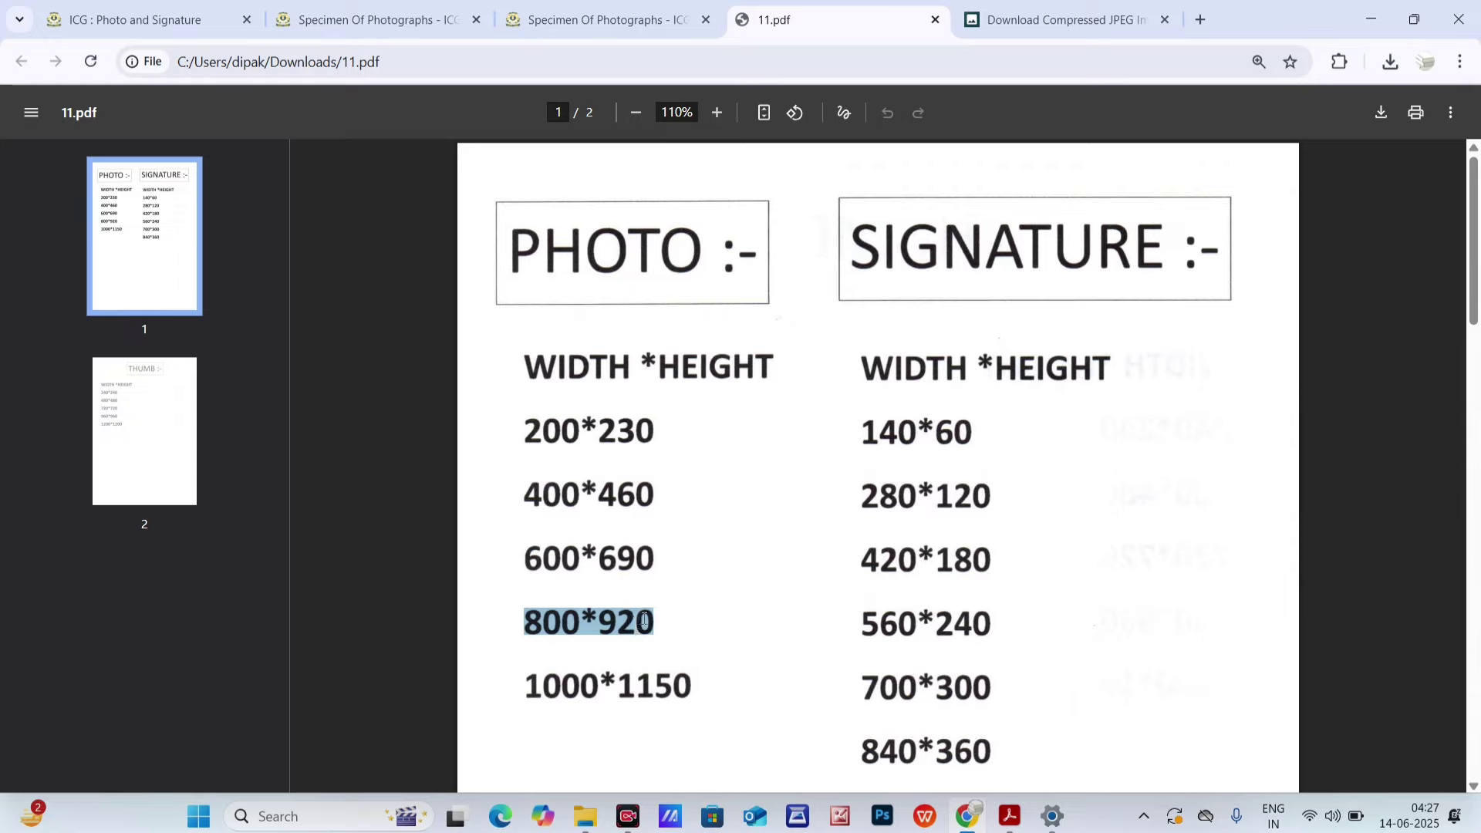
drag(550, 684, 714, 688)
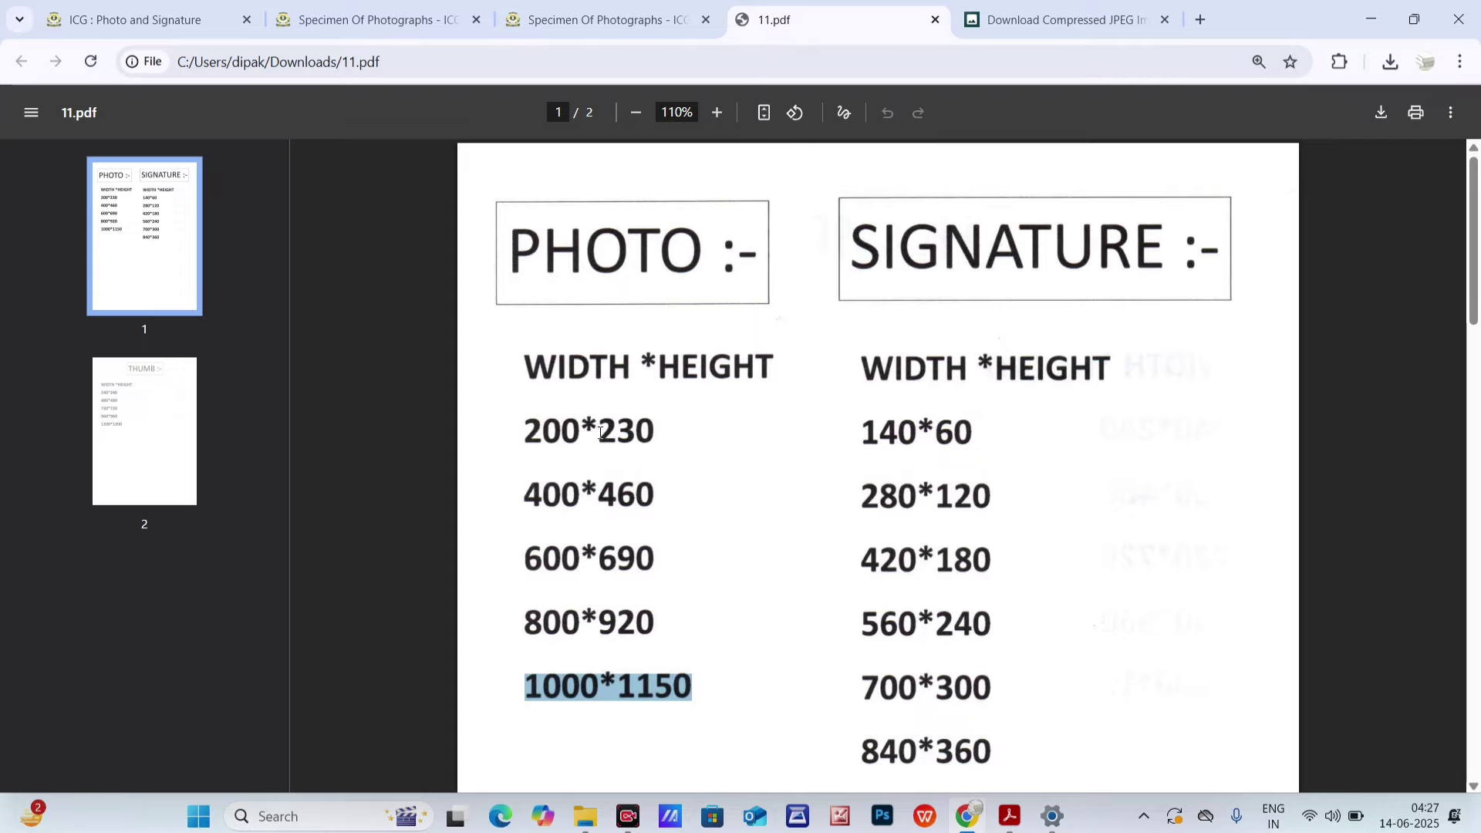
click(1034, 15)
click(885, 16)
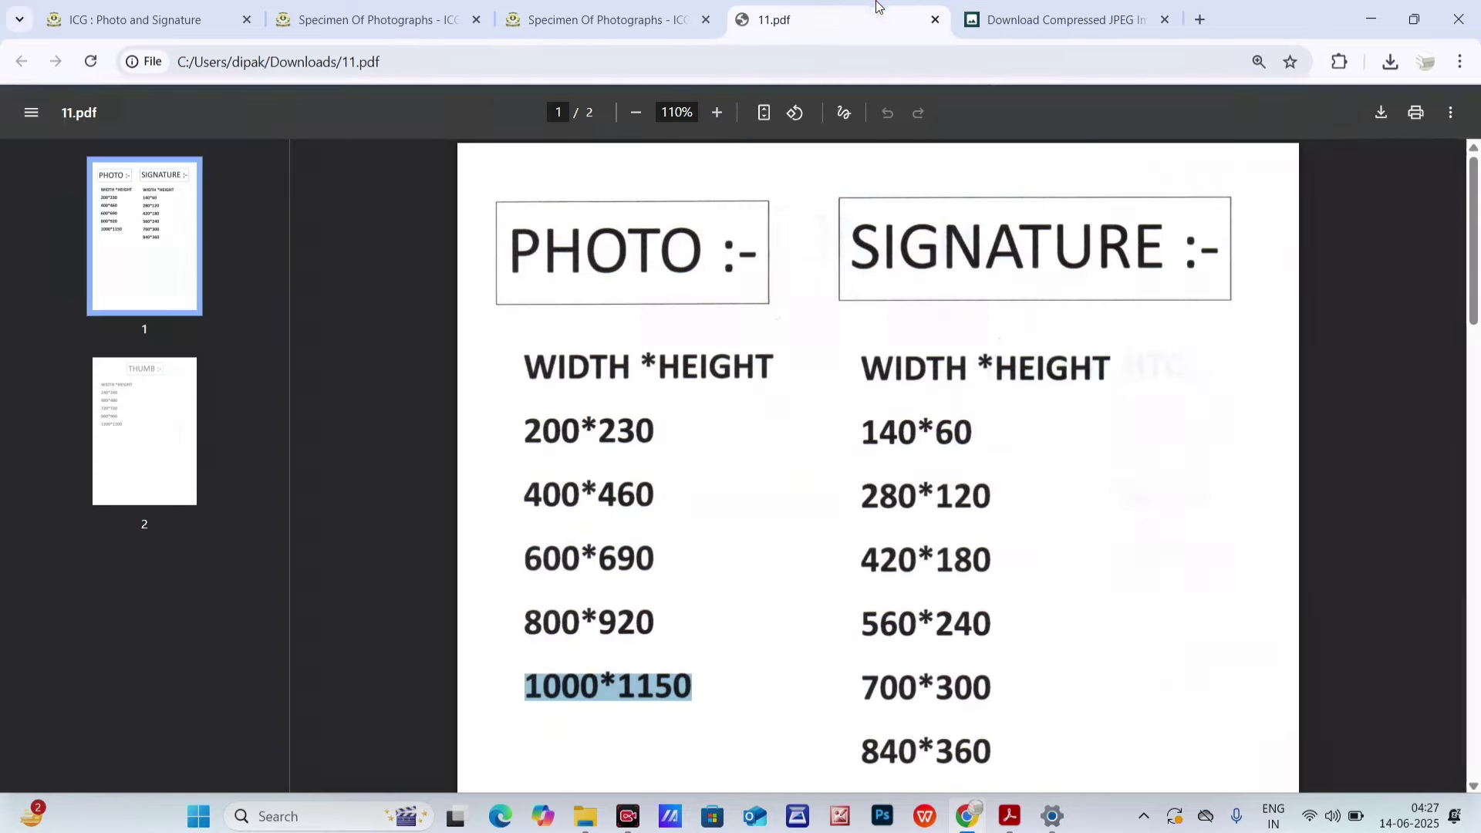
drag(861, 556, 997, 557)
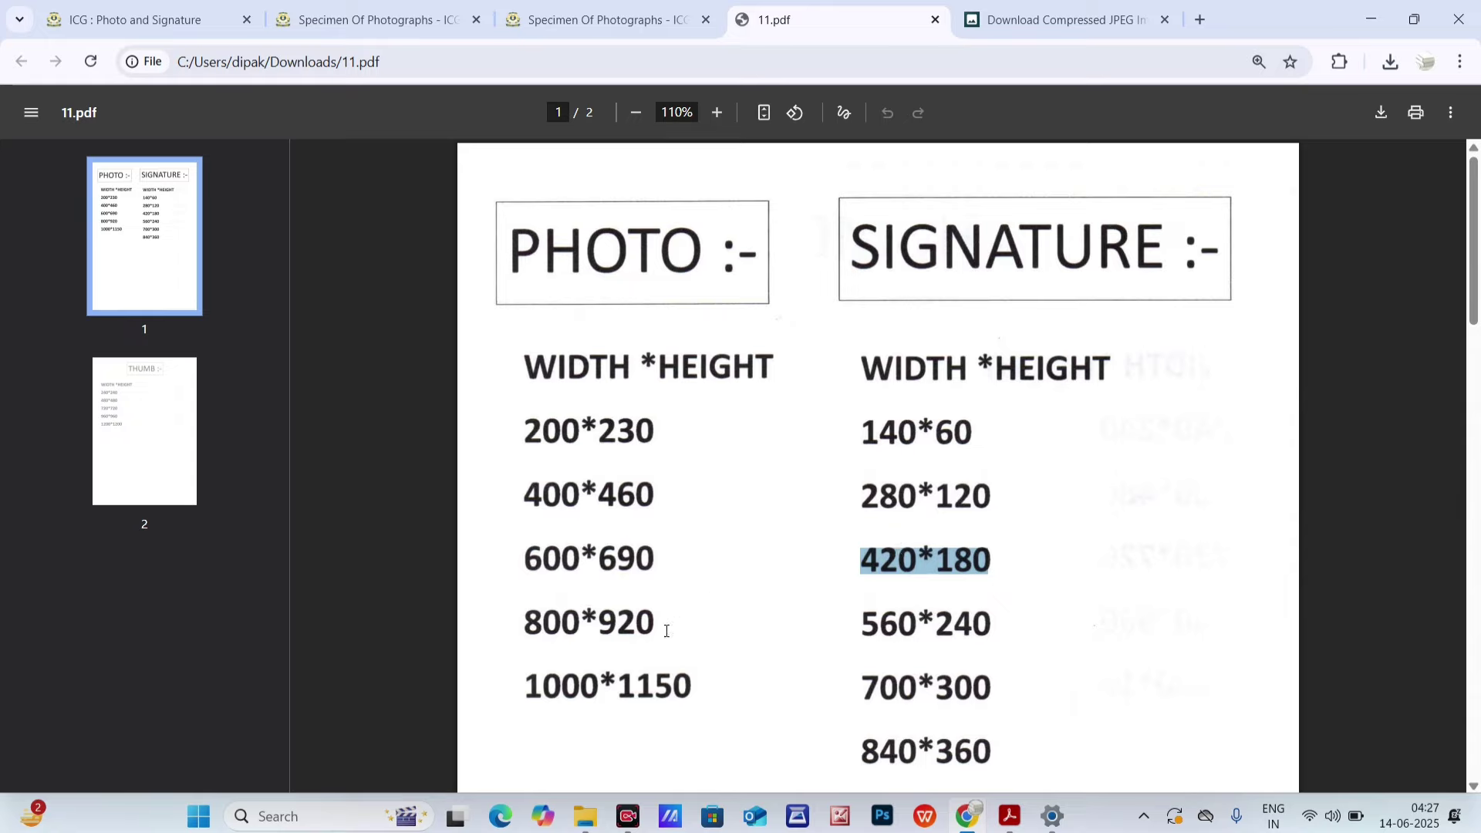
drag(545, 556, 538, 584)
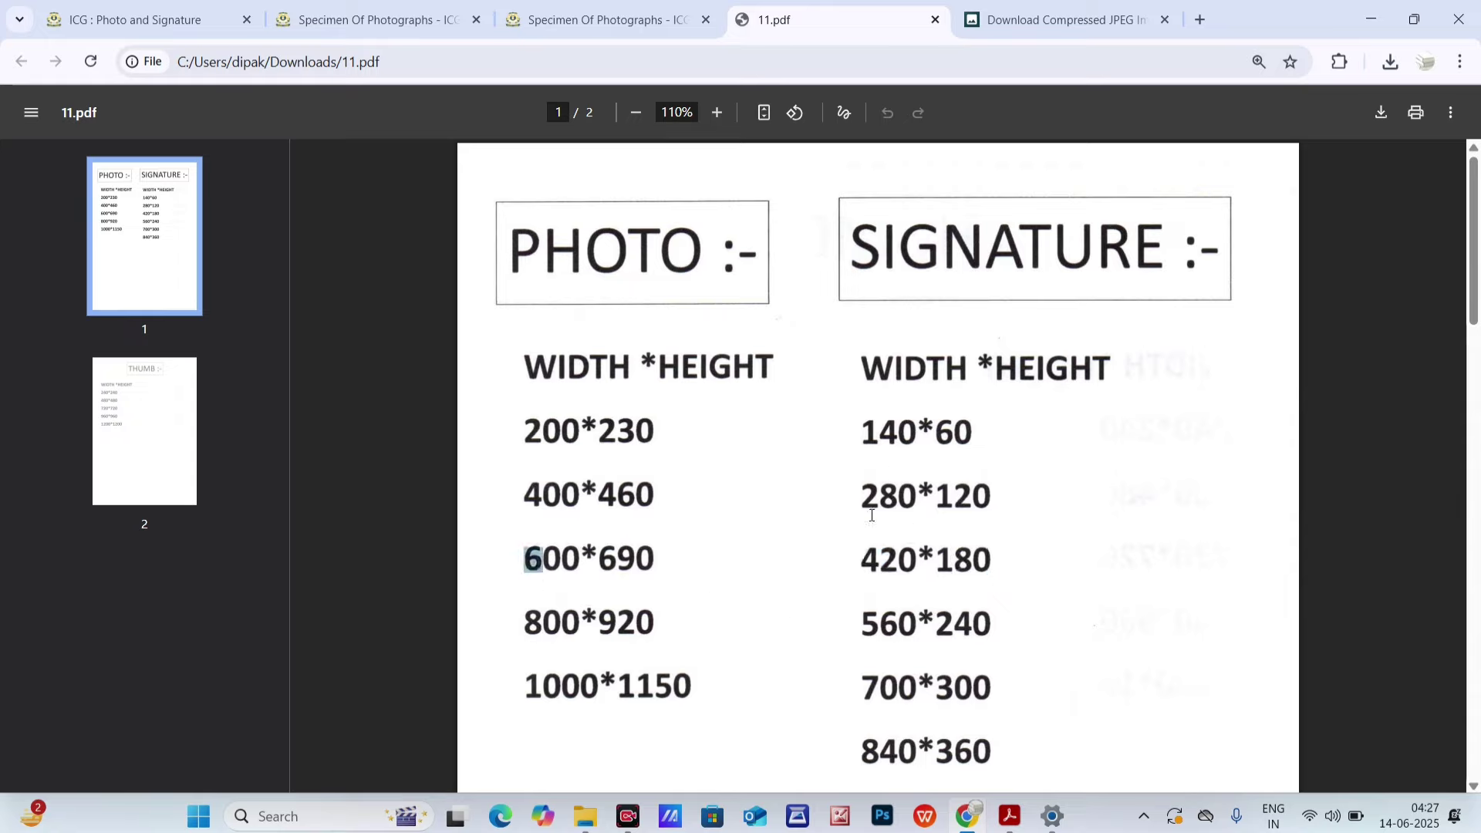
drag(859, 503, 996, 503)
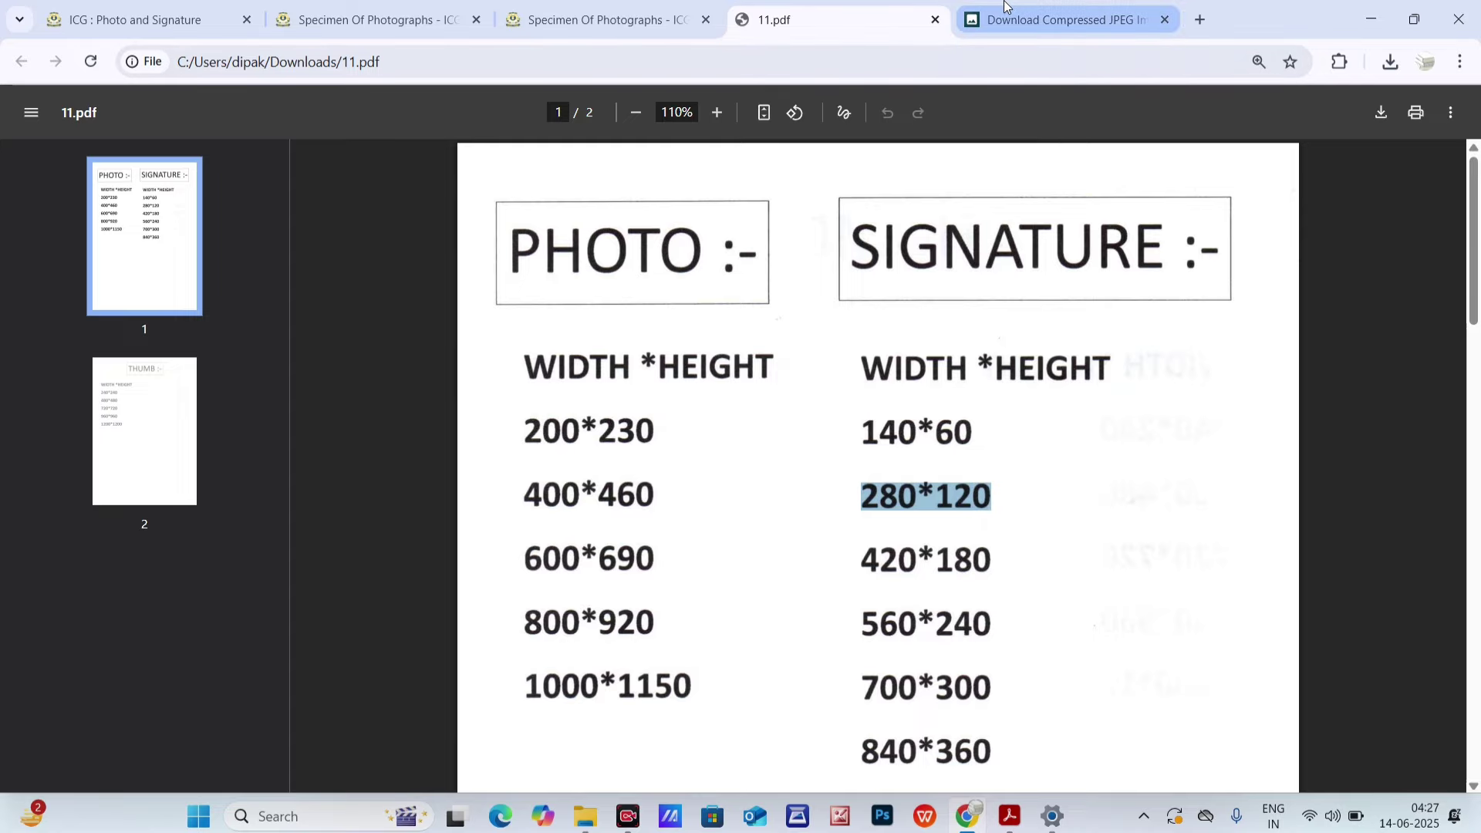
click(973, 27)
- Browse the coast g folder for an image, change the file type filter, then cancel
click(23, 64)
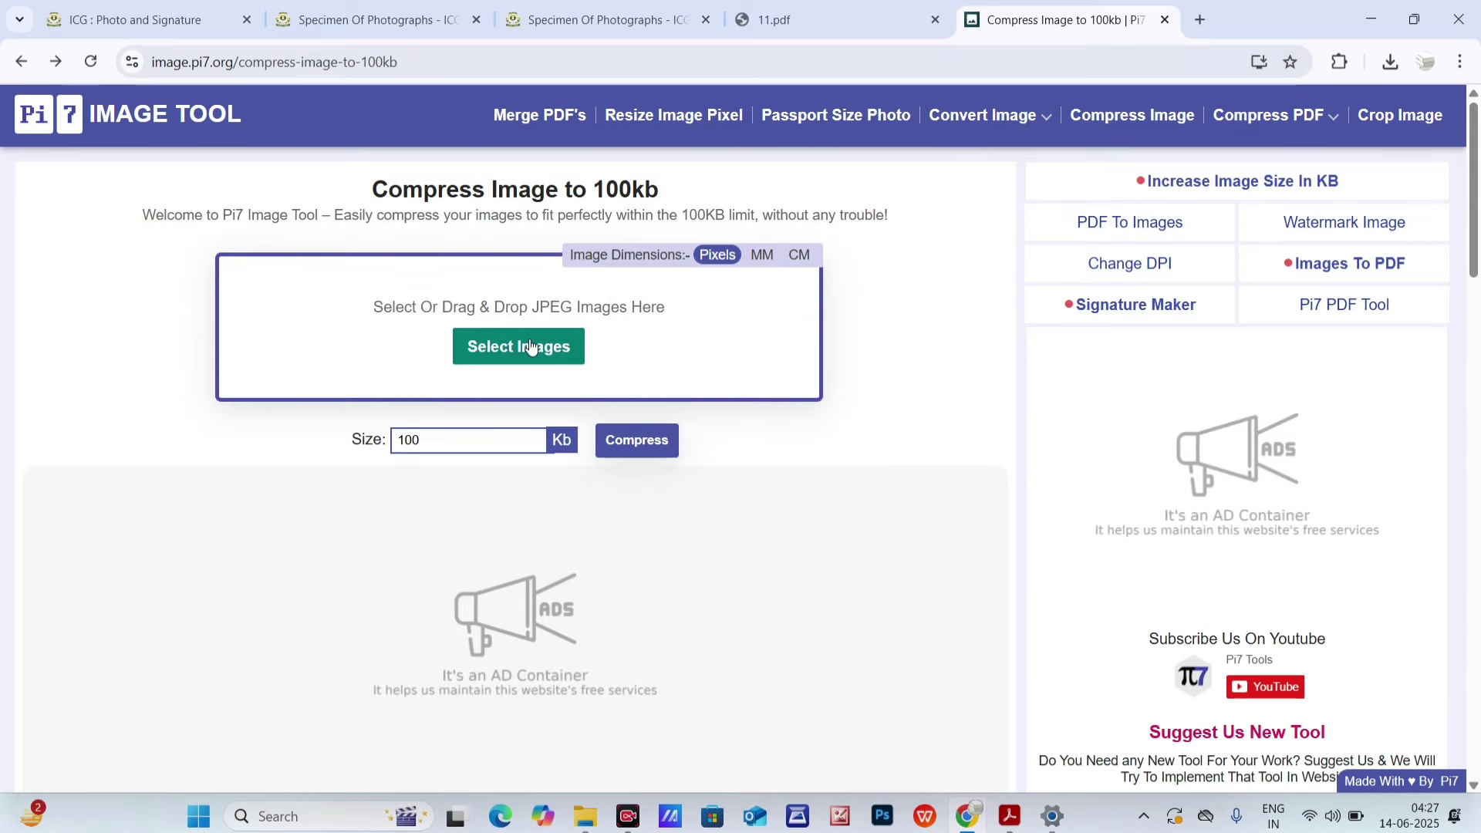
click(529, 344)
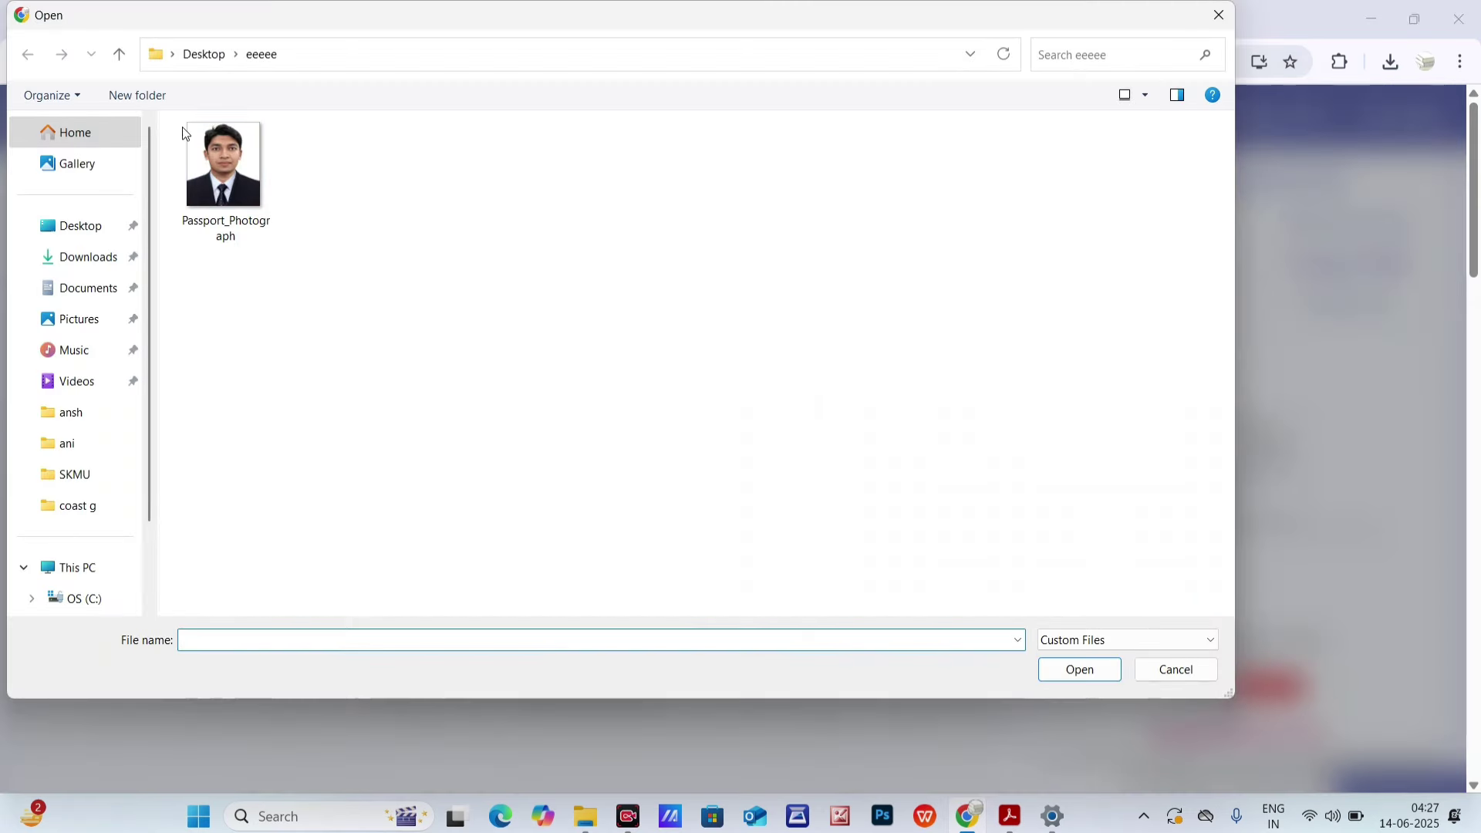
click(122, 55)
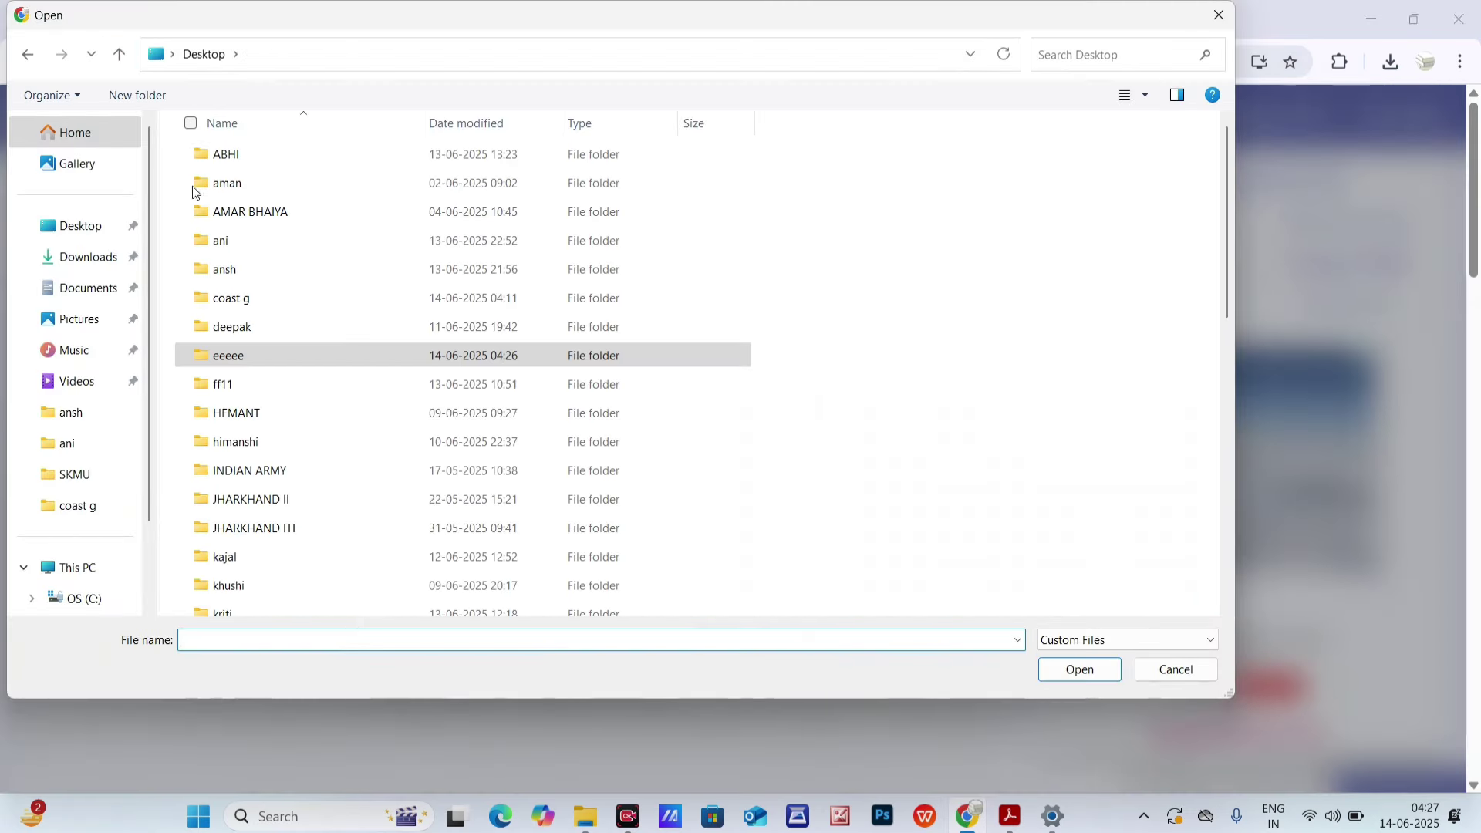
double_click(251, 299)
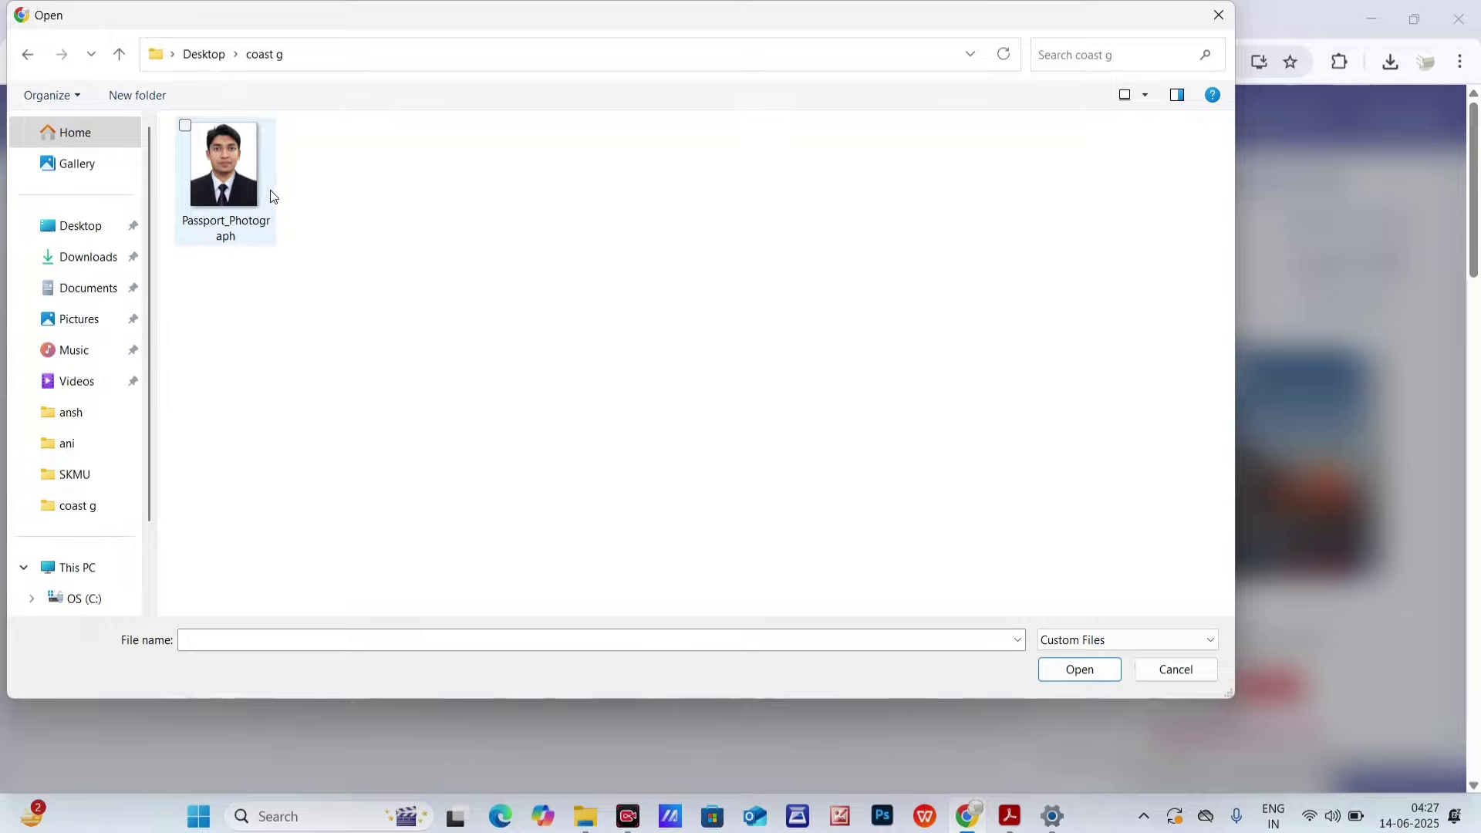
click(1094, 647)
click(1083, 677)
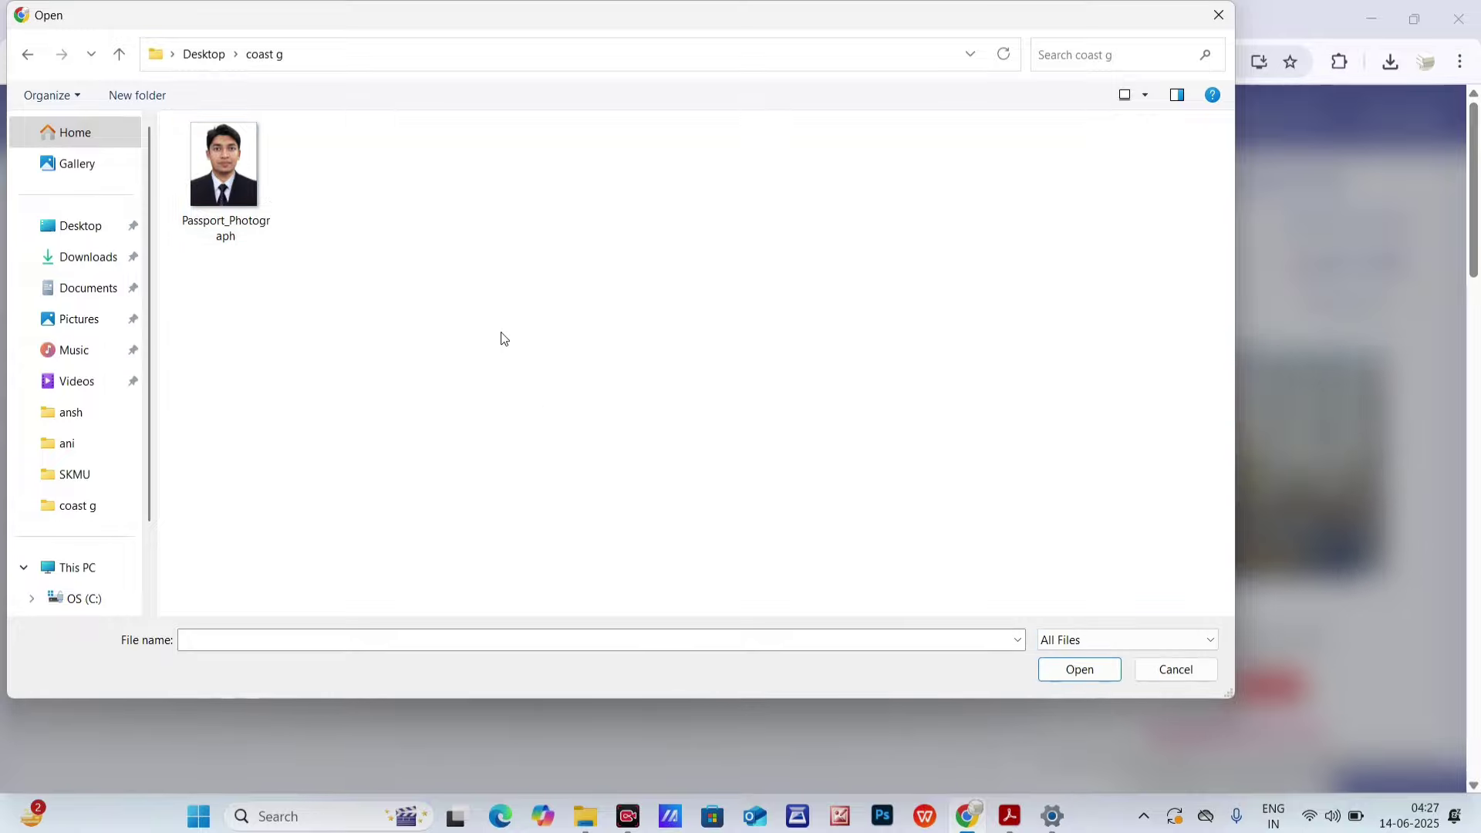
click(1050, 640)
click(1059, 675)
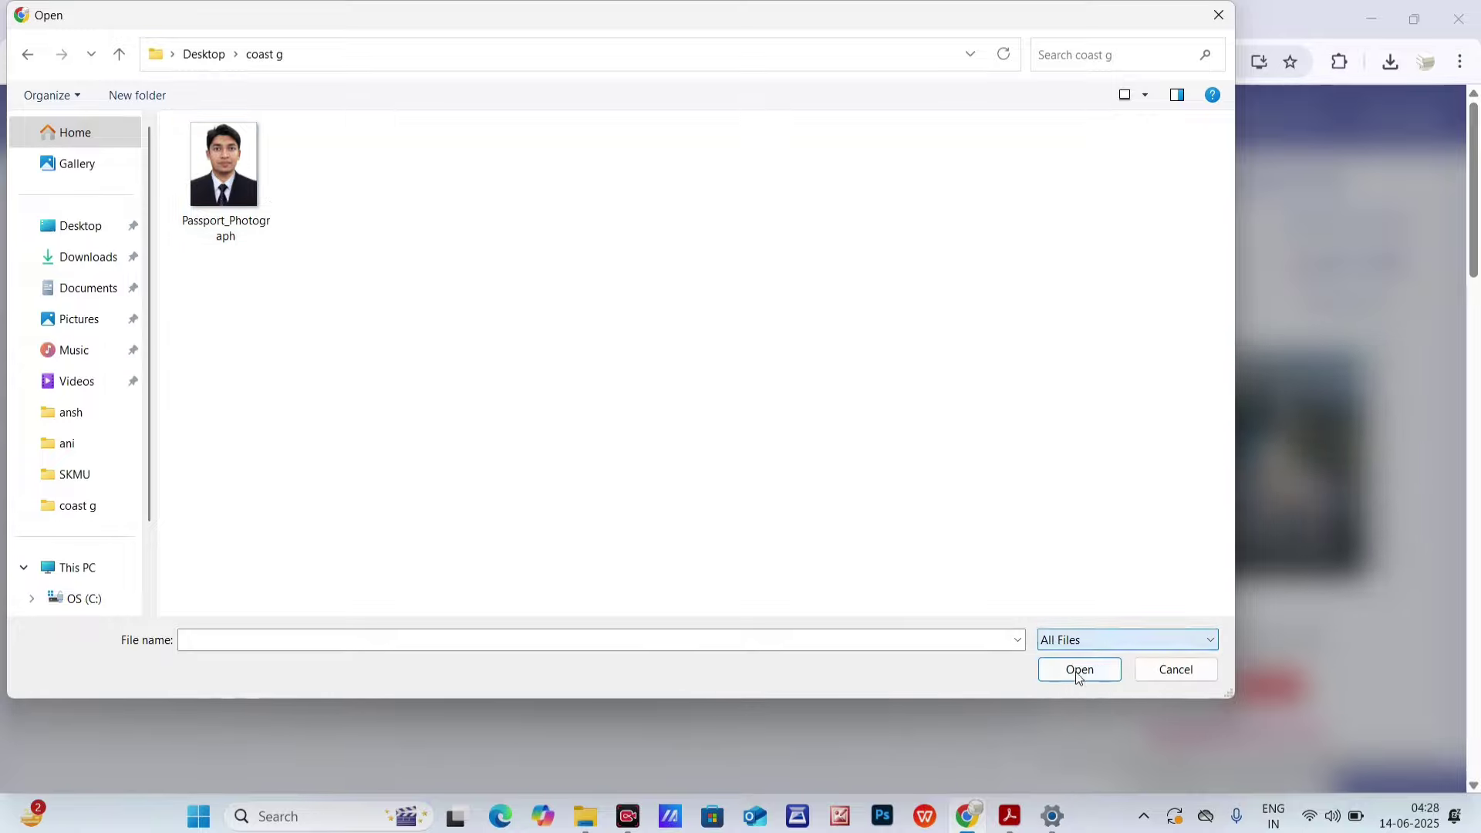
click(1178, 672)
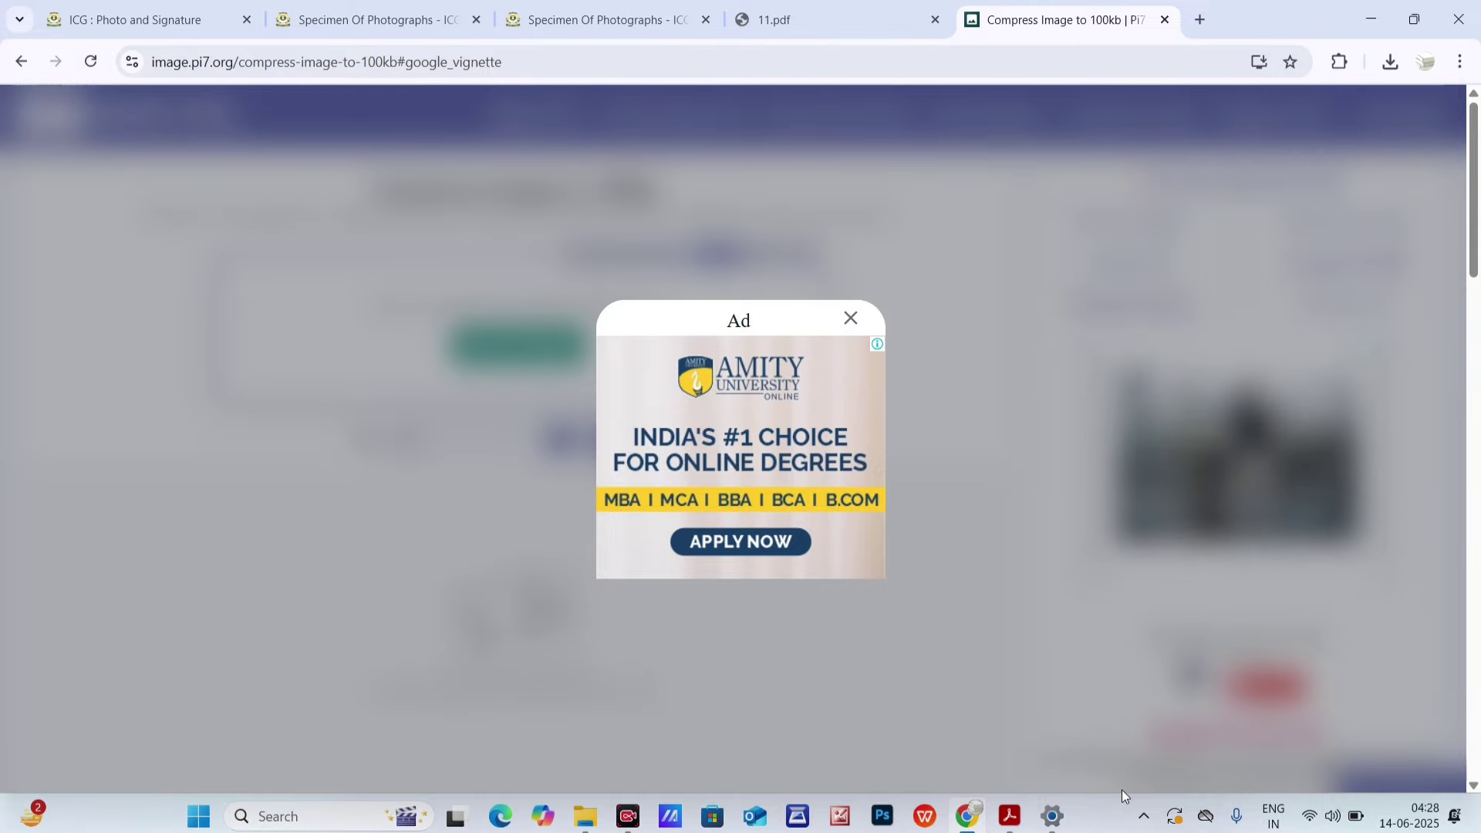
- Load the signature JPEG (41 KB, 562 × 237 px) into the compressor
click(871, 170)
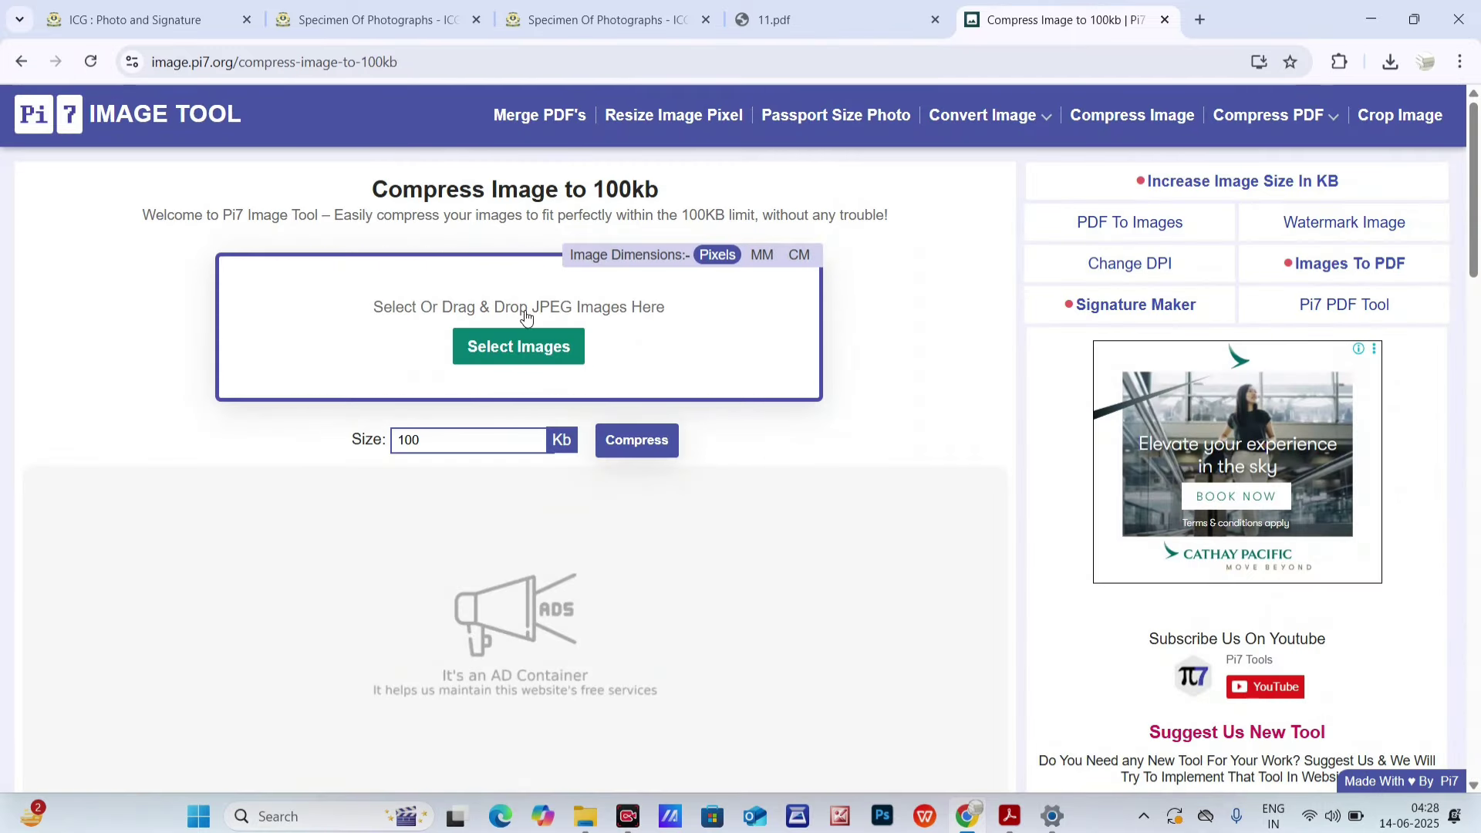
click(503, 347)
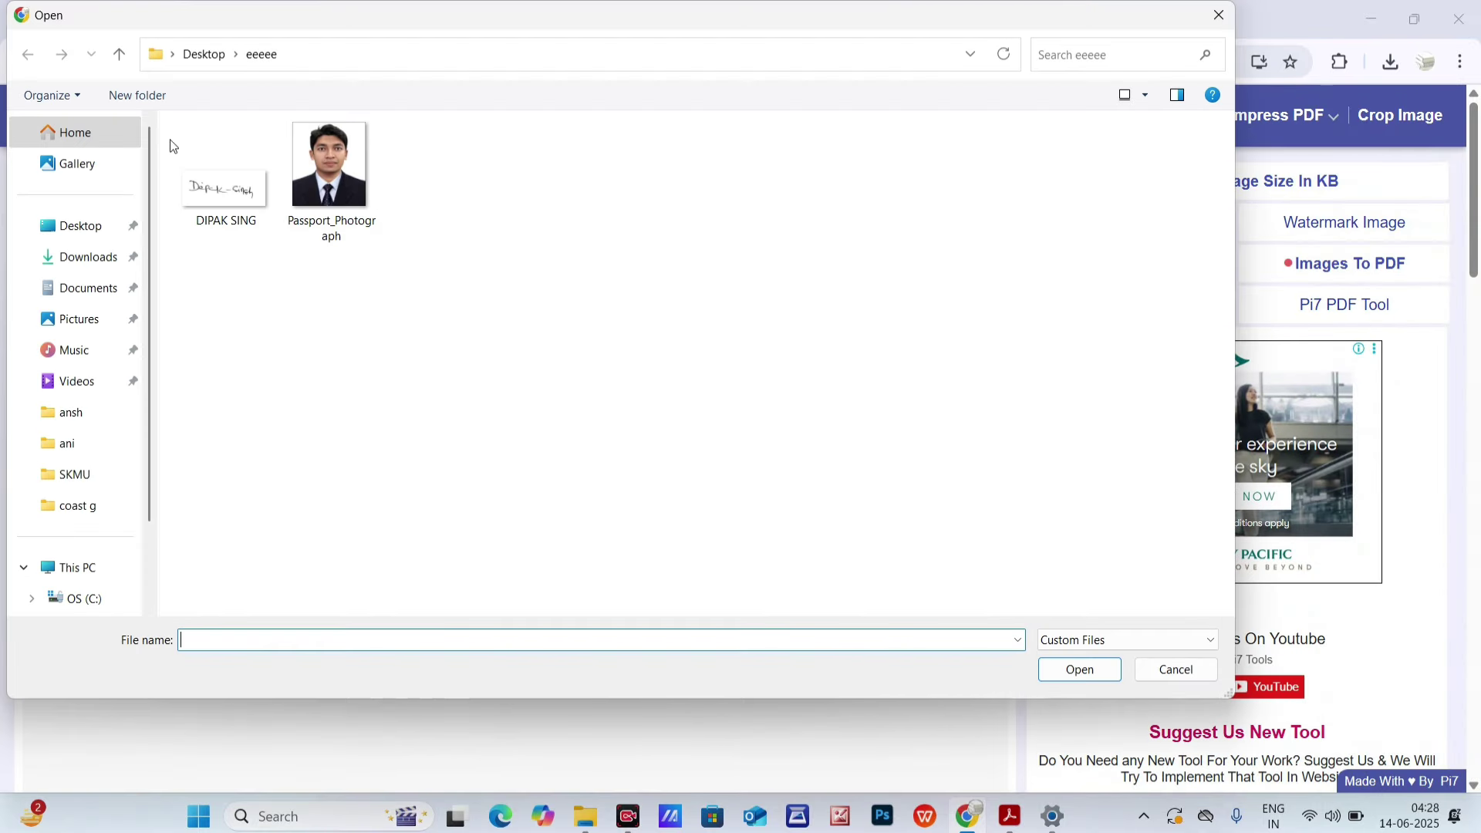
click(233, 225)
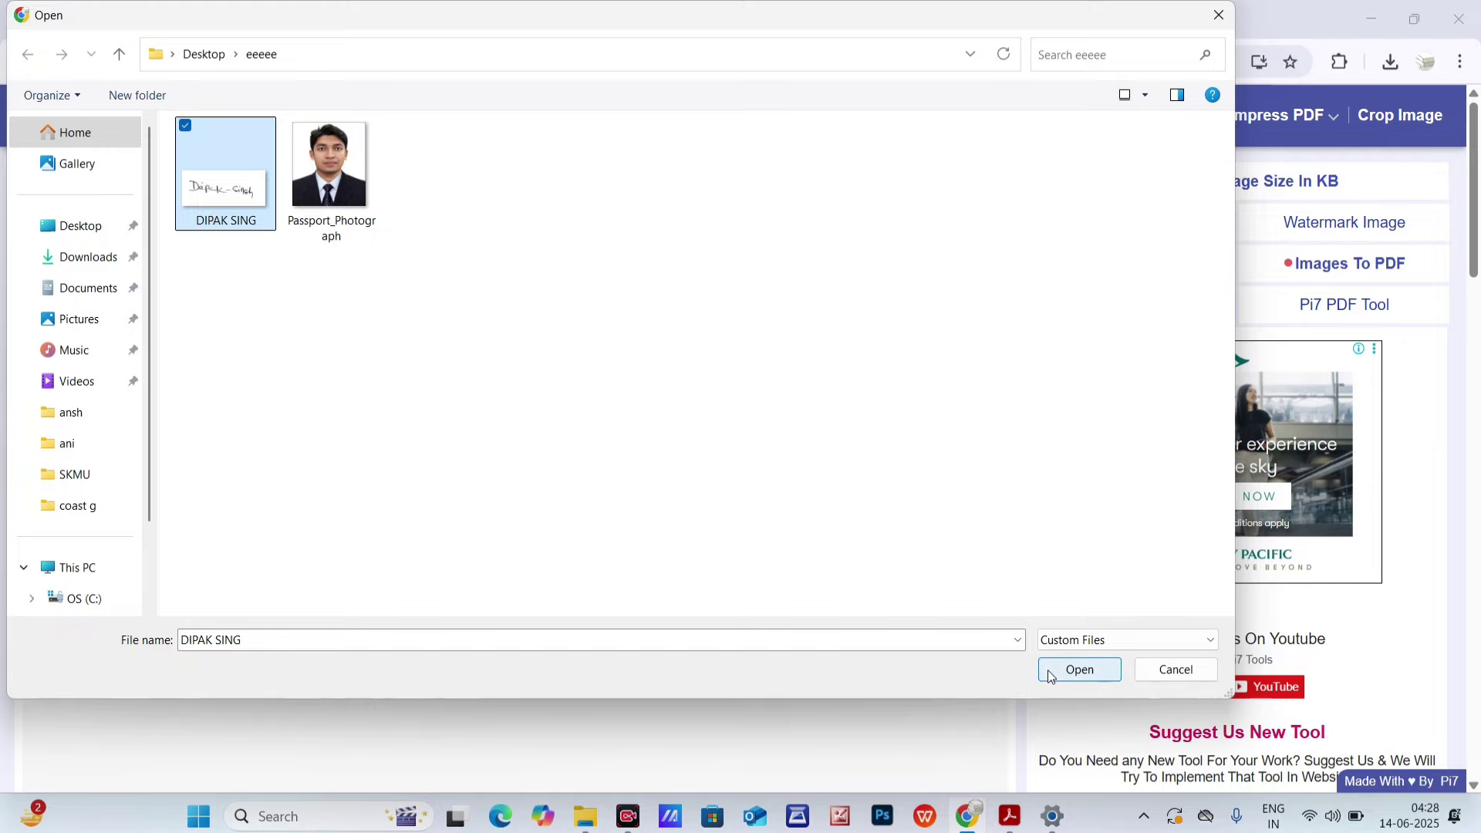
click(1079, 670)
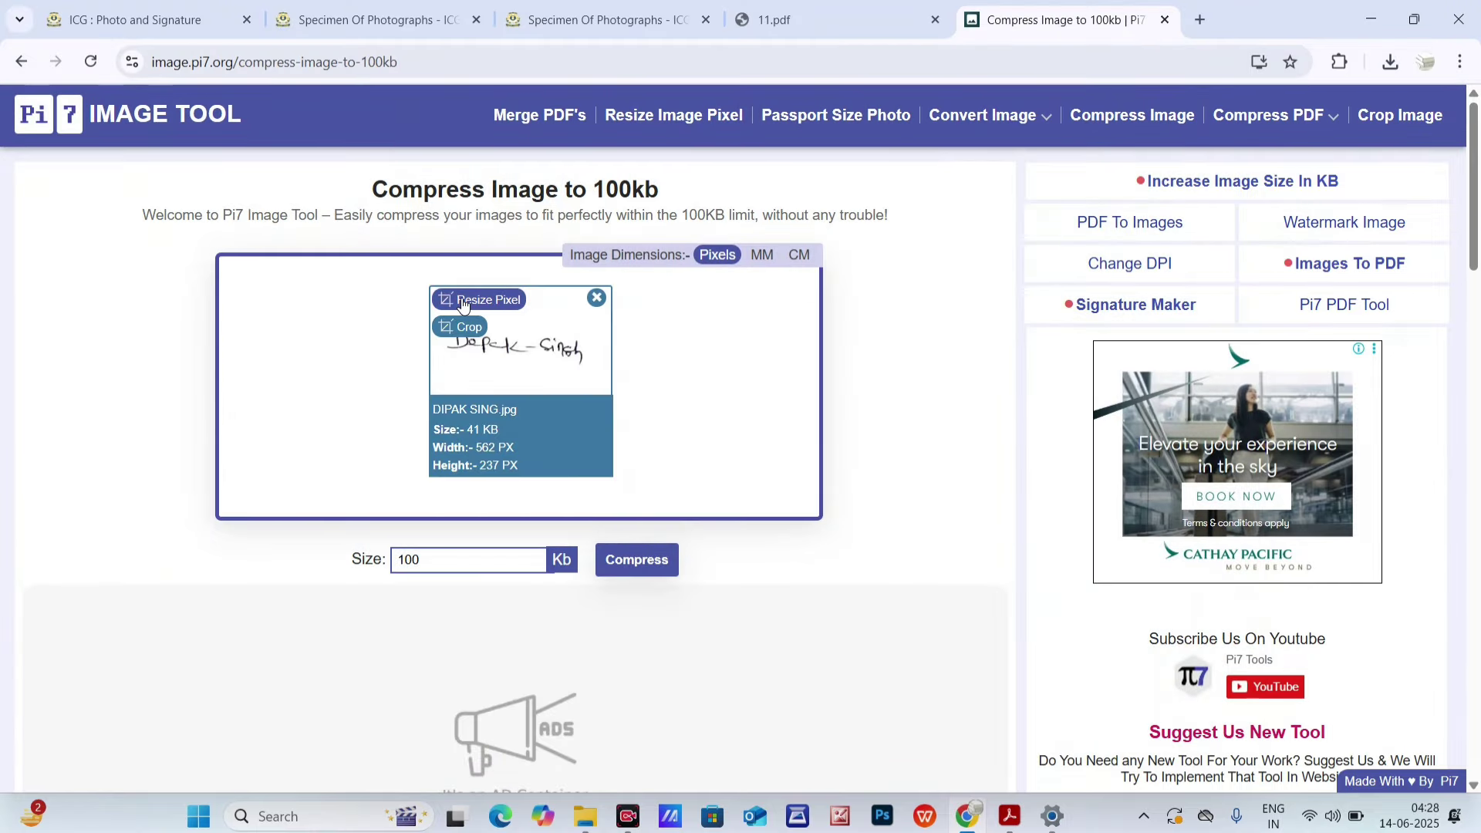
- Unlock the signature's aspect ratio and set width 280 toward the 280 × 120 chart size
click(481, 303)
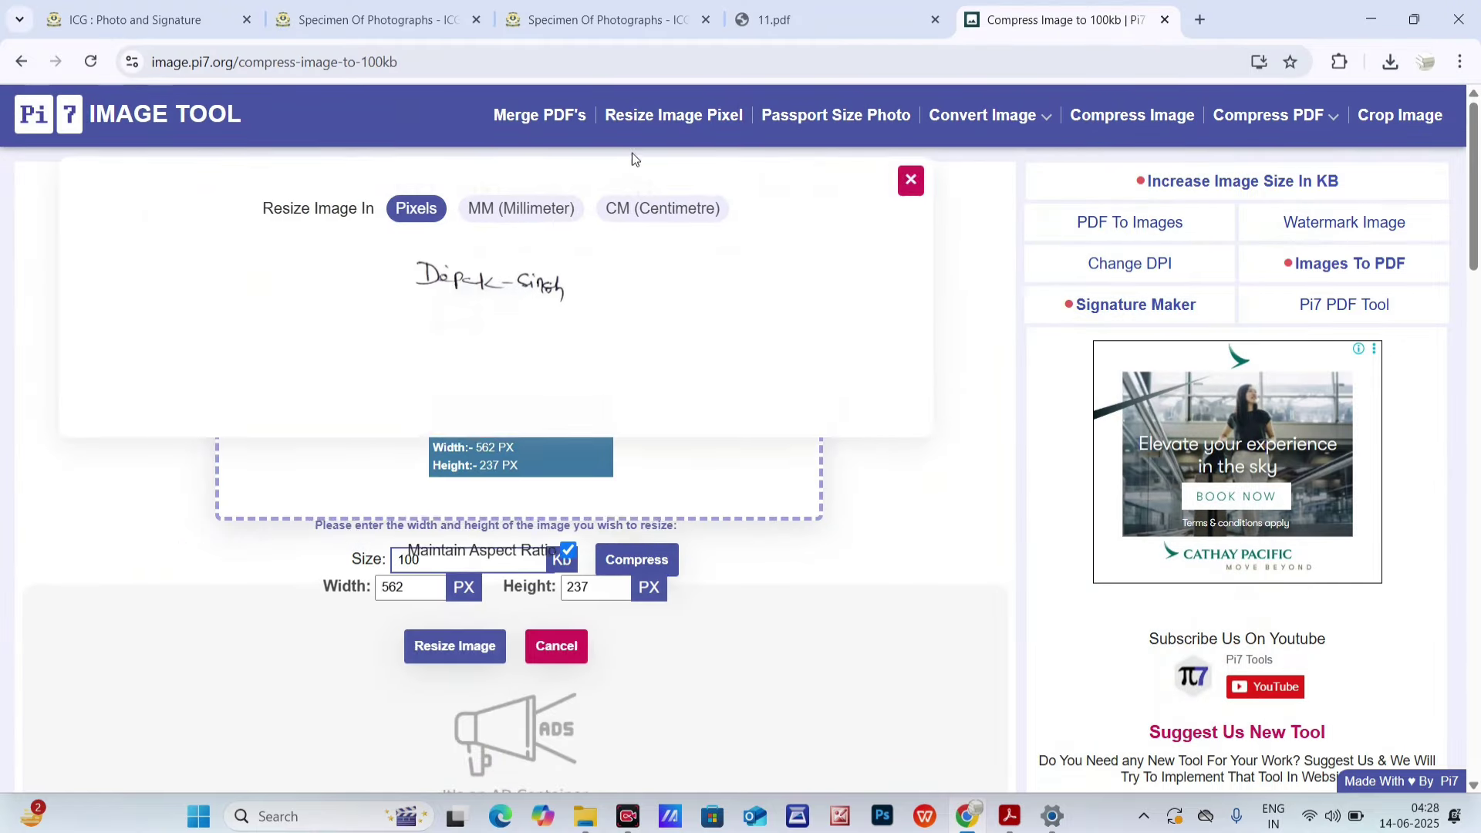
click(793, 26)
drag(868, 515, 985, 510)
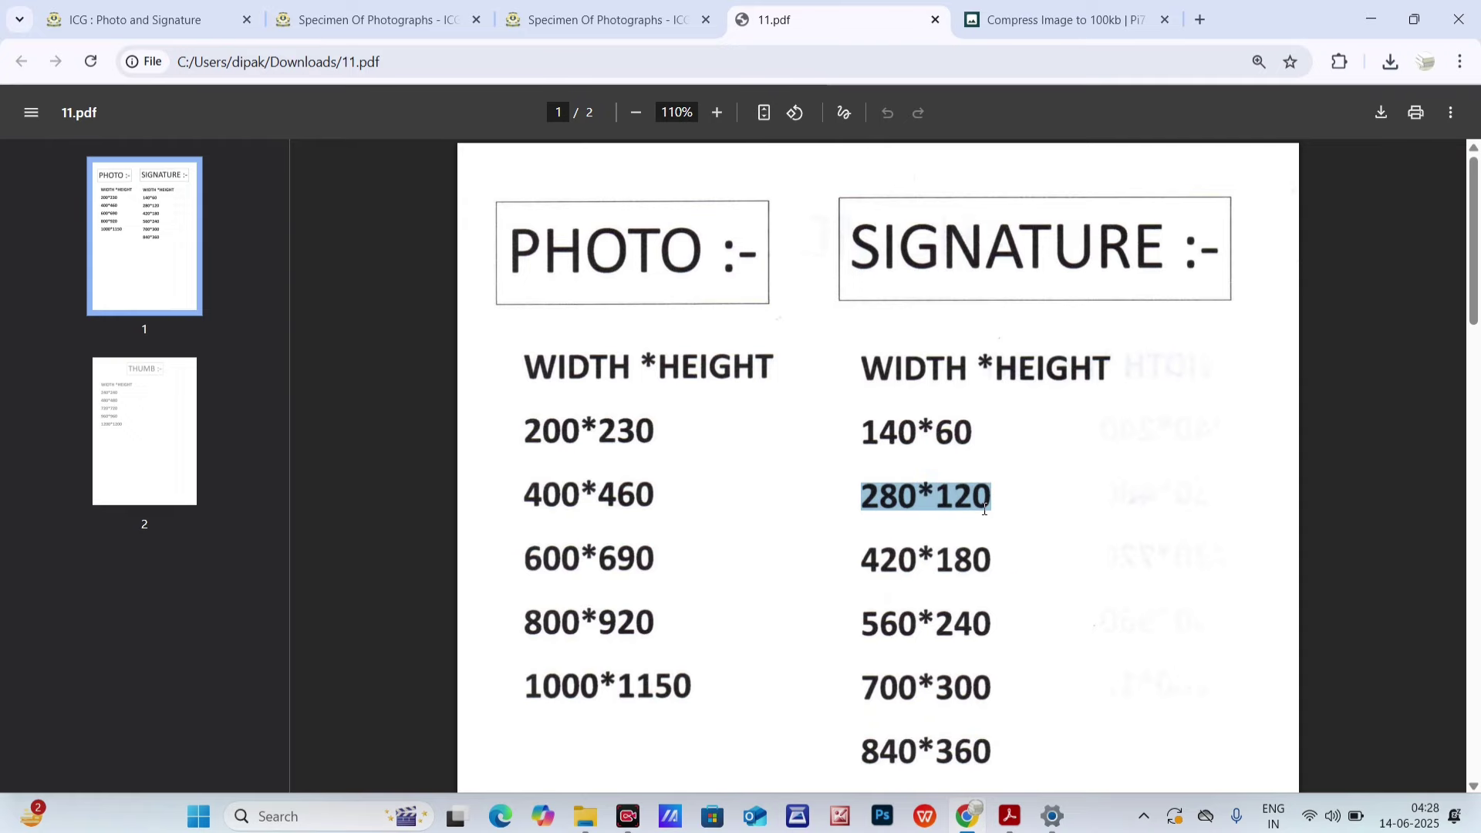
click(1030, 12)
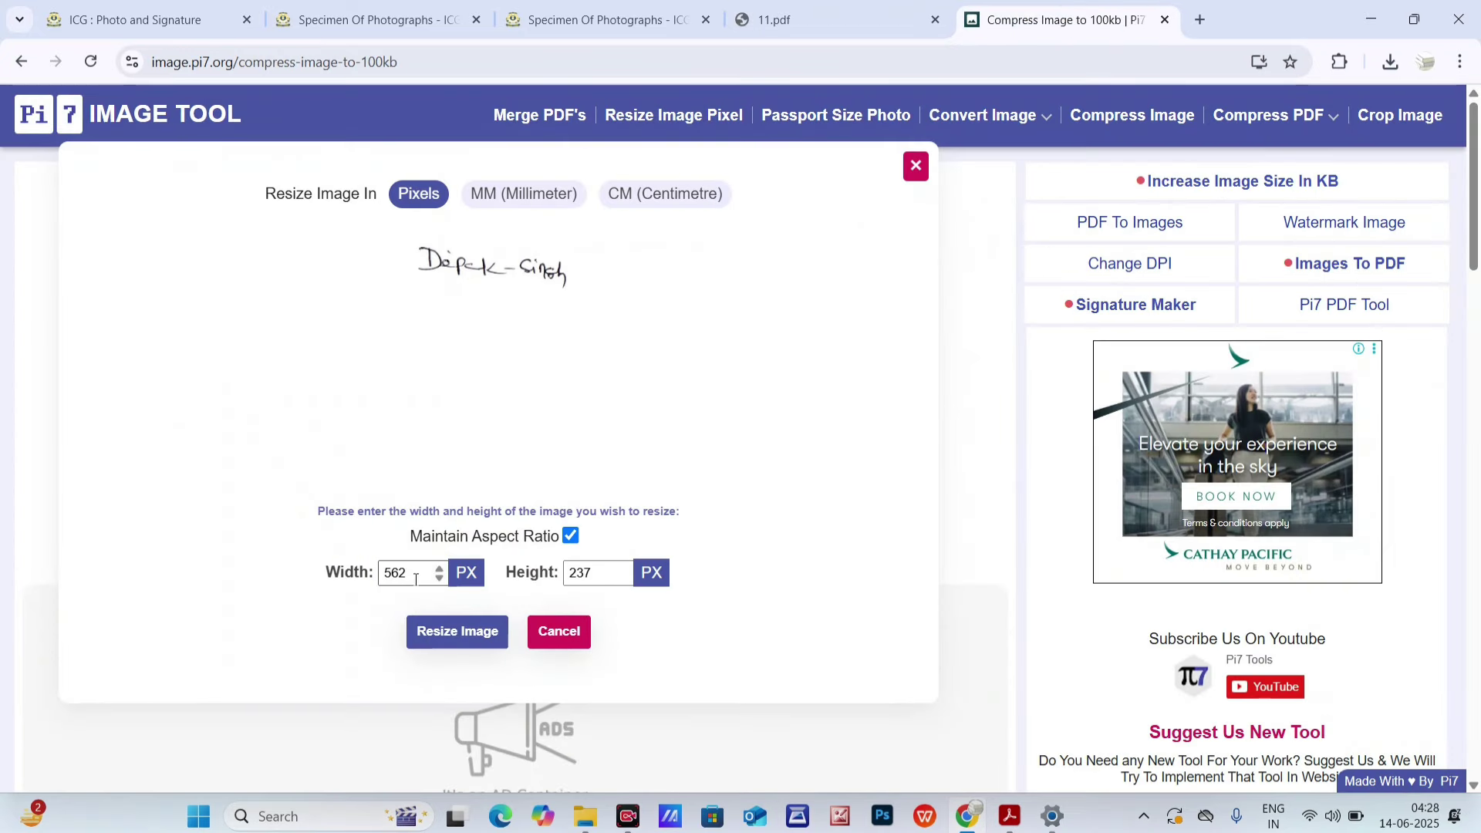
click(571, 536)
double_click(413, 573)
text(280)
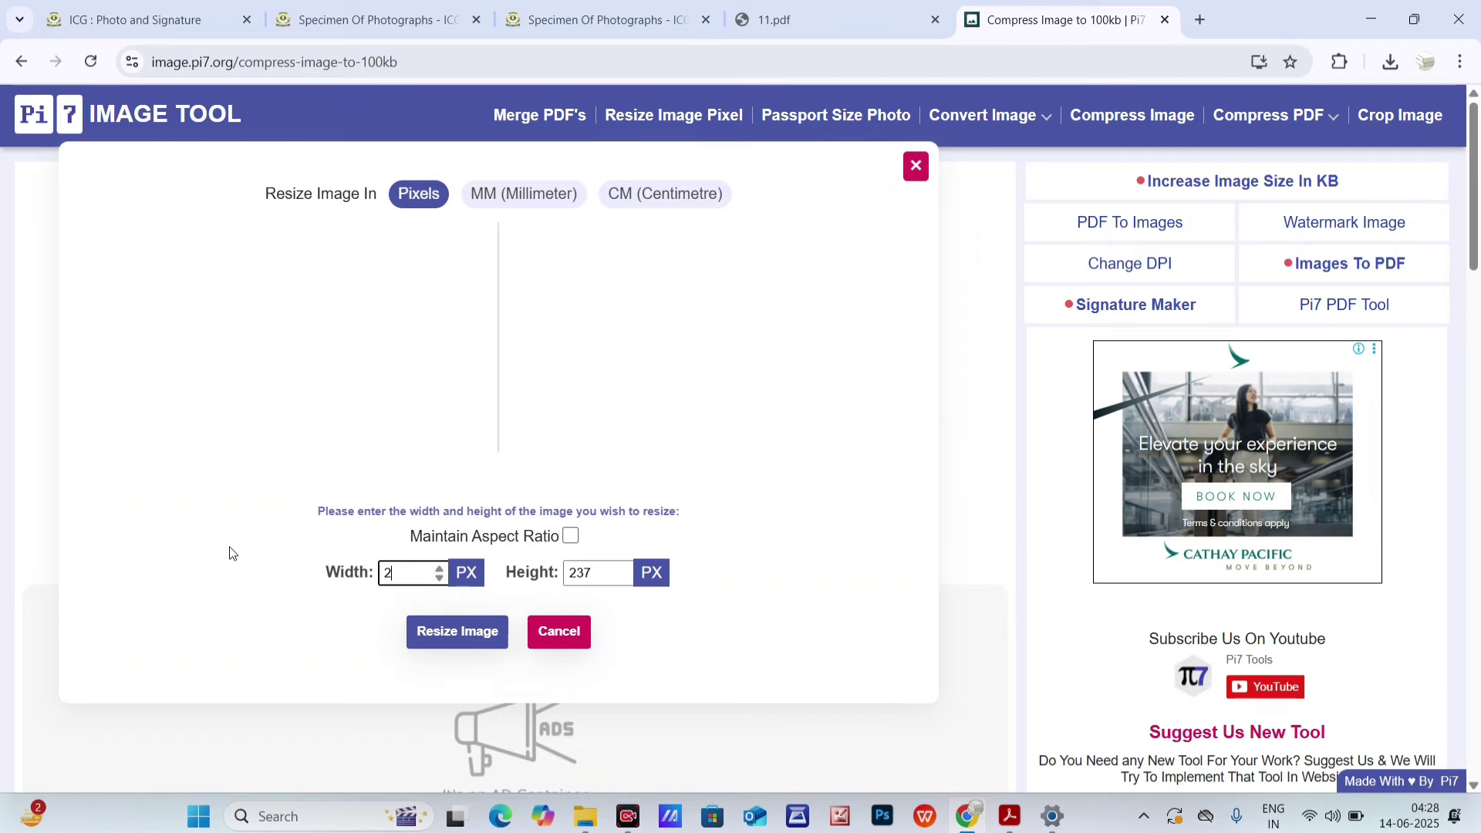
key(Tab)
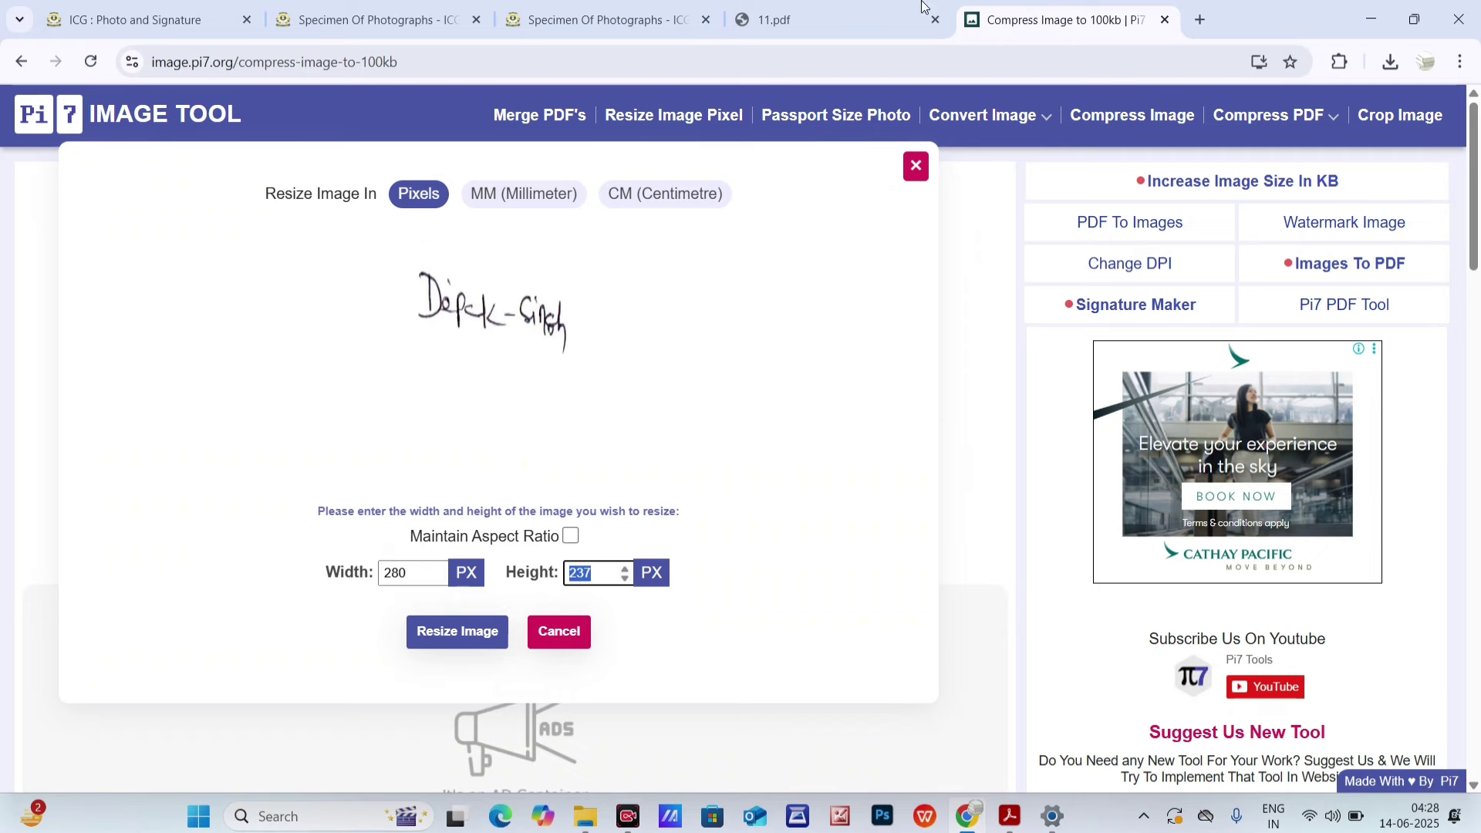
click(845, 17)
click(610, 9)
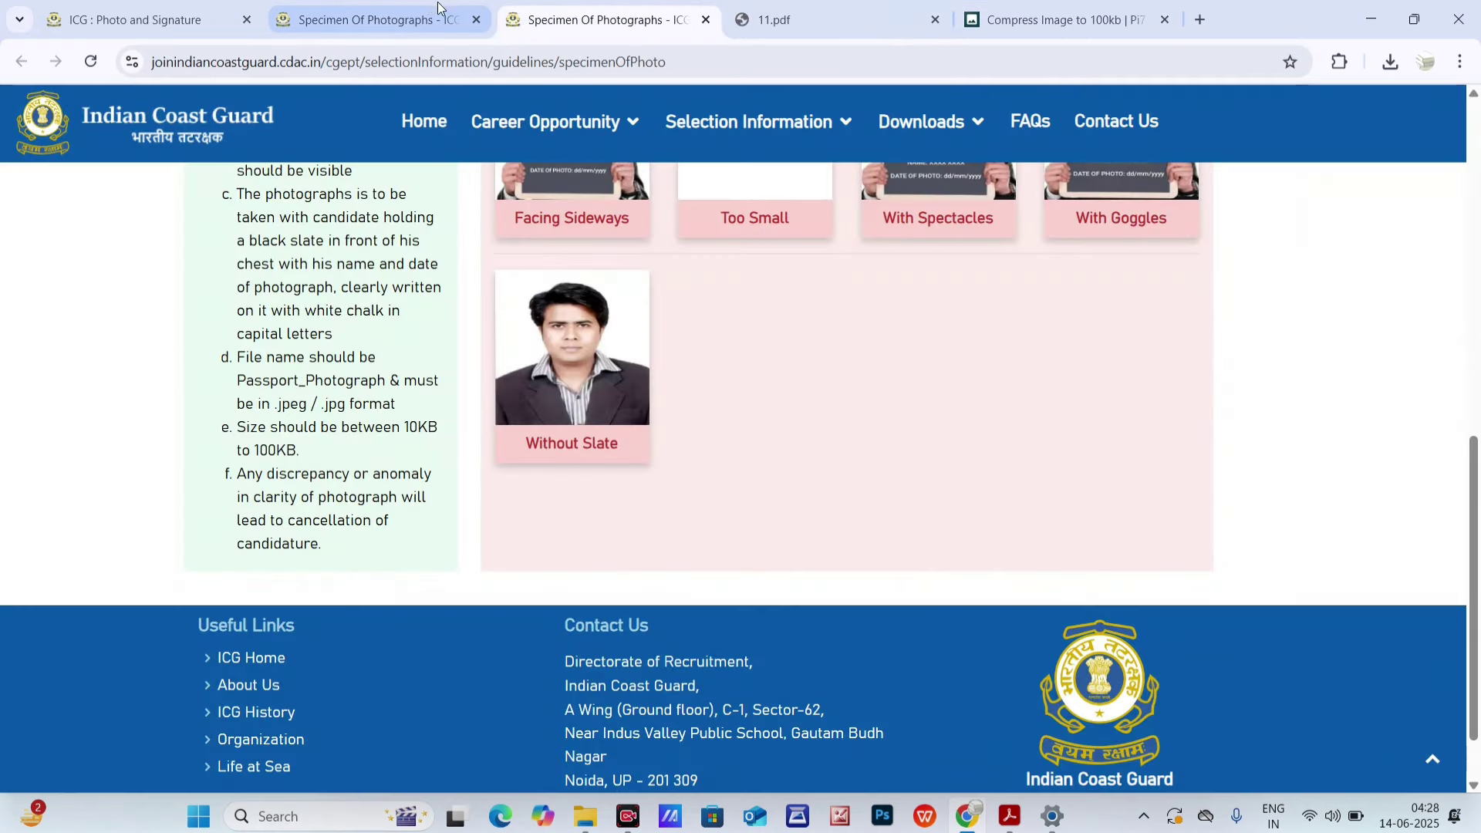
click(1064, 19)
- Resize the signature to 280 × 120 and compress it with a 50 KB target
text(120)
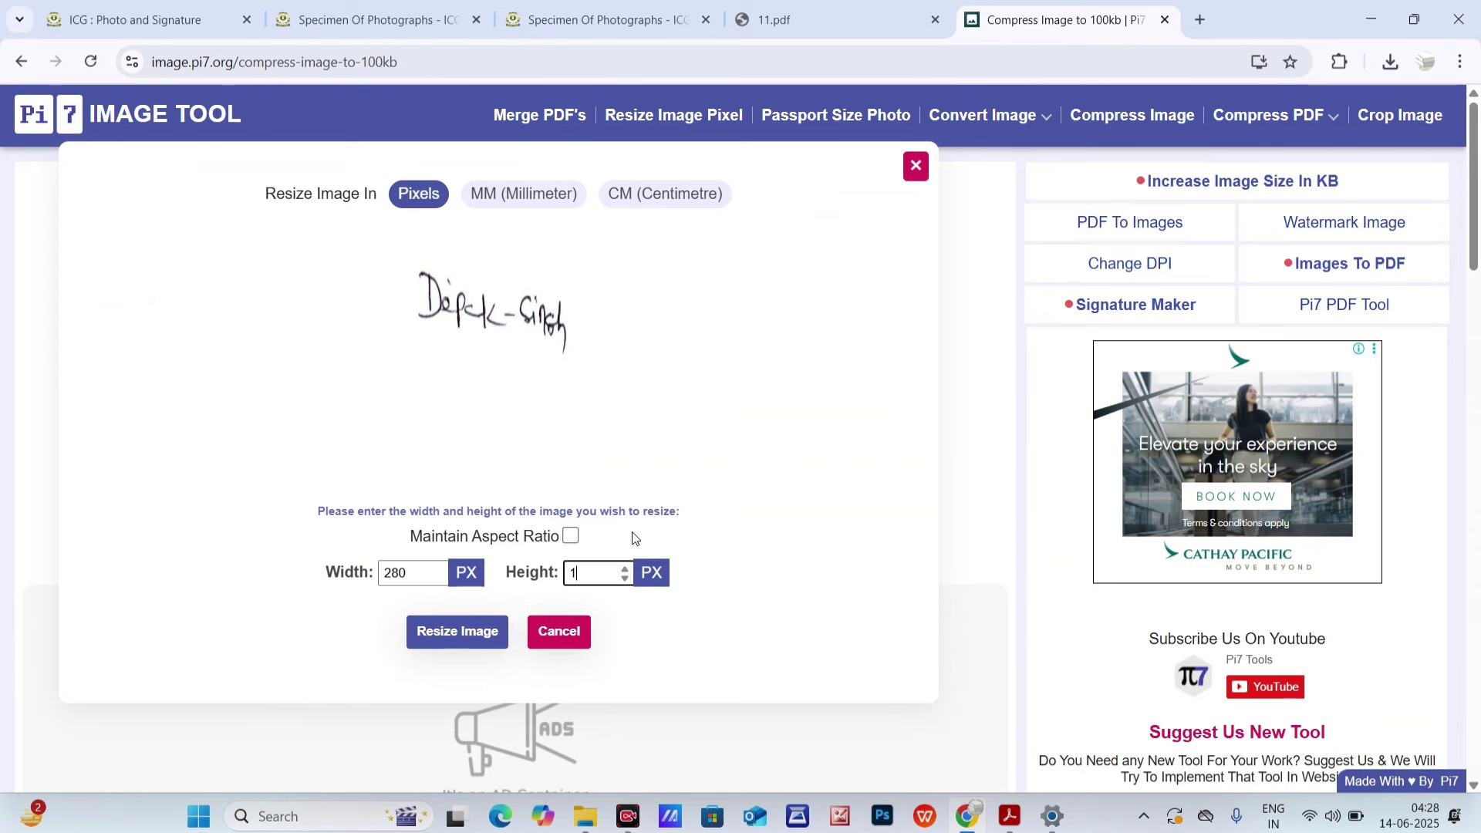
click(422, 639)
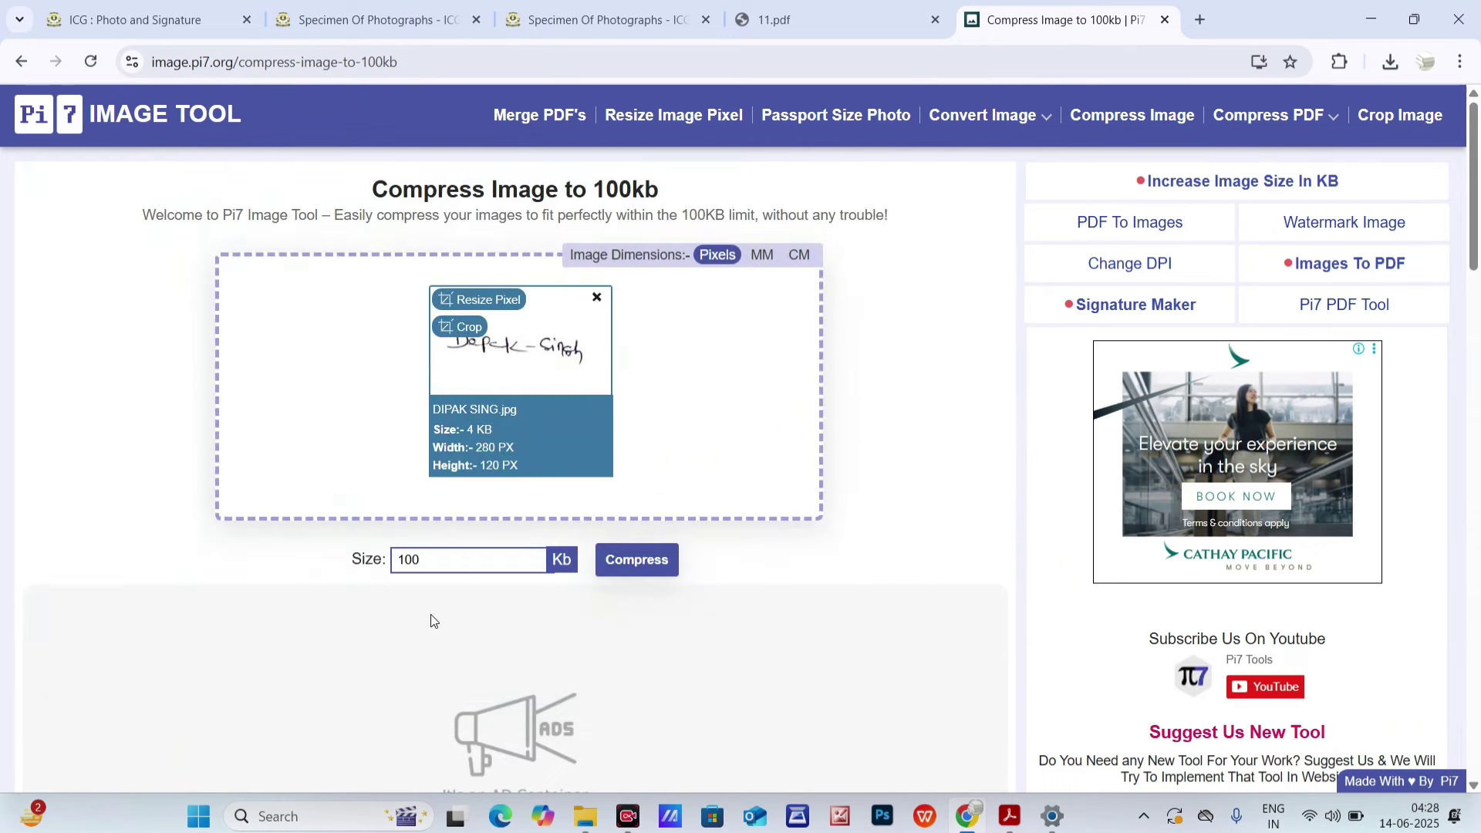
drag(438, 558, 333, 551)
text(50)
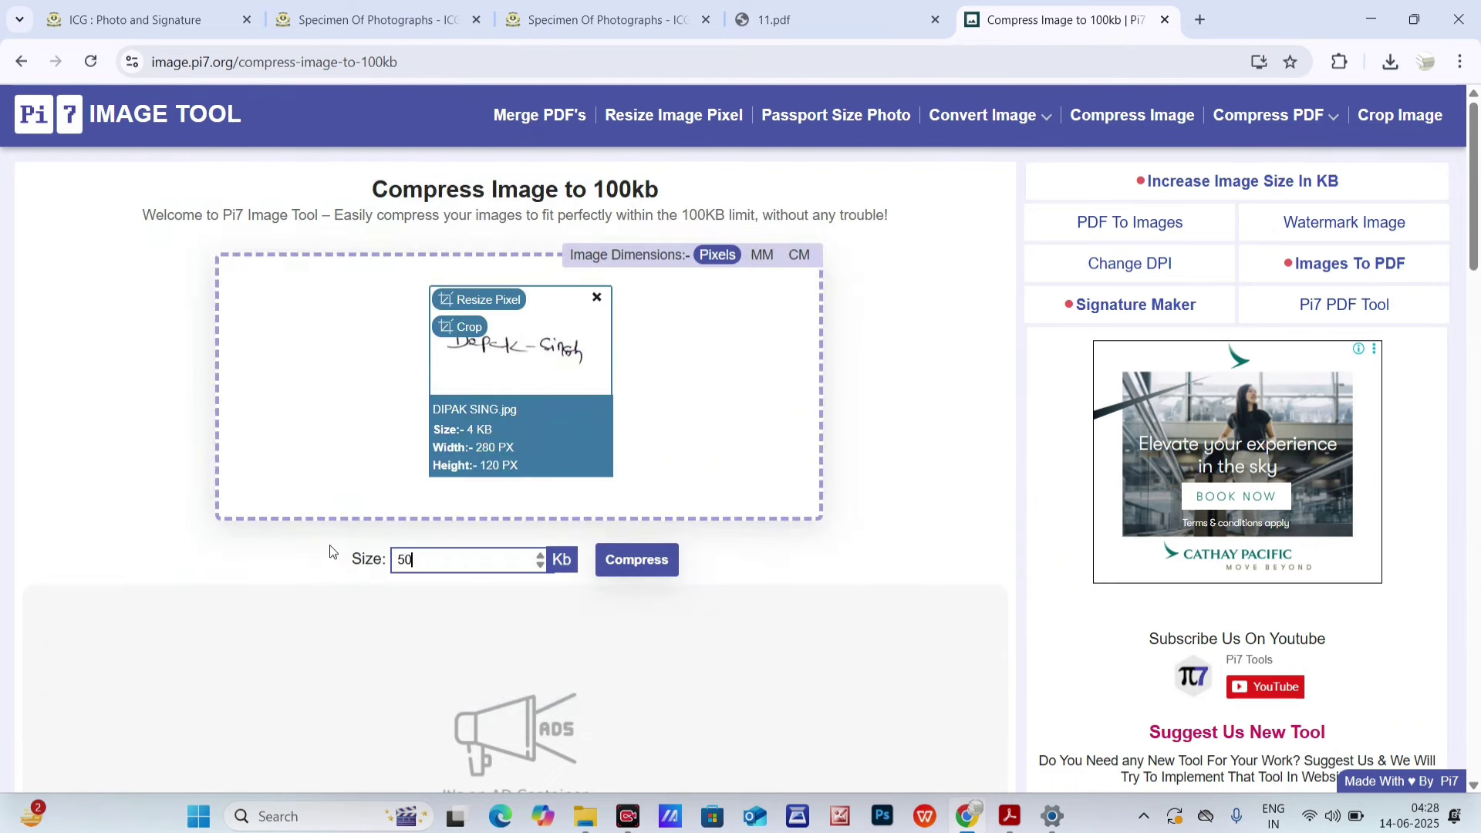
click(611, 560)
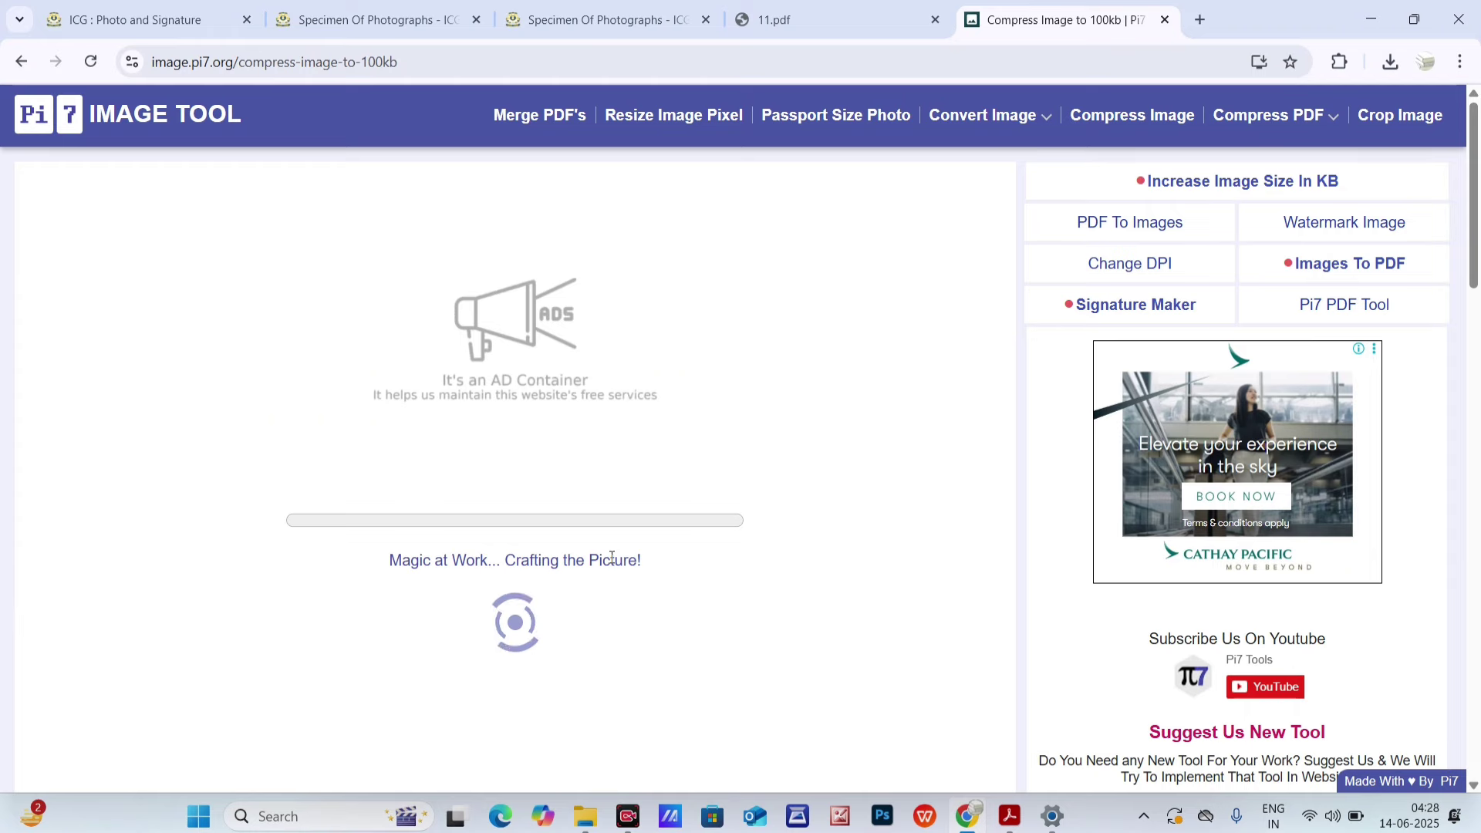
- Download the 48 KB compressed signature and show it in its folder
scroll(503, 583, down, 1)
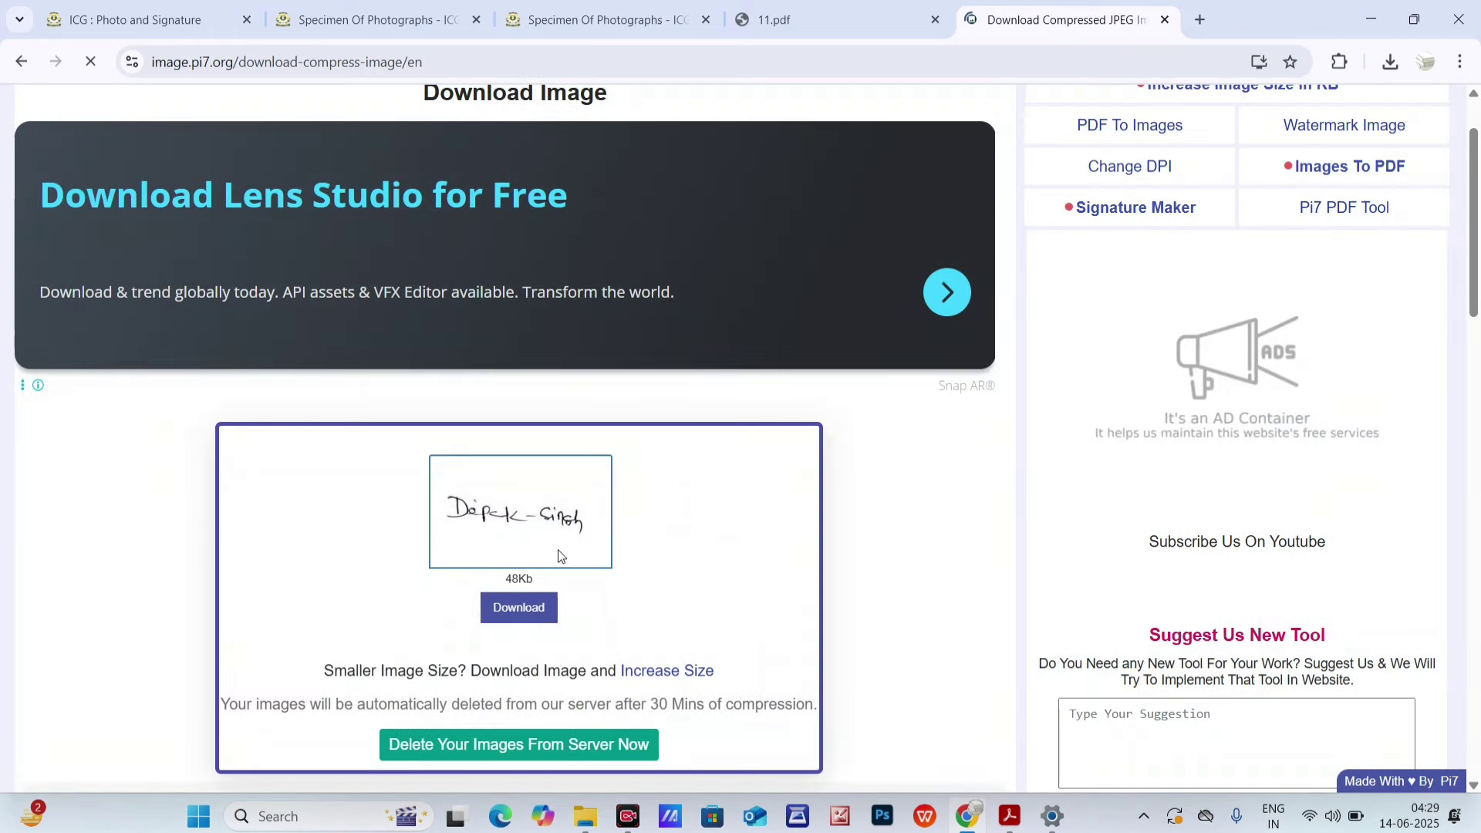
double_click(508, 580)
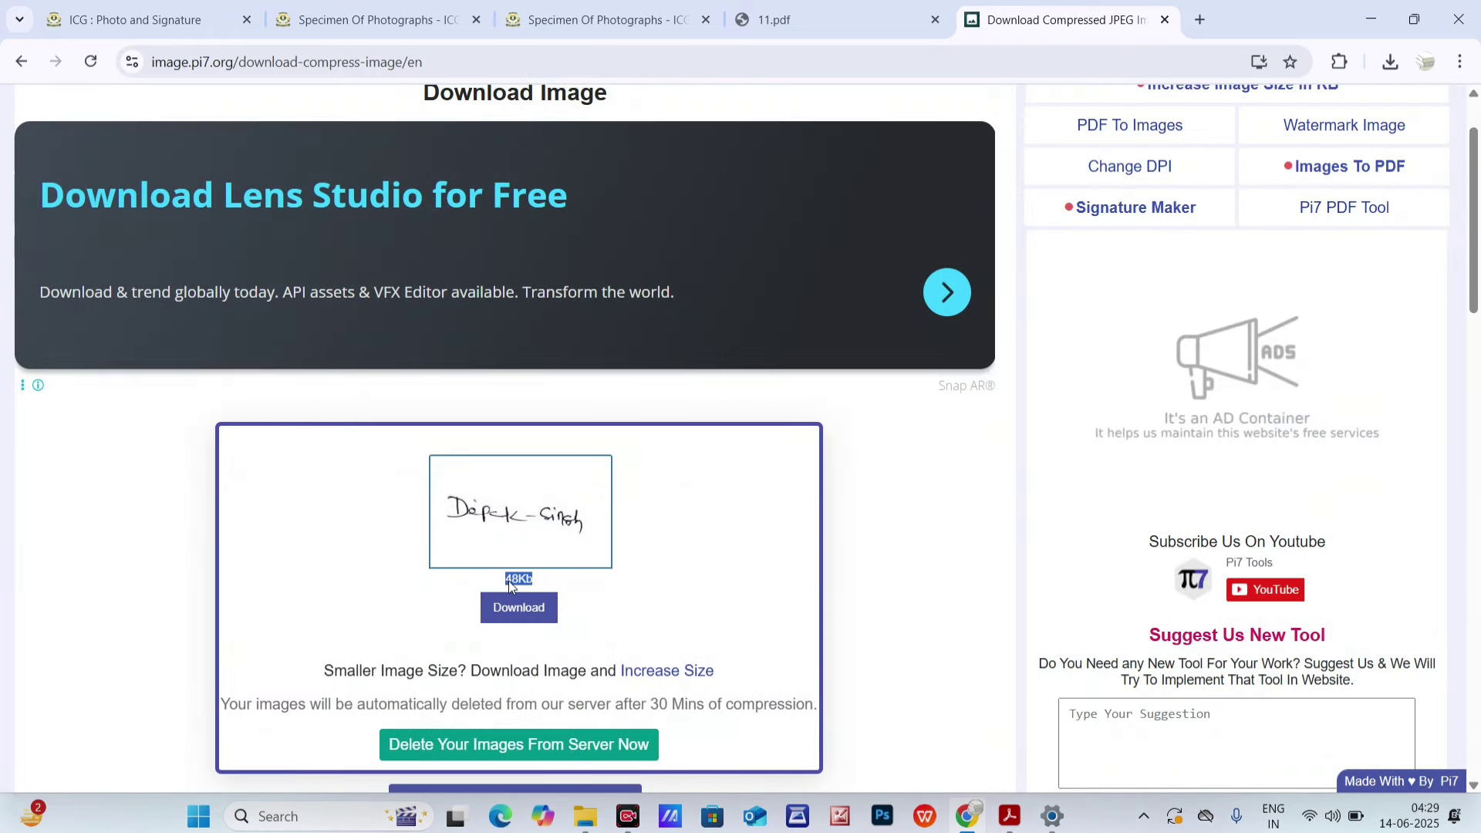
click(523, 611)
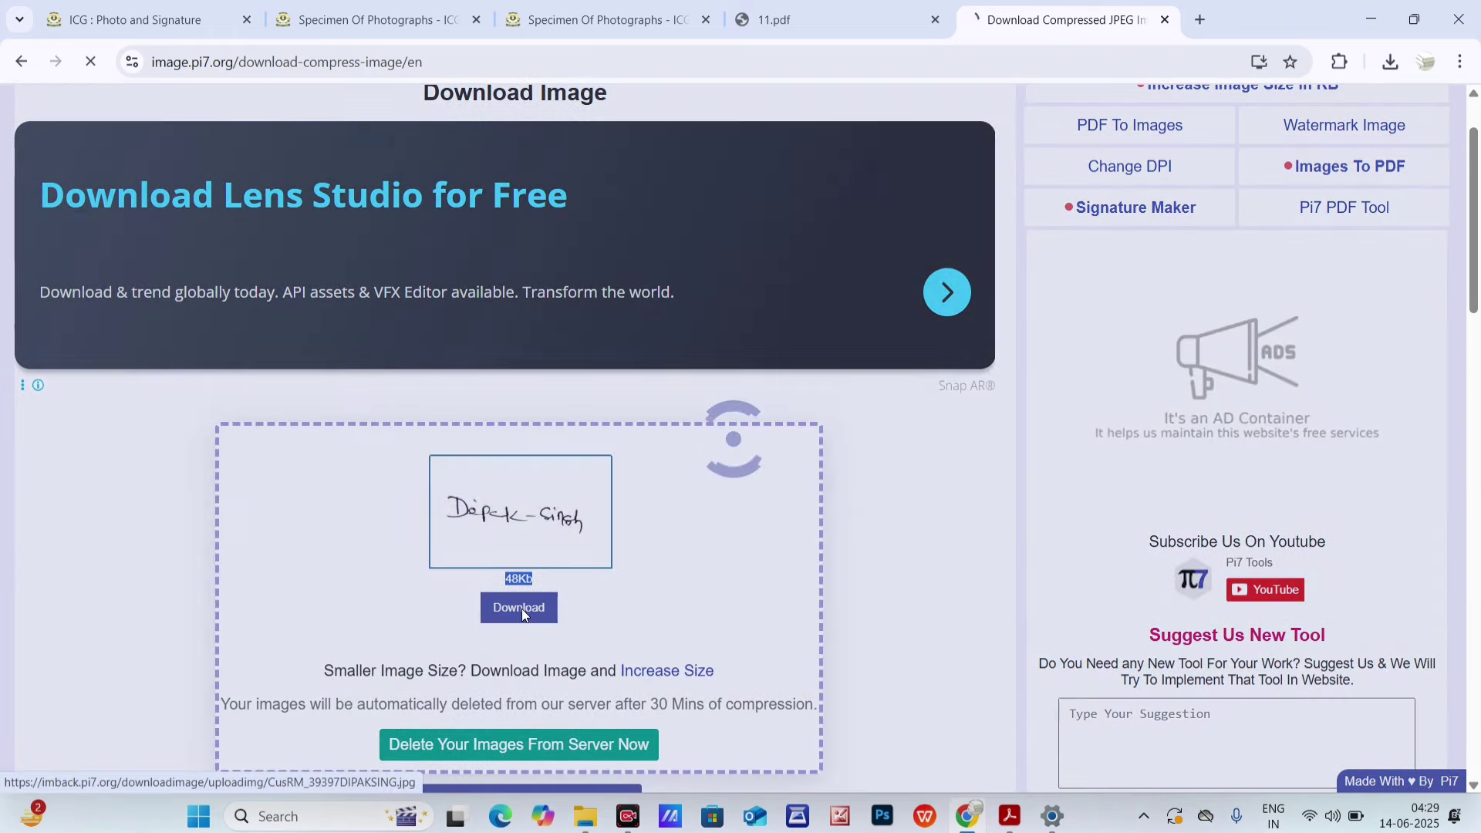
click(1391, 63)
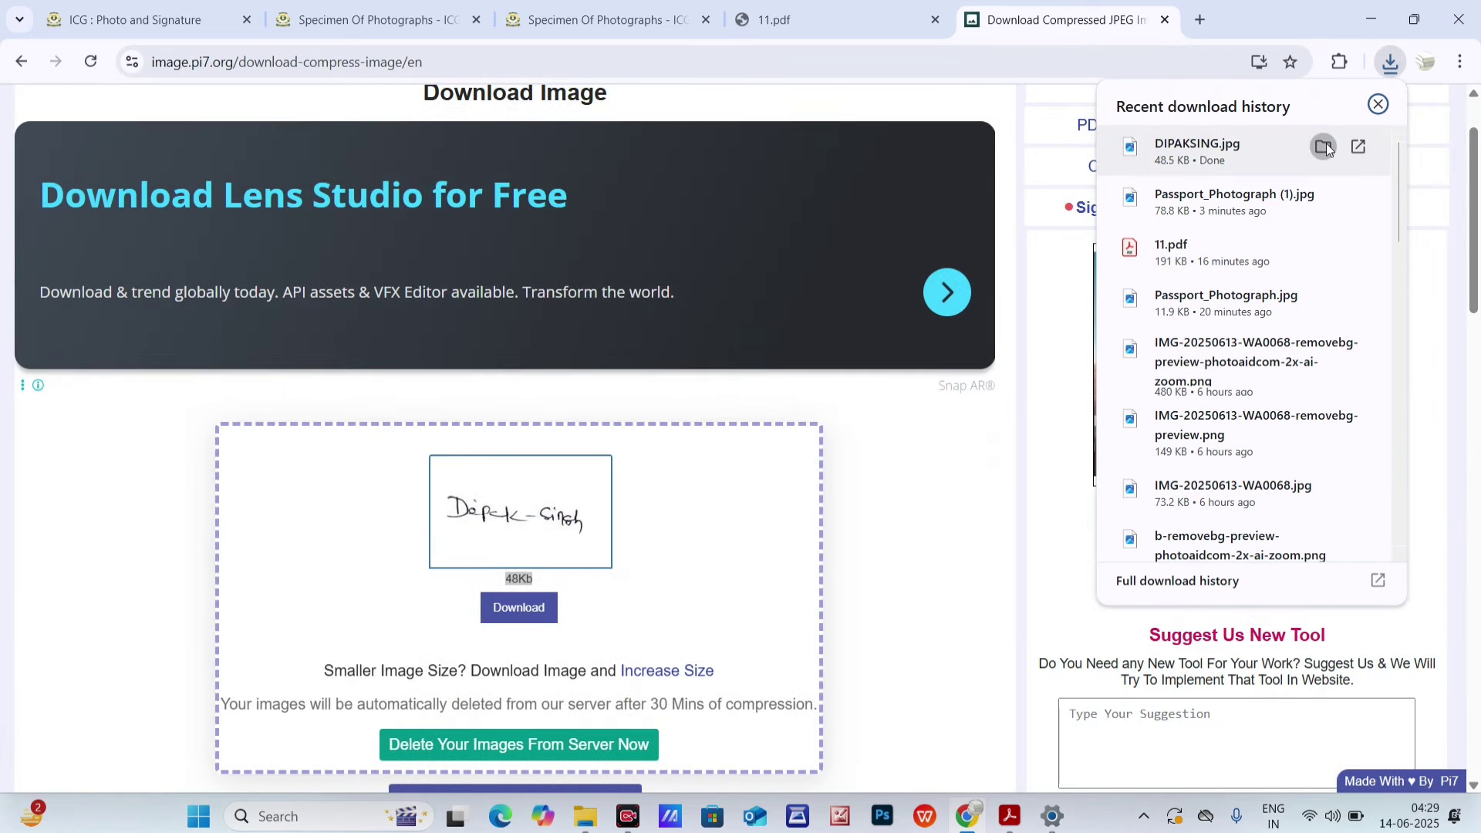
click(1323, 149)
- Paste the downloaded signature image into the eeeee folder
click(908, 235)
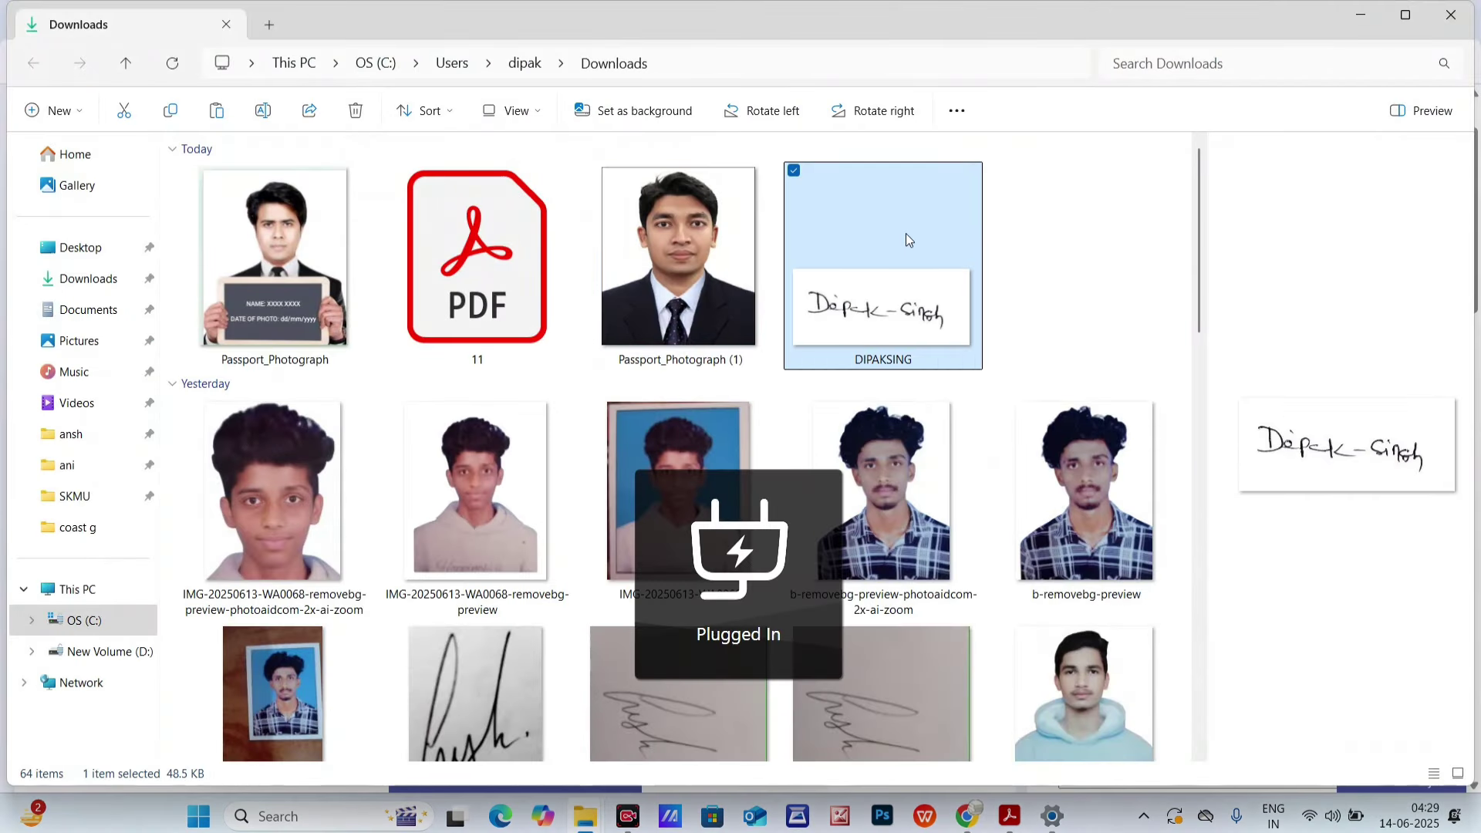
right_click(905, 233)
click(1376, 15)
click(1376, 15)
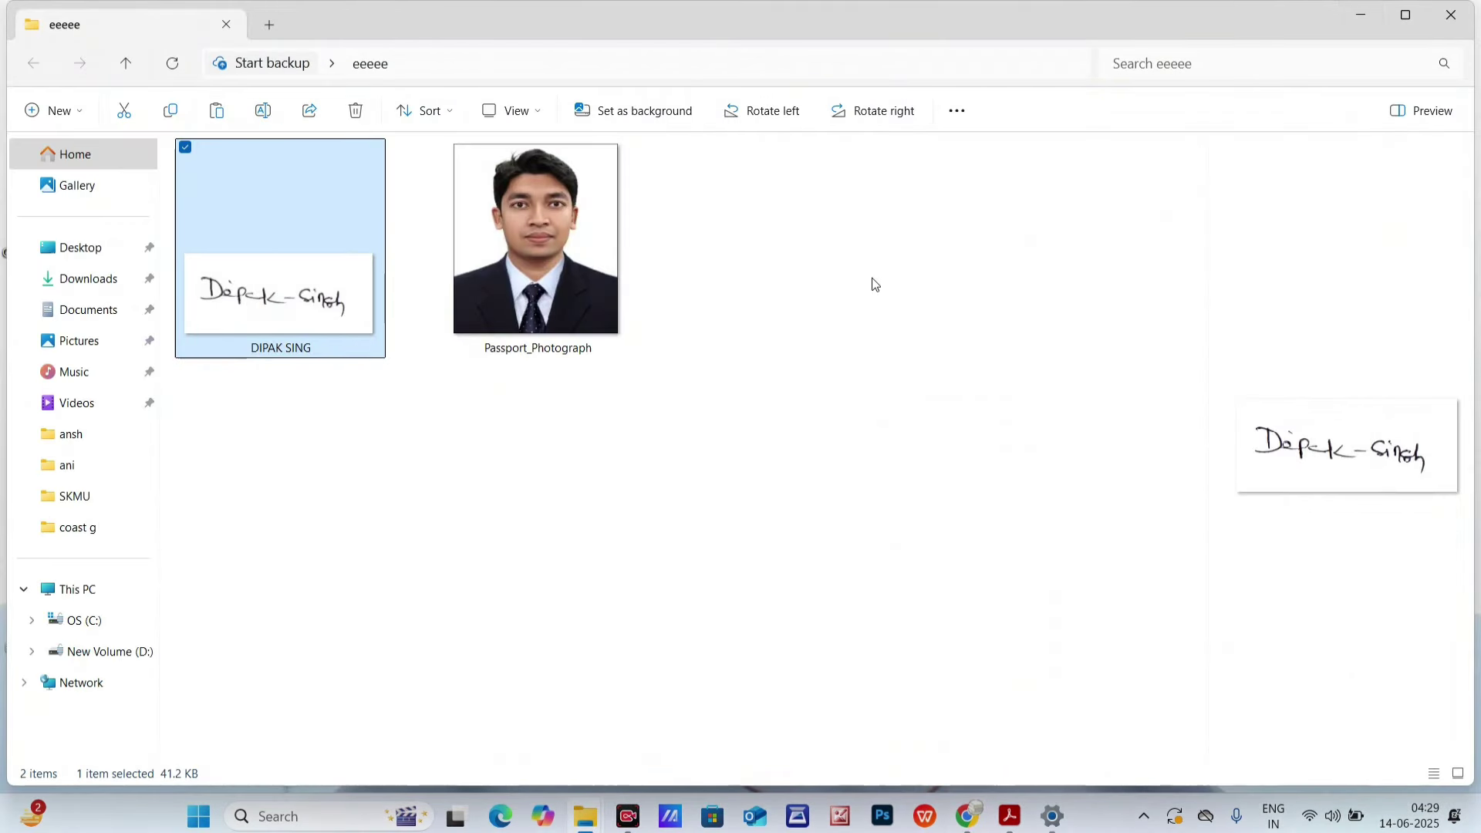
right_click(873, 285)
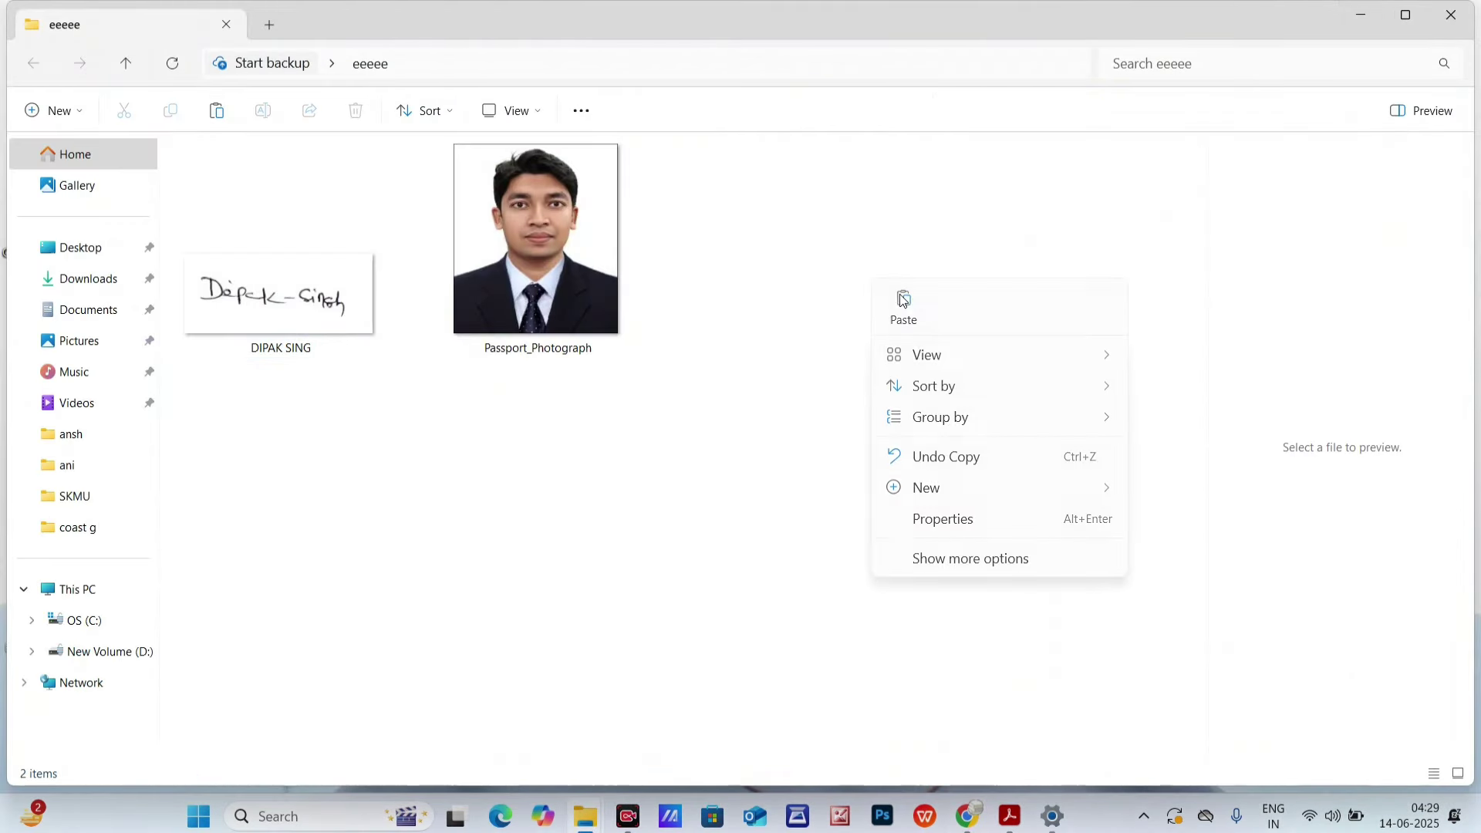
click(904, 306)
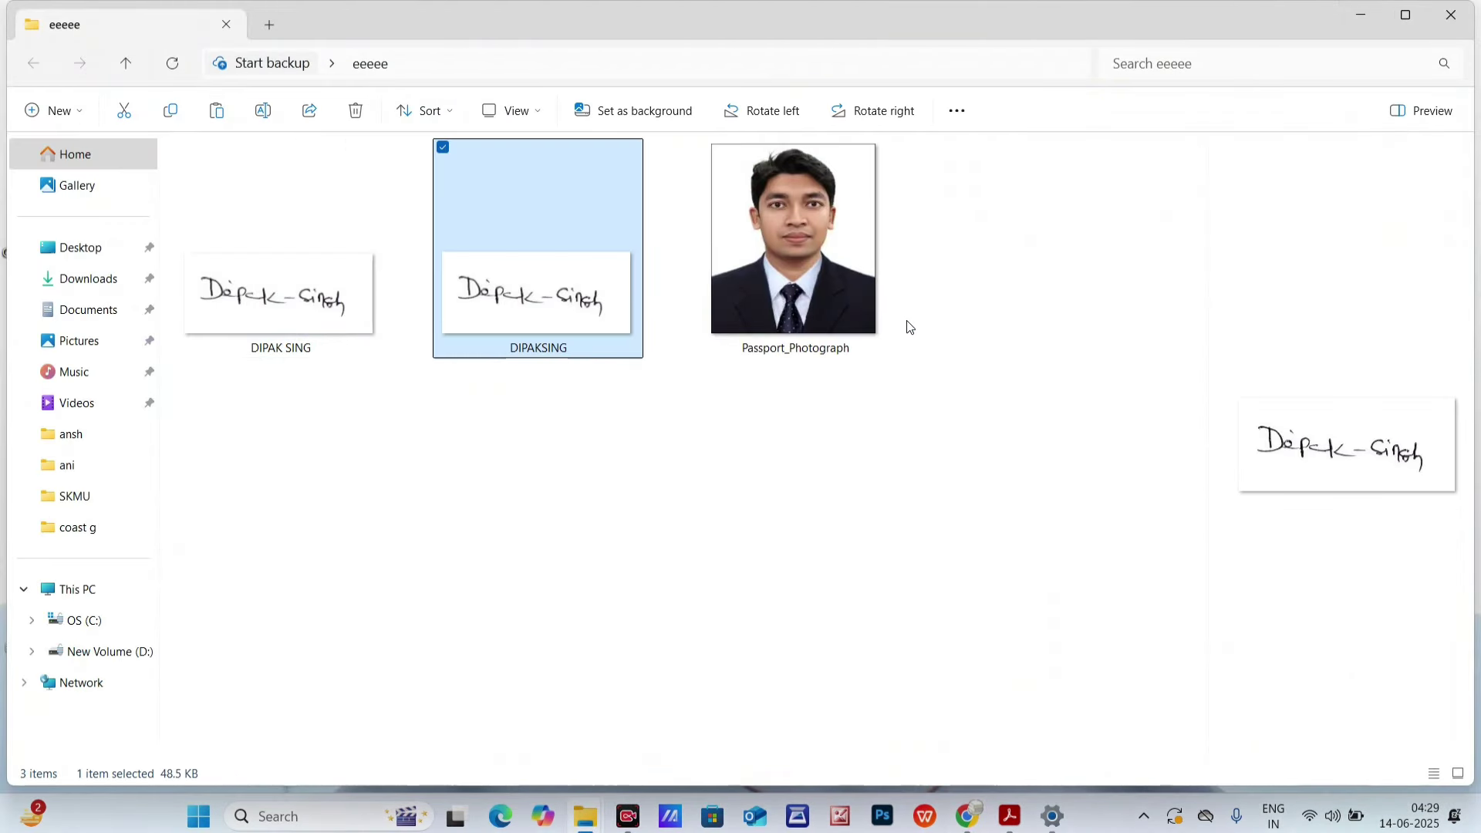
- Copy the required file name 'Signature' from the ICG Photo and Signature page
right_click(544, 269)
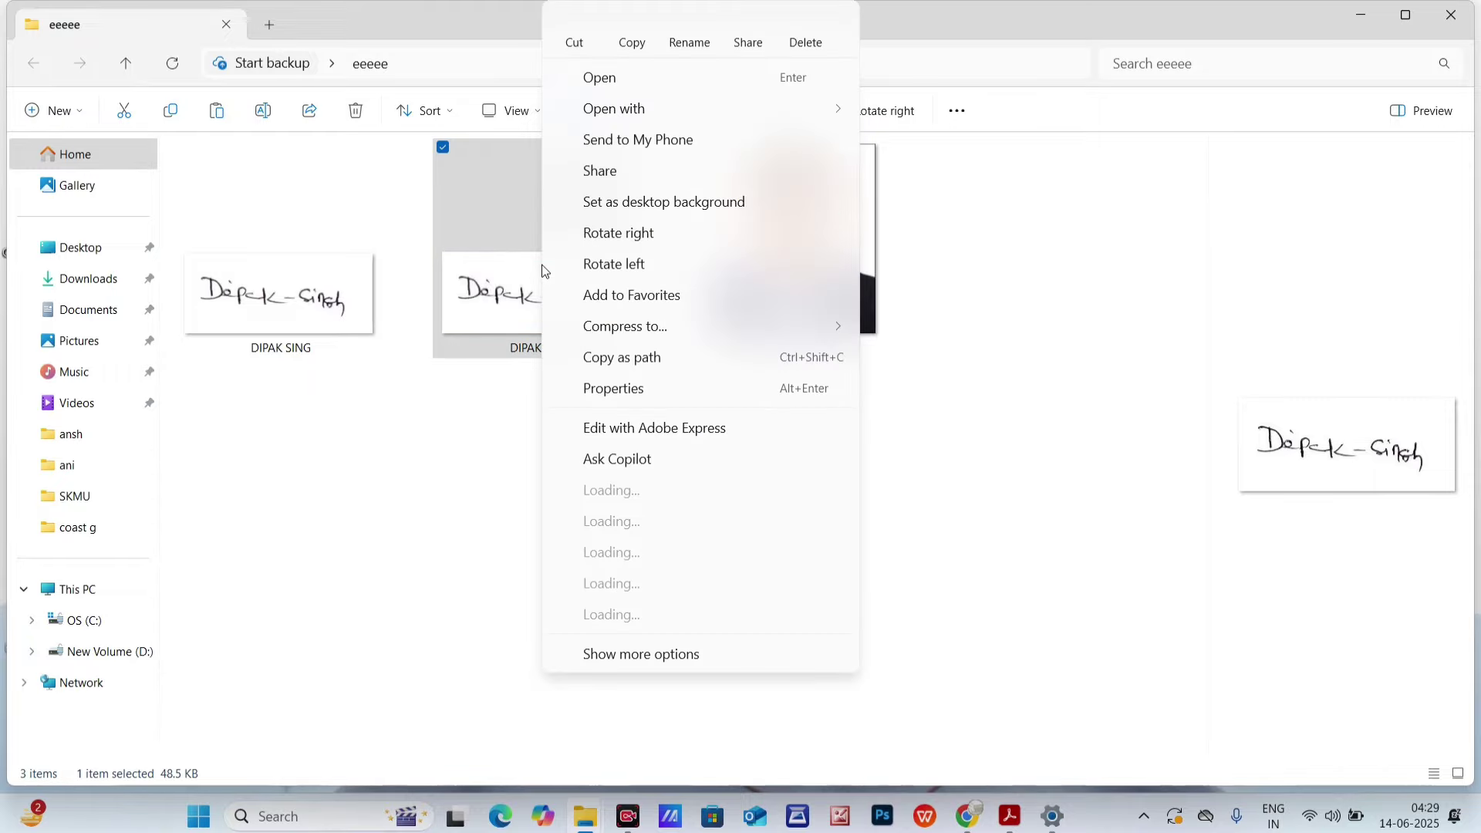
click(965, 814)
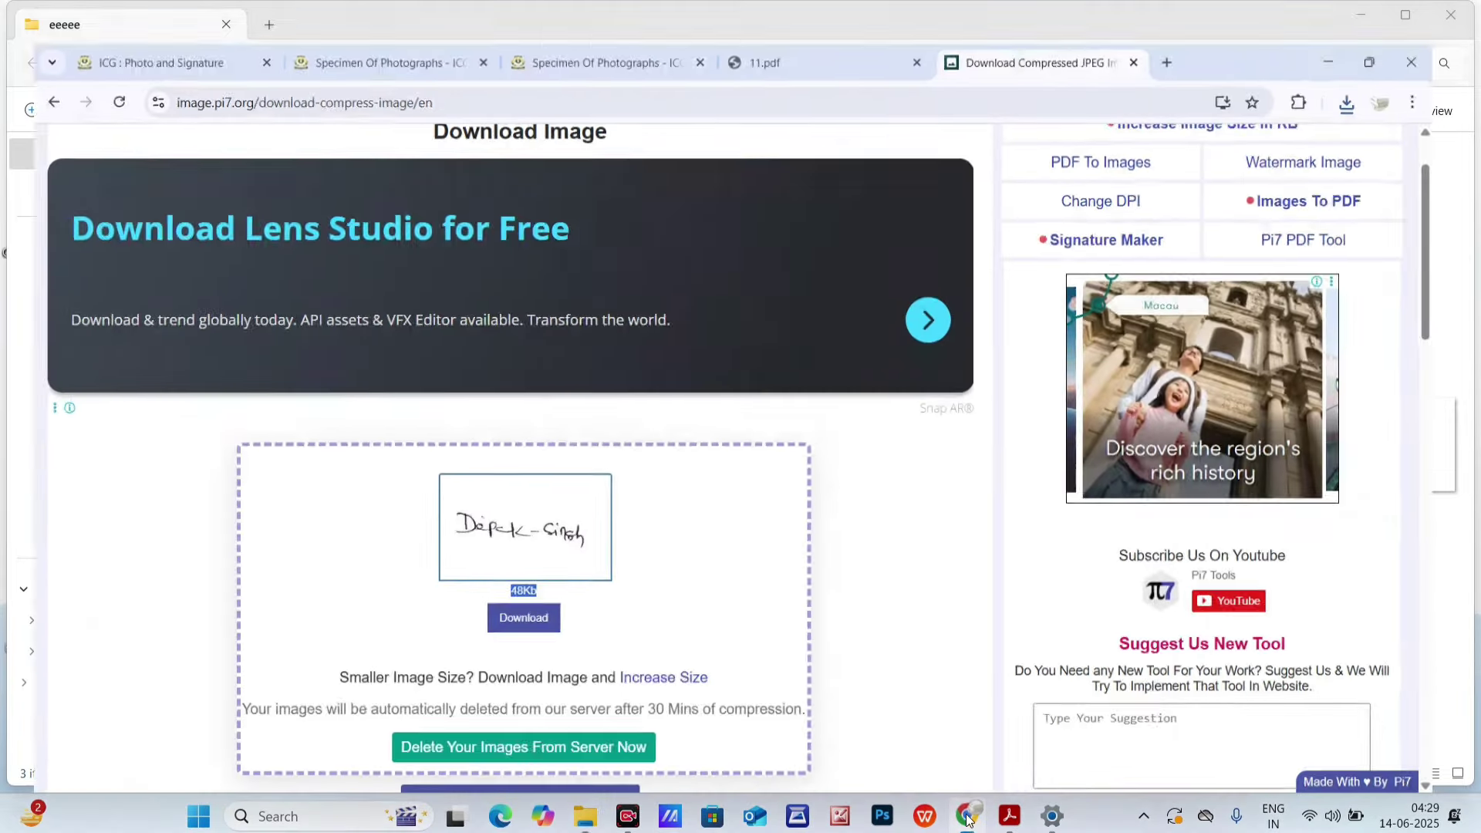
click(150, 17)
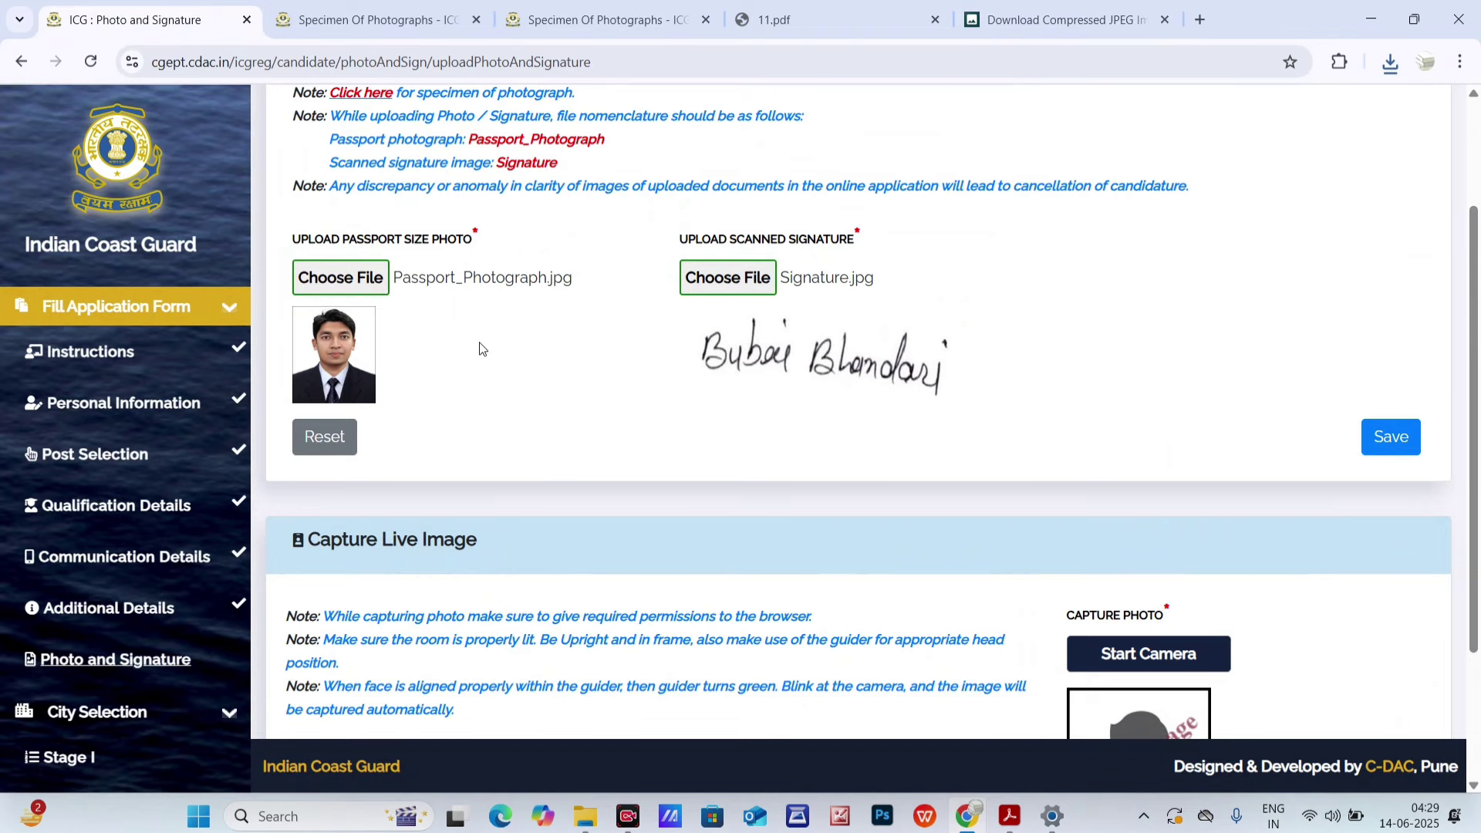
scroll(479, 349, up, 2)
drag(499, 330, 555, 336)
right_click(537, 326)
click(571, 344)
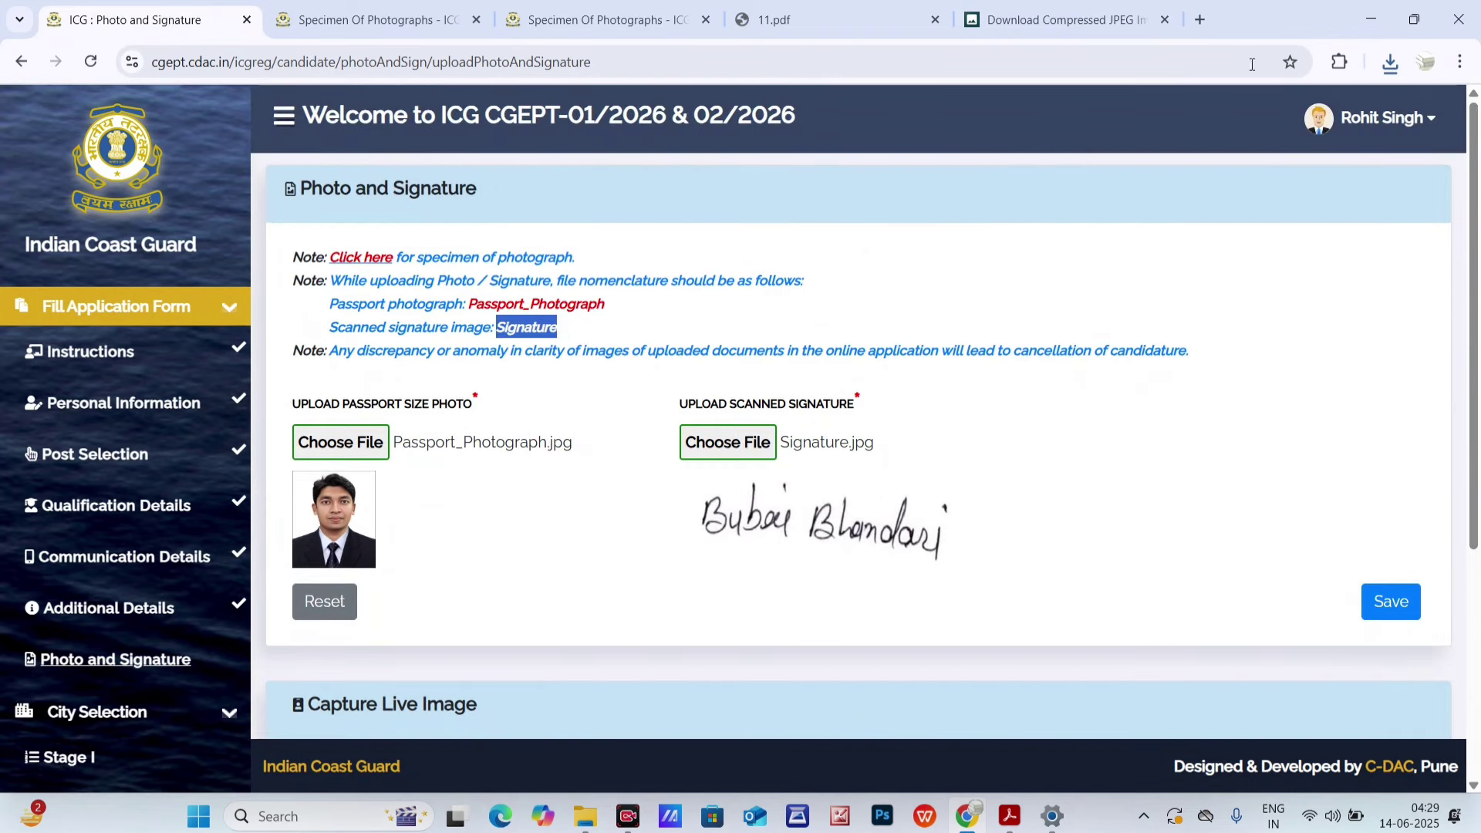
- Rename the pasted signature copy to Signature
click(1371, 31)
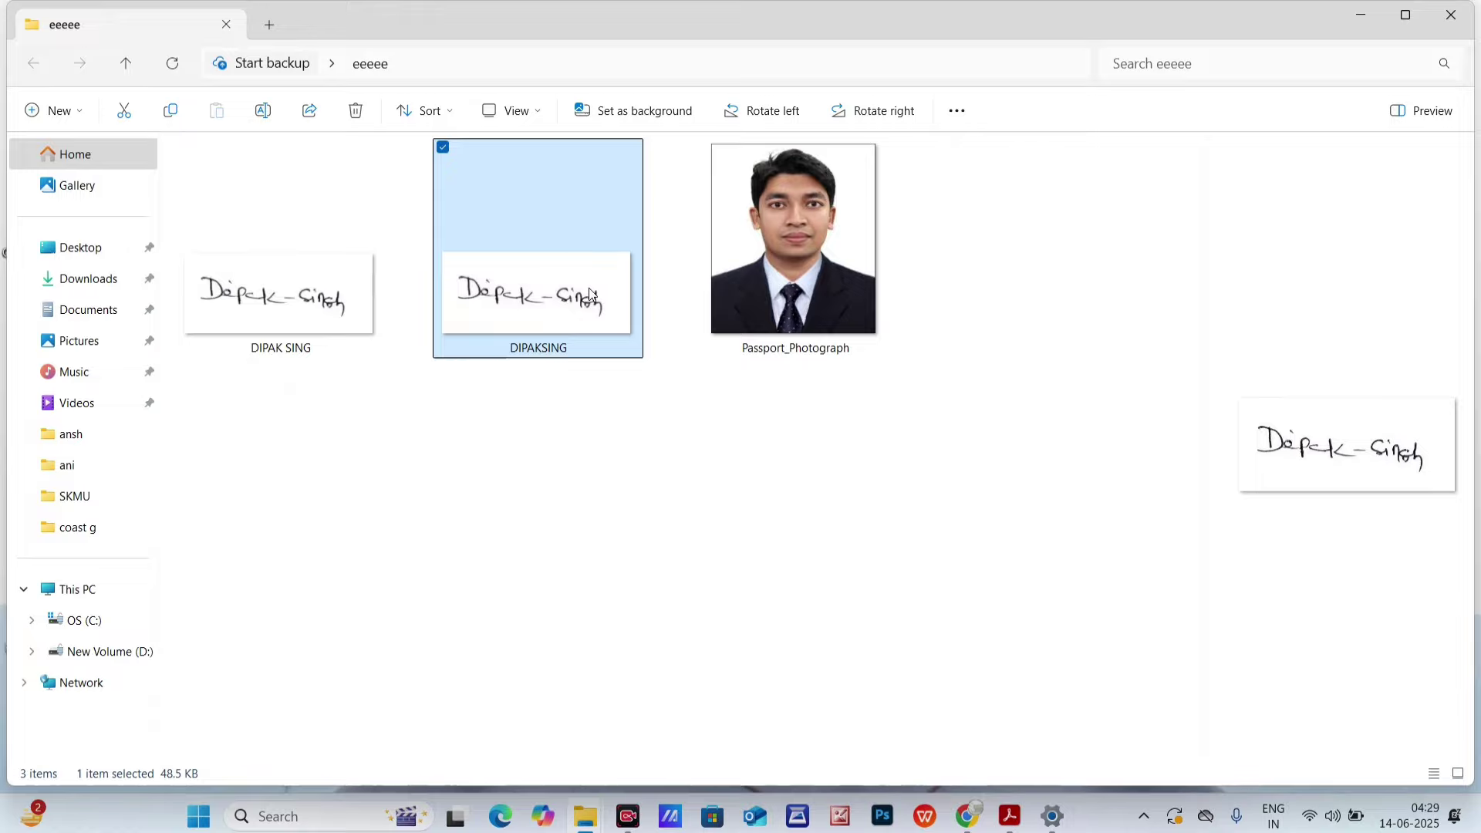
right_click(591, 292)
click(721, 35)
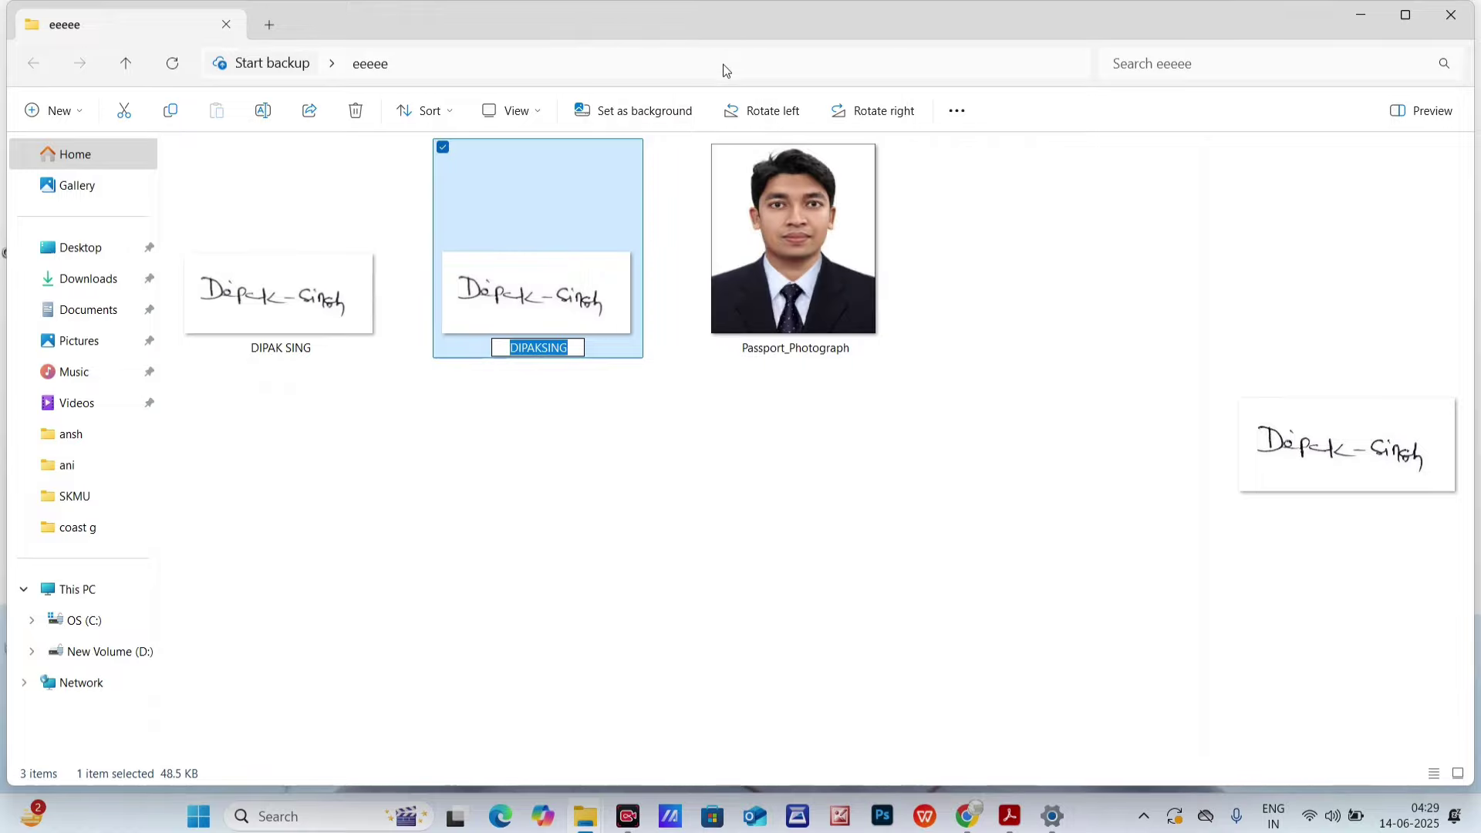
key(ctrl+v)
key(Return)
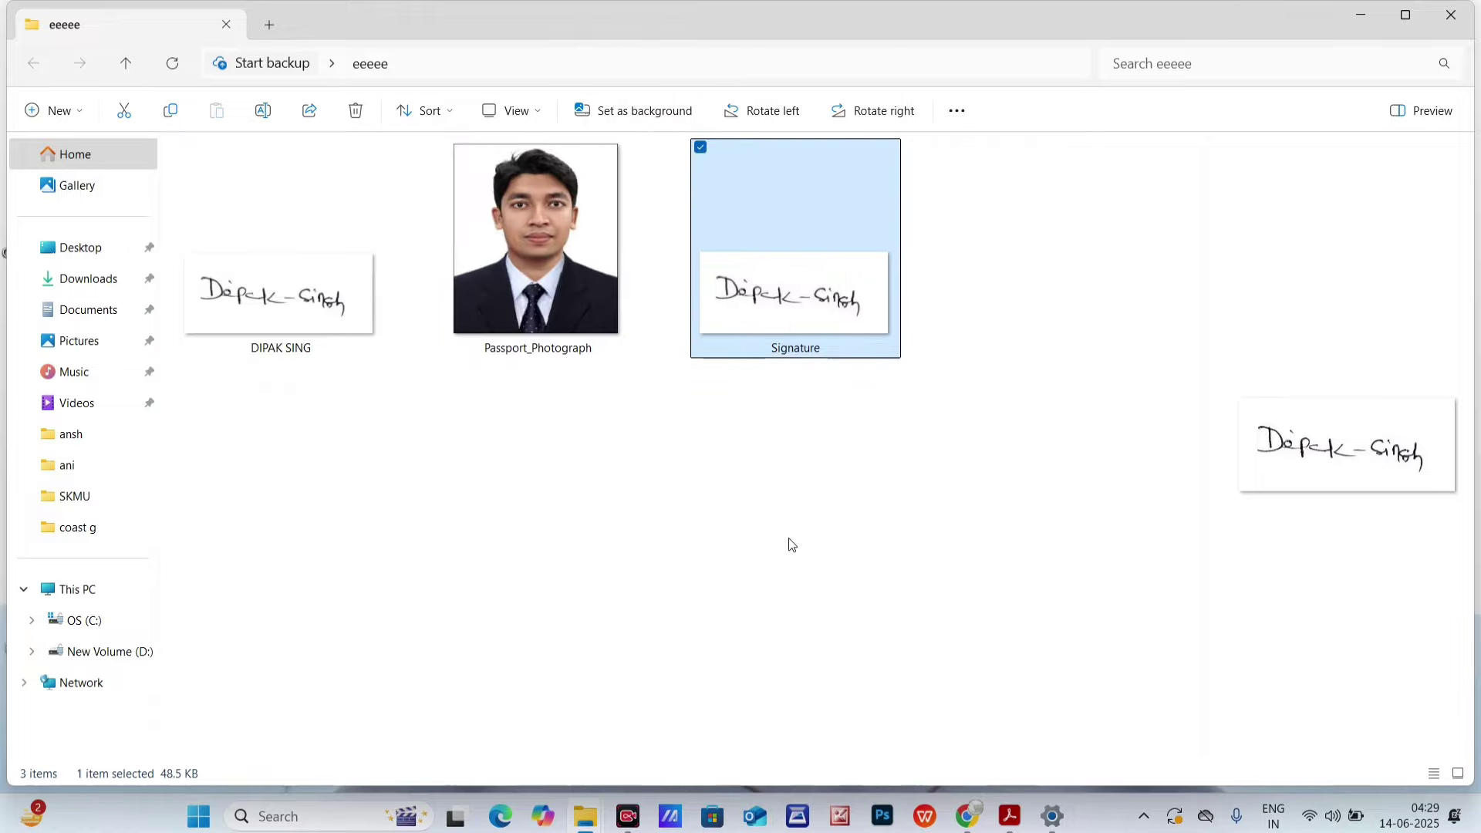
click(967, 814)
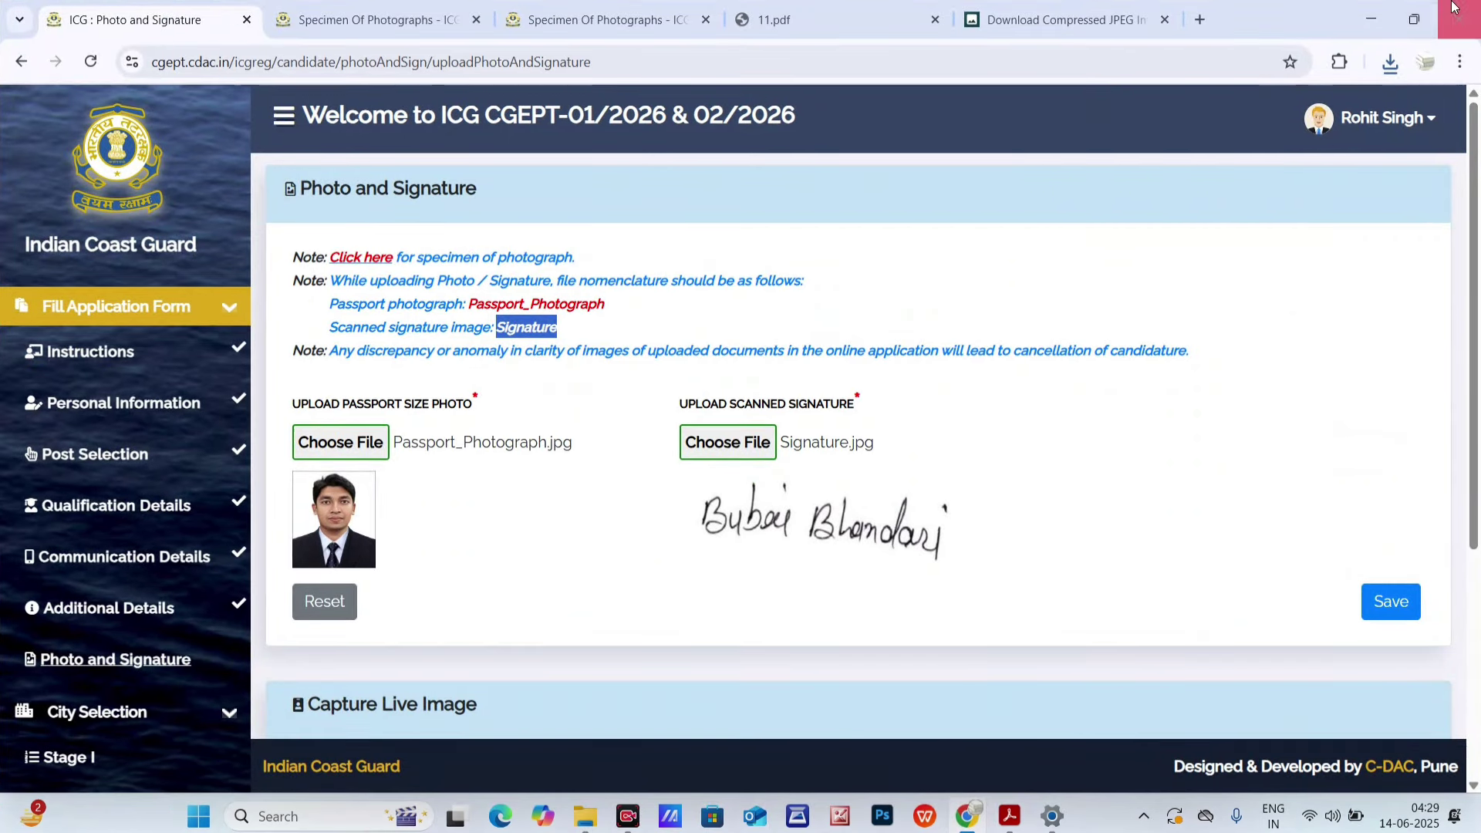
click(1362, 14)
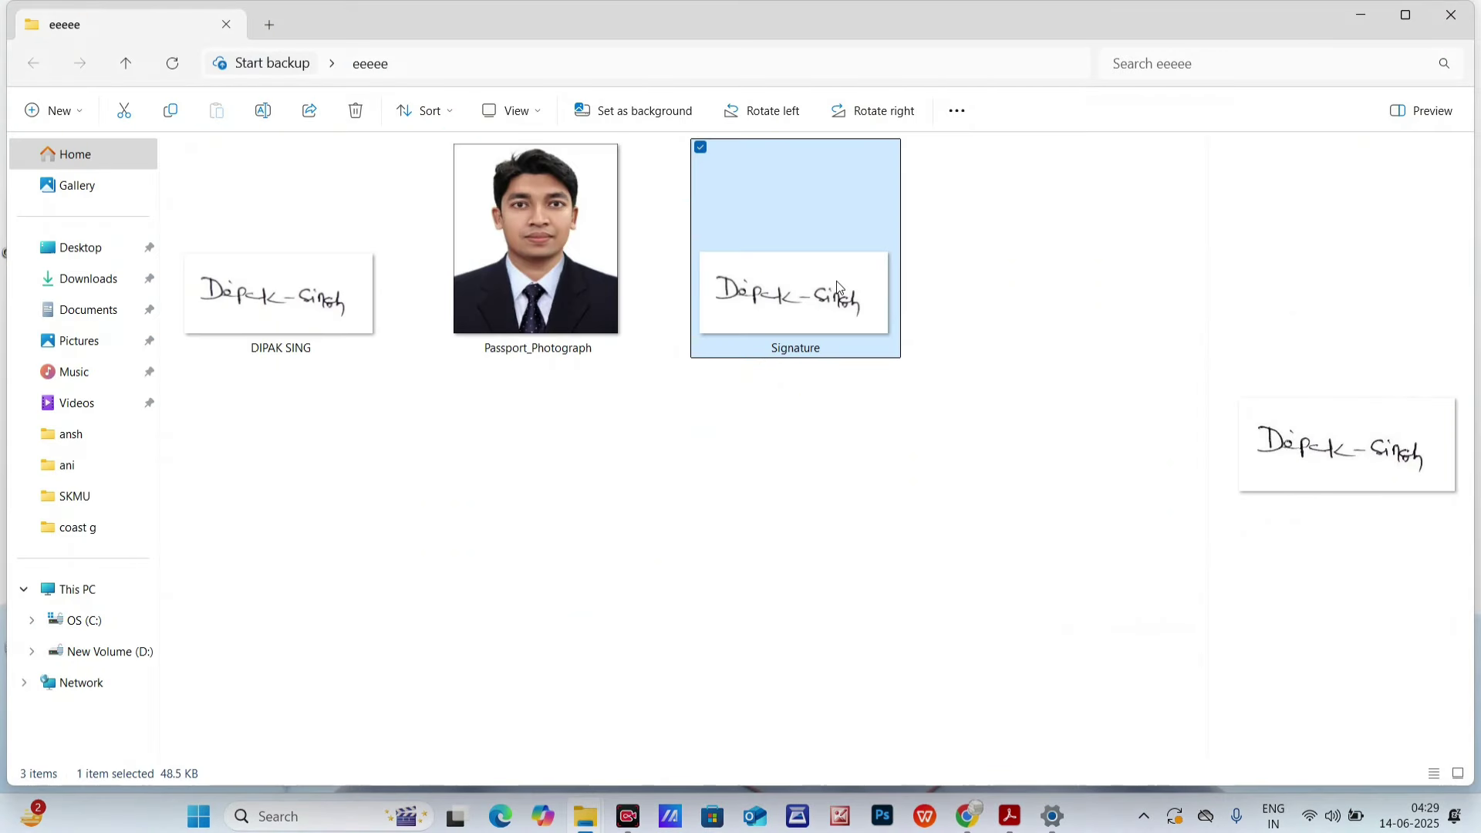
- Load the Signature image into Upload Scanned Signature and trim the crop's top and bottom edges
click(970, 815)
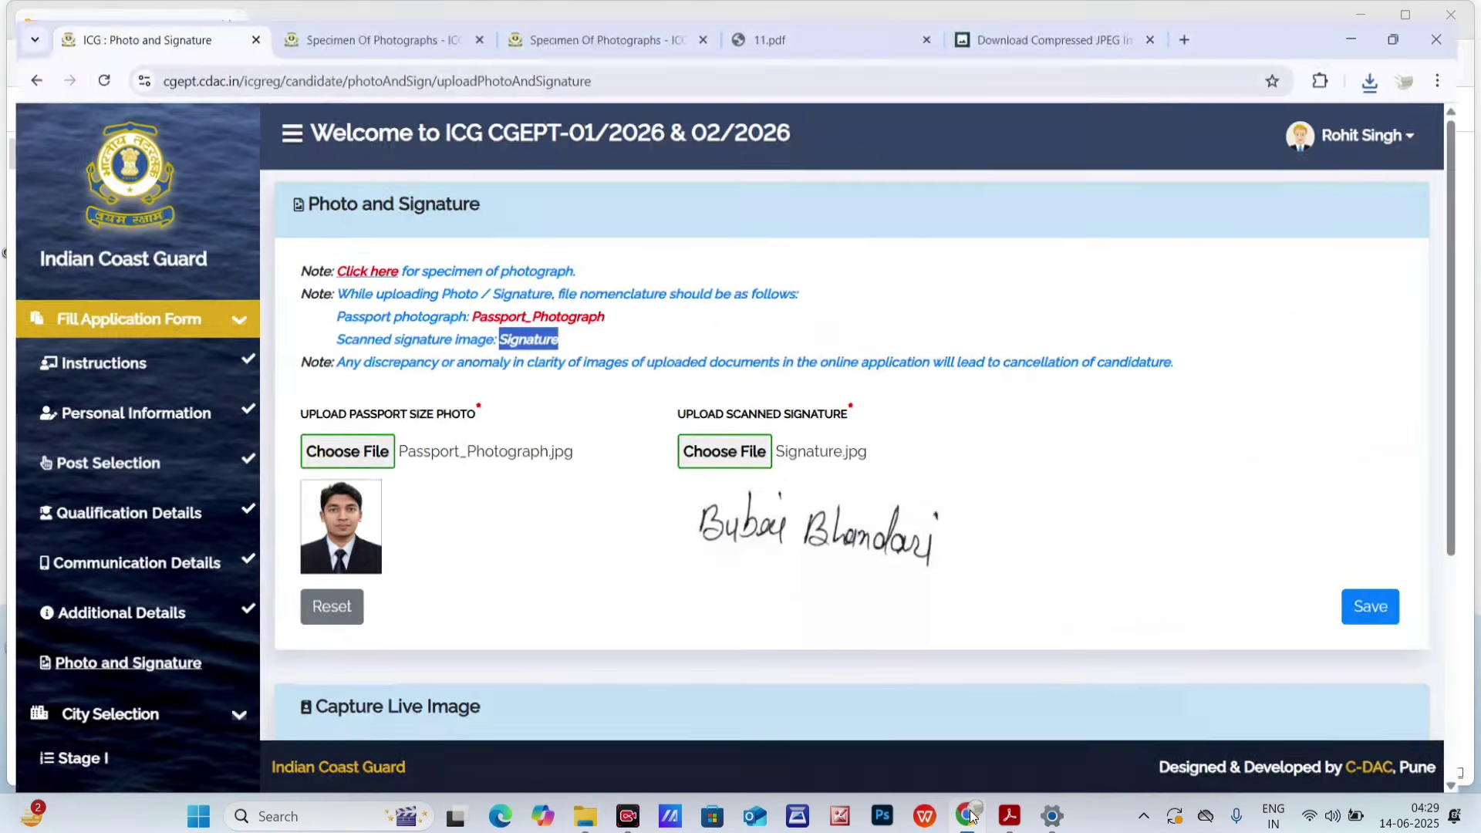
click(747, 450)
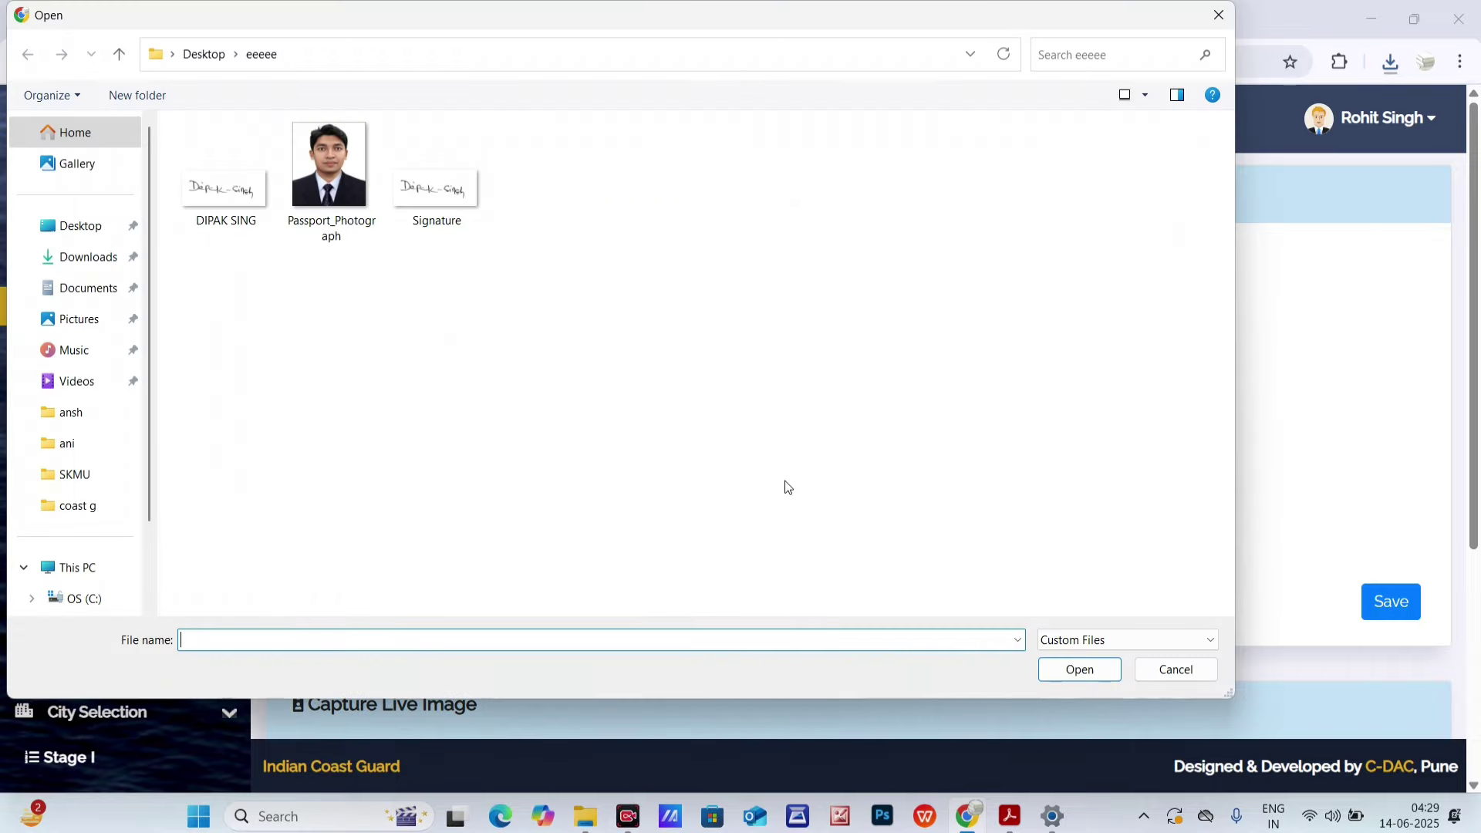
click(436, 206)
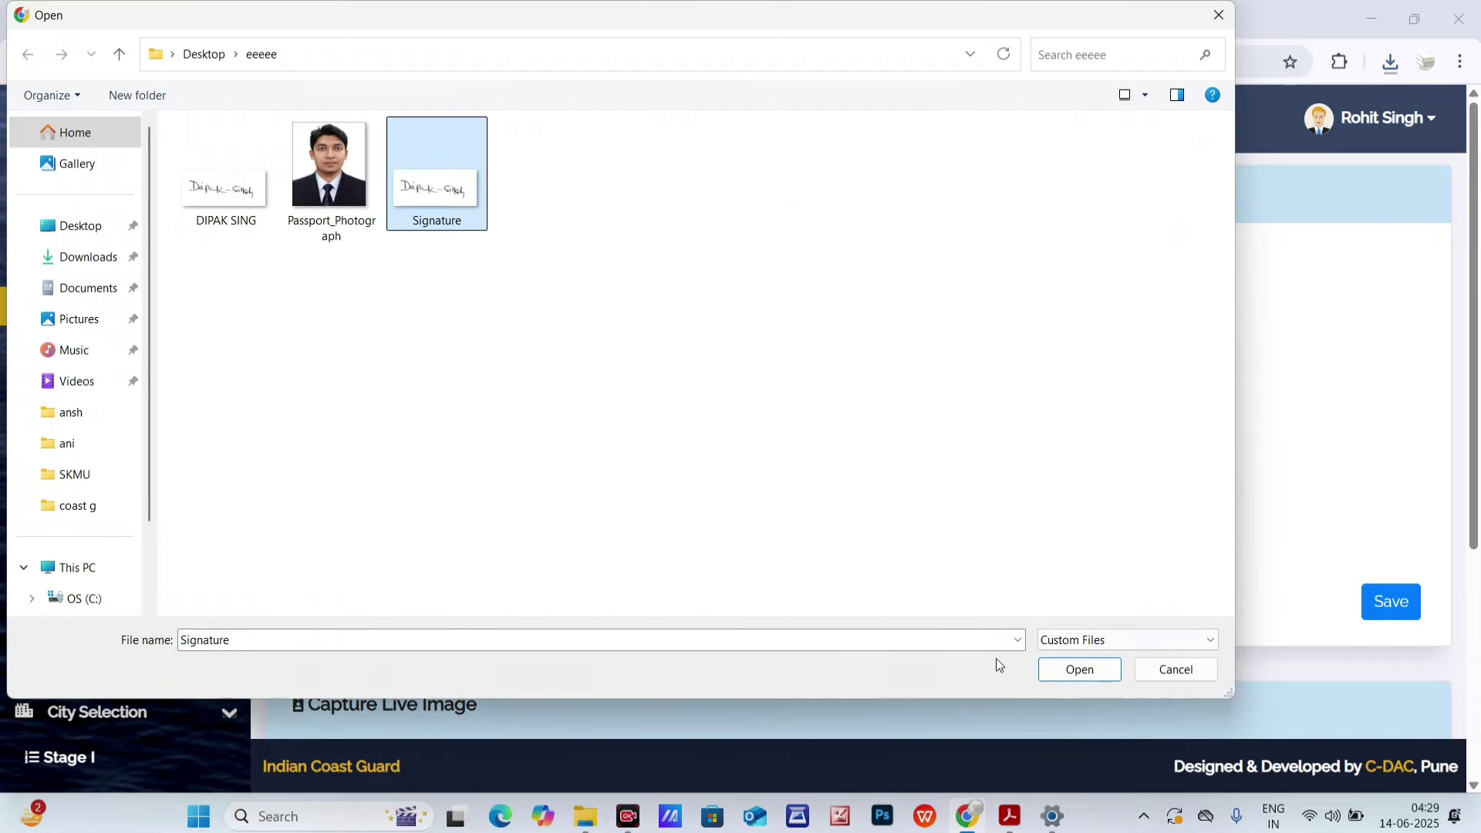
click(1062, 680)
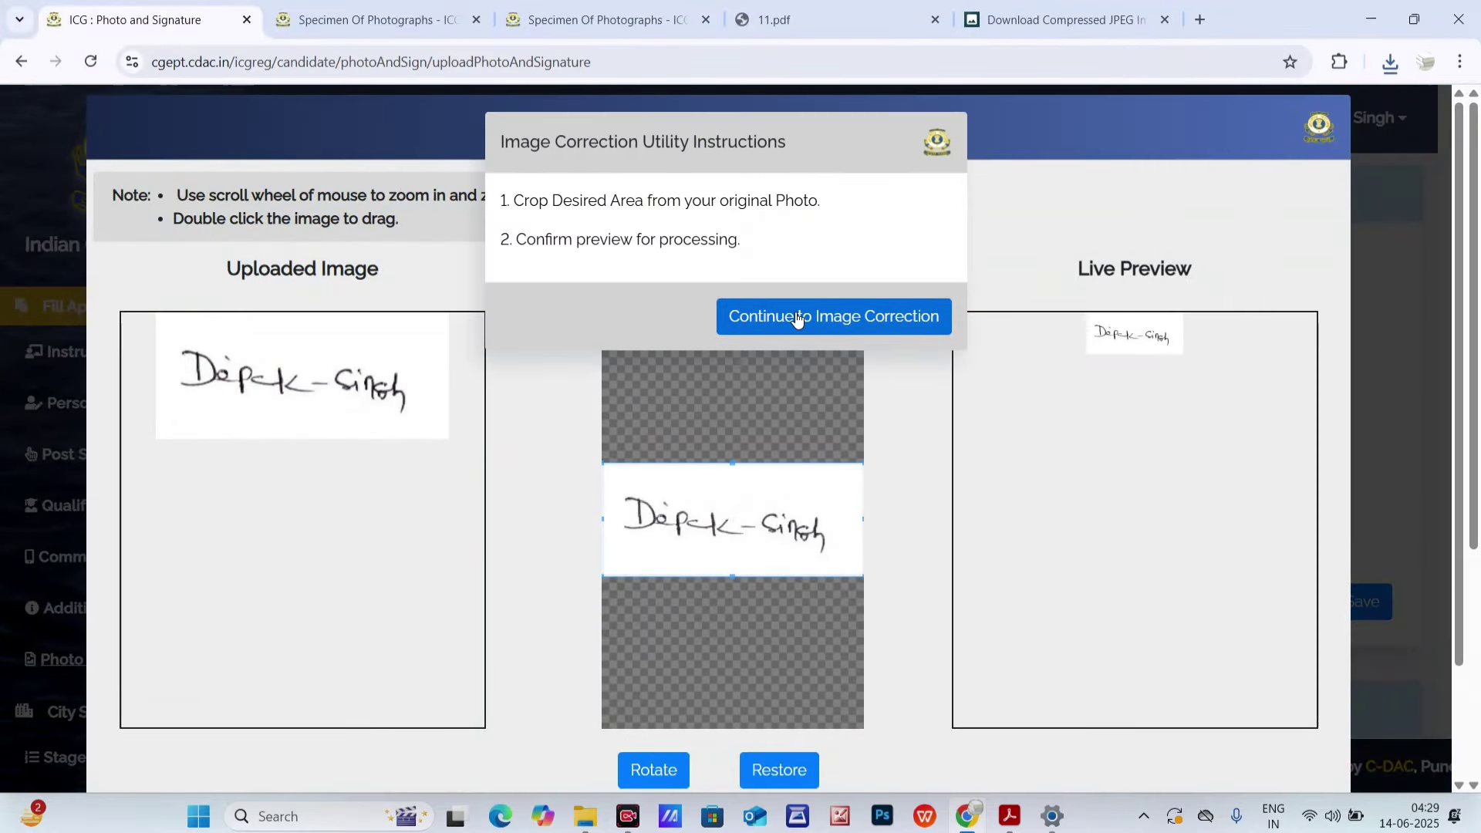
click(797, 317)
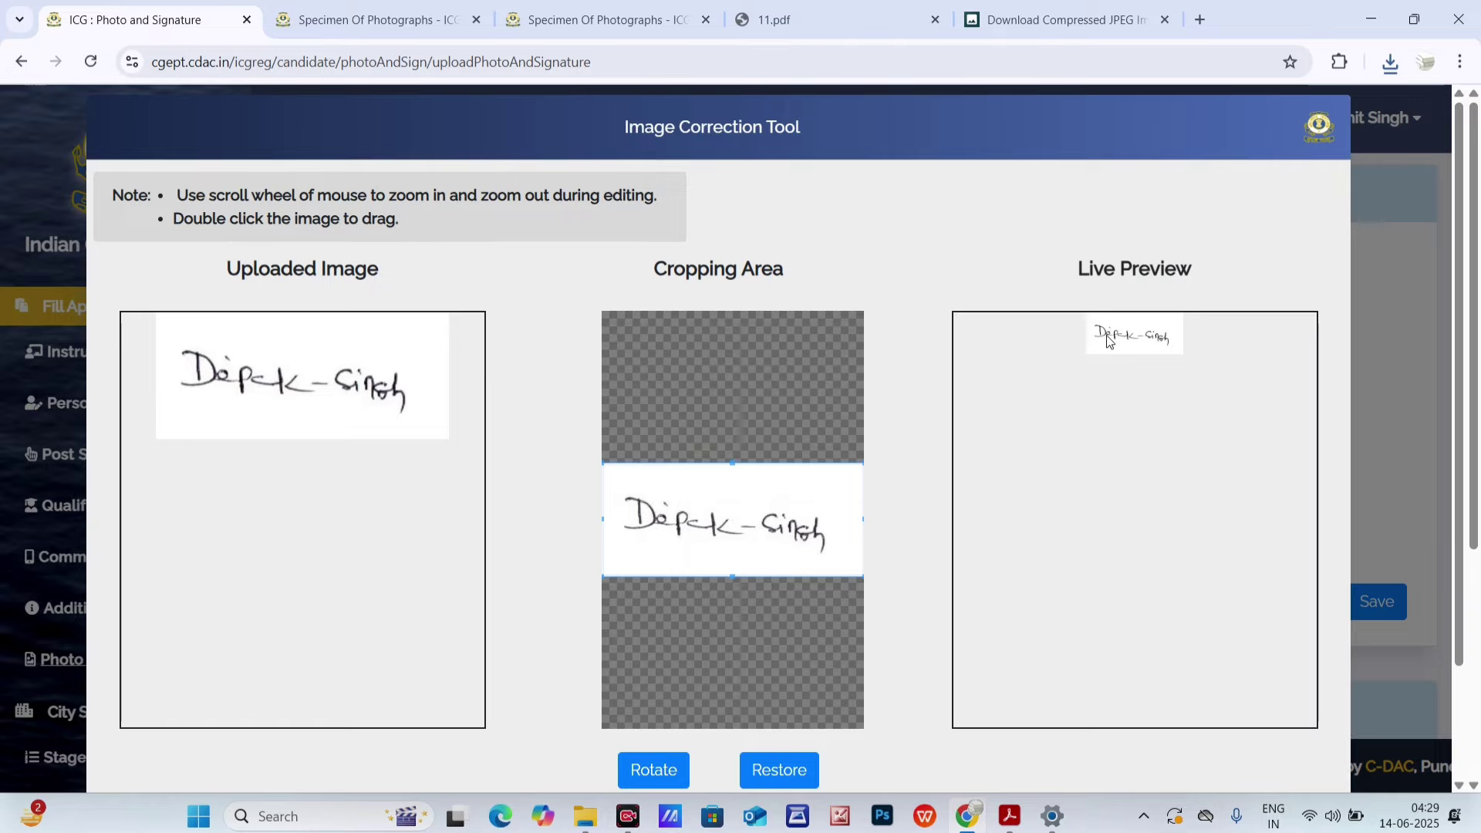
scroll(730, 549, up, 1)
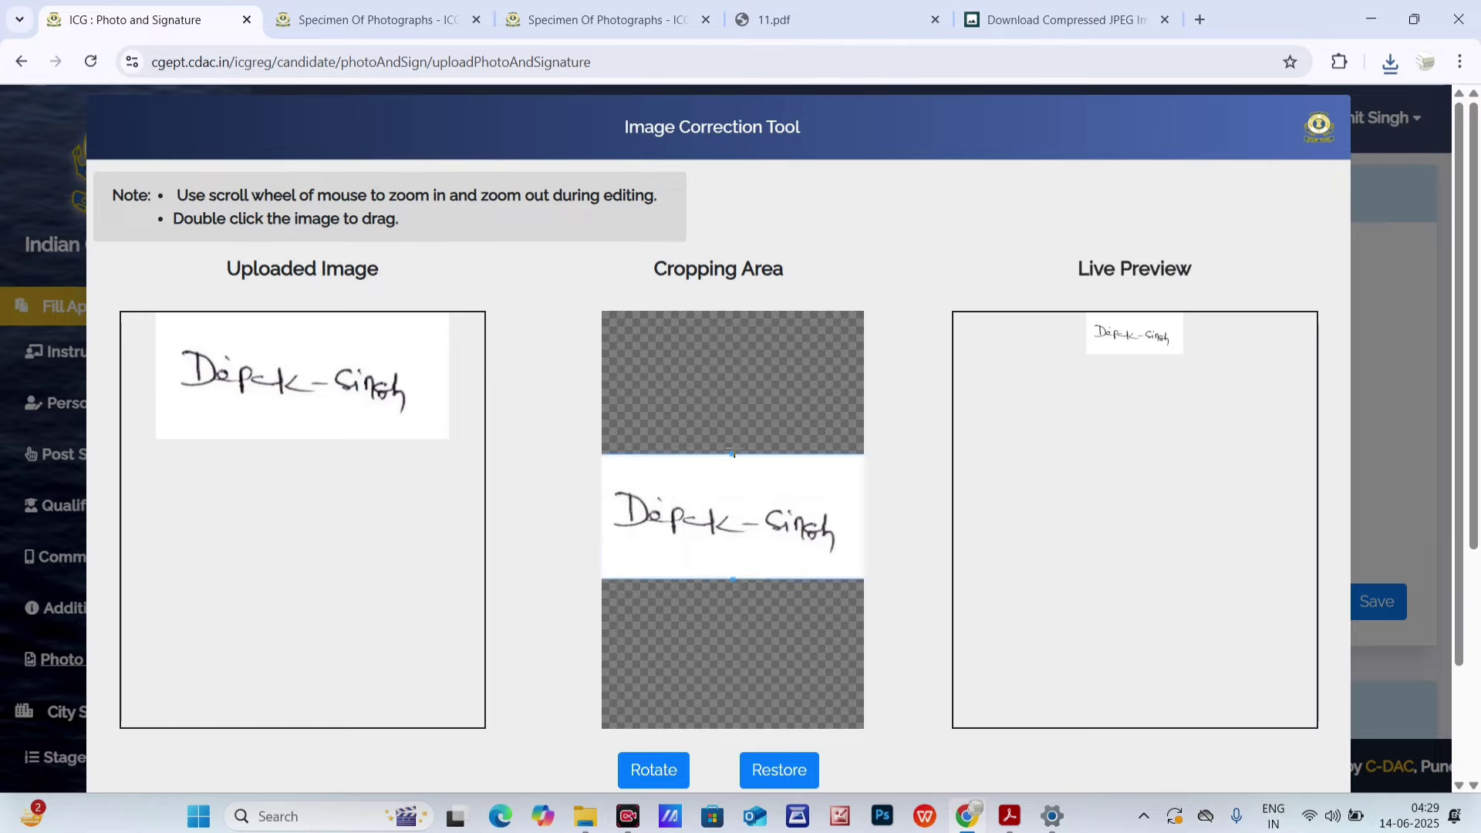
drag(734, 457, 733, 473)
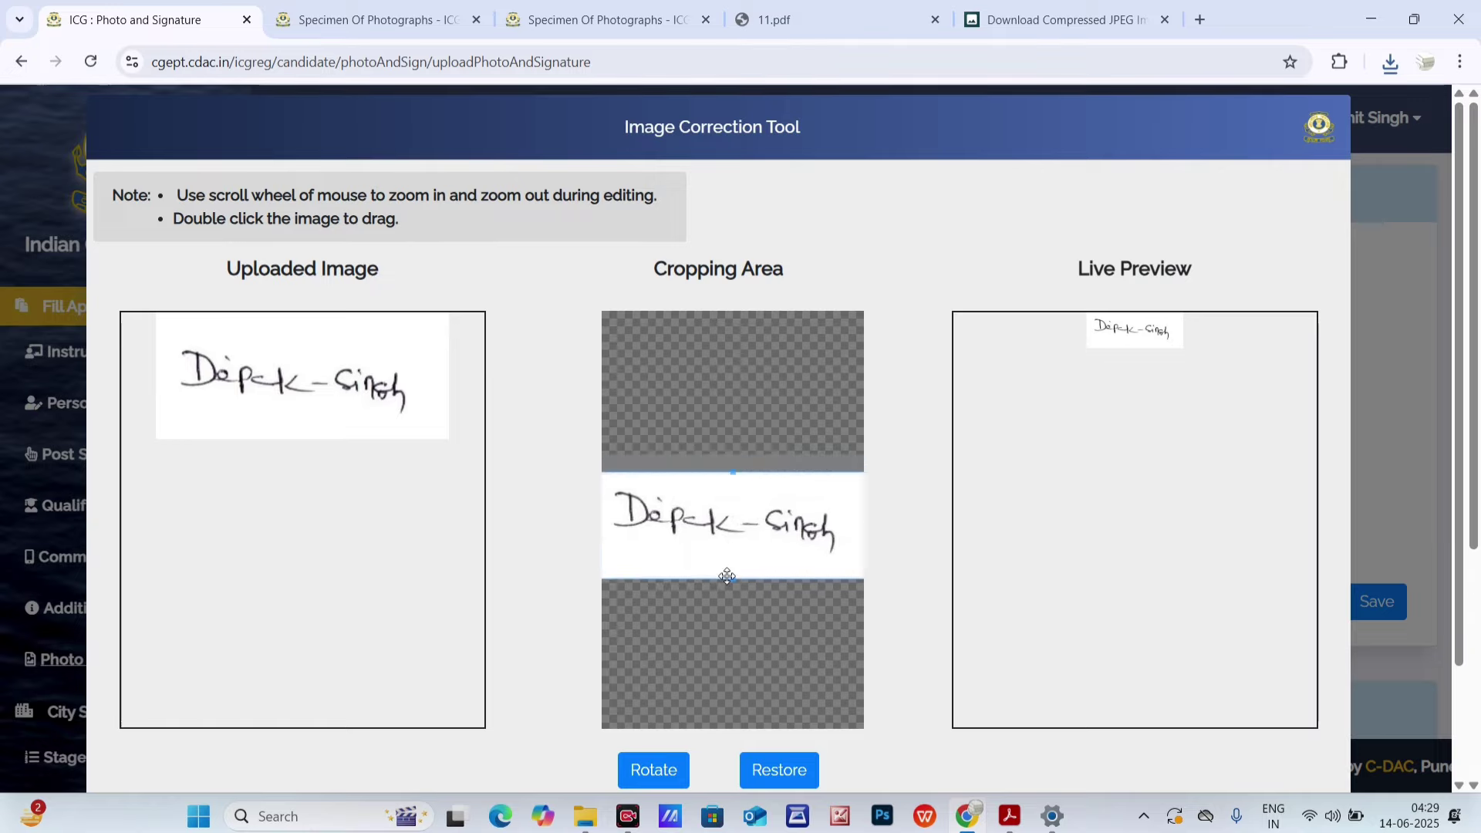
drag(736, 579, 737, 559)
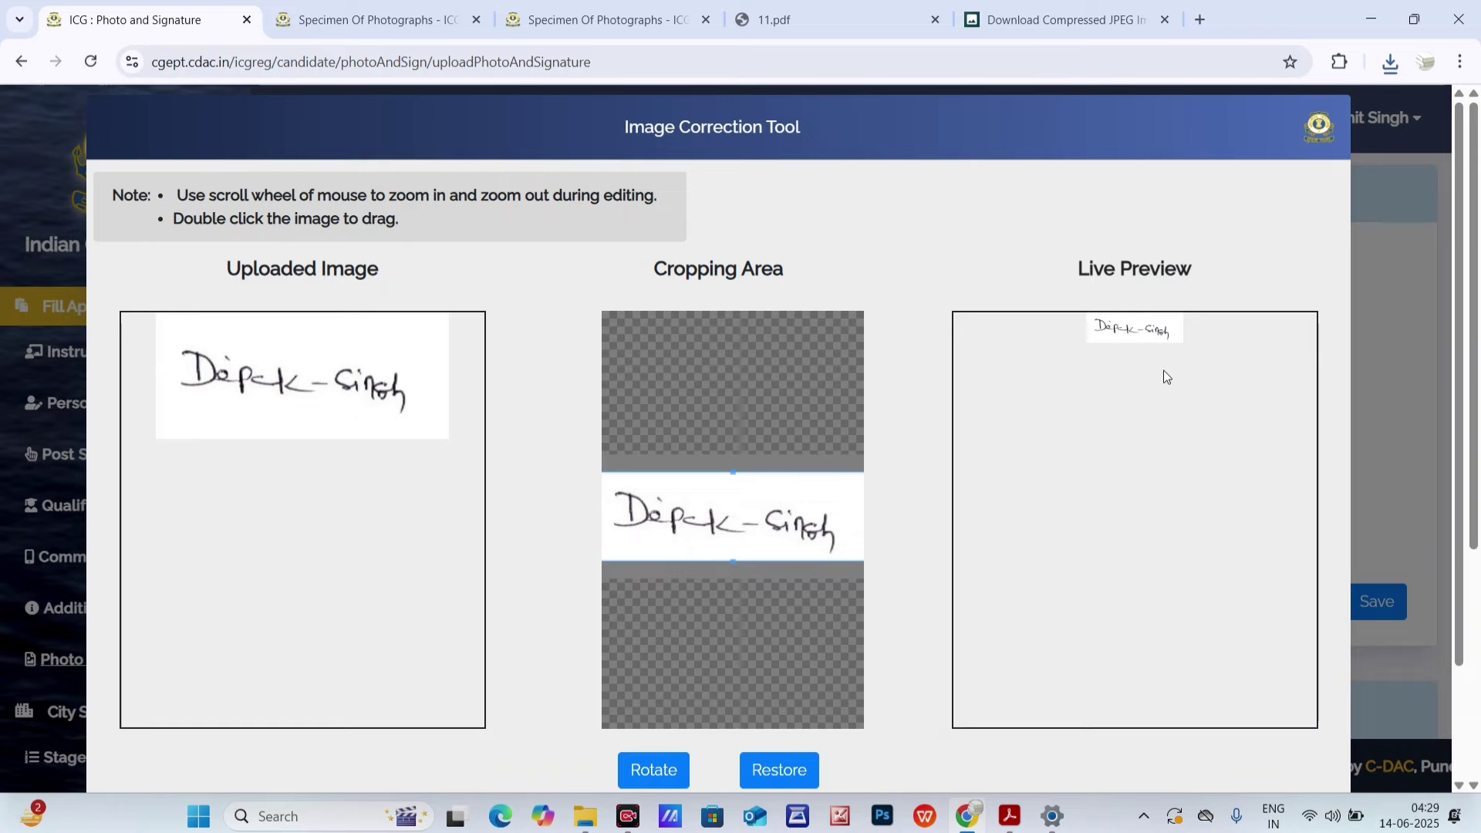
scroll(914, 244, down, 2)
- Preview the cropped signature and mark its 3.29 KB size against the 10kb–100kb range
click(1271, 760)
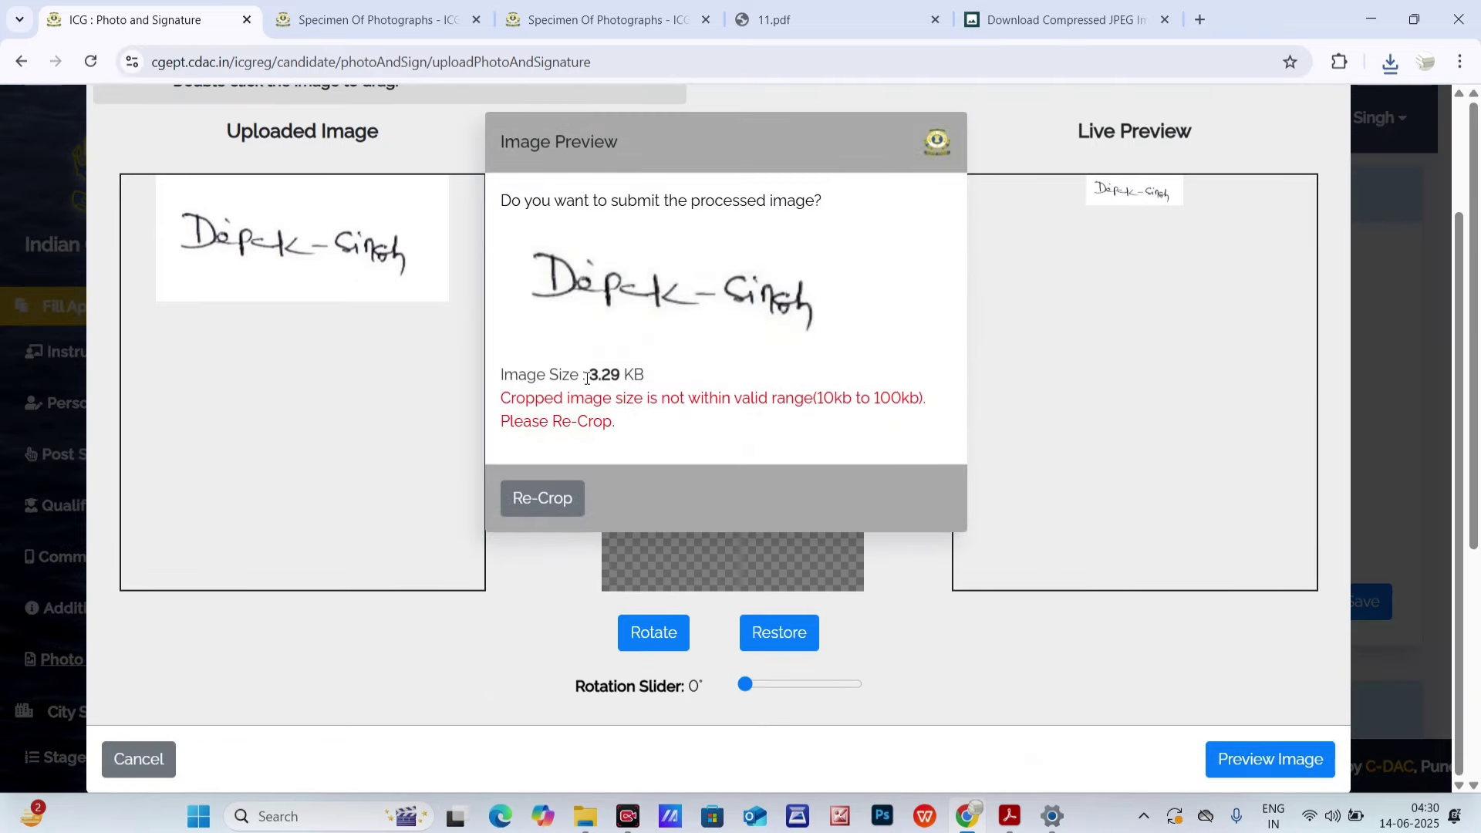
drag(607, 377, 625, 378)
drag(822, 398, 923, 399)
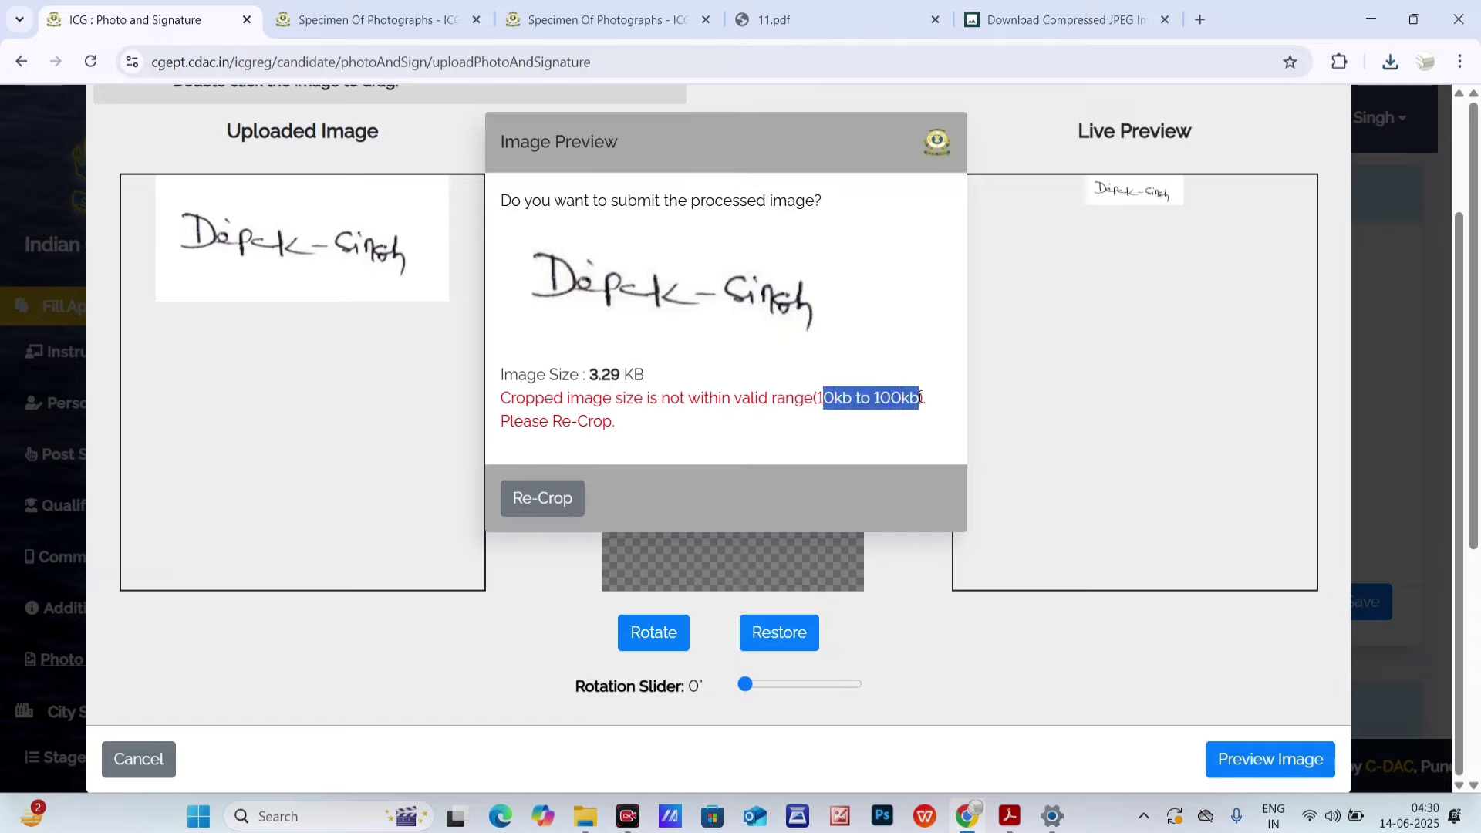
drag(600, 376, 634, 376)
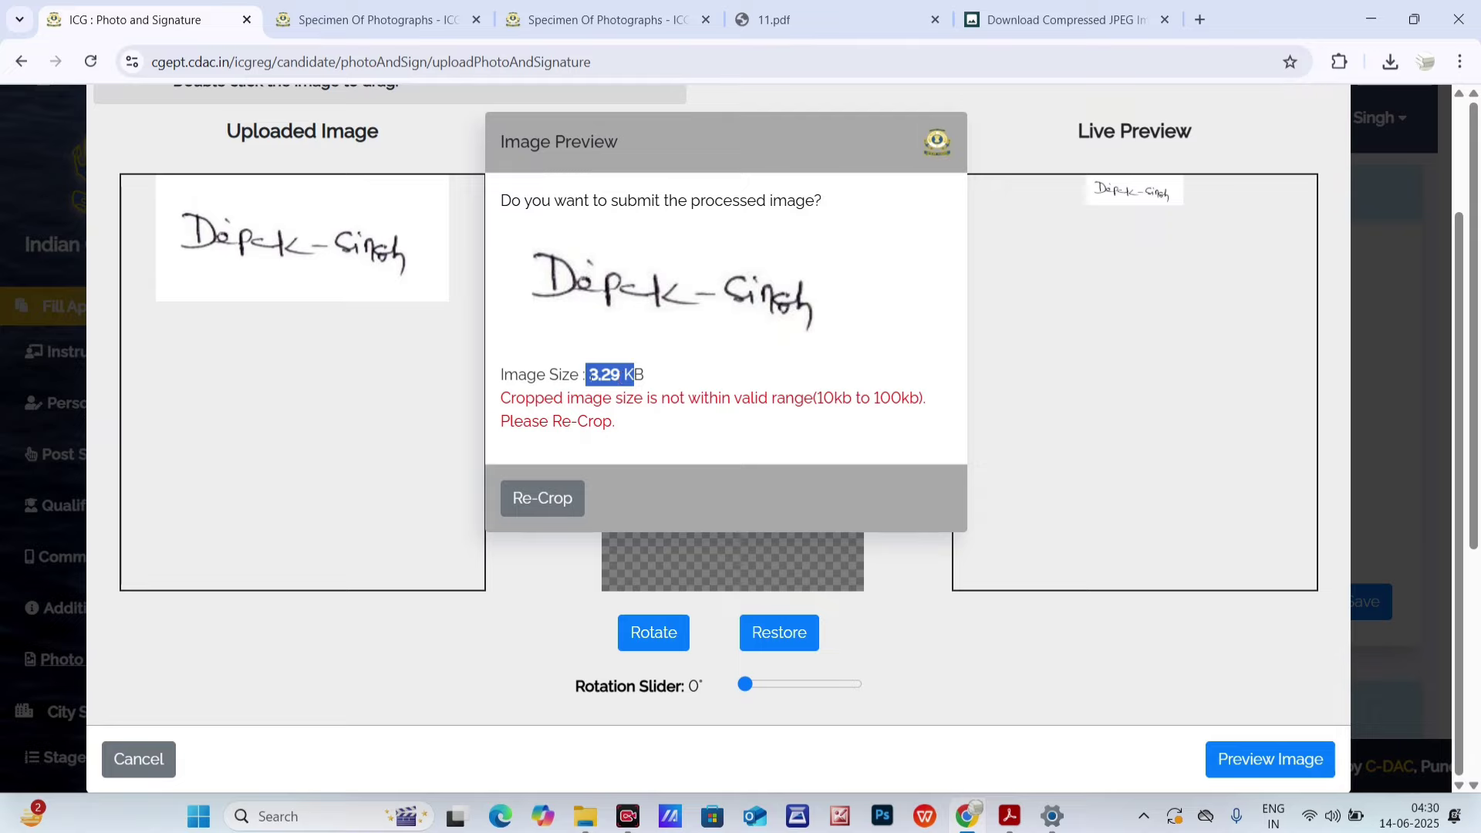
click(640, 373)
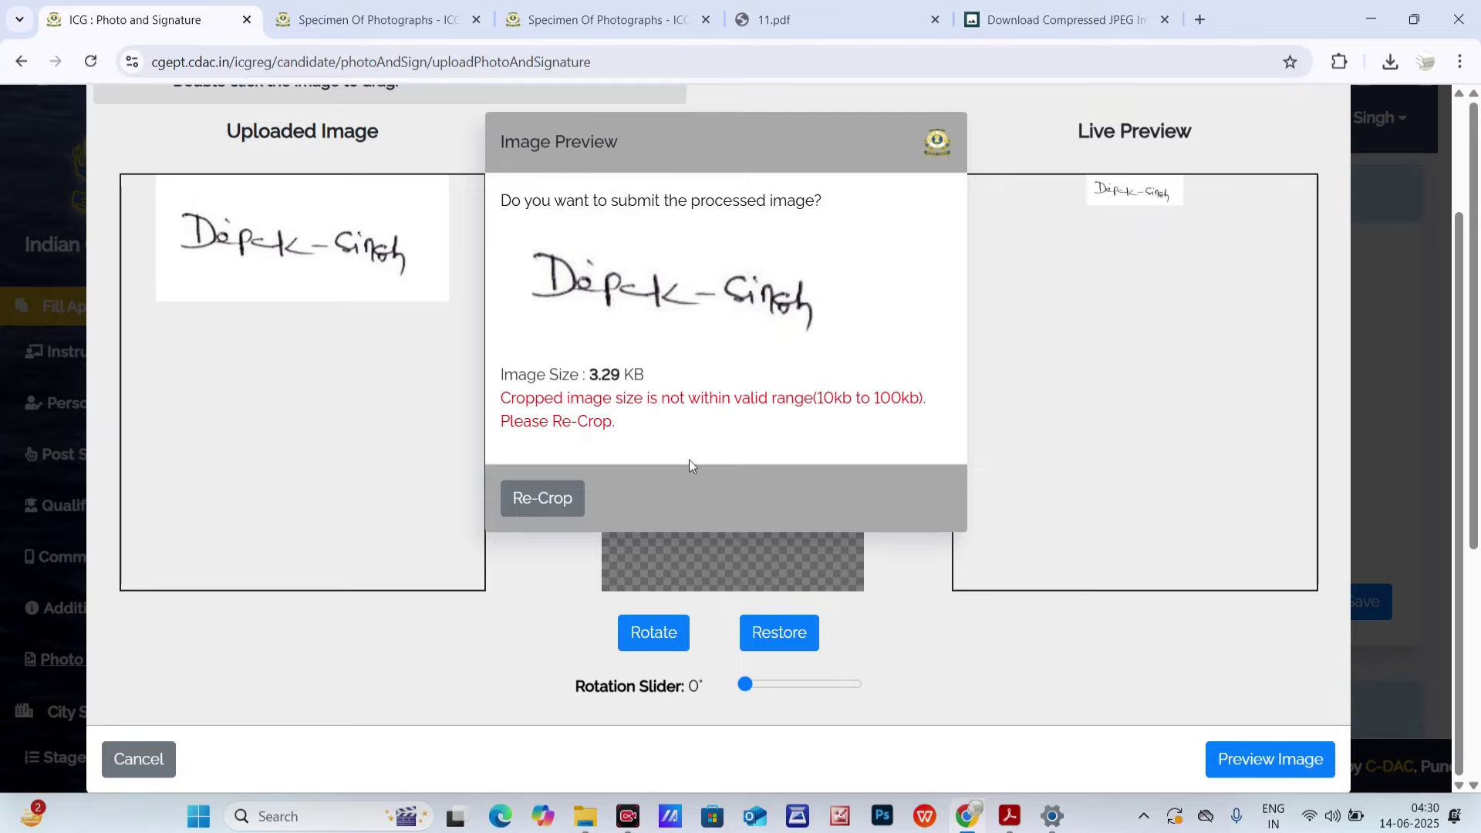
- Check the 280*120 and 420*180 signature sizes in the 11.pdf size chart
click(841, 19)
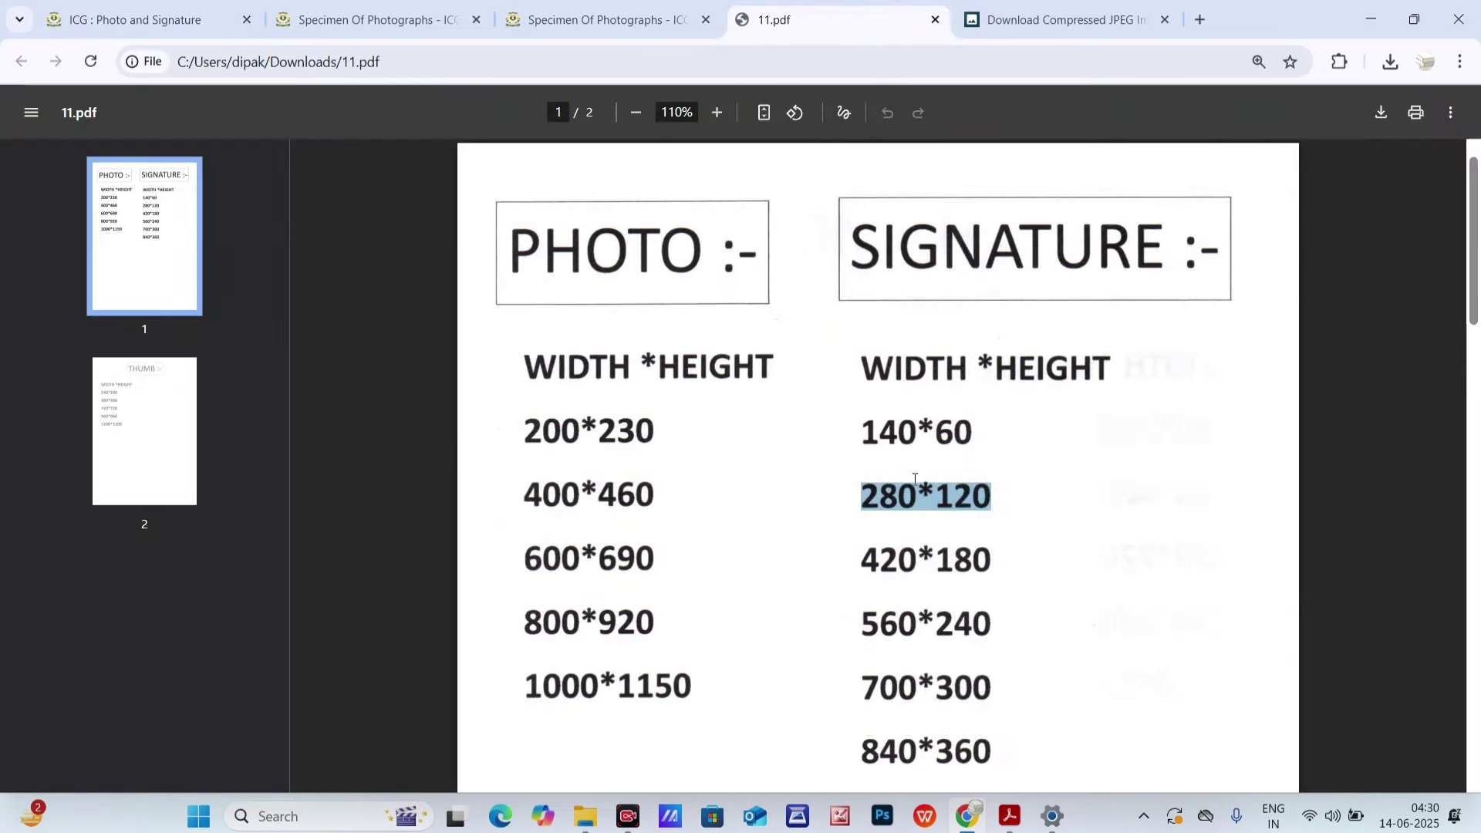
drag(888, 507, 930, 501)
double_click(978, 488)
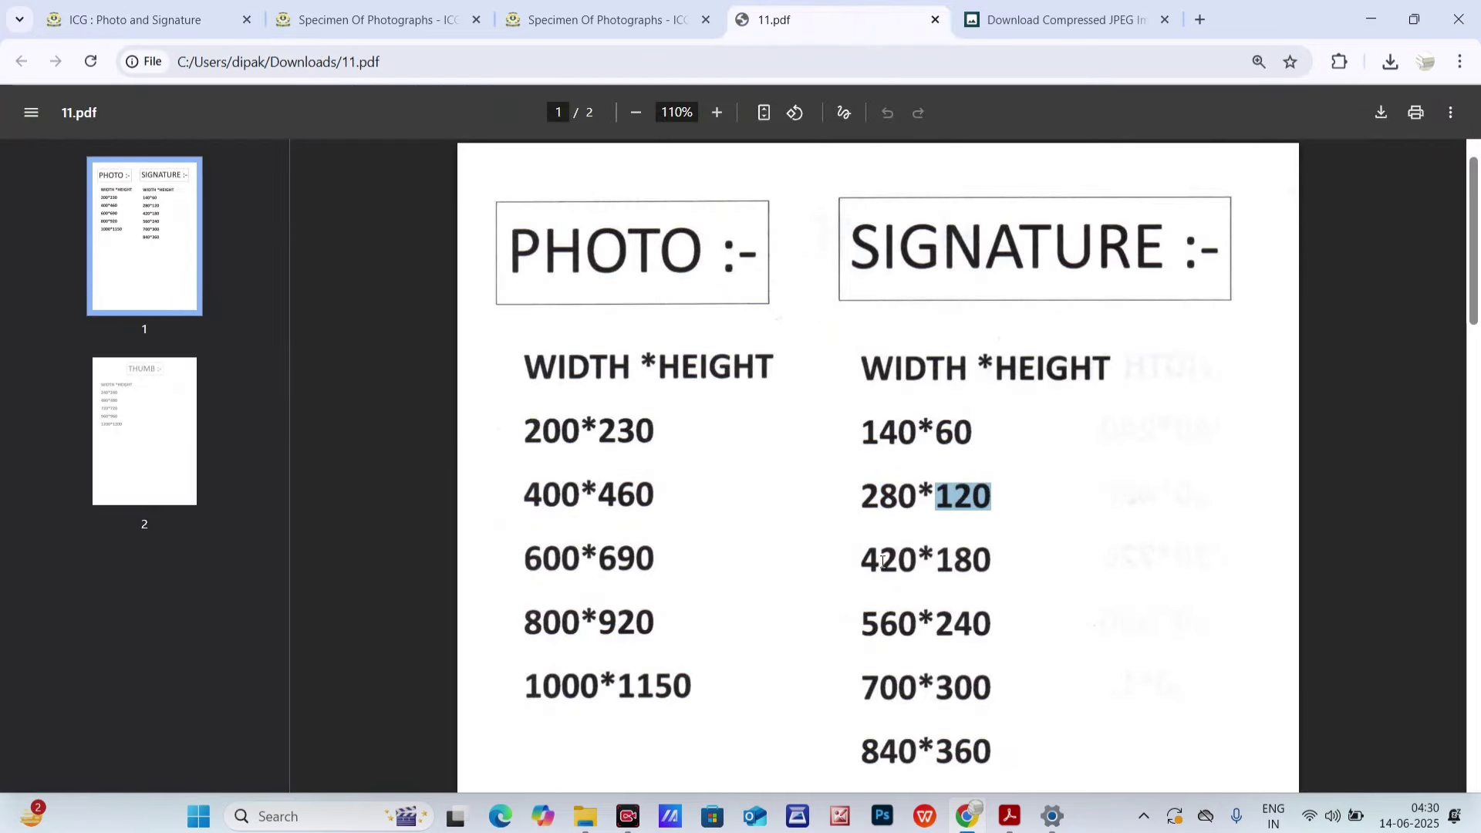
drag(861, 562, 990, 562)
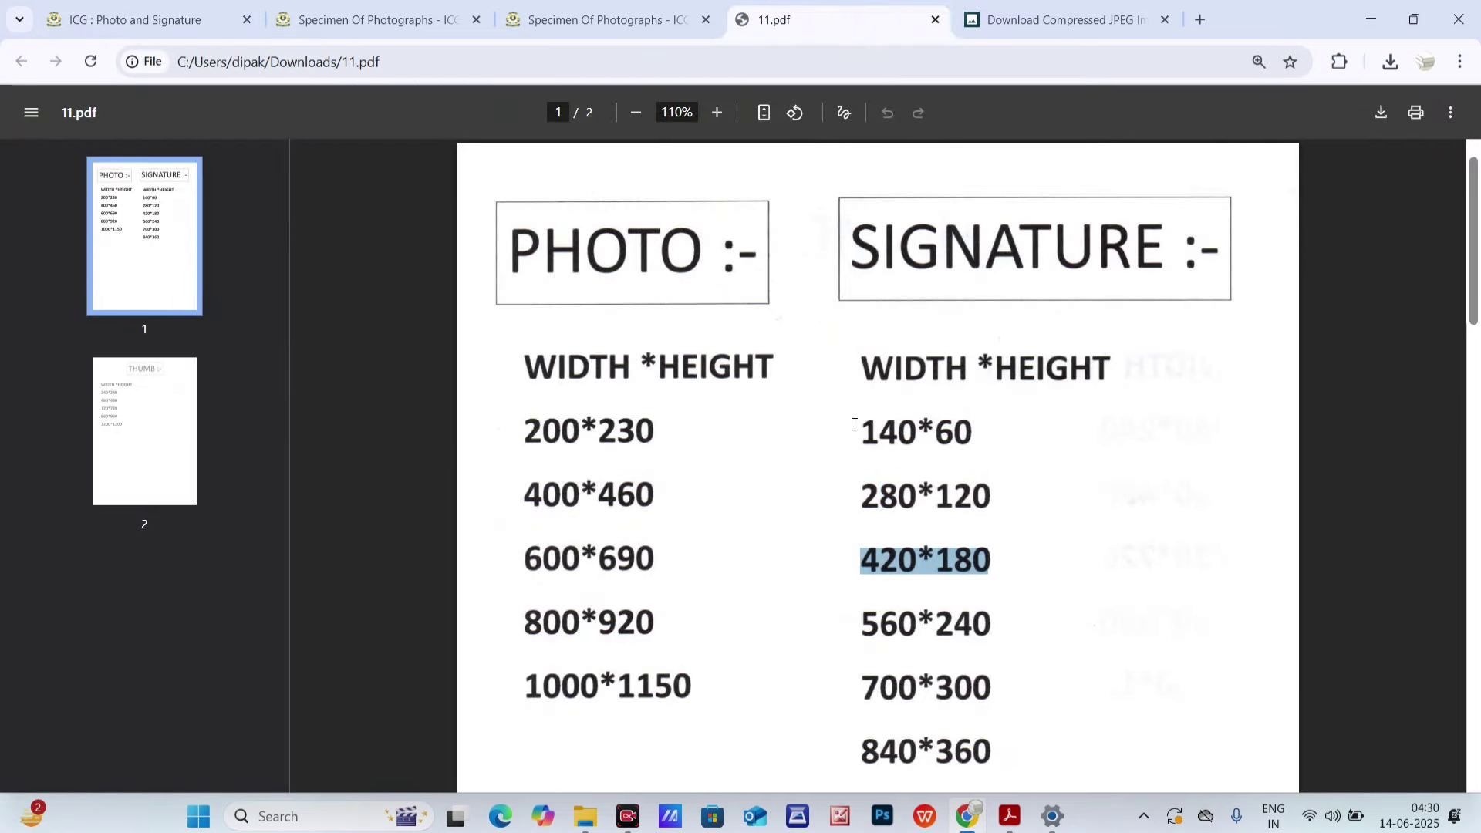
- Return to Pi7's Compress Image to 100kb page and pick the original signature image
click(572, 8)
click(1064, 20)
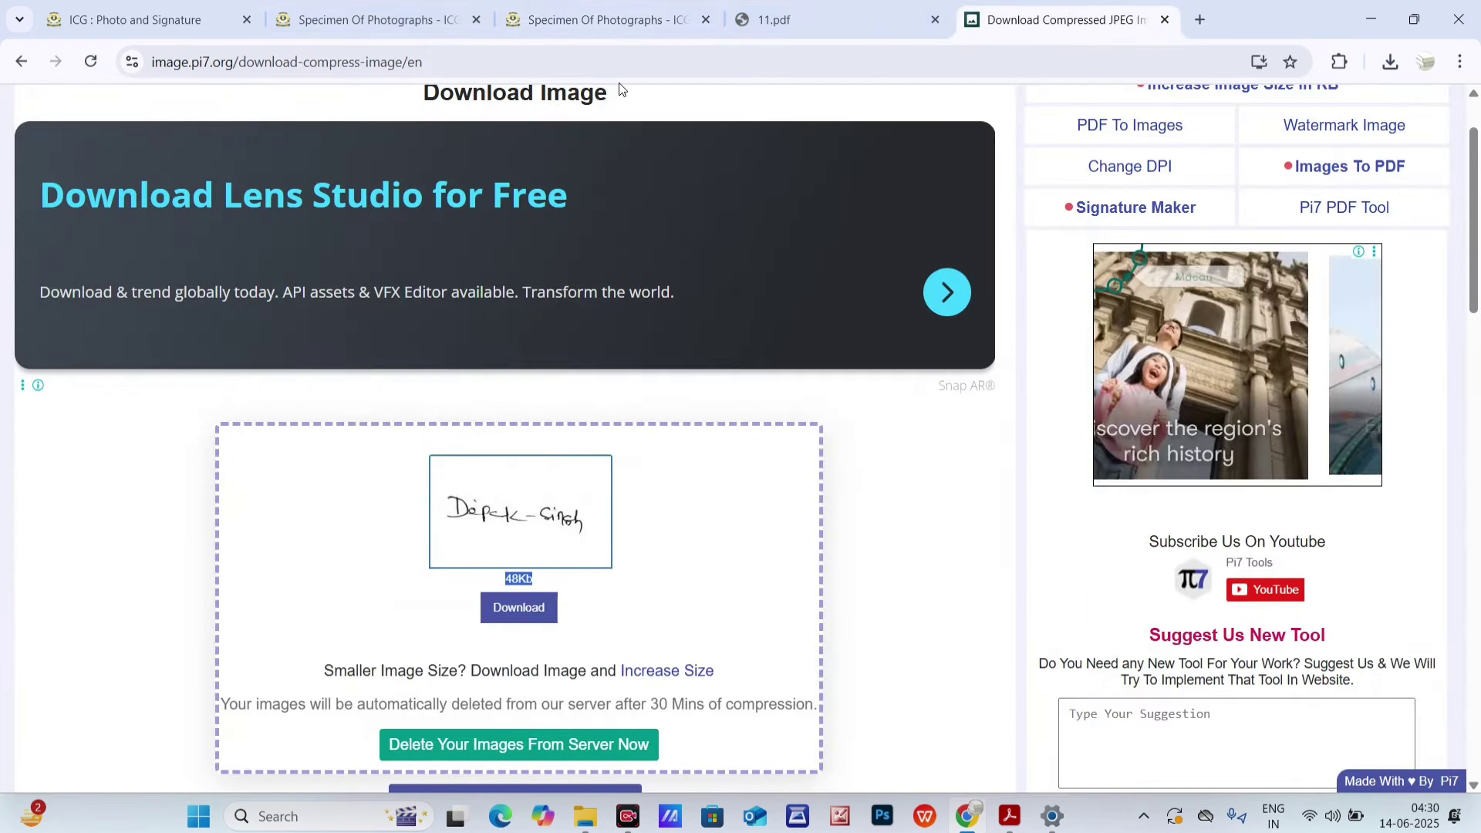
click(21, 61)
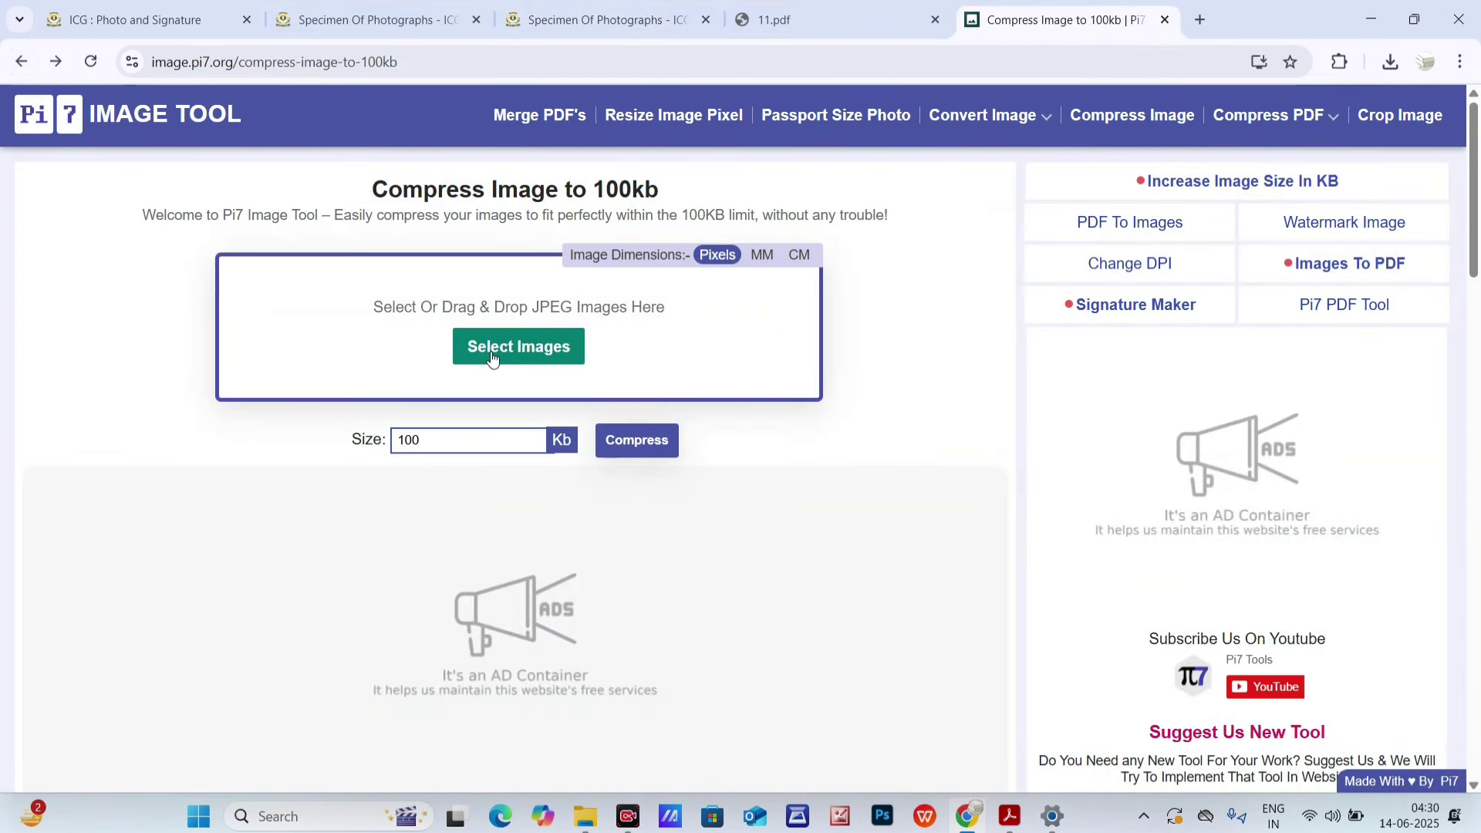
click(490, 351)
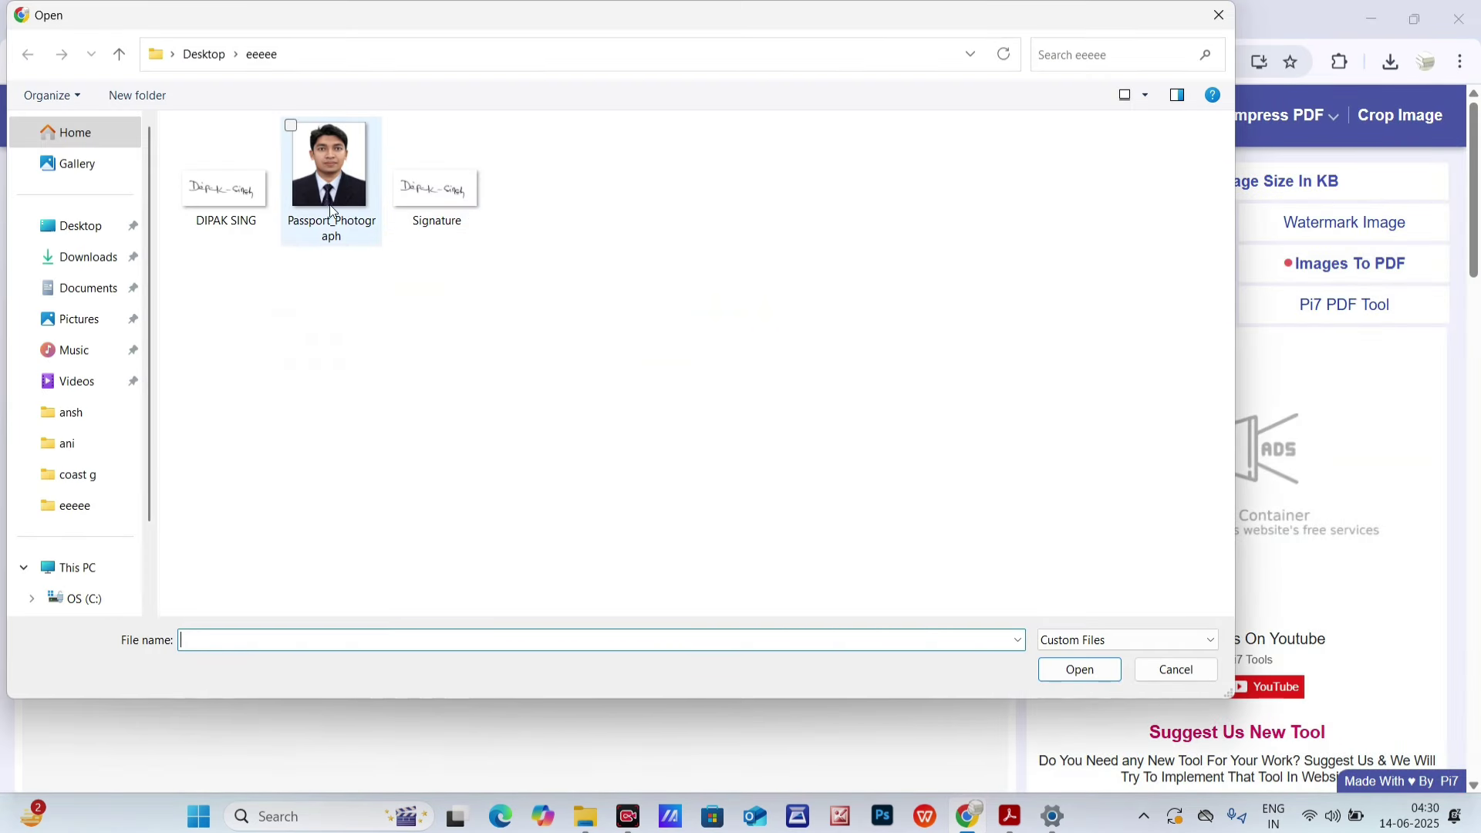
click(210, 195)
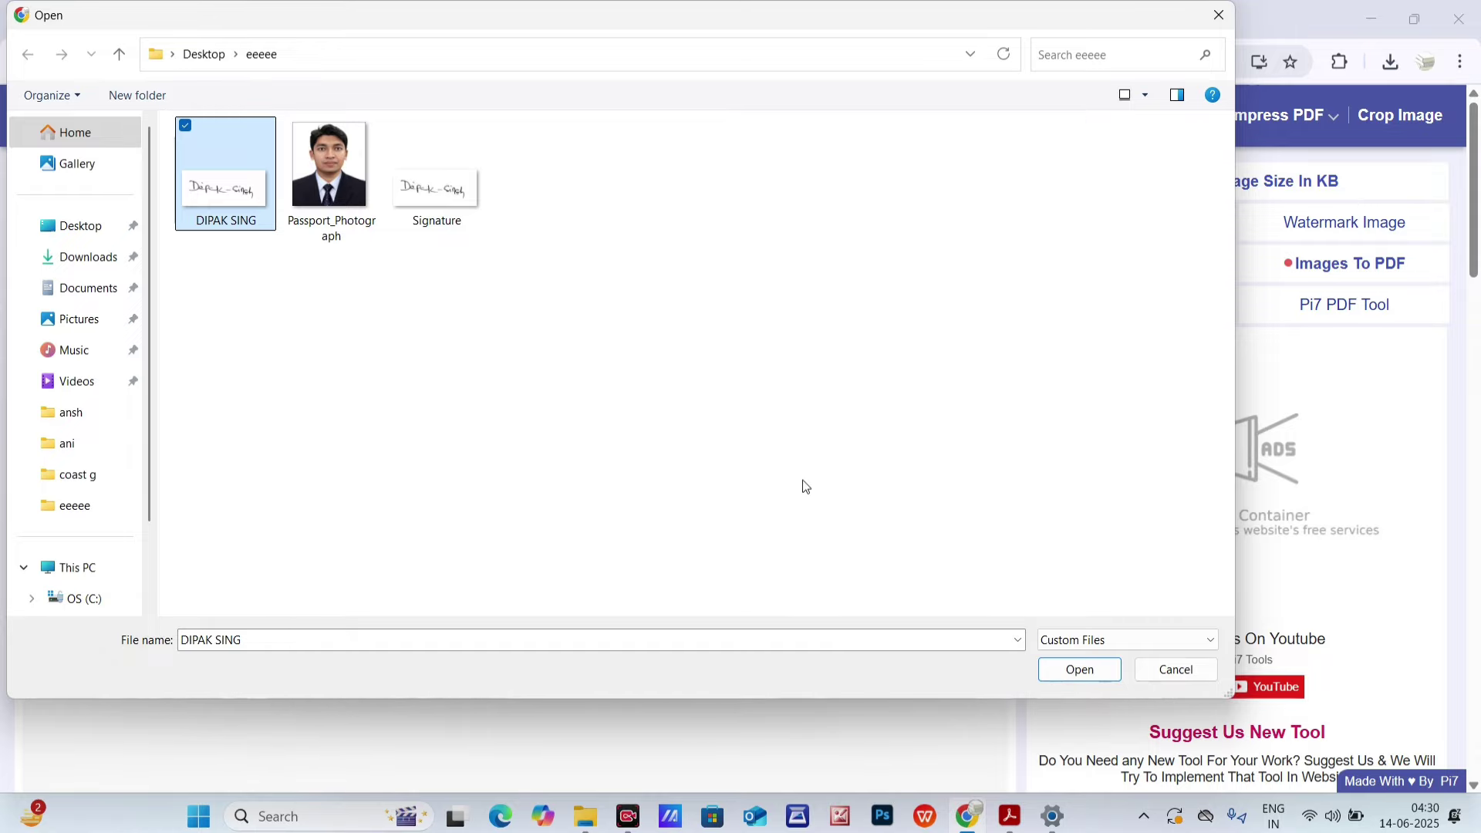
- Load the original signature and resize it to 420 x 180 px with aspect ratio unlocked
click(1080, 669)
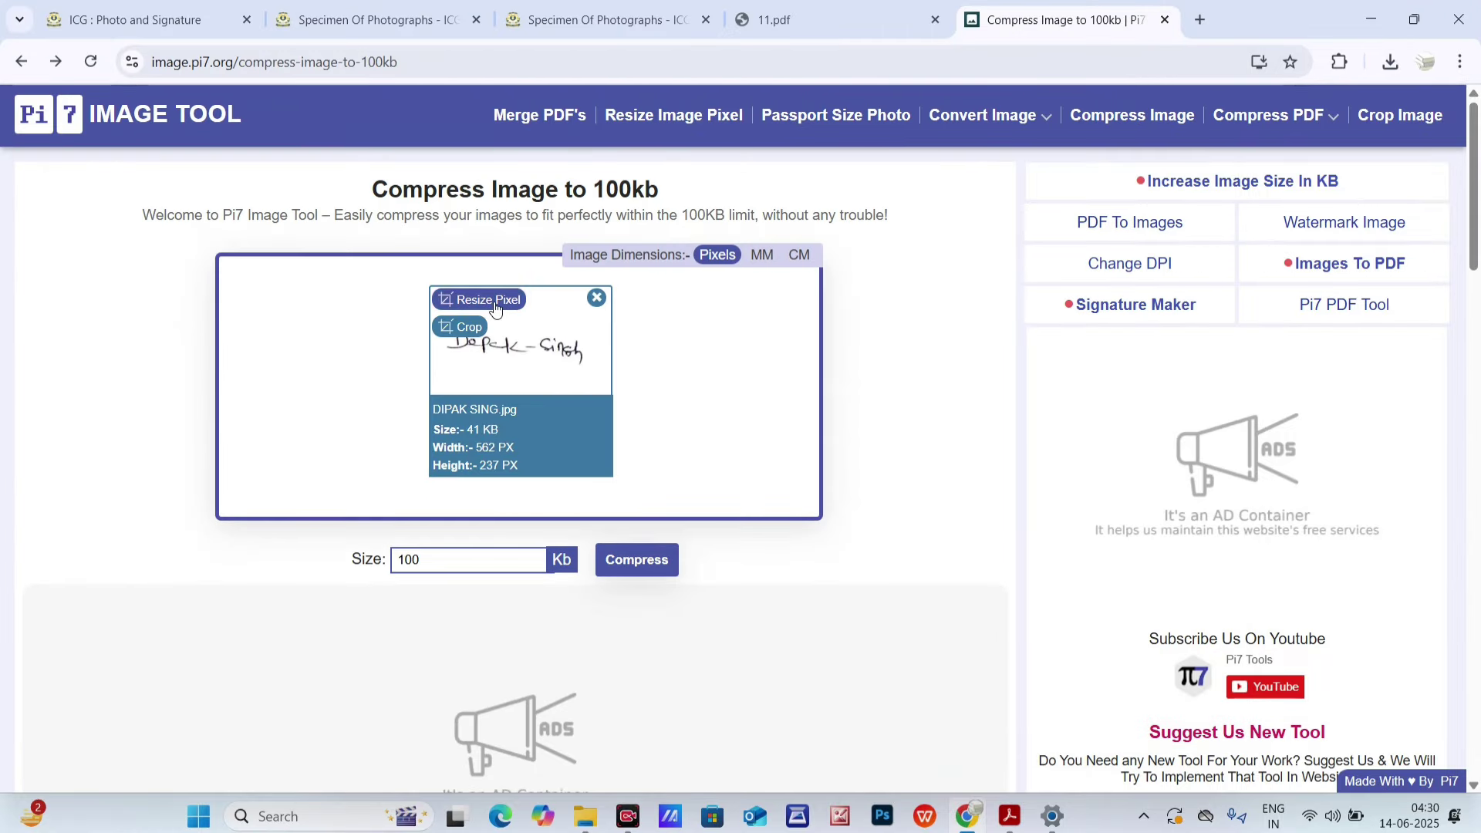
click(583, 406)
click(570, 535)
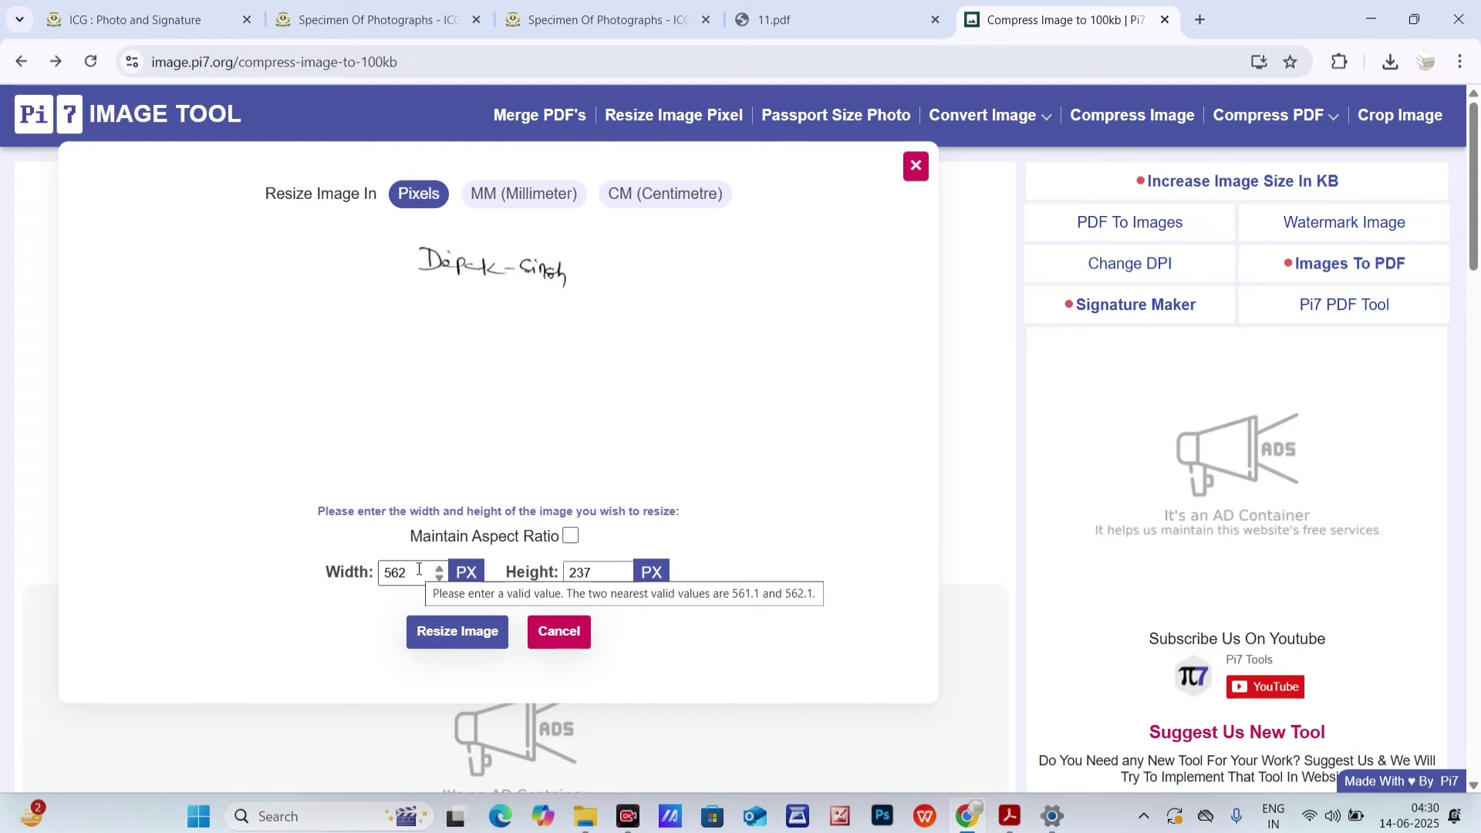
drag(419, 569, 319, 570)
text(420)
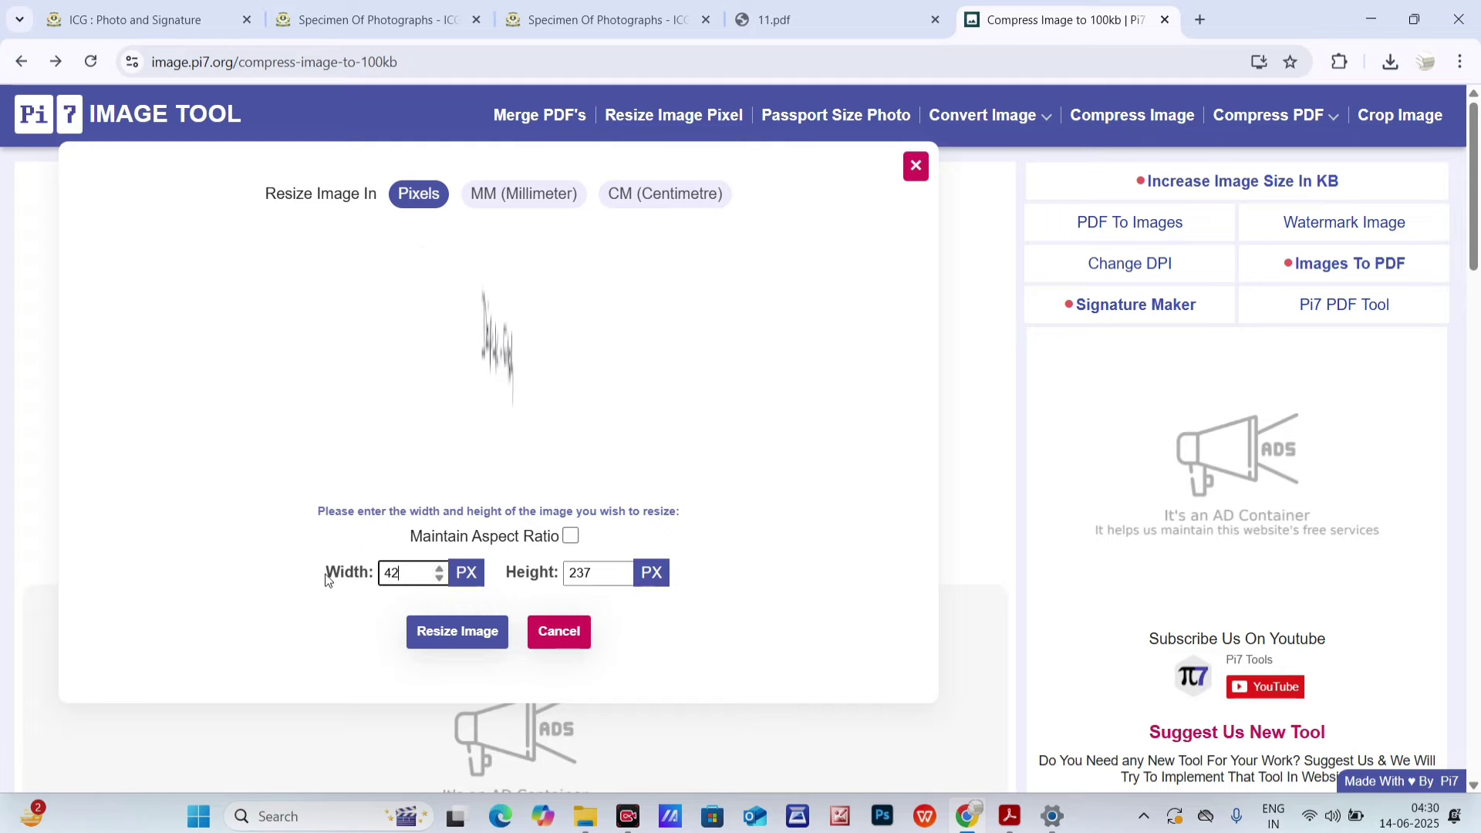
click(817, 19)
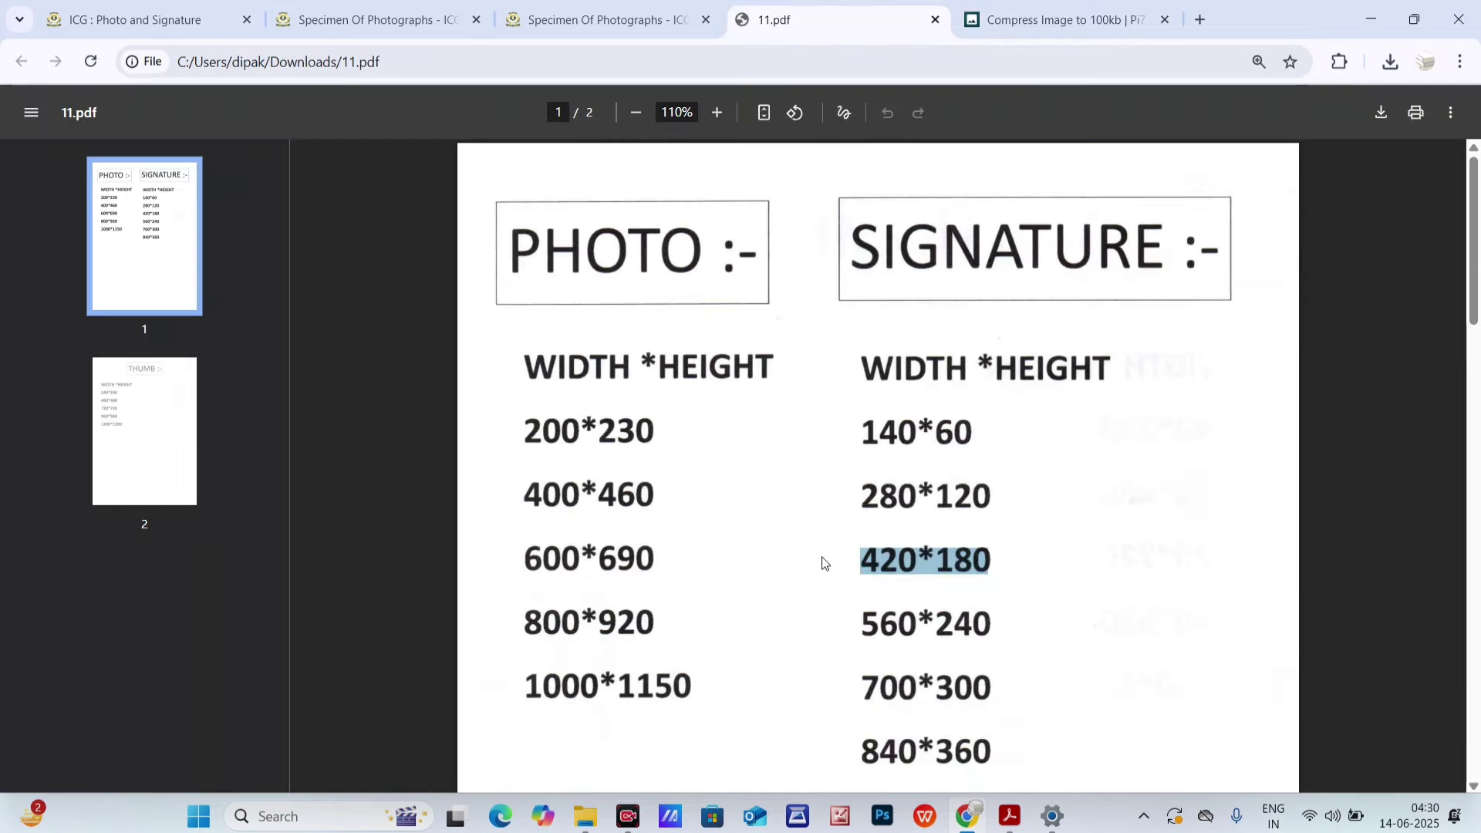
click(1061, 19)
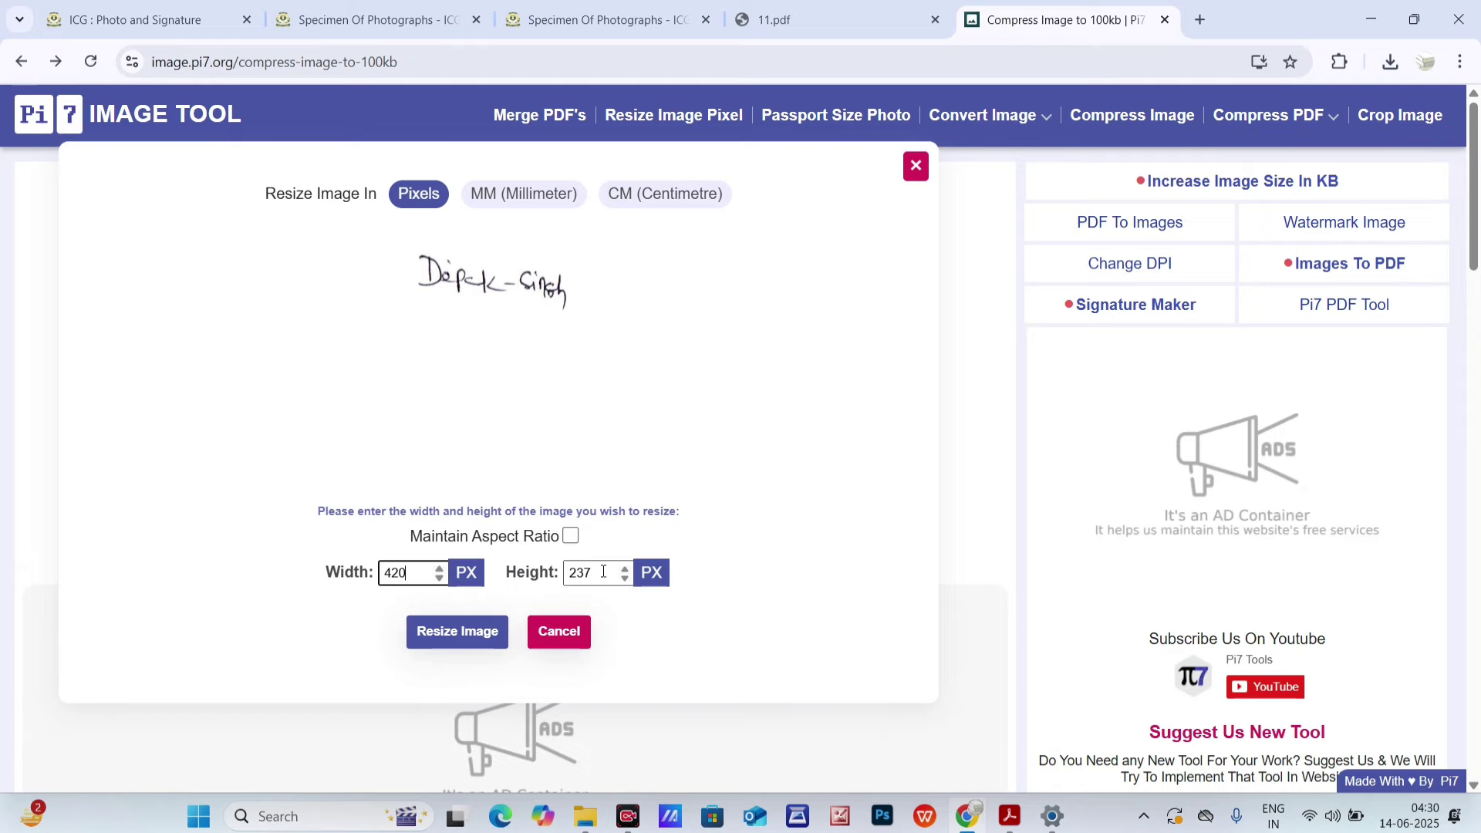
drag(603, 572, 463, 504)
text(180)
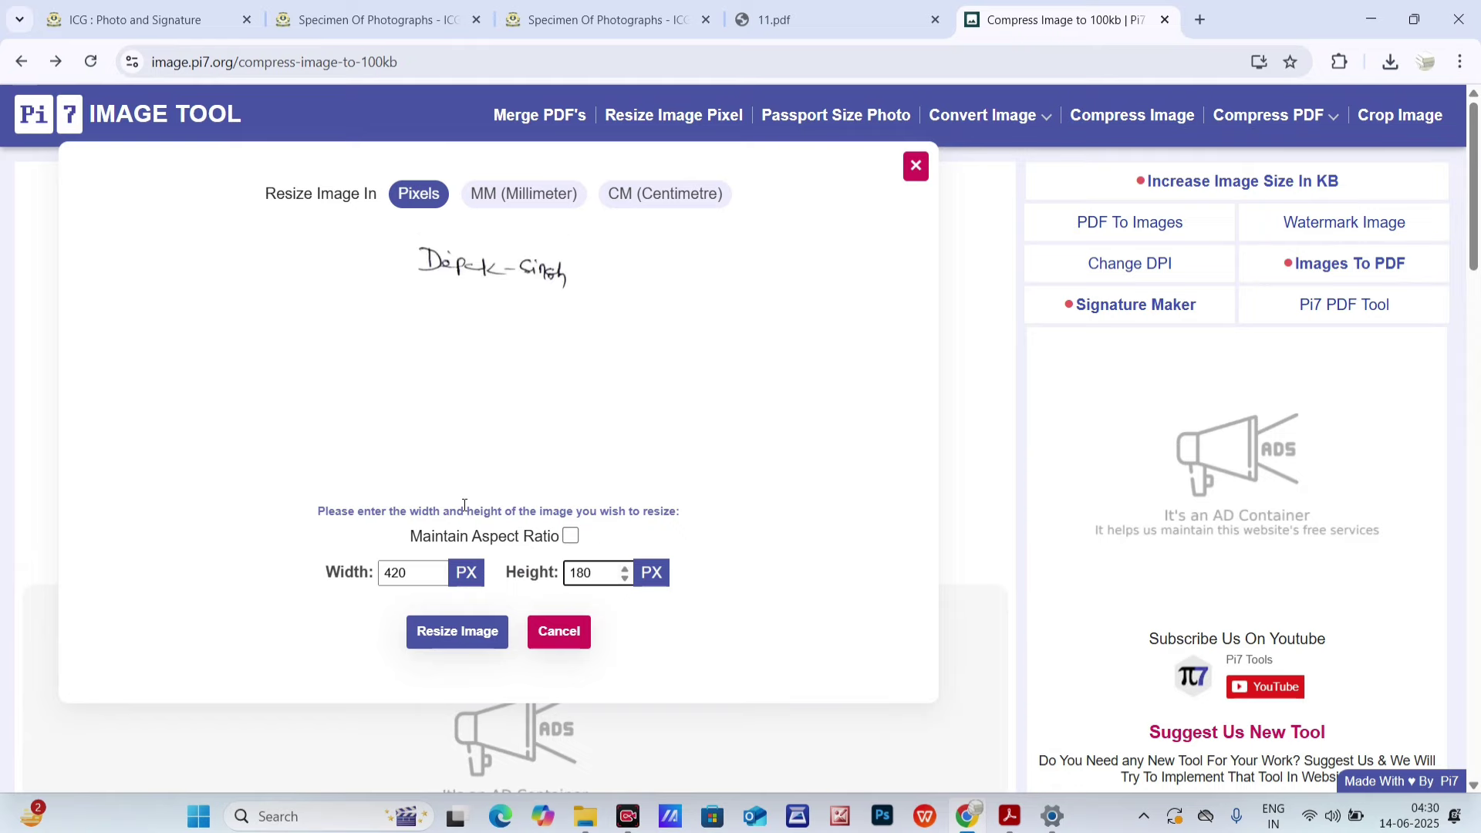
click(433, 631)
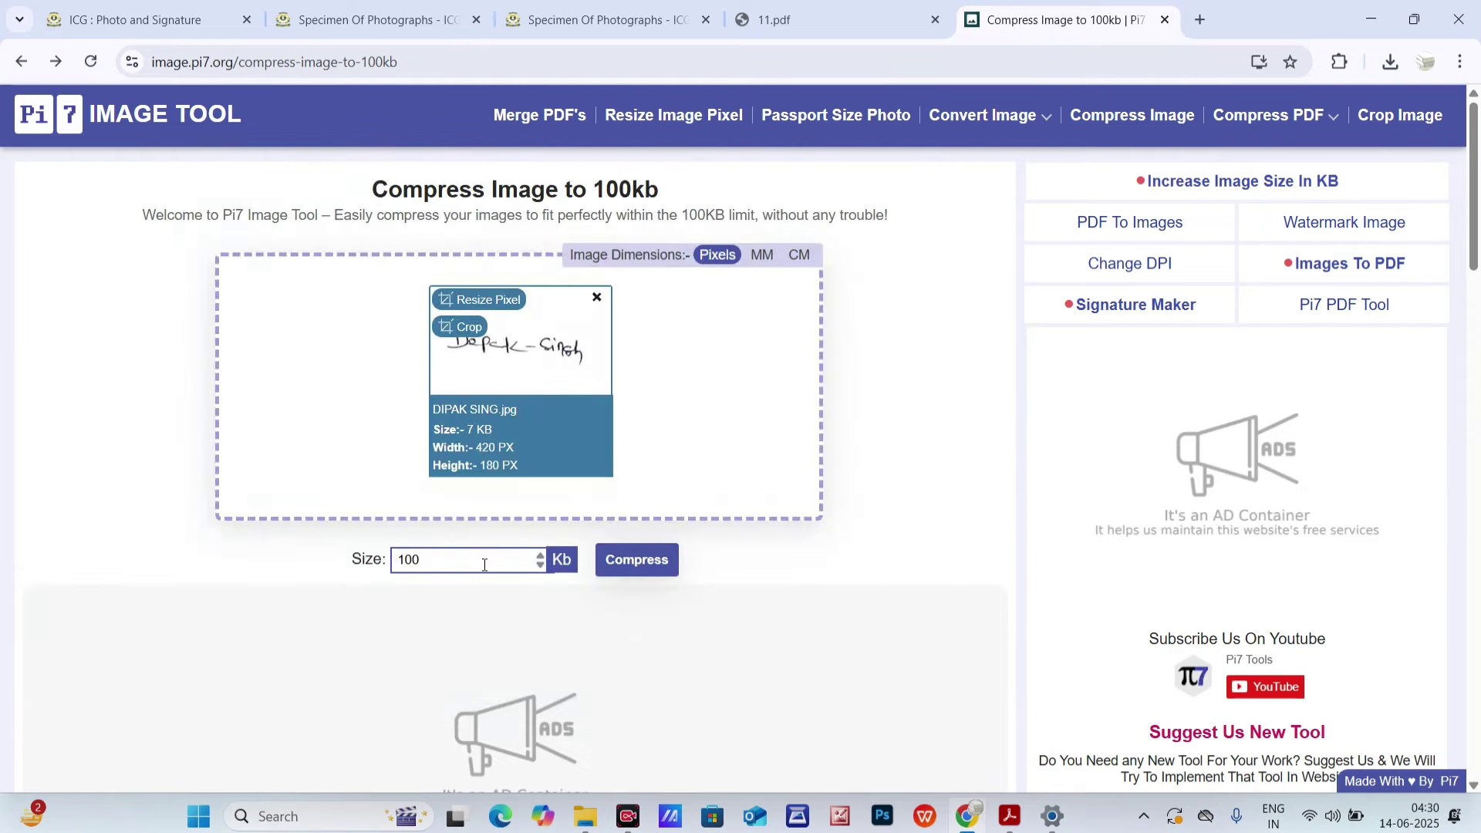
- Compress the signature to a 50 KB target, download it and show it in its folder
drag(485, 562, 221, 583)
text(50)
click(602, 560)
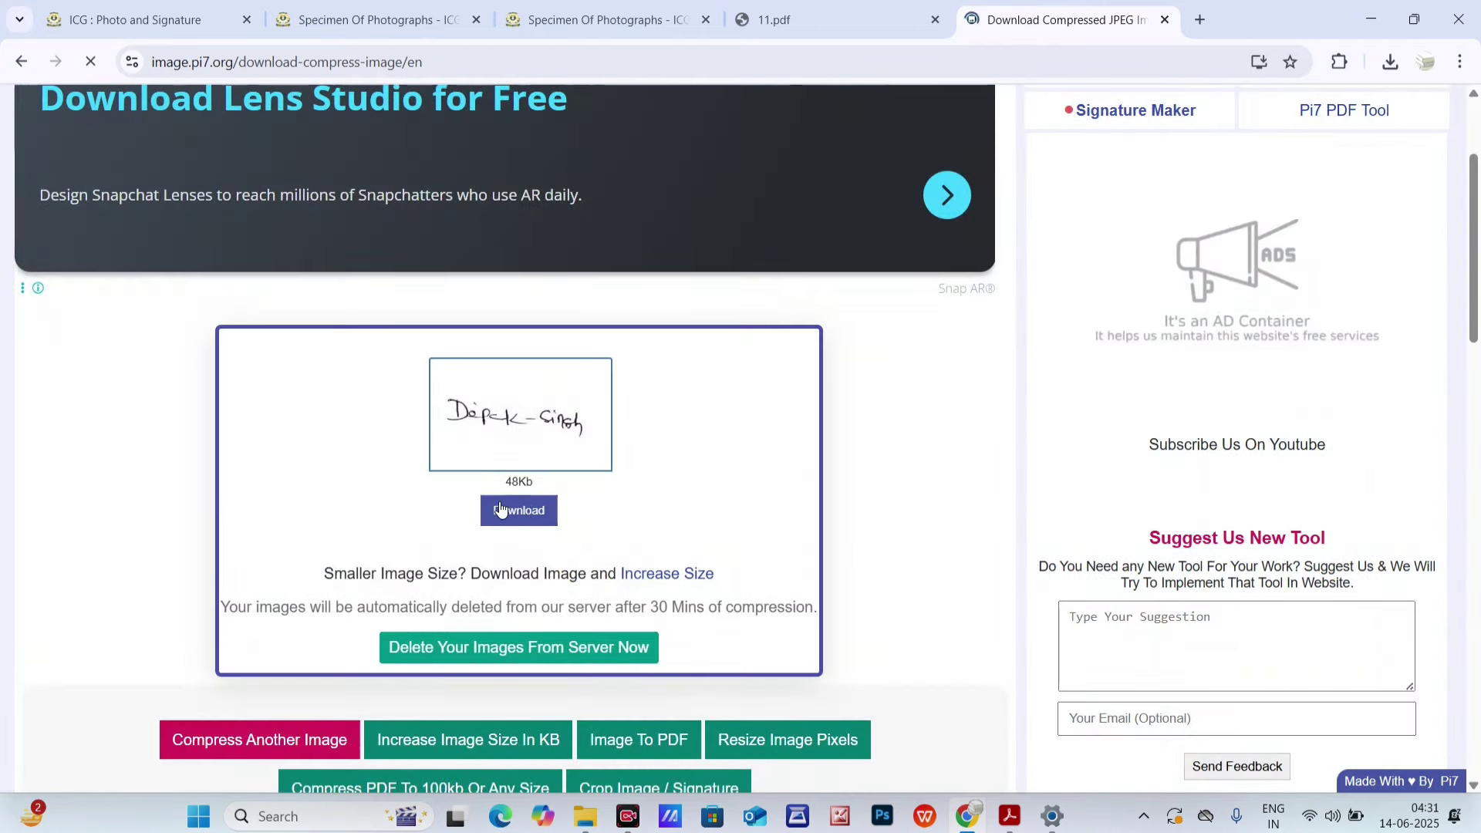
click(519, 509)
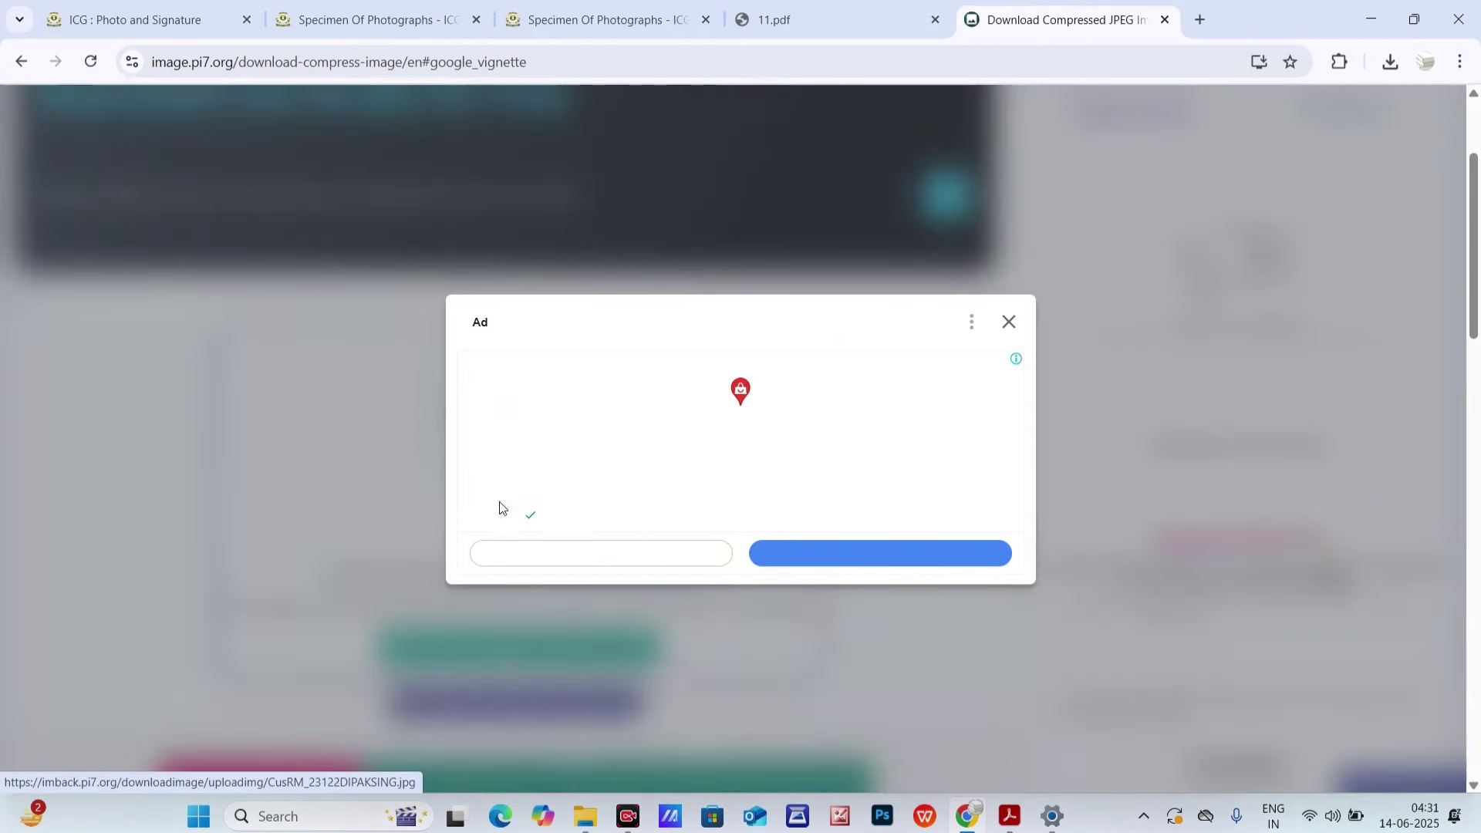
click(1006, 325)
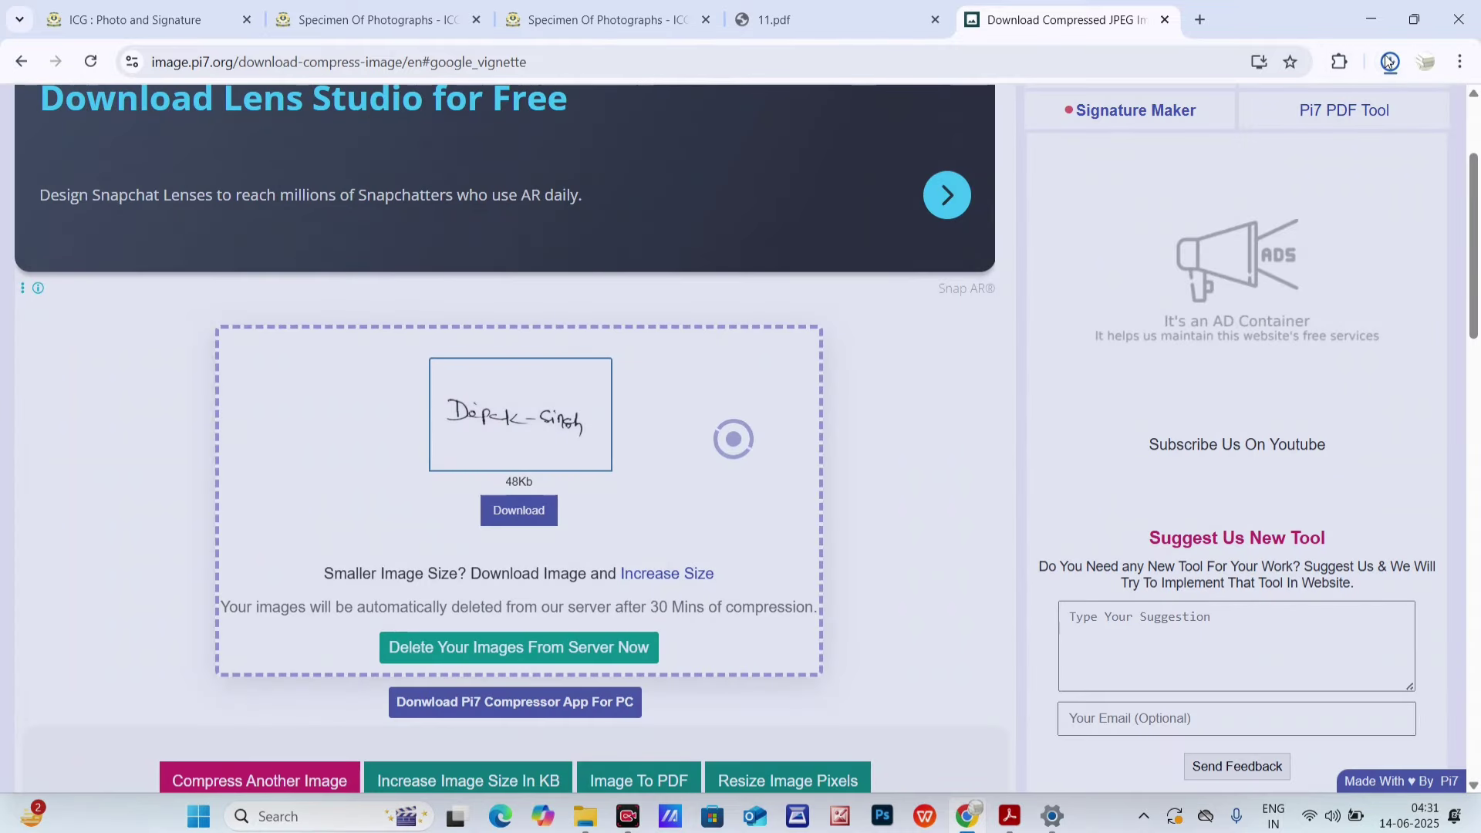
click(1388, 63)
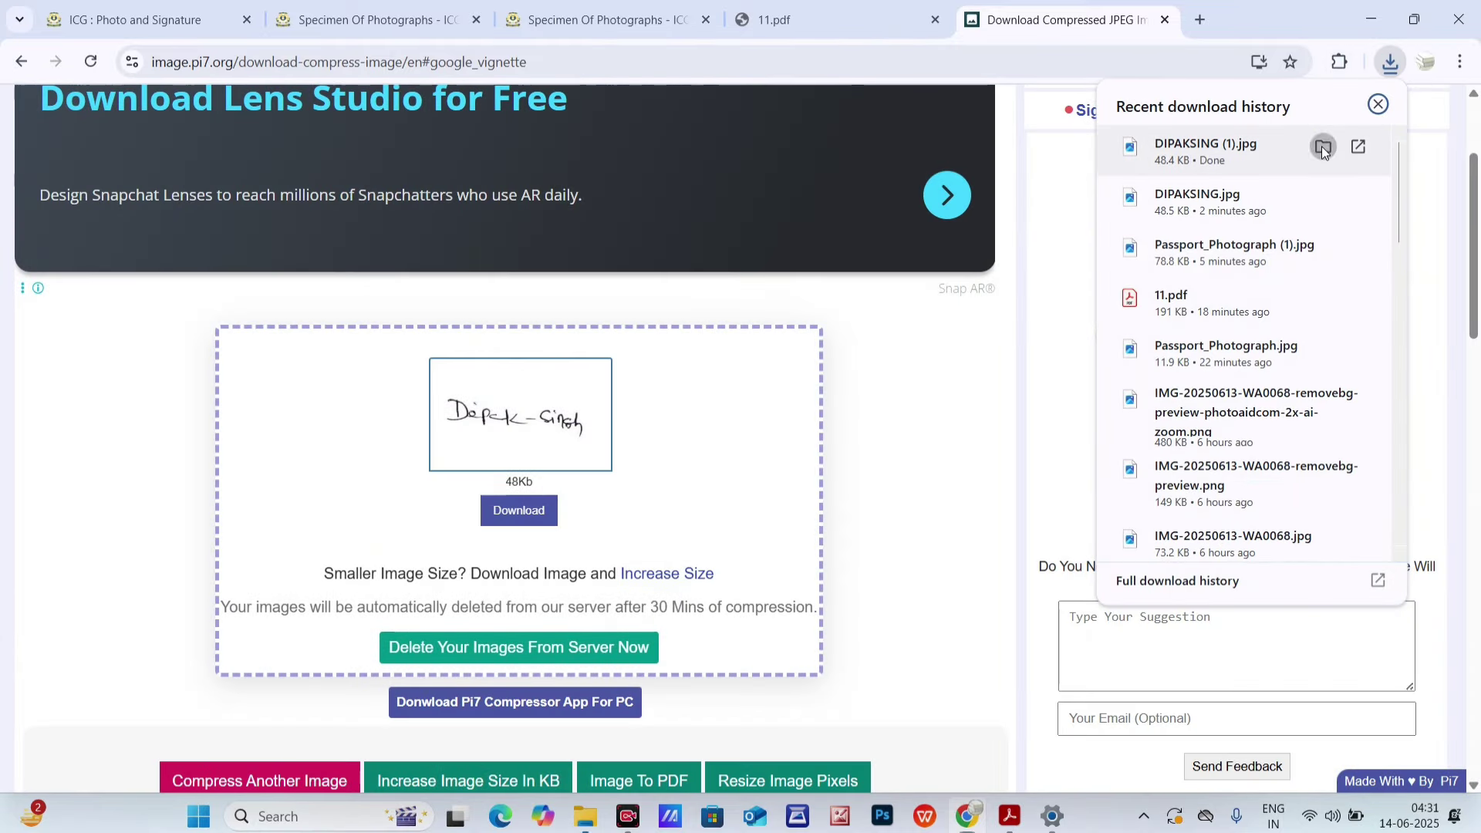
click(1321, 146)
right_click(1075, 276)
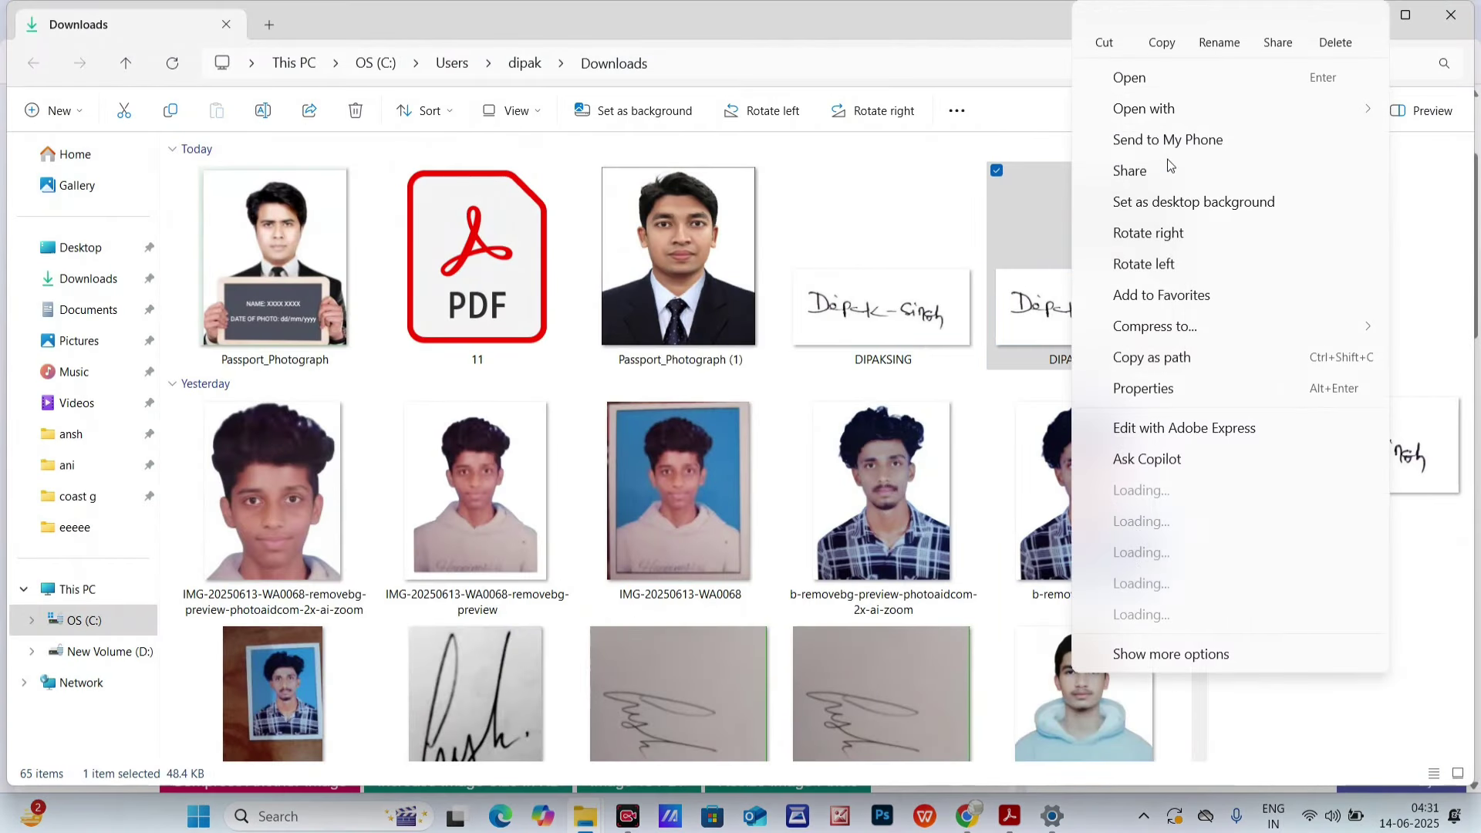
click(1172, 47)
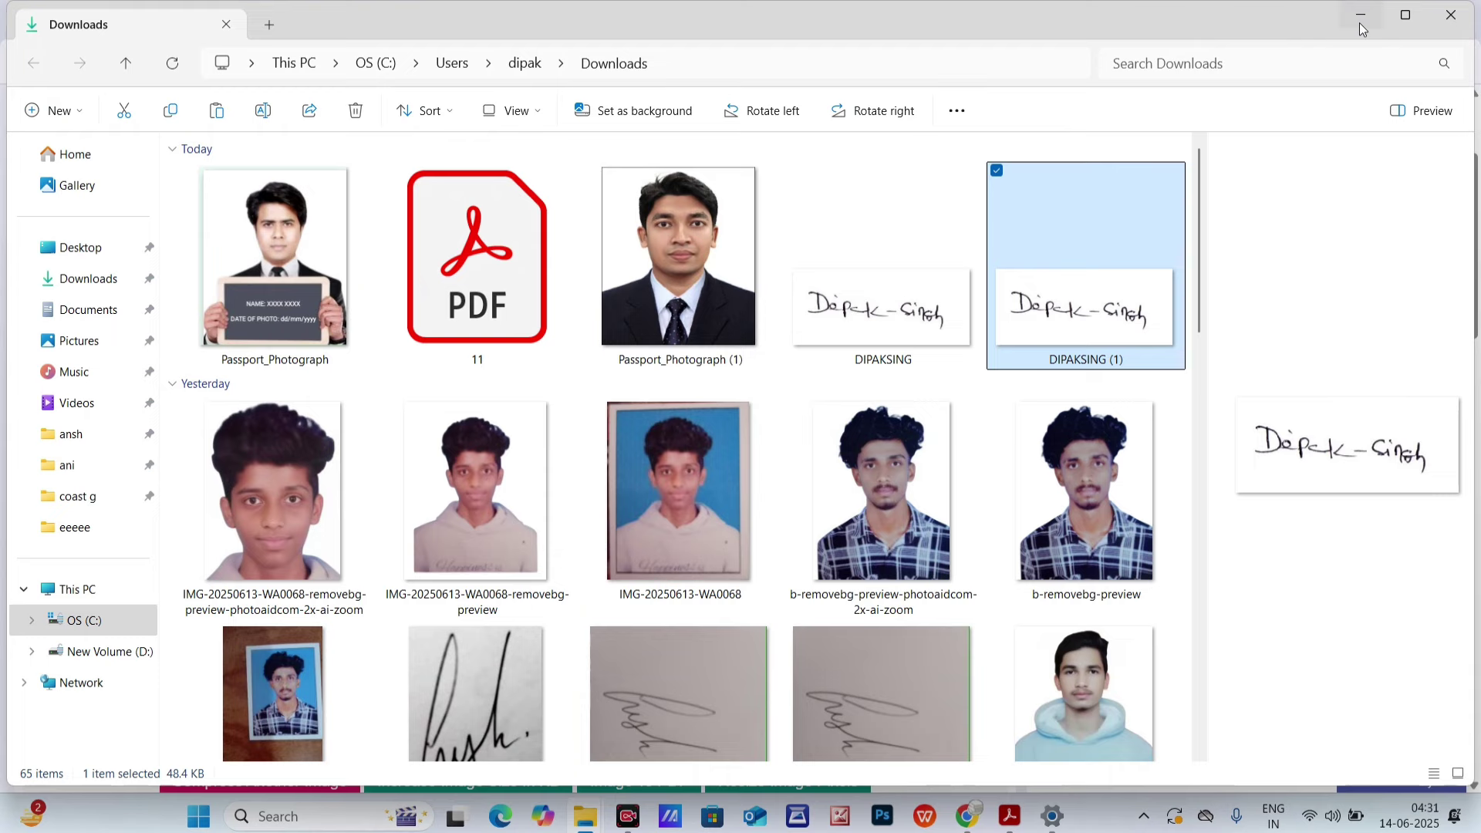
click(1360, 22)
click(1355, 16)
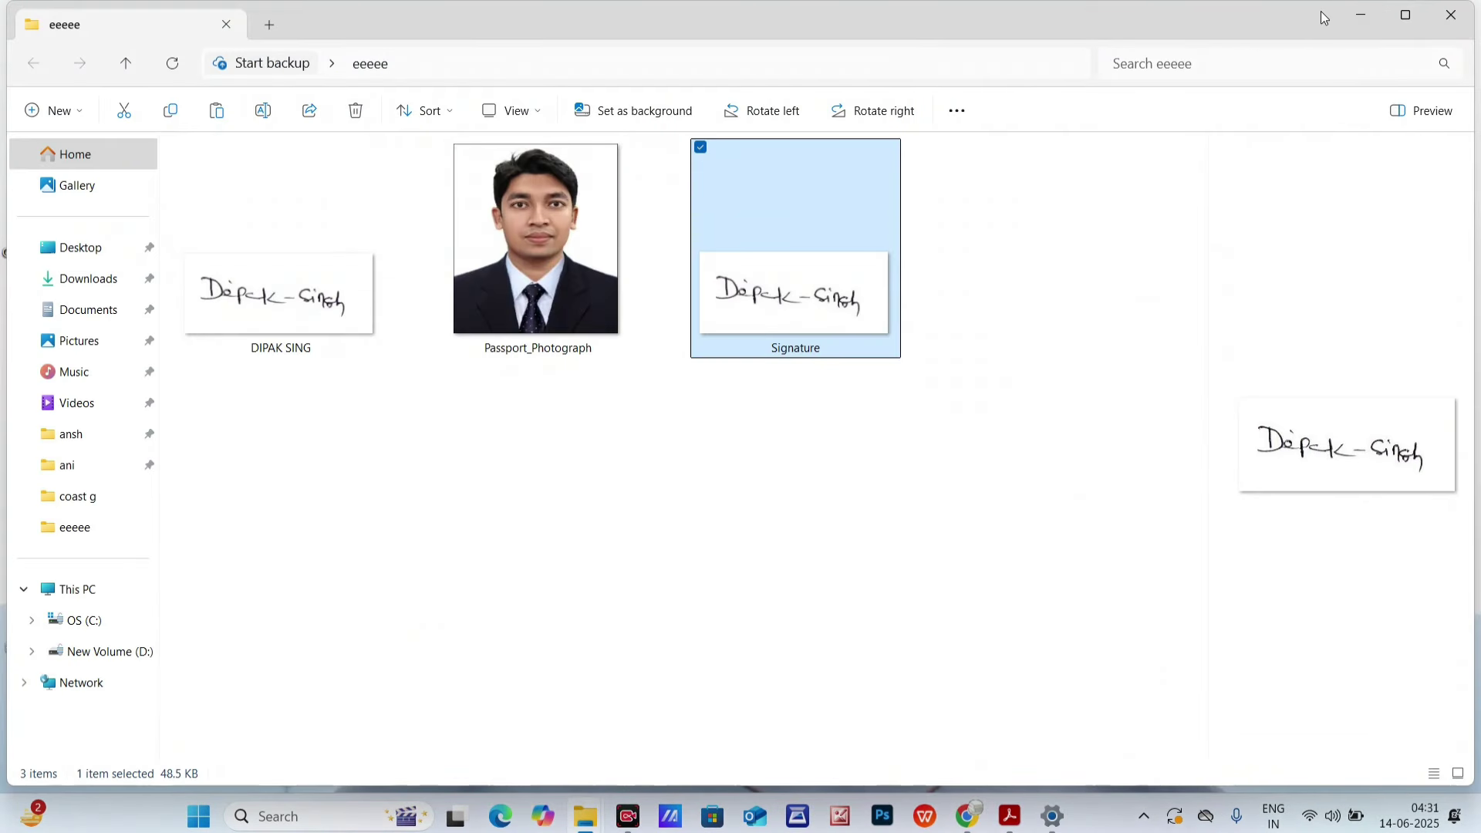
click(1360, 14)
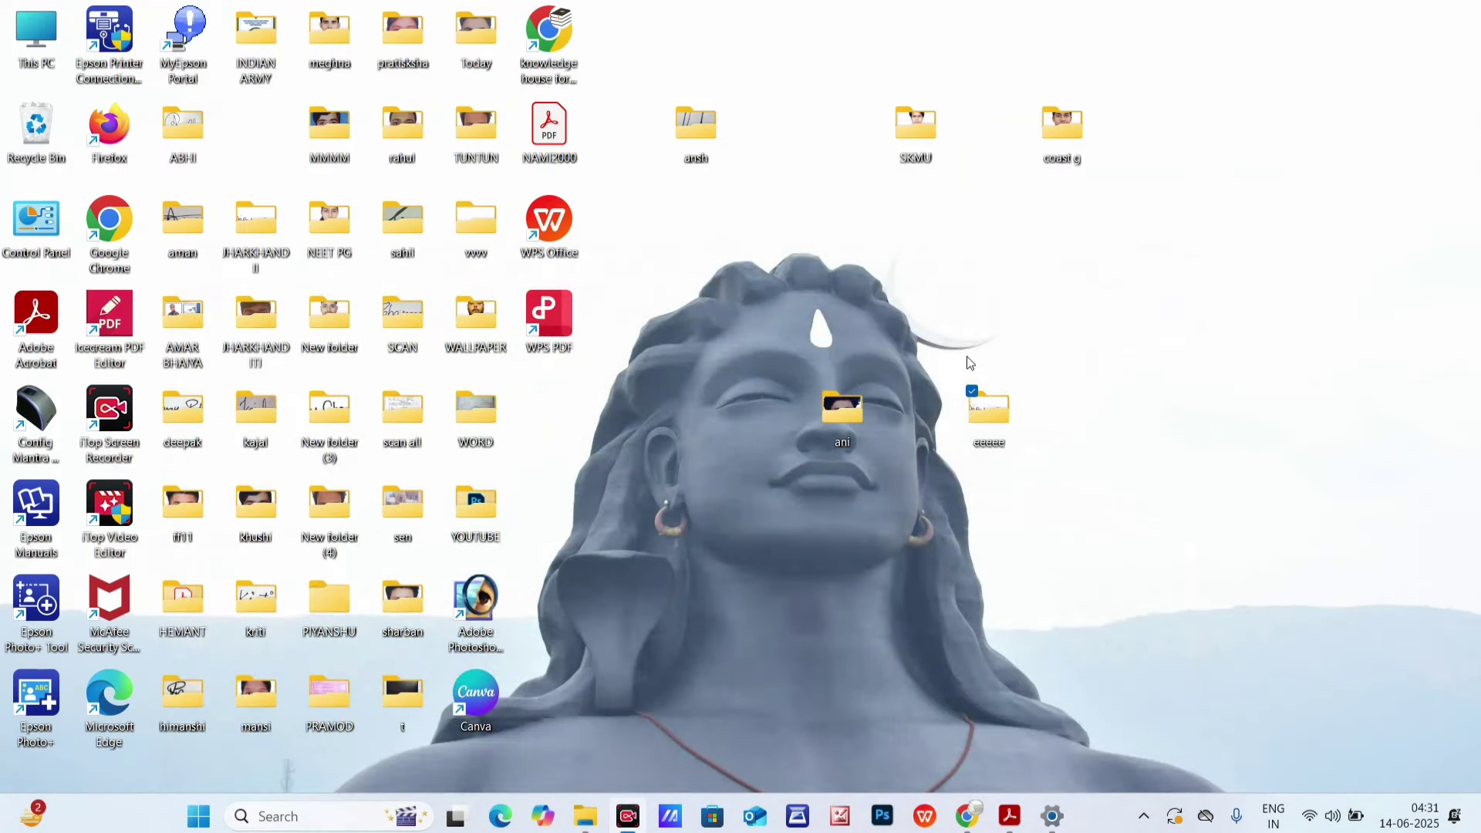
right_click(1089, 368)
mouse_move(1141, 473)
click(893, 22)
text(vvv)
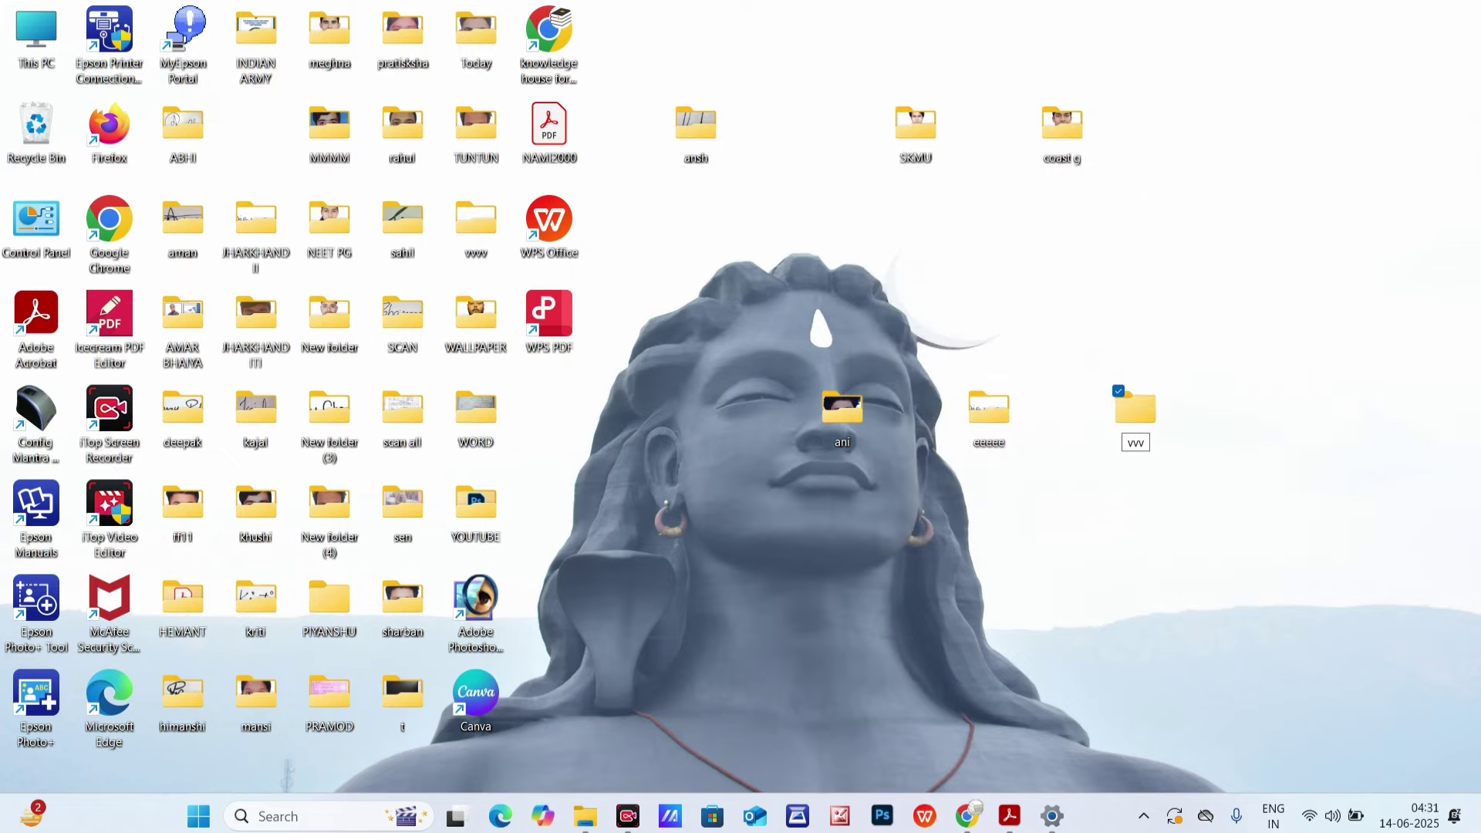
text(123)
- Paste the copied signature file into the vvv123 folder
double_click(1136, 409)
right_click(512, 300)
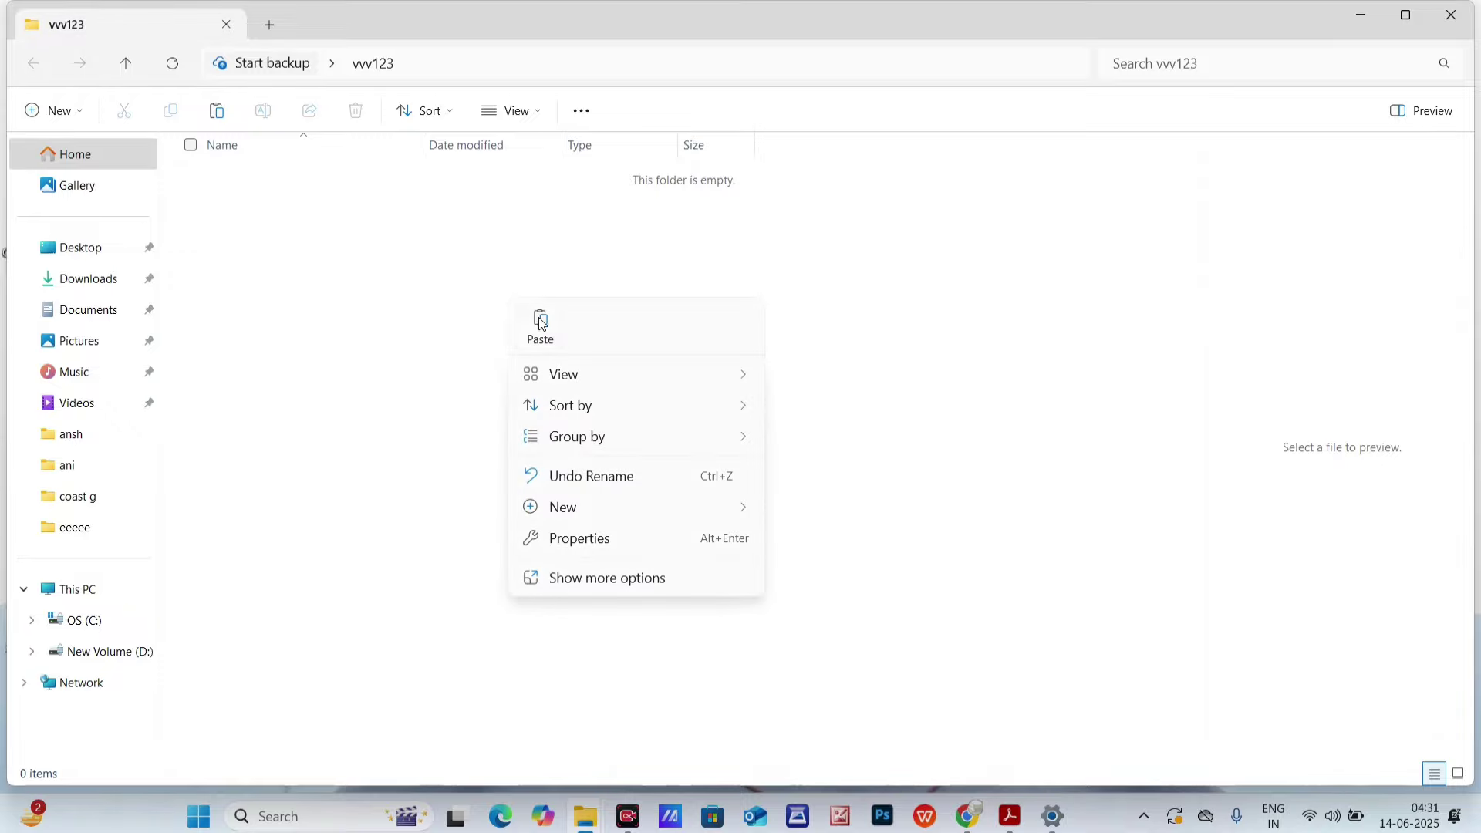
click(540, 322)
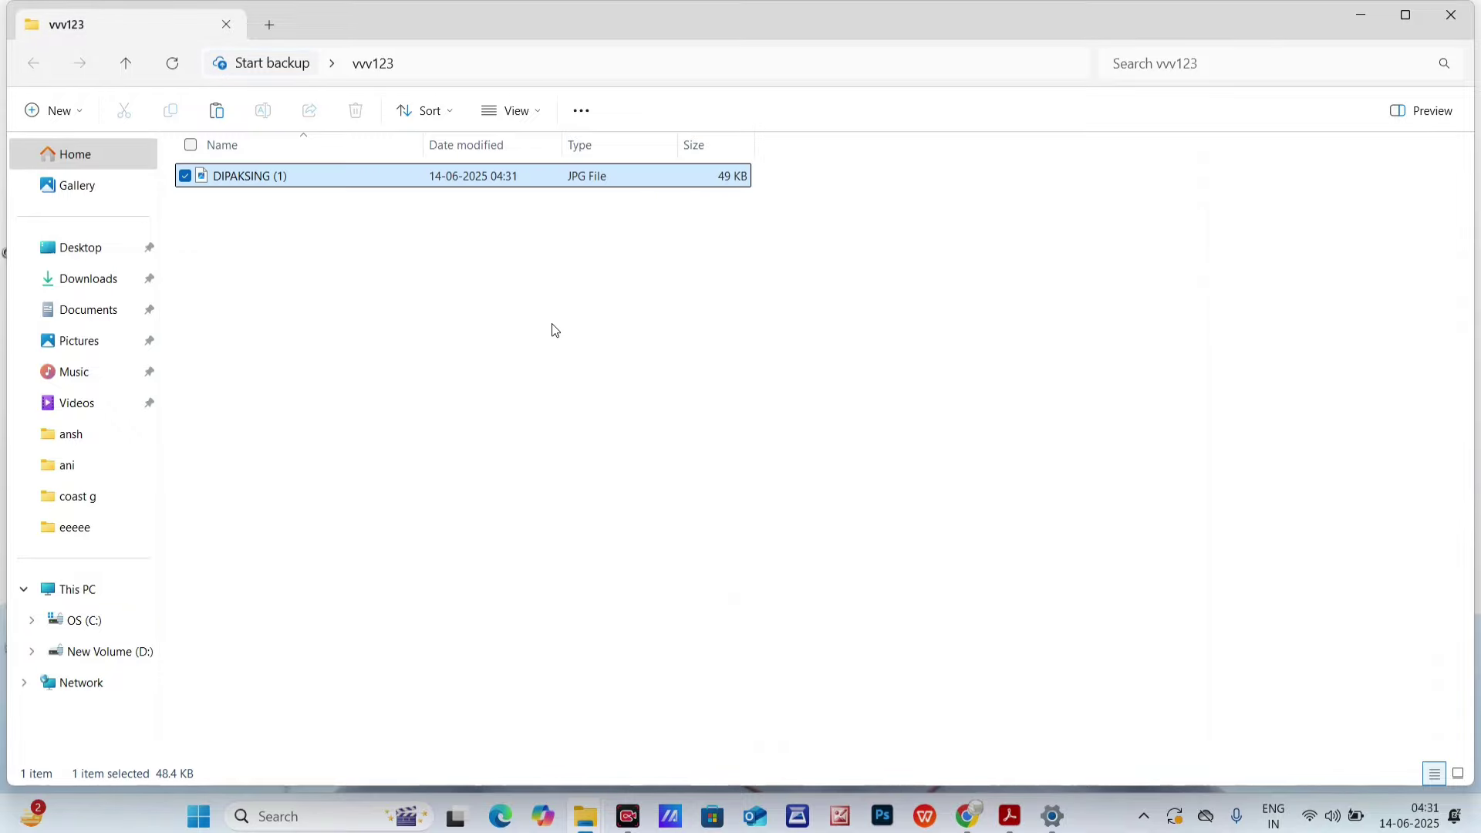
click(966, 816)
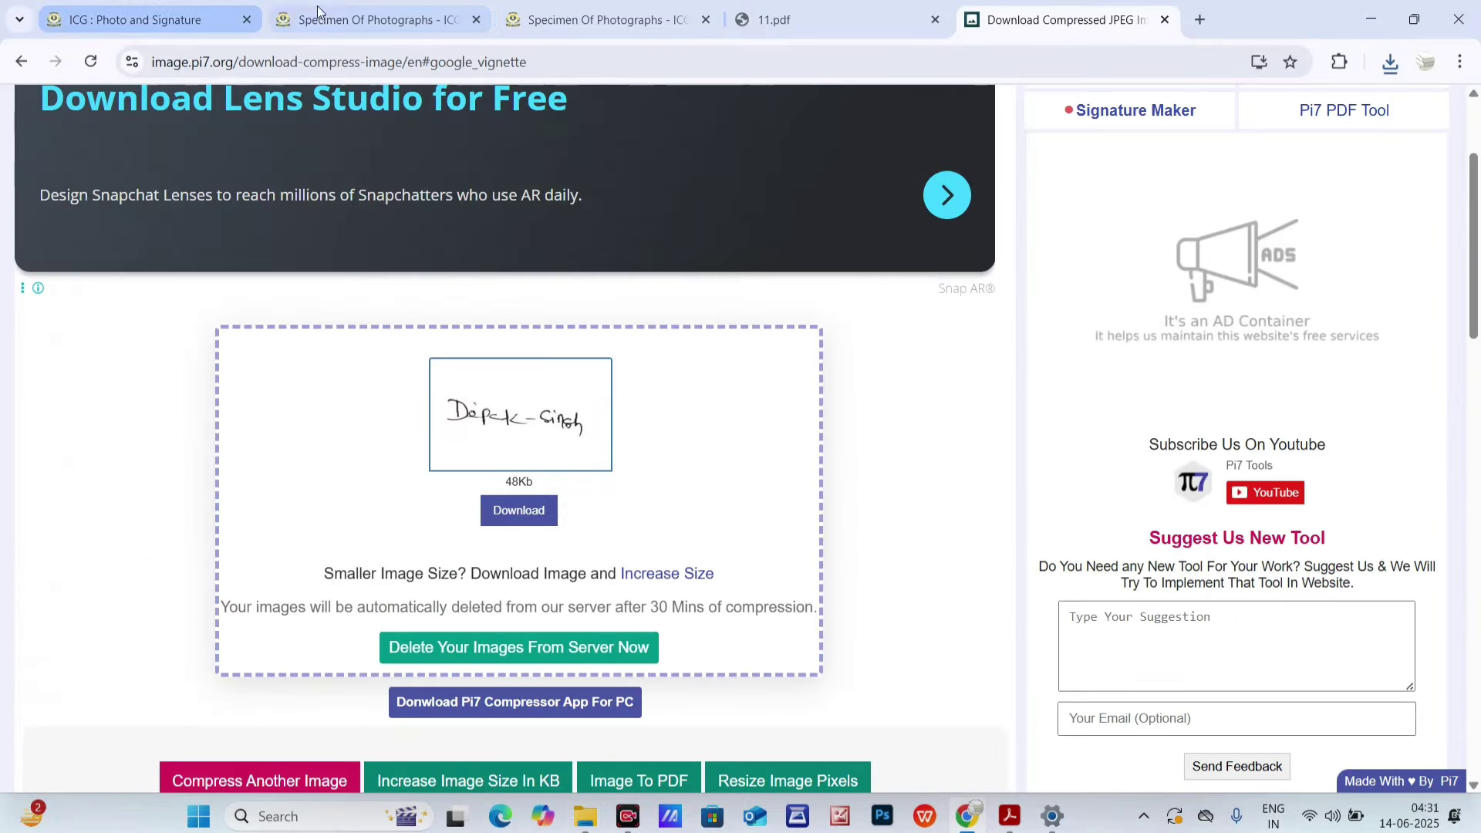
- Dismiss the too-small preview and reopen the Photo and Signature page from the sidebar
click(146, 19)
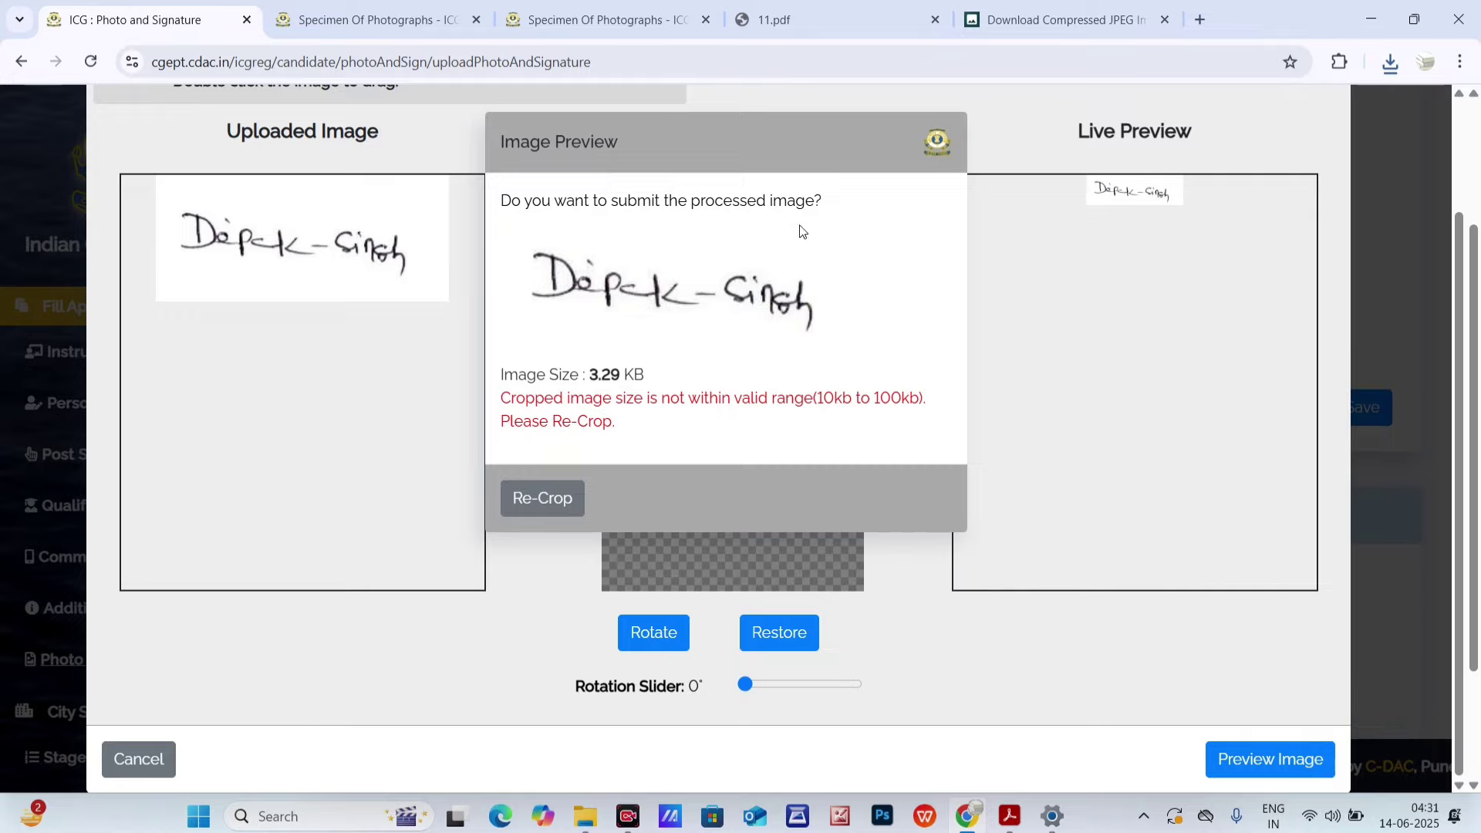
click(578, 484)
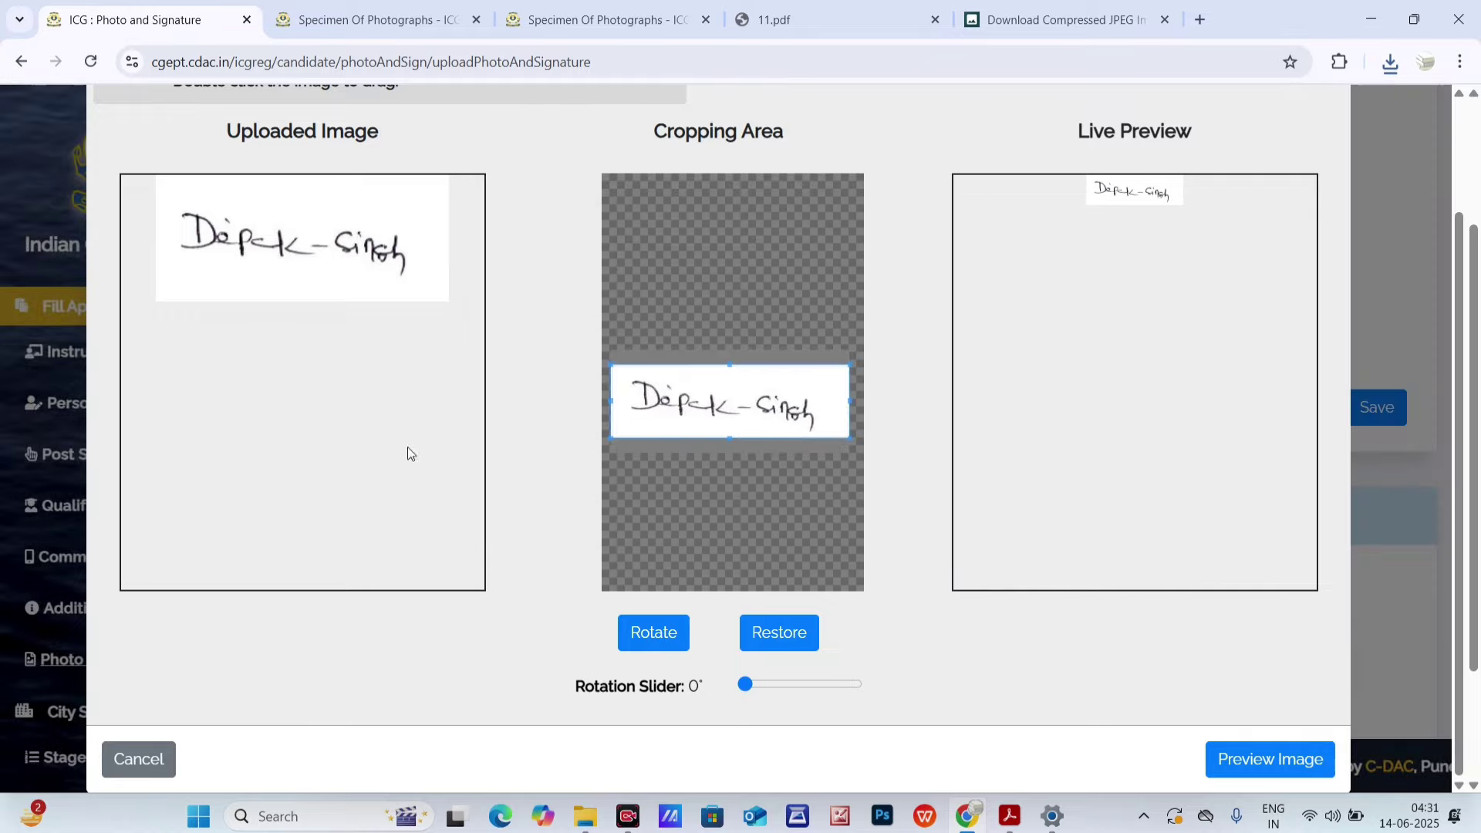
scroll(410, 453, up, 2)
scroll(325, 191, down, 1)
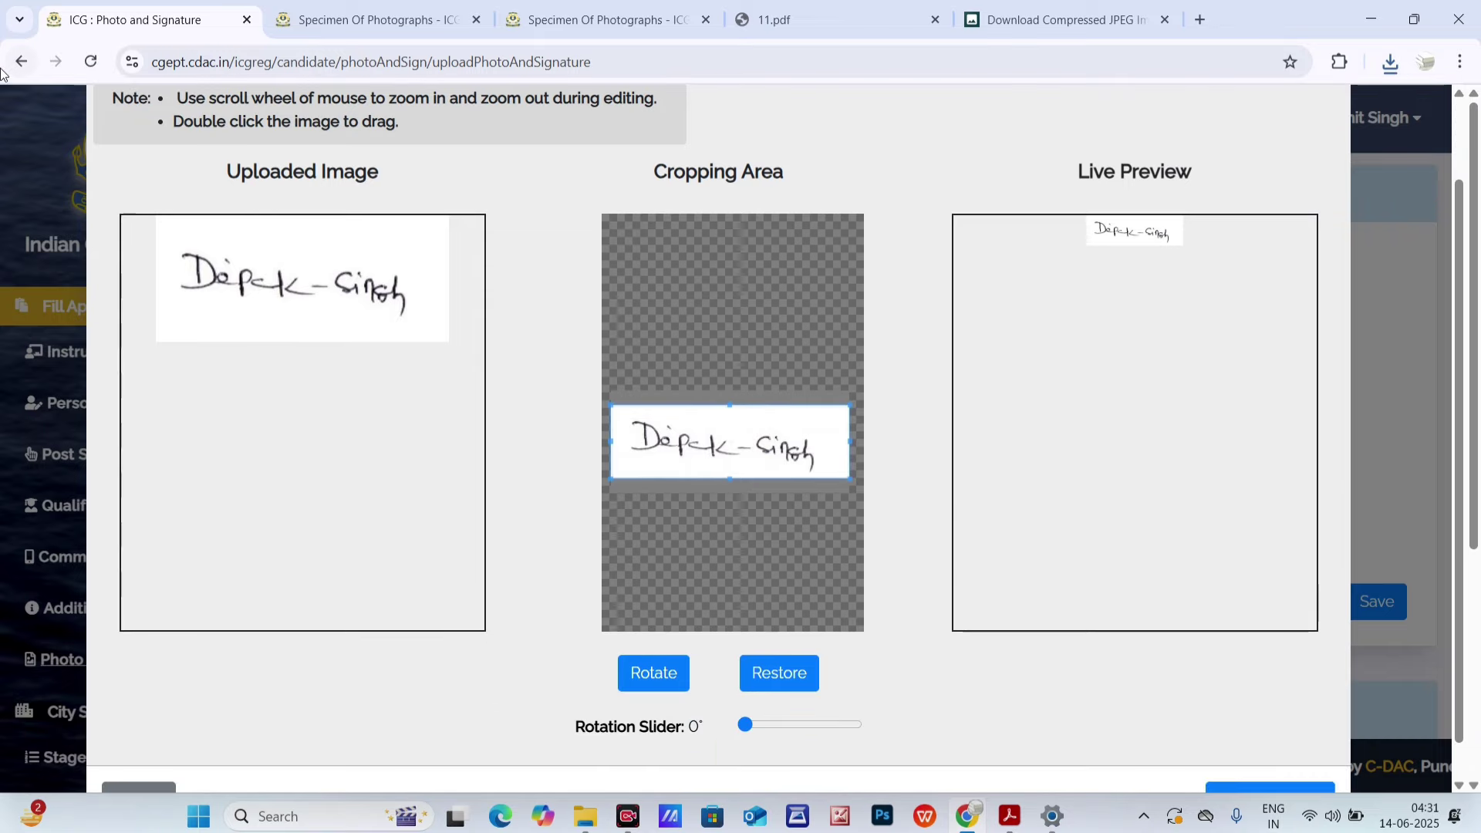
key(alt+Left)
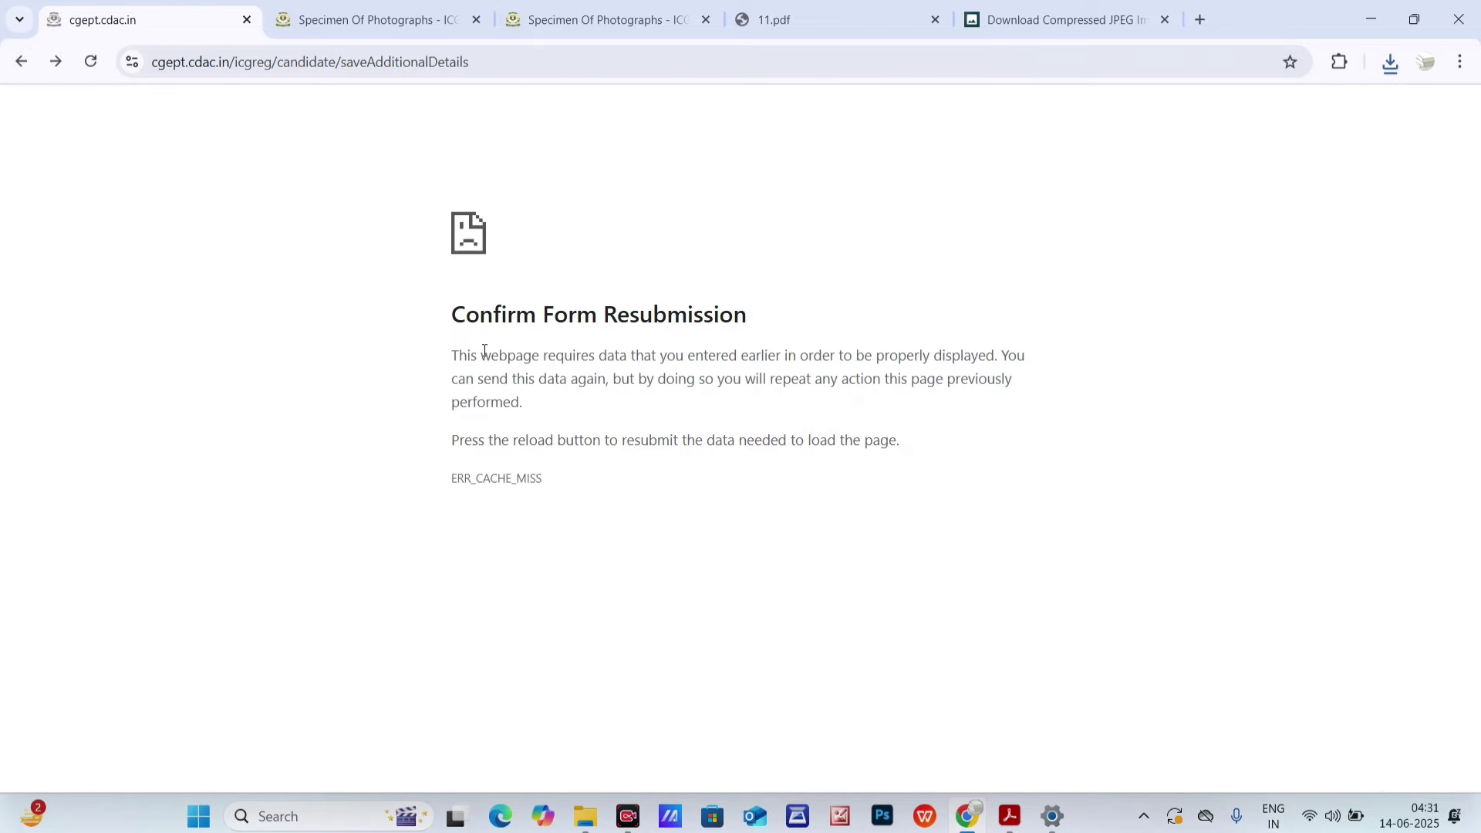
click(22, 61)
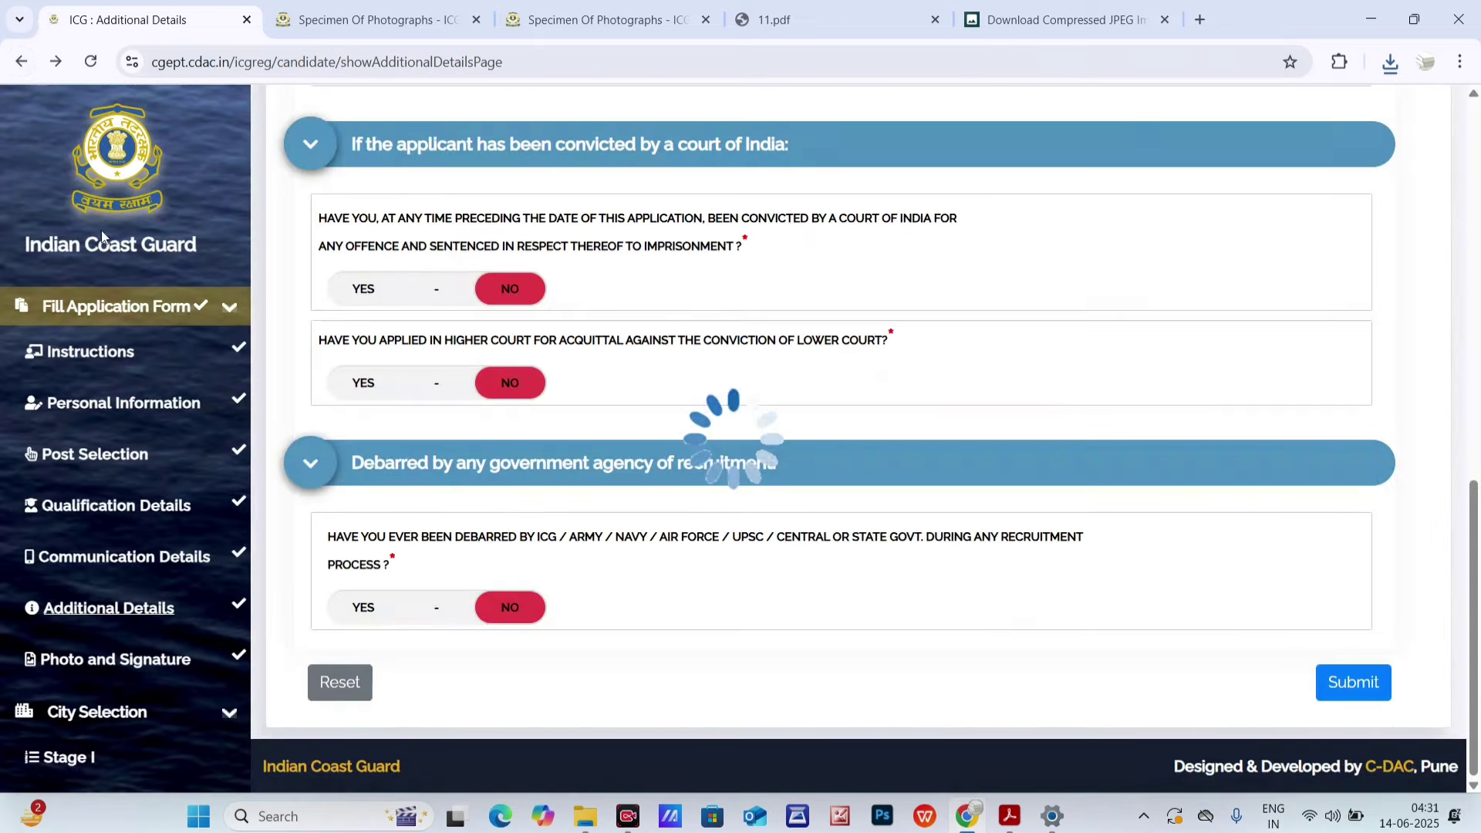
click(115, 468)
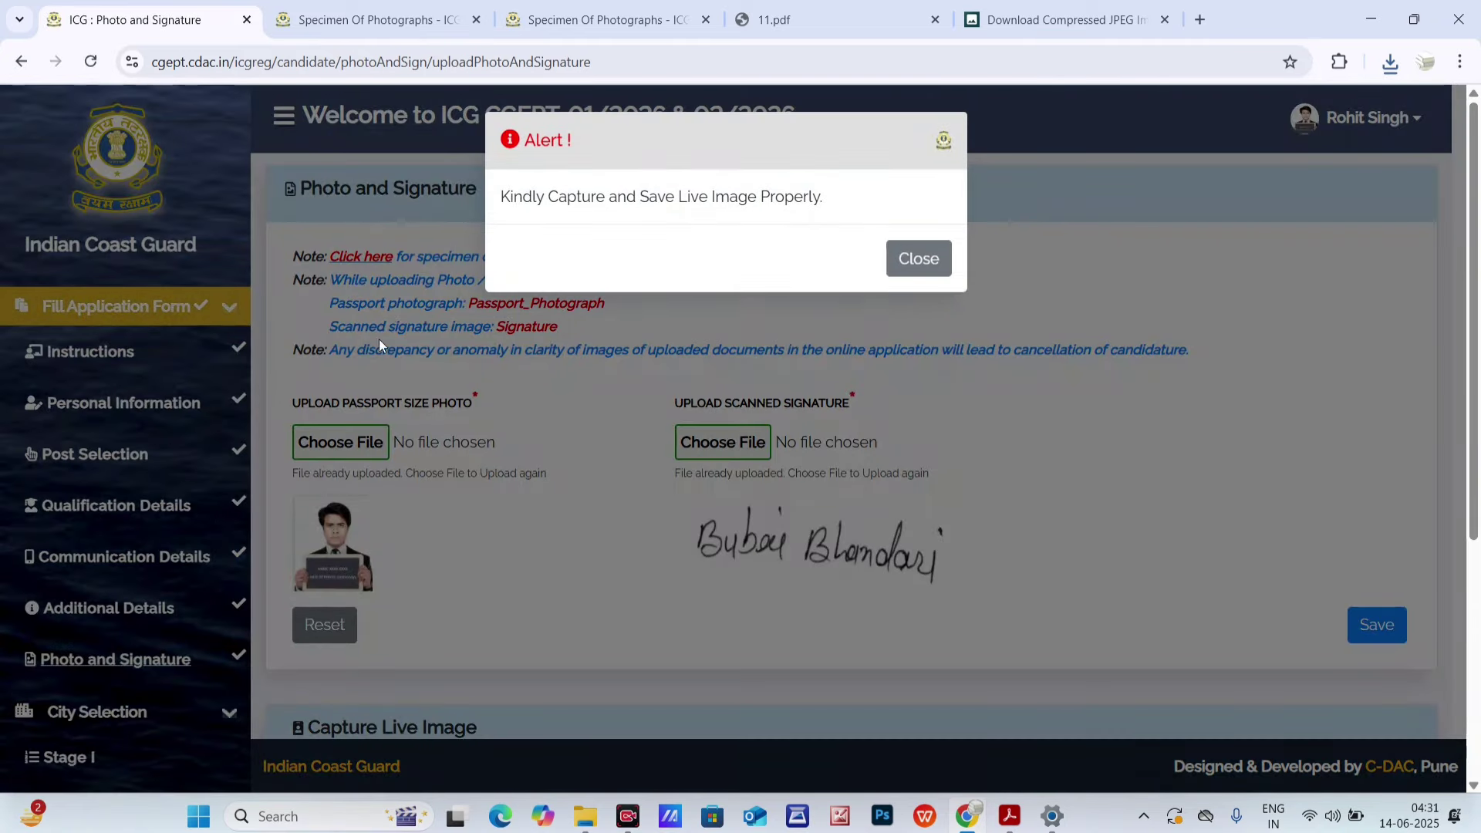
click(941, 265)
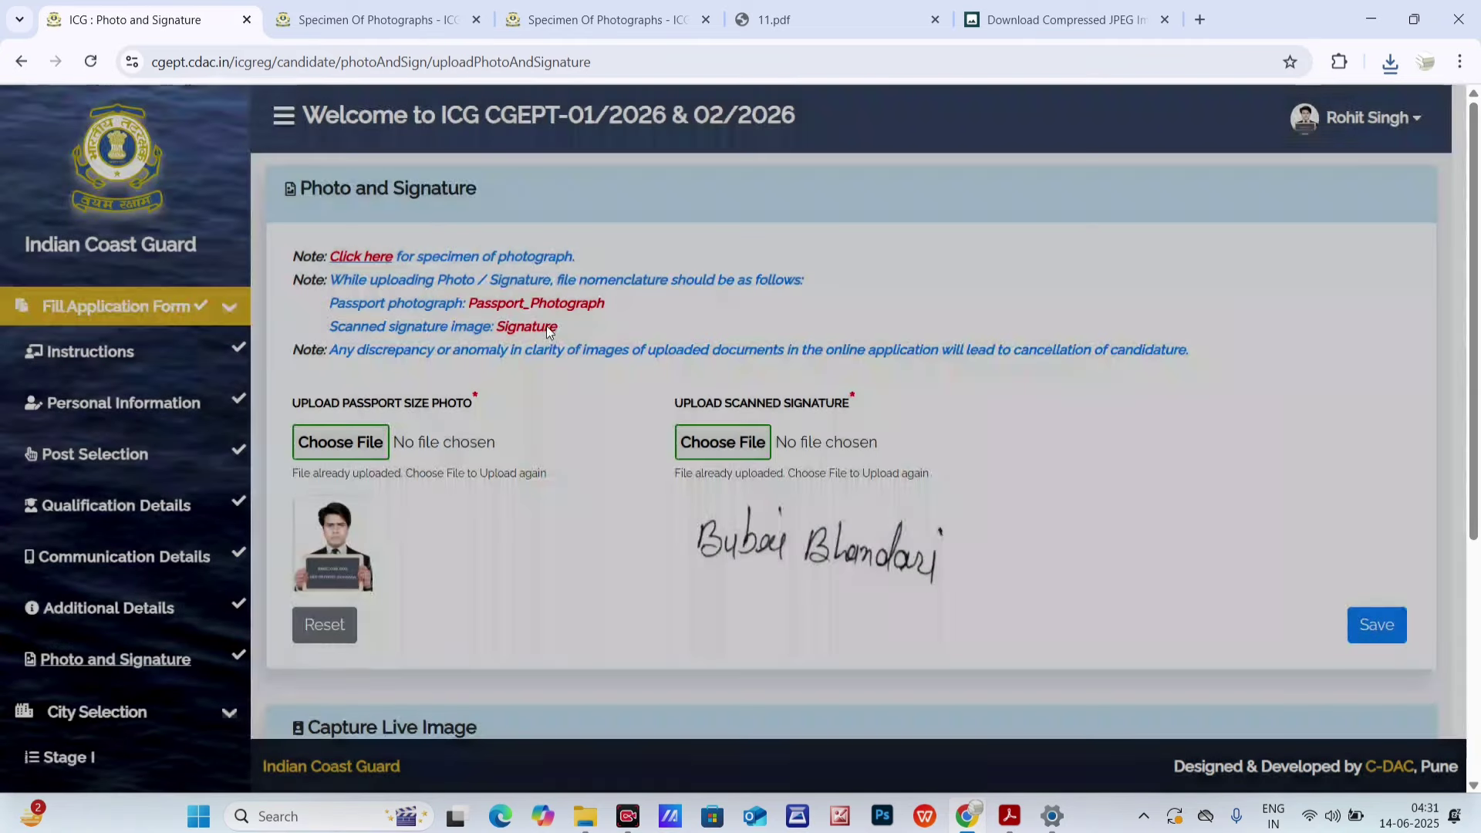
- Copy the required file name 'Signature' from the page
double_click(514, 329)
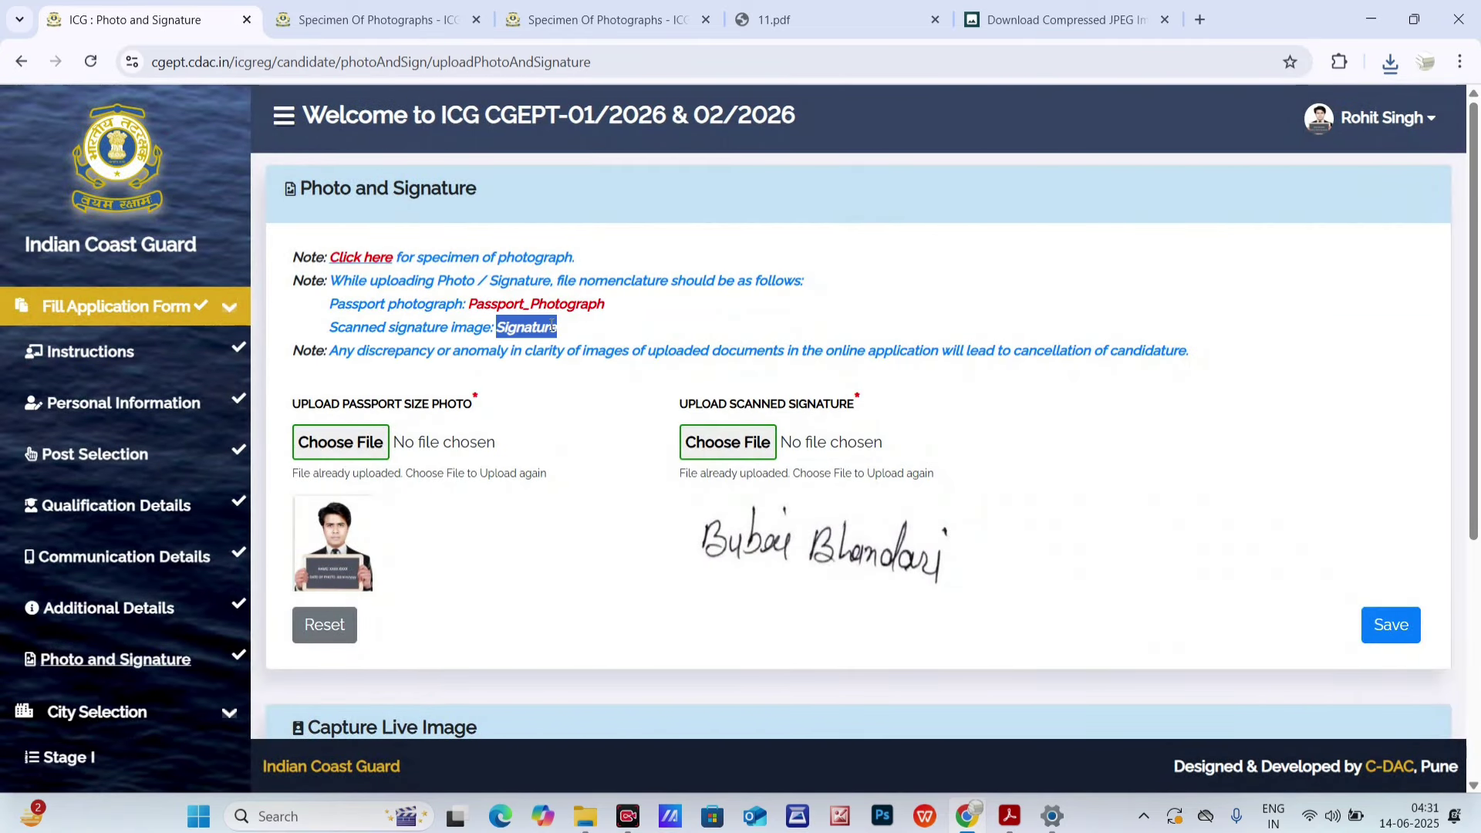
right_click(552, 327)
click(585, 345)
click(1366, 20)
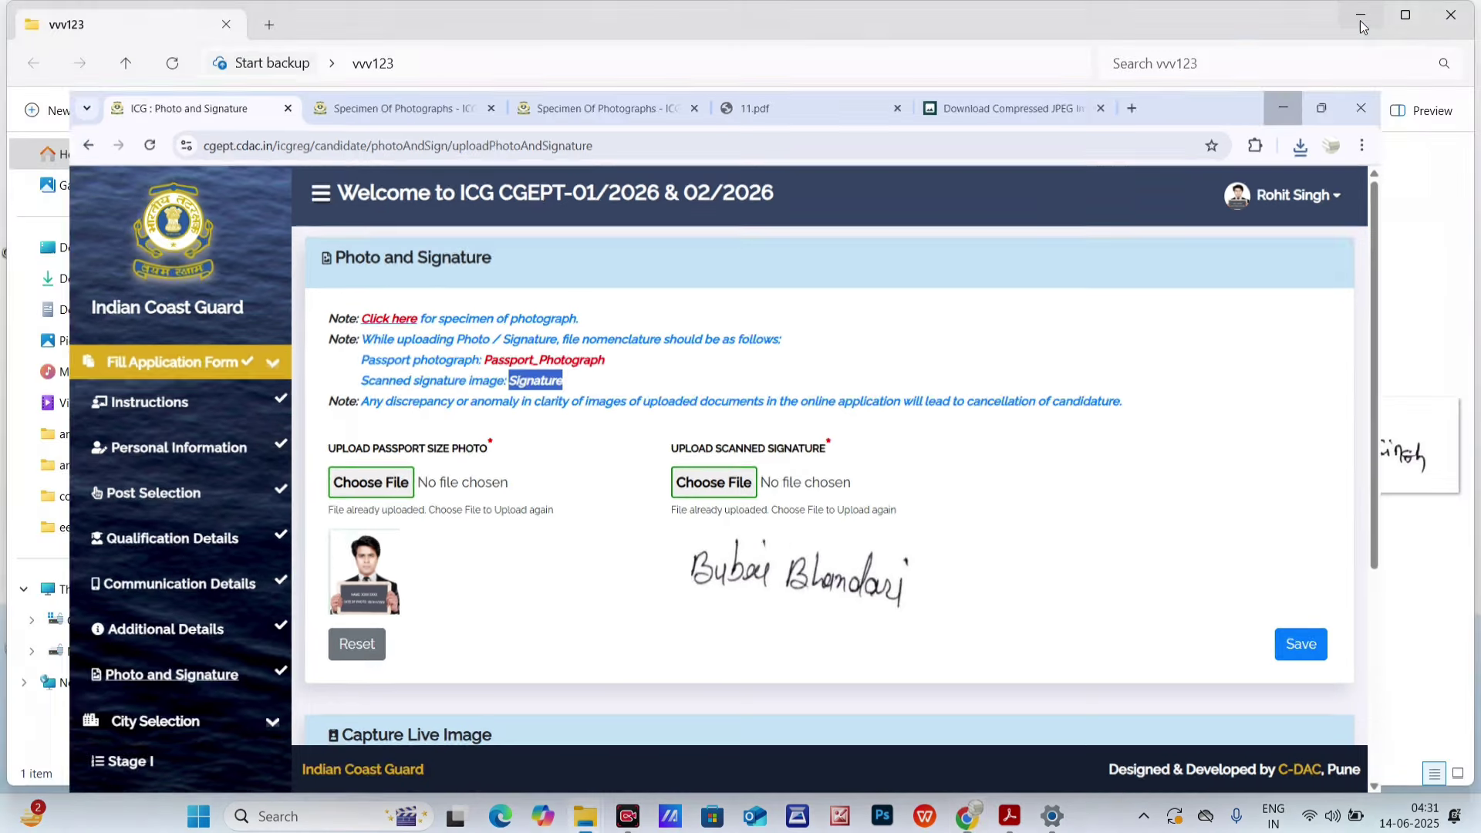
click(478, 175)
click(509, 110)
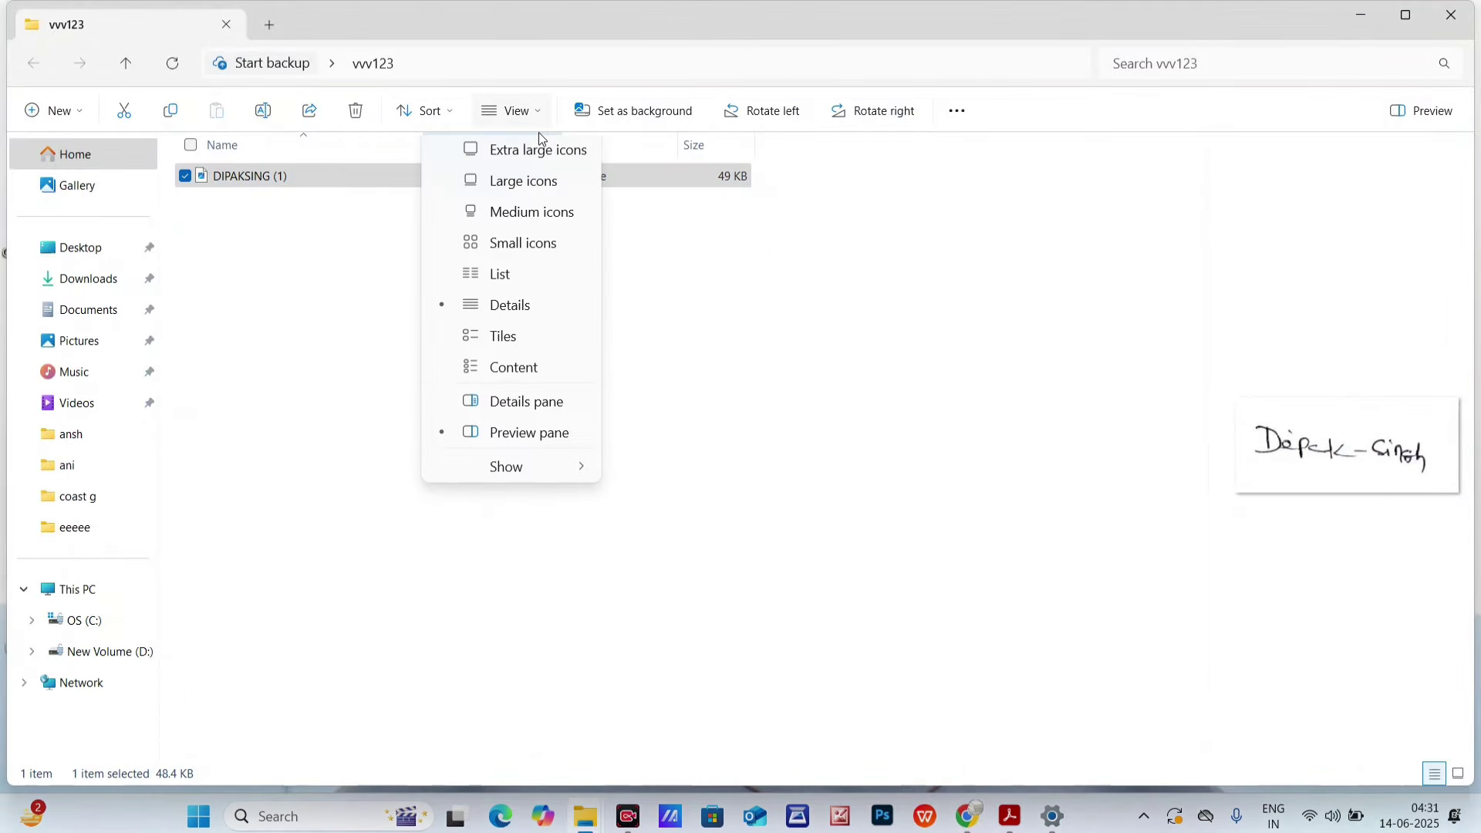
click(534, 157)
right_click(350, 195)
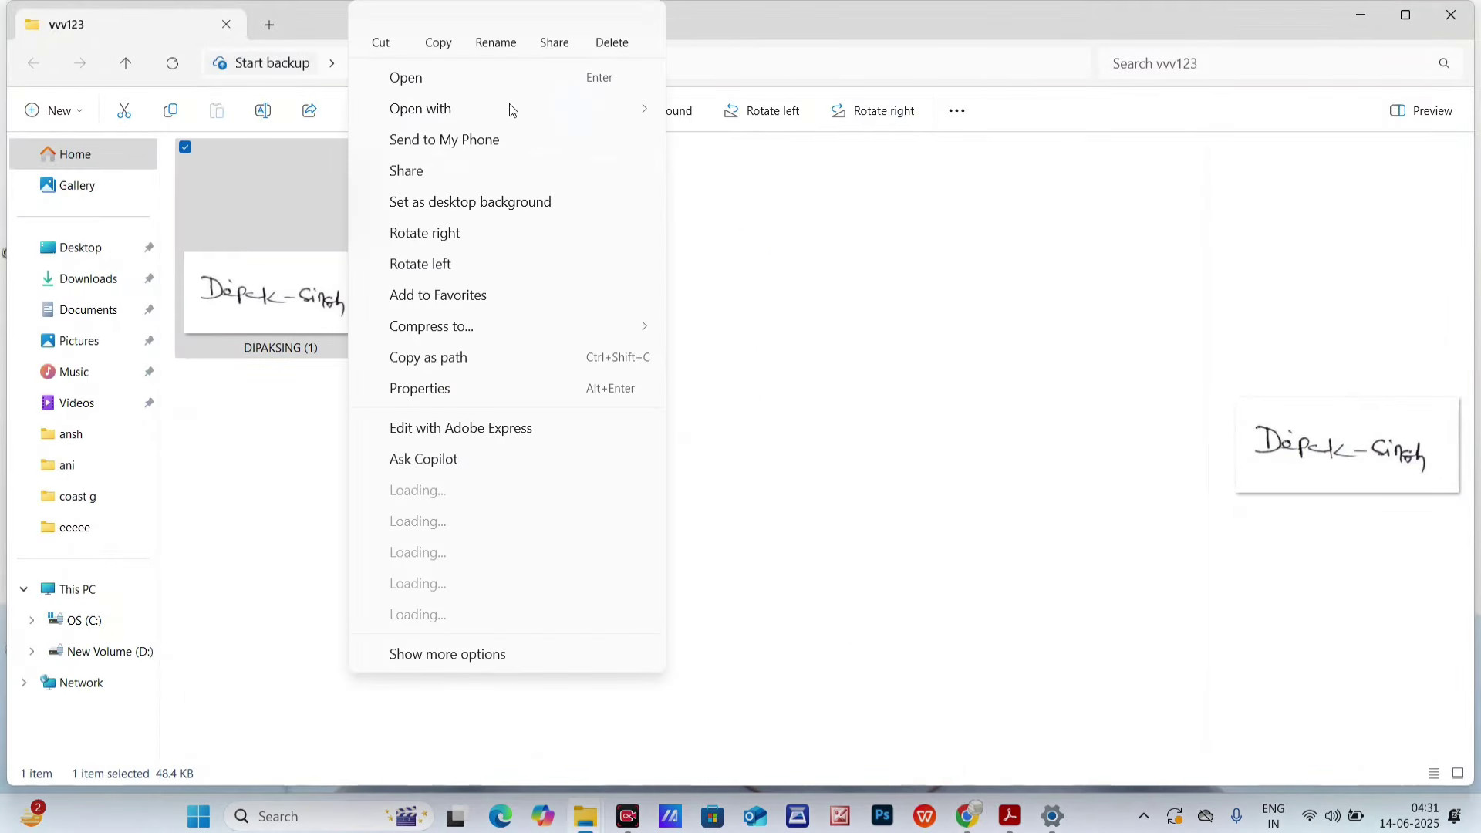
click(506, 35)
key(ctrl+v)
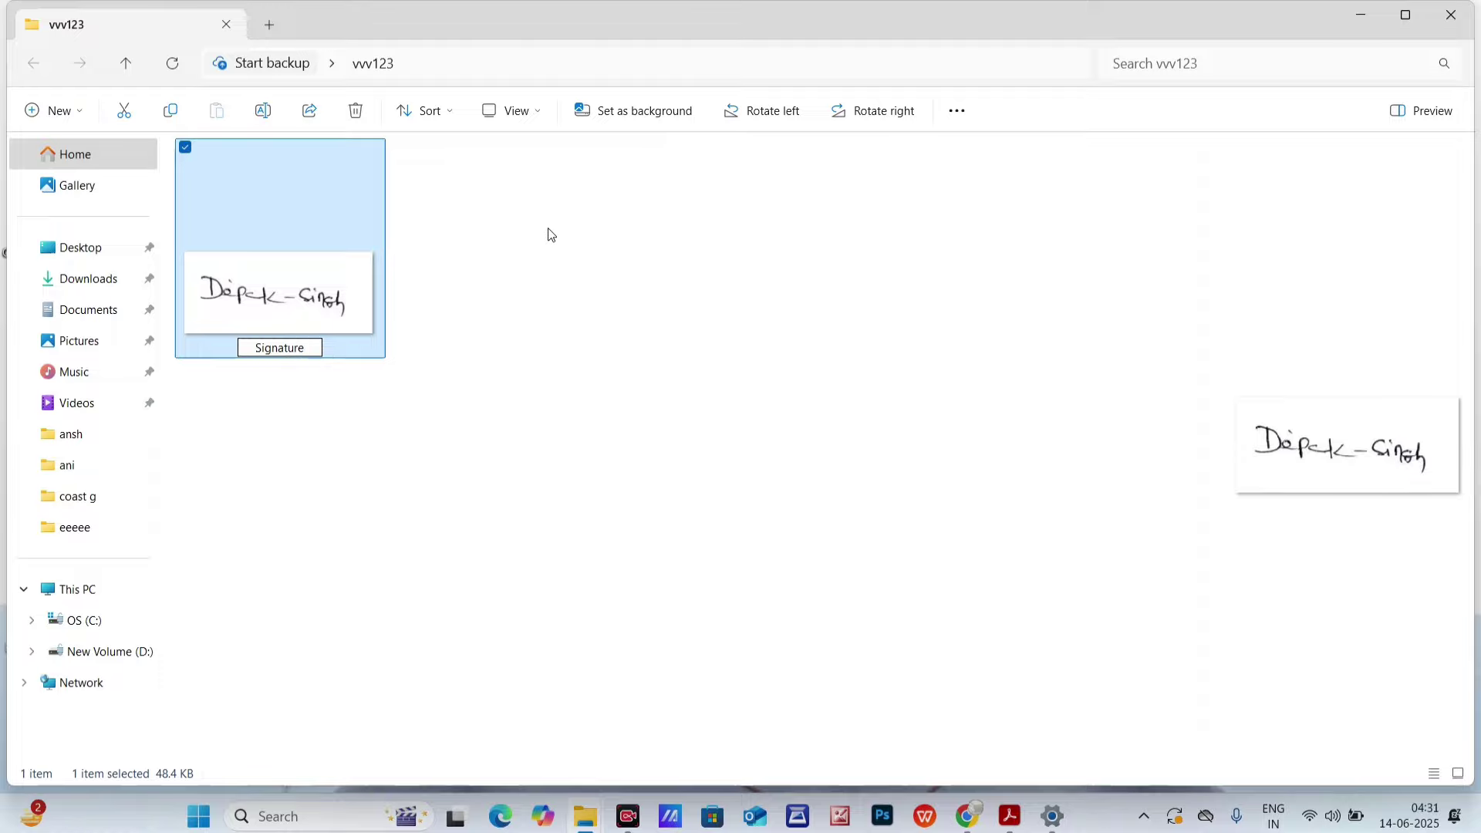
key(Return)
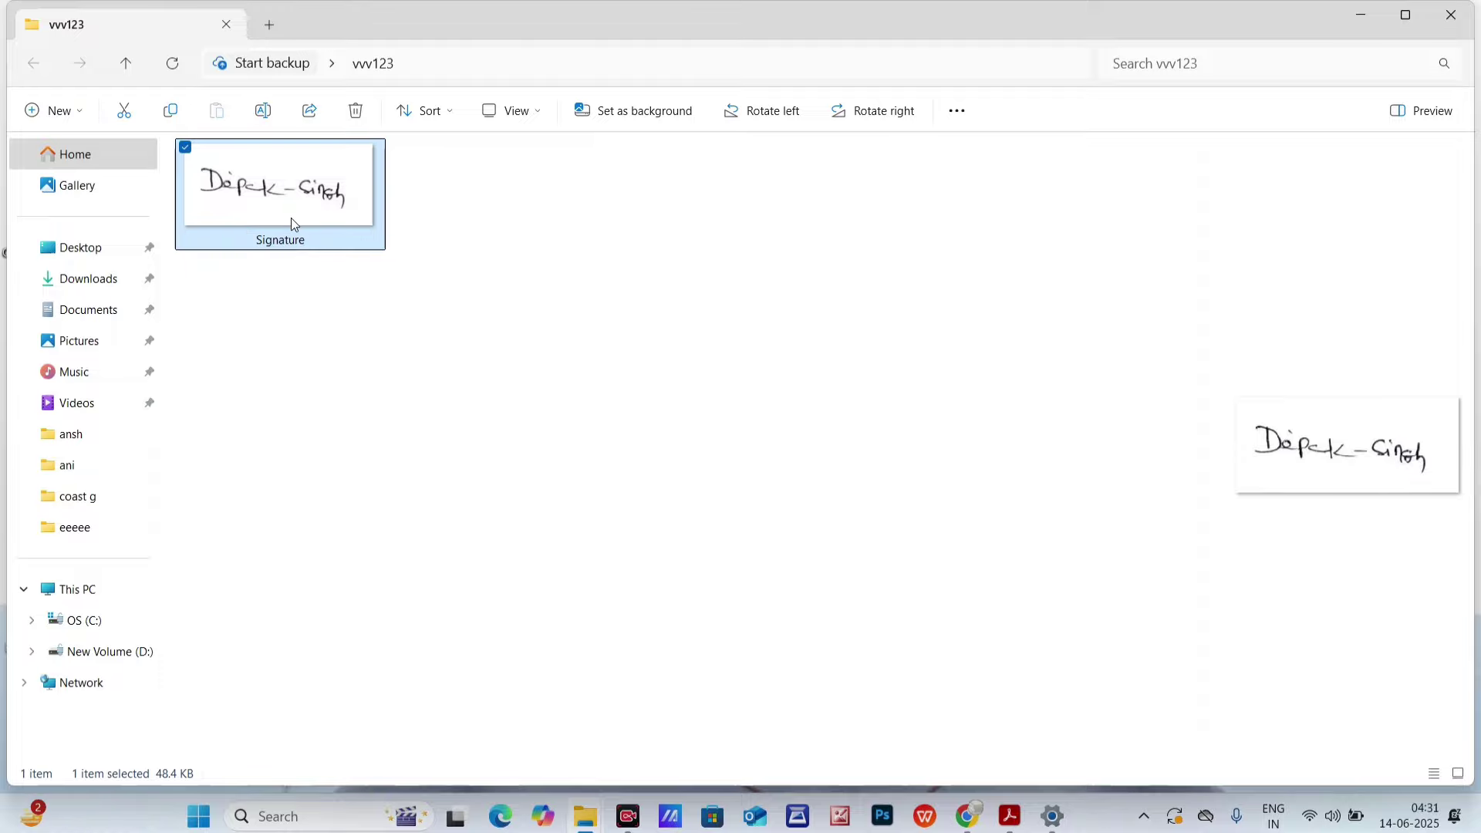
- Upload Signature from Desktop > vvv123 under Upload Scanned Signature
click(972, 822)
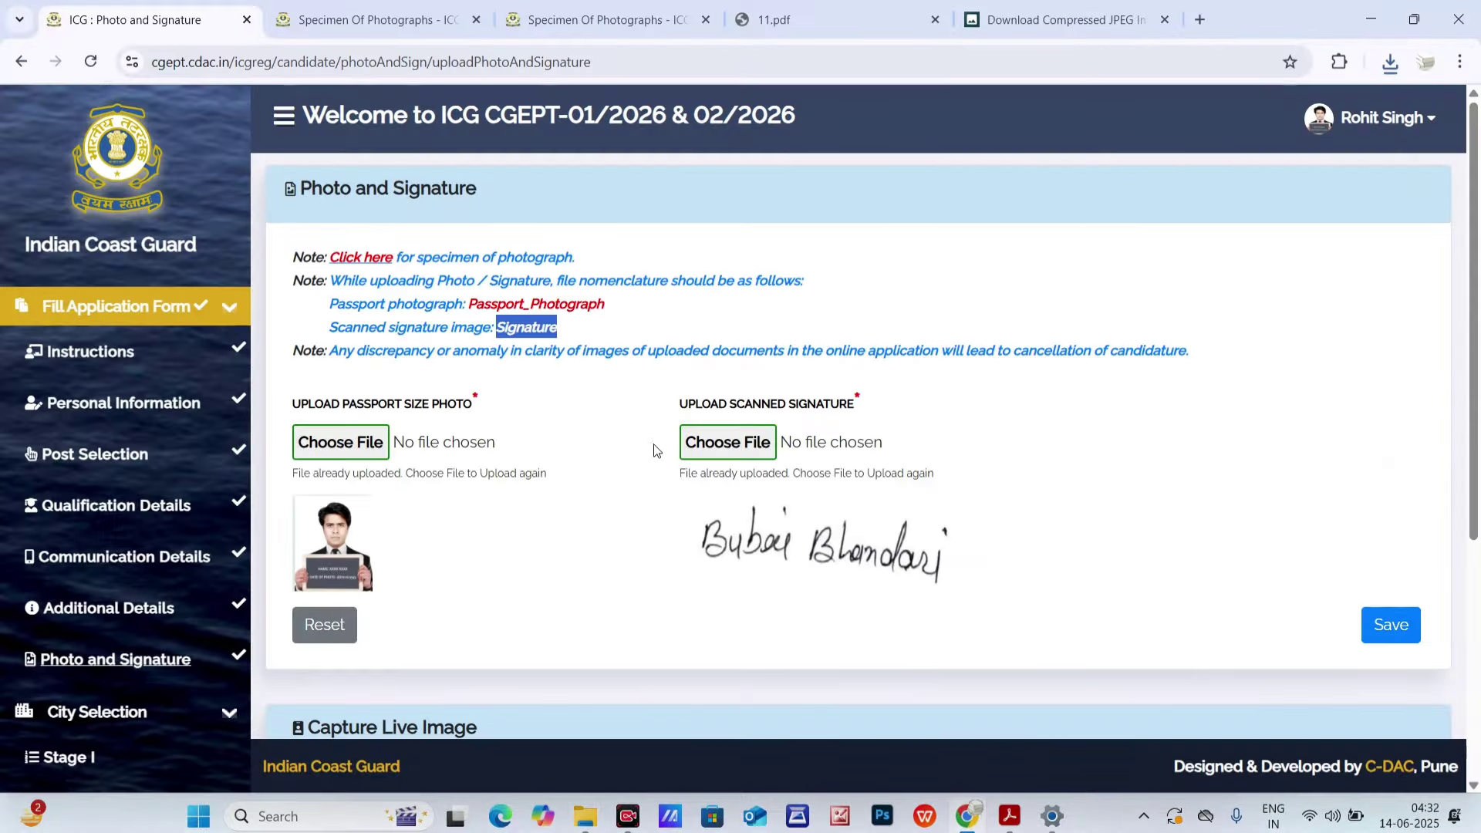
click(716, 442)
click(106, 224)
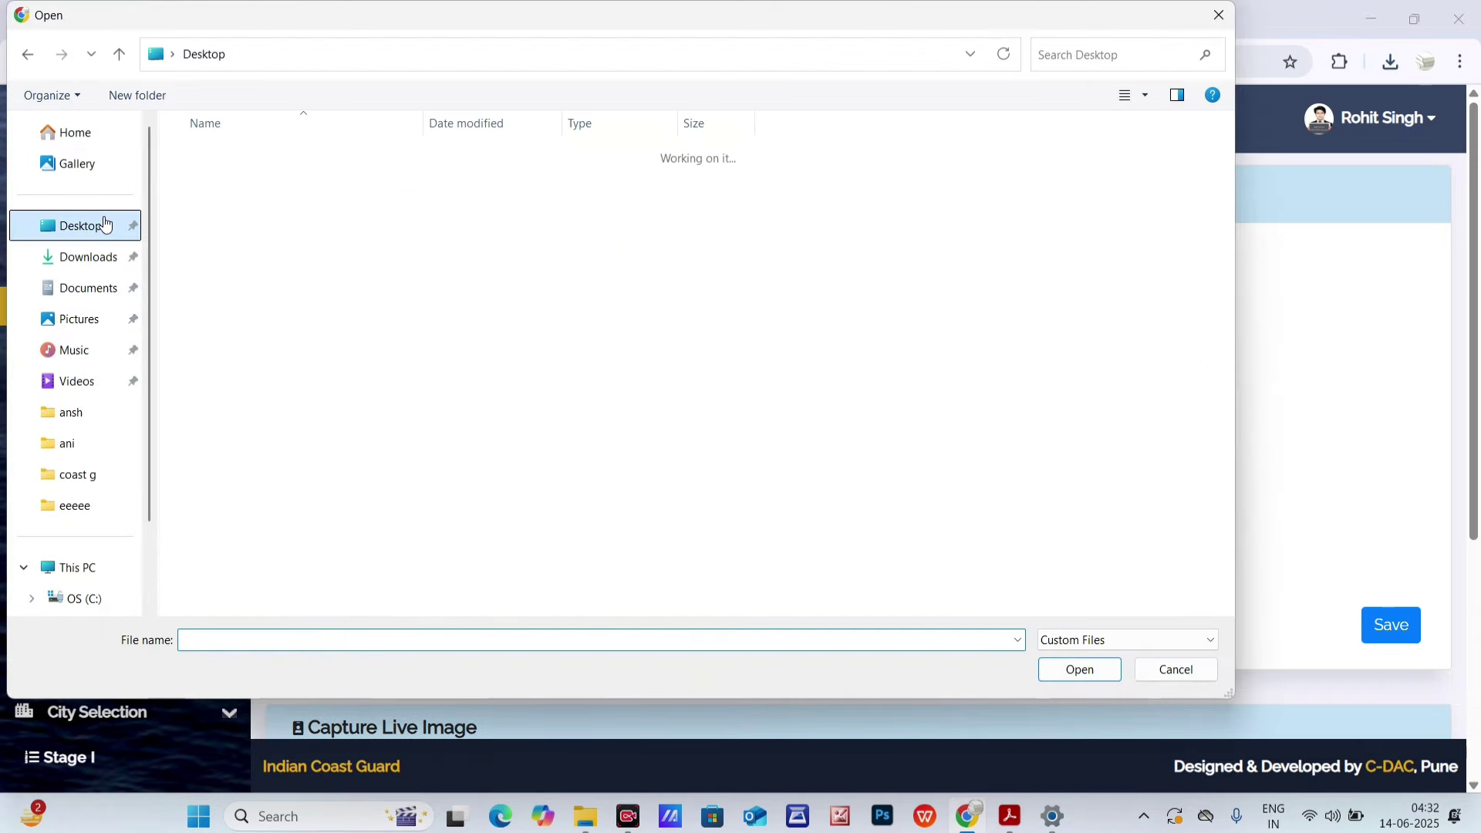
key(v)
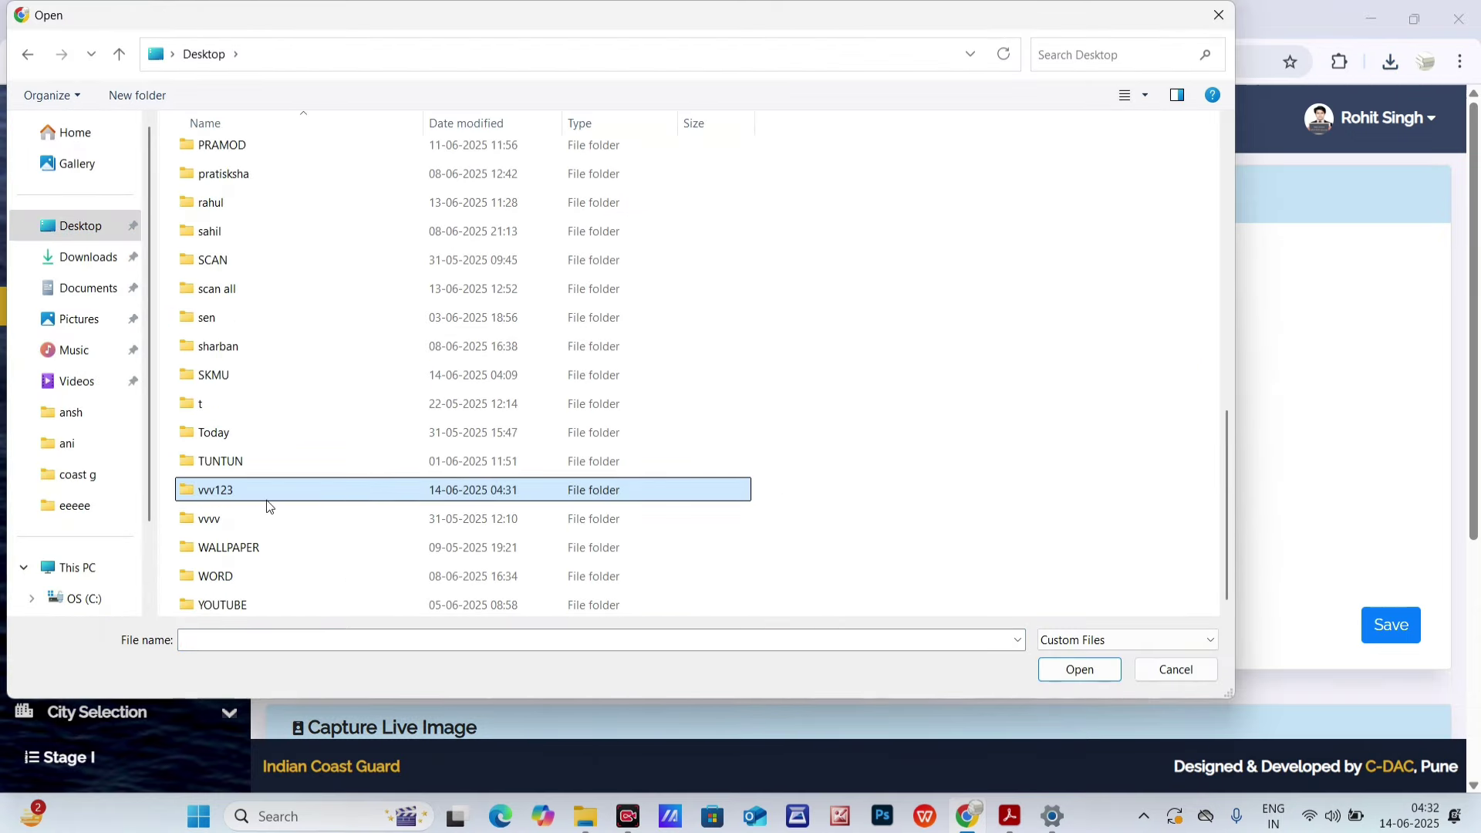
double_click(259, 494)
click(232, 225)
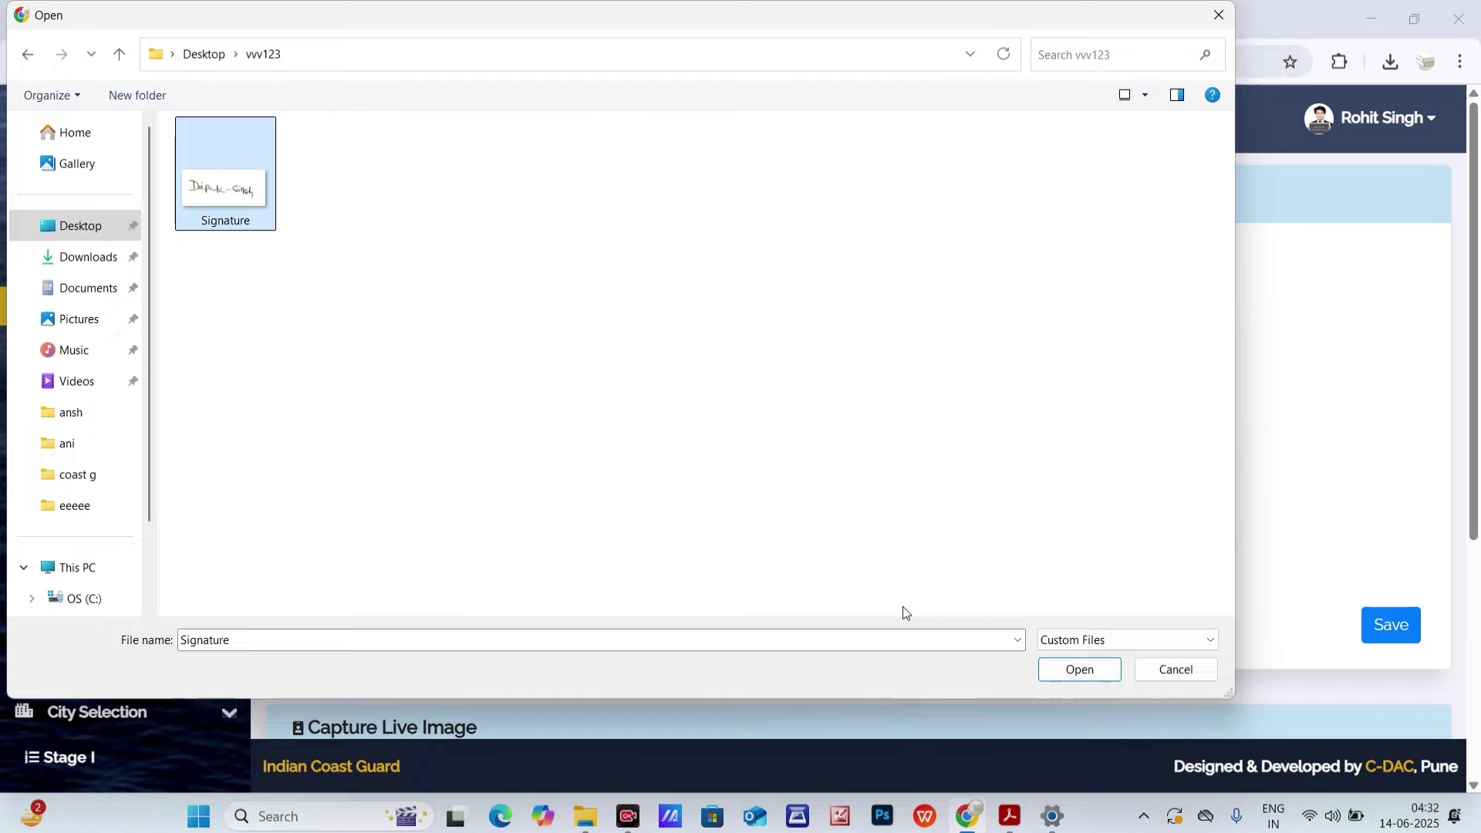
click(1079, 669)
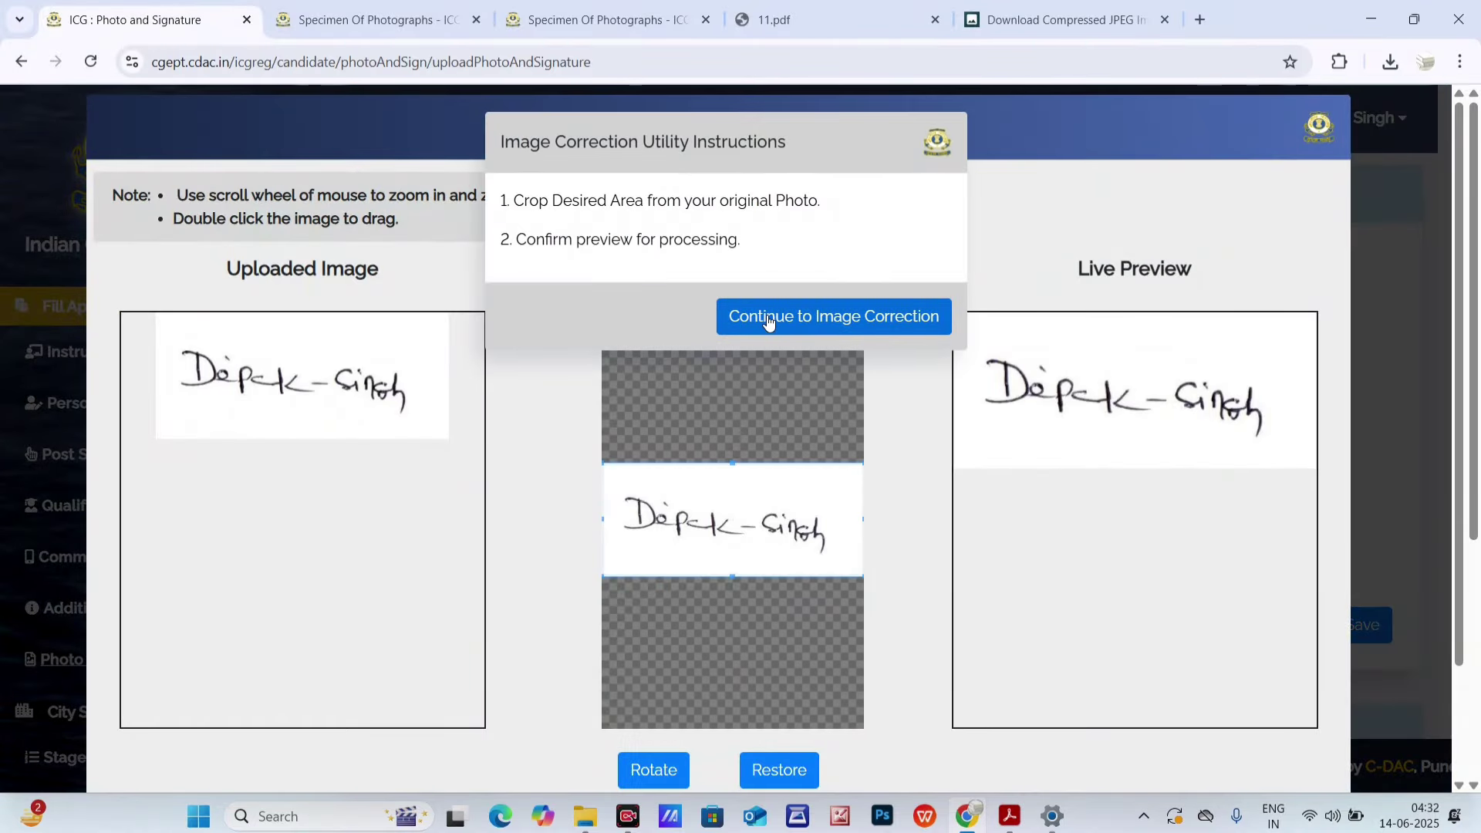
click(862, 322)
- Preview the signature and mark its 5.23 KB size against the 10 KB minimum
scroll(1094, 241, down, 2)
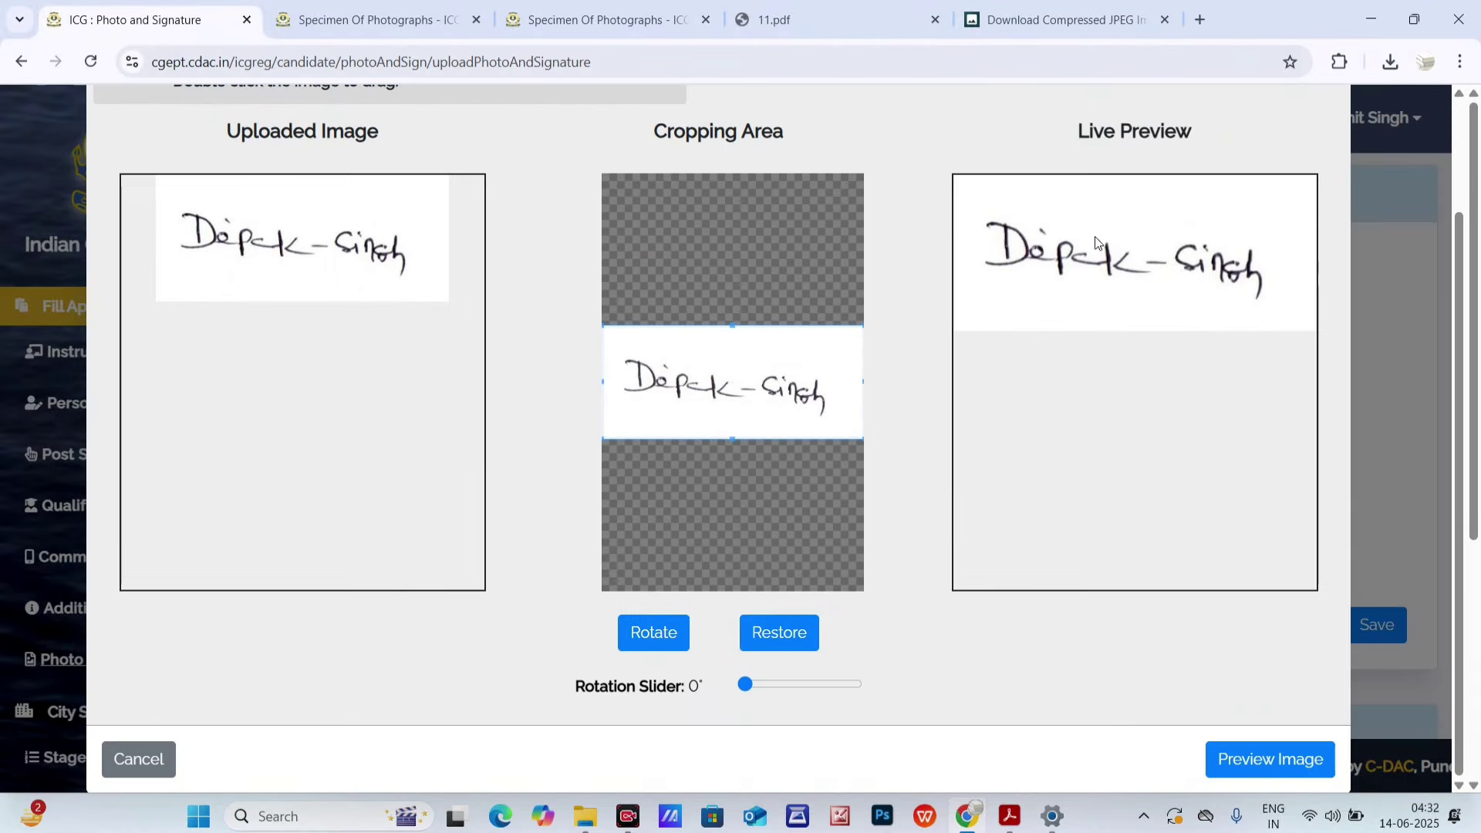
click(1265, 760)
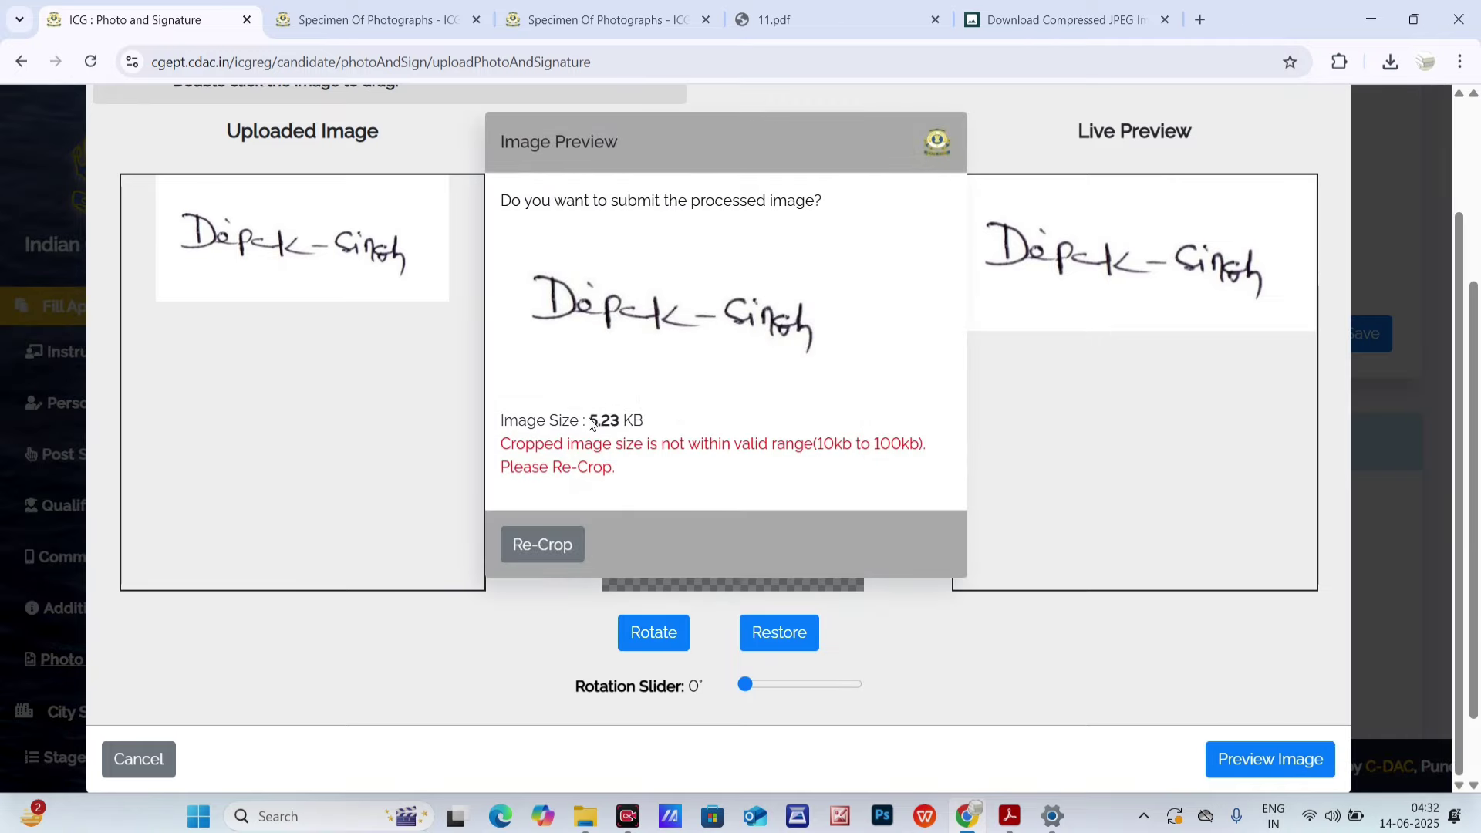
drag(590, 423, 642, 421)
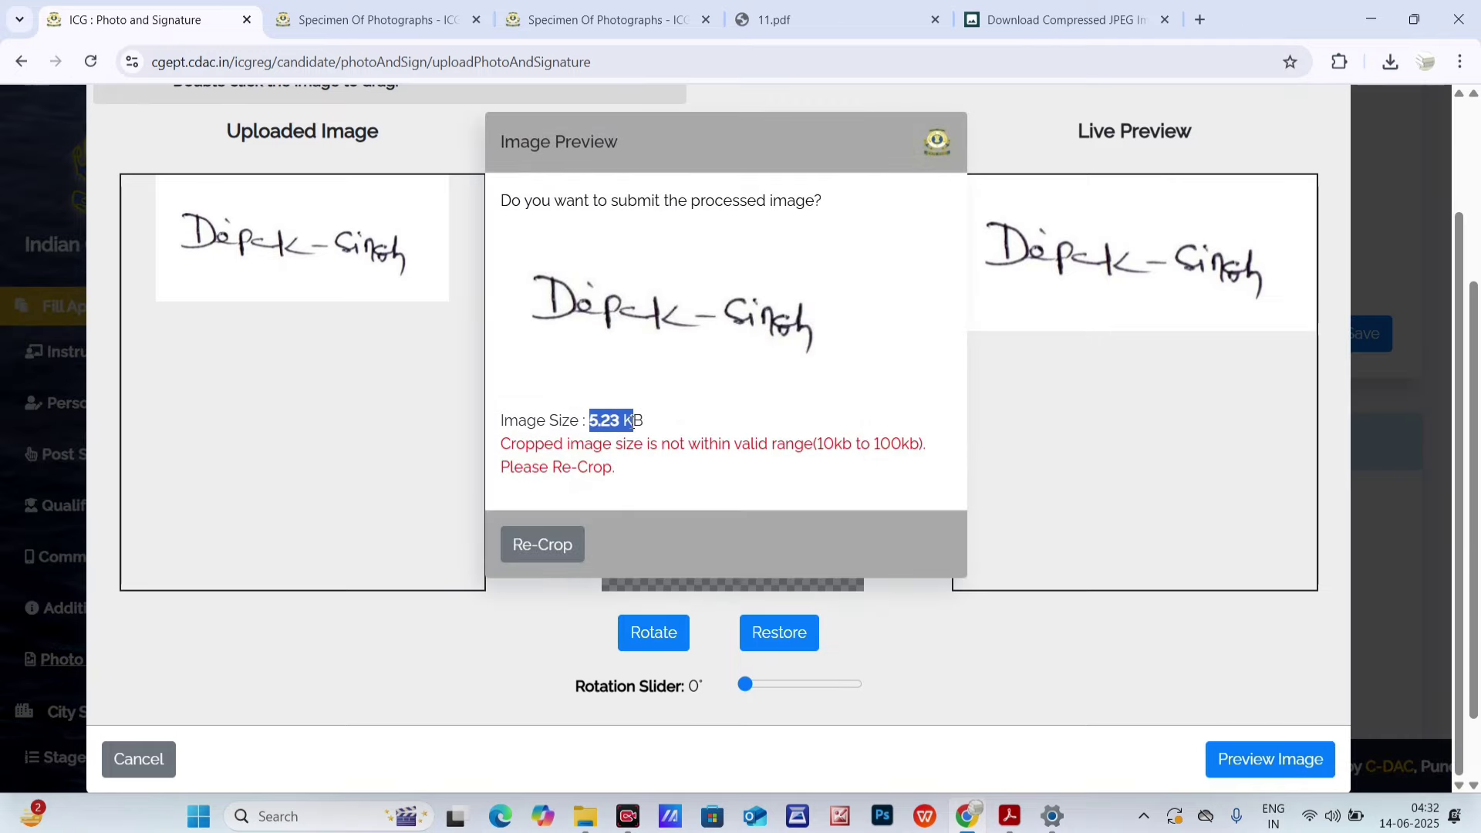
drag(816, 445, 846, 448)
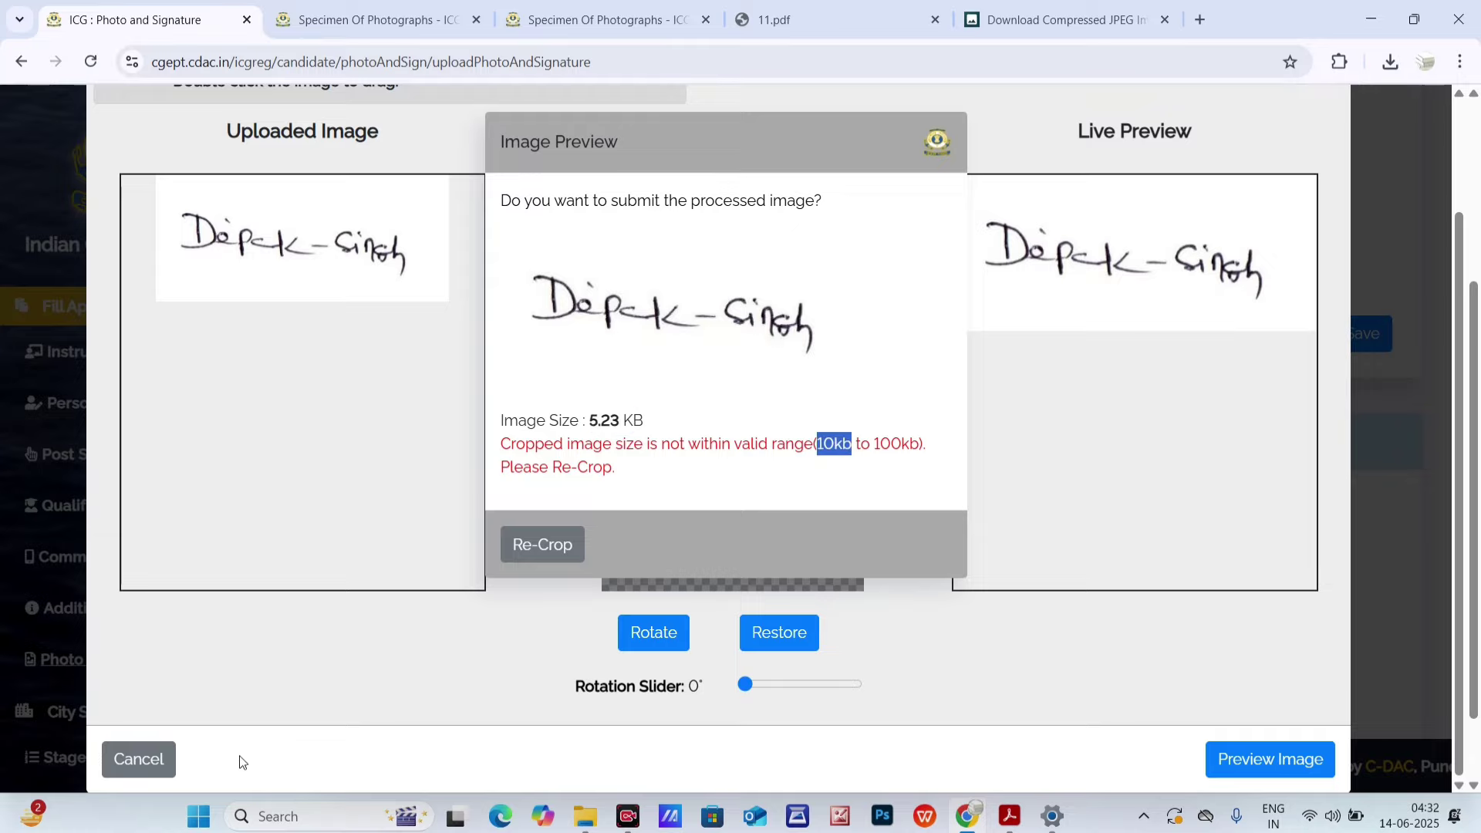
click(127, 756)
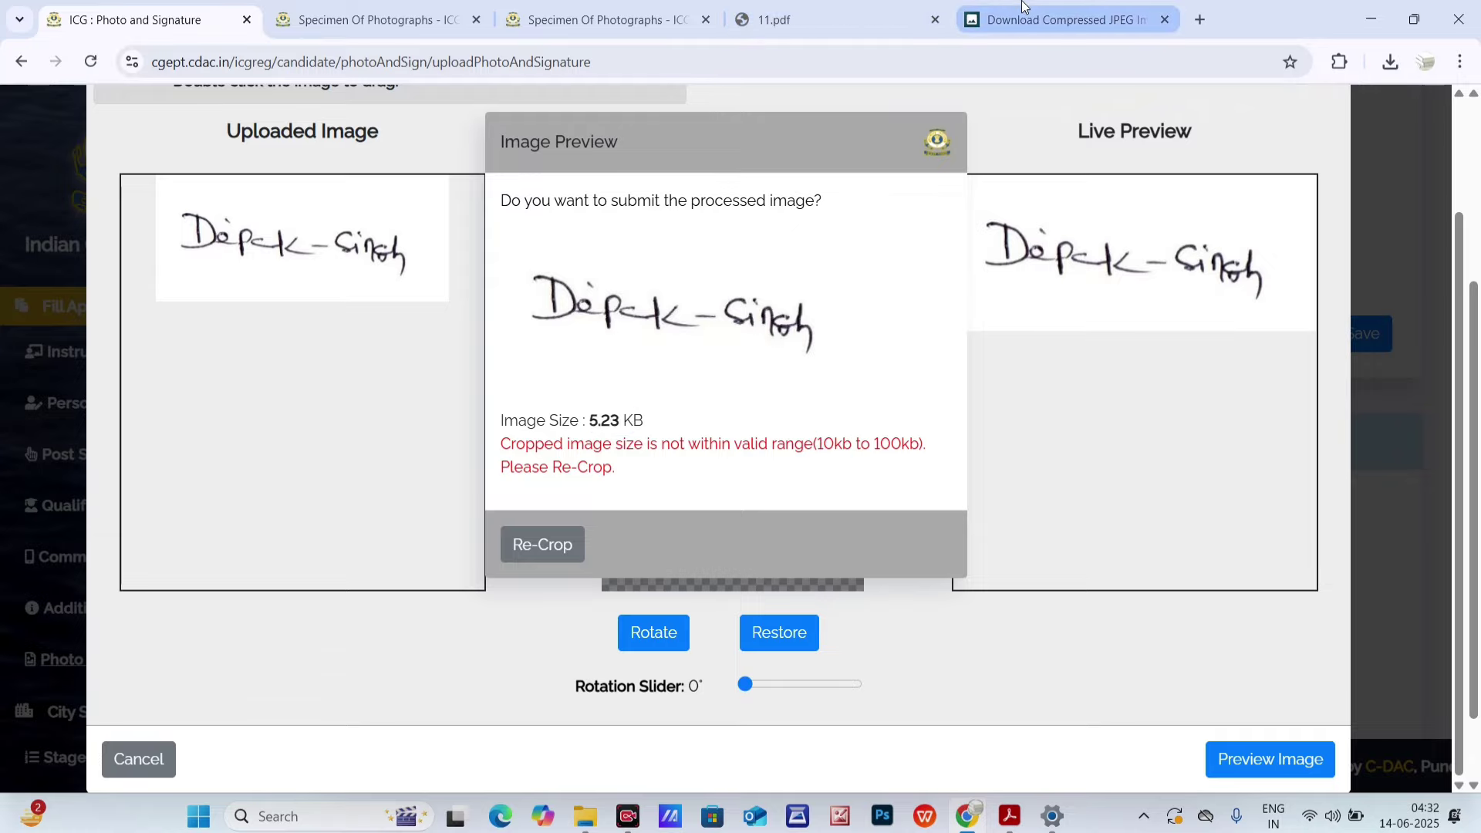
click(1049, 19)
- Mark the 560*240 and 700*300 signature sizes in the 11.pdf chart
click(818, 11)
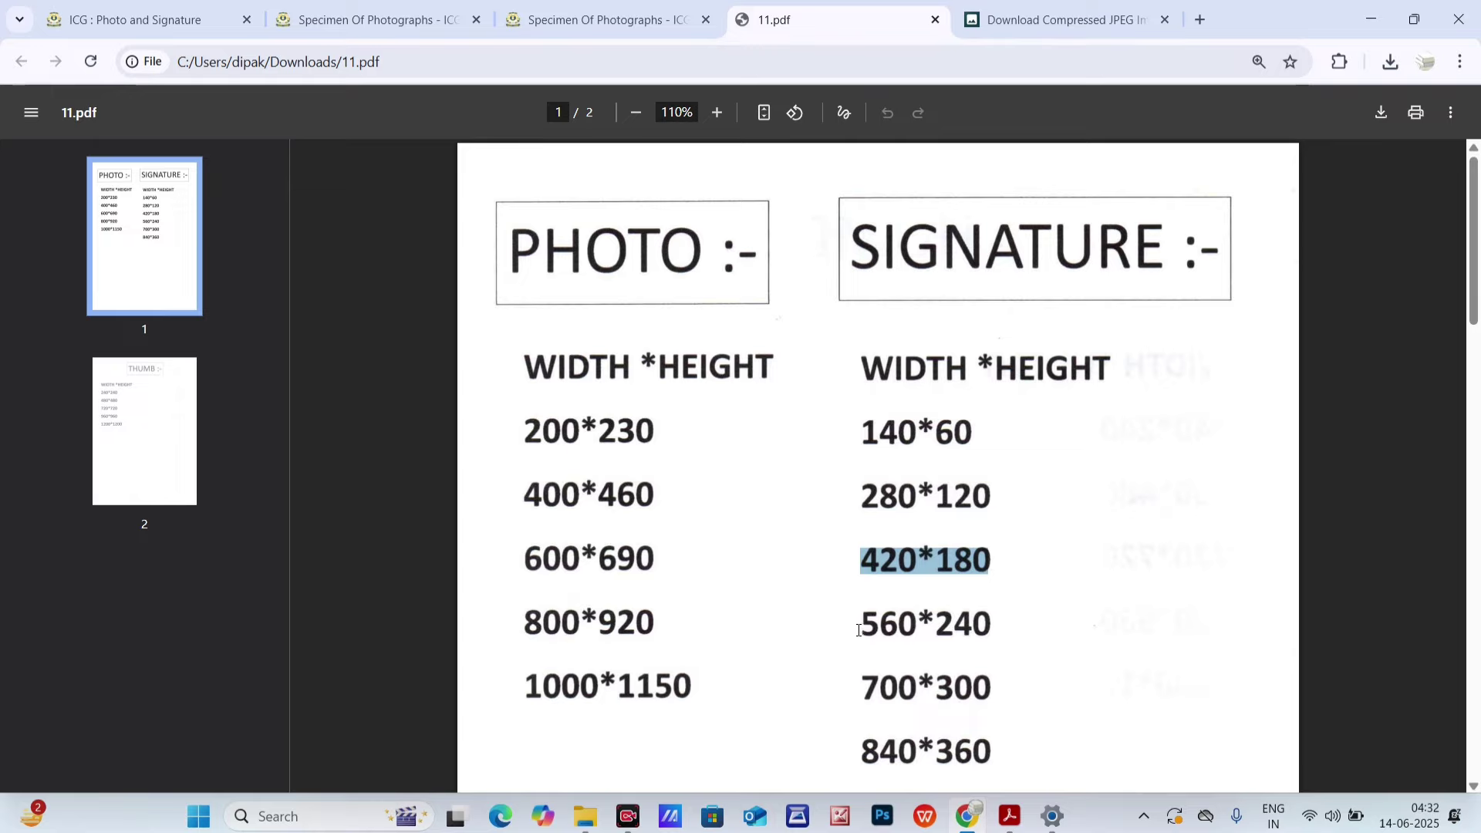
drag(858, 630, 1001, 641)
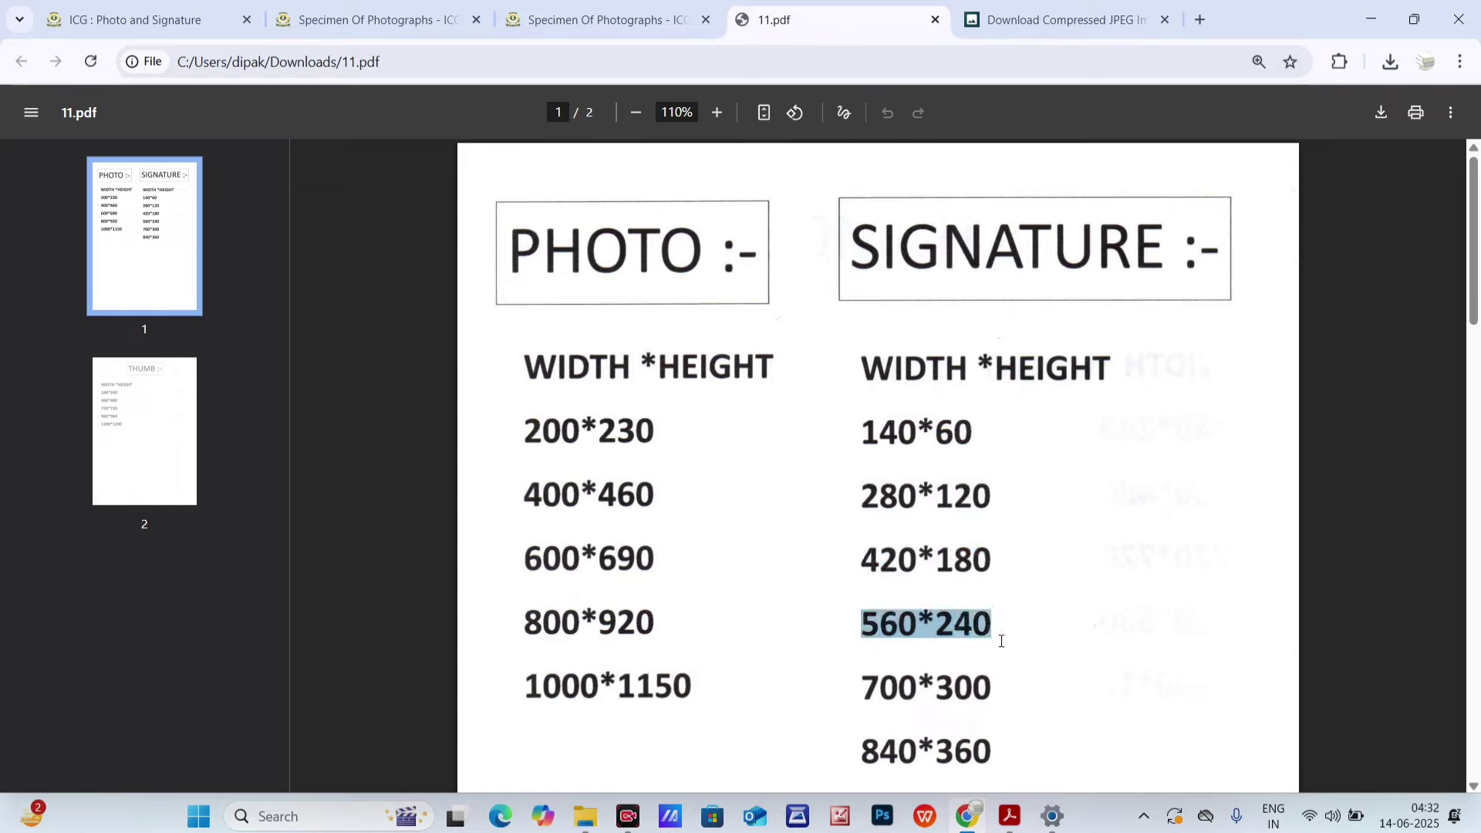
drag(870, 684, 1029, 693)
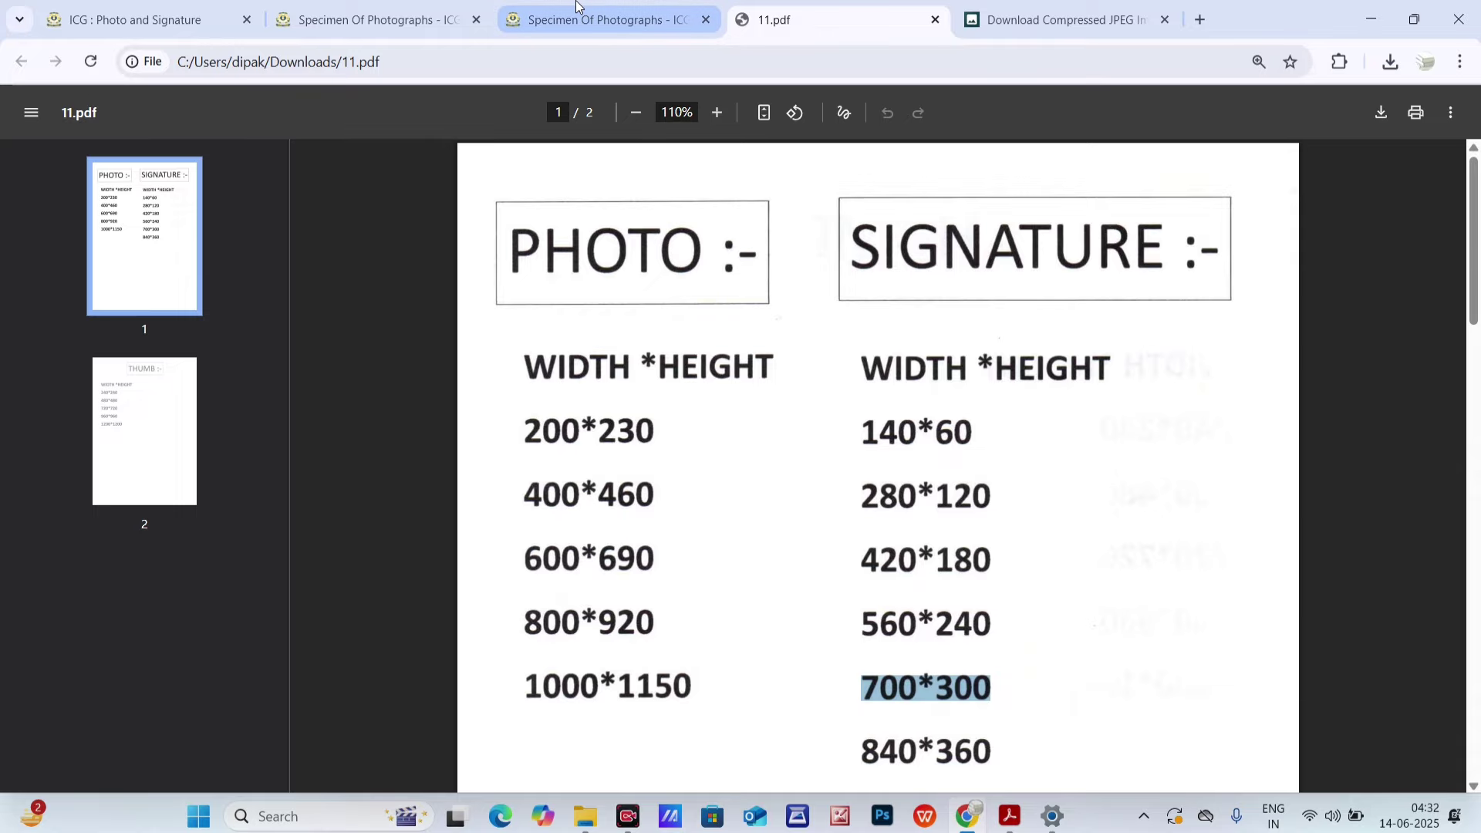
key(ctrl+Tab)
- Return to the Compress Image to 100kb page and browse the Desktop folders for the signature
click(22, 62)
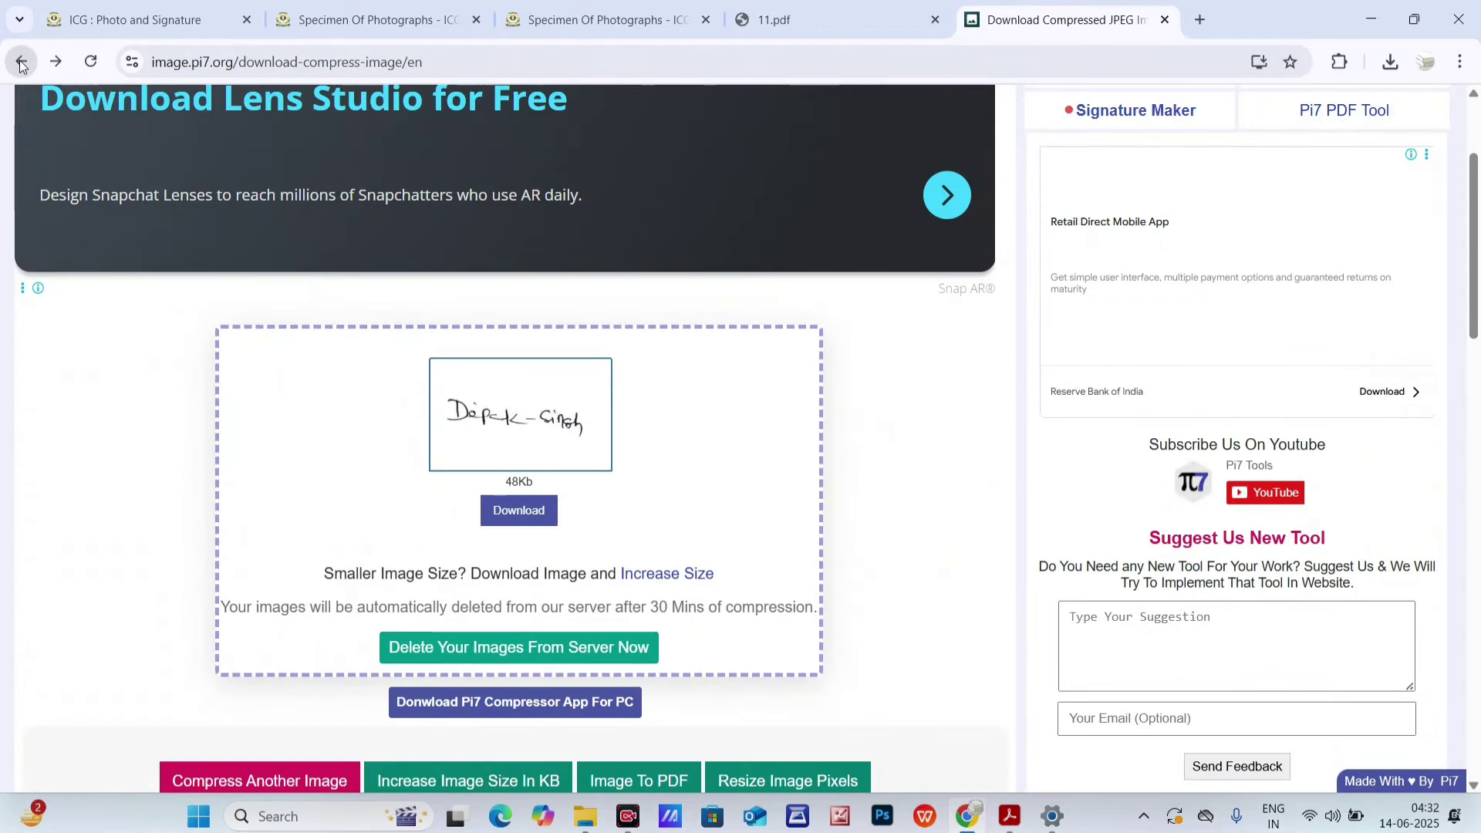
click(22, 62)
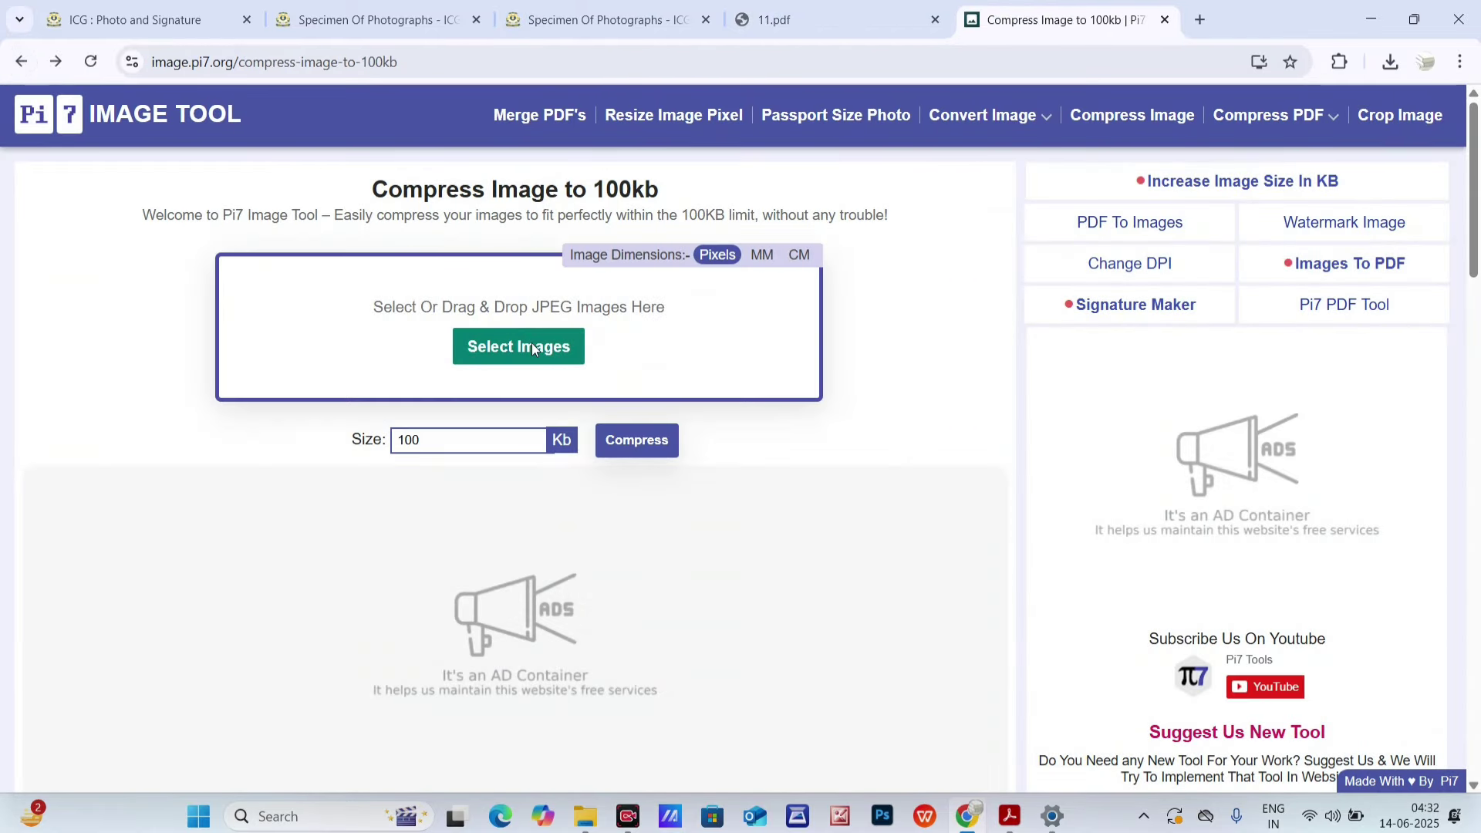
click(531, 345)
click(254, 205)
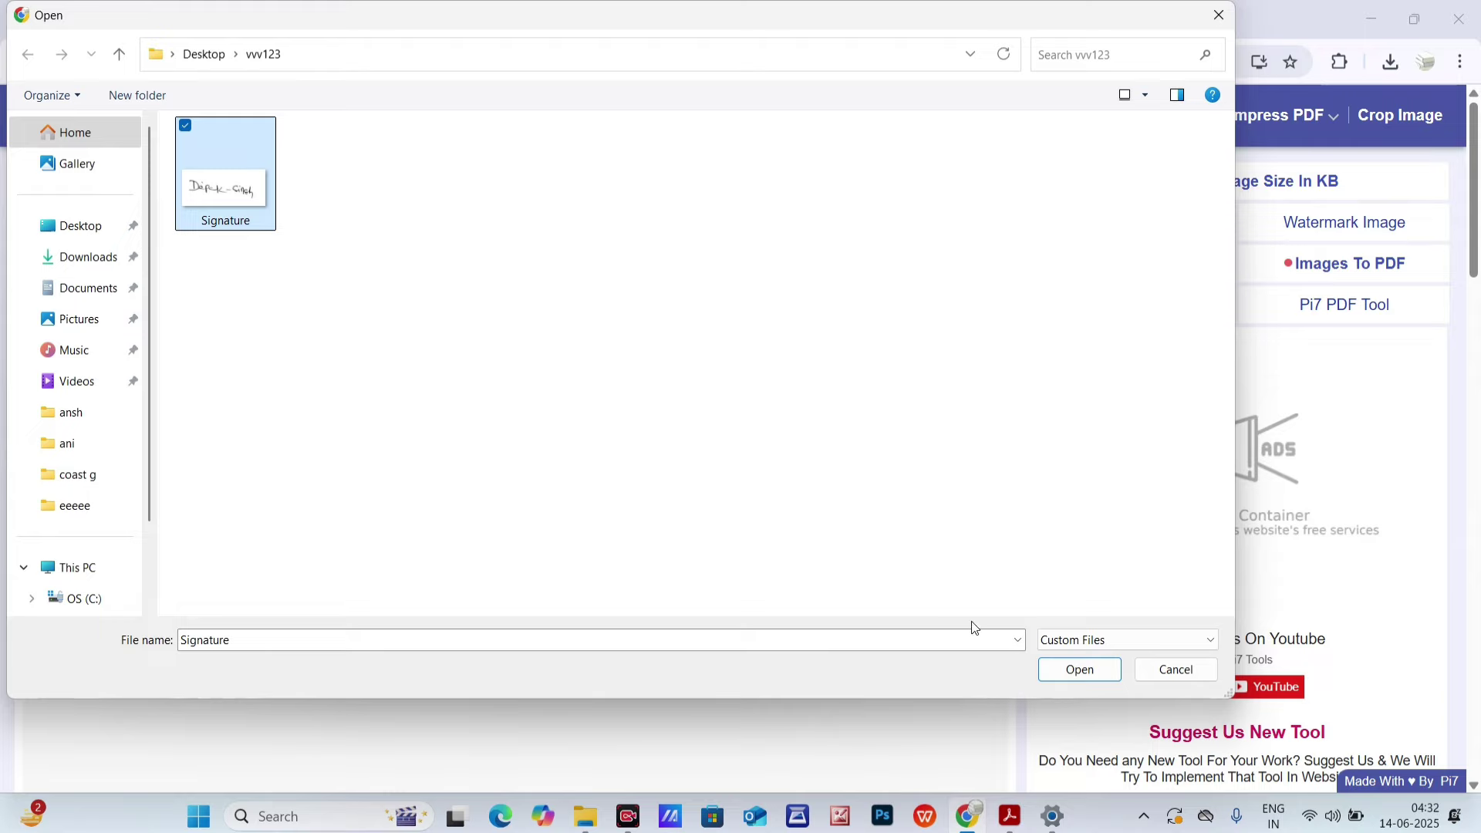
click(99, 226)
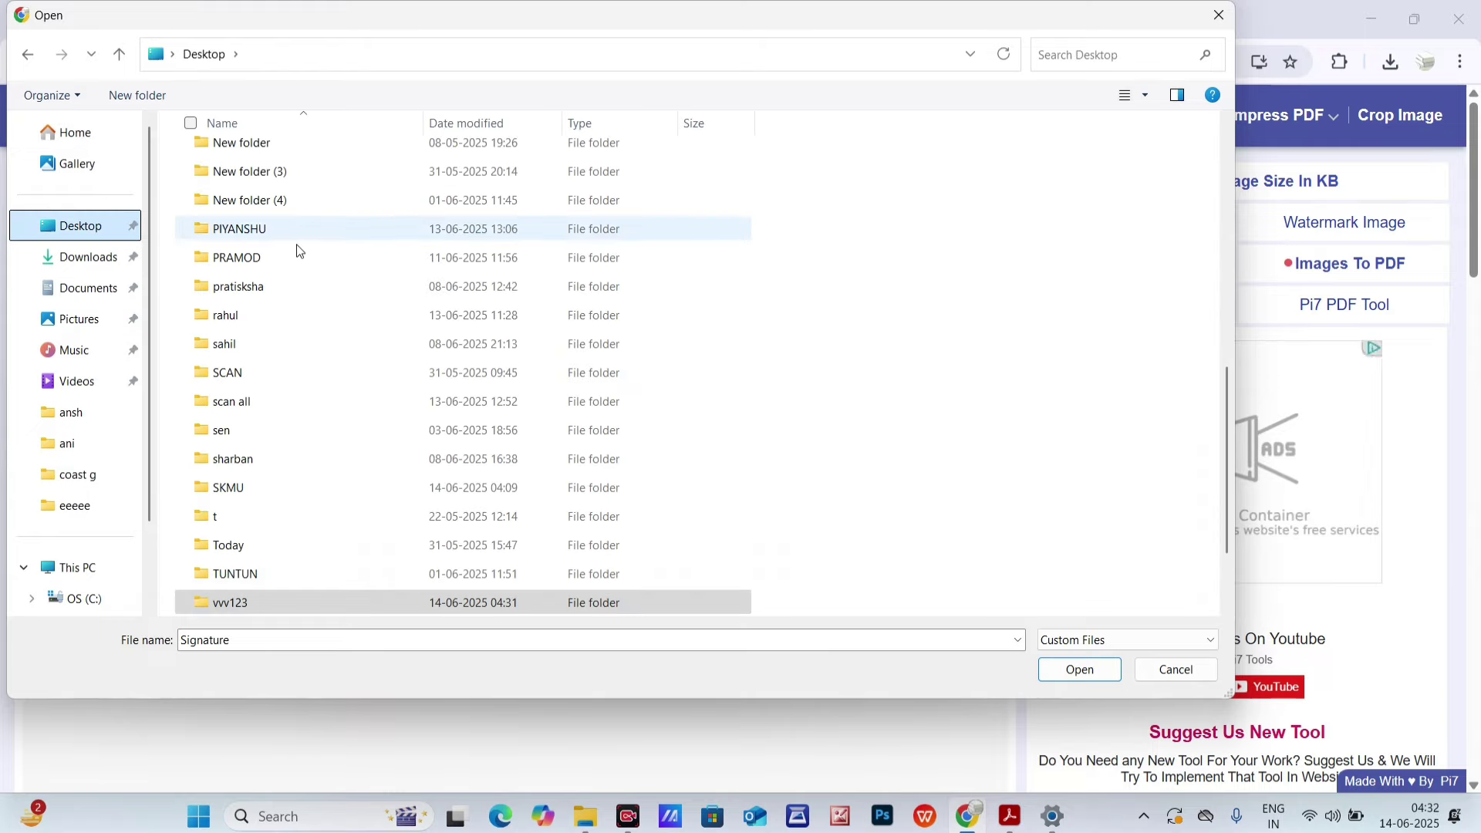
scroll(274, 308, up, 1)
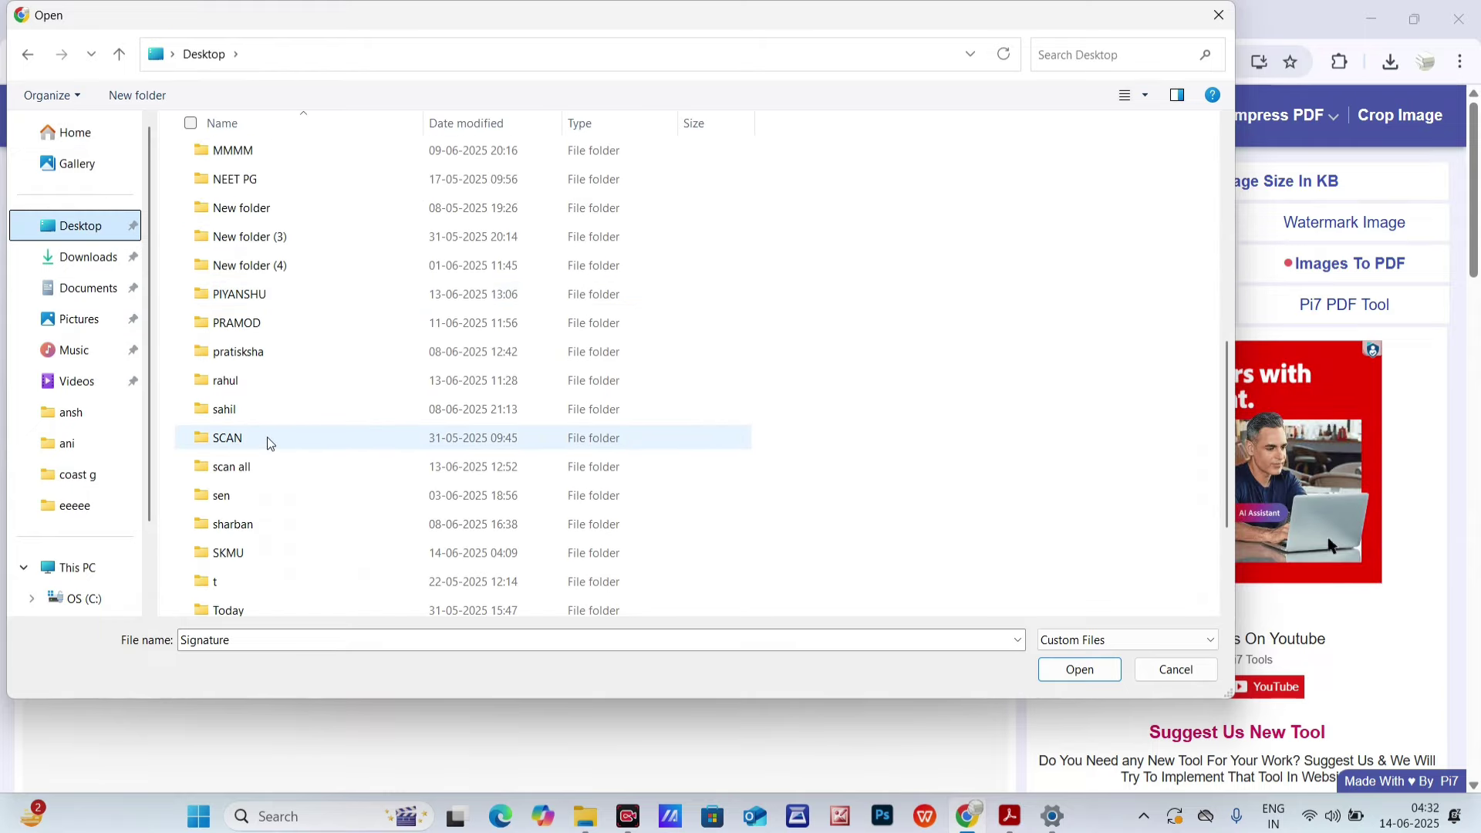
scroll(267, 488, down, 2)
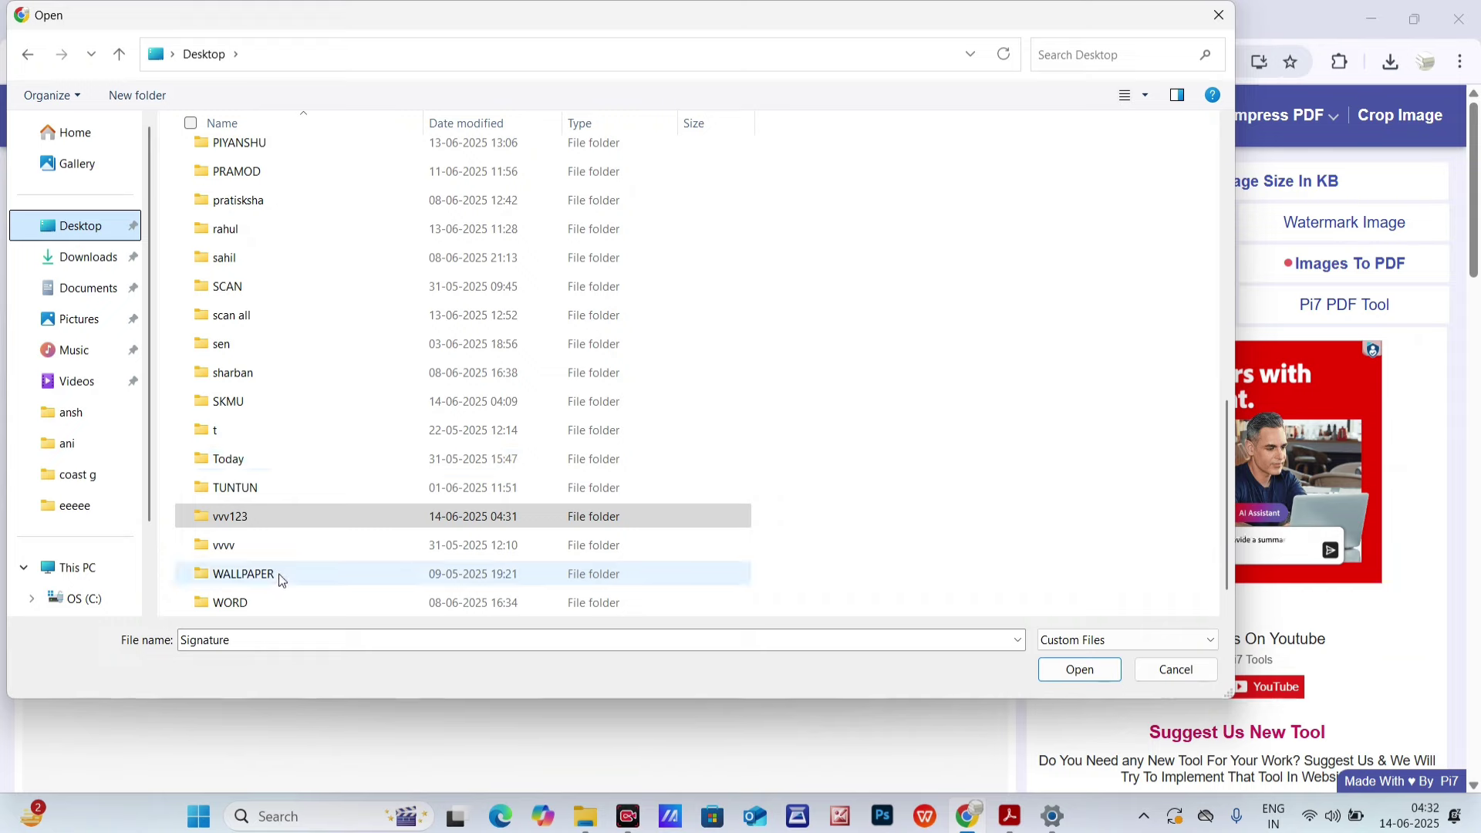
double_click(266, 403)
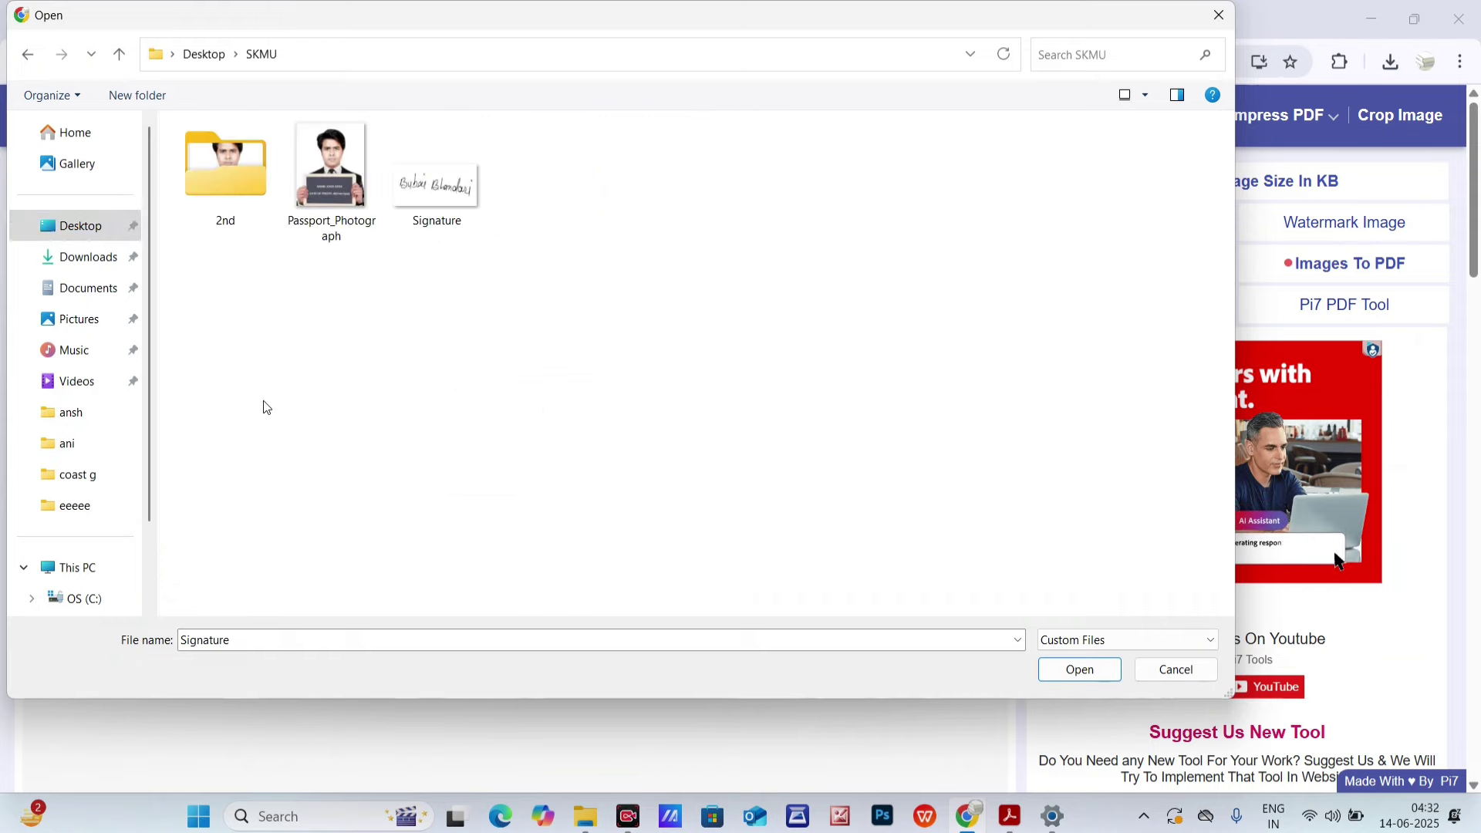
- Load the original signature JPG from Desktop > eeeee into the compressor
click(119, 53)
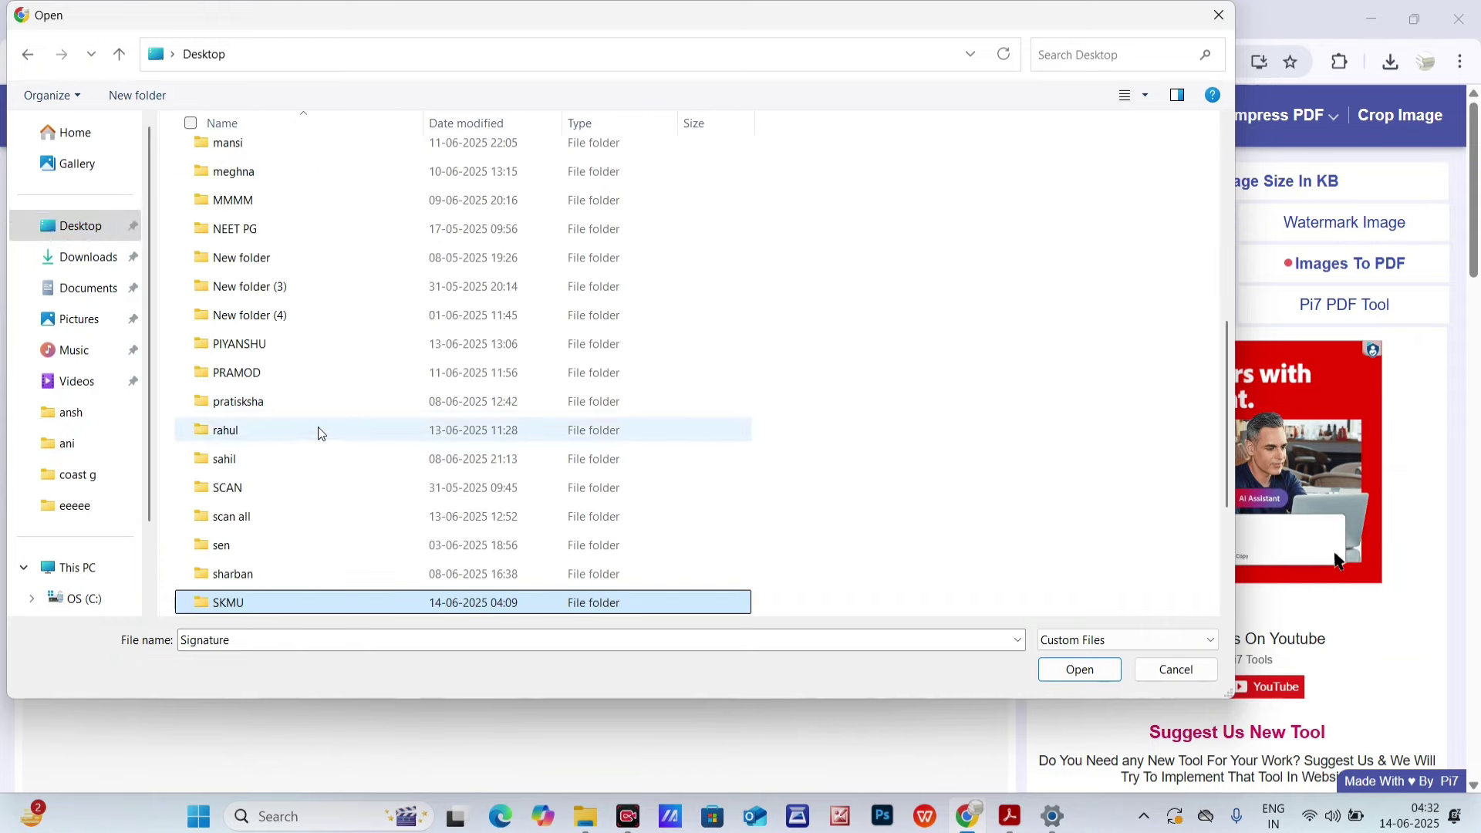
click(279, 517)
key(e)
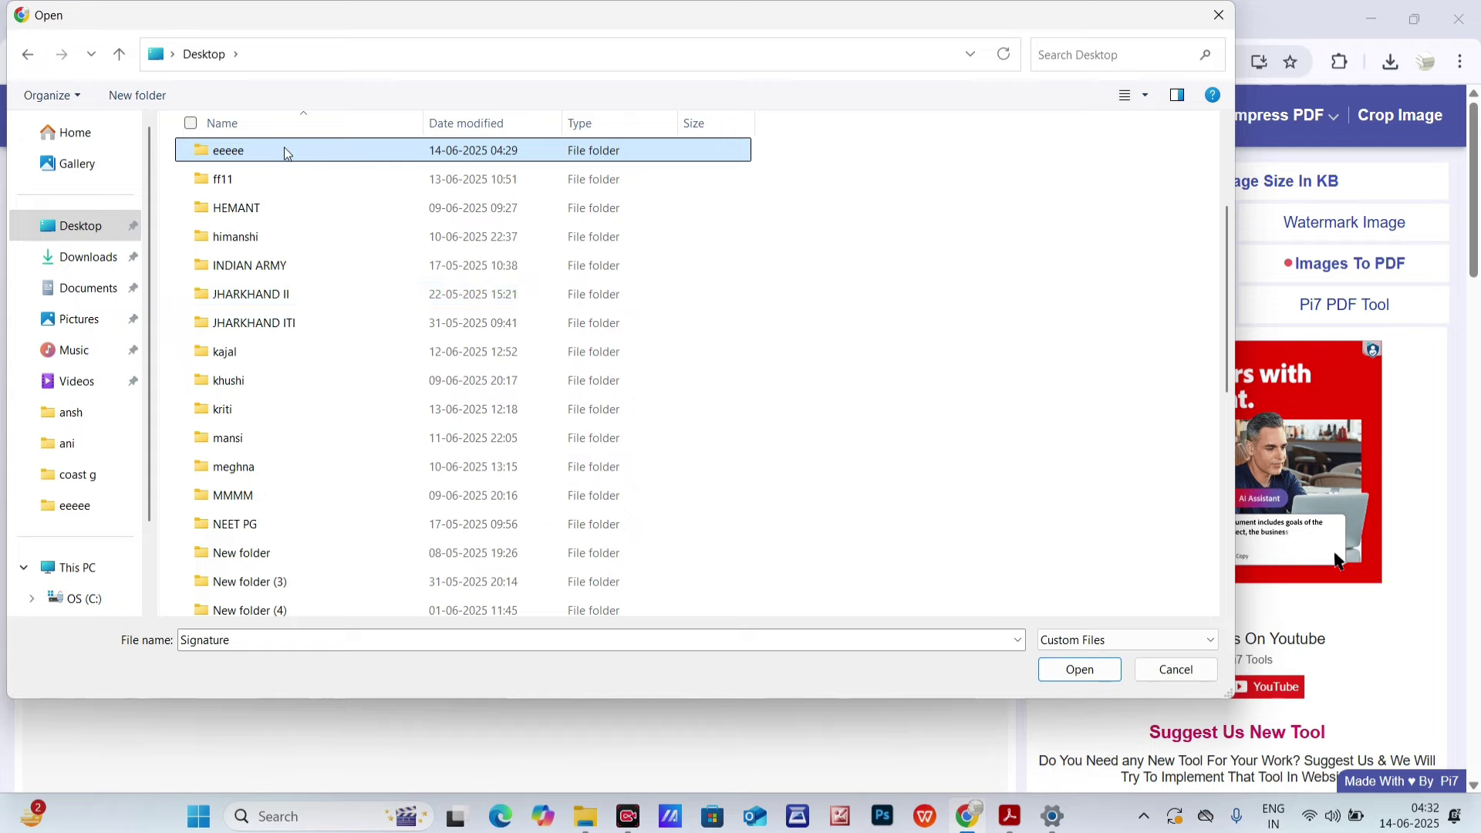
double_click(288, 149)
click(224, 216)
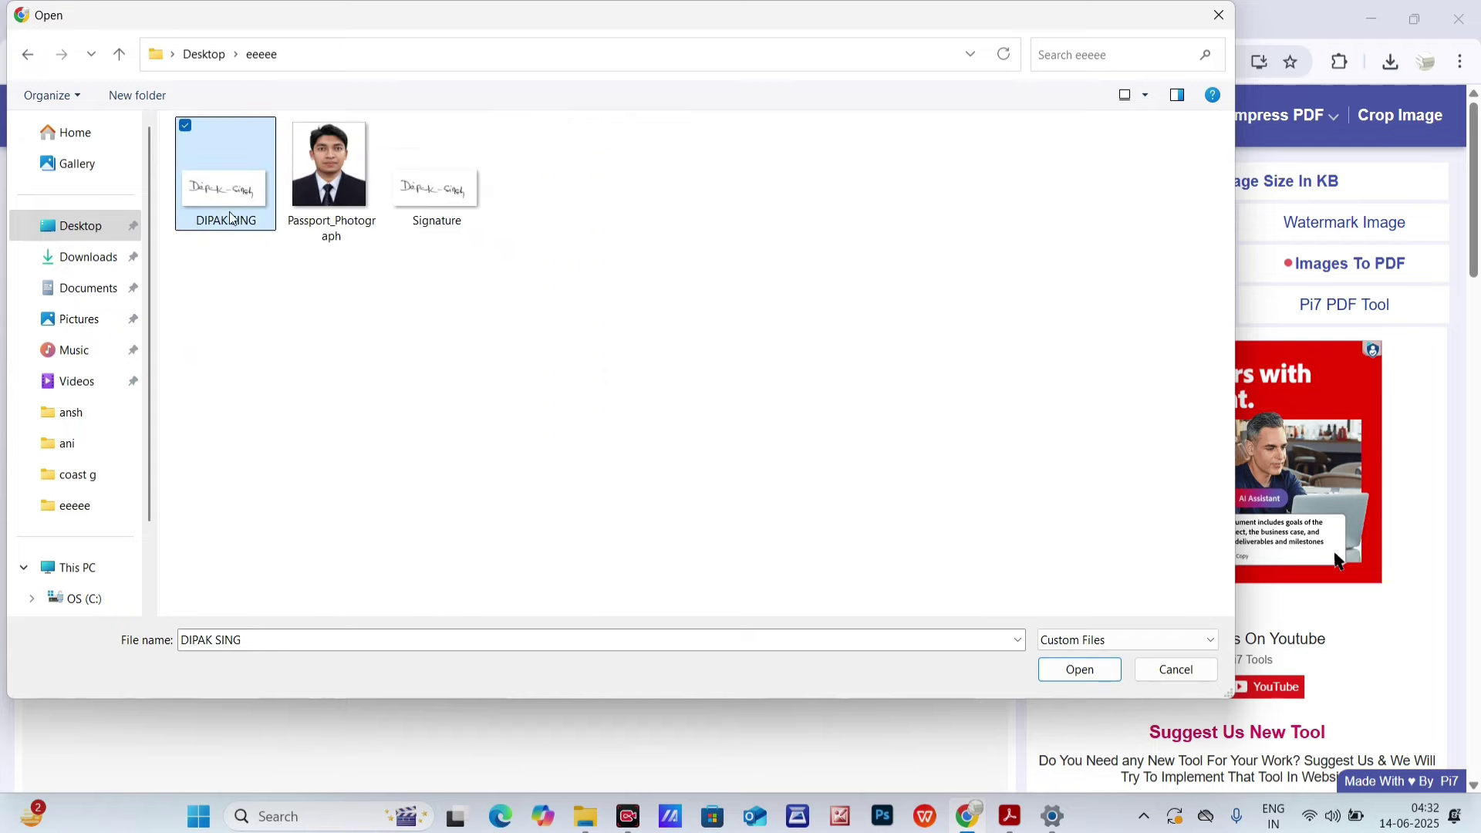
click(1078, 670)
- Resize the signature to 700 x 300 px with aspect ratio unlocked
click(490, 303)
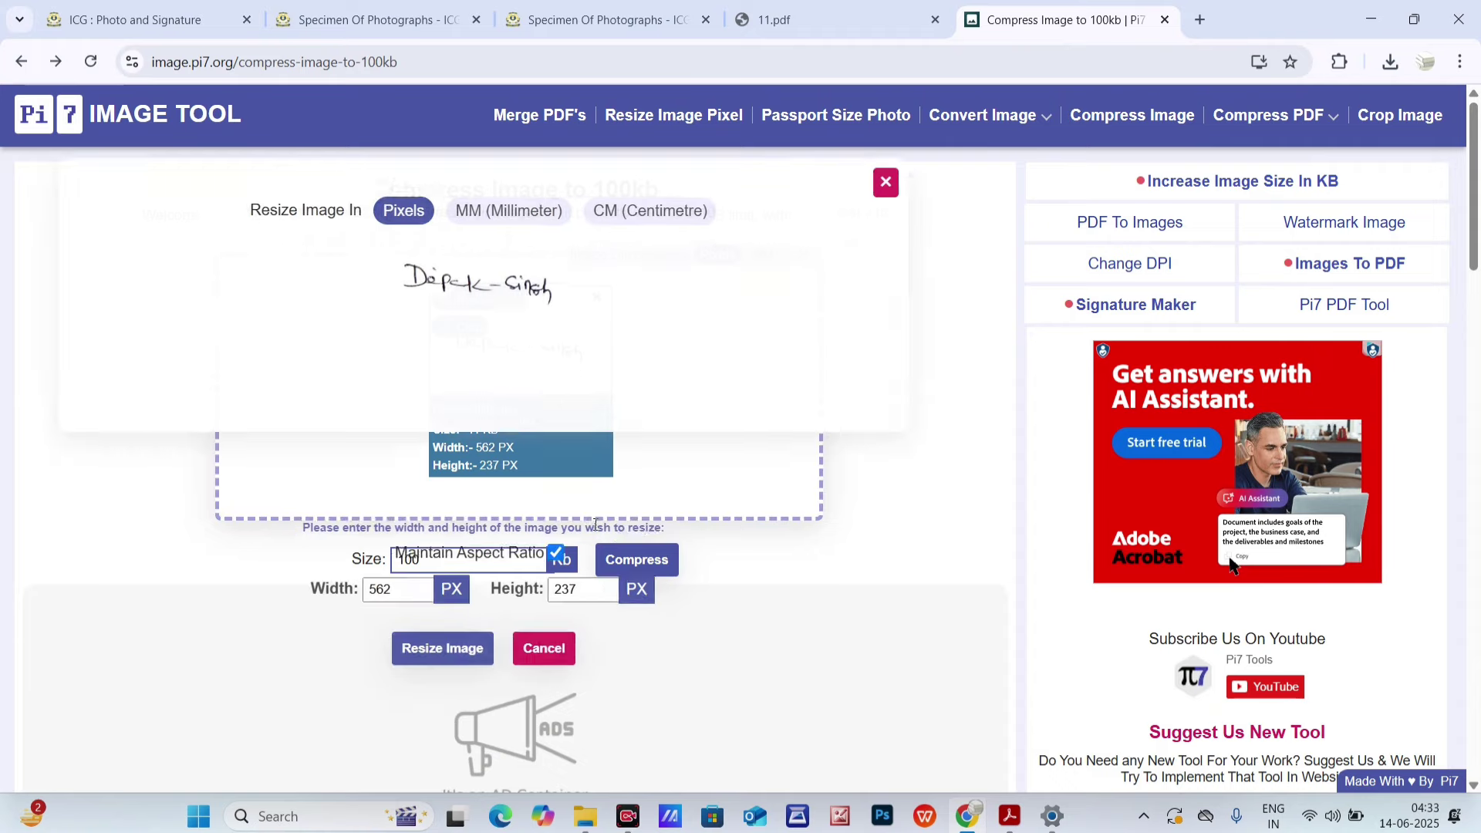
click(570, 536)
drag(422, 572, 178, 581)
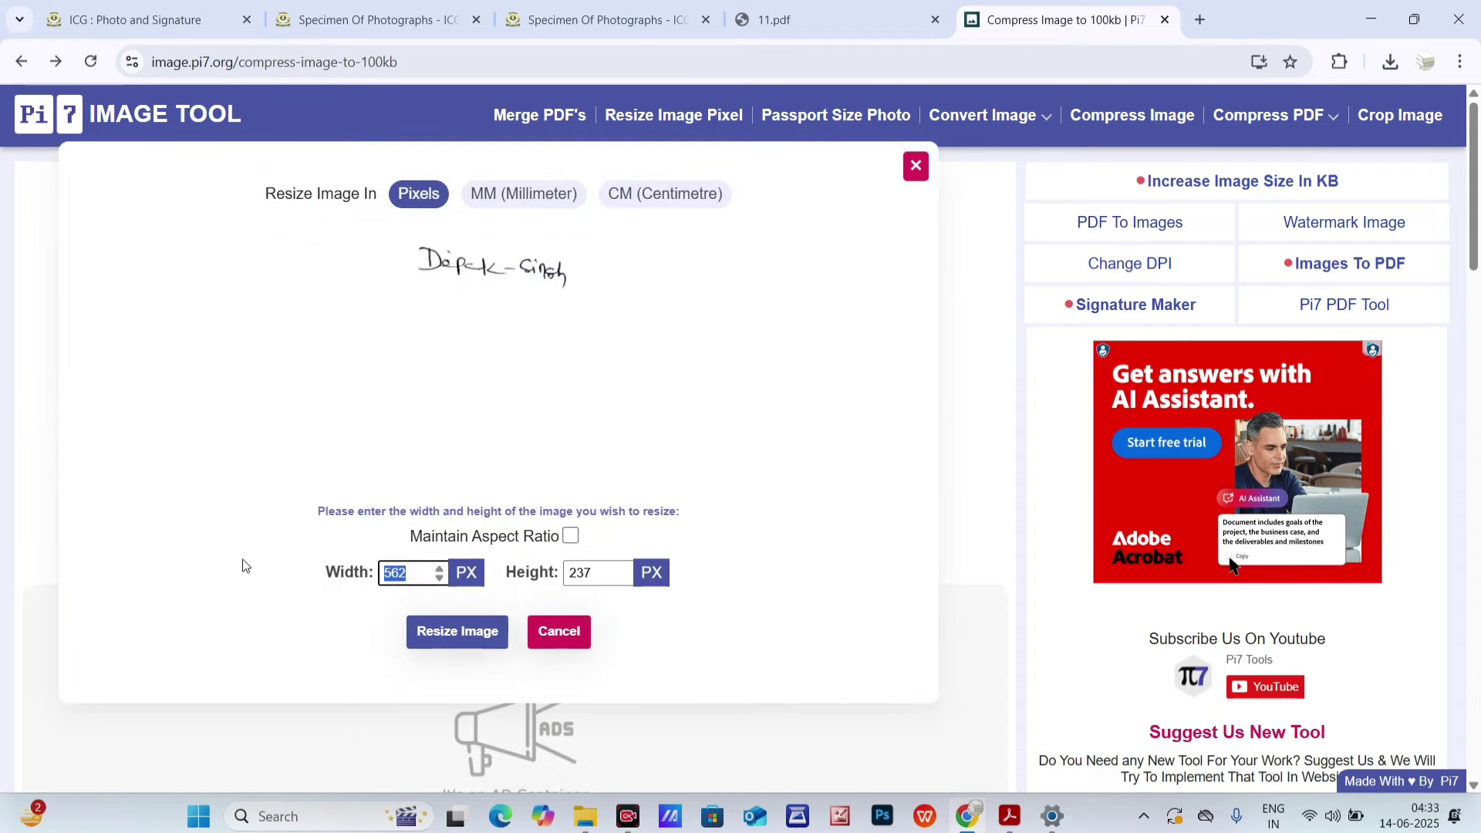
text(700)
key(Tab)
text(30)
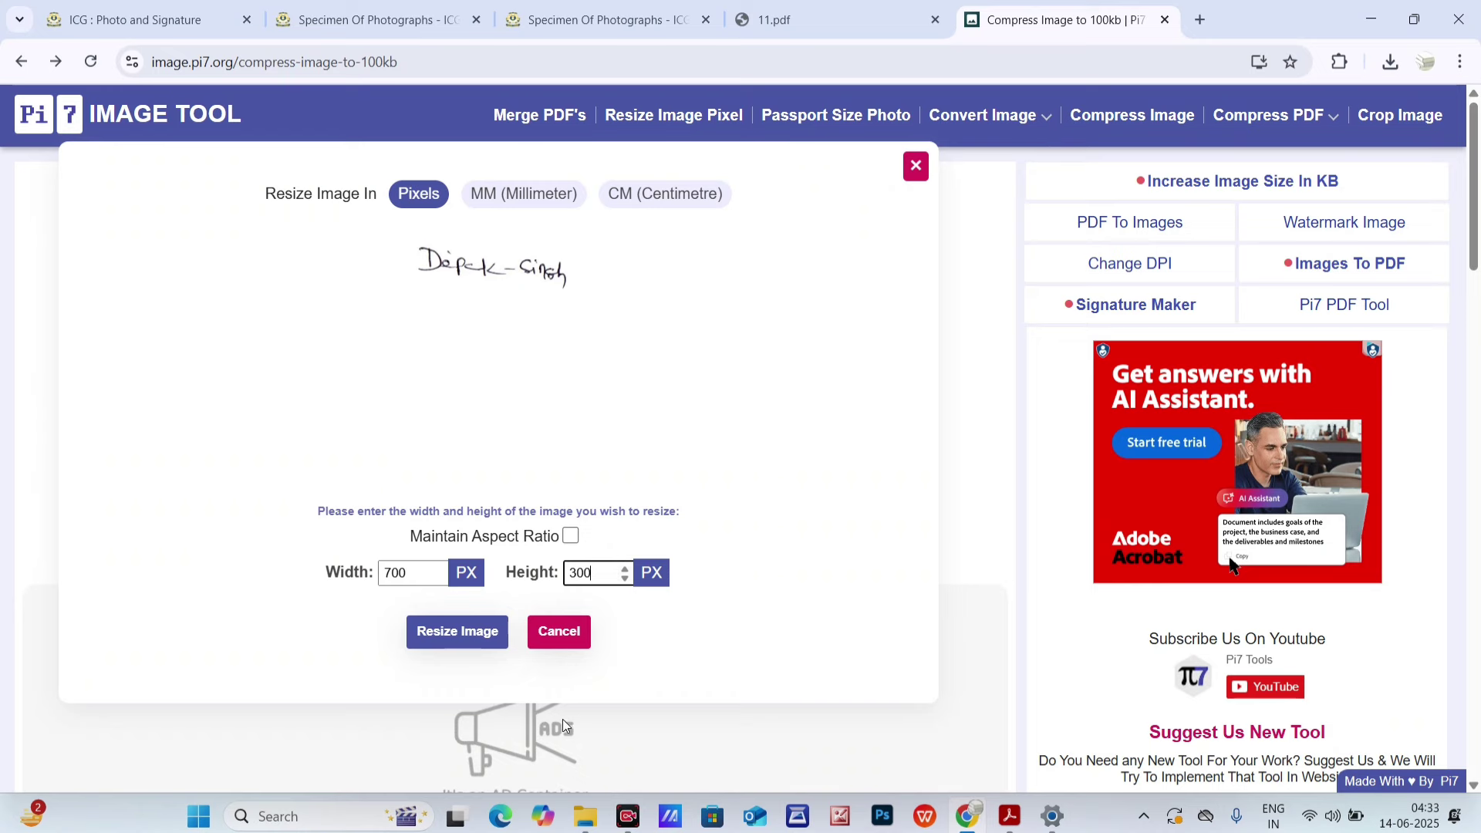
click(452, 637)
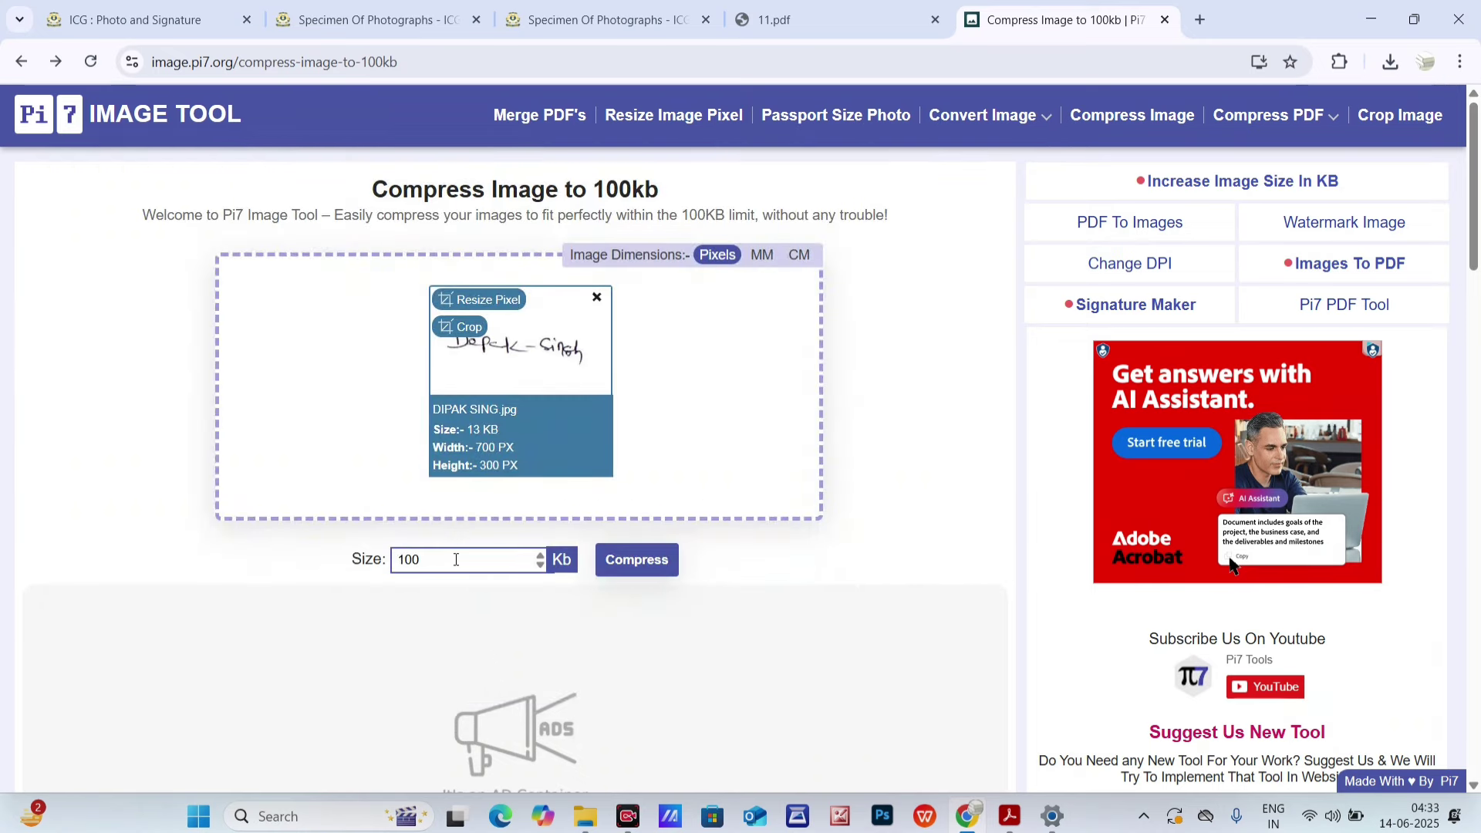
- Compress the resized signature to a 50 Kb target and download it
drag(453, 559, 345, 563)
text(50)
click(629, 561)
scroll(625, 515, down, 3)
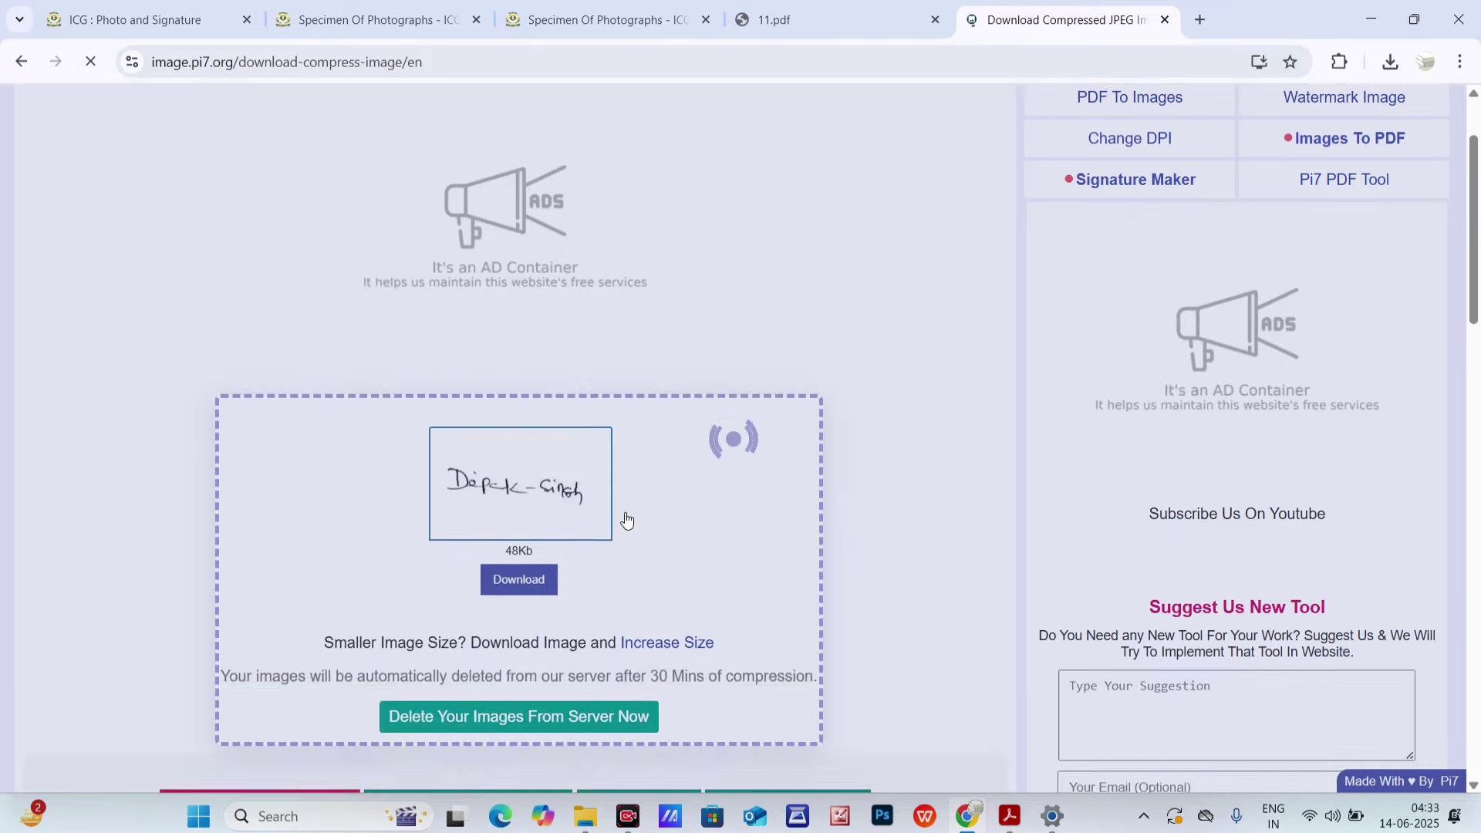
drag(507, 488, 1344, 95)
- Copy the newly downloaded signature image from the Downloads folder
click(1390, 61)
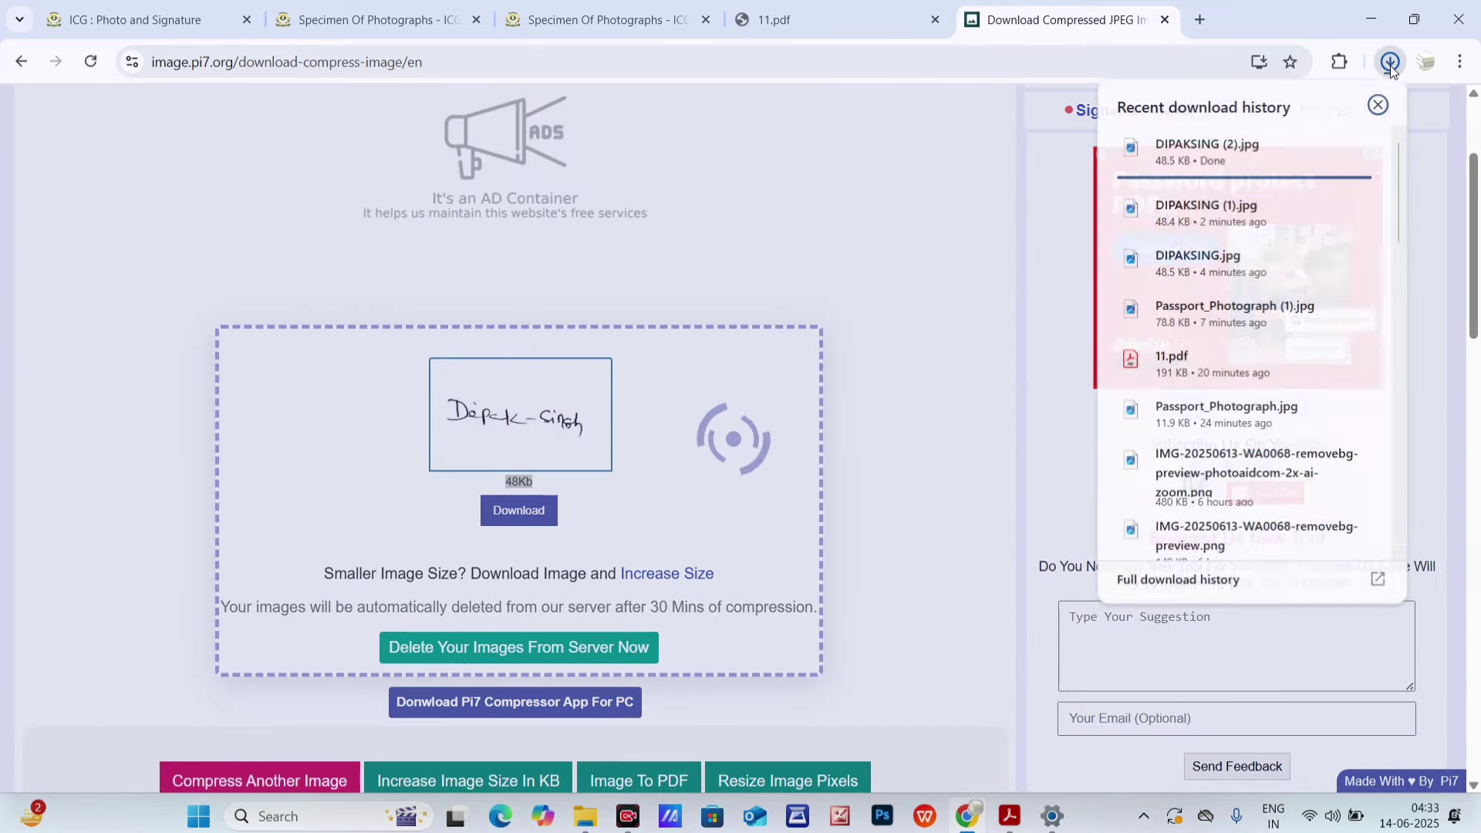
click(1324, 147)
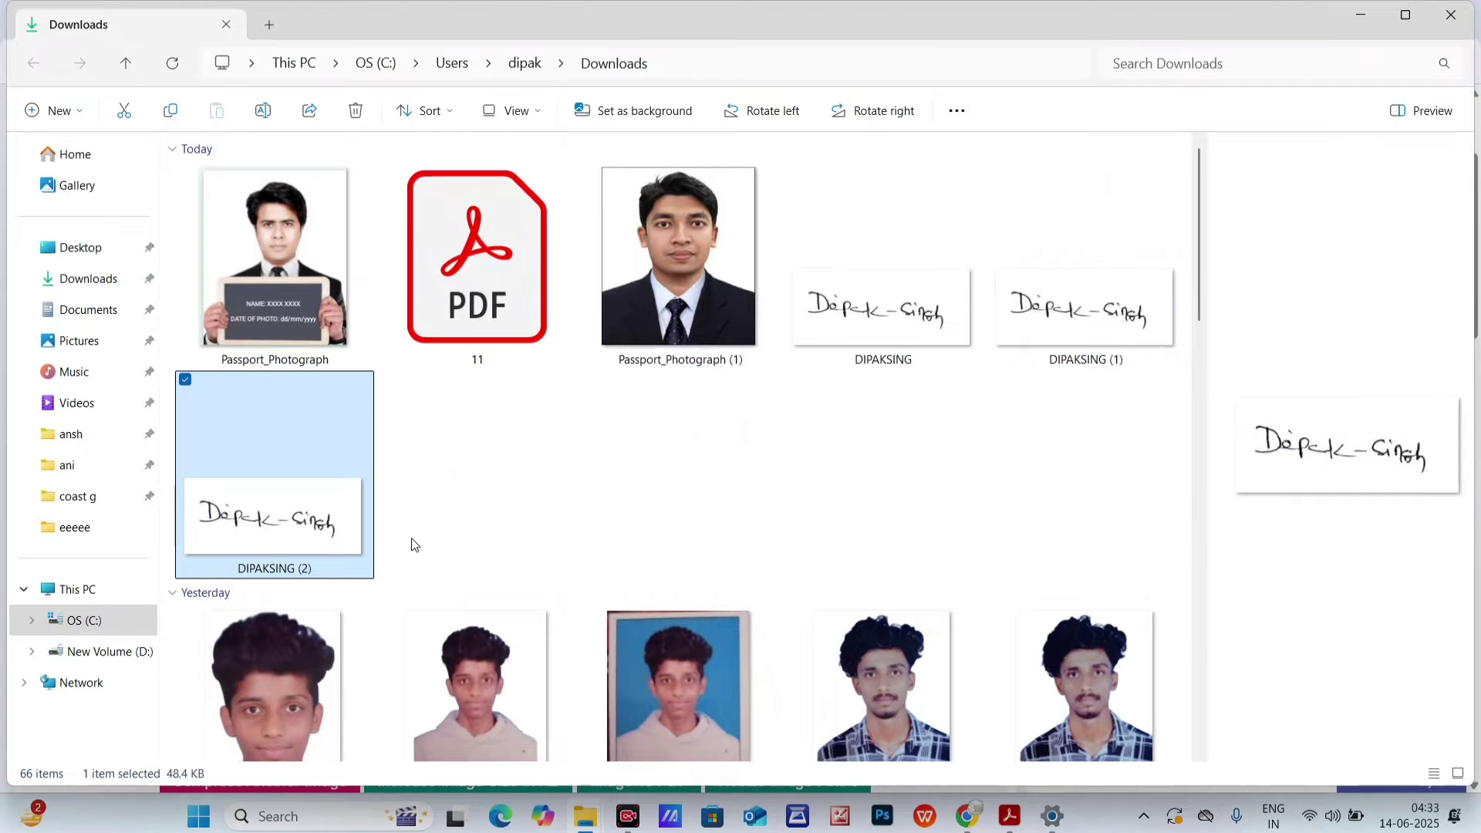
right_click(249, 486)
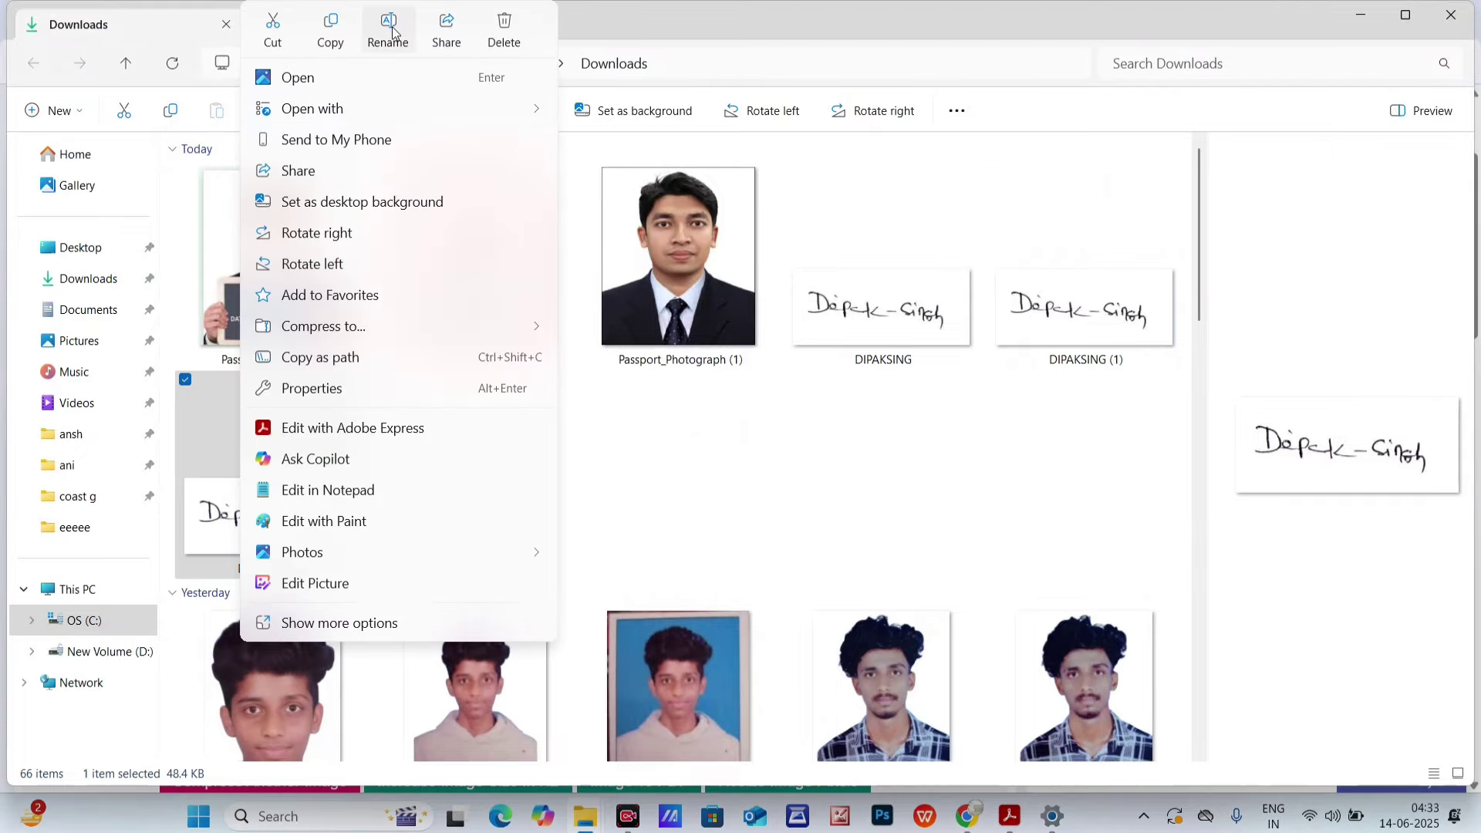
click(330, 31)
click(1360, 14)
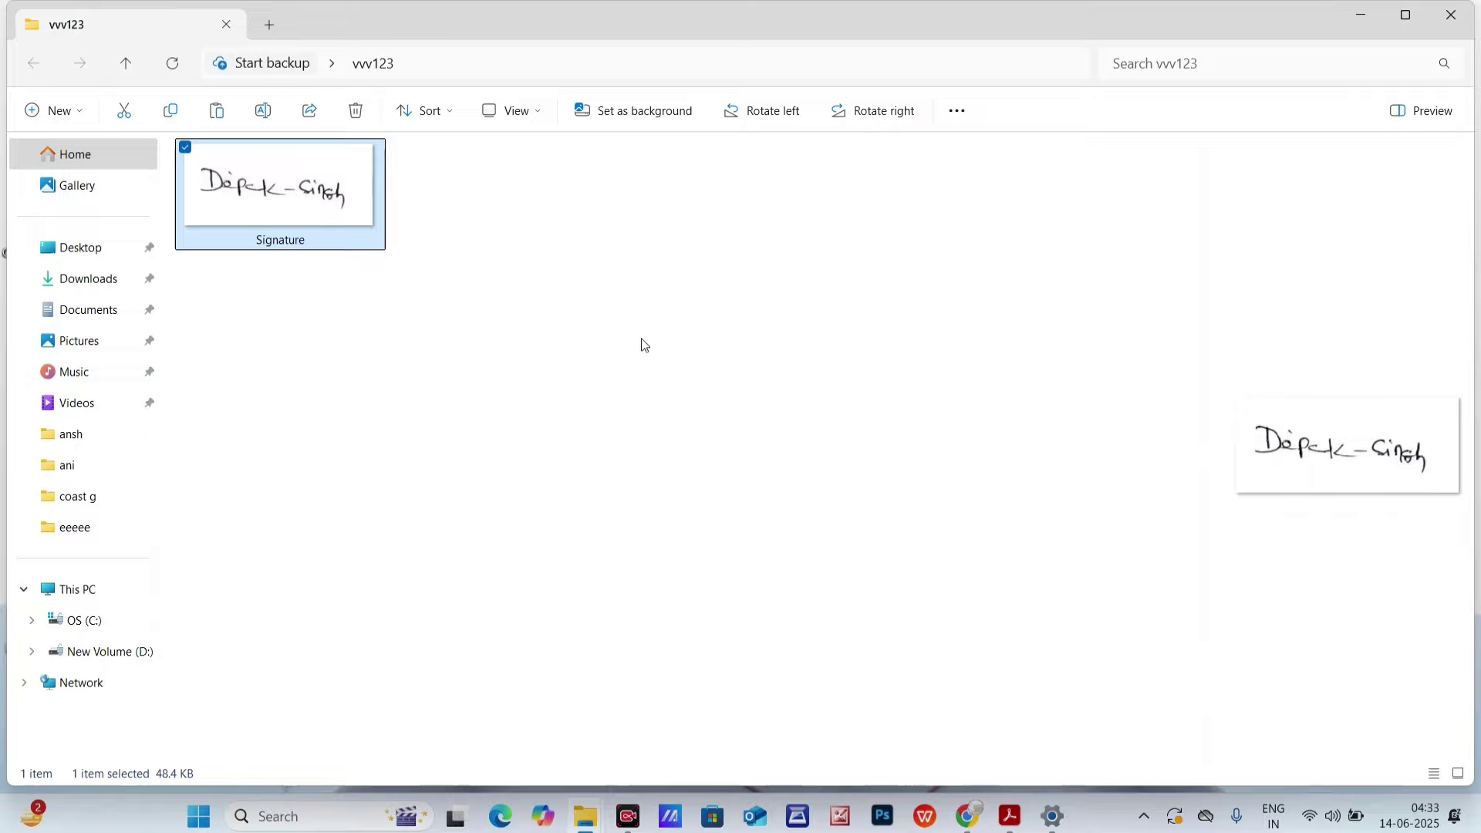
drag(544, 286, 287, 196)
- Create a new desktop folder named fff123 and open it
click(1362, 20)
right_click(1149, 274)
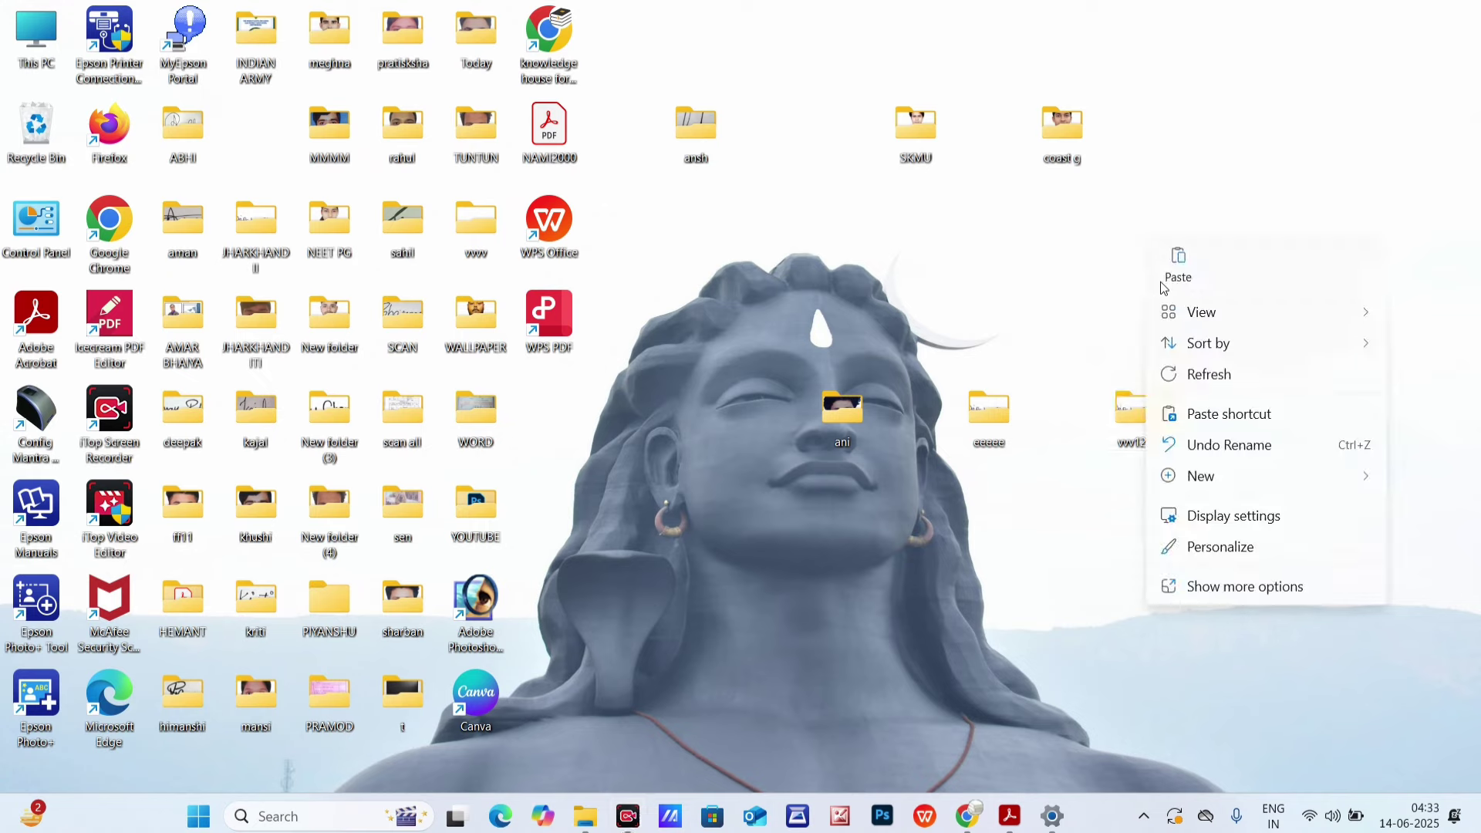
mouse_move(1227, 473)
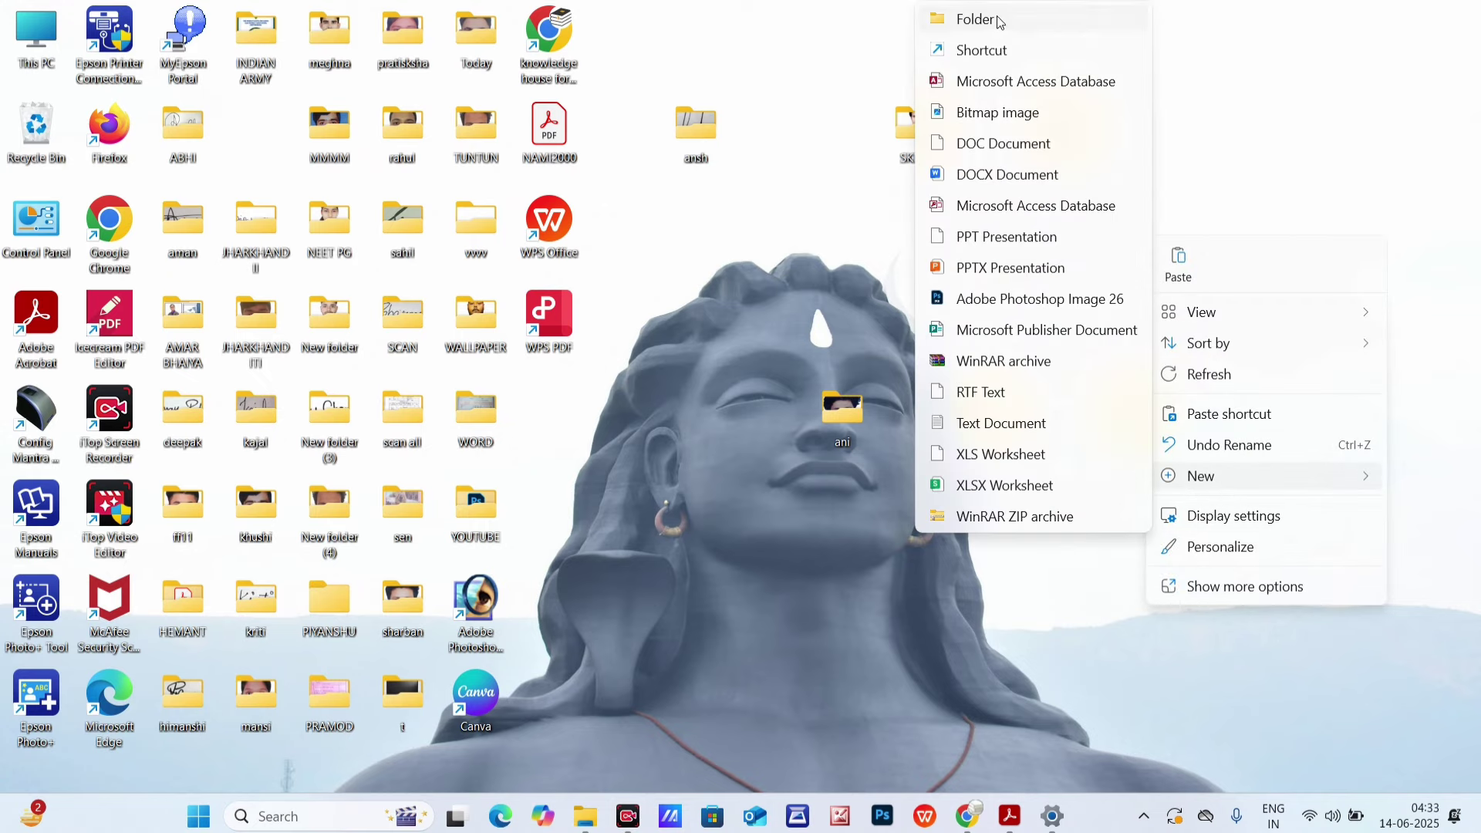
click(997, 18)
text(fff)
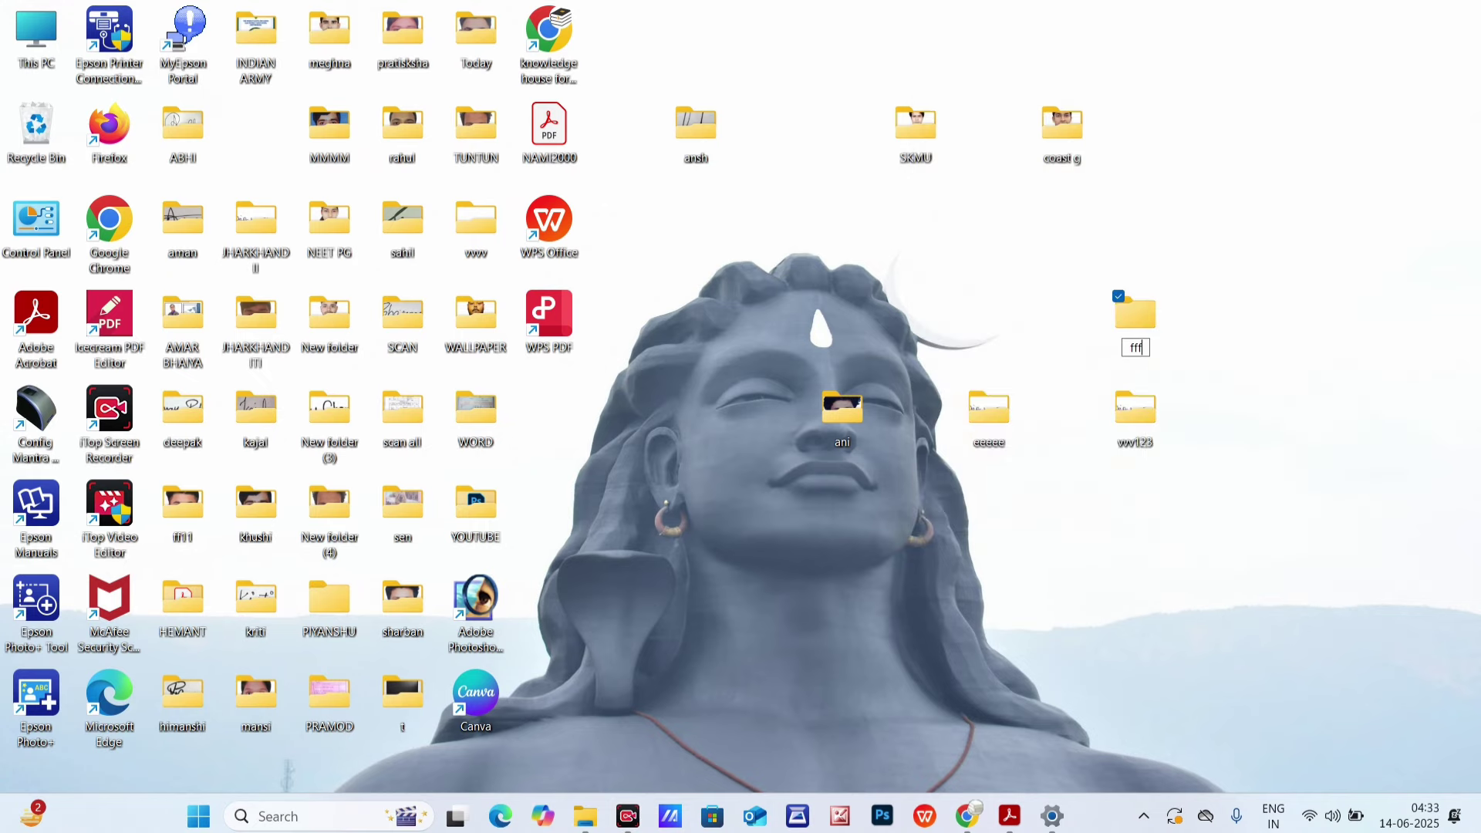
text(123)
double_click(1140, 317)
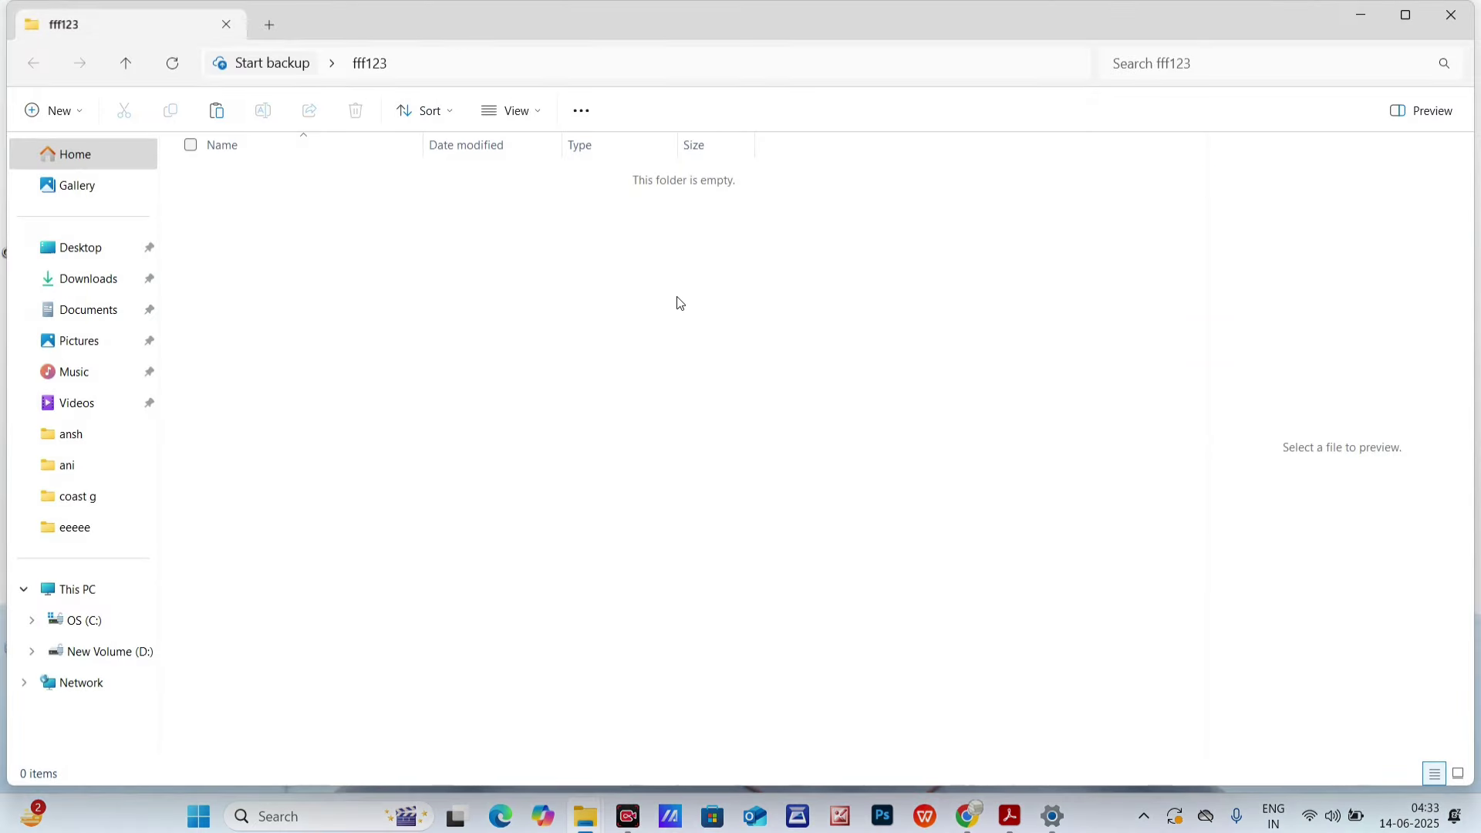
- Paste the signature image into fff123 and show it as a large thumbnail
right_click(678, 301)
click(693, 312)
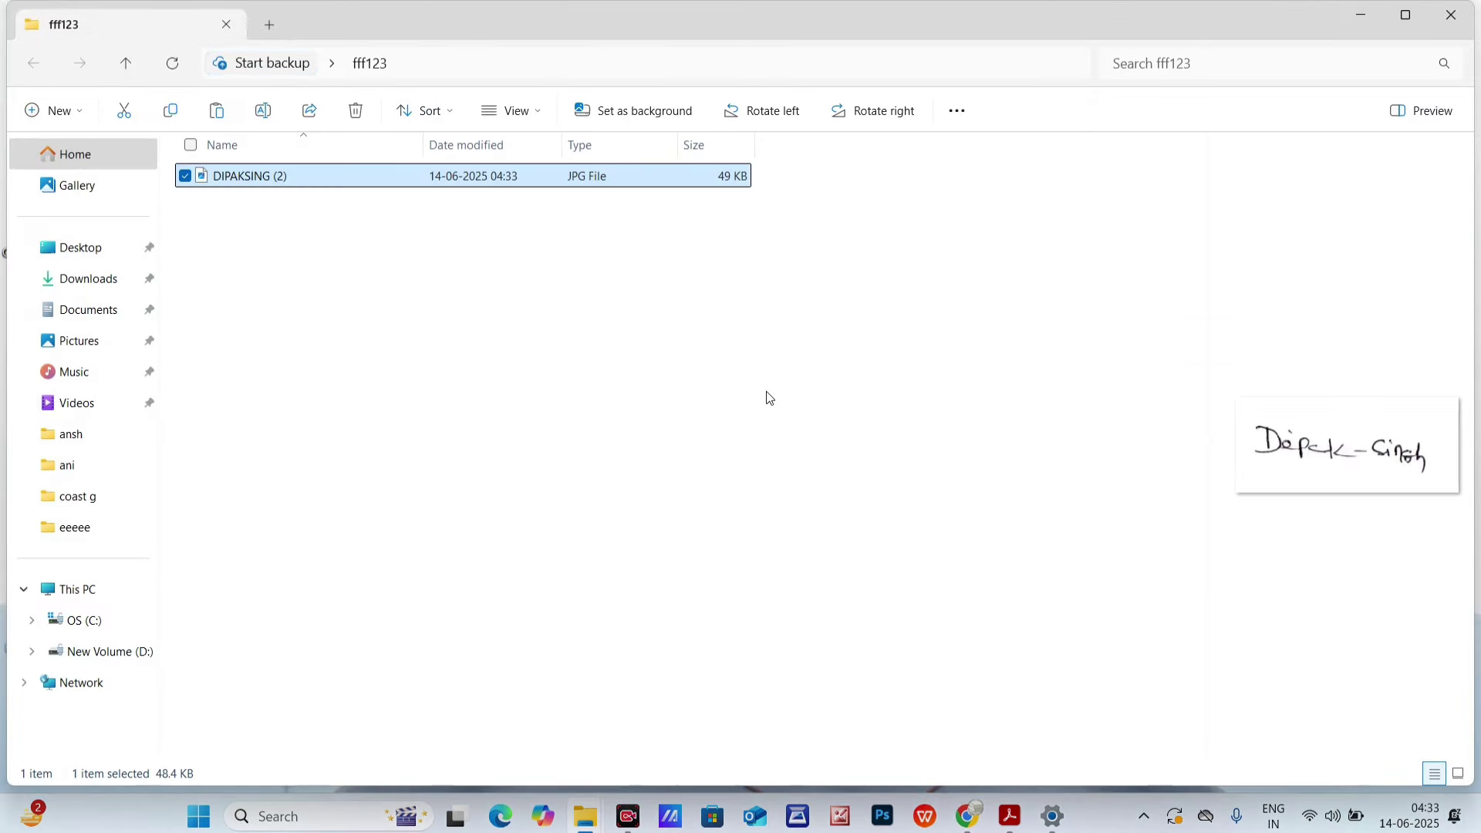
click(511, 110)
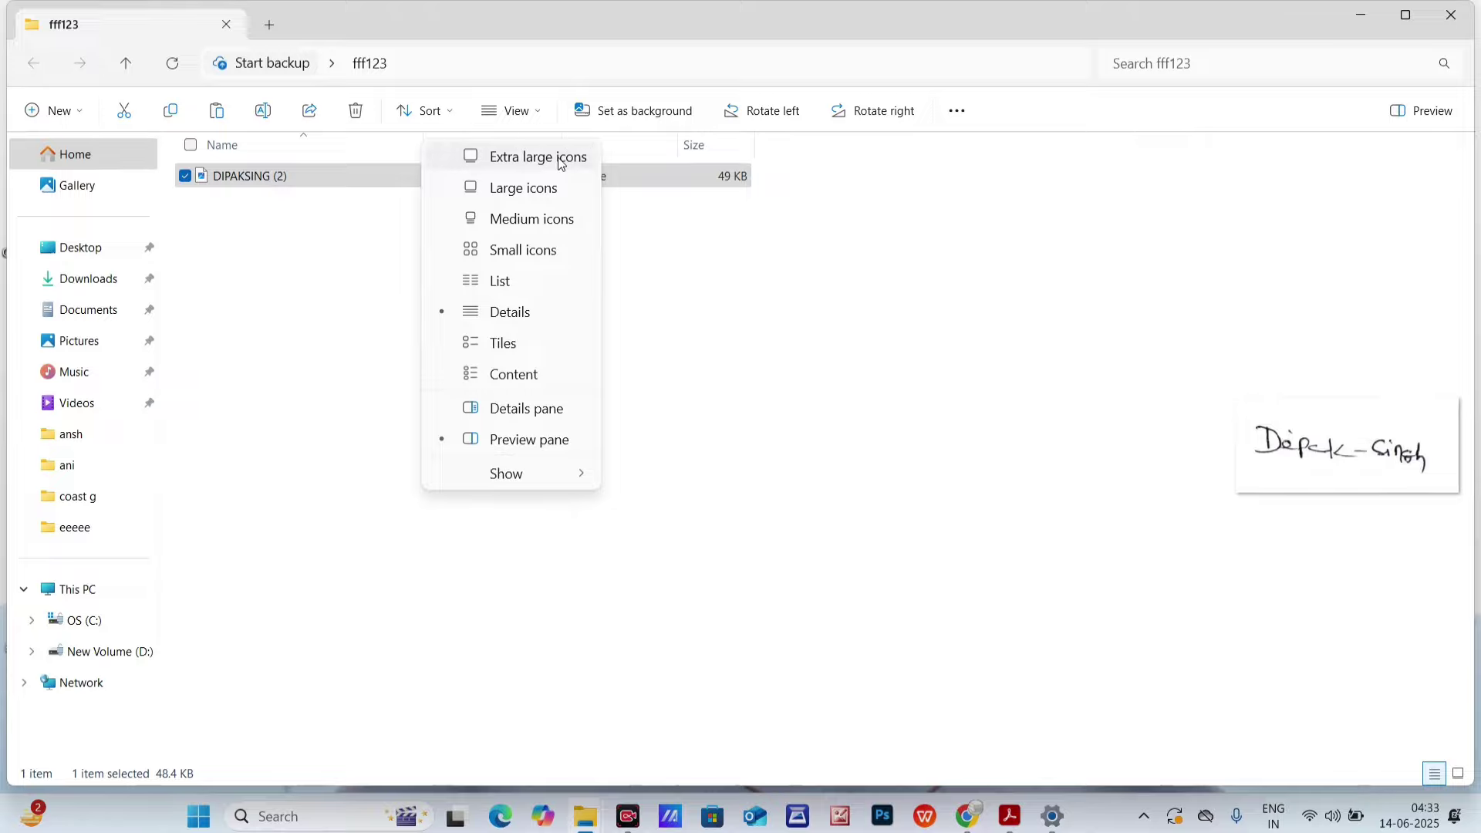
click(511, 154)
right_click(317, 231)
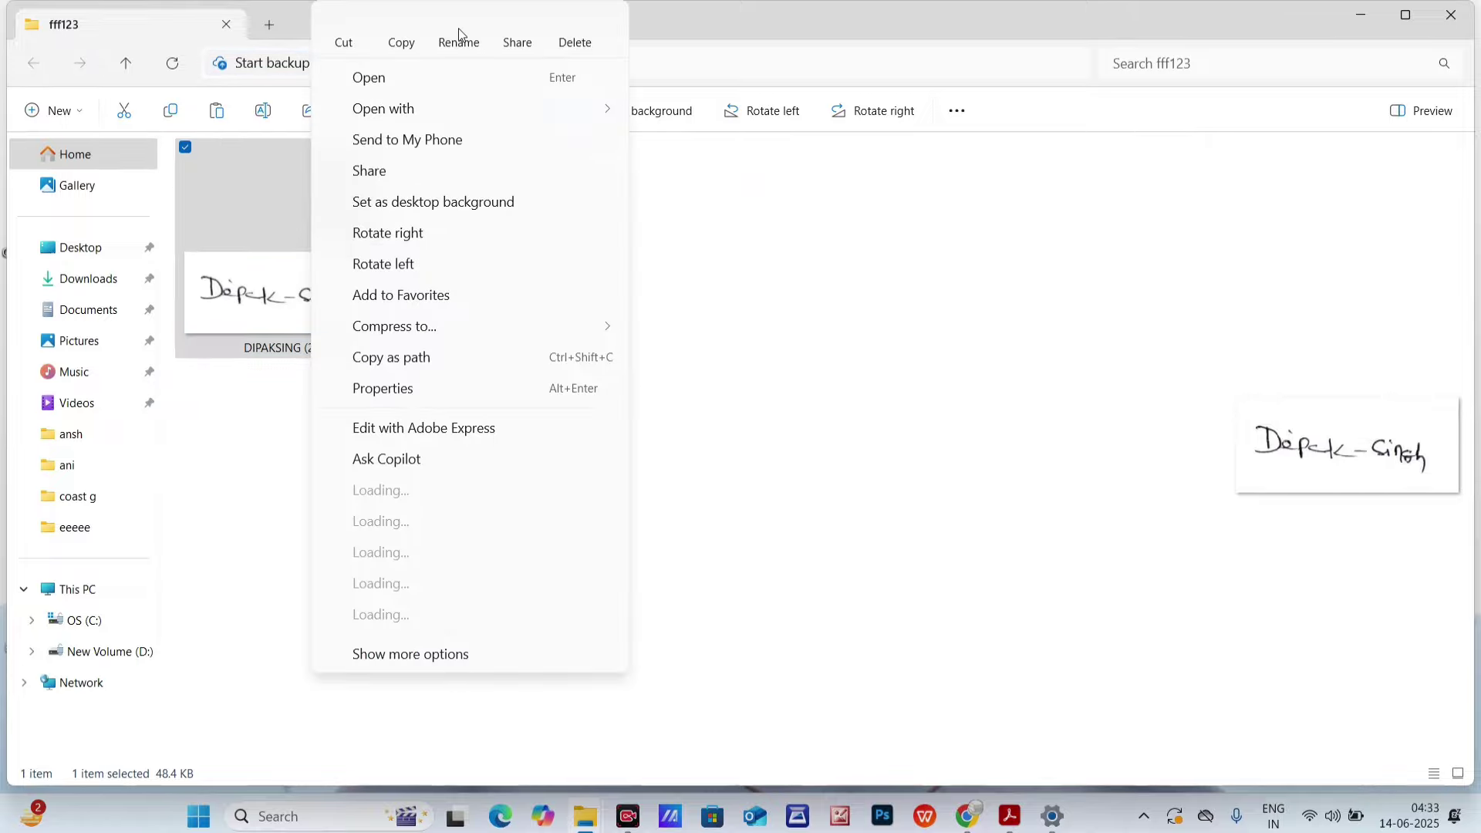
click(458, 28)
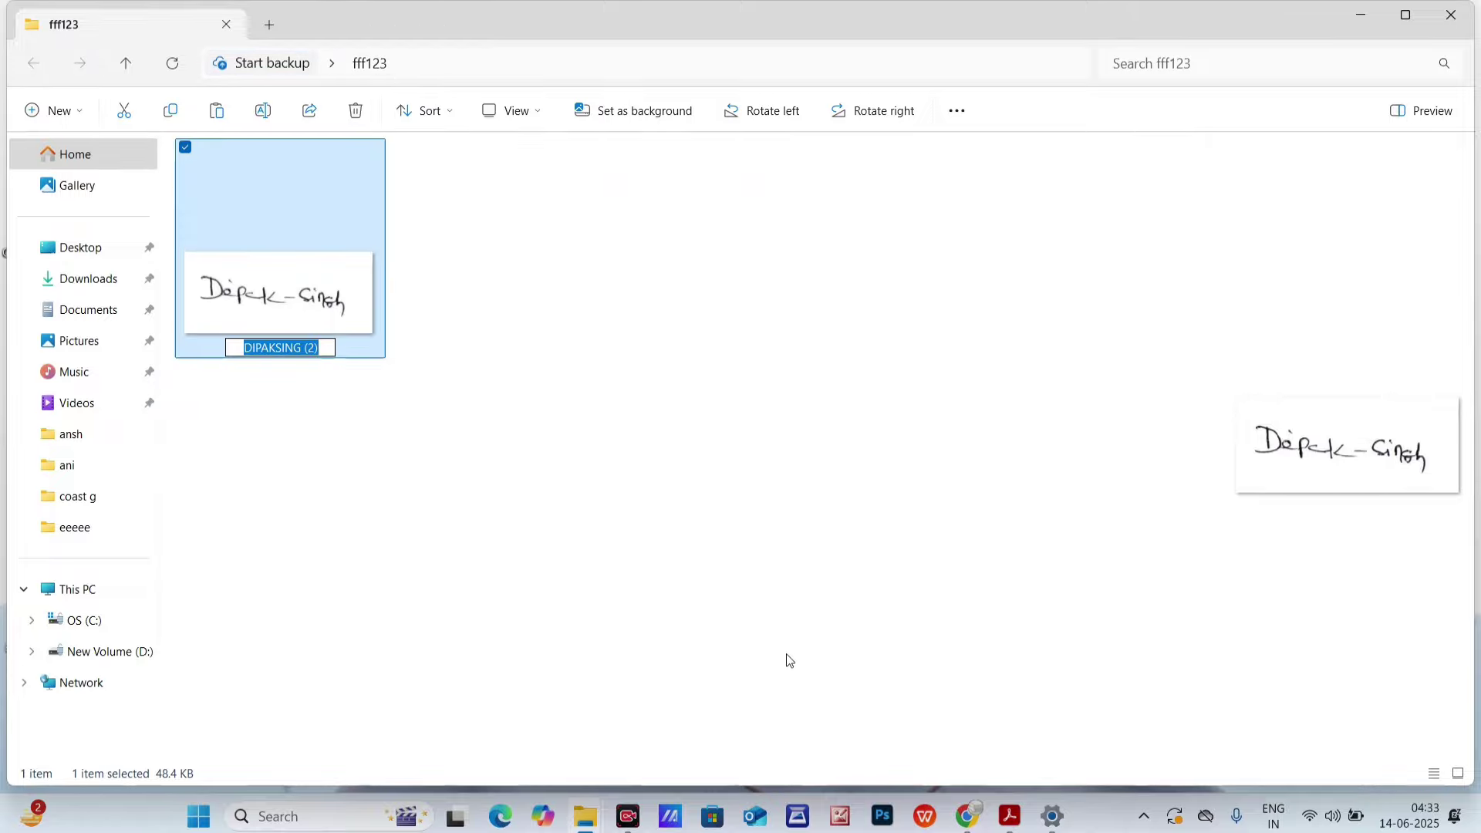
- Copy the required file name 'Signature' from the ICG Photo and Signature page
click(965, 818)
key(ctrl+1)
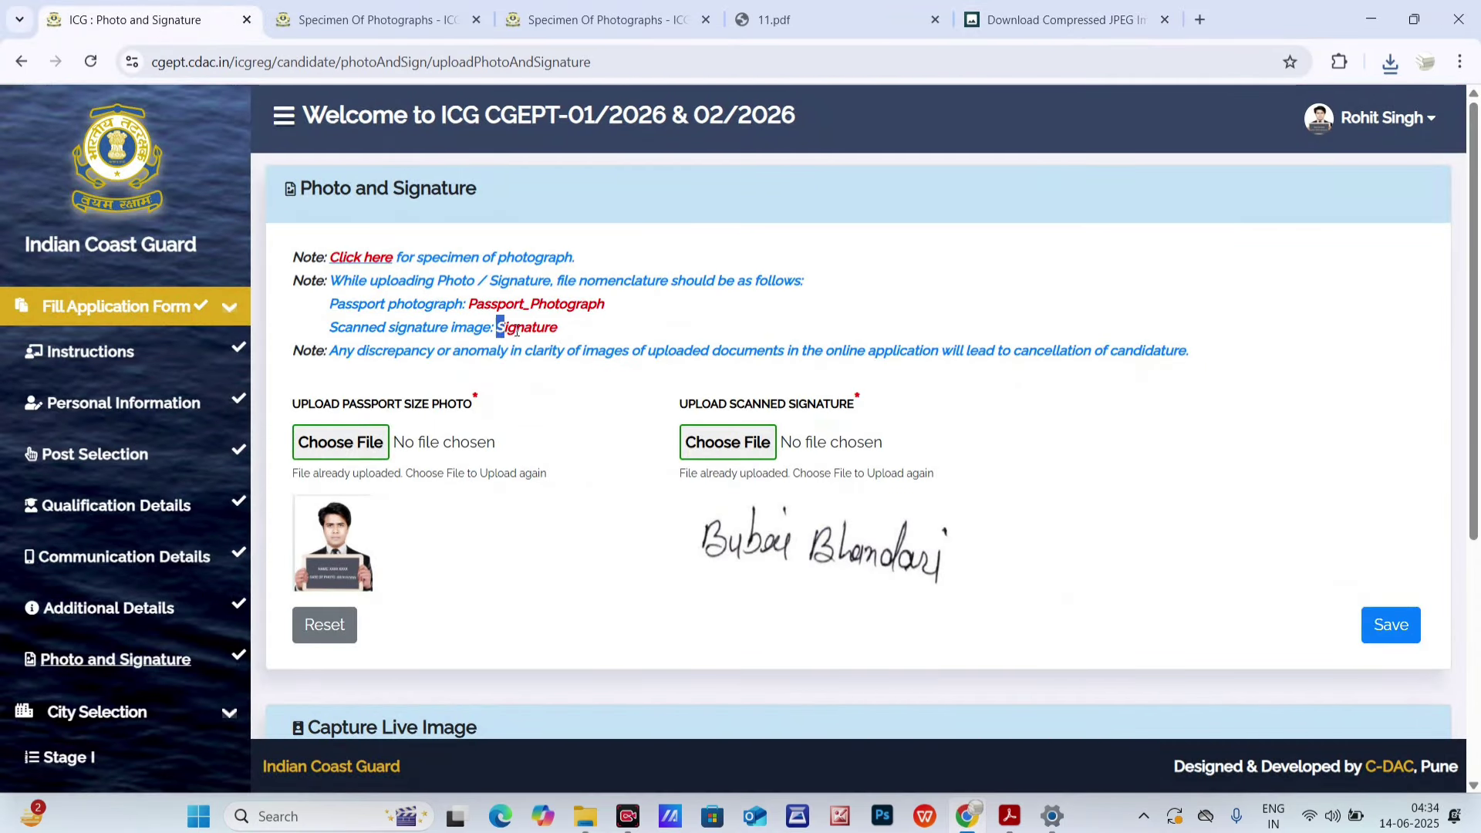
drag(516, 331, 562, 337)
right_click(538, 336)
click(568, 353)
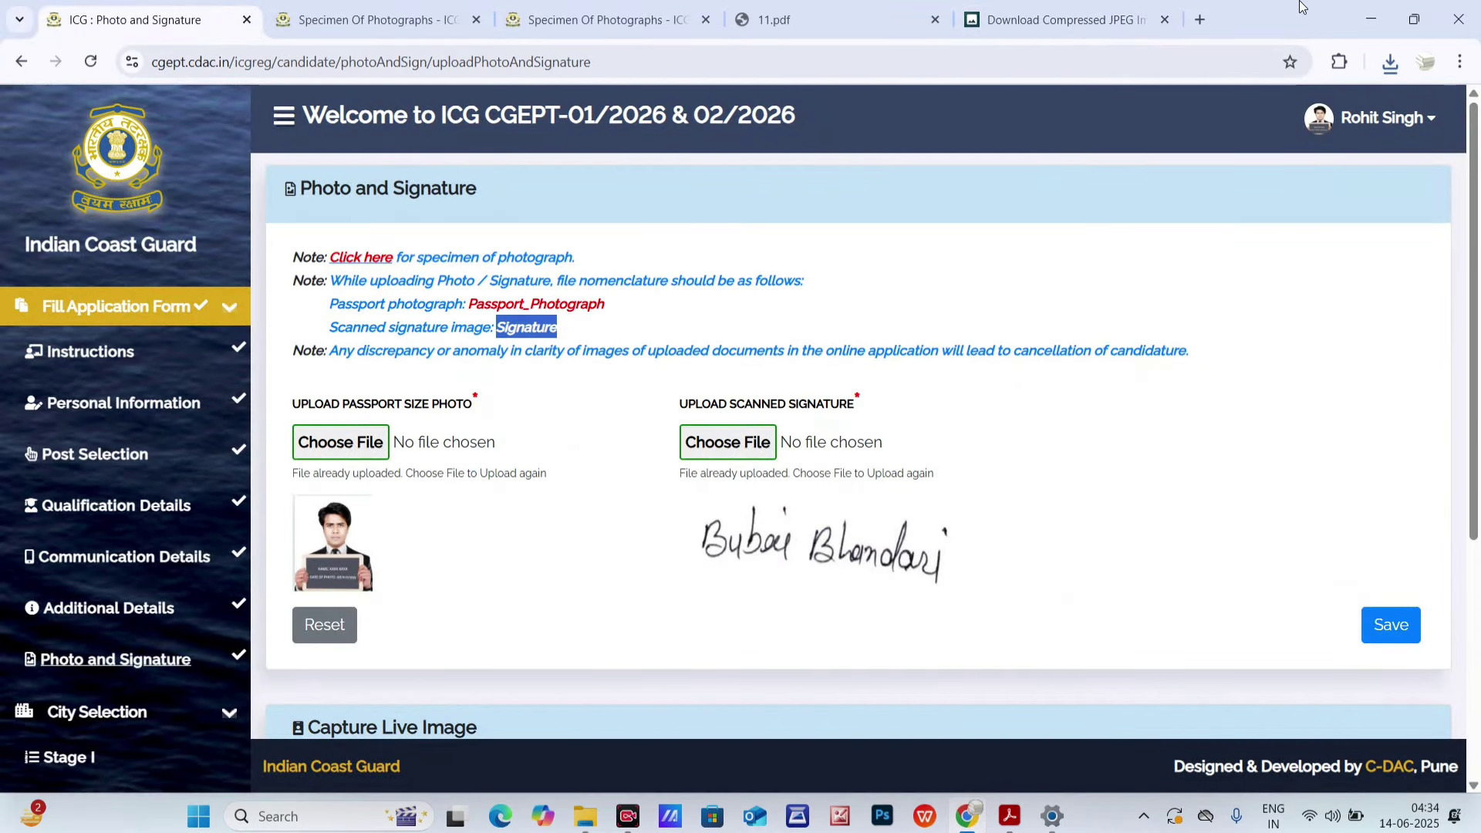
click(1369, 17)
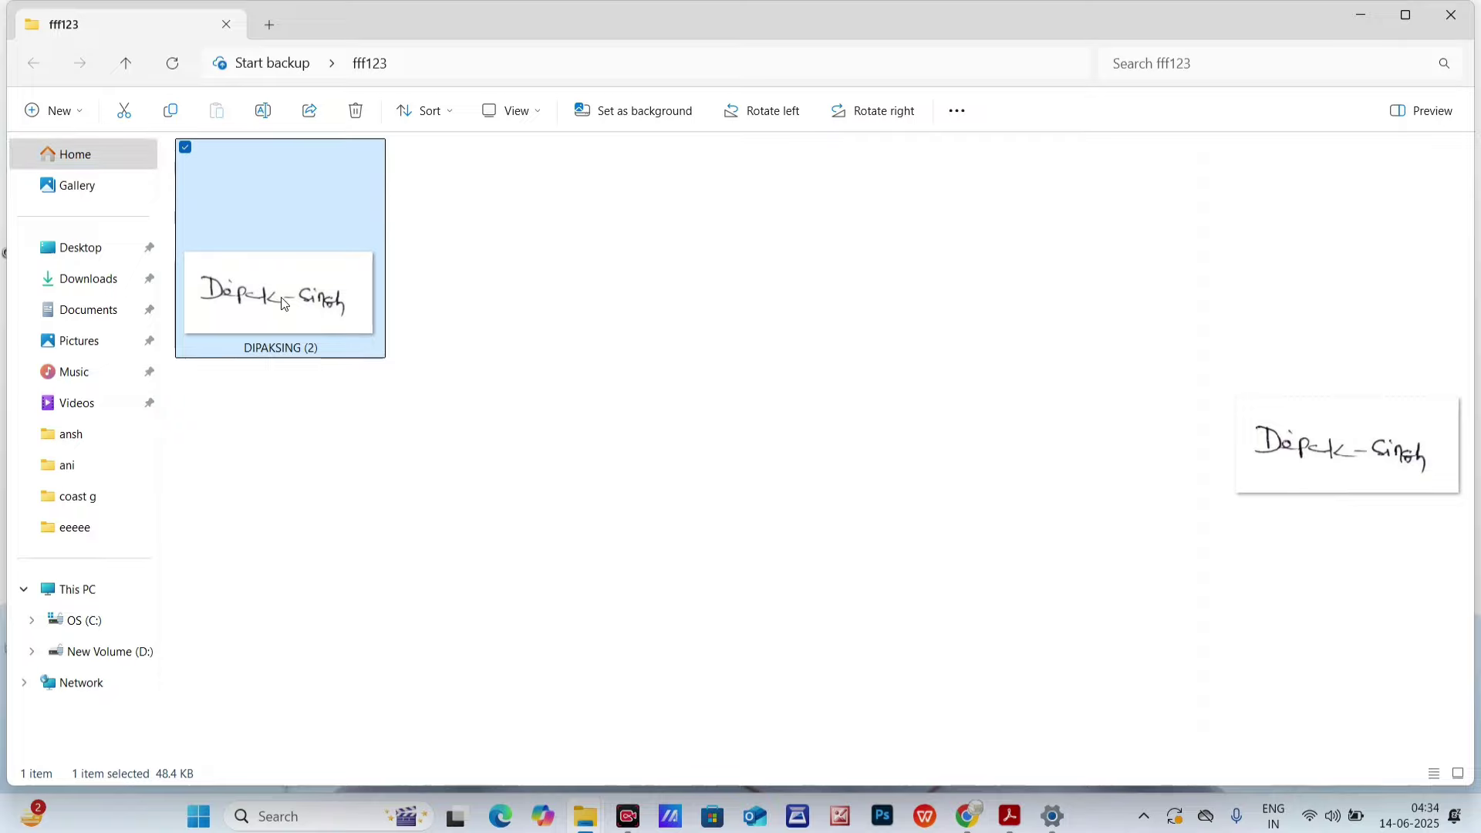
right_click(284, 304)
click(429, 32)
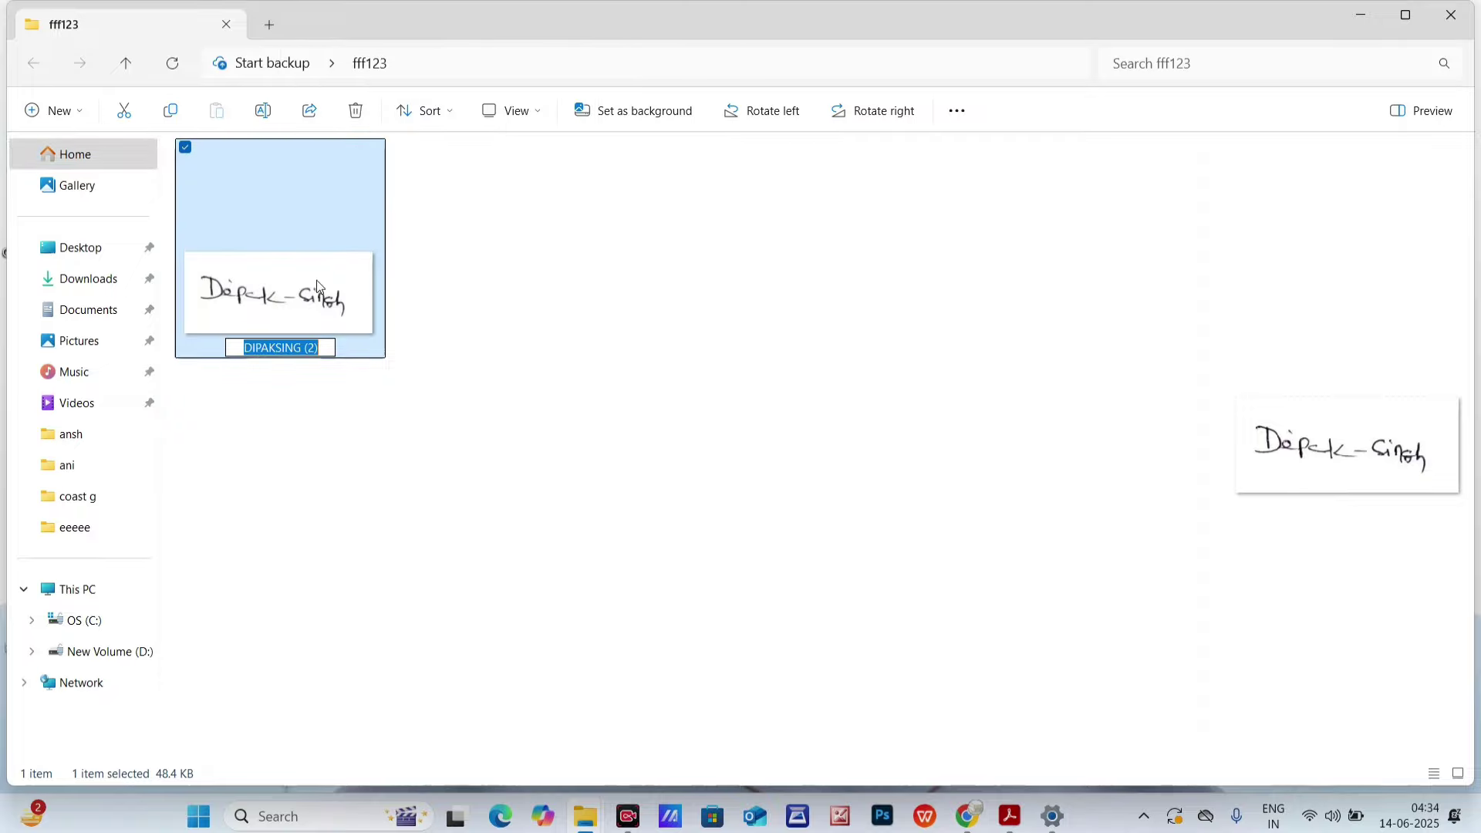
key(ctrl+v)
key(Return)
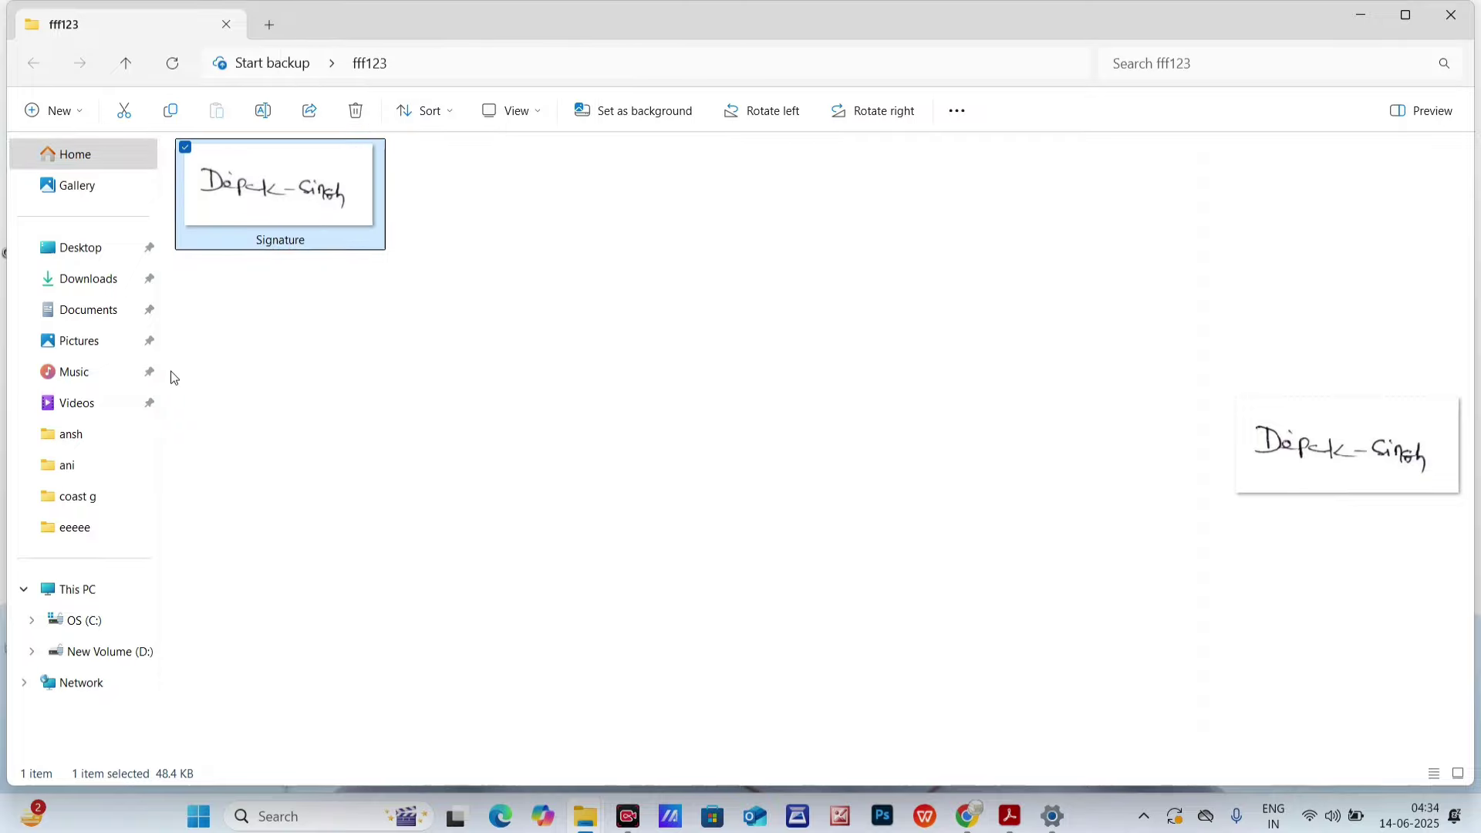
- Upload the Signature image from Desktop > fff123 as the scanned signature
click(967, 816)
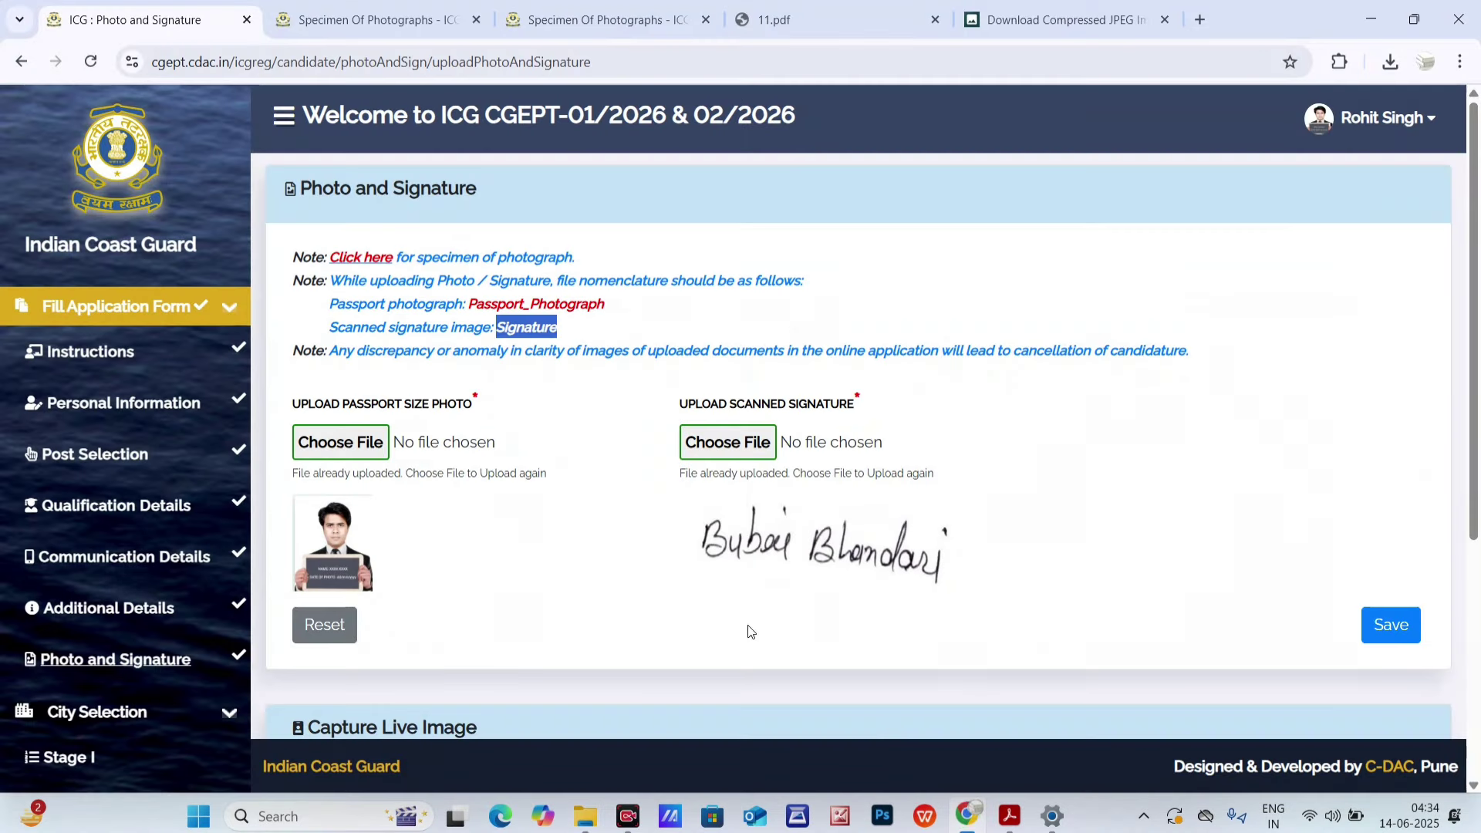
click(727, 444)
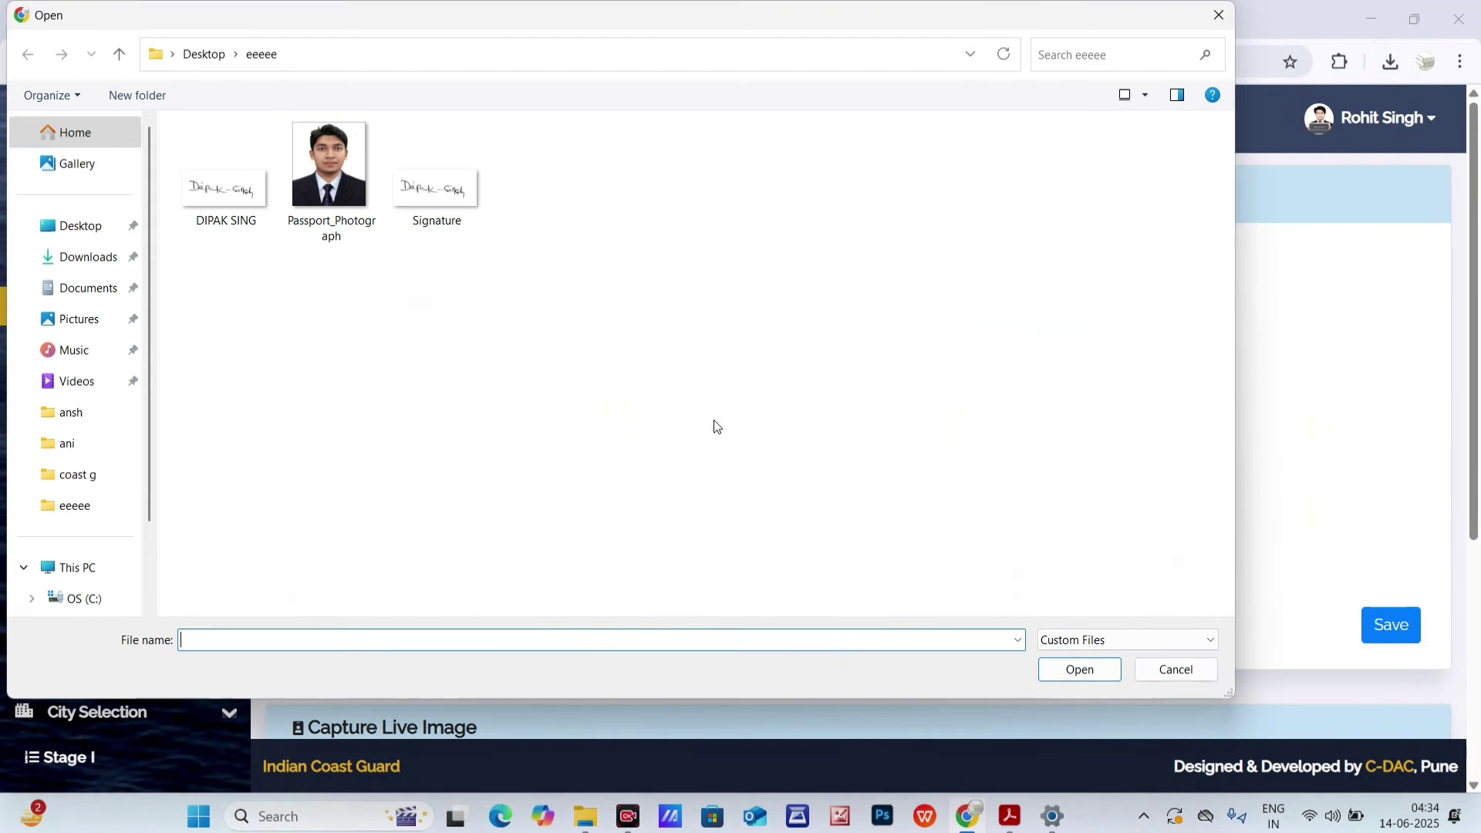
click(110, 223)
click(256, 179)
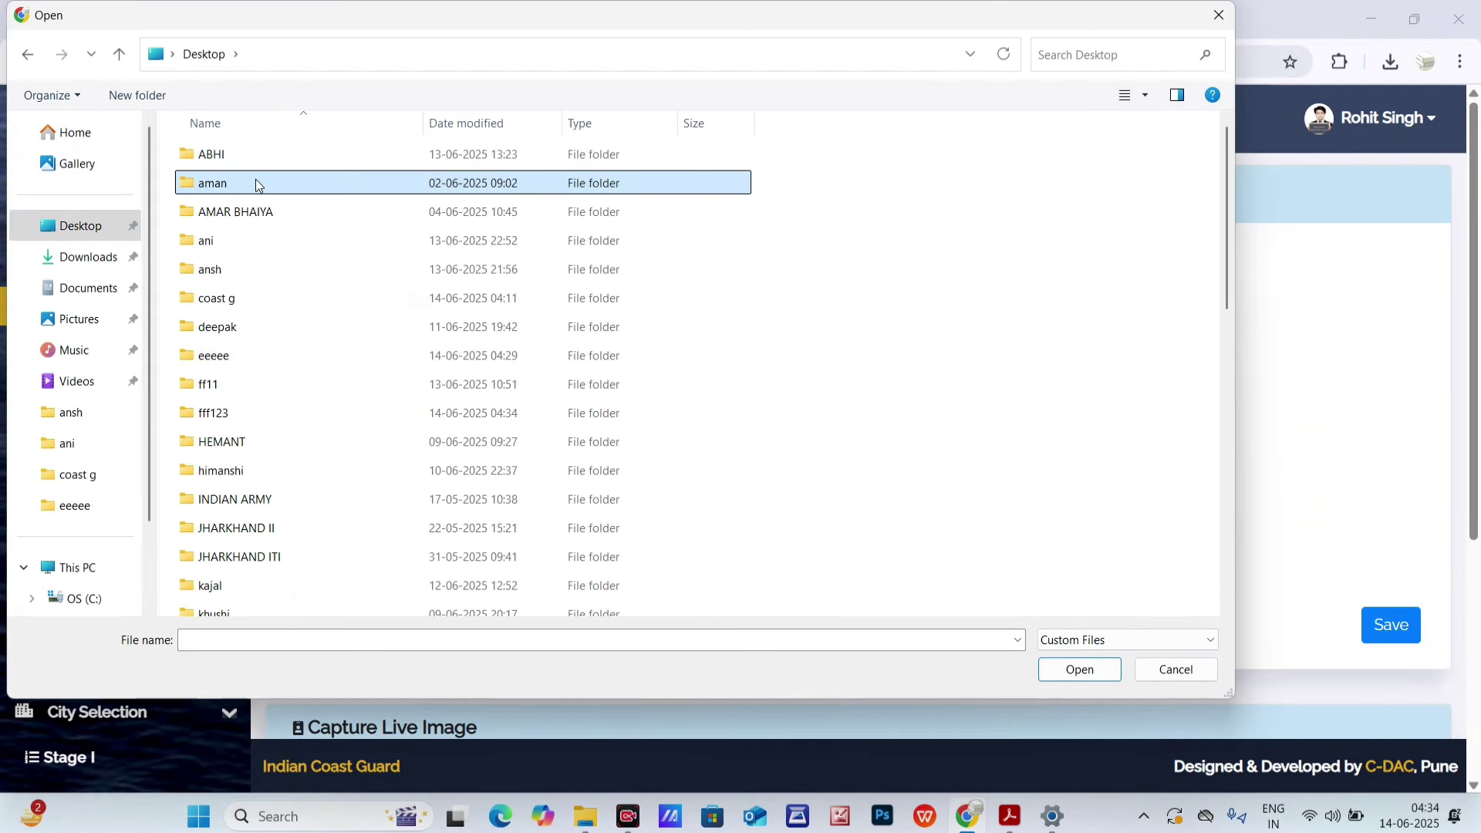
key(f)
double_click(239, 414)
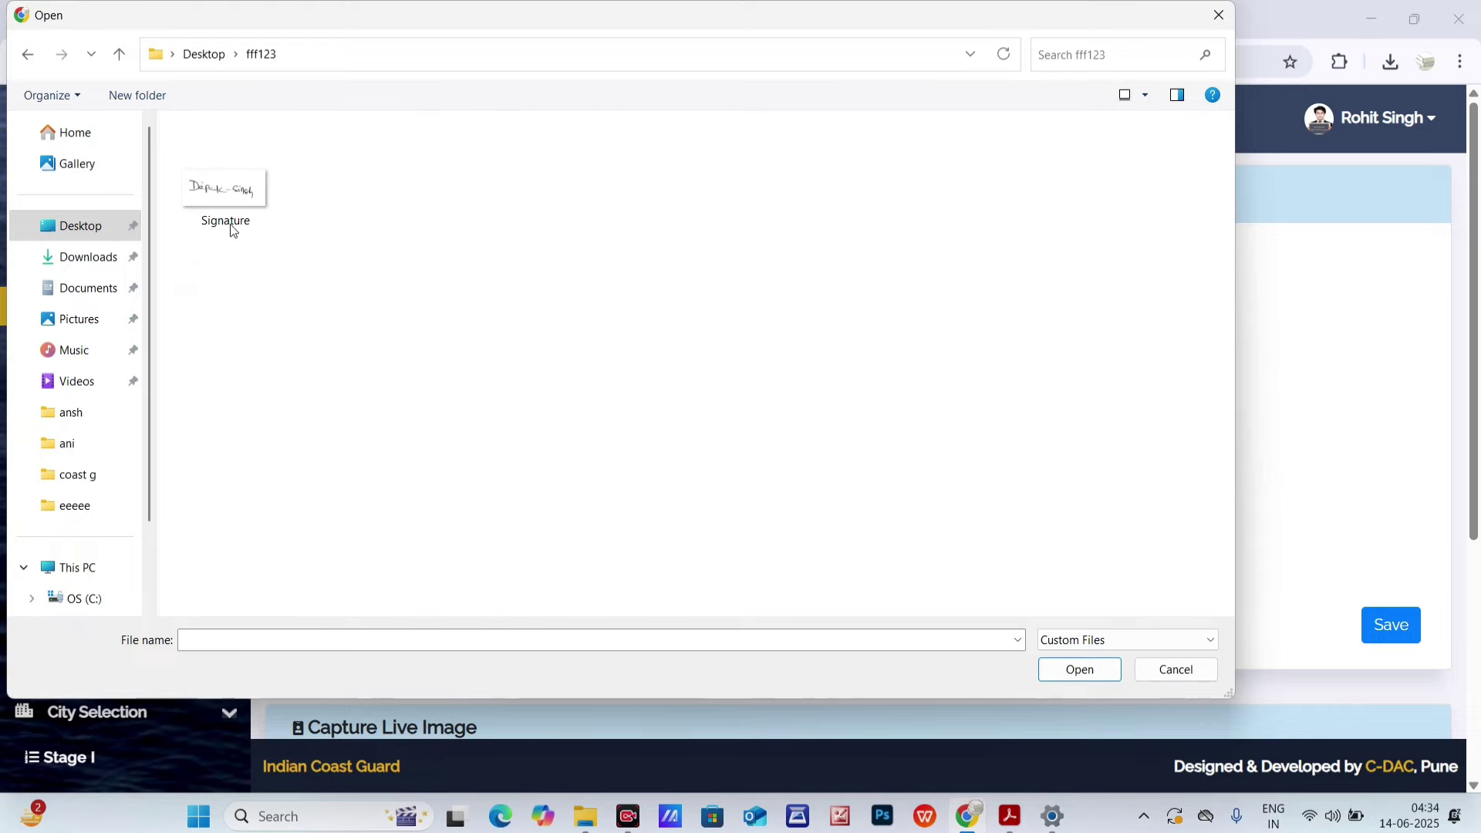
click(225, 202)
click(1061, 670)
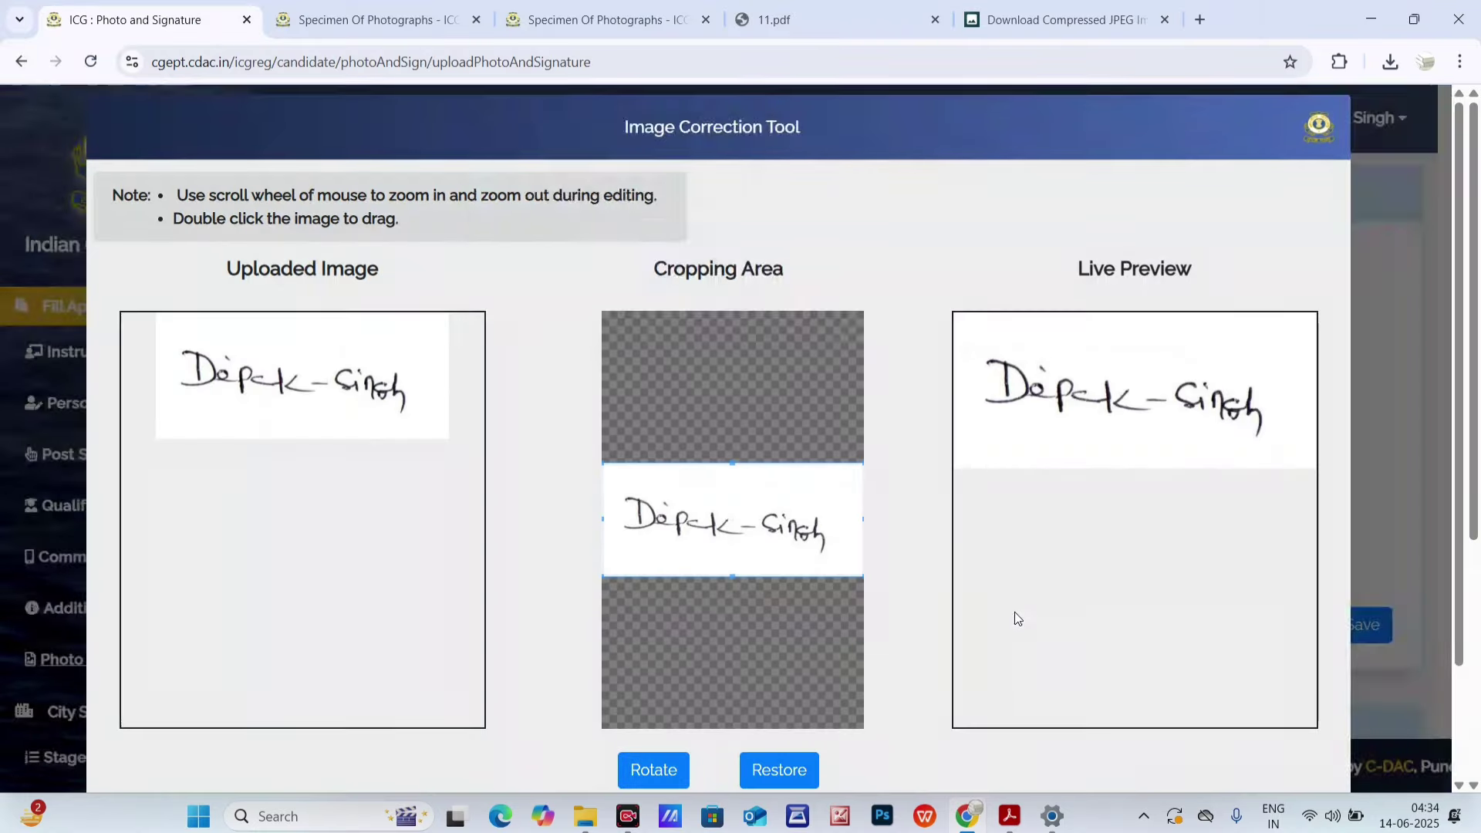
- Crop the top and bottom edges tight to the signature and preview it at 8.76 KB
click(790, 322)
scroll(1002, 540, down, 2)
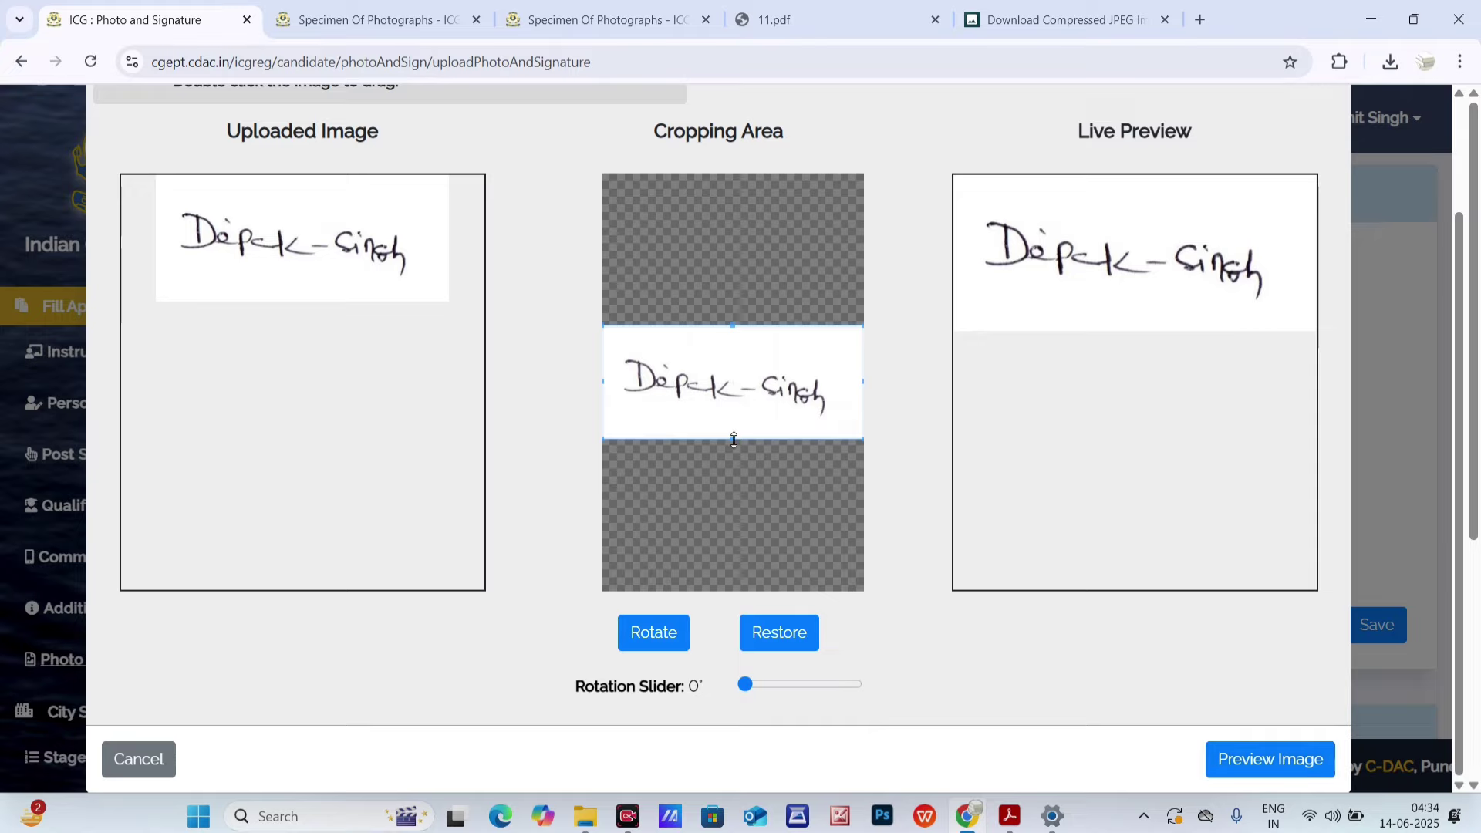
drag(731, 435, 732, 416)
drag(726, 324, 732, 337)
click(1251, 760)
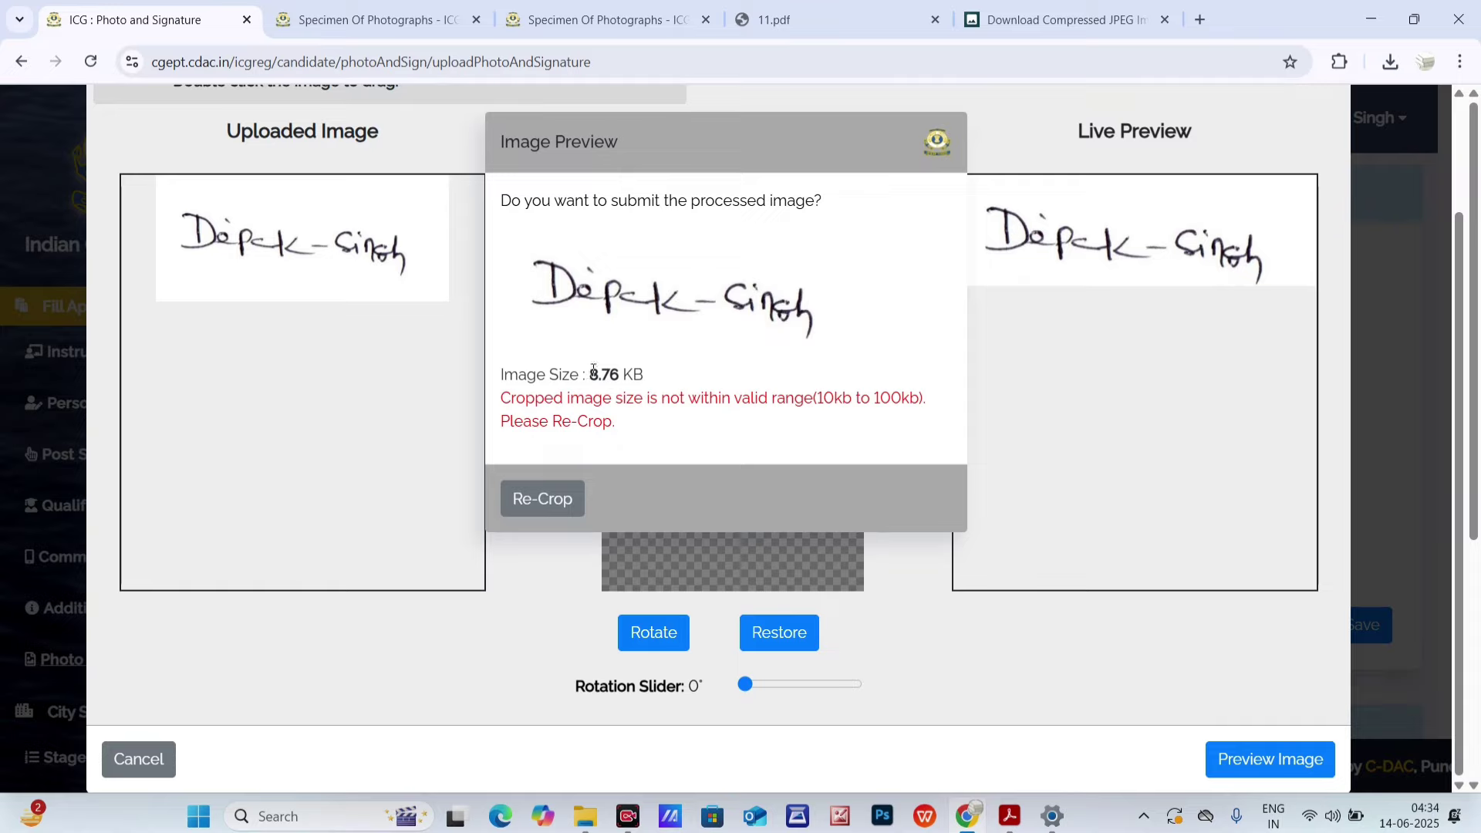
drag(593, 370, 643, 373)
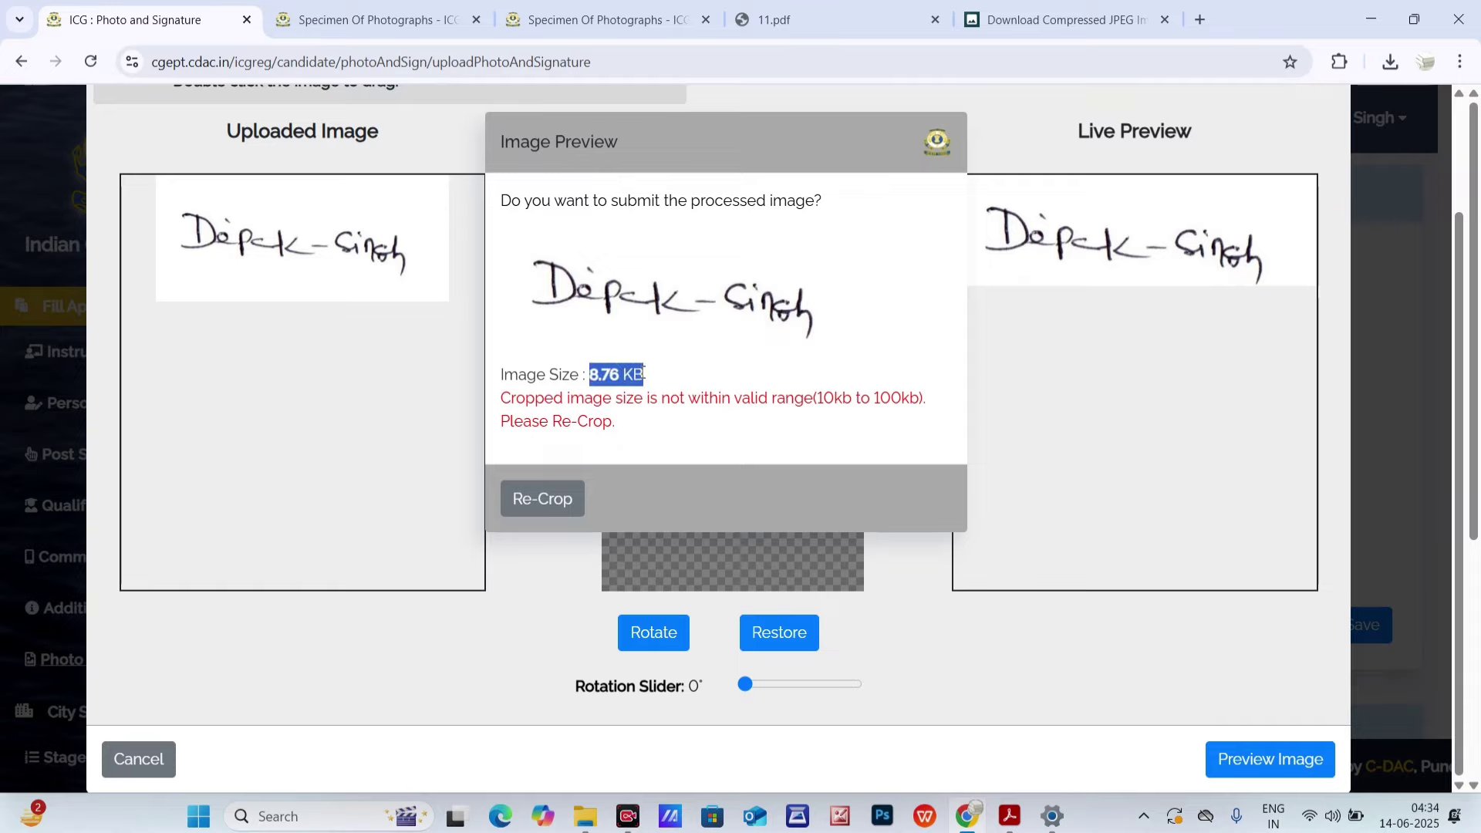
- Check the 11.pdf size chart for the 840*360 signature size
click(846, 4)
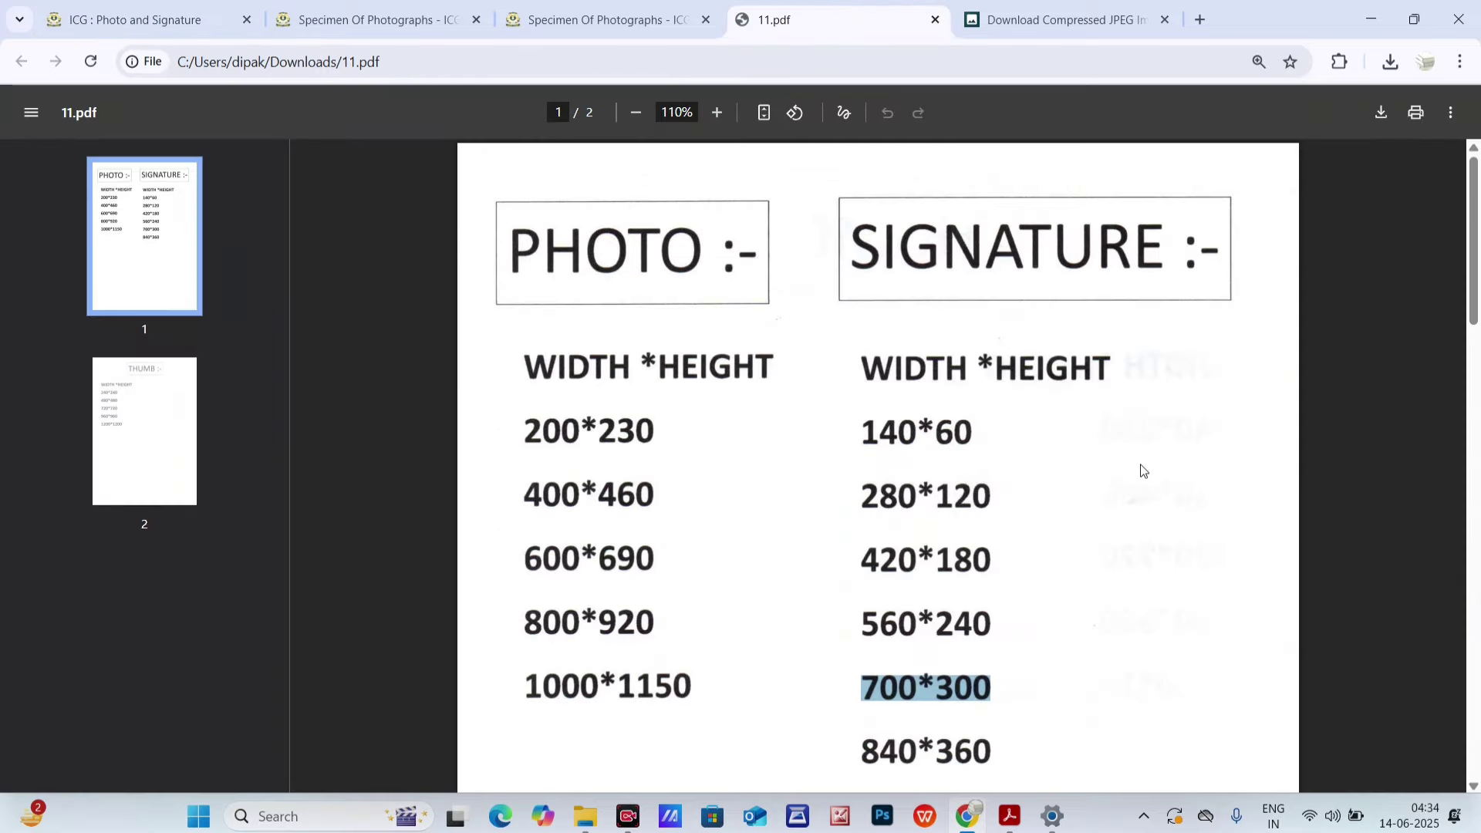
scroll(962, 671, down, 3)
drag(863, 569, 999, 562)
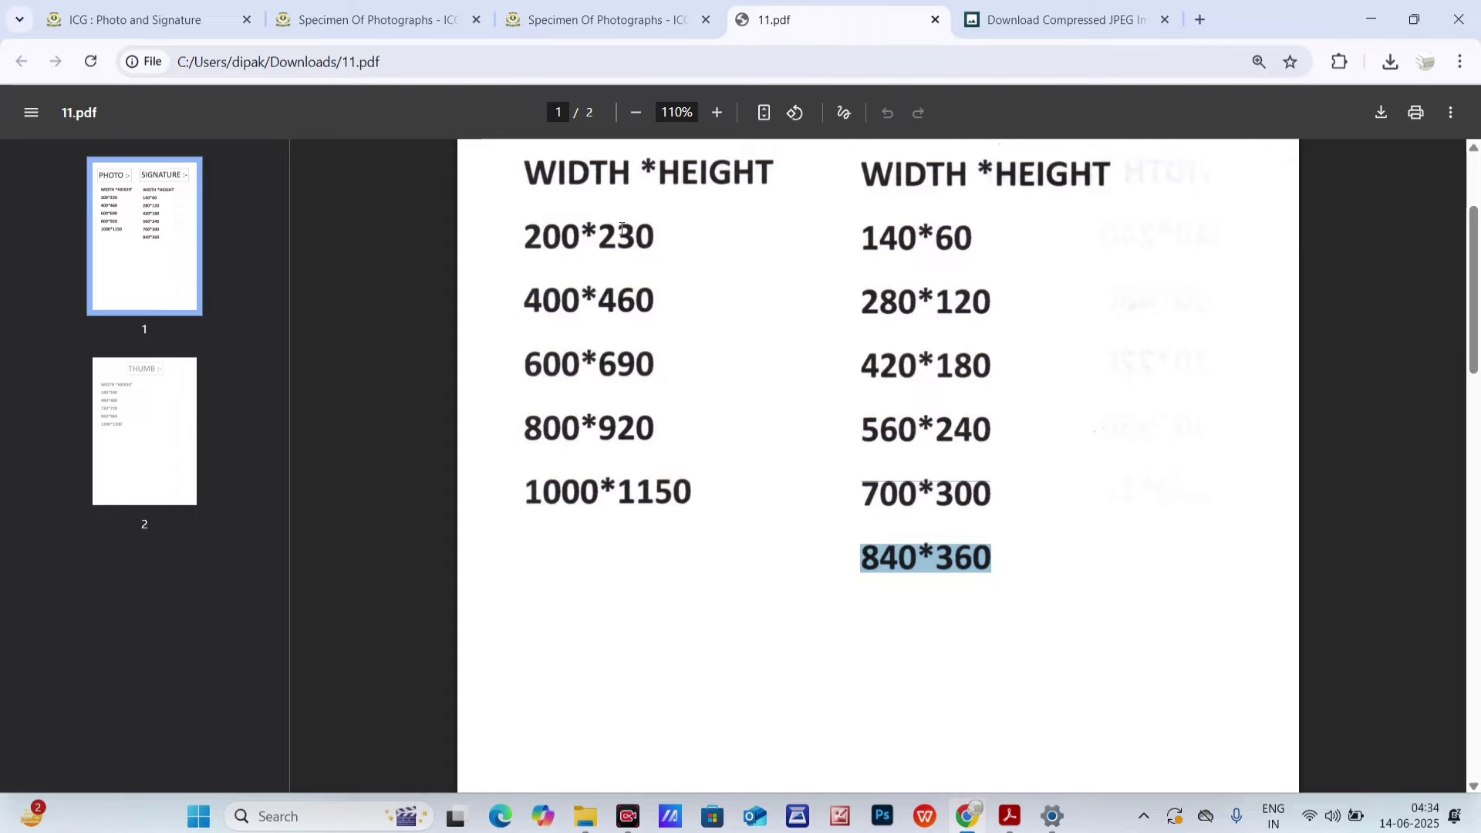
- Load the signature image from Desktop > eeeee into the 100kb compressor (562 × 237 px, 41 KB)
click(1085, 7)
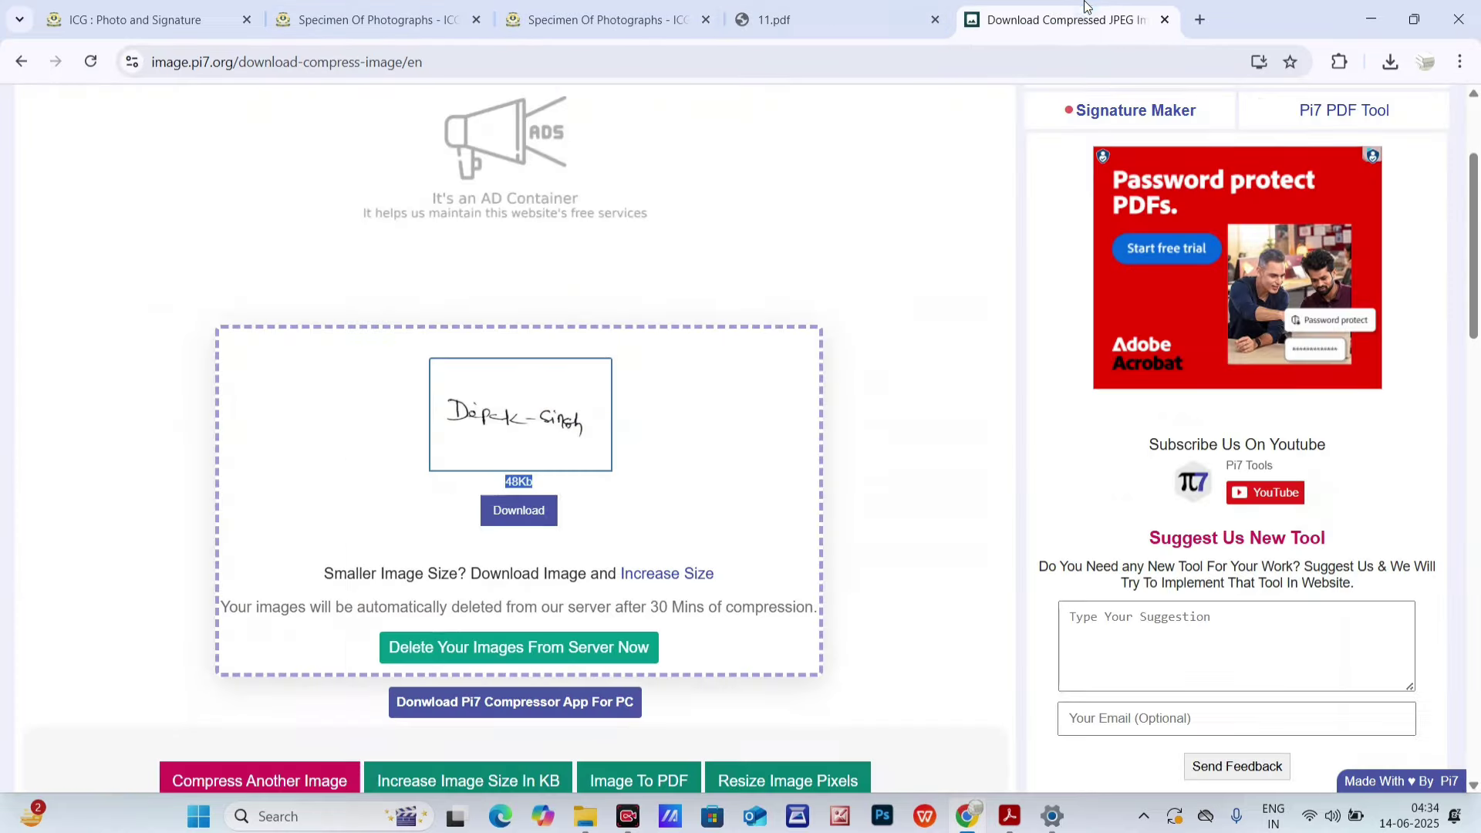
click(20, 62)
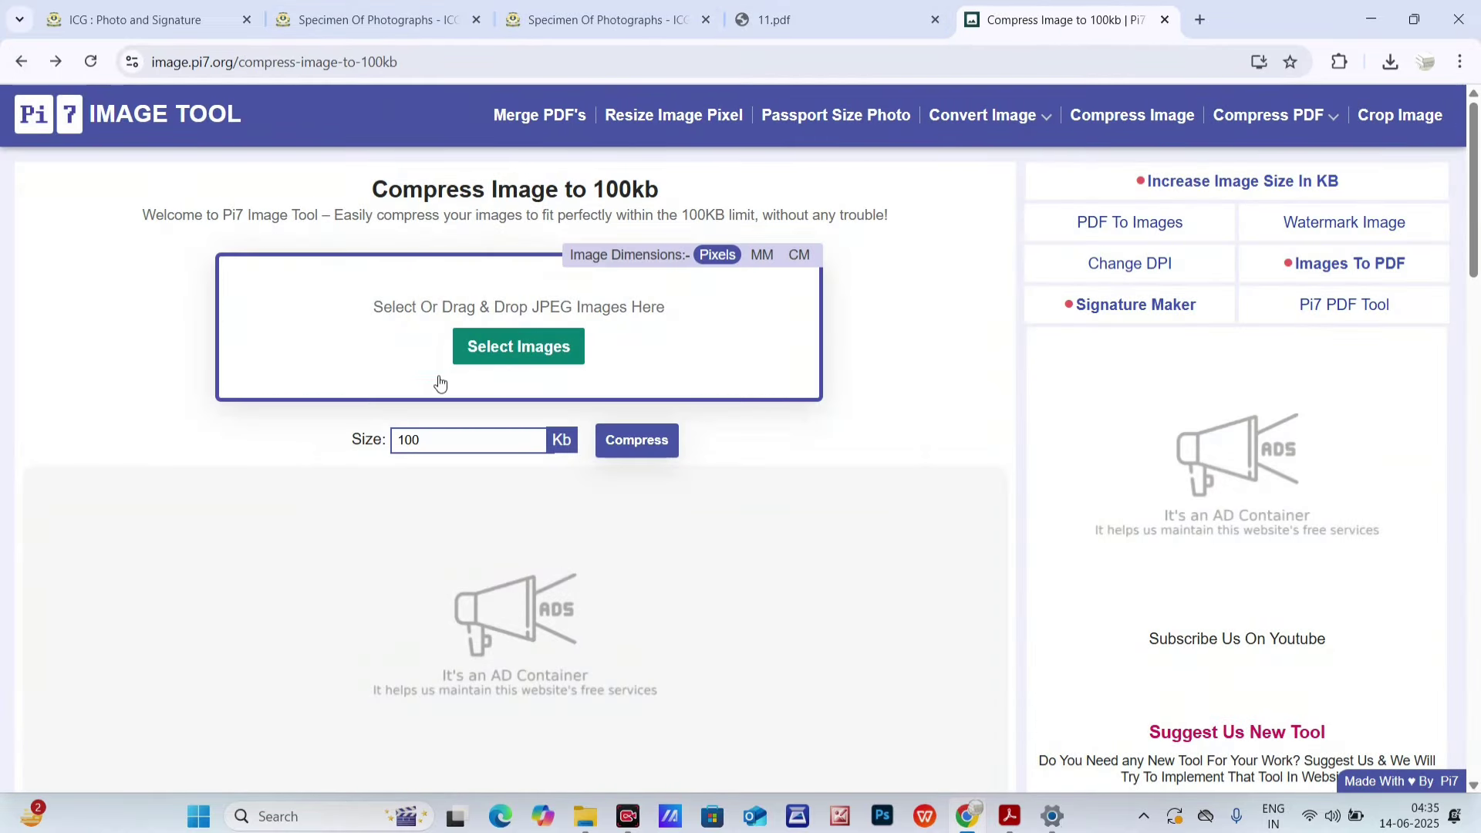
click(494, 353)
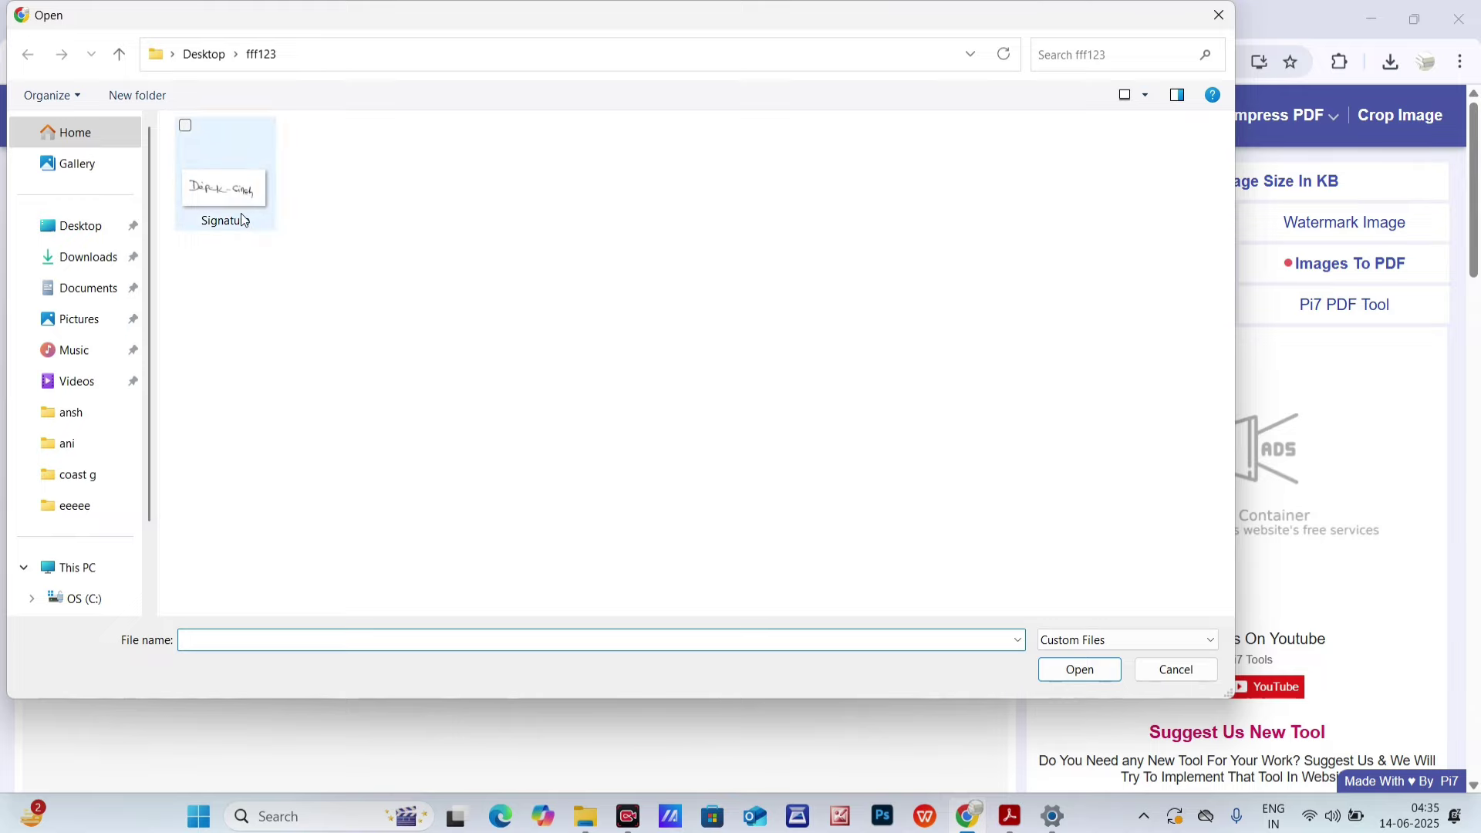
click(109, 224)
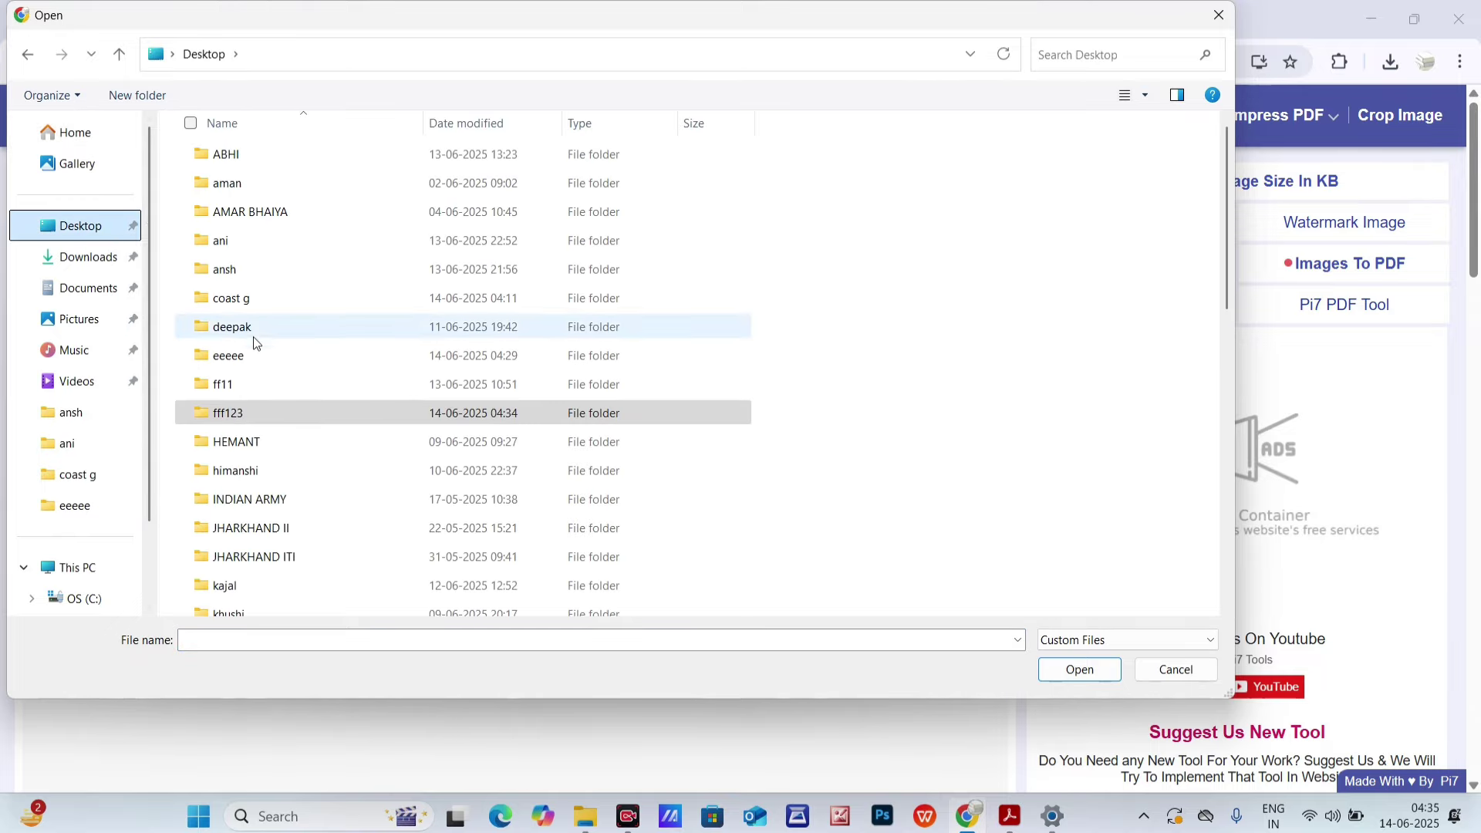
double_click(258, 296)
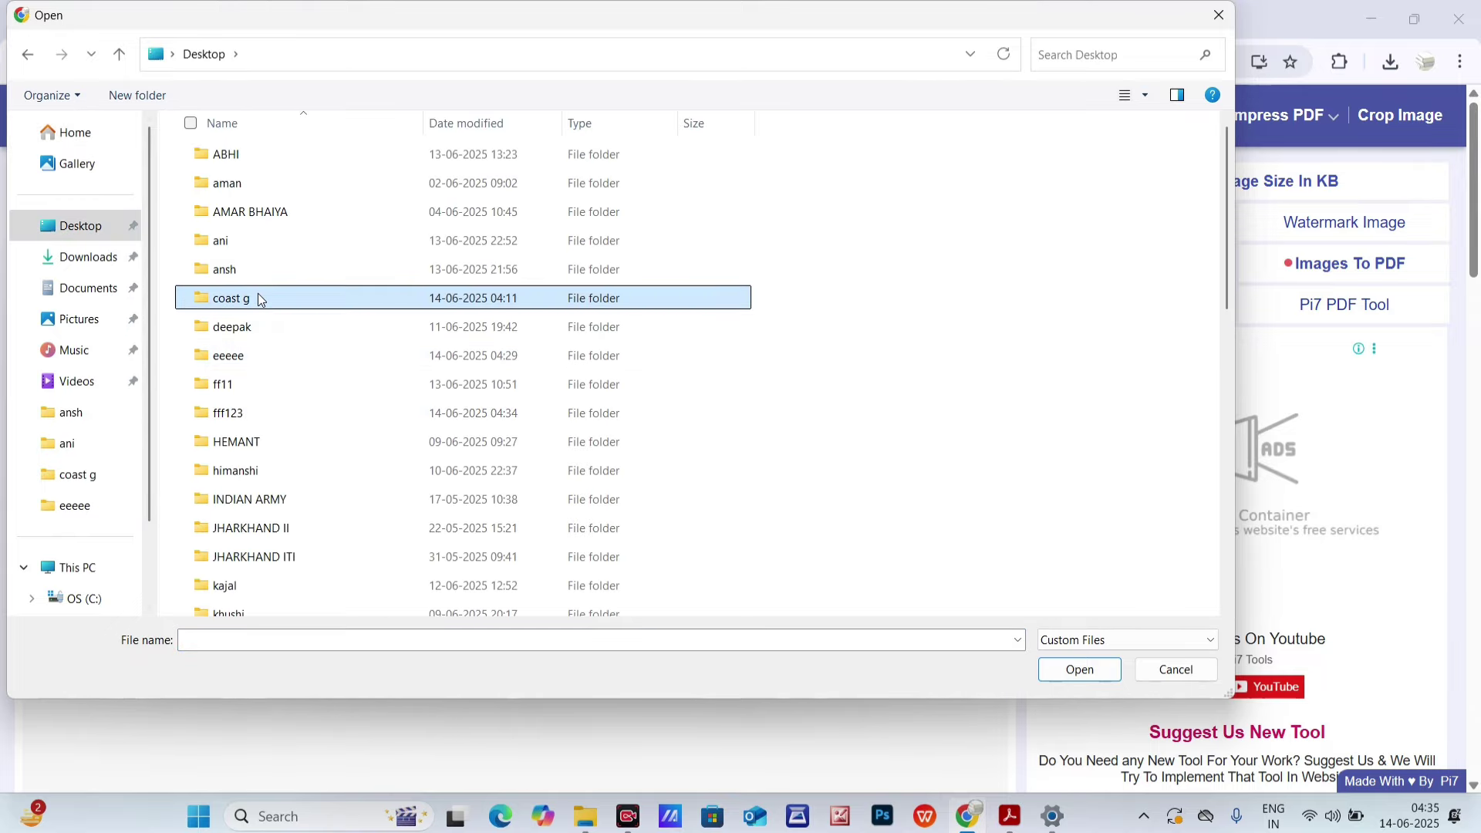
click(118, 54)
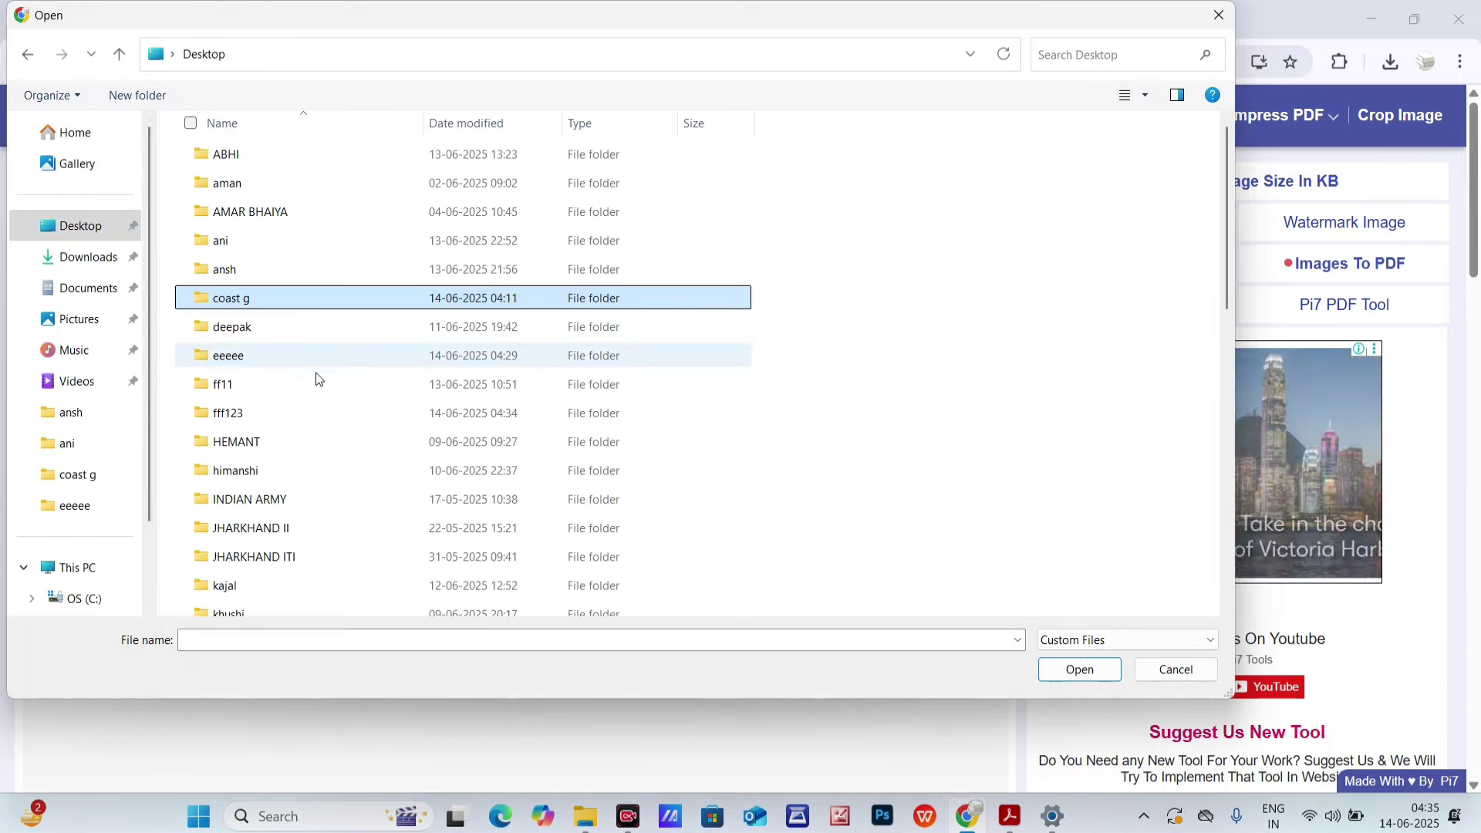
click(256, 361)
double_click(257, 361)
click(224, 197)
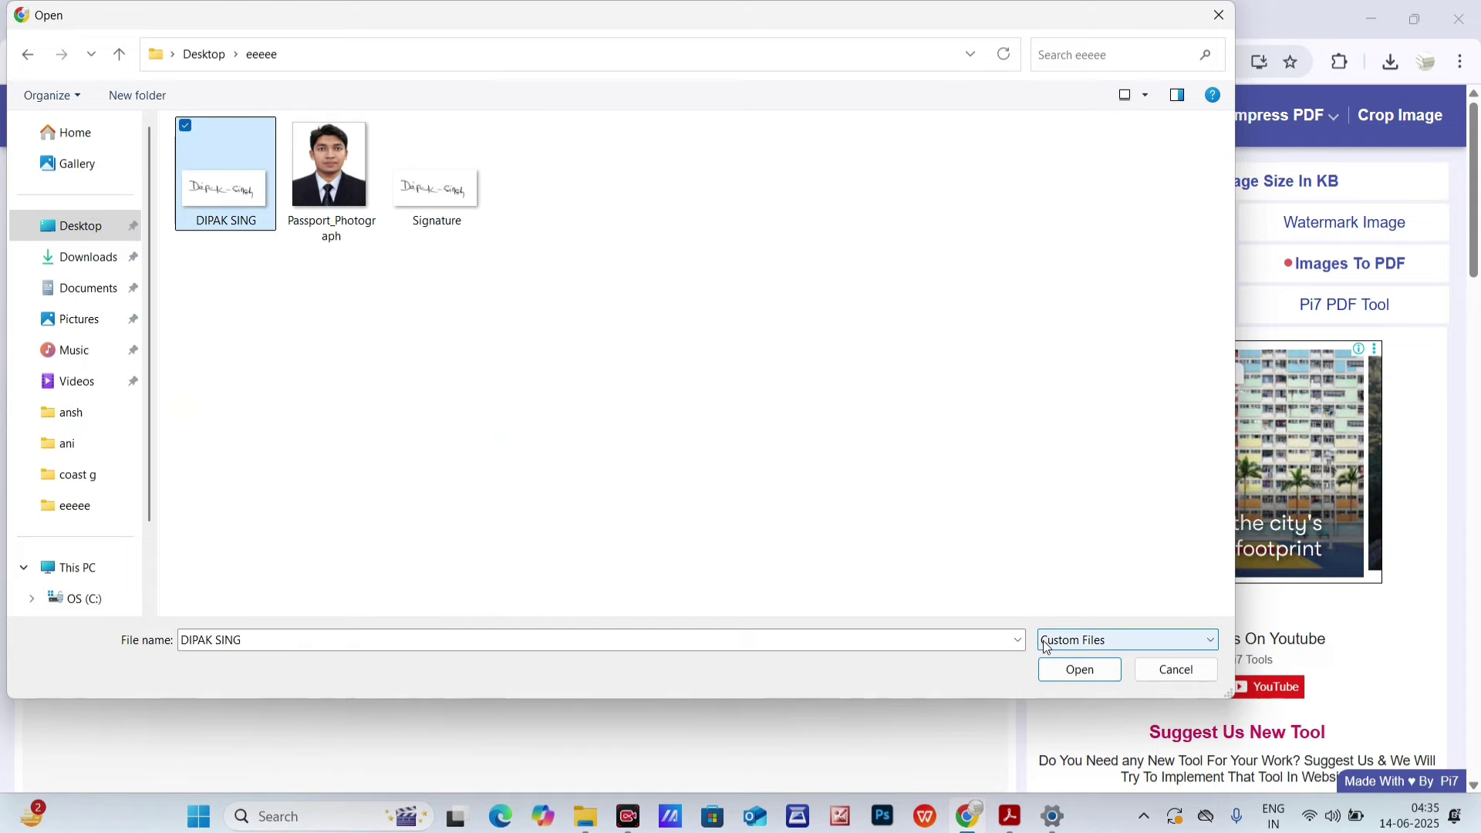
click(1071, 670)
- Try a 2000 px signature width, which caps at 1124 × 474, then minimize the browser
click(486, 298)
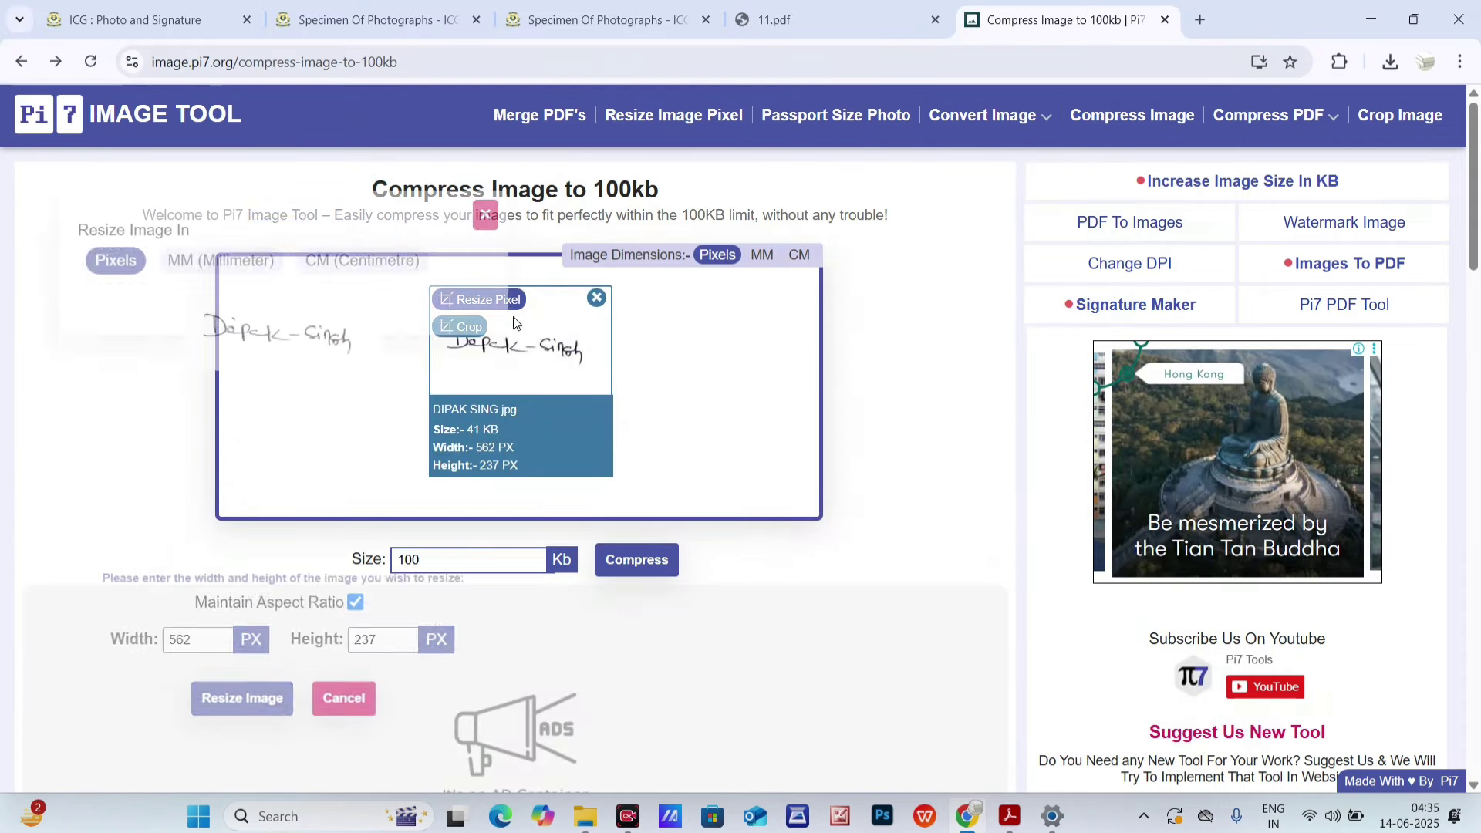
double_click(401, 572)
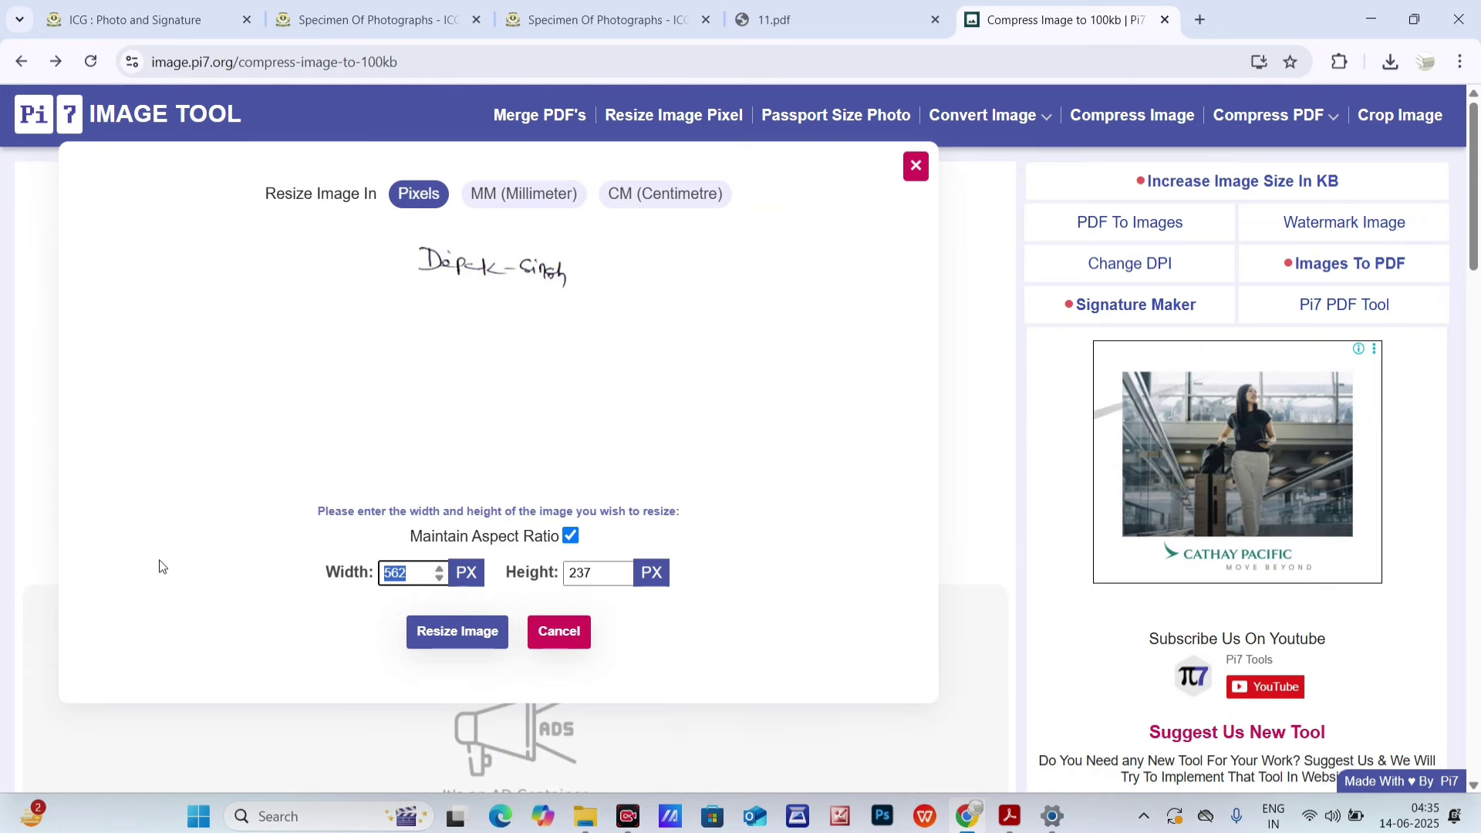
text(2000)
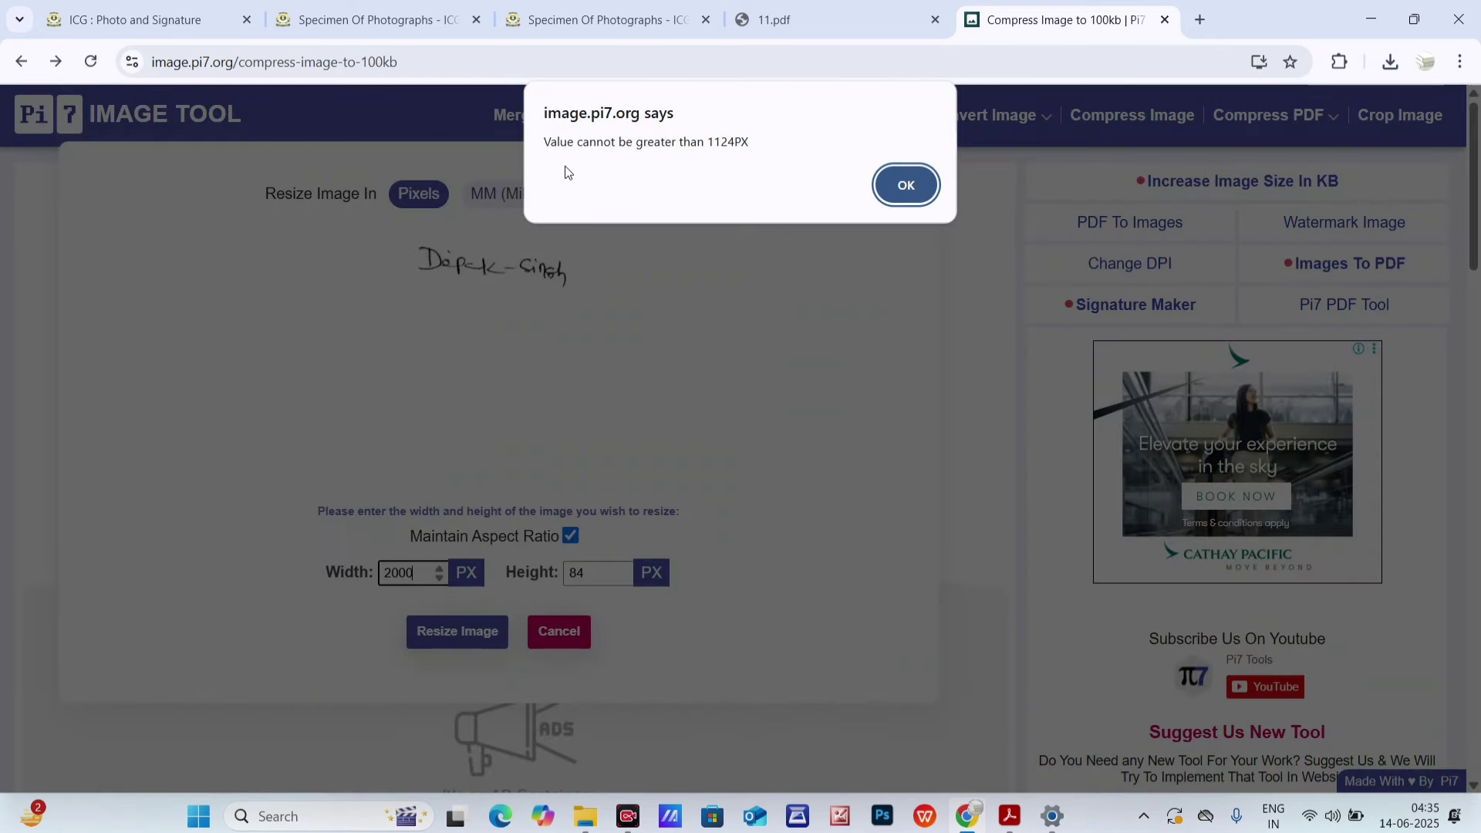
click(887, 184)
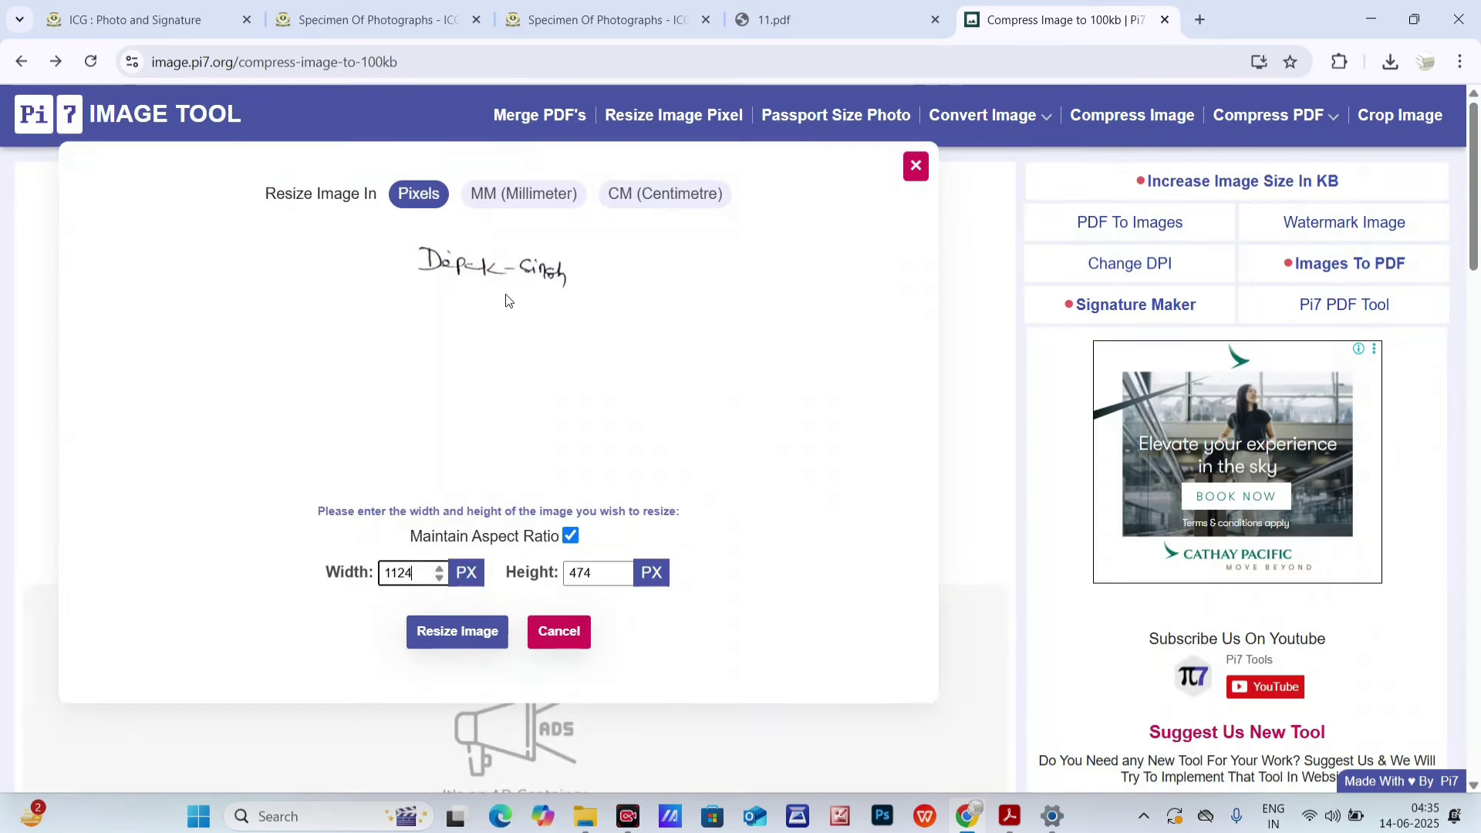
click(1359, 21)
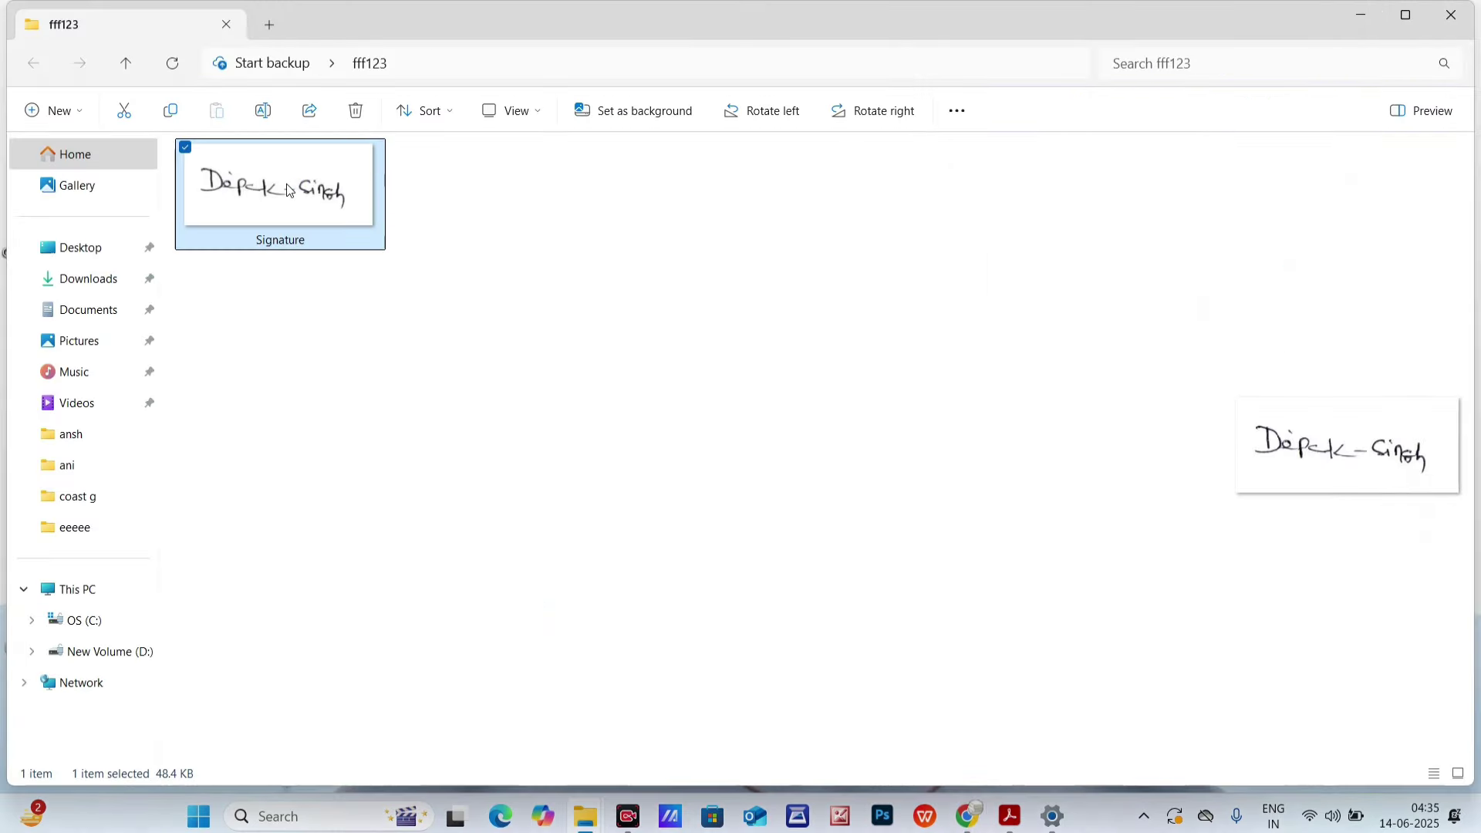
- View Signature.jpg in Photos to confirm its 700 × 300 size and 48.5 KB
double_click(290, 187)
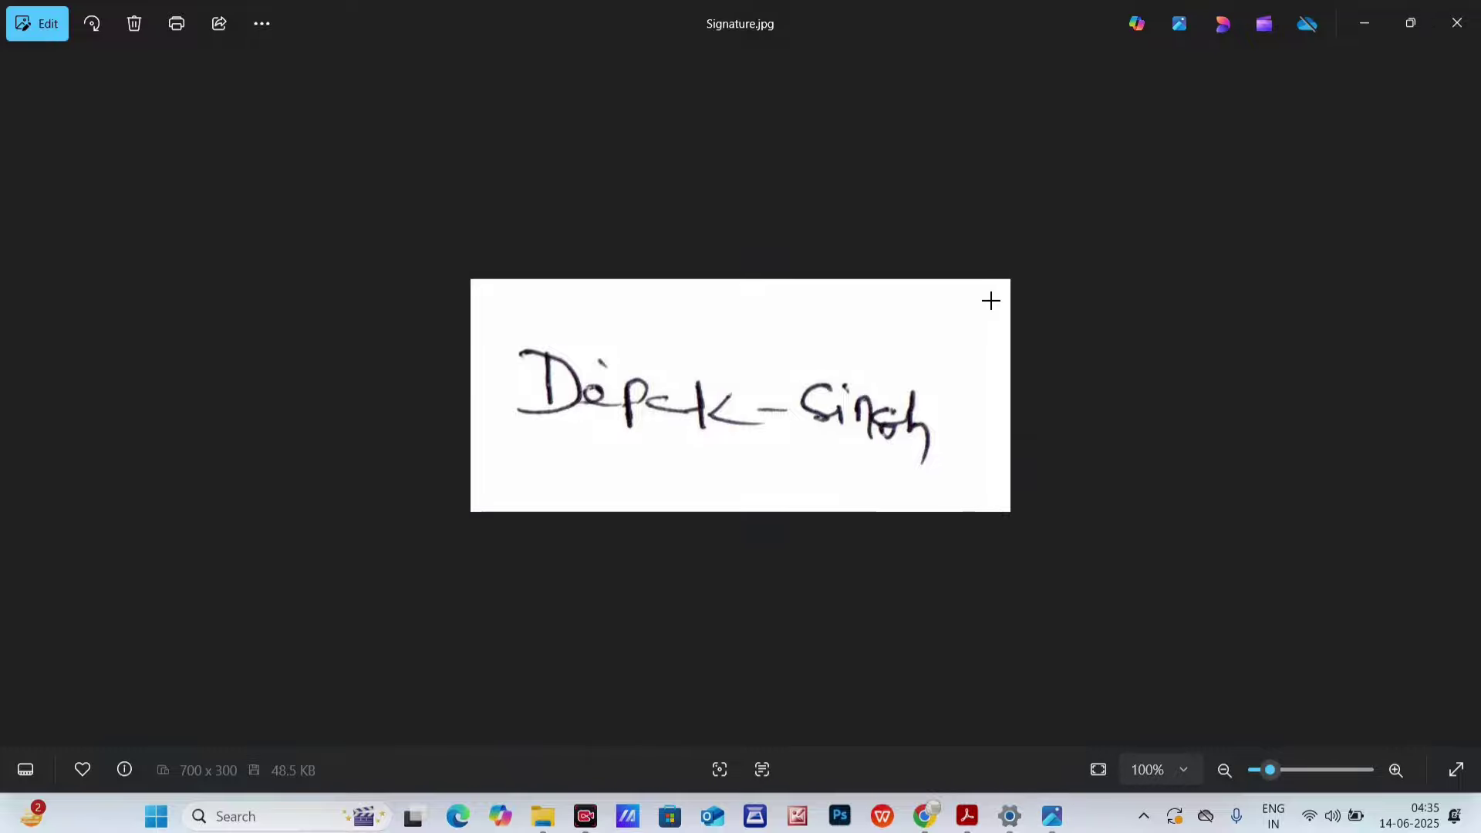
mouse_move(977, 271)
mouse_down()
mouse_move(959, 546)
mouse_move(985, 518)
mouse_up()
mouse_move(569, 317)
mouse_down()
mouse_move(441, 298)
mouse_move(492, 532)
mouse_move(513, 517)
mouse_up()
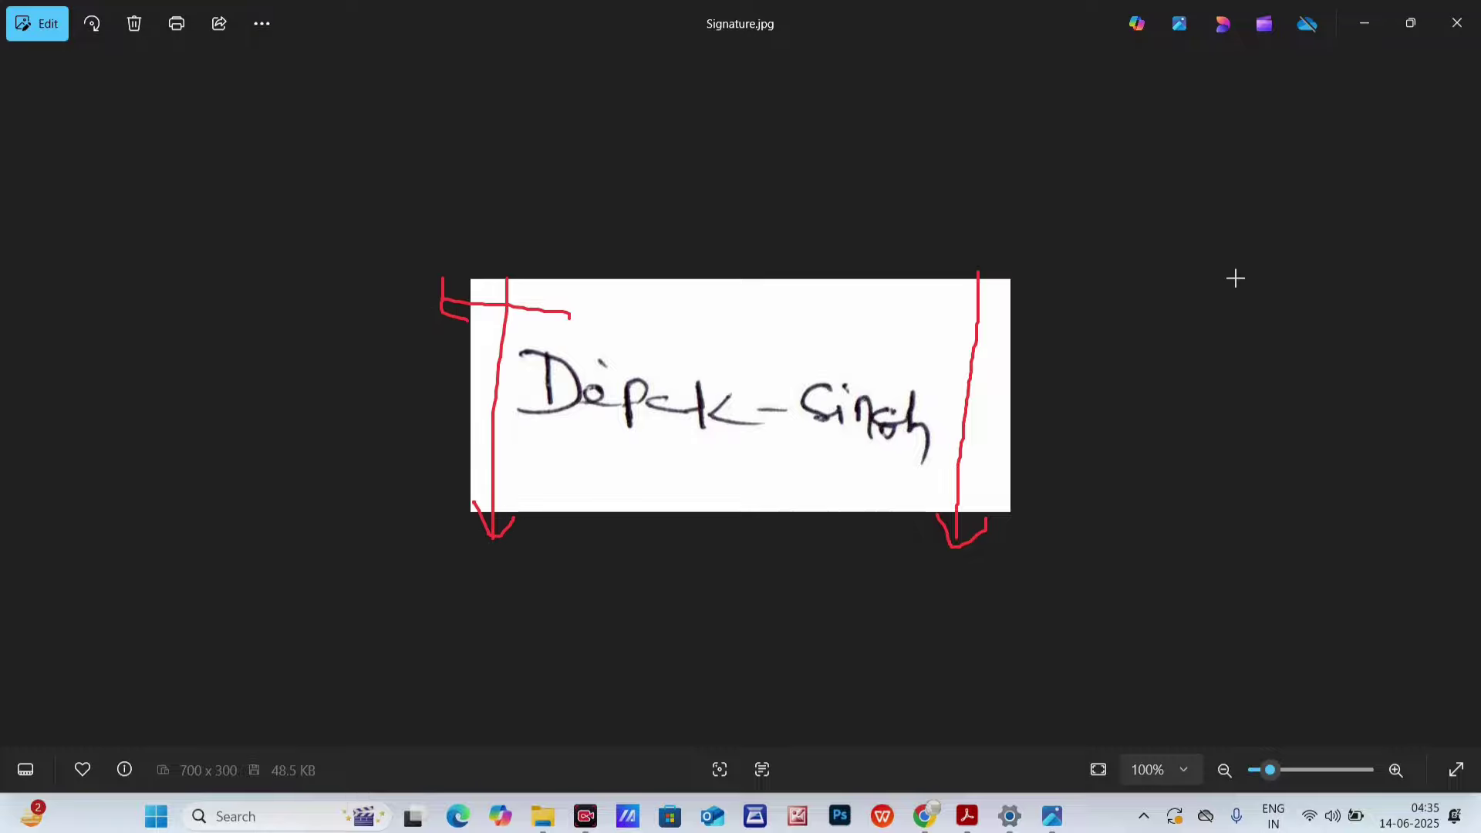
key(e)
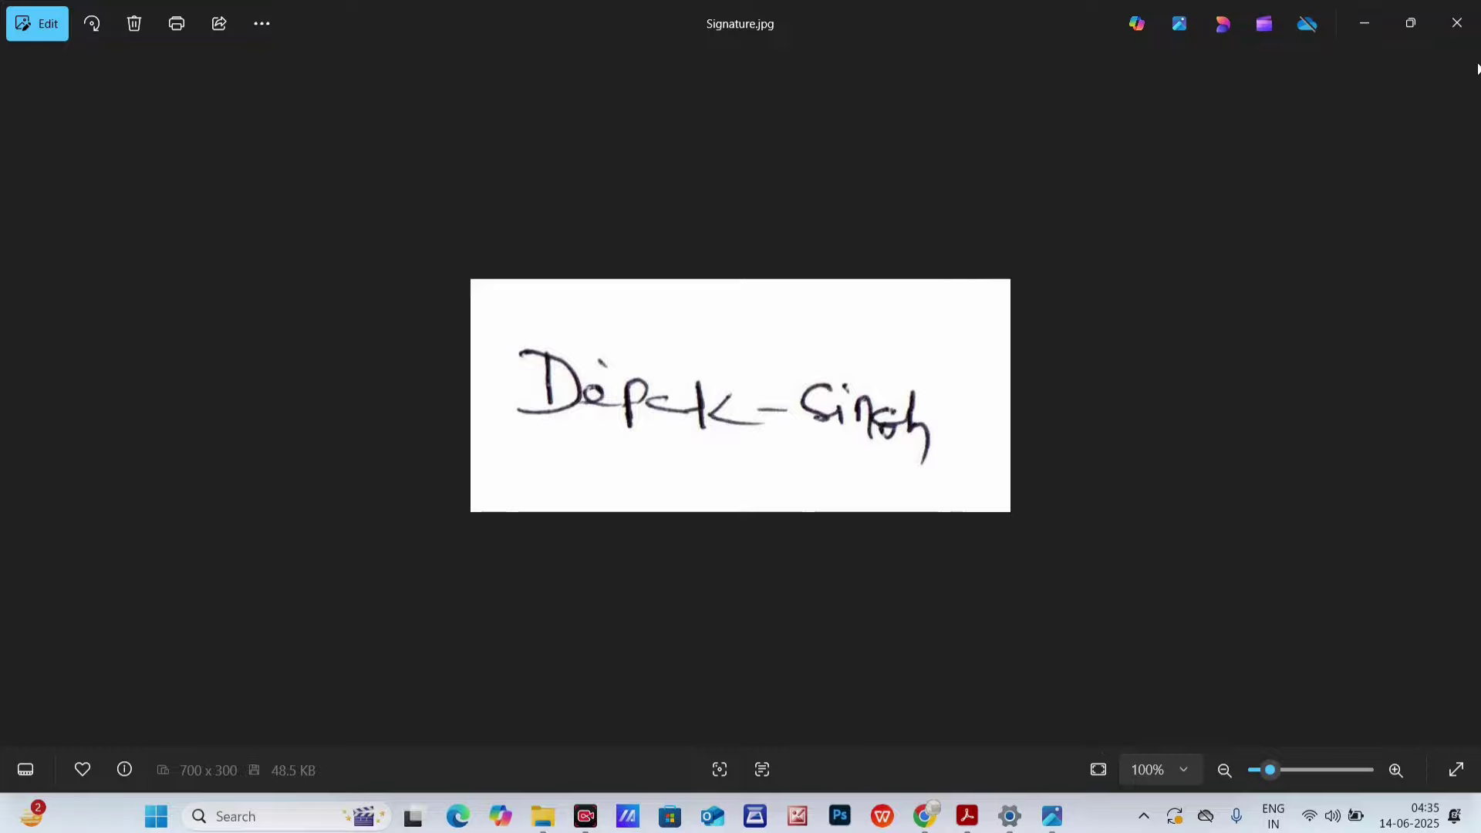
click(1361, 30)
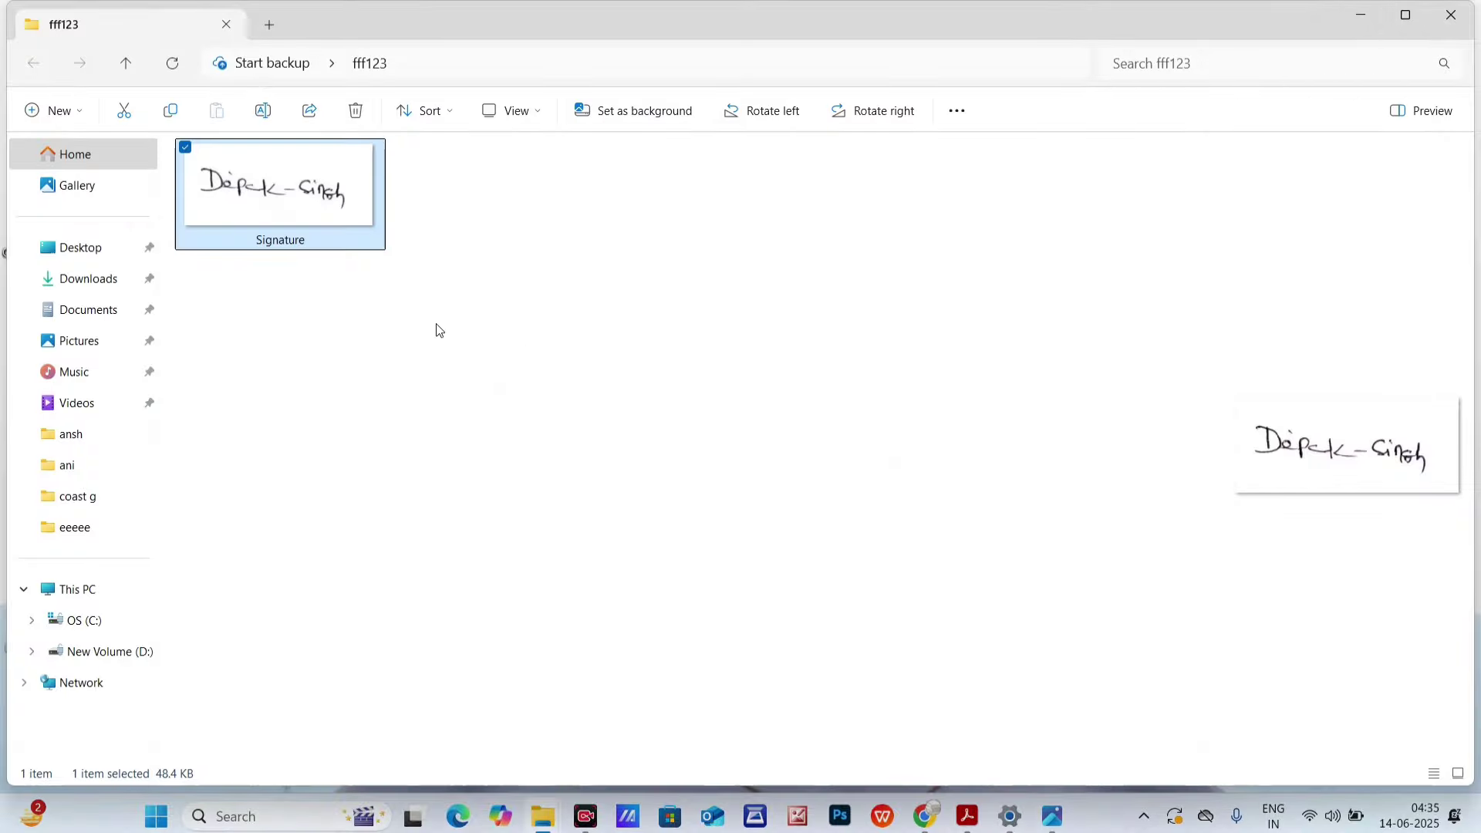
- Return to the Pi7 resize options, recheck the 11.pdf size chart, and dismiss the width warning
click(1357, 16)
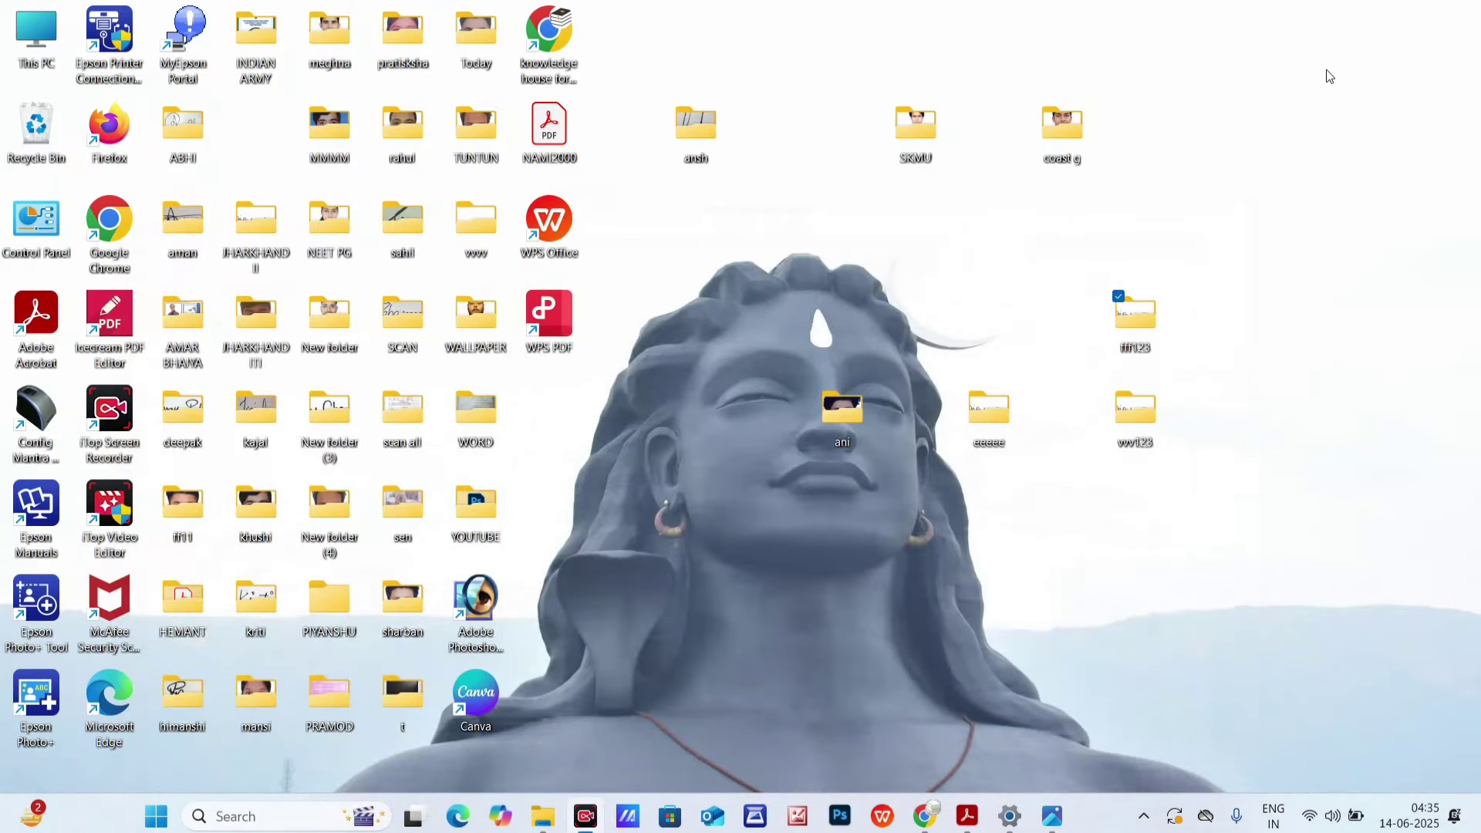
click(924, 816)
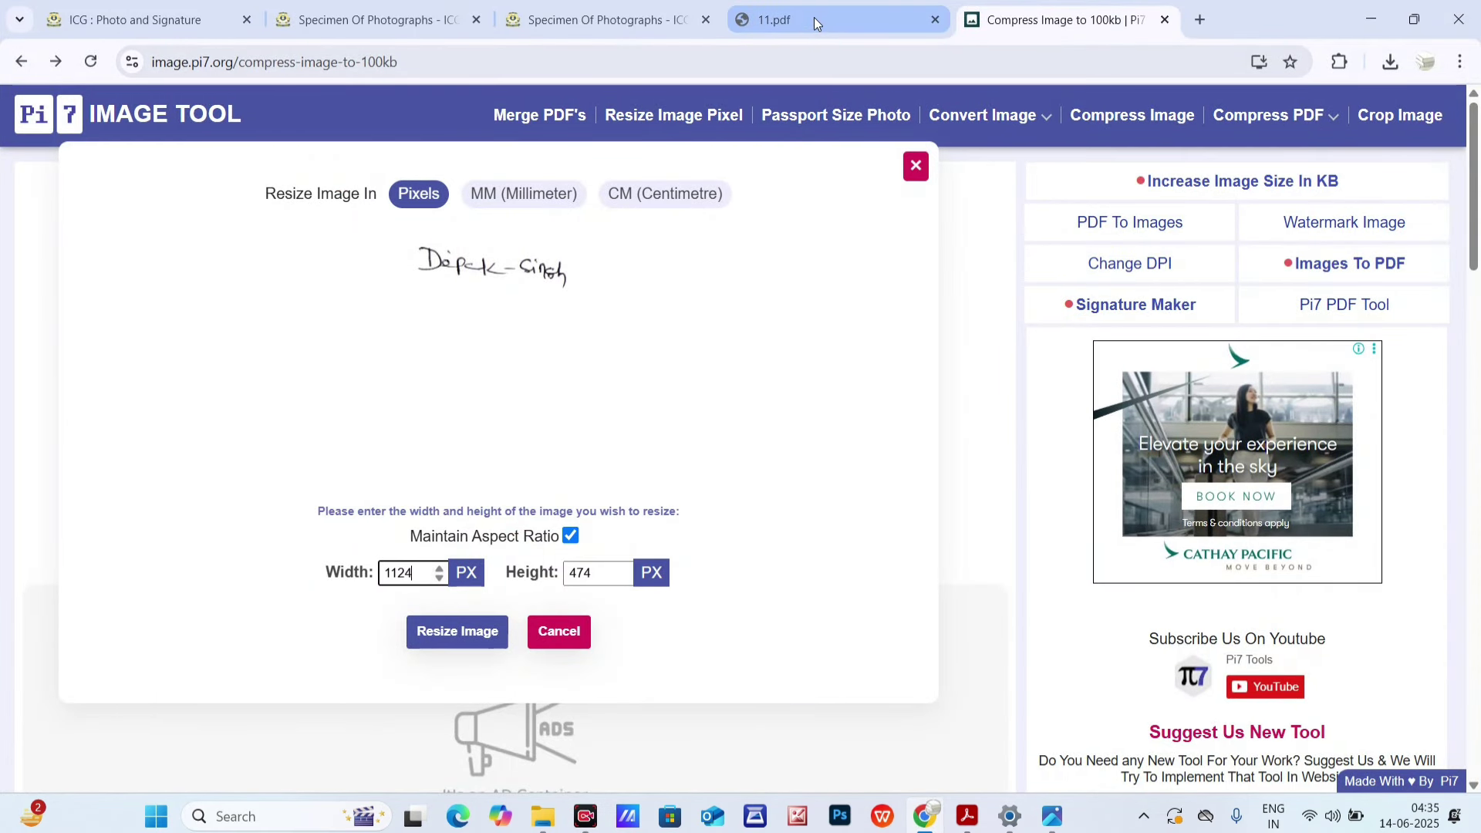
click(815, 23)
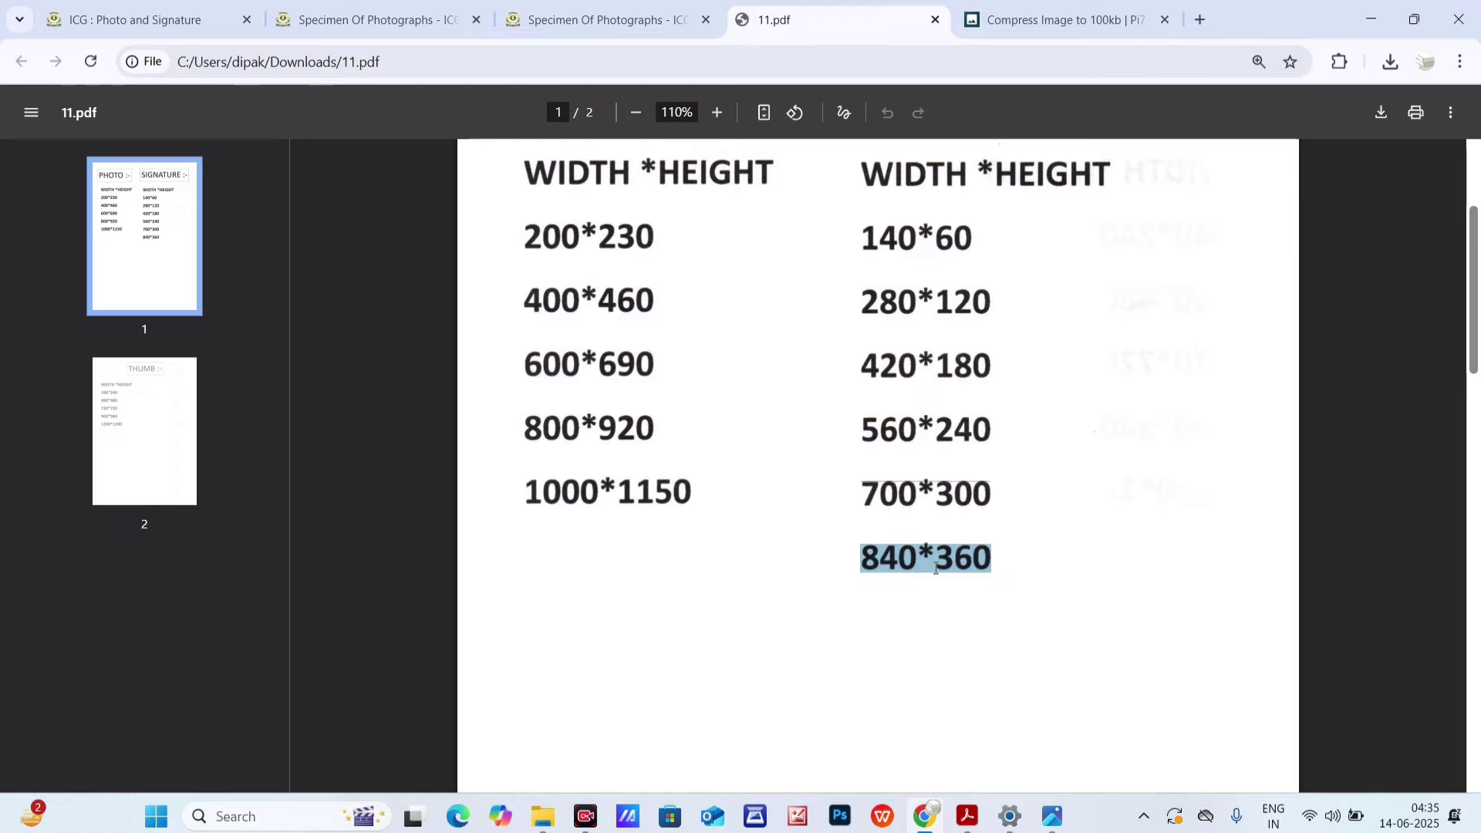
click(973, 20)
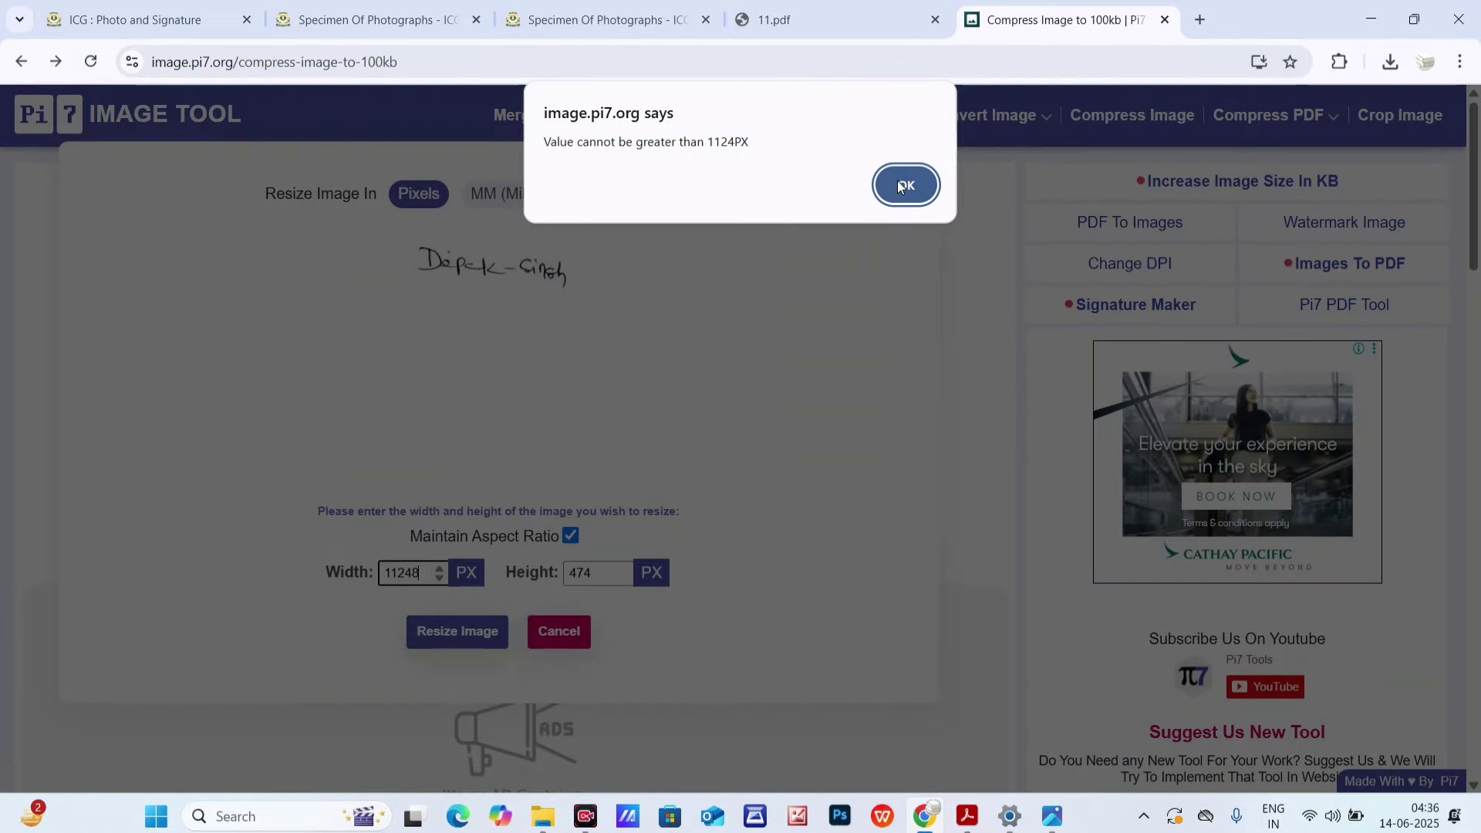
click(900, 186)
- Resize the signature to 840 × 360 px with the aspect ratio unlocked
click(337, 585)
text(8)
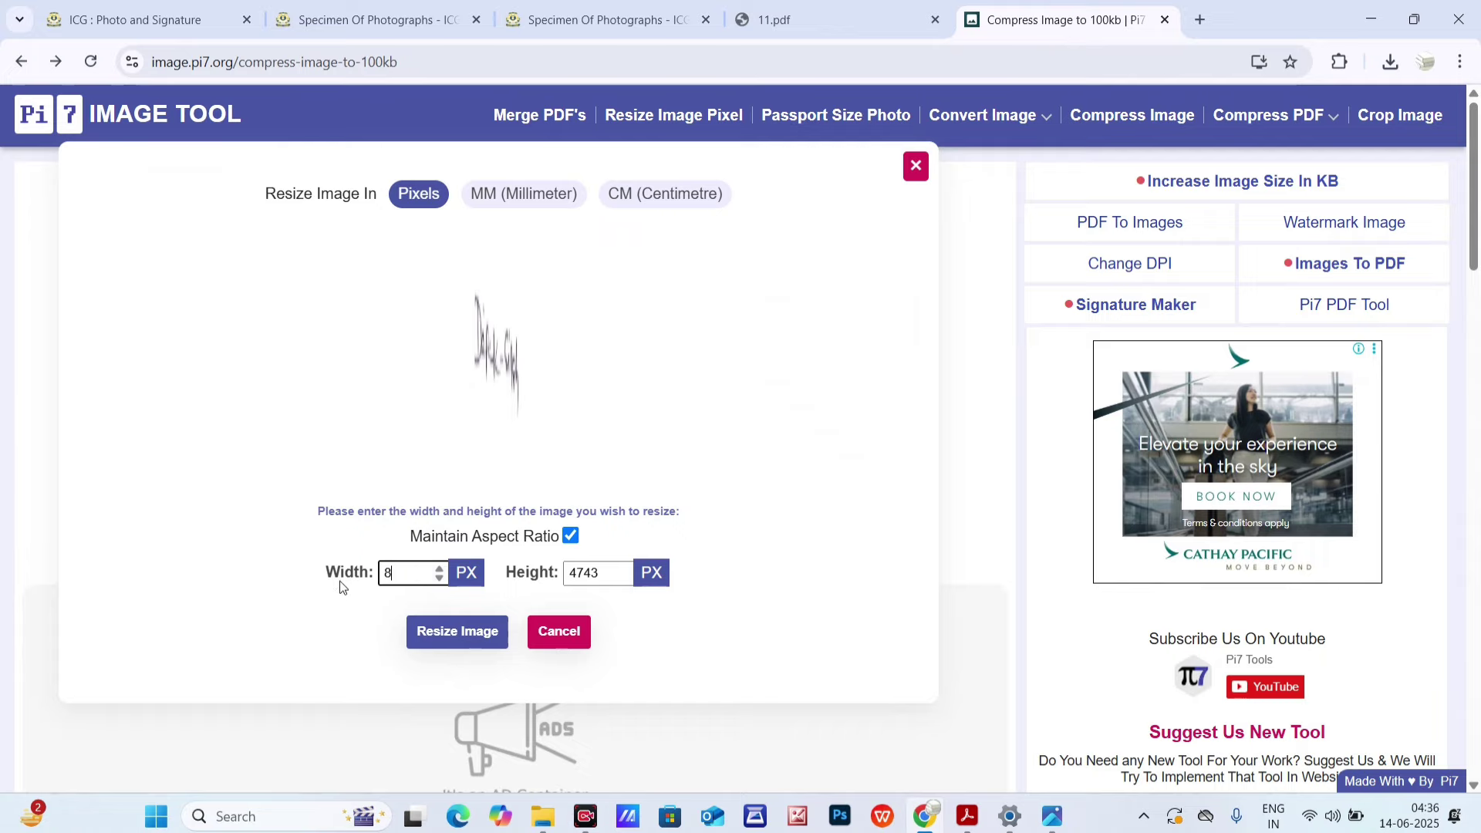
text(40)
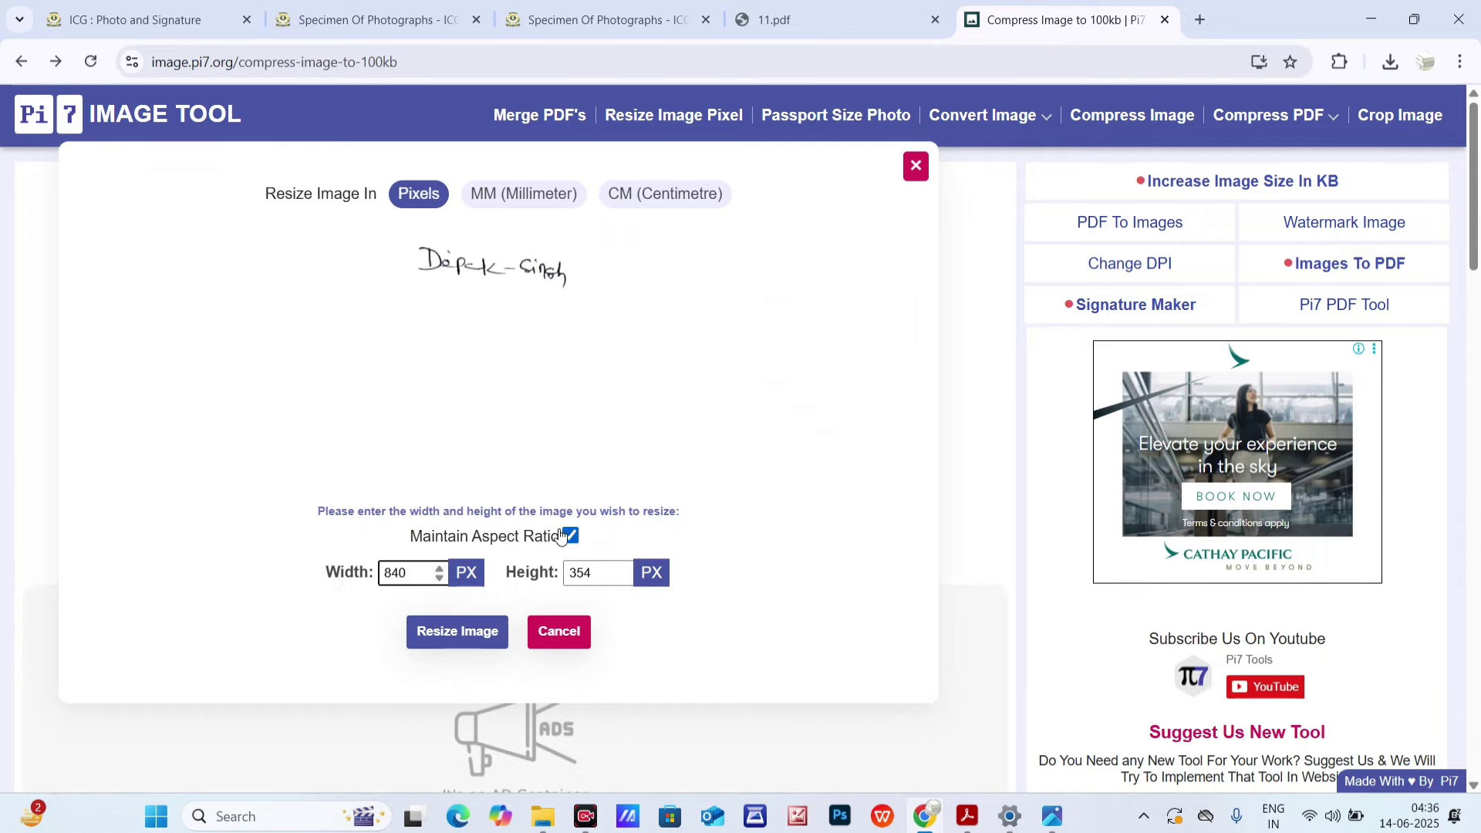
click(570, 536)
click(595, 574)
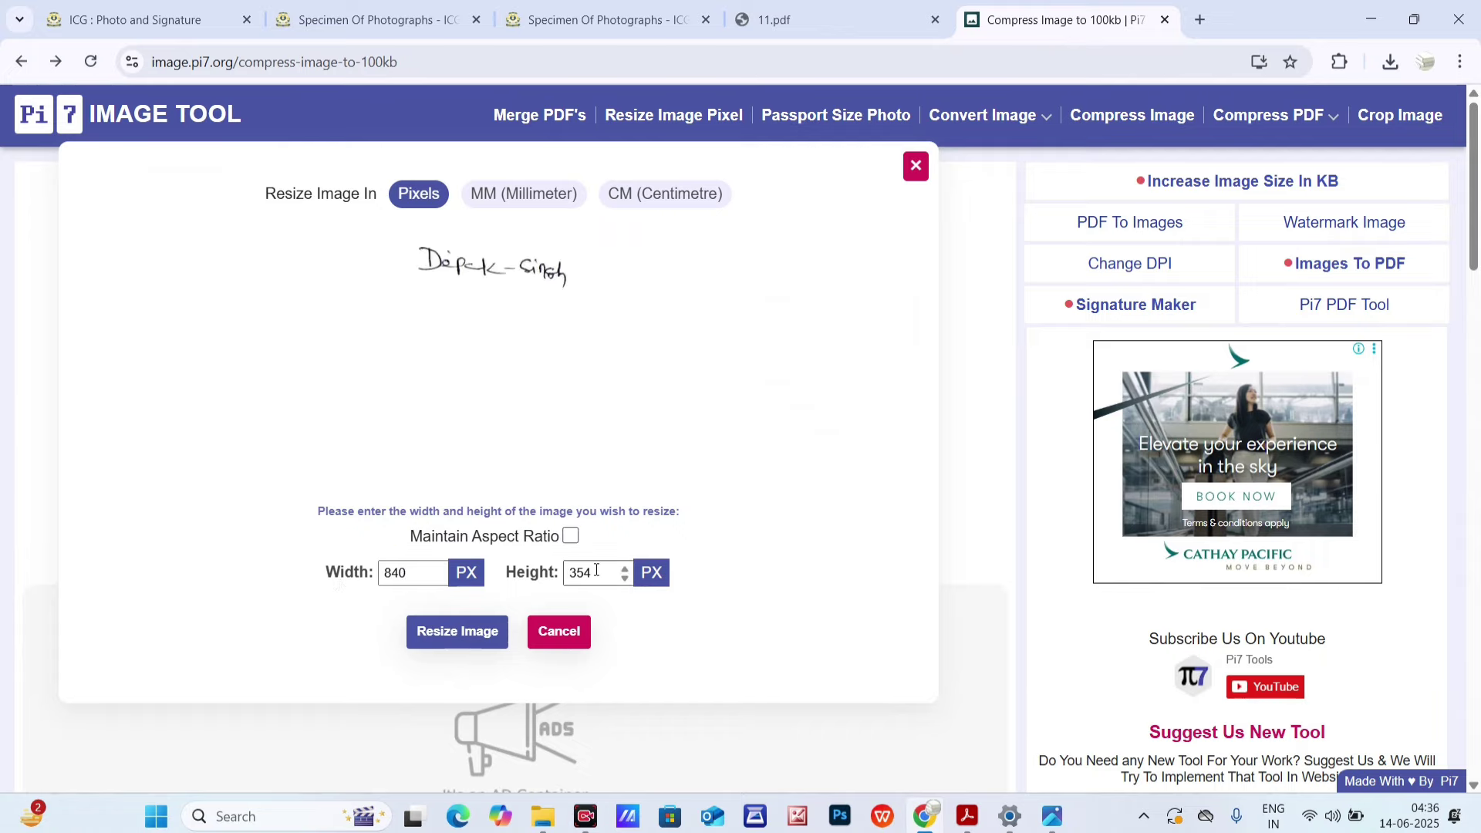
click(895, 10)
click(1056, 17)
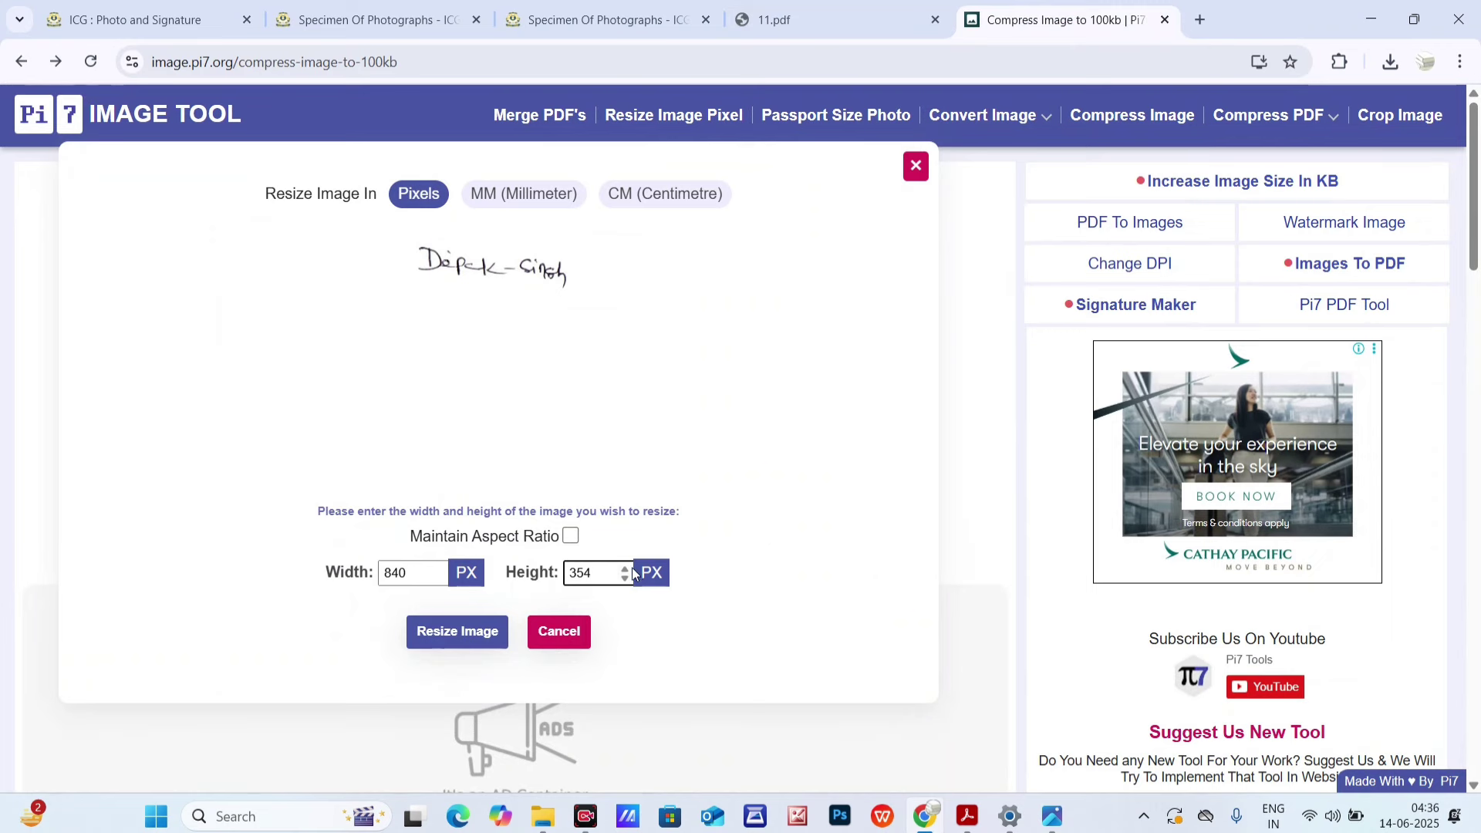
text(3)
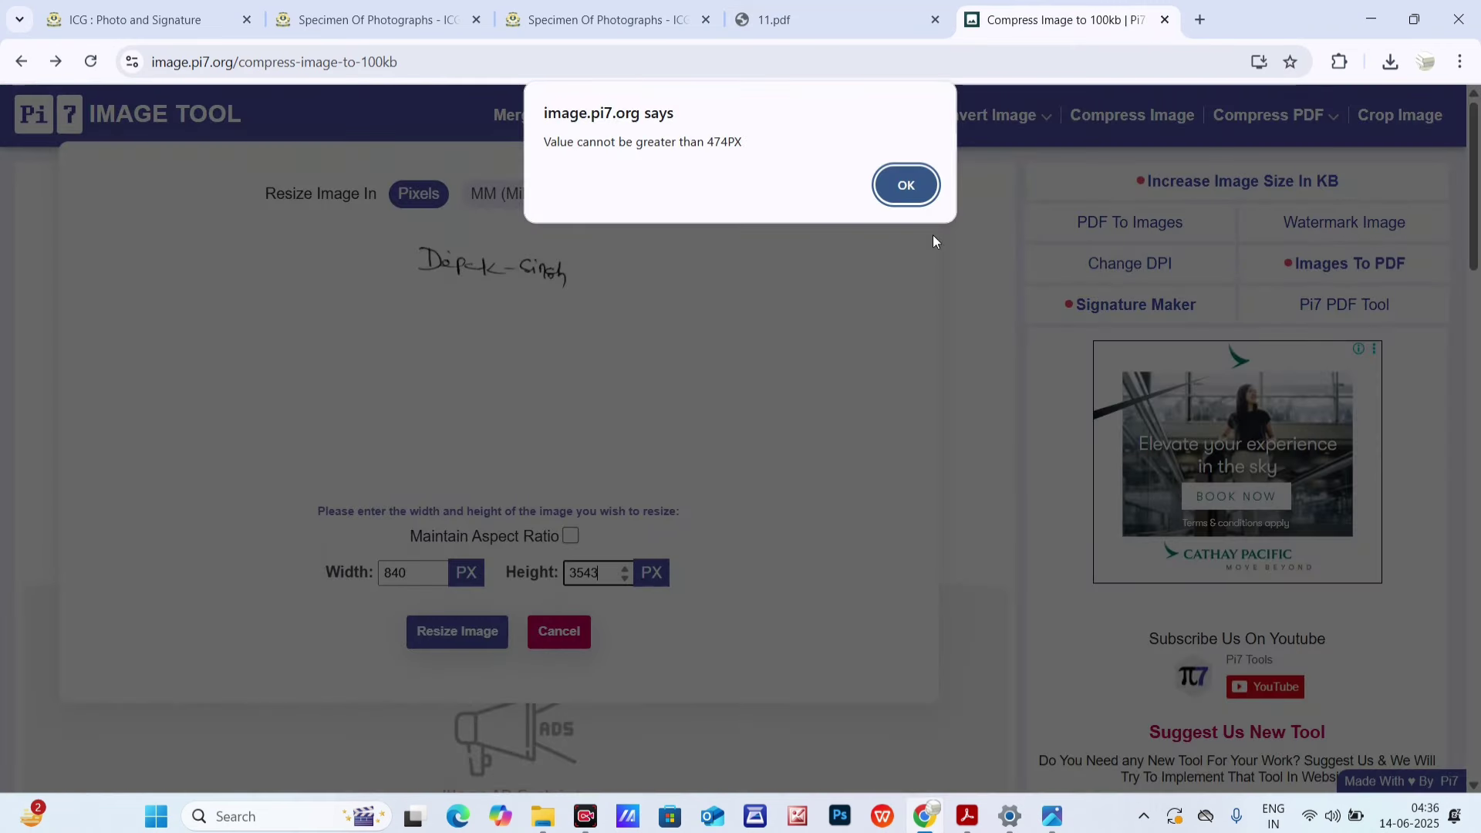
click(906, 185)
key(BackSpace)
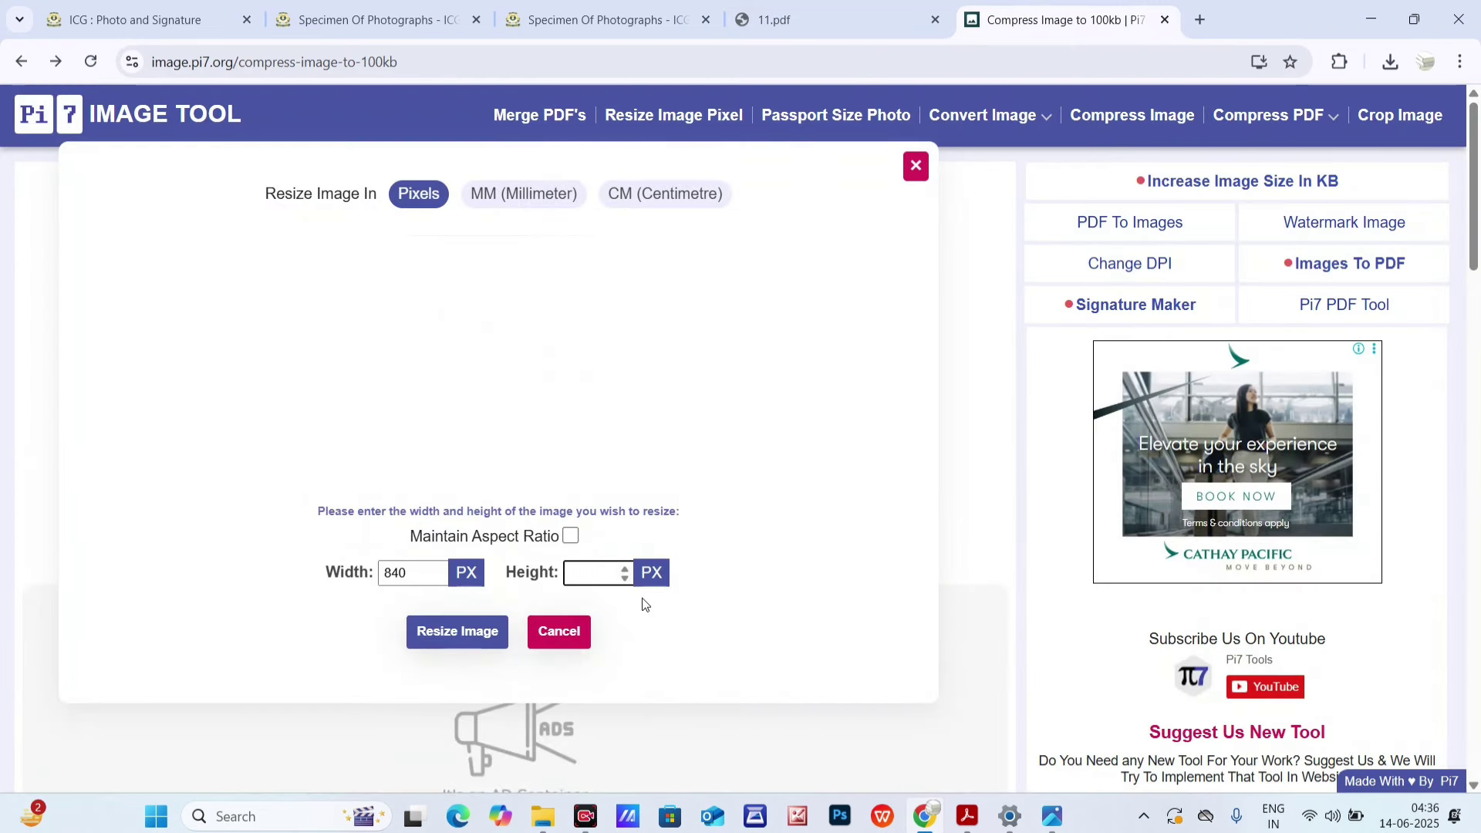
text(360)
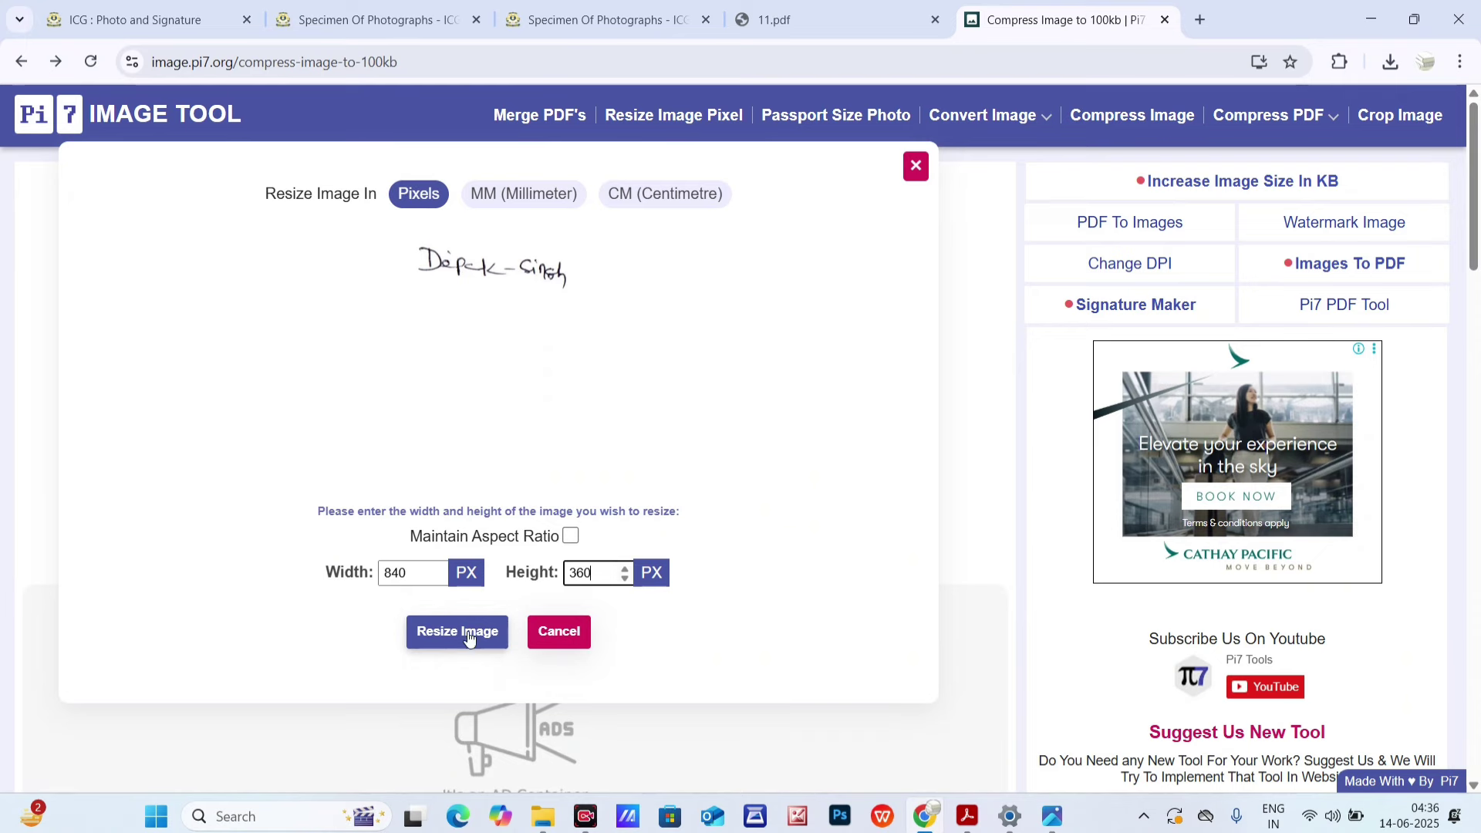
click(463, 632)
- Compress the resized signature to 48 KB and download it
drag(436, 563, 310, 572)
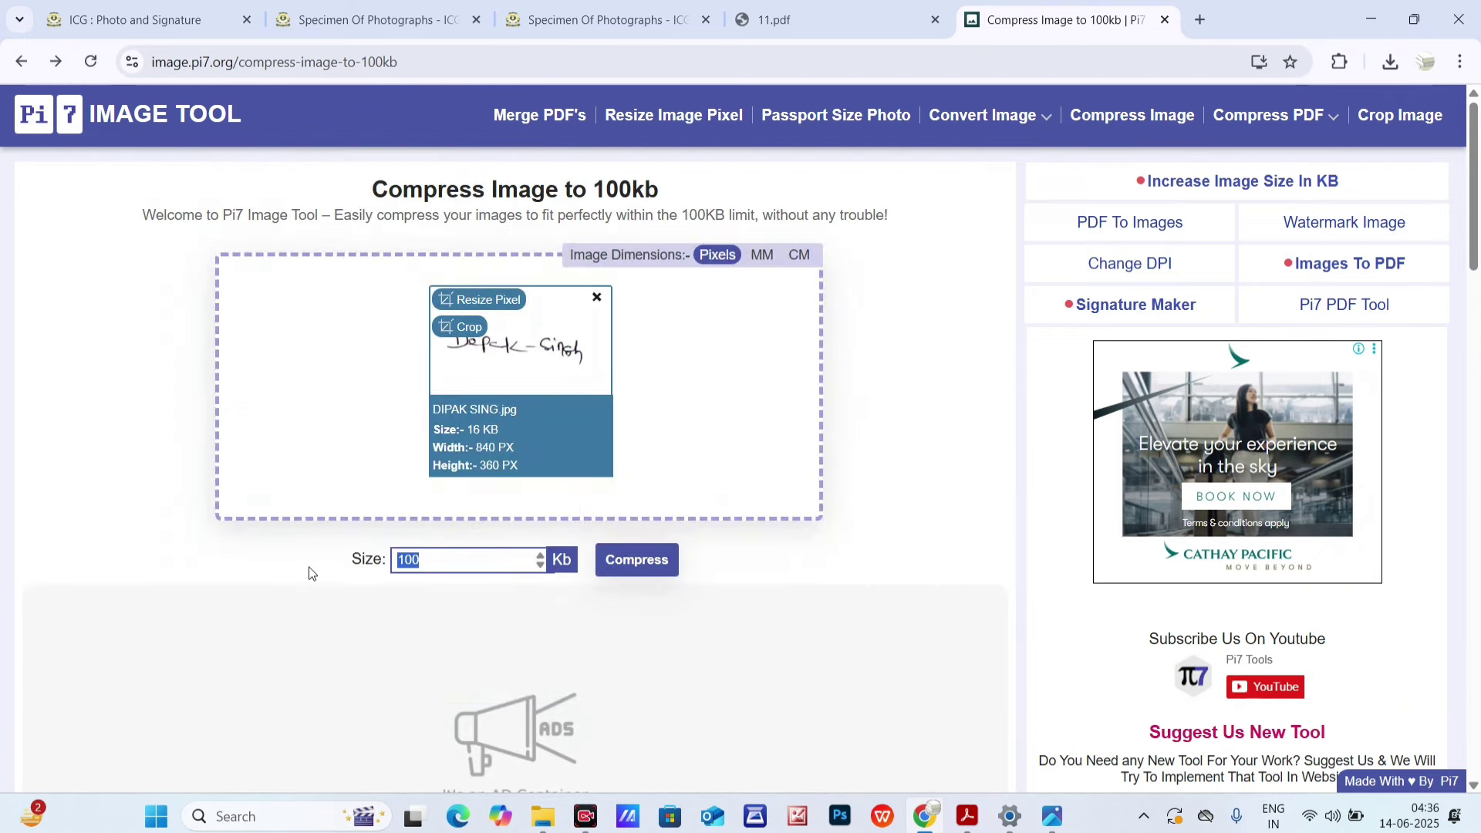
text(50)
click(624, 561)
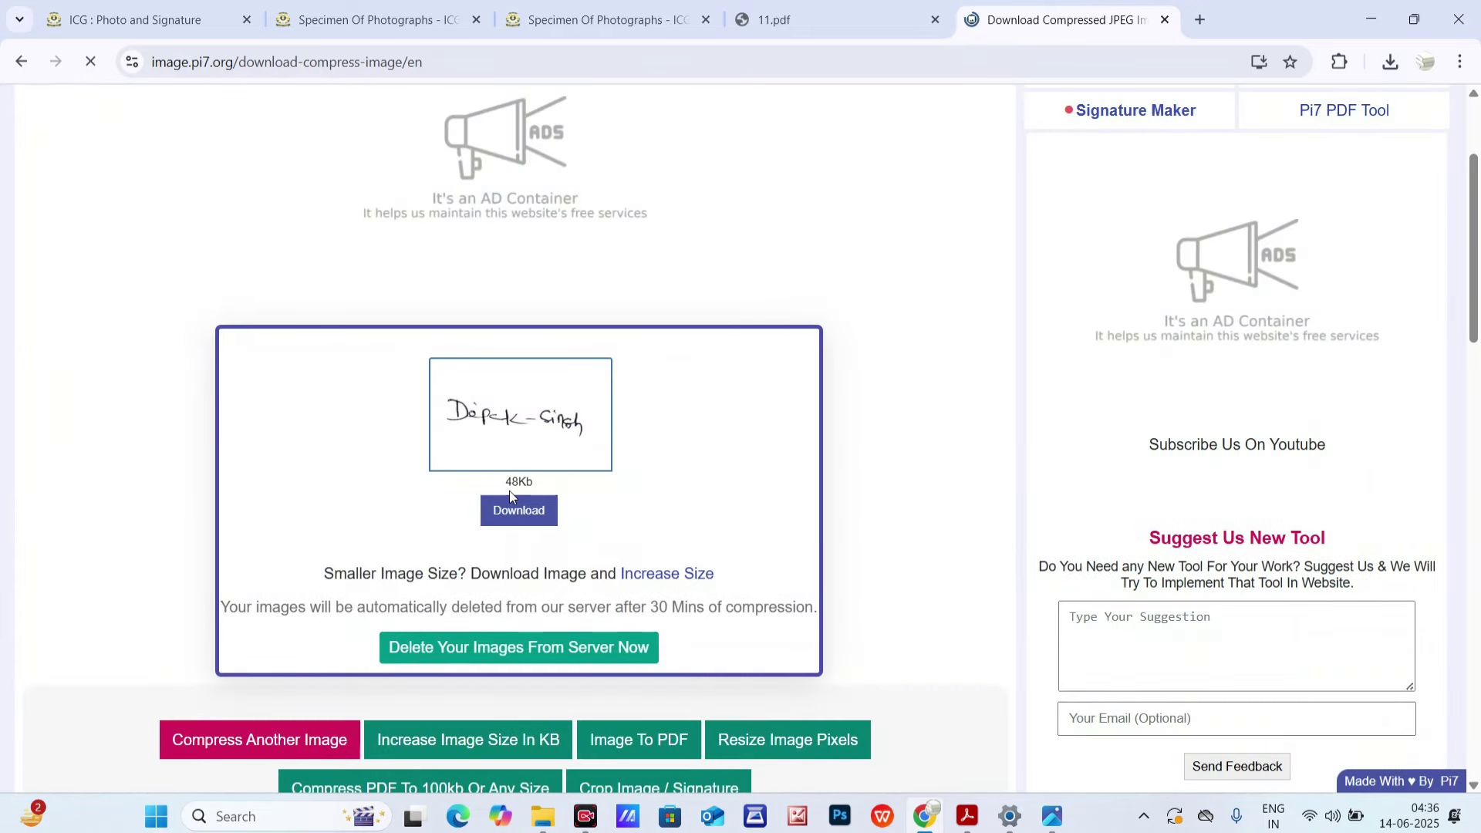
double_click(507, 485)
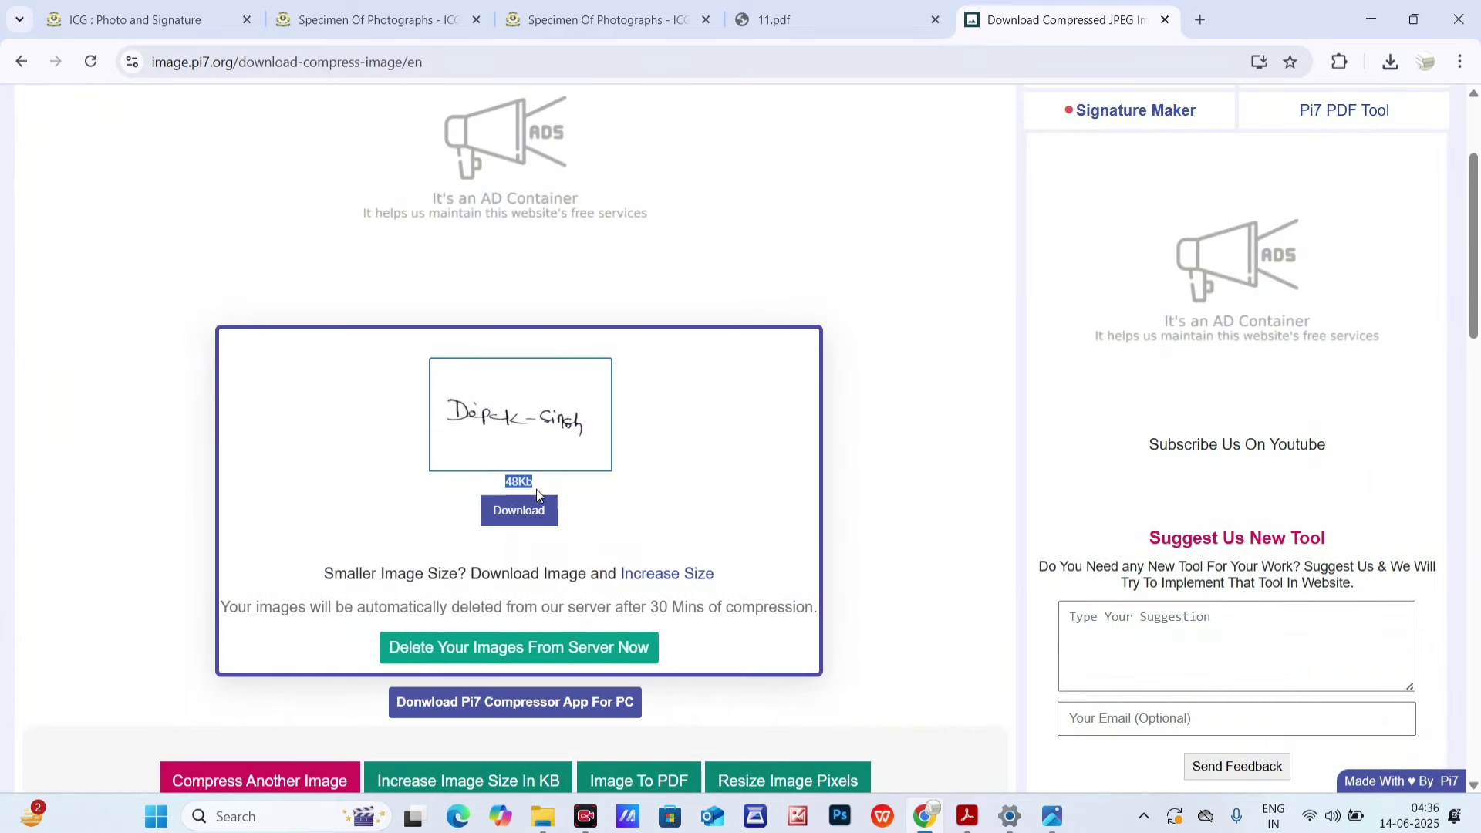
click(515, 514)
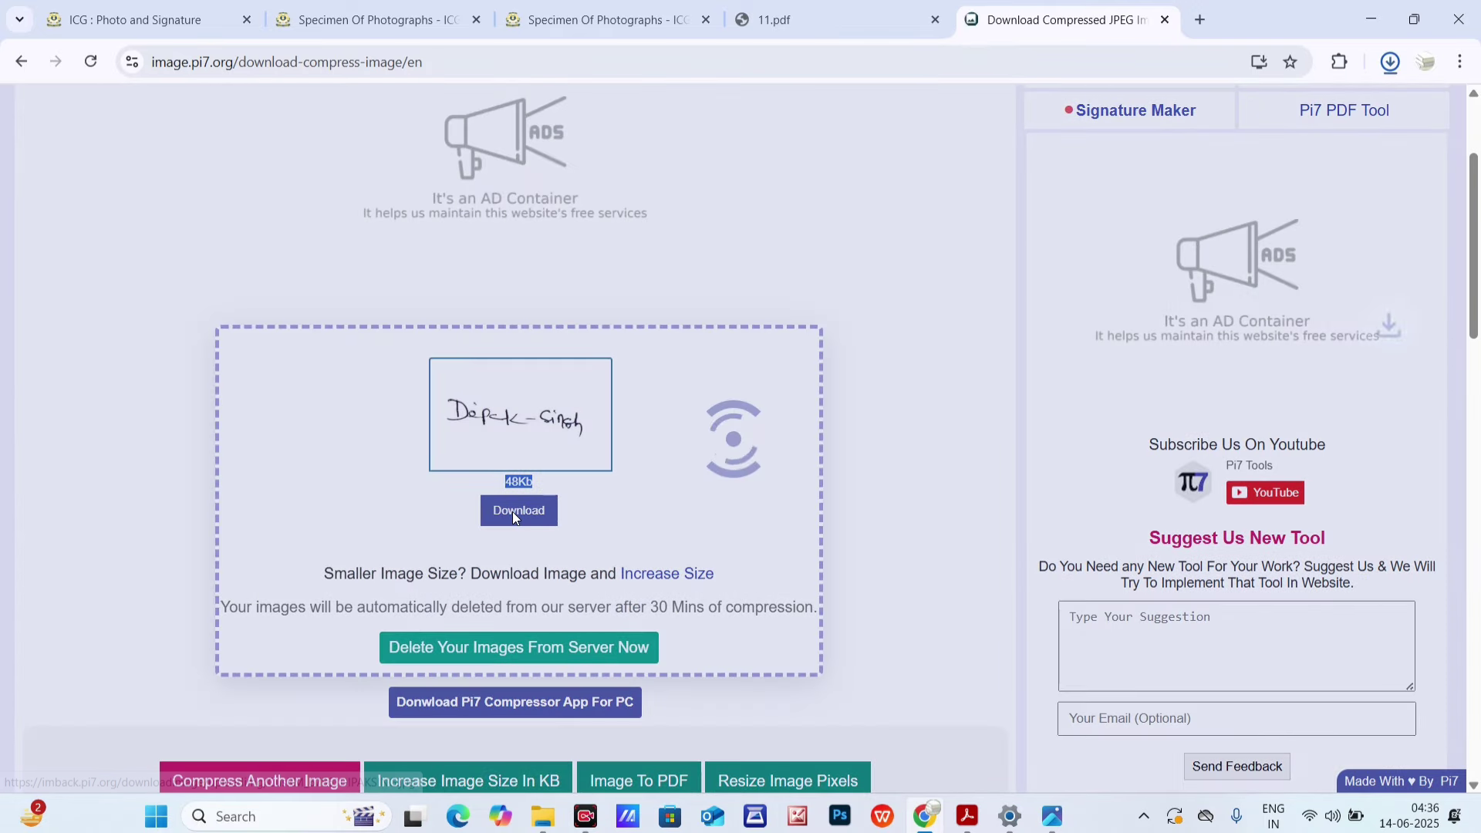
click(1389, 62)
click(1322, 146)
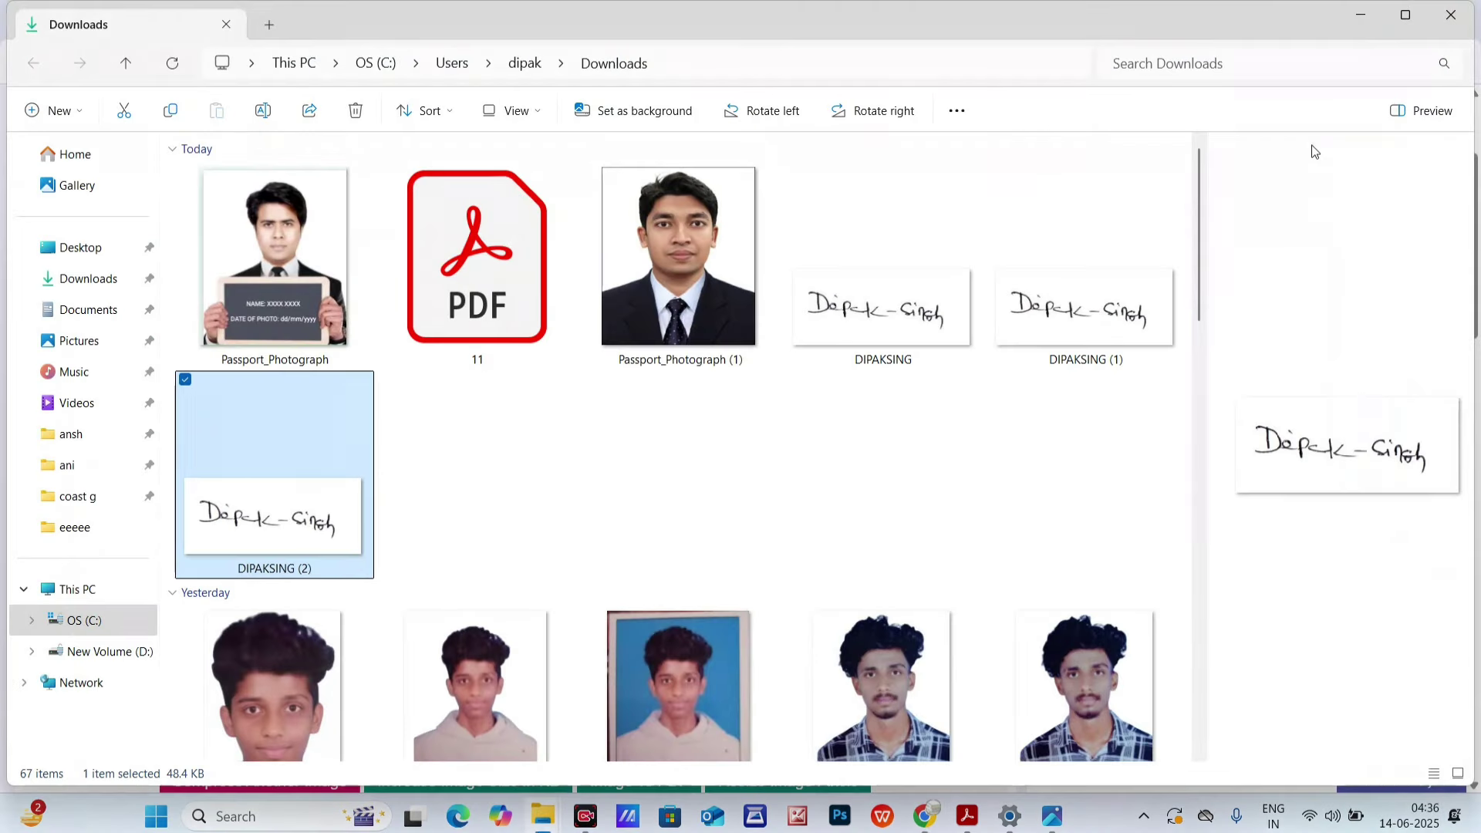
right_click(490, 526)
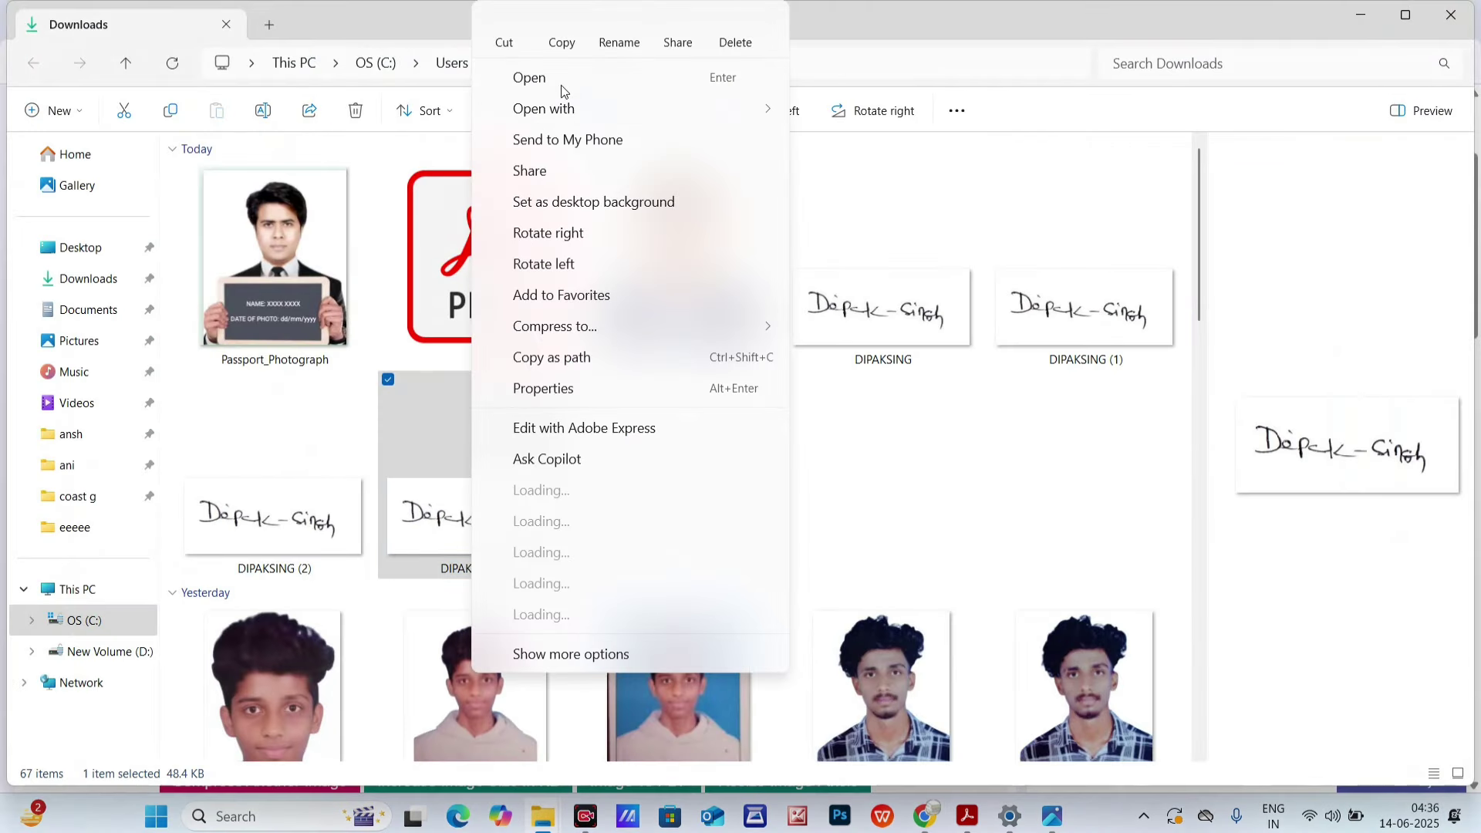
click(1221, 27)
click(1361, 21)
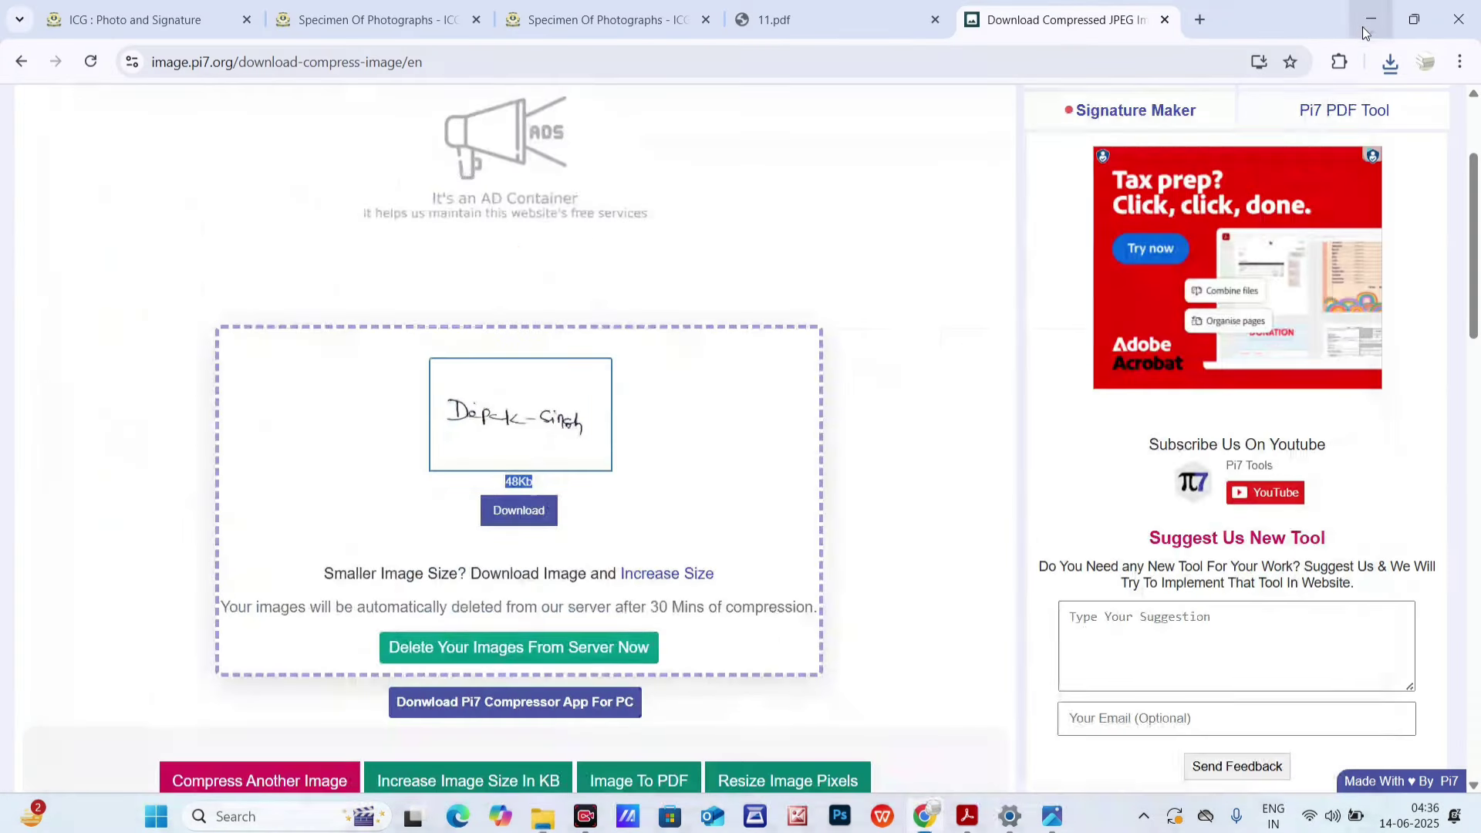
click(1361, 20)
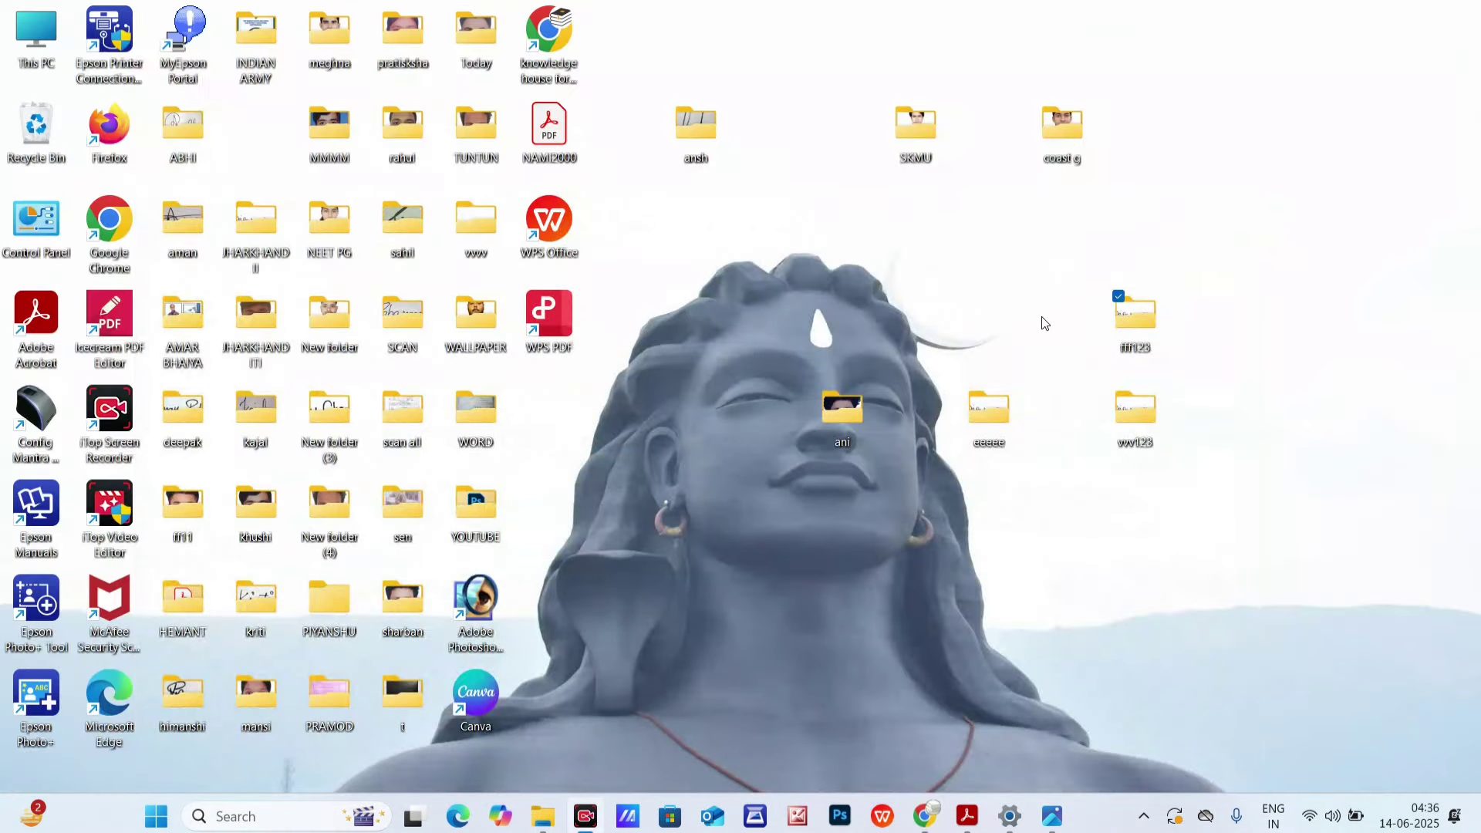
right_click(895, 557)
mouse_move(952, 427)
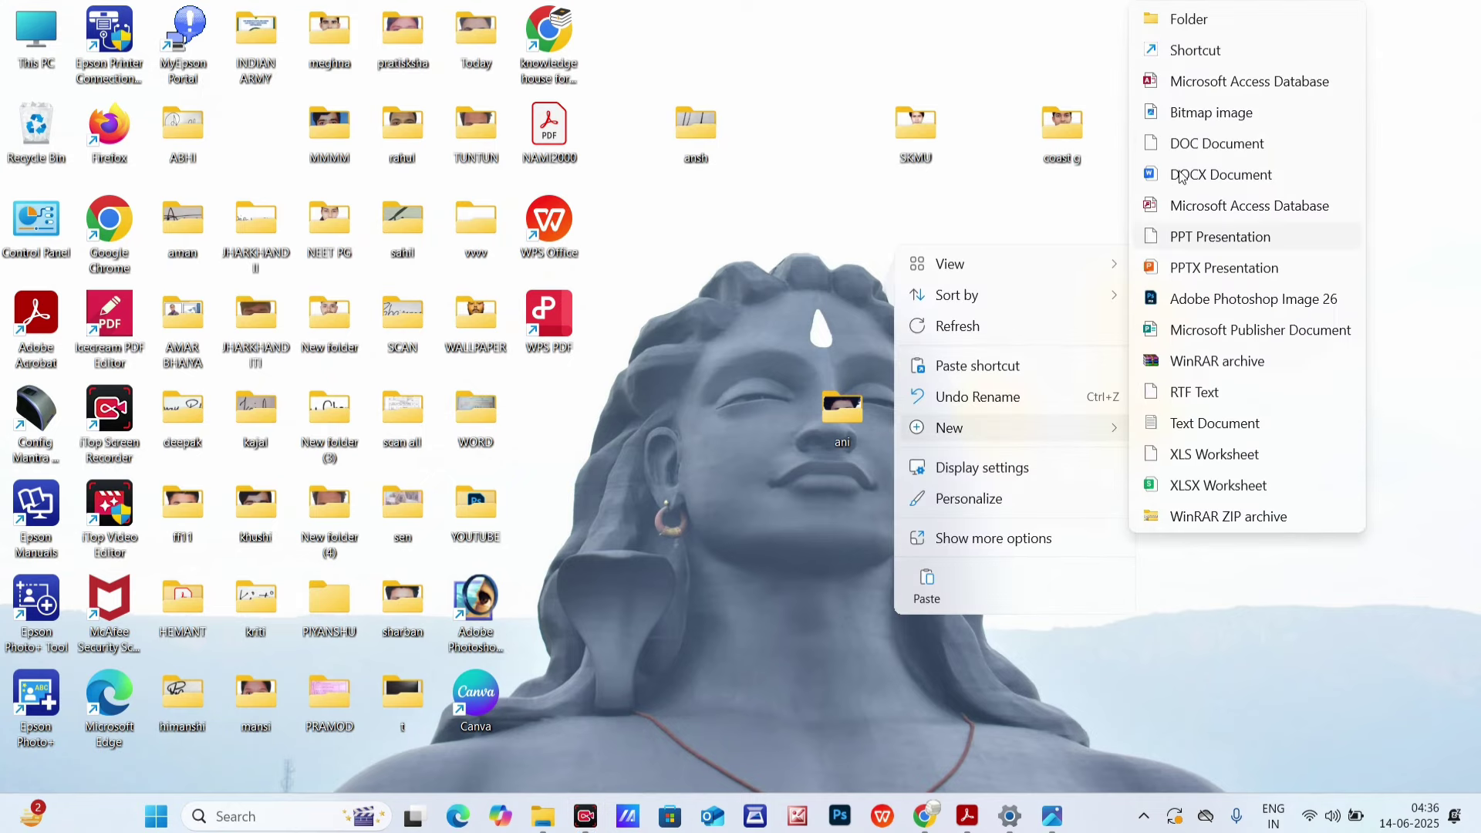
click(1208, 29)
text(laa)
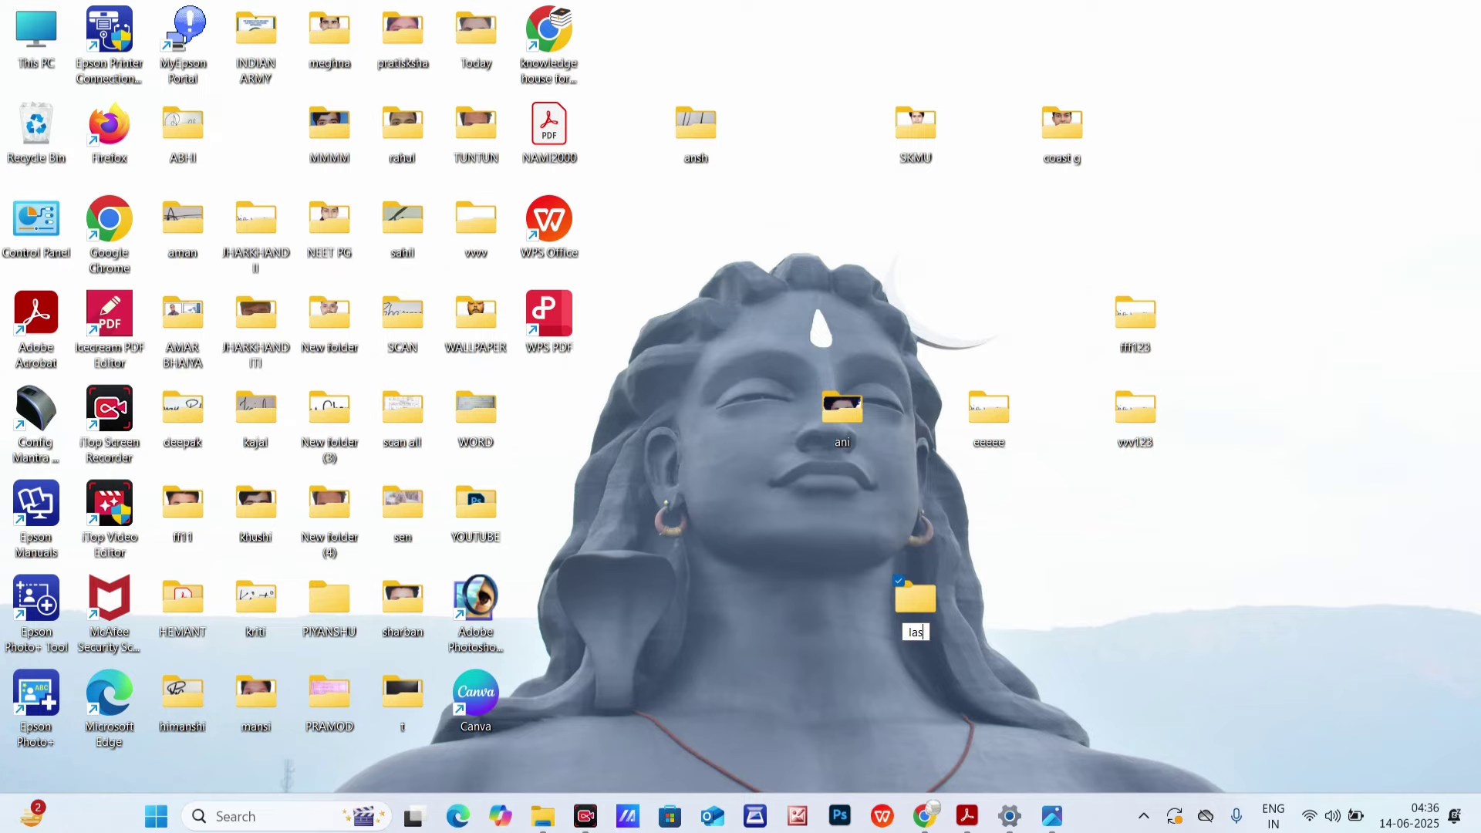
text(t baar)
key(Return)
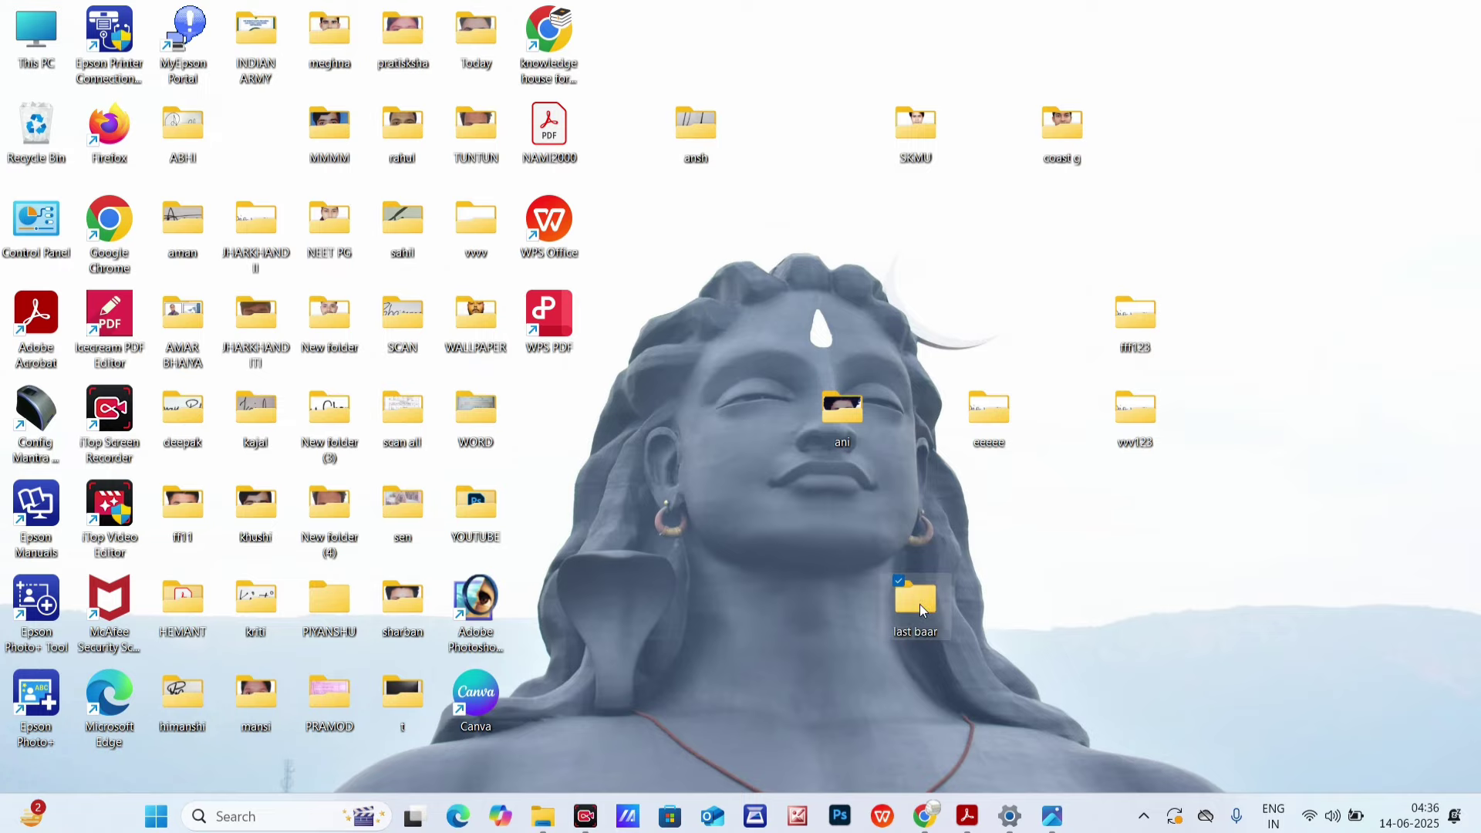
double_click(919, 607)
right_click(648, 377)
click(693, 357)
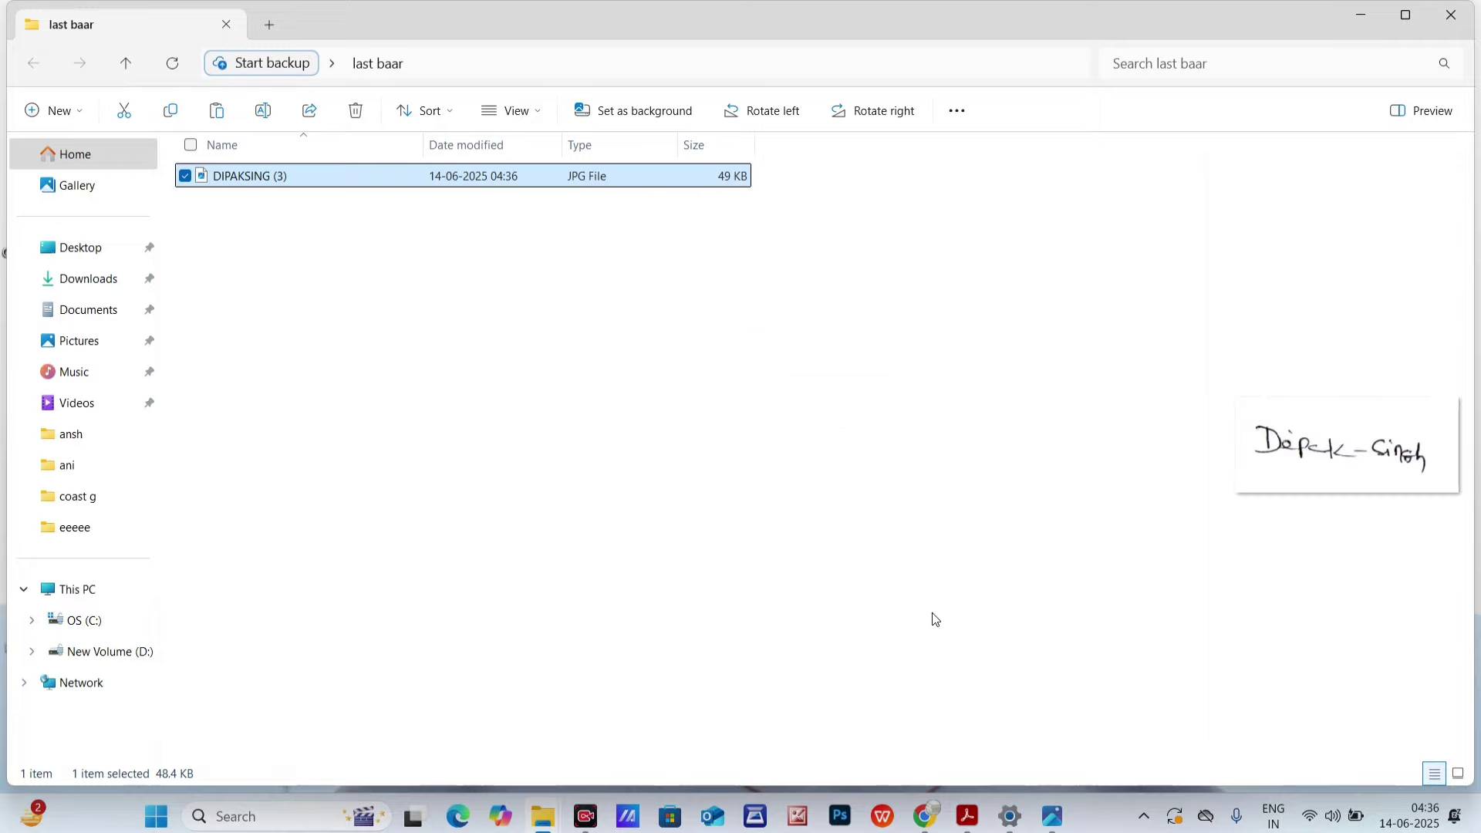
- Reopen the ICG Photo and Signature page and copy the required file name 'Signature'
mouse_move(926, 818)
click(117, 21)
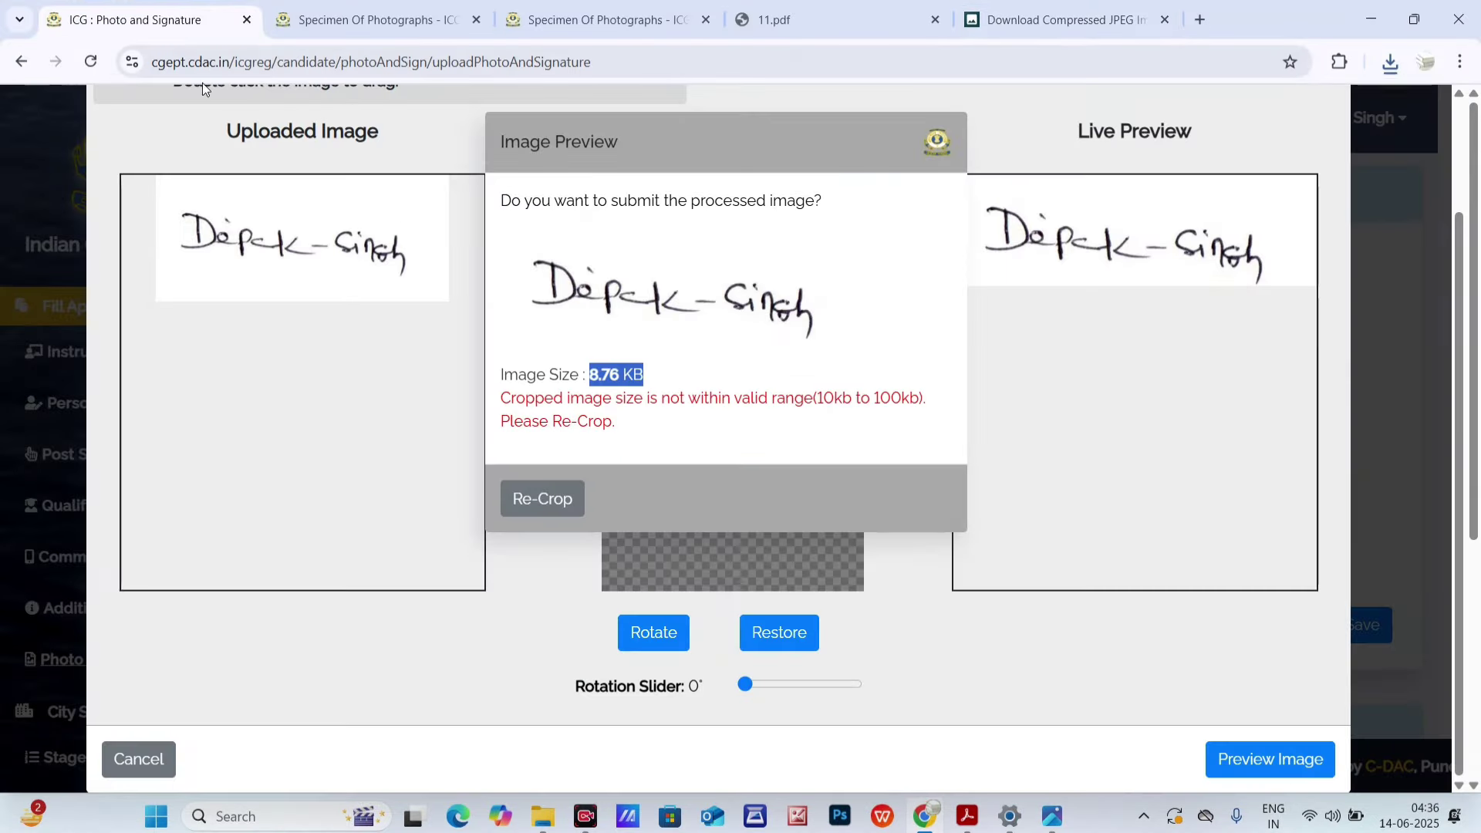
click(21, 64)
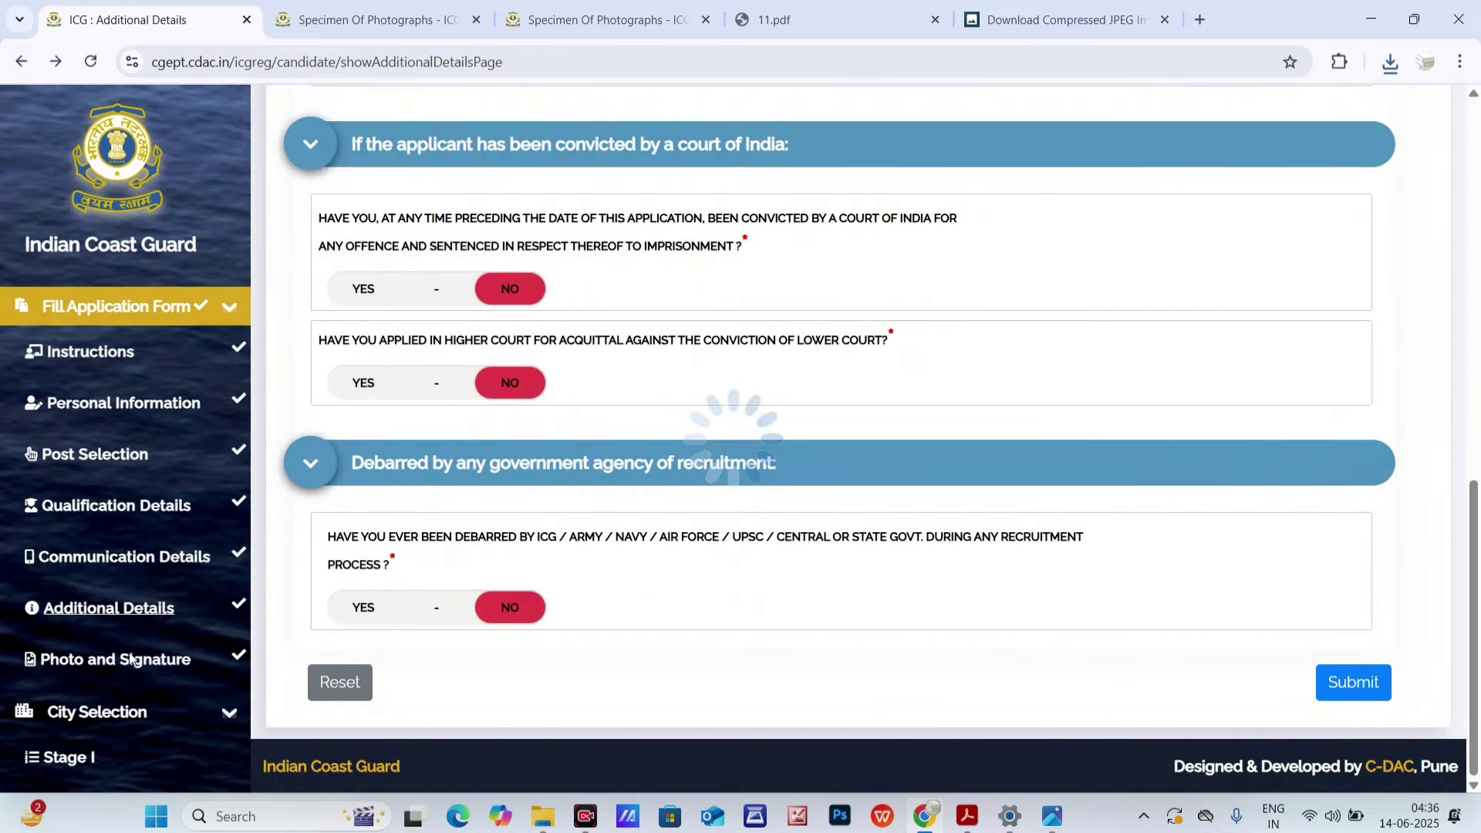
click(116, 659)
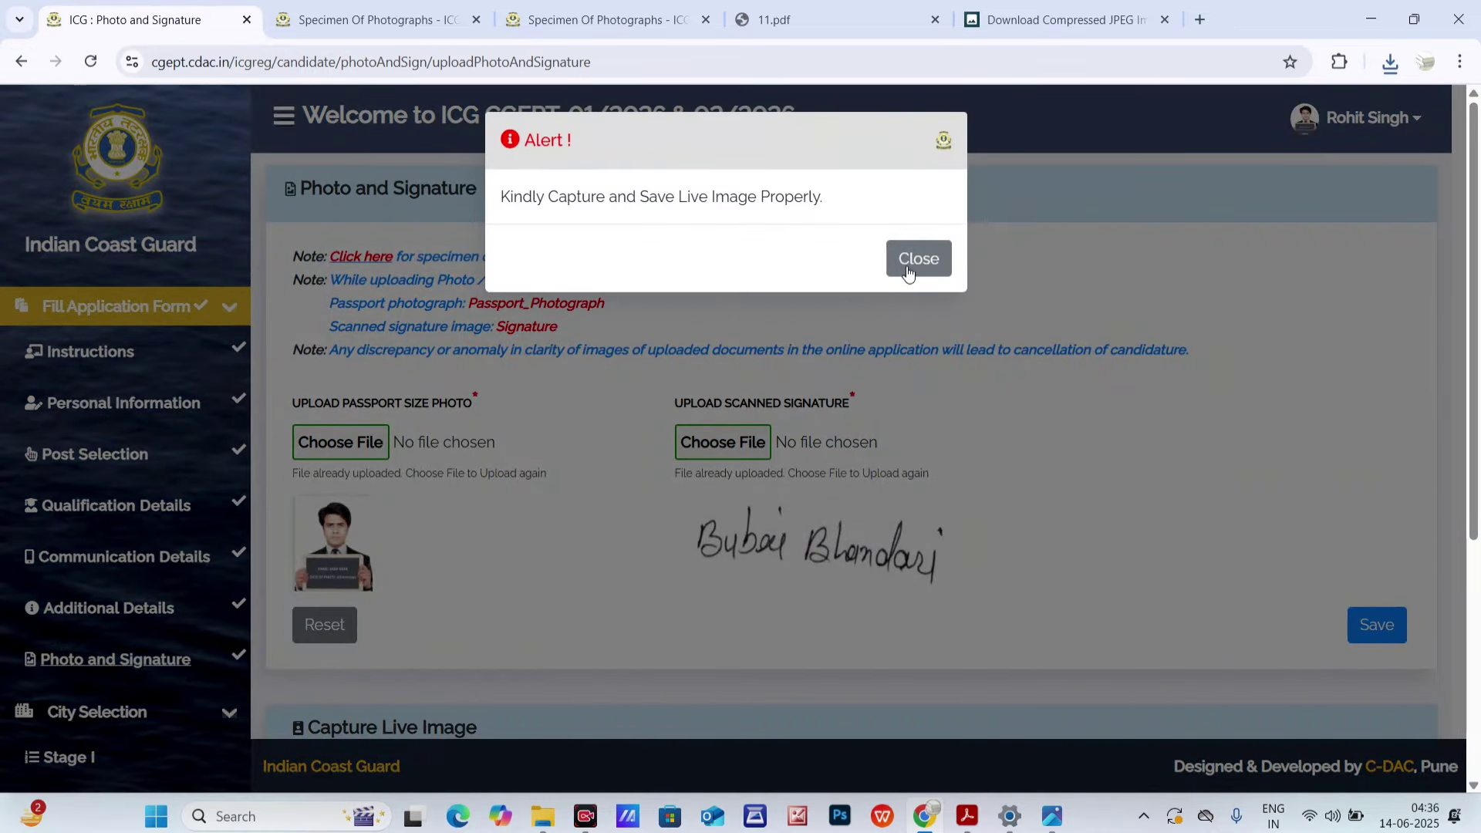
click(908, 271)
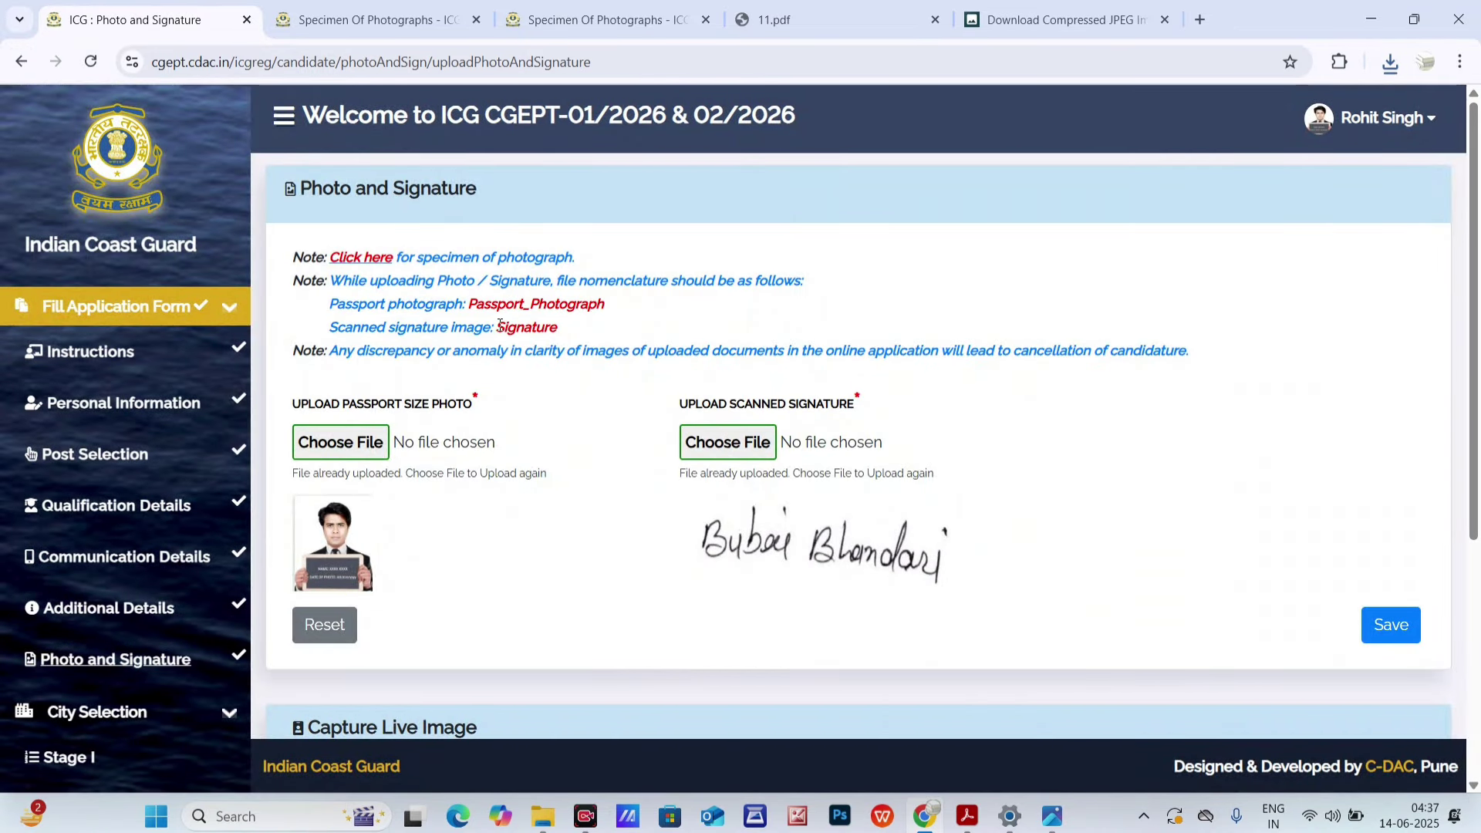
drag(497, 326, 558, 334)
right_click(547, 332)
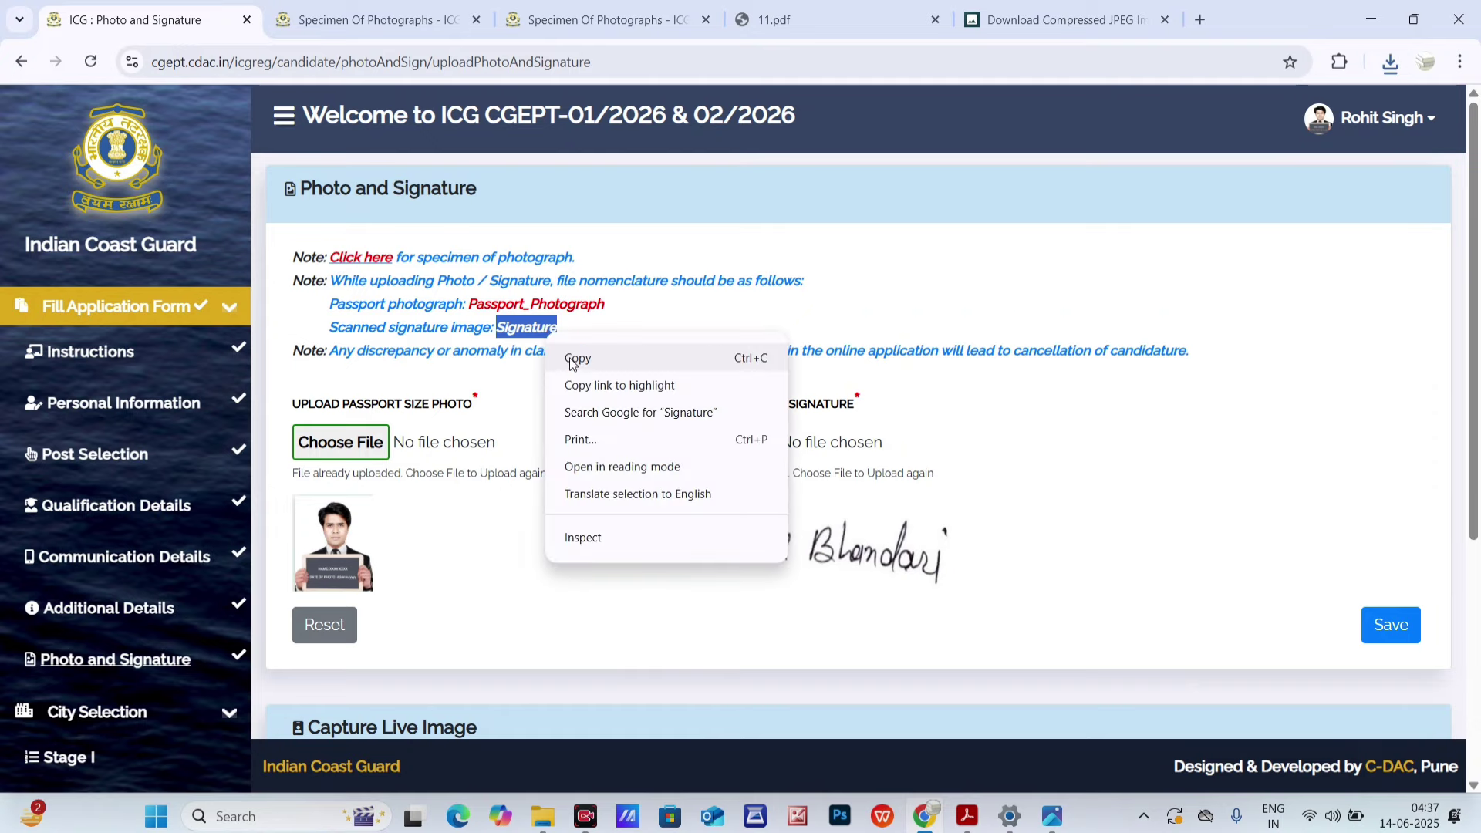
click(571, 357)
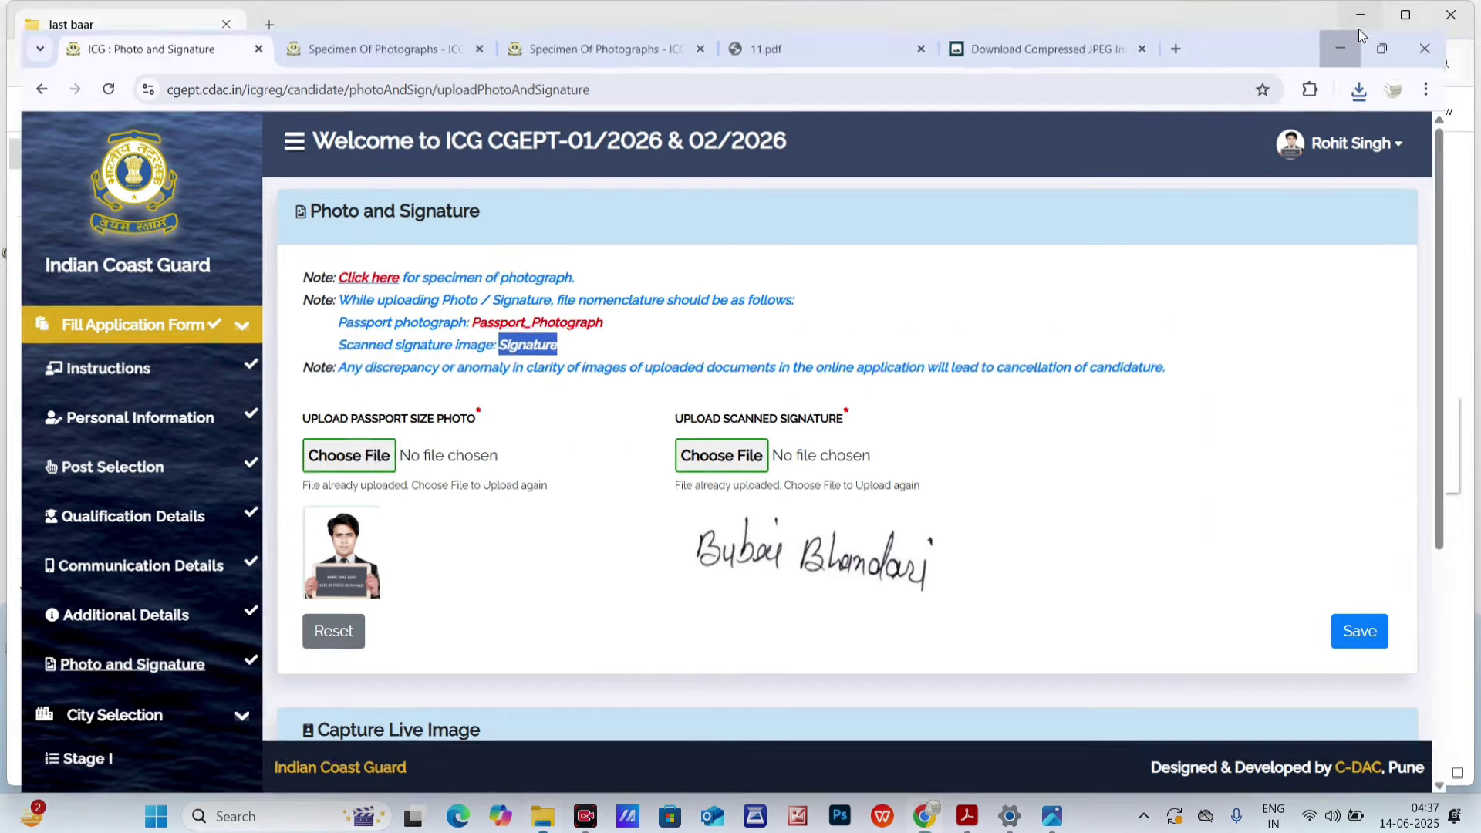
click(1358, 29)
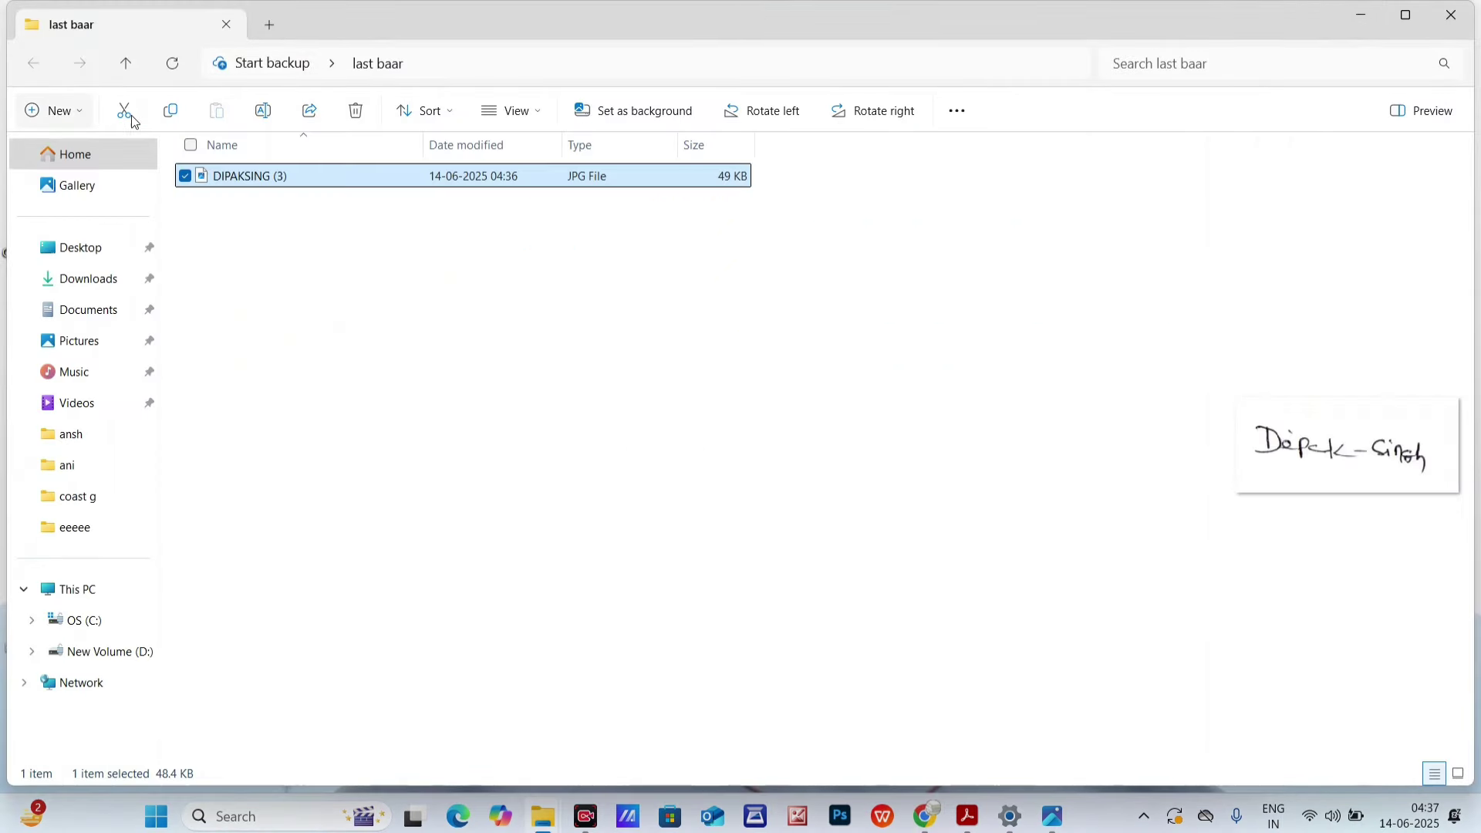
right_click(262, 182)
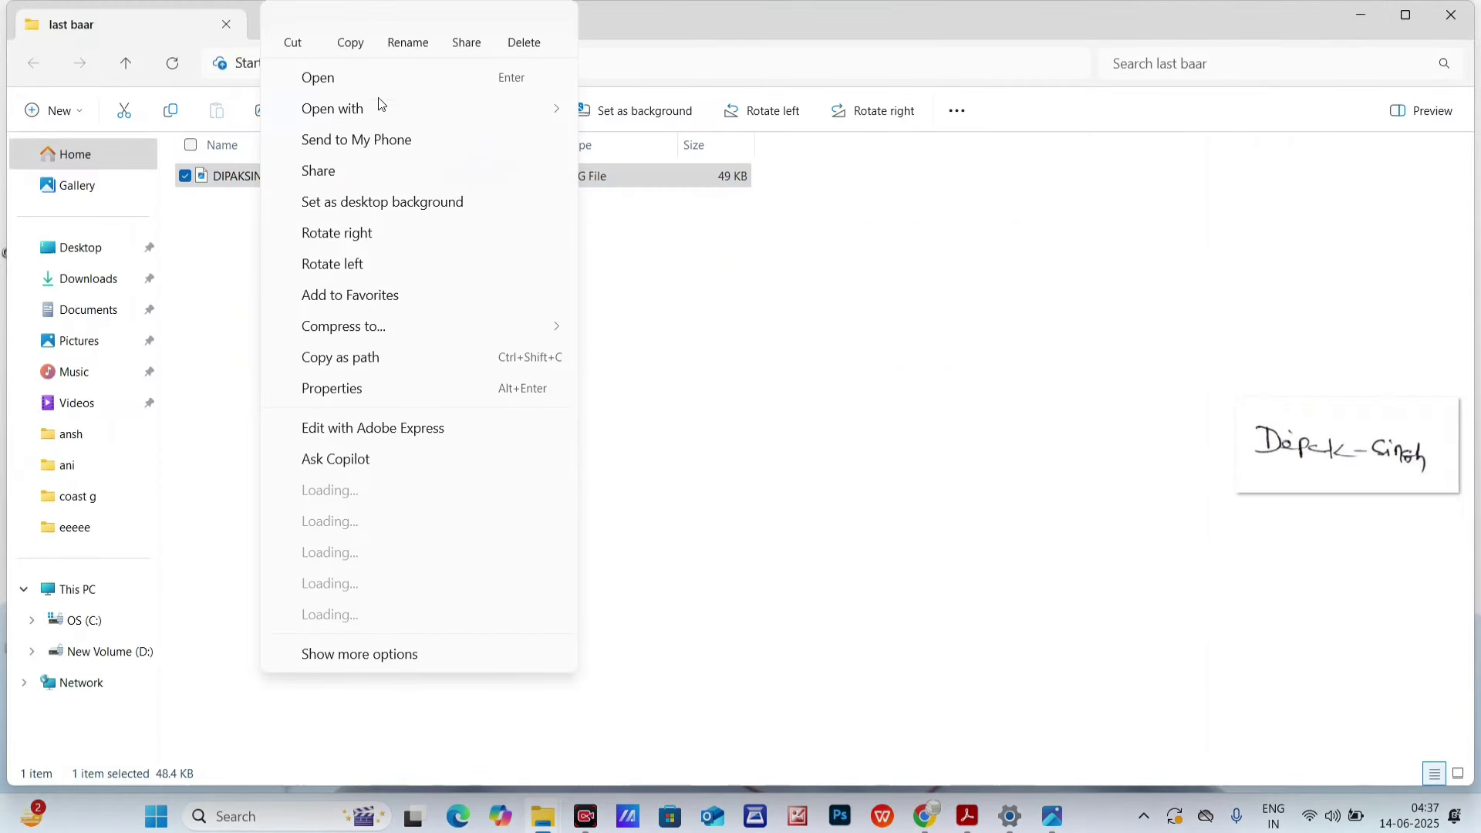
click(408, 37)
key(ctrl+v)
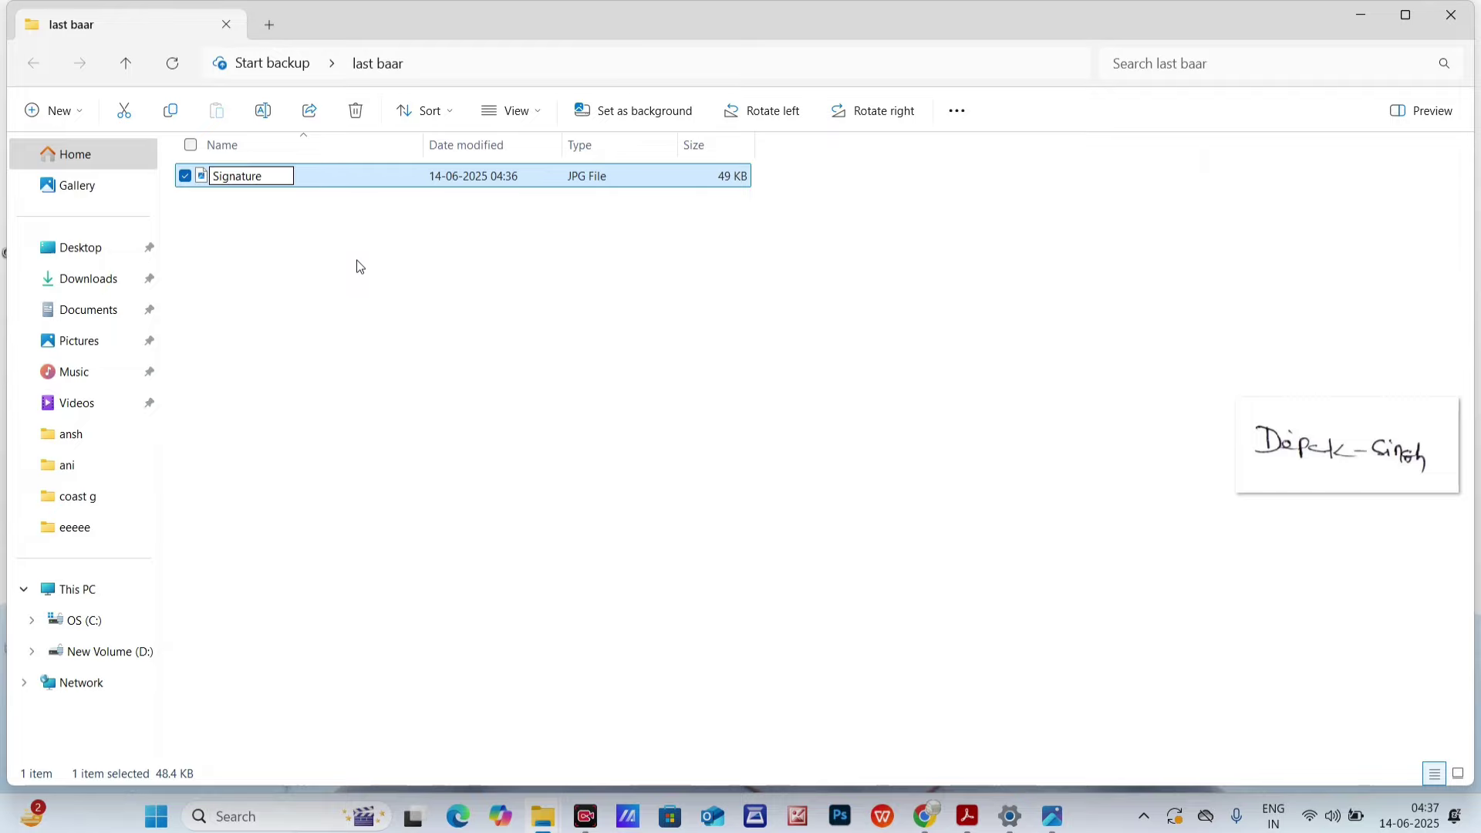
key(Return)
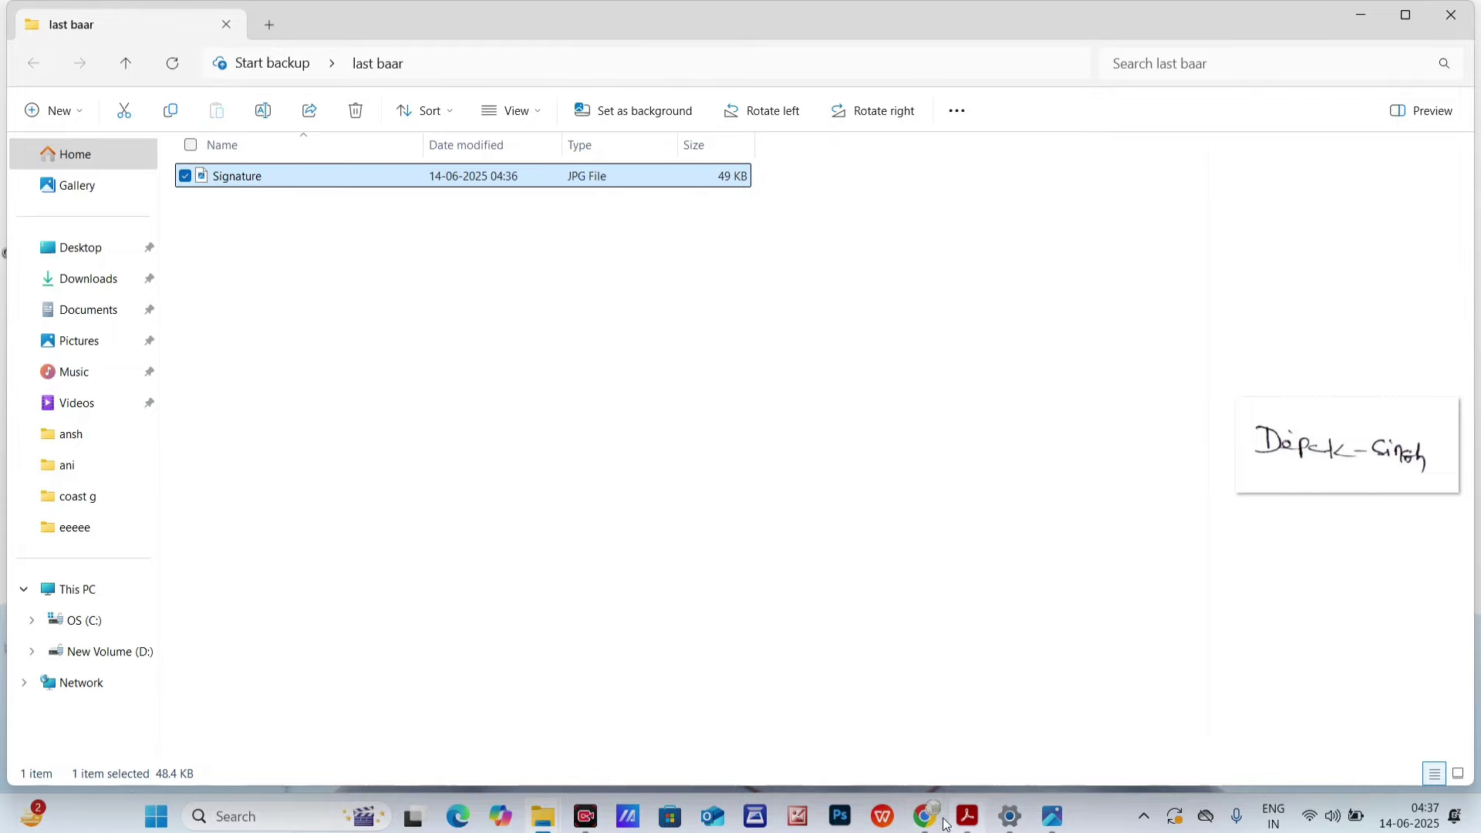
- Upload Signature from Desktop > last baar as the scanned signature and continue
click(920, 819)
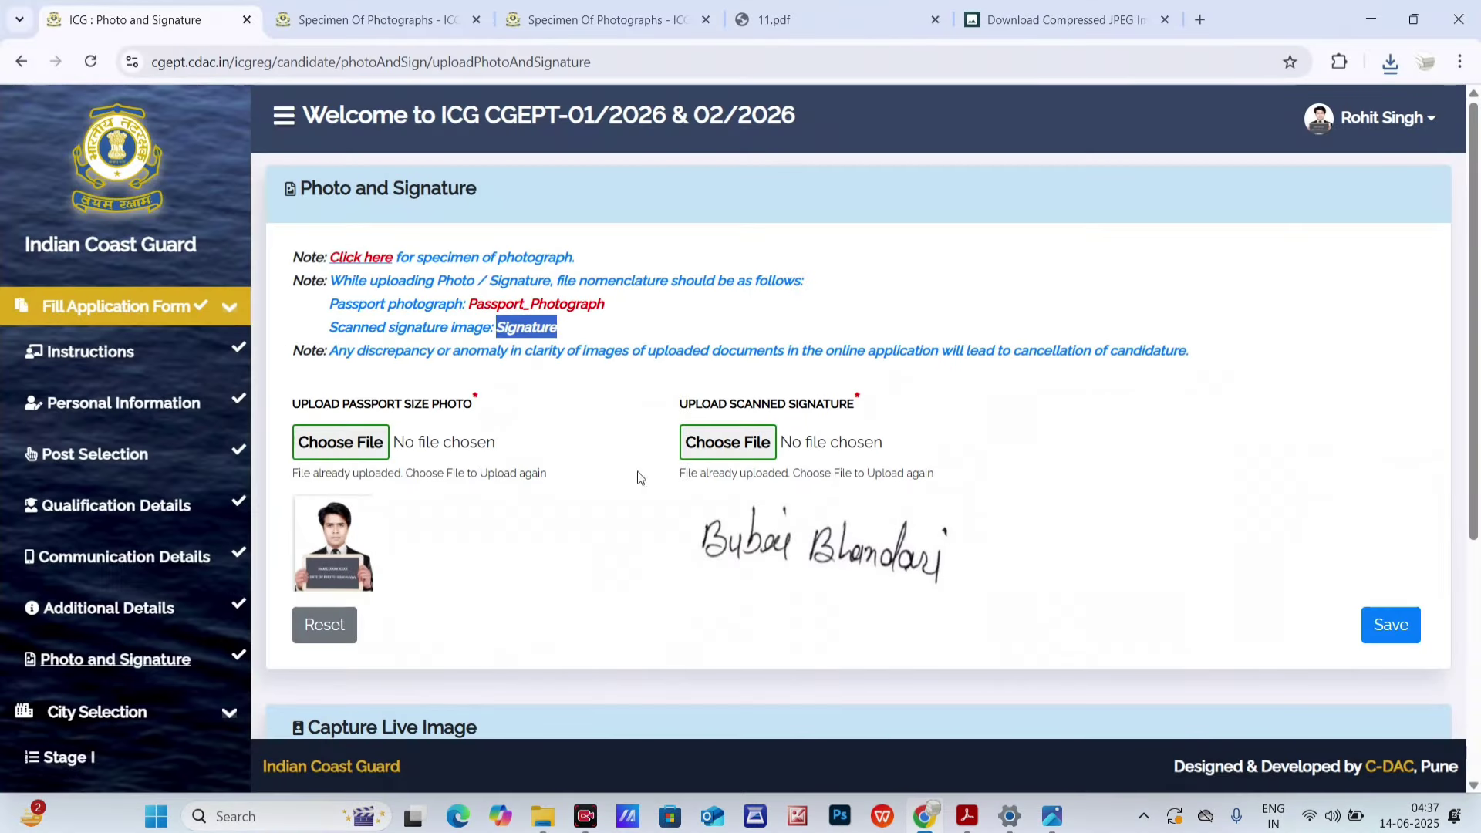
click(729, 443)
click(127, 225)
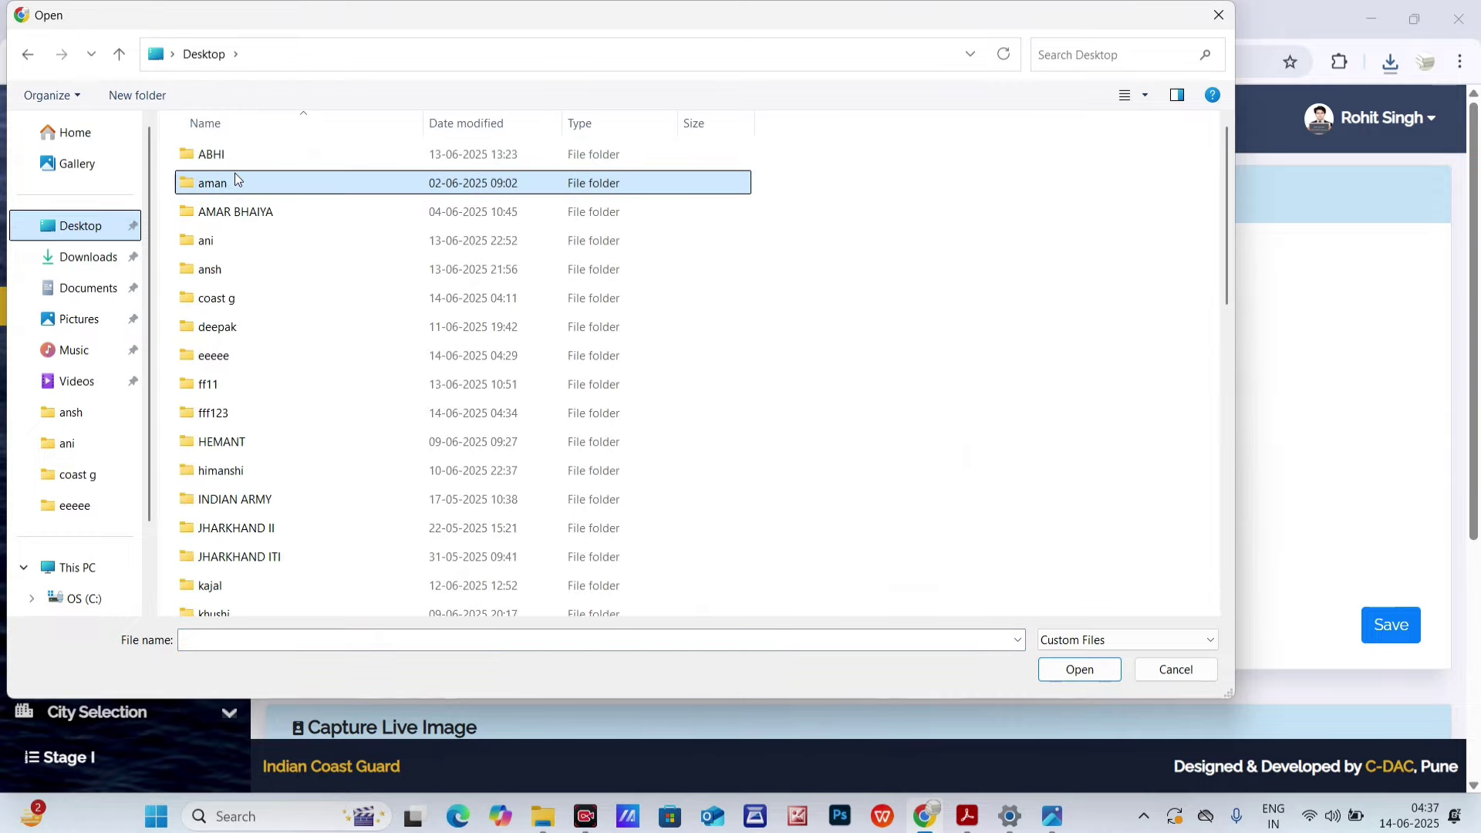
key(l)
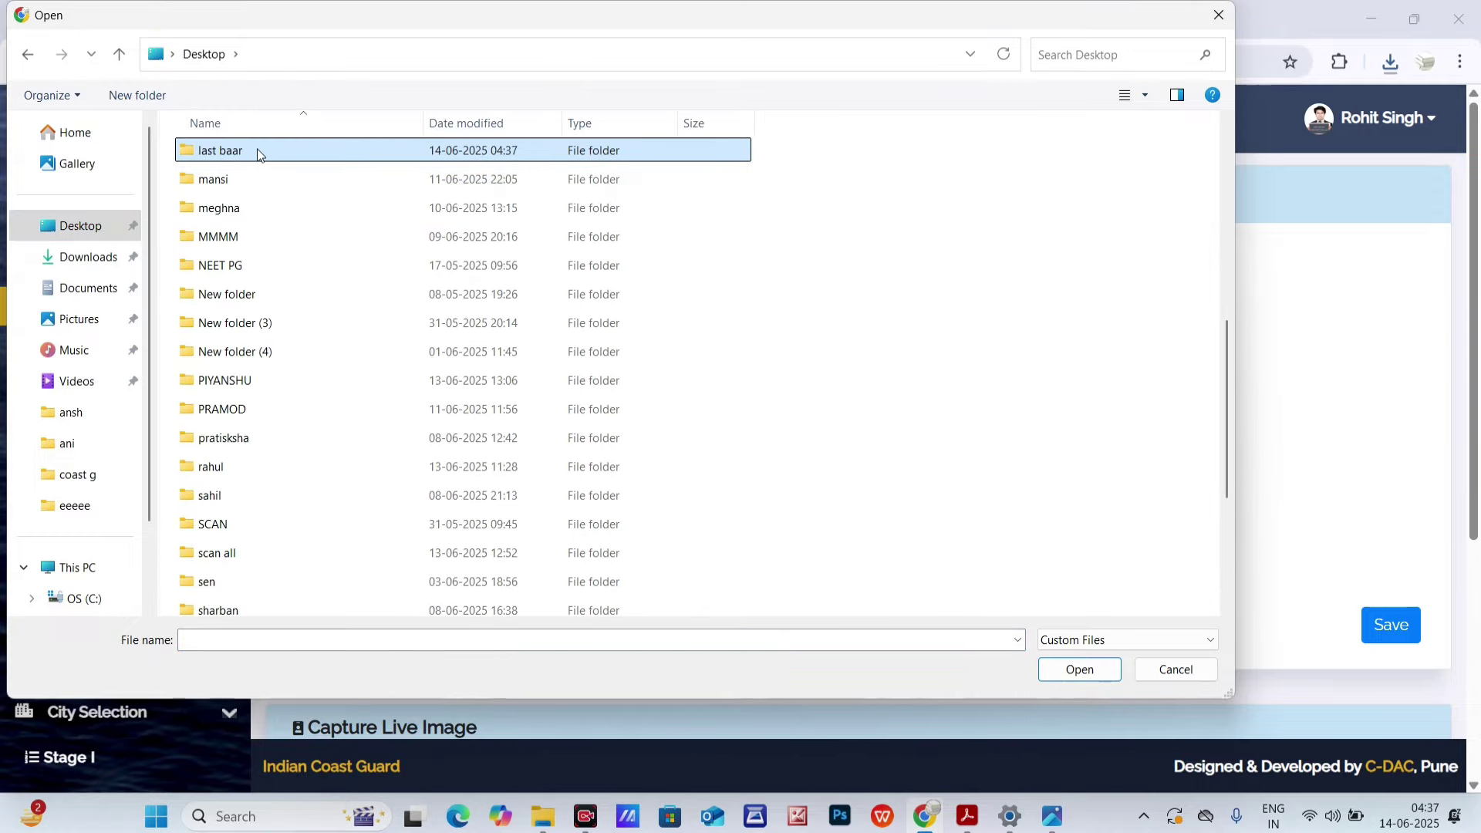
double_click(258, 155)
click(247, 179)
click(1057, 671)
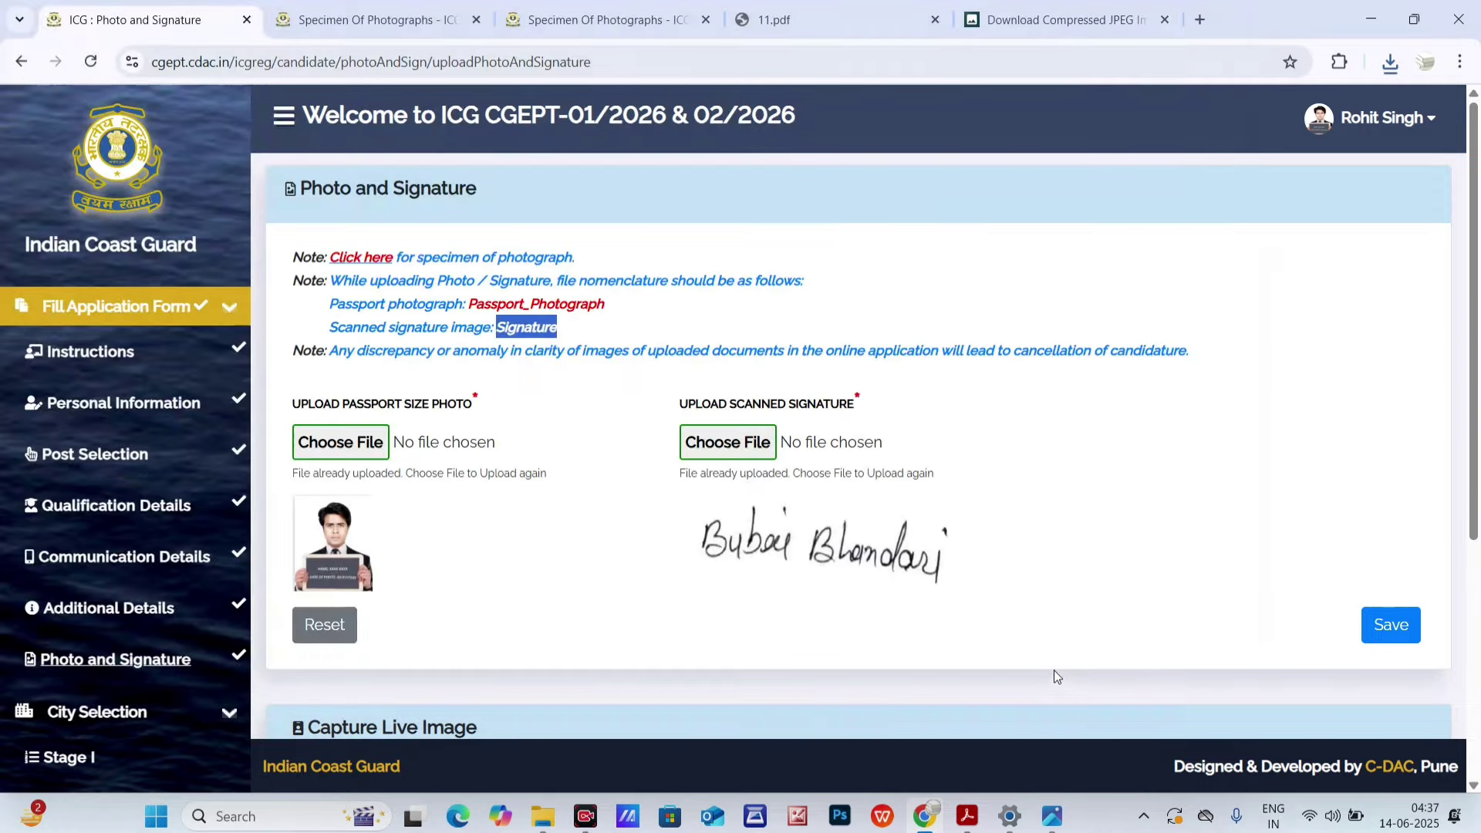
click(805, 328)
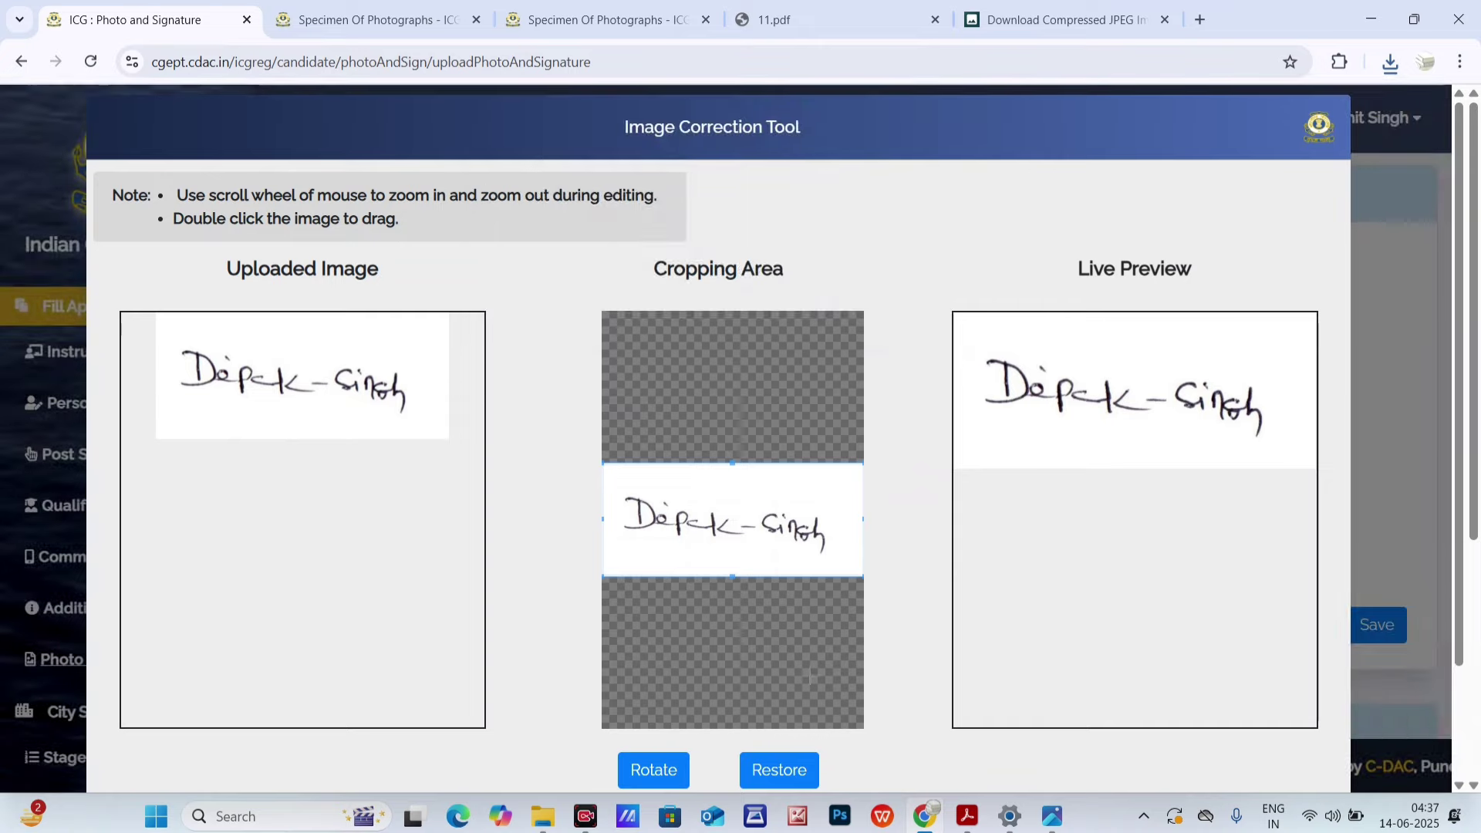
scroll(958, 274, down, 3)
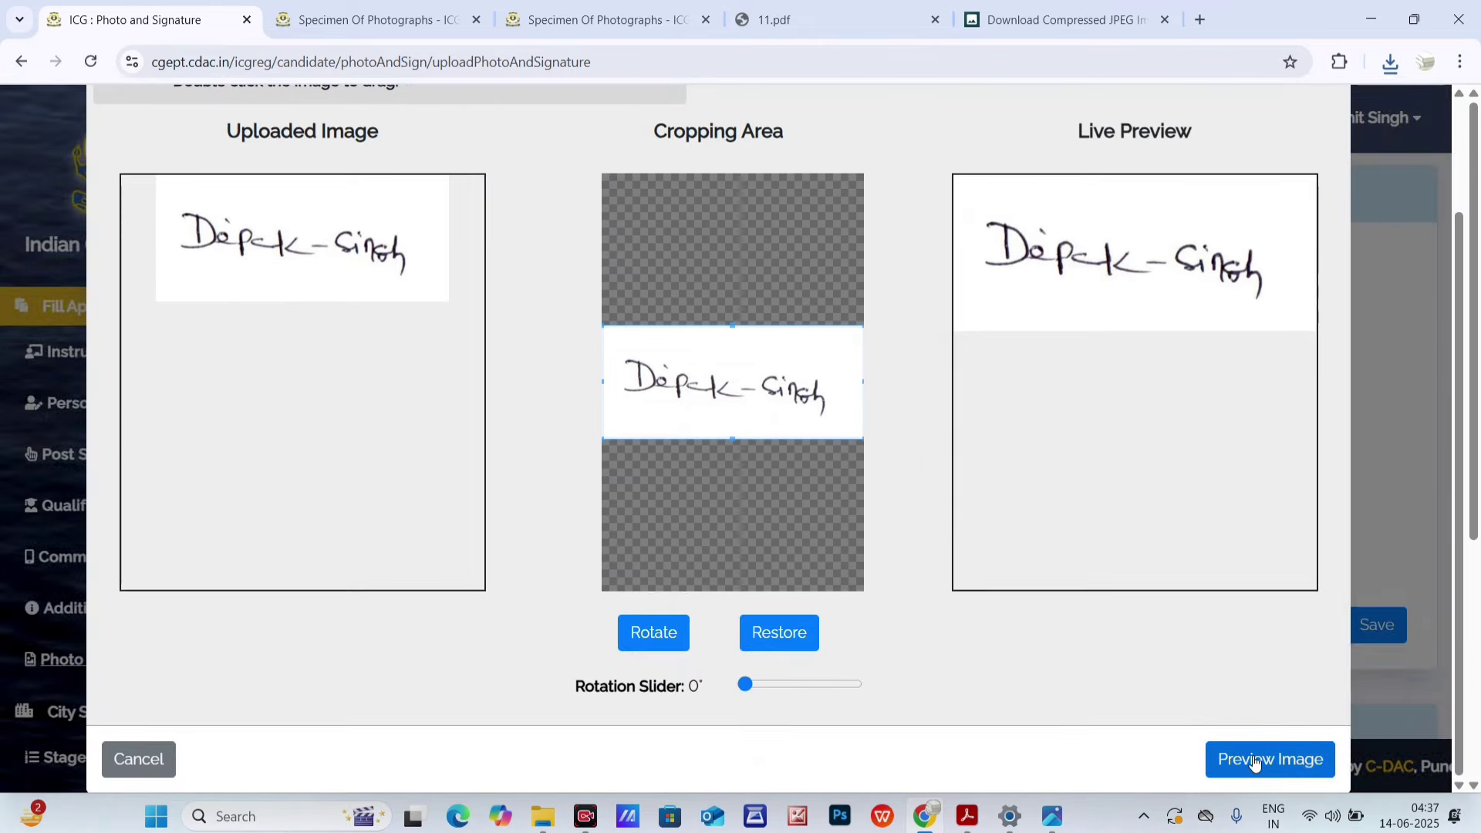
- Preview the 12.36 KB signature, submit it, and save the photo and signature
click(1253, 762)
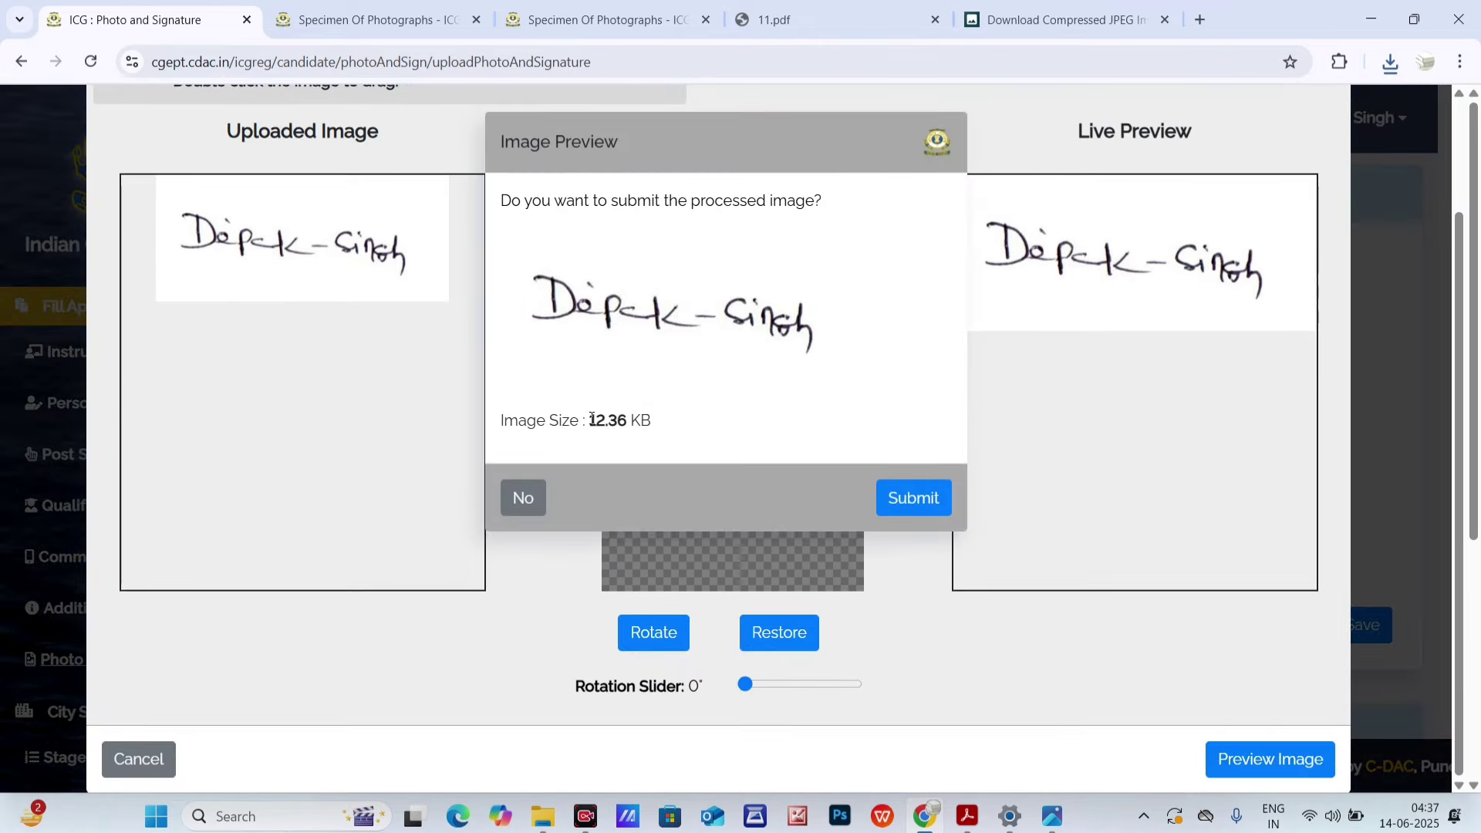
drag(592, 419, 672, 454)
click(912, 499)
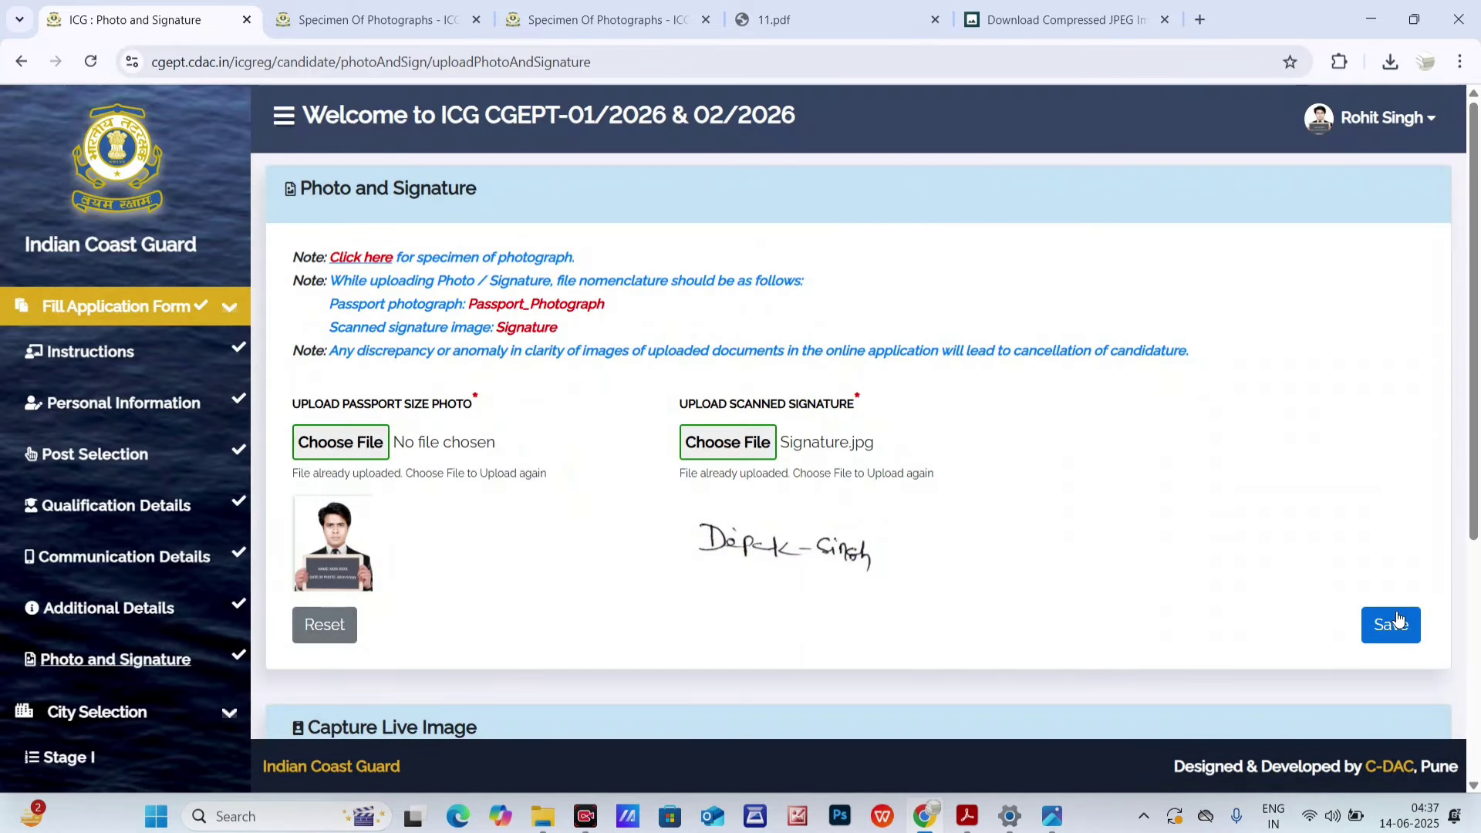
click(1393, 623)
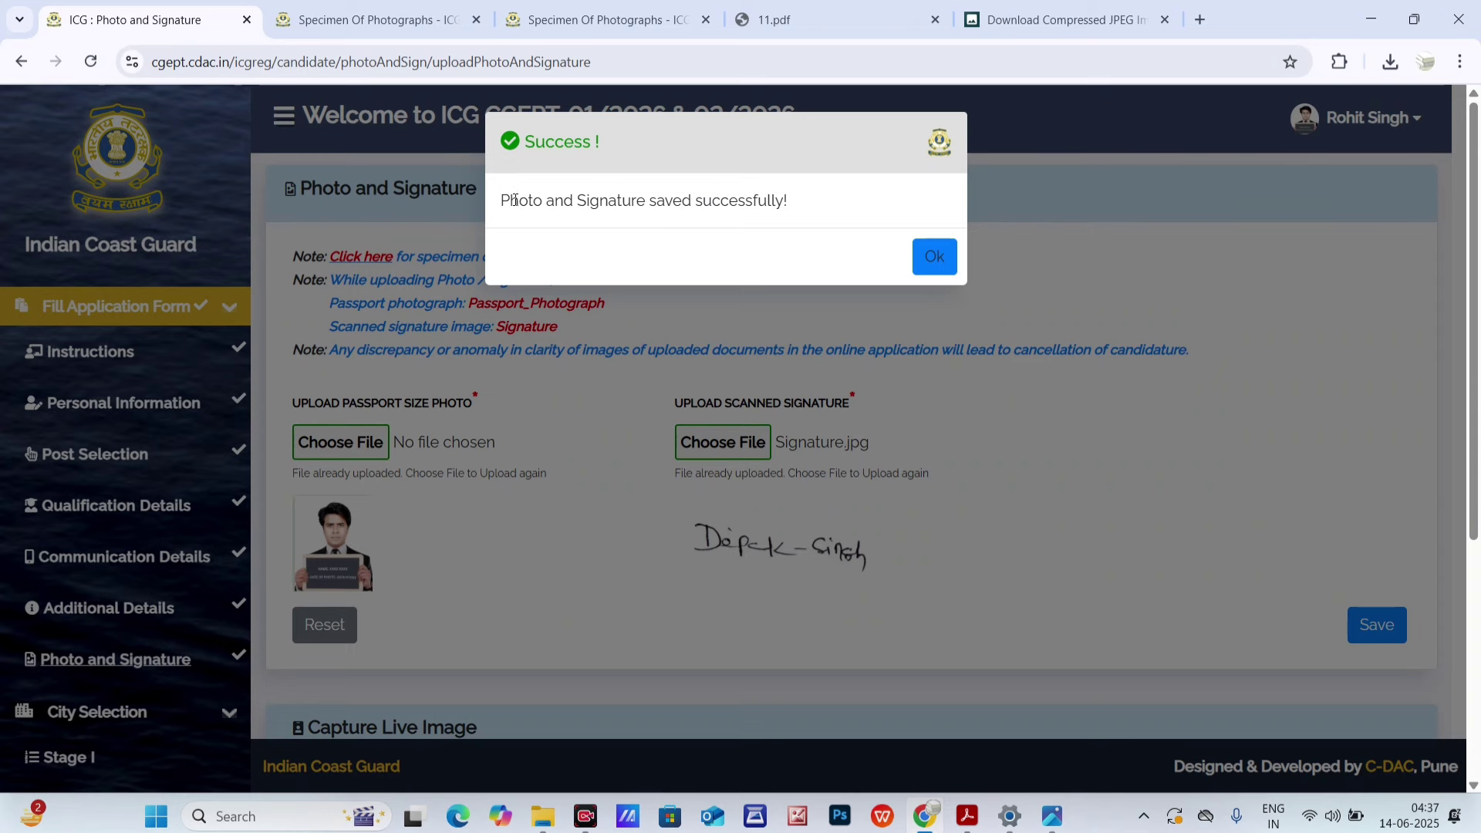
drag(514, 199, 839, 235)
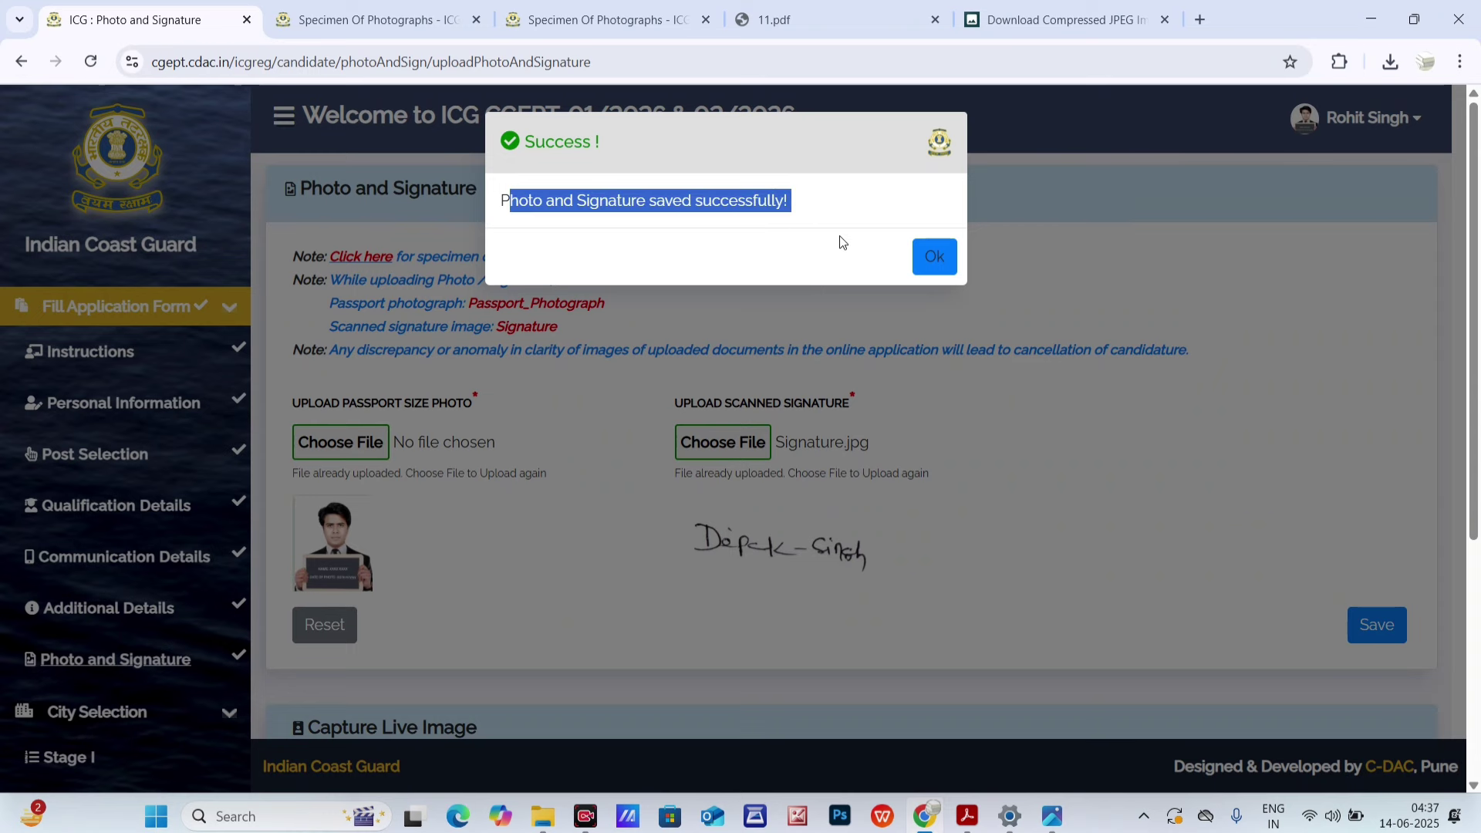
click(917, 255)
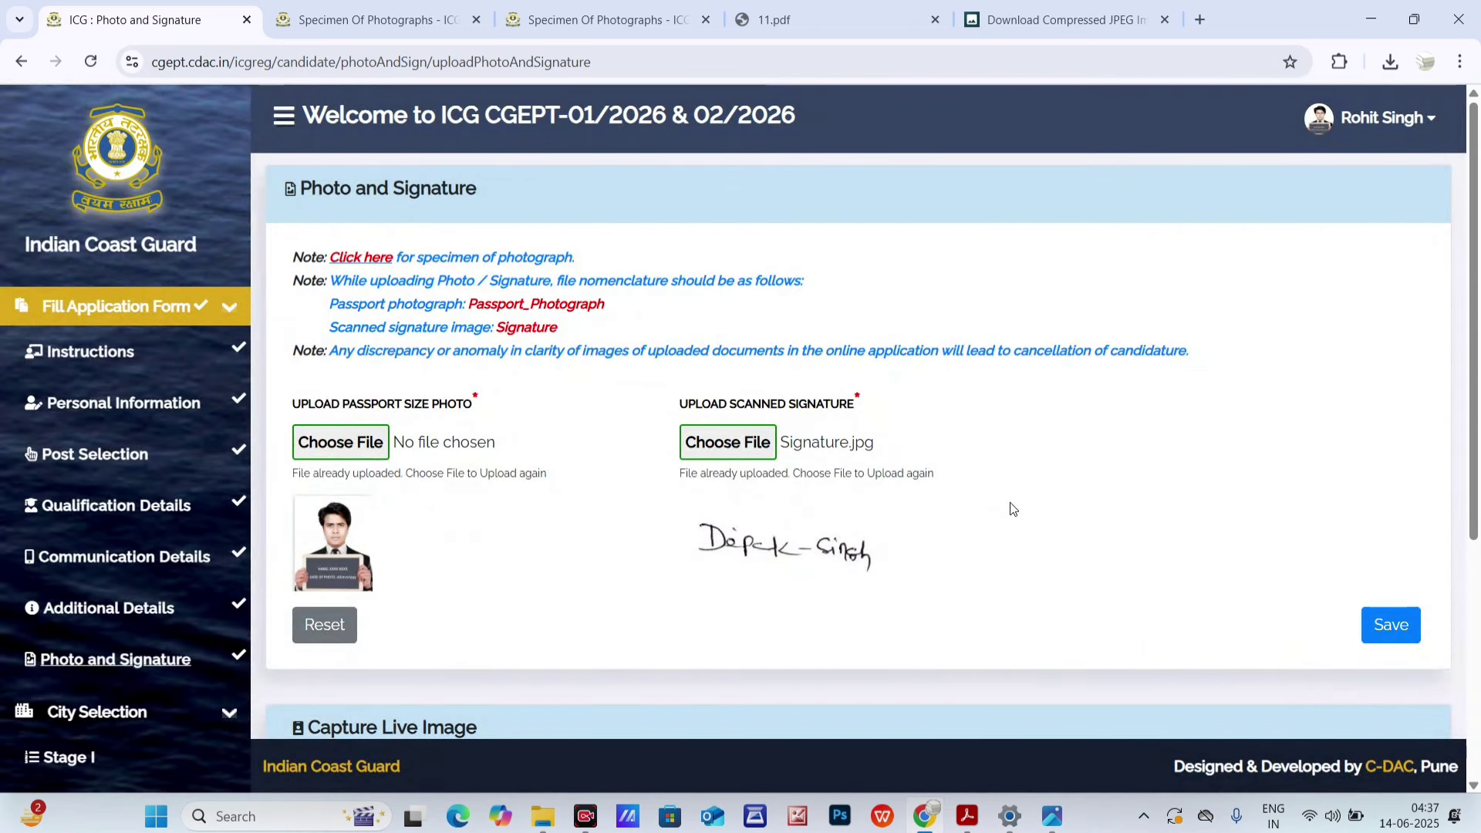